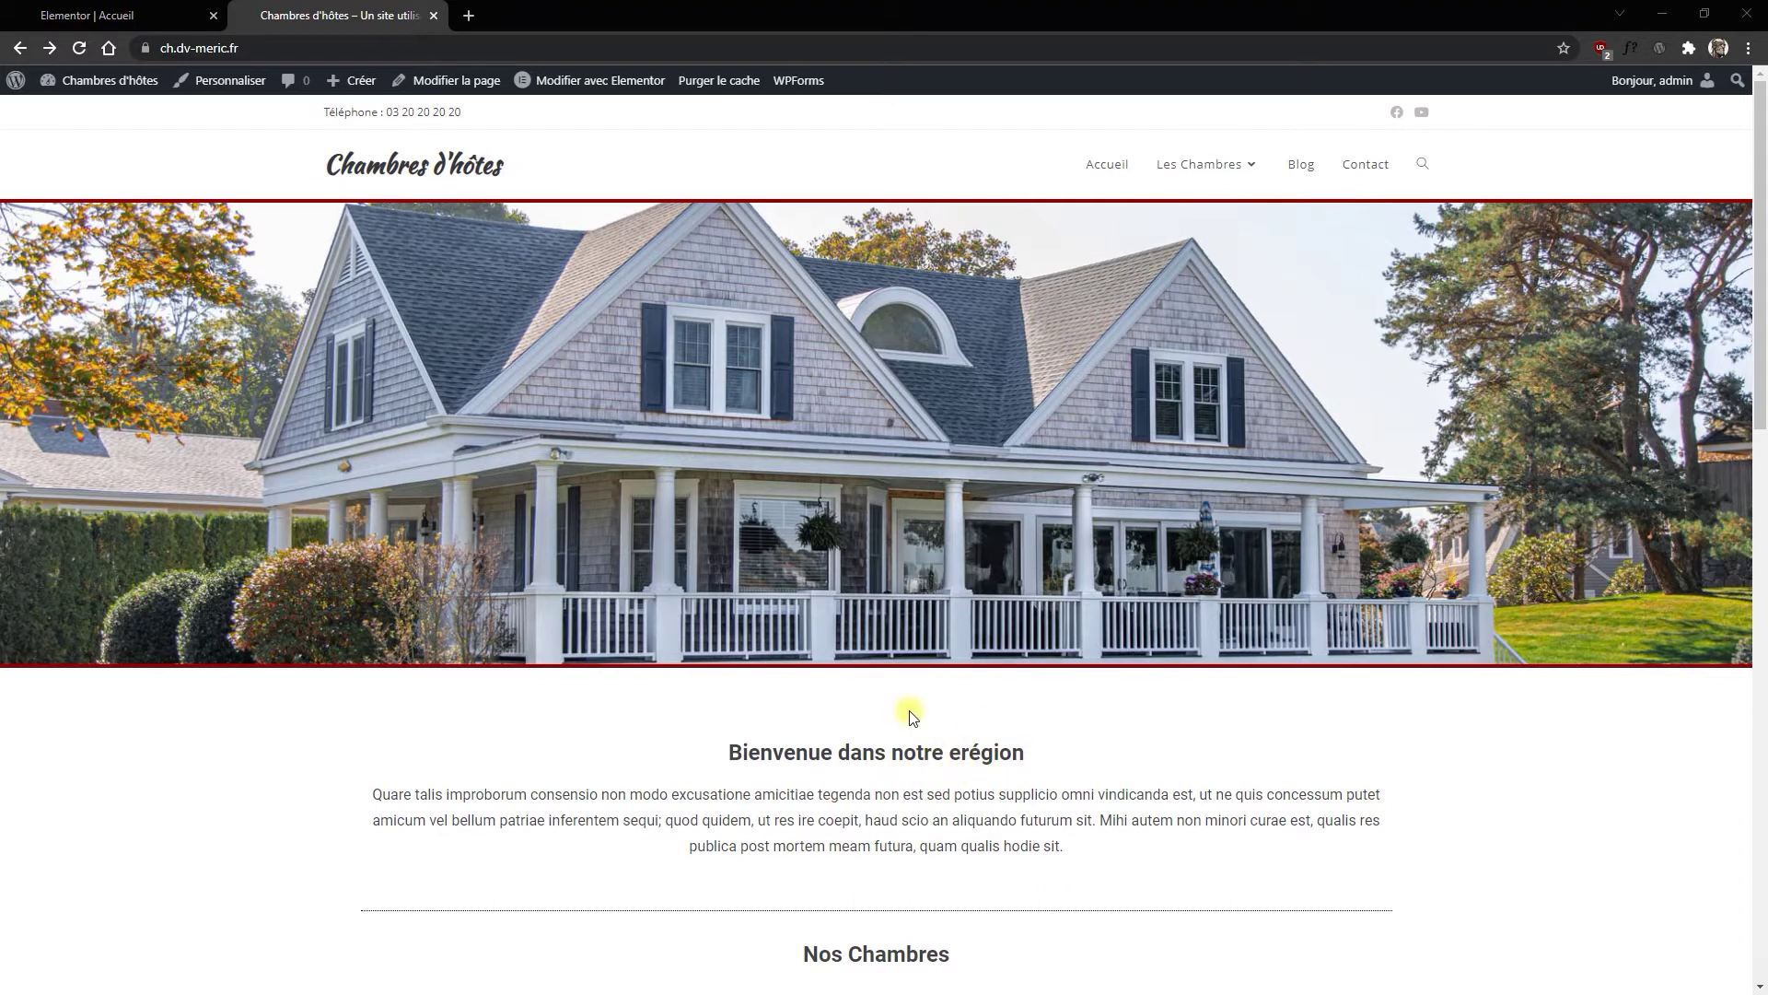
# Step: Delete the stray 'e' so the Accueil heading reads 'Bienvenue dans notre région', and save
pyautogui.click(111, 15)
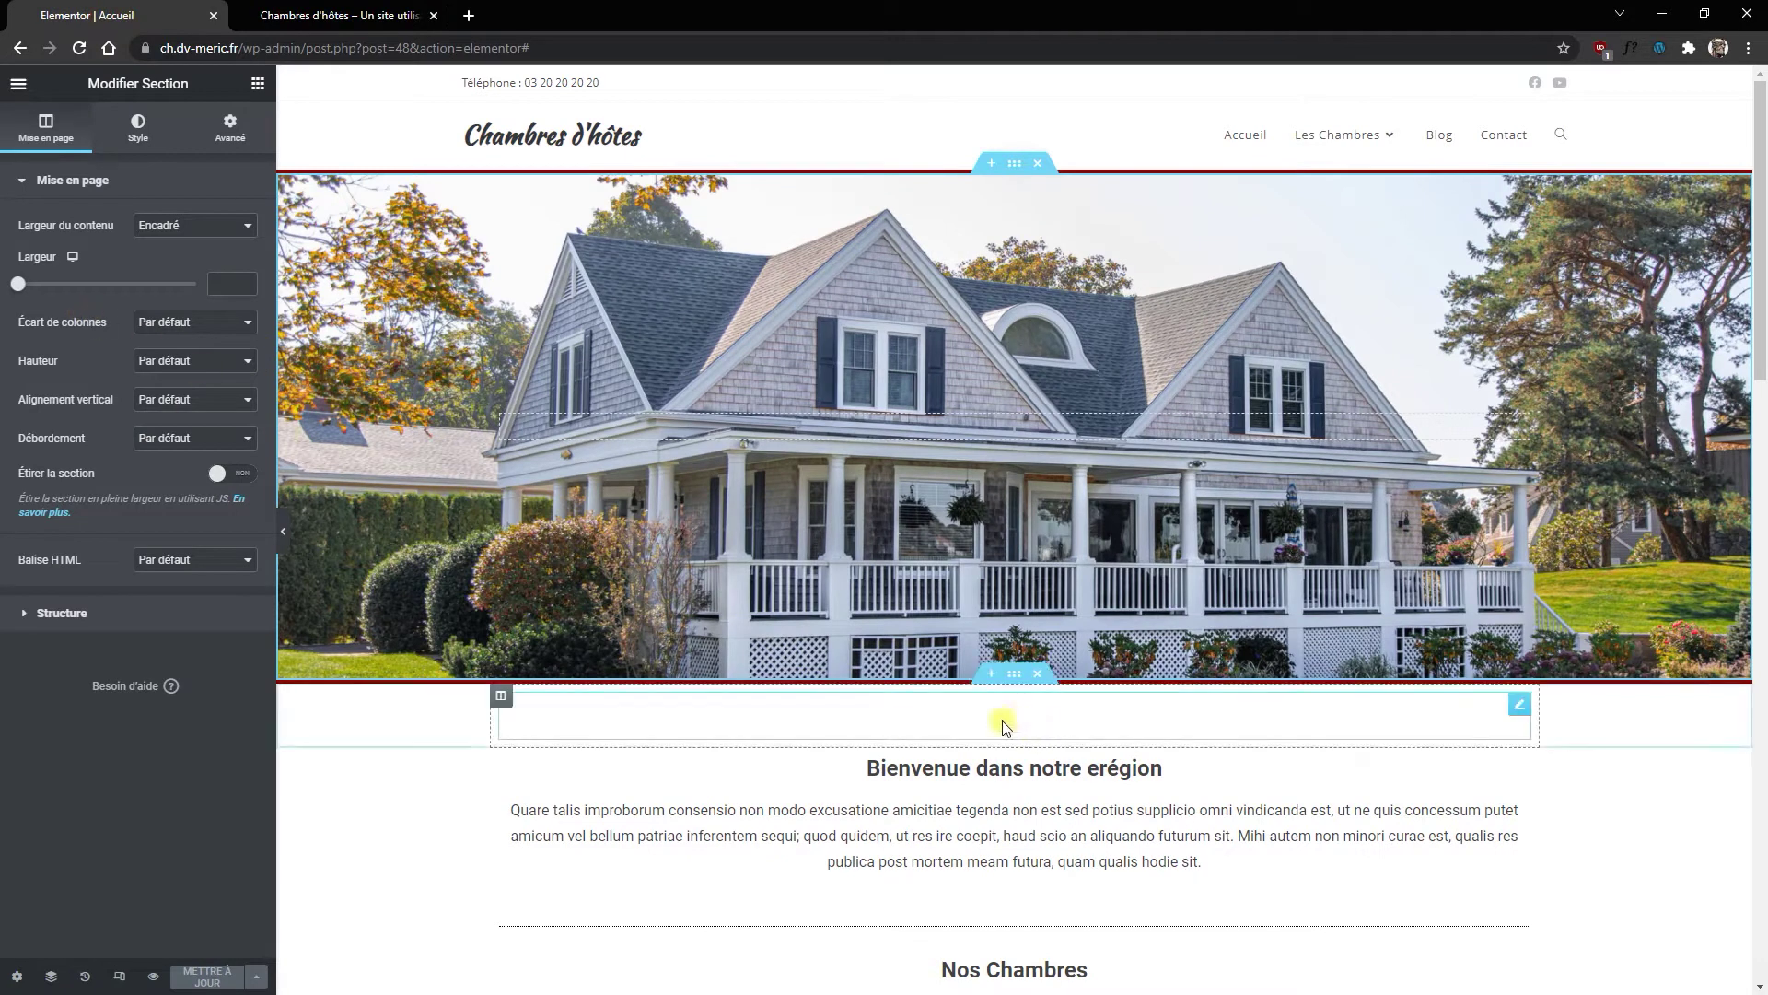
pyautogui.click(1074, 770)
pyautogui.click(129, 247)
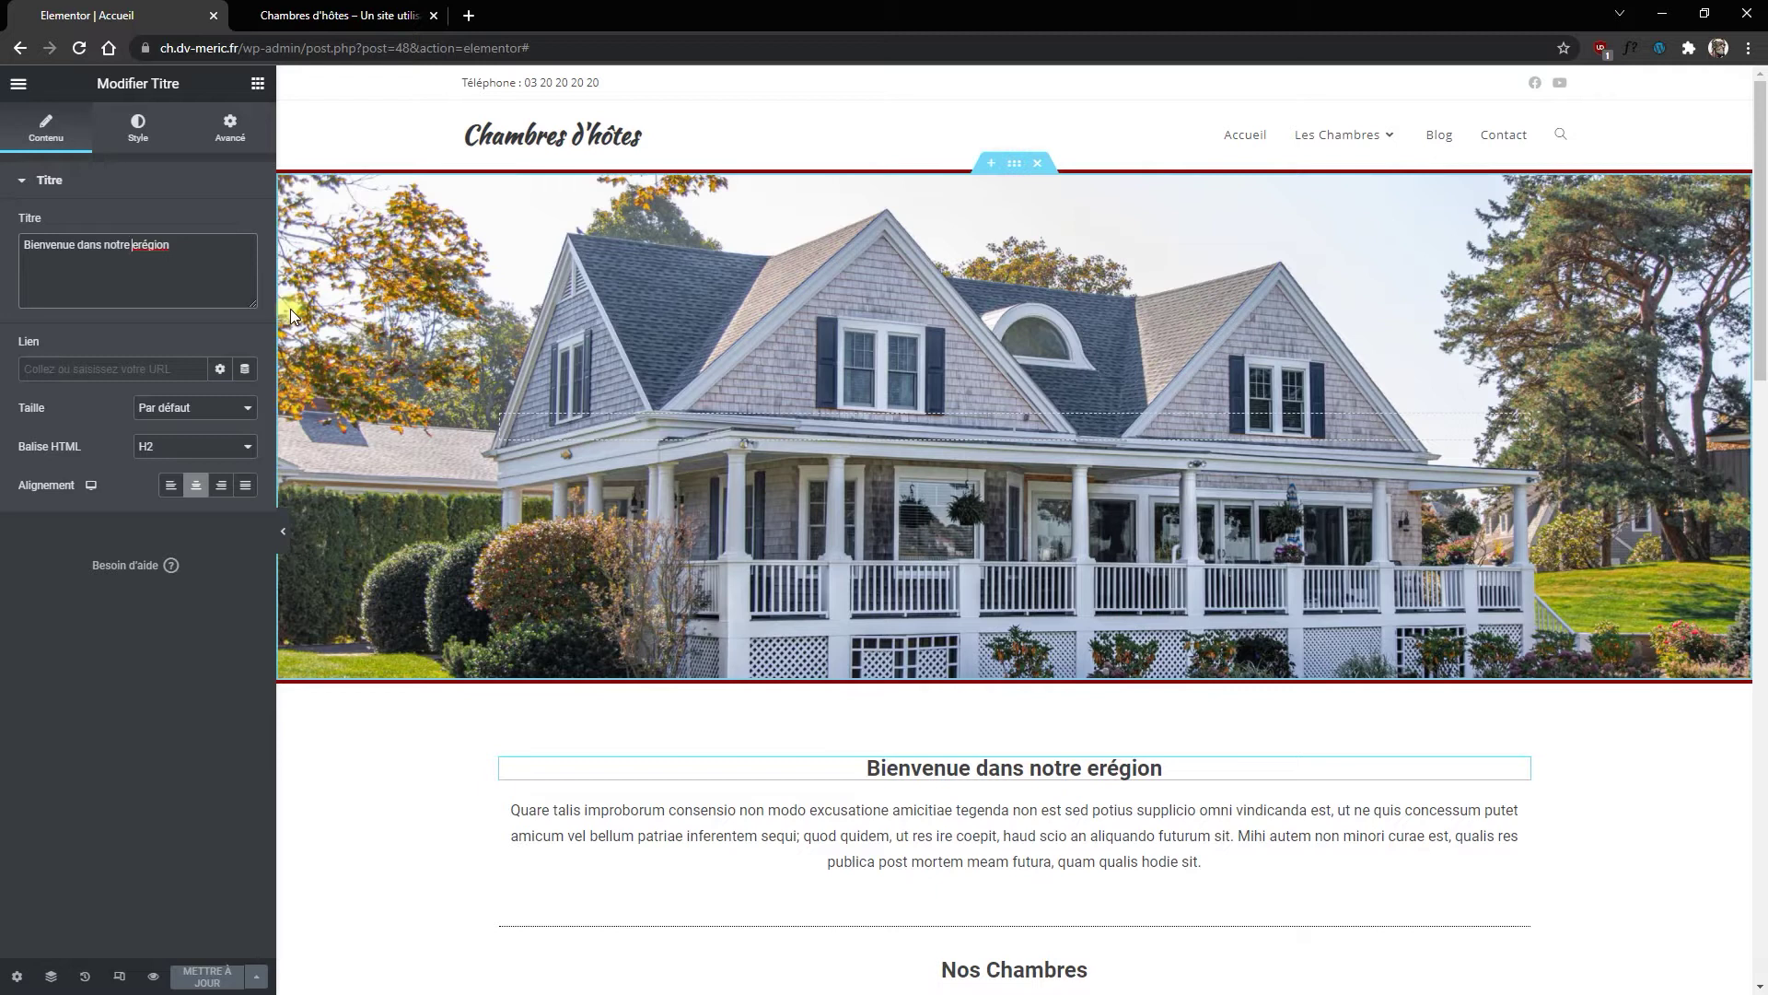
pyautogui.press('Delete')
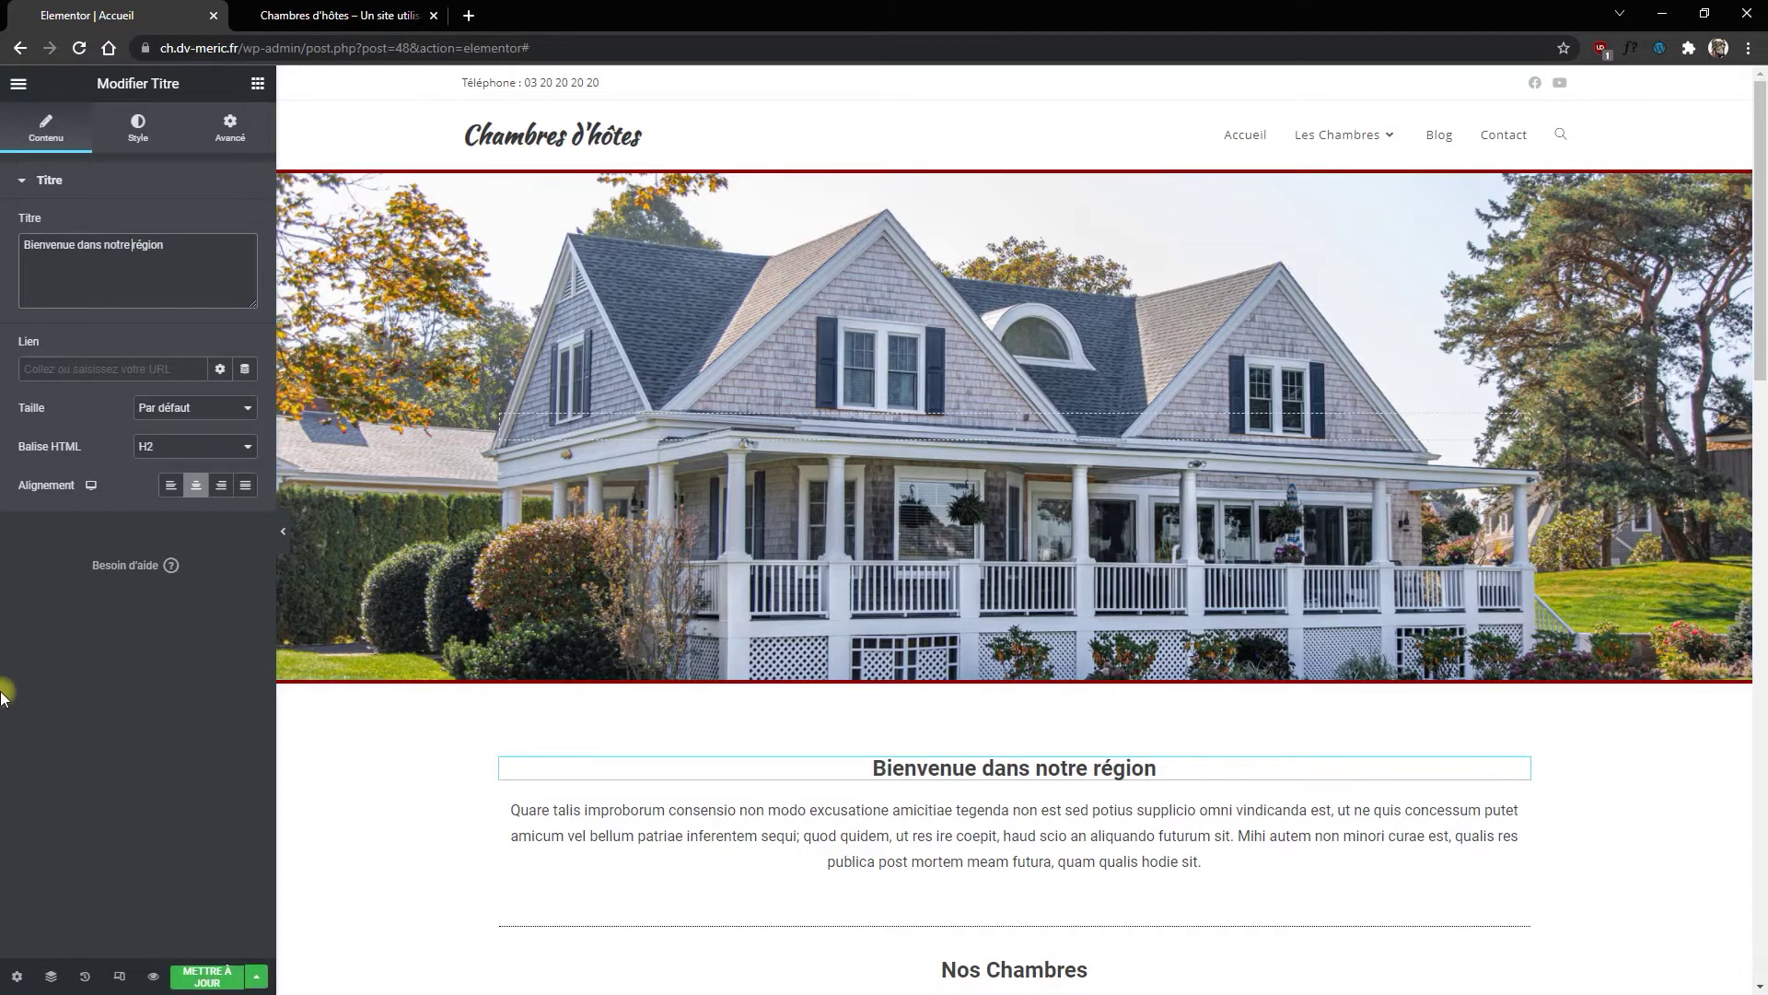
pyautogui.click(195, 978)
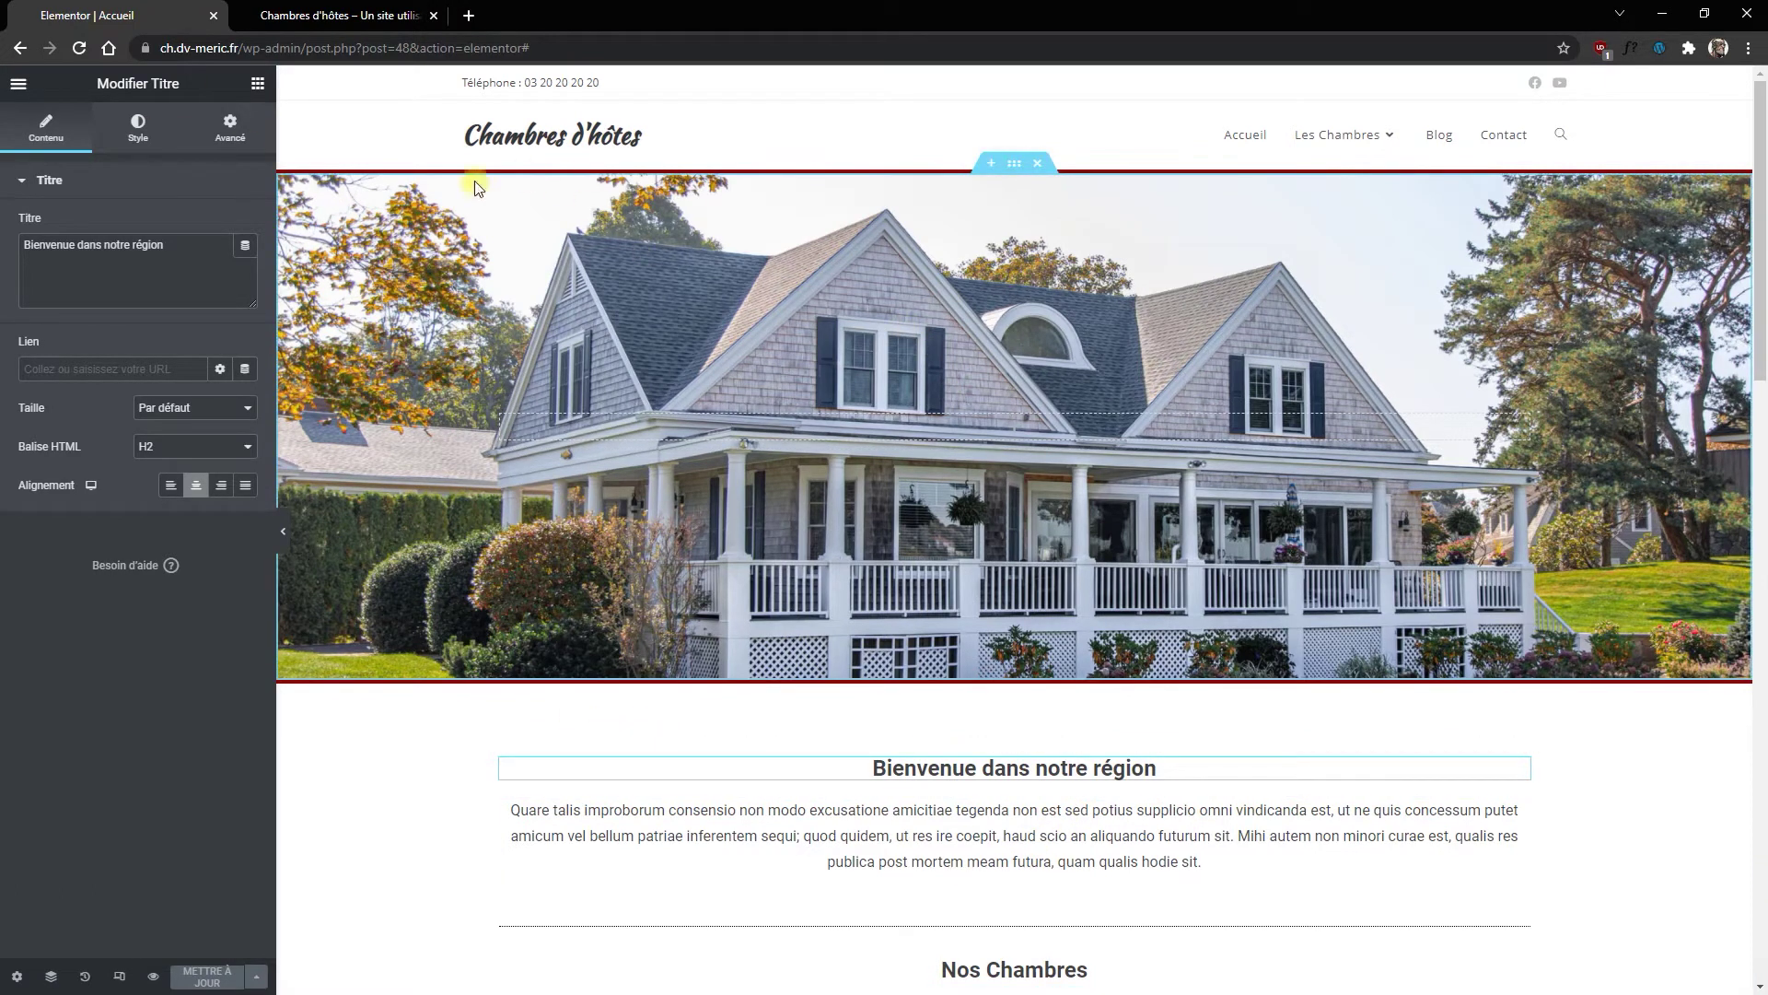
pyautogui.click(19, 84)
# Step: Go back to WordPress, pick Chambre 01 from the Pages list, and edit it with Elementor
pyautogui.click(81, 401)
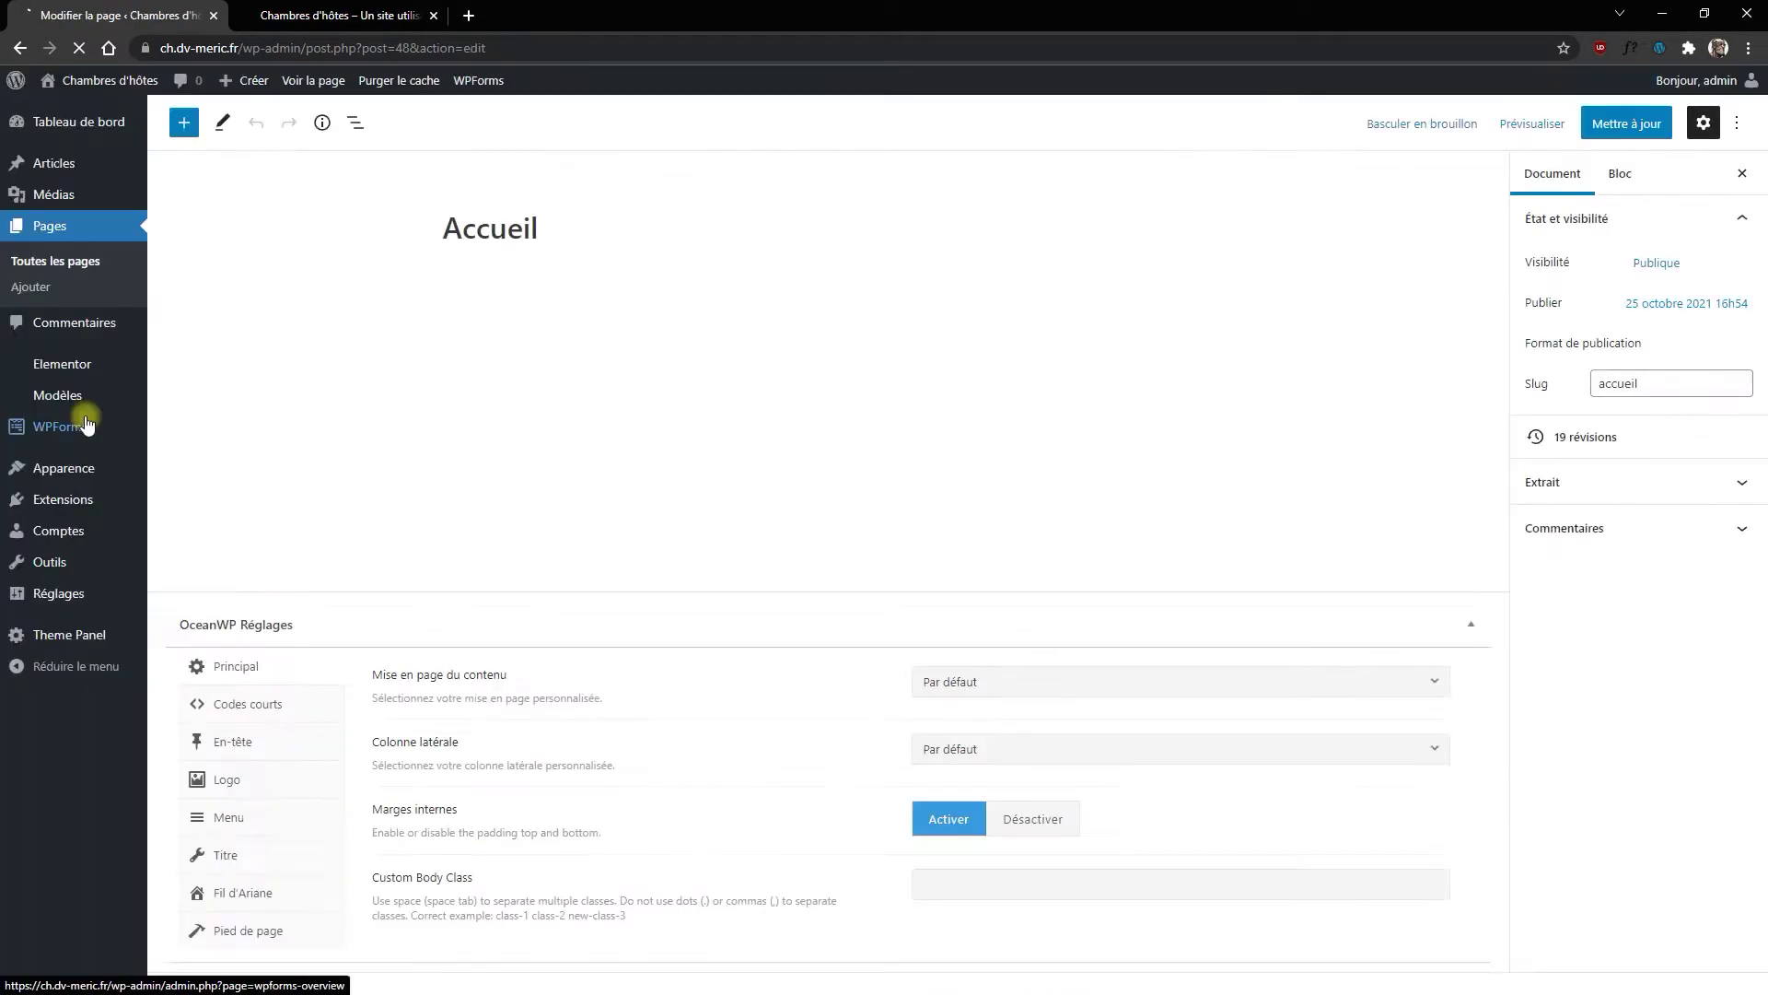
pyautogui.click(49, 234)
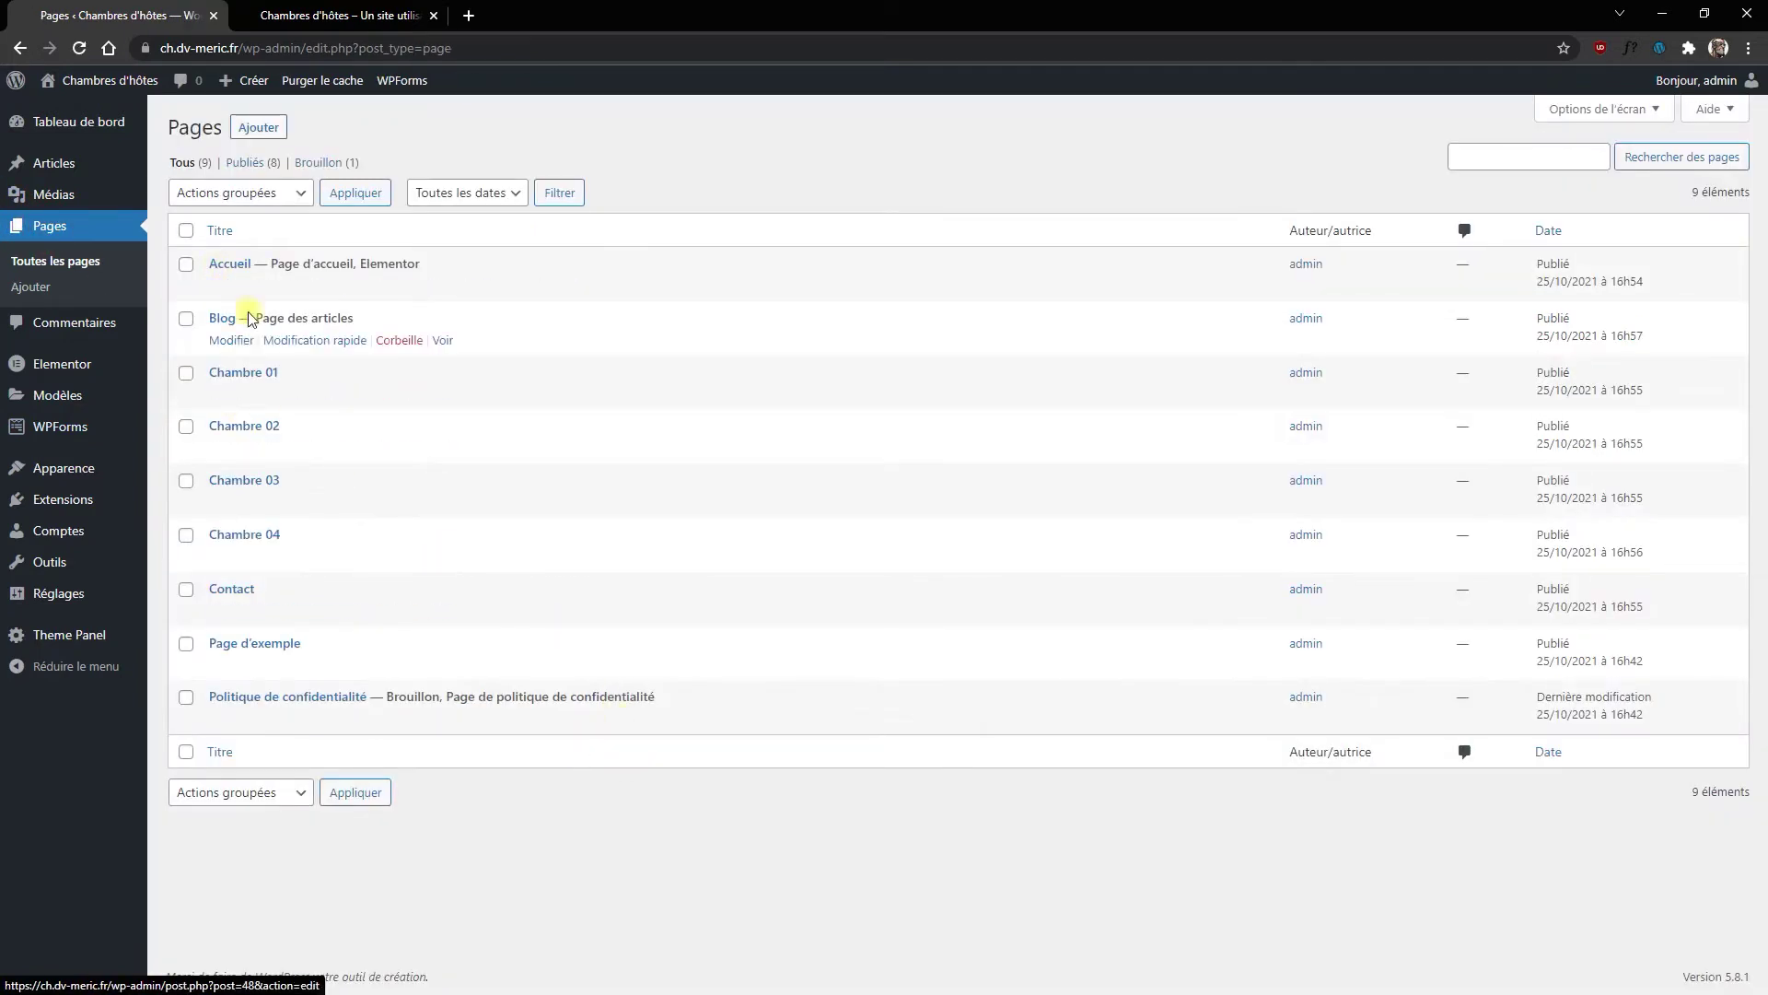
pyautogui.click(238, 372)
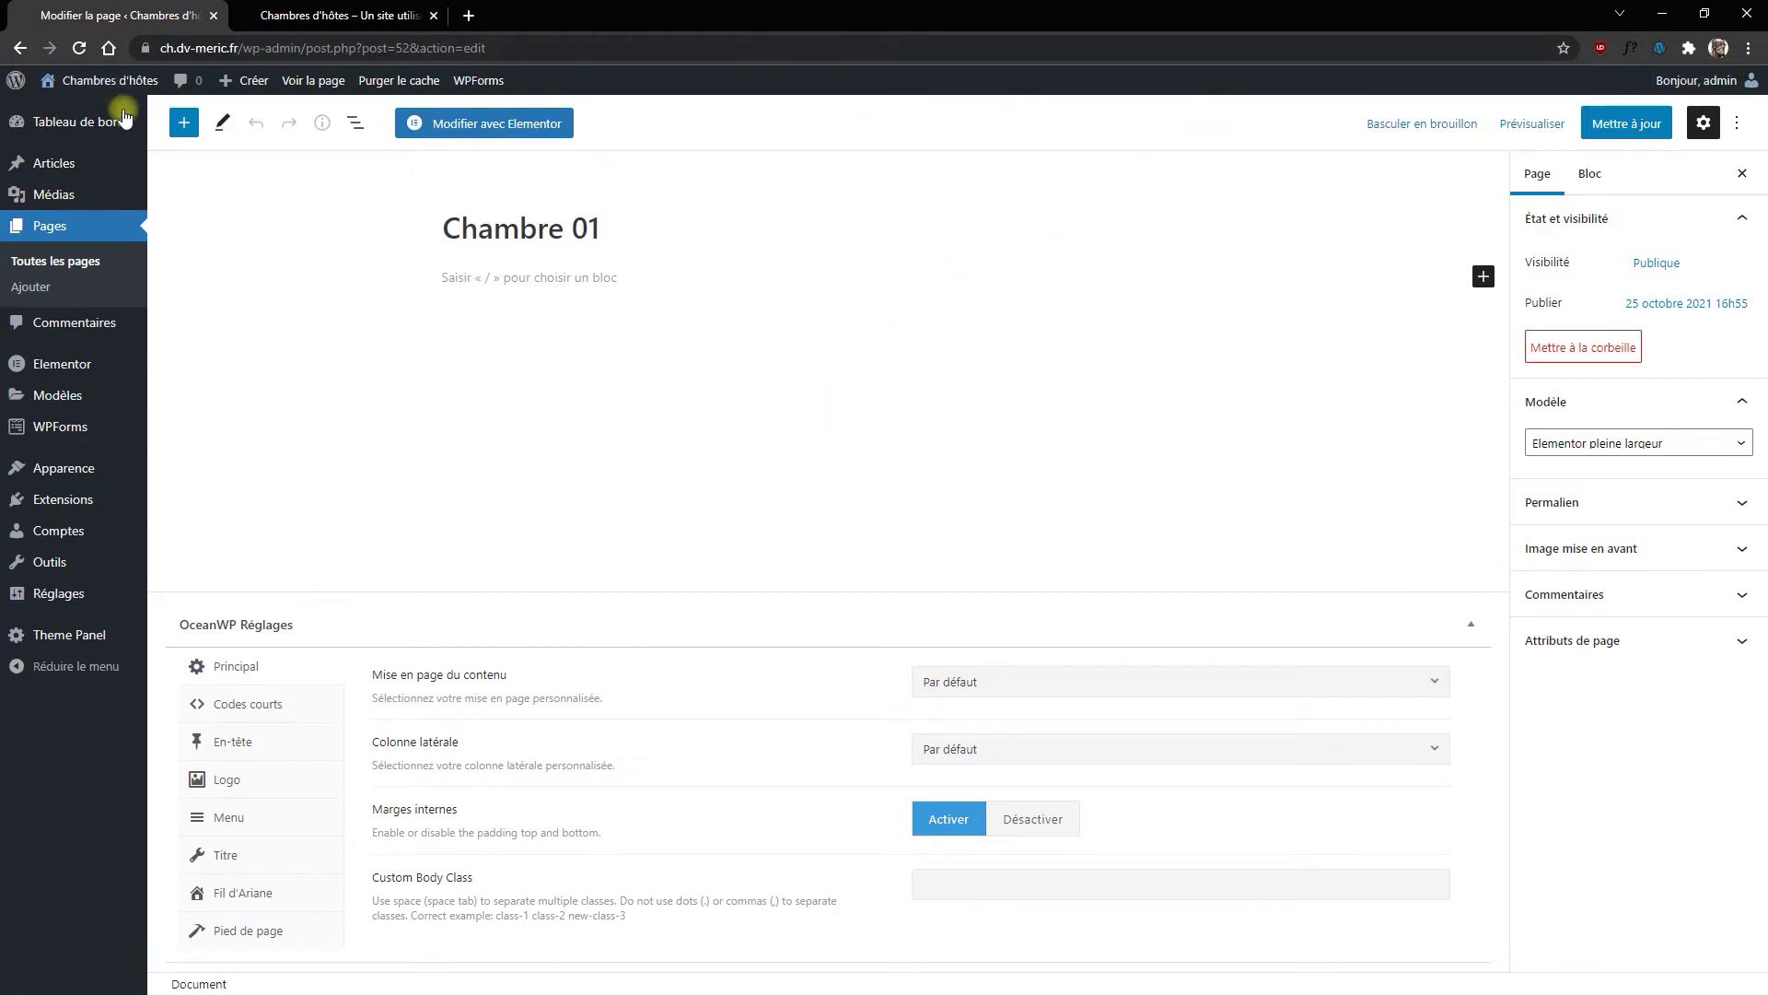
pyautogui.click(497, 122)
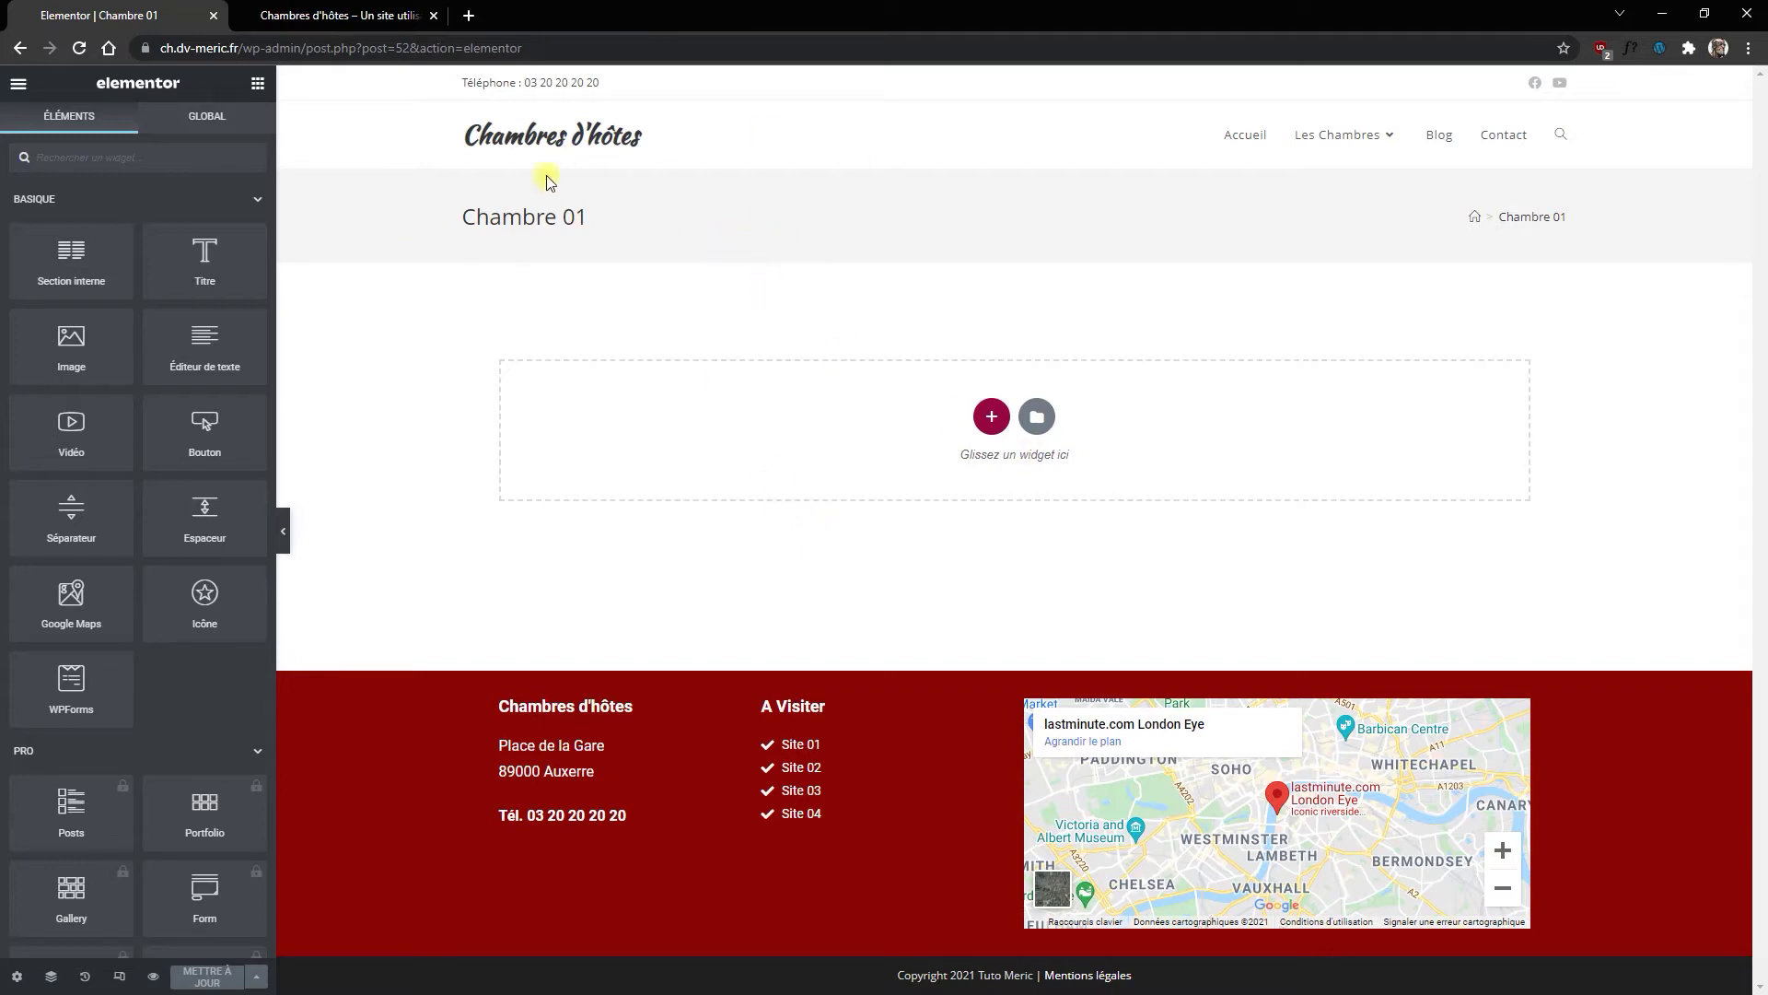
# Step: Add a one-column section with Chambre-02A-1.jpg as its classic background image
pyautogui.click(994, 433)
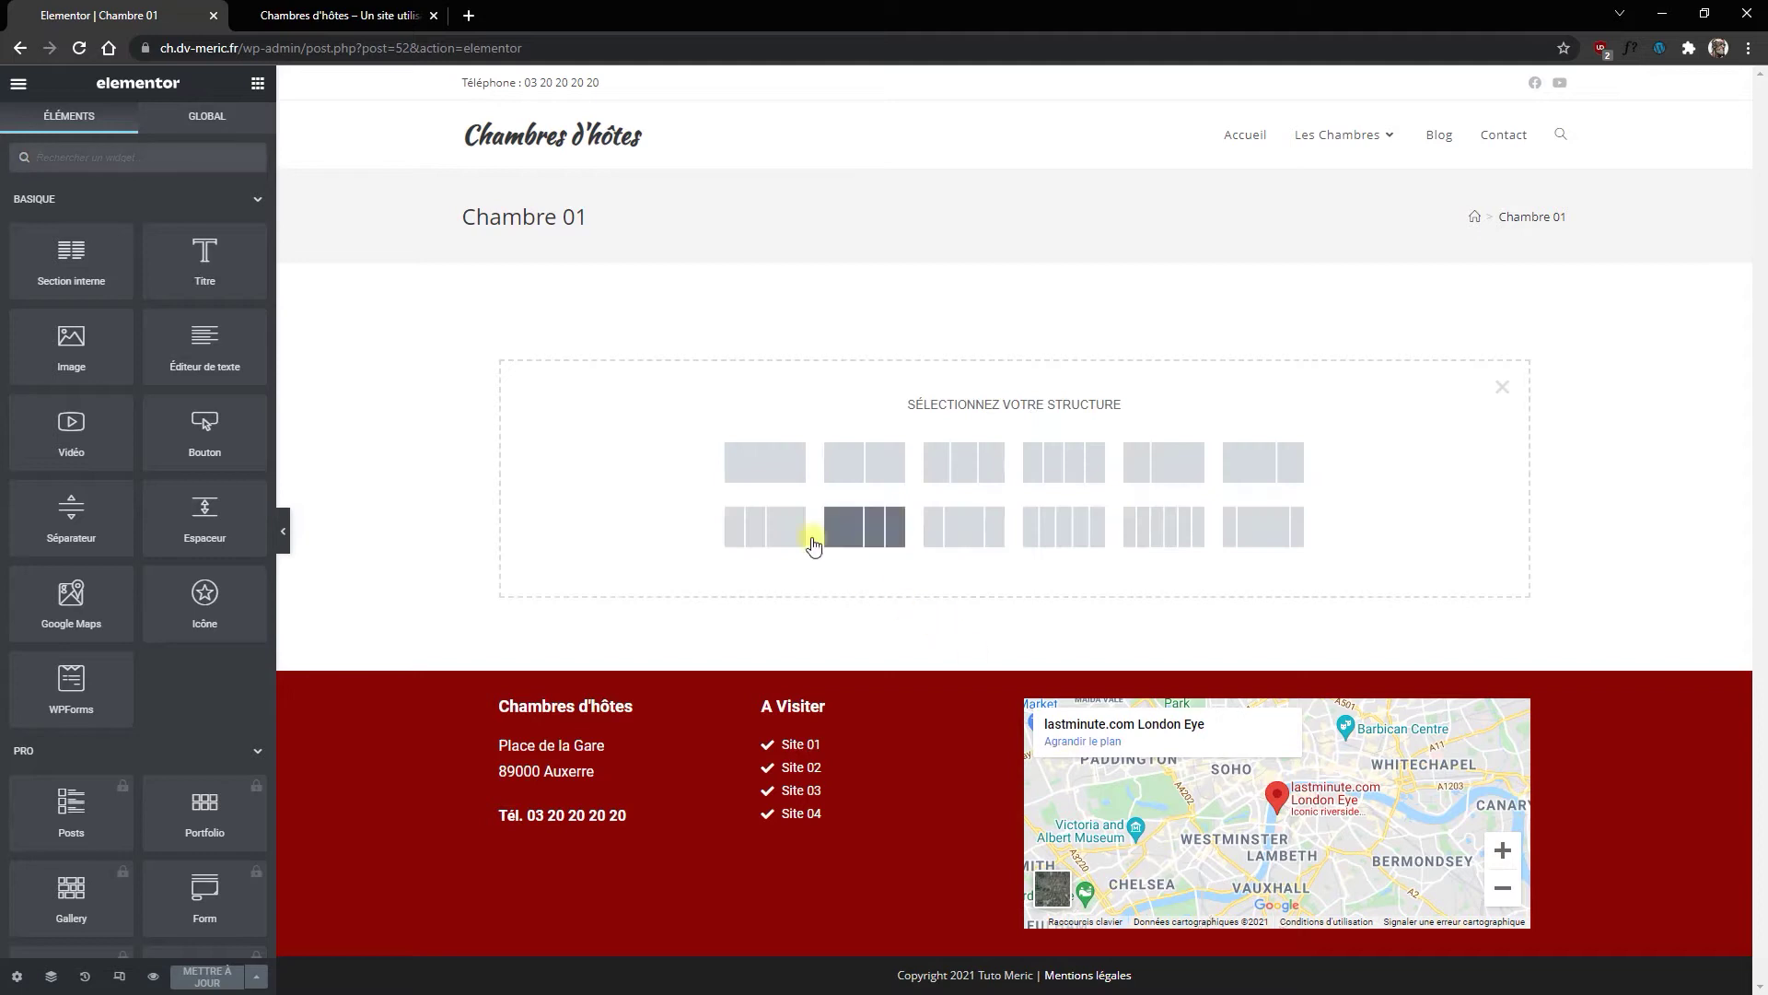
pyautogui.click(752, 462)
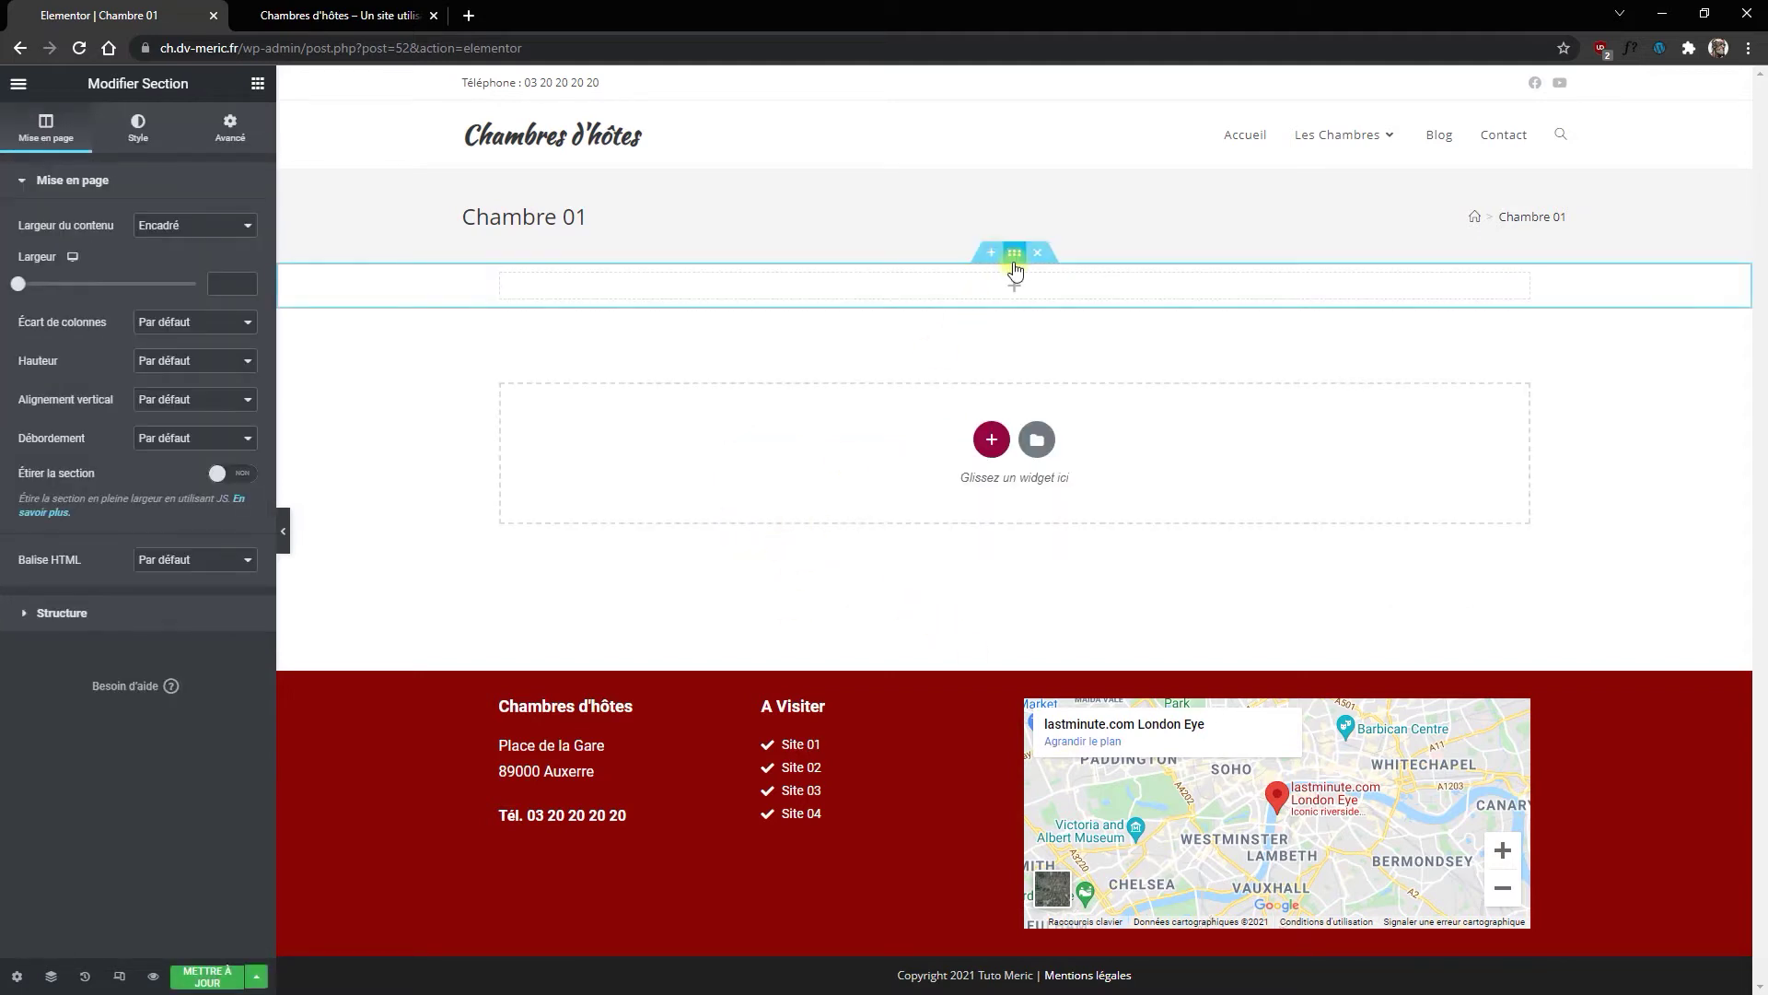
pyautogui.click(138, 129)
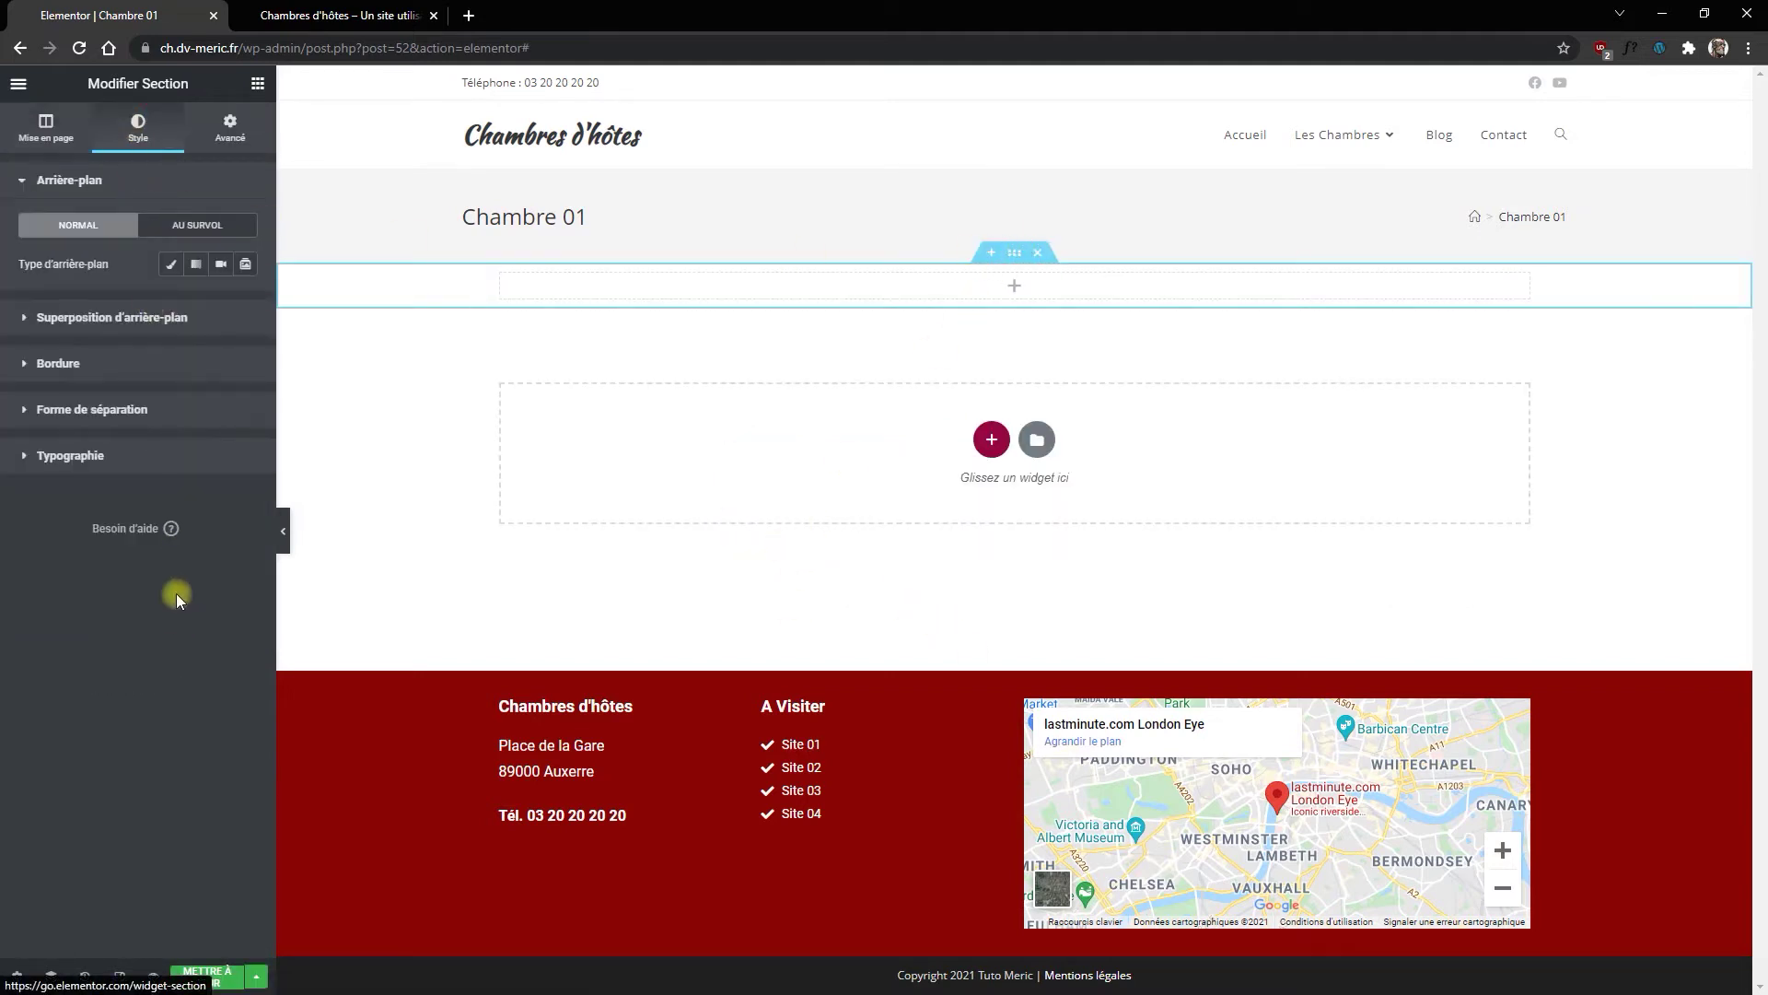
pyautogui.click(170, 264)
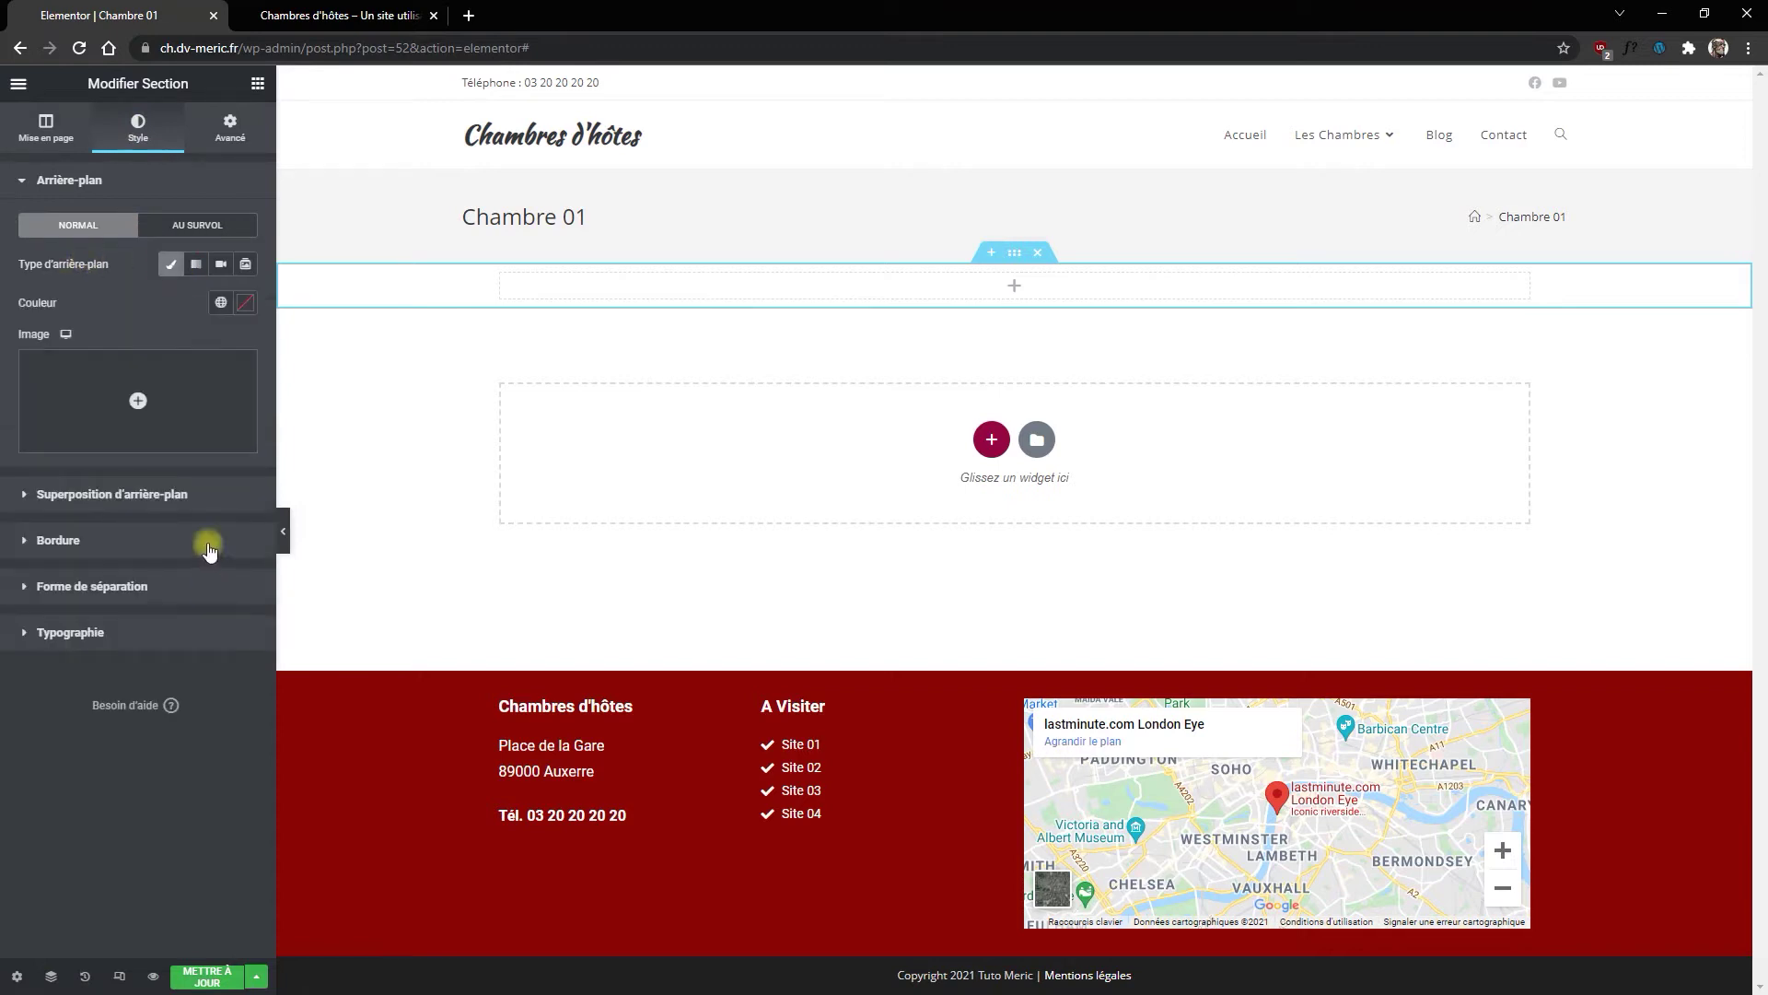
pyautogui.click(173, 383)
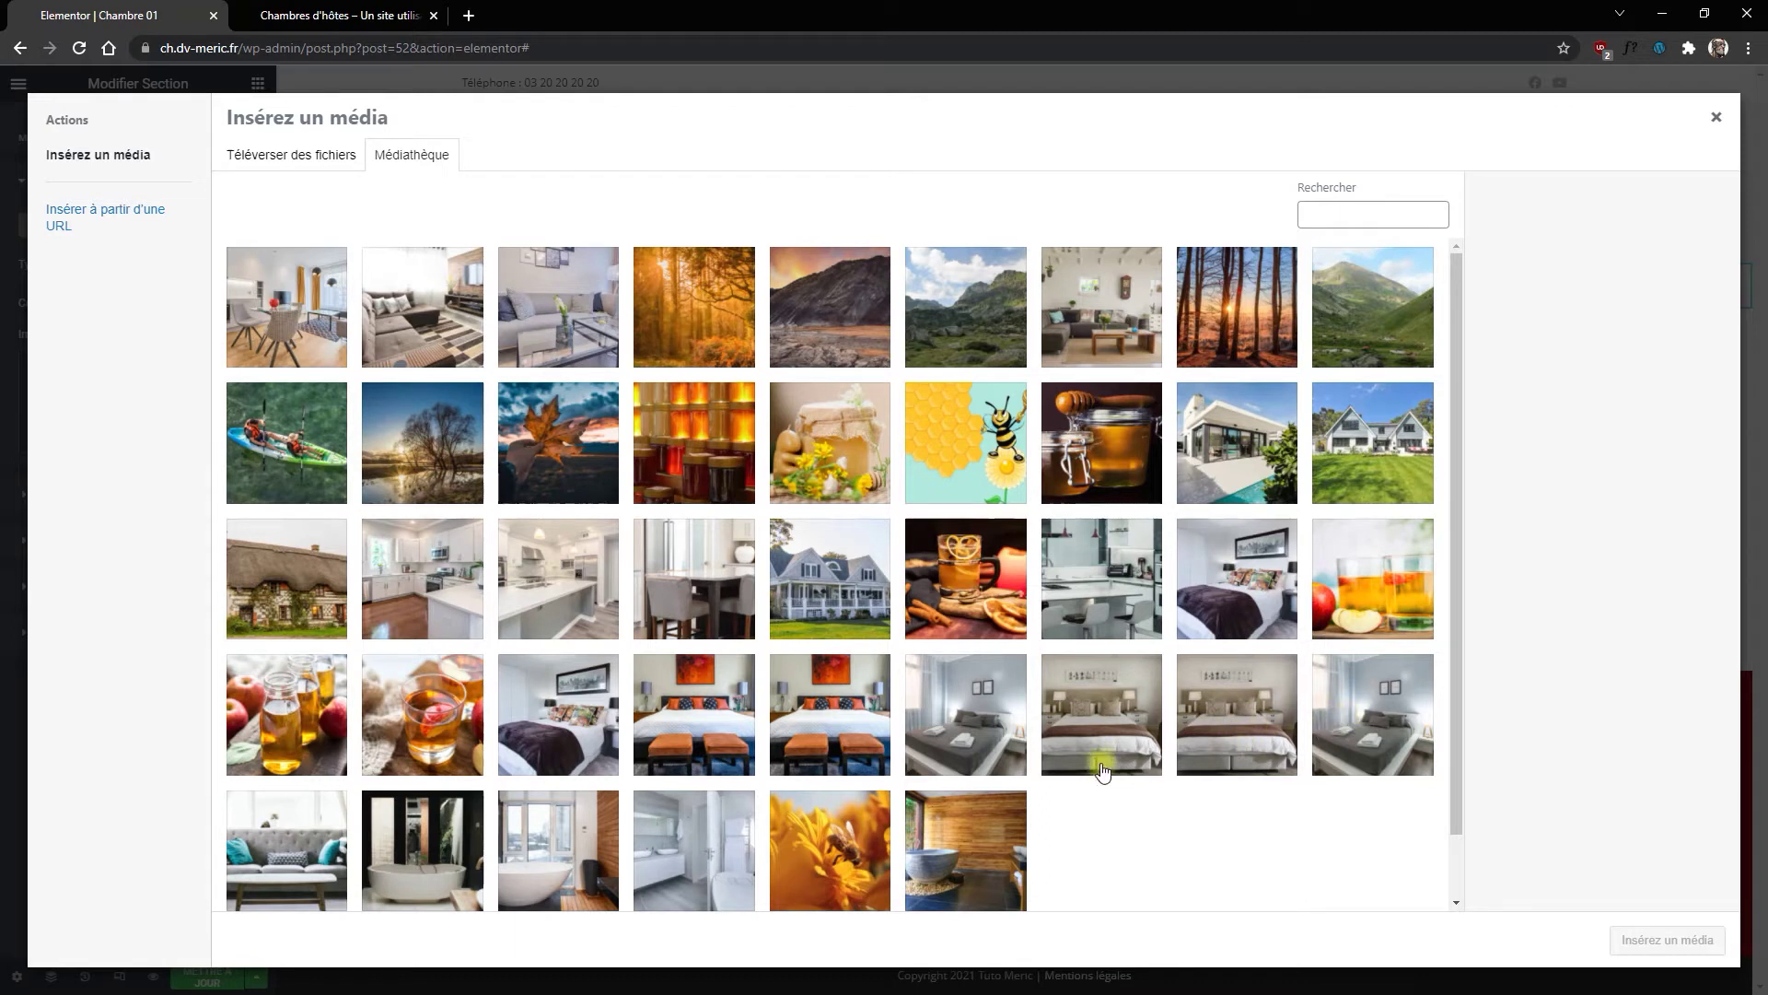
pyautogui.click(1354, 720)
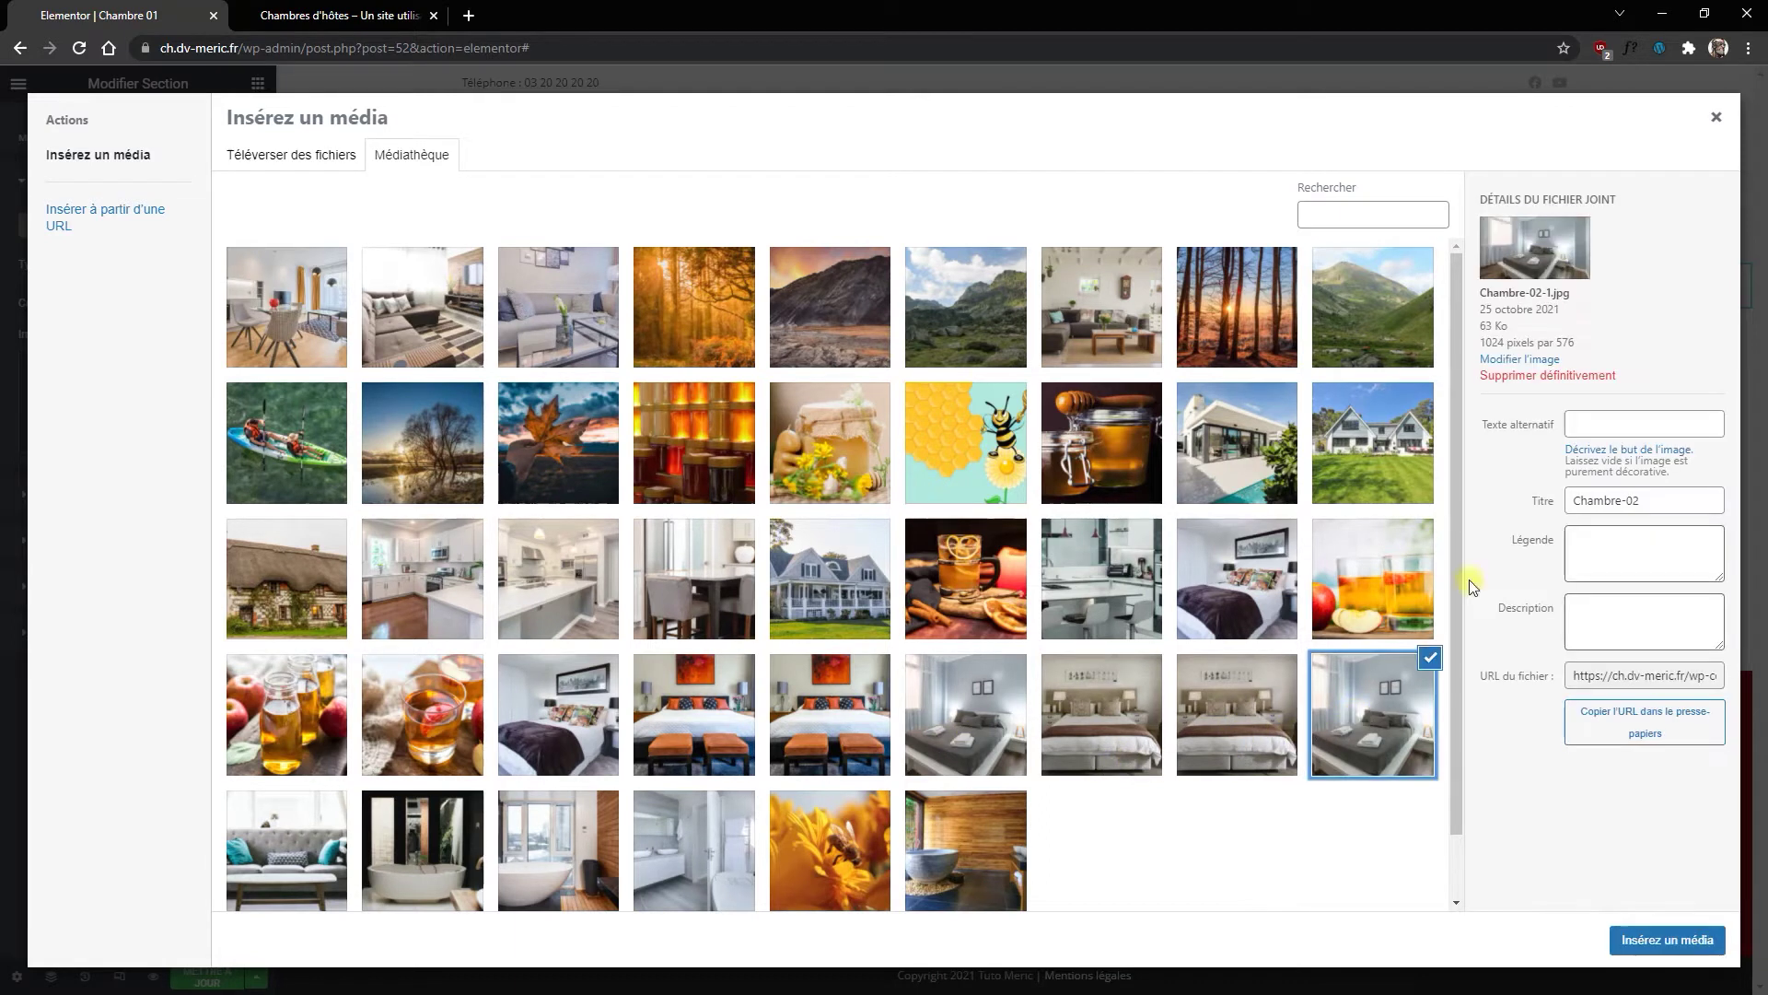
pyautogui.click(930, 741)
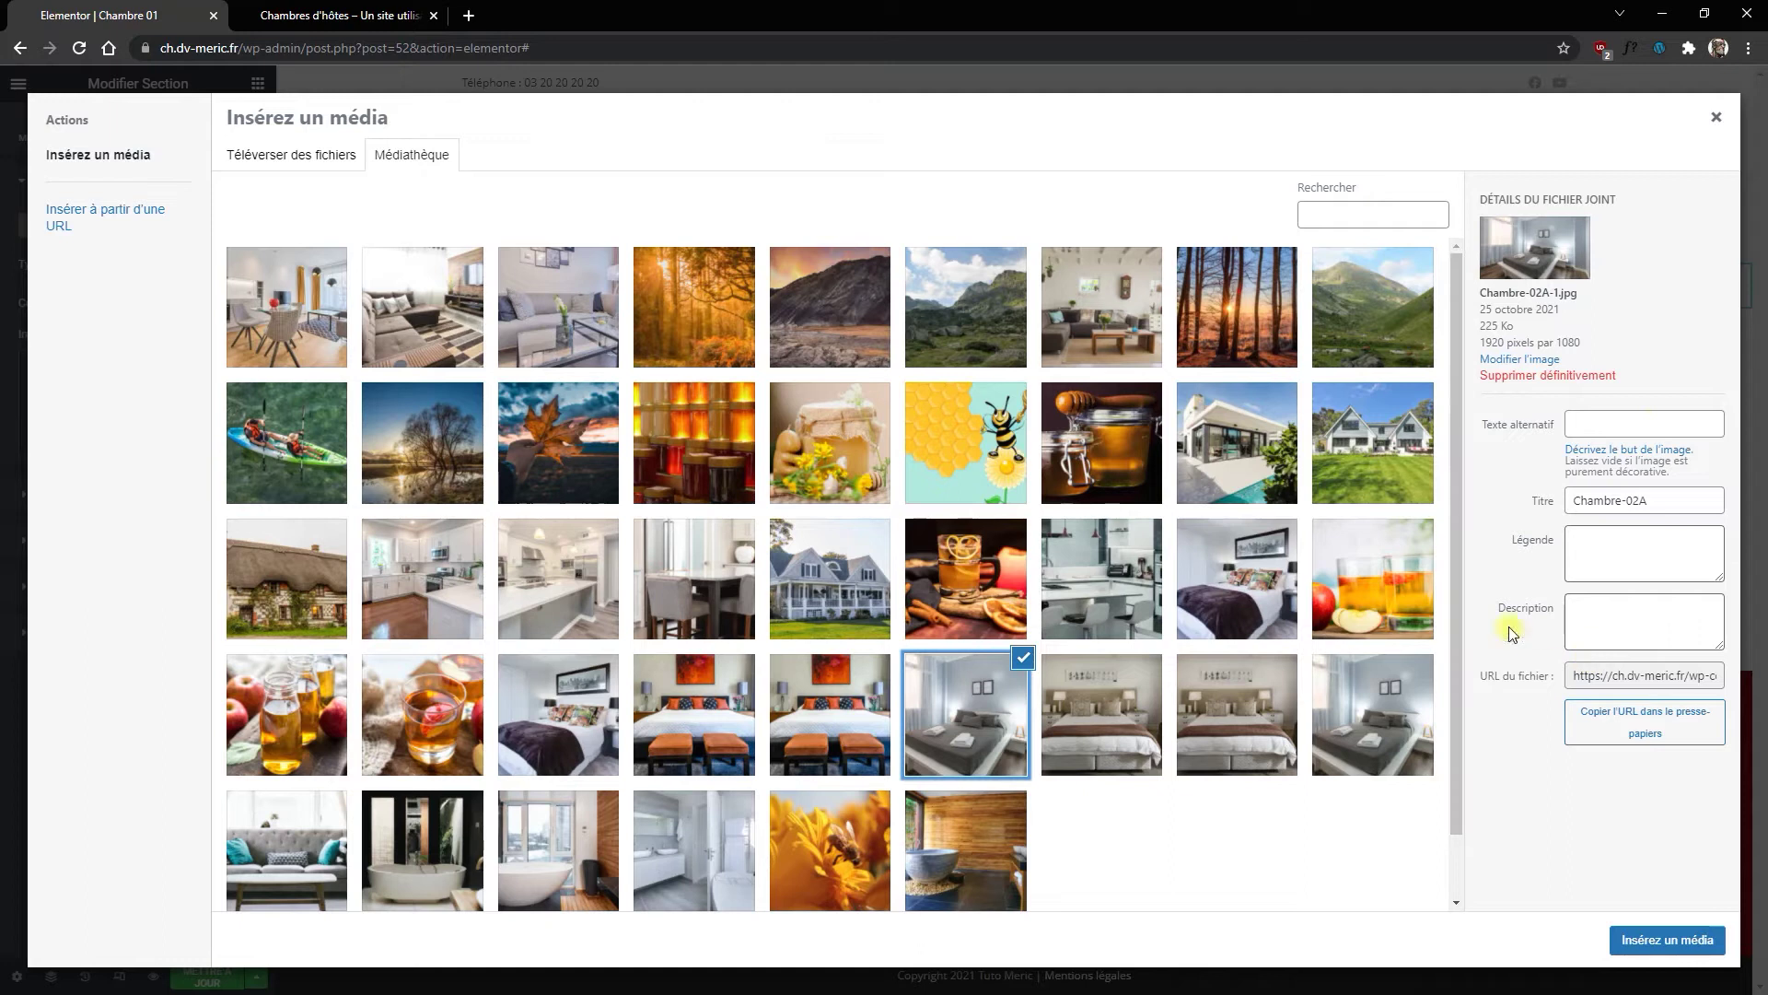
pyautogui.click(1669, 939)
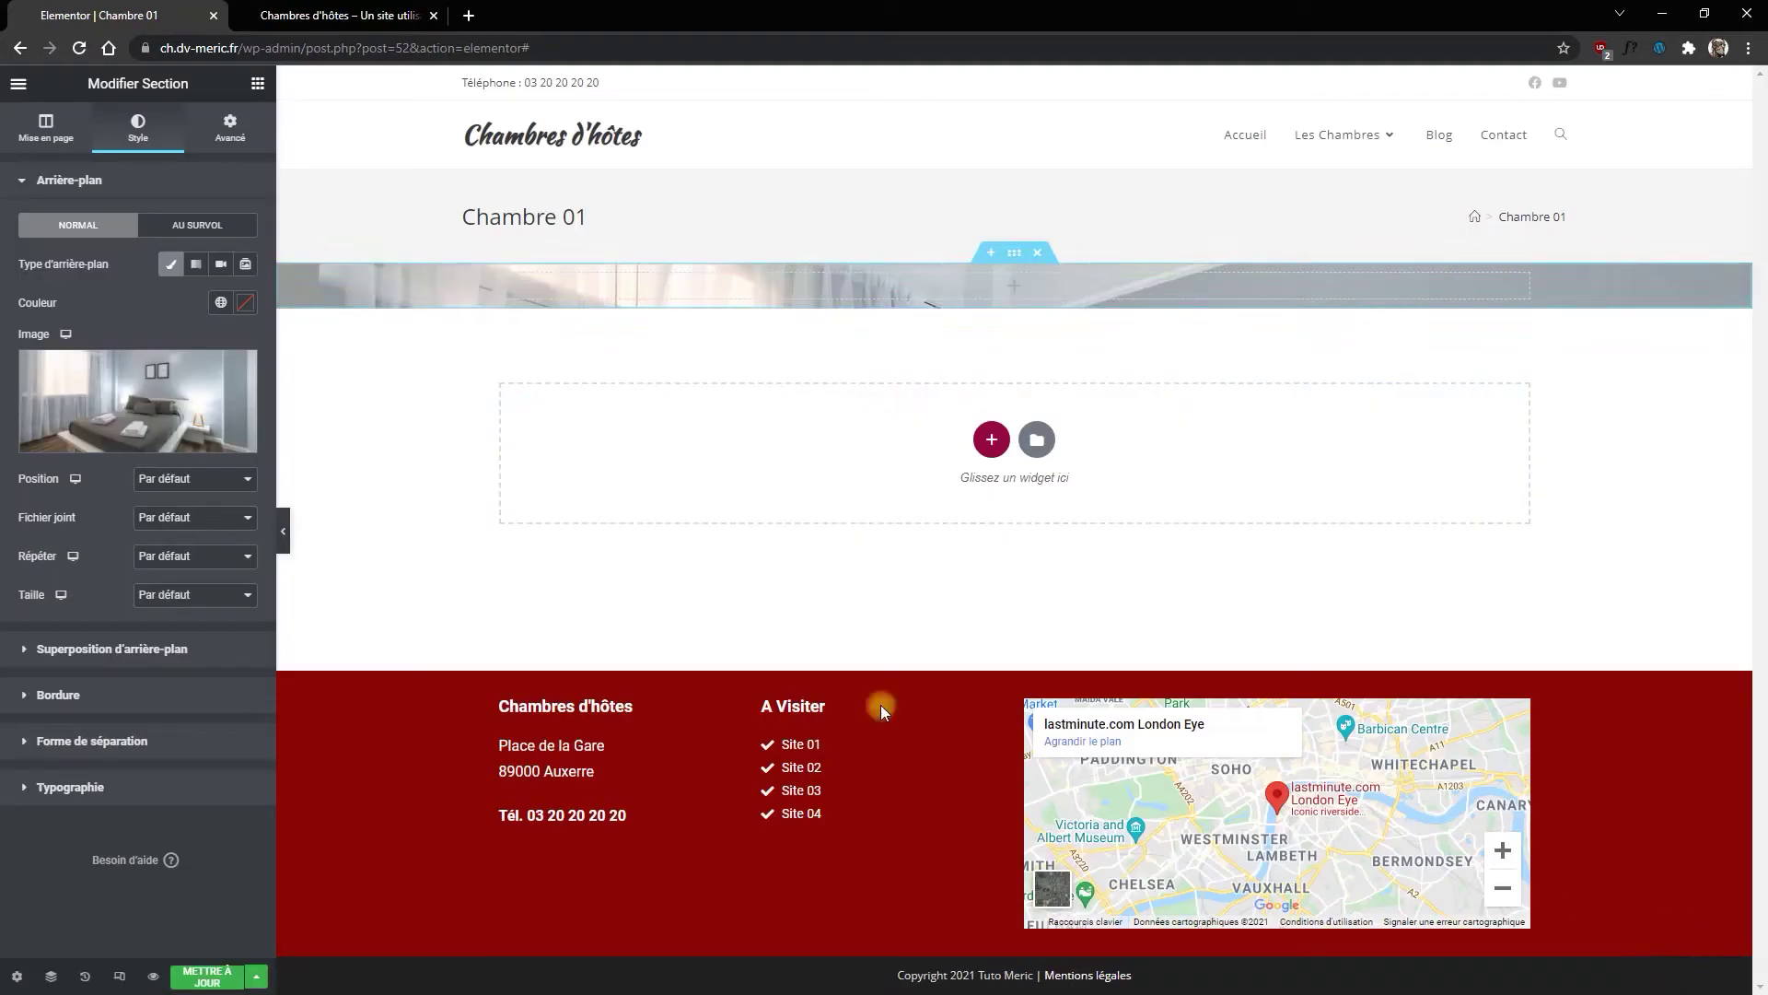
# Step: Set the background to Centre centré, Défilement, Non-répété and Couvrir
pyautogui.click(182, 479)
pyautogui.click(206, 518)
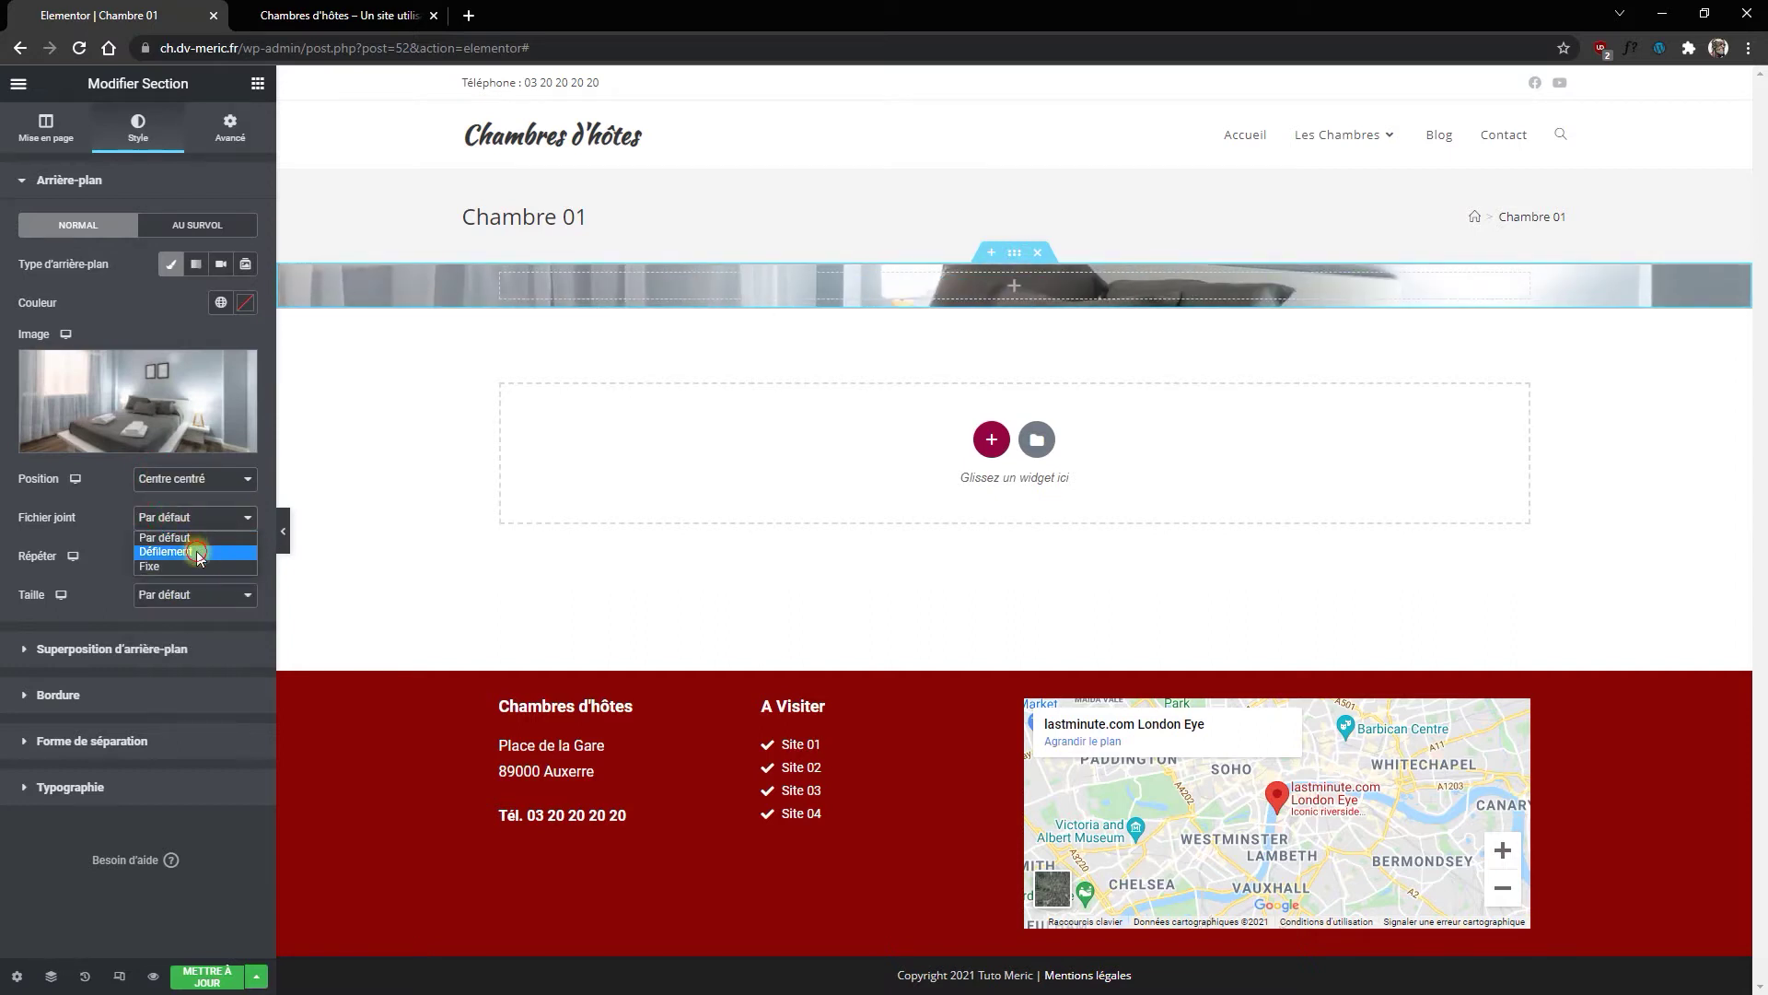
pyautogui.click(196, 551)
pyautogui.click(161, 555)
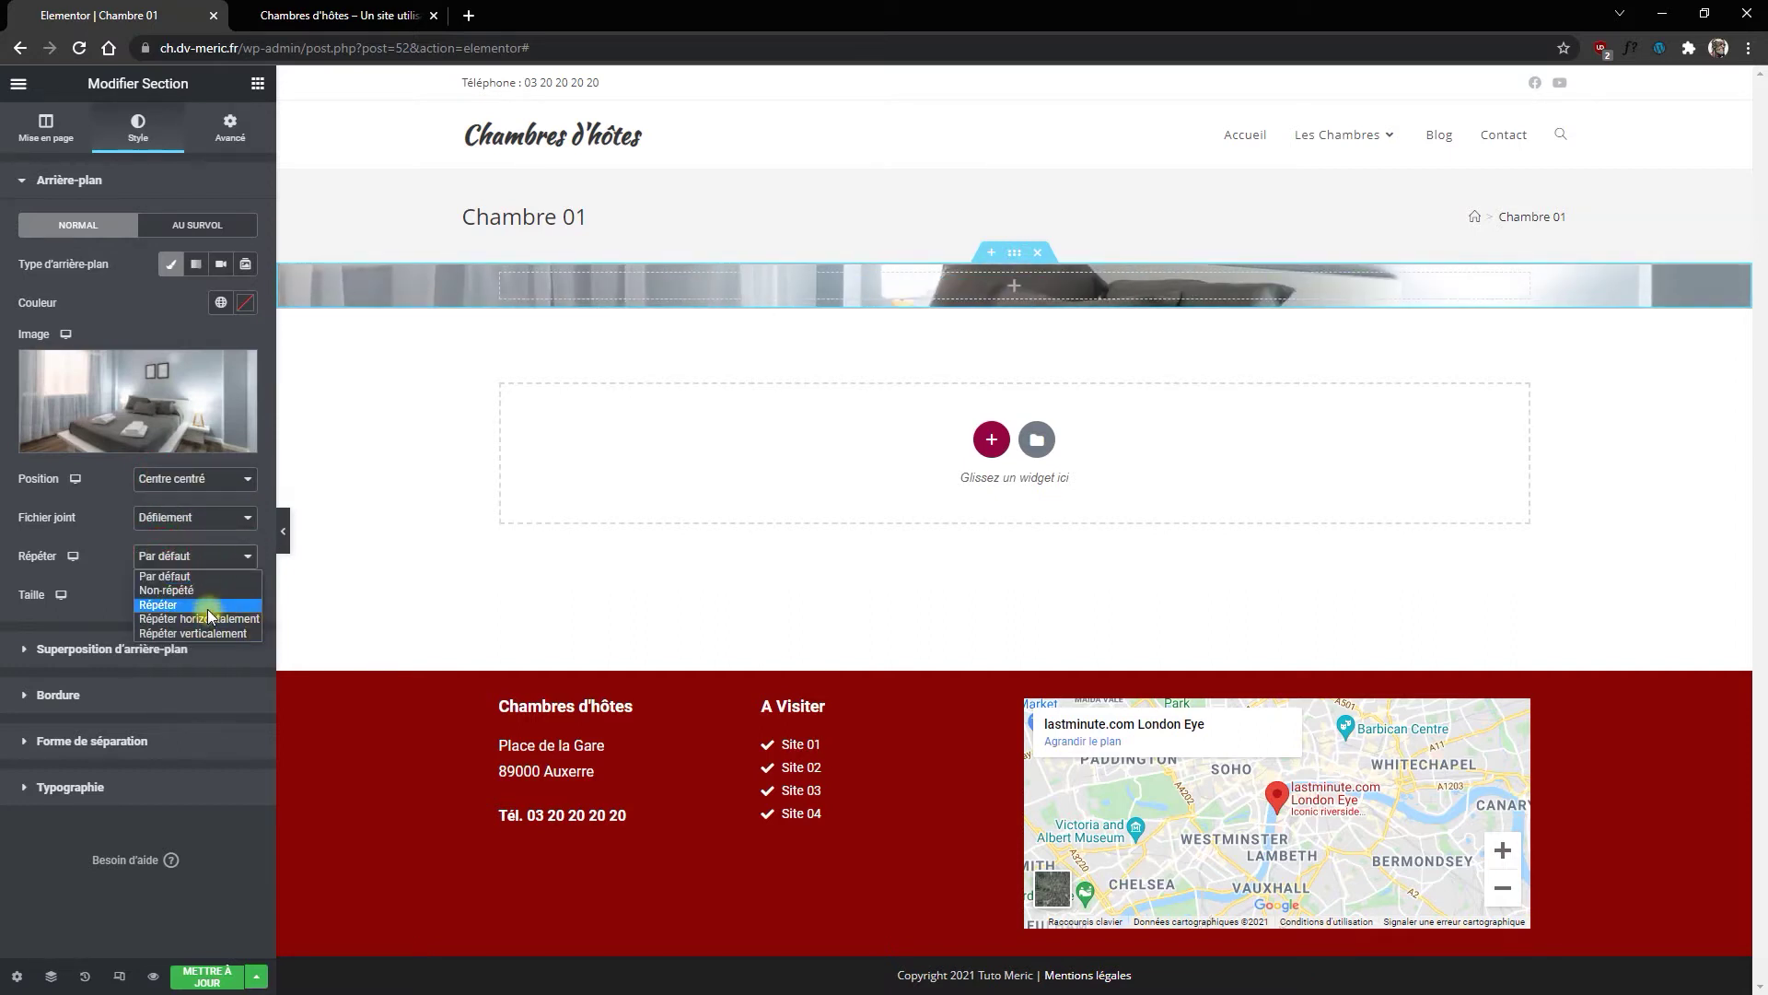
pyautogui.click(205, 591)
pyautogui.click(175, 604)
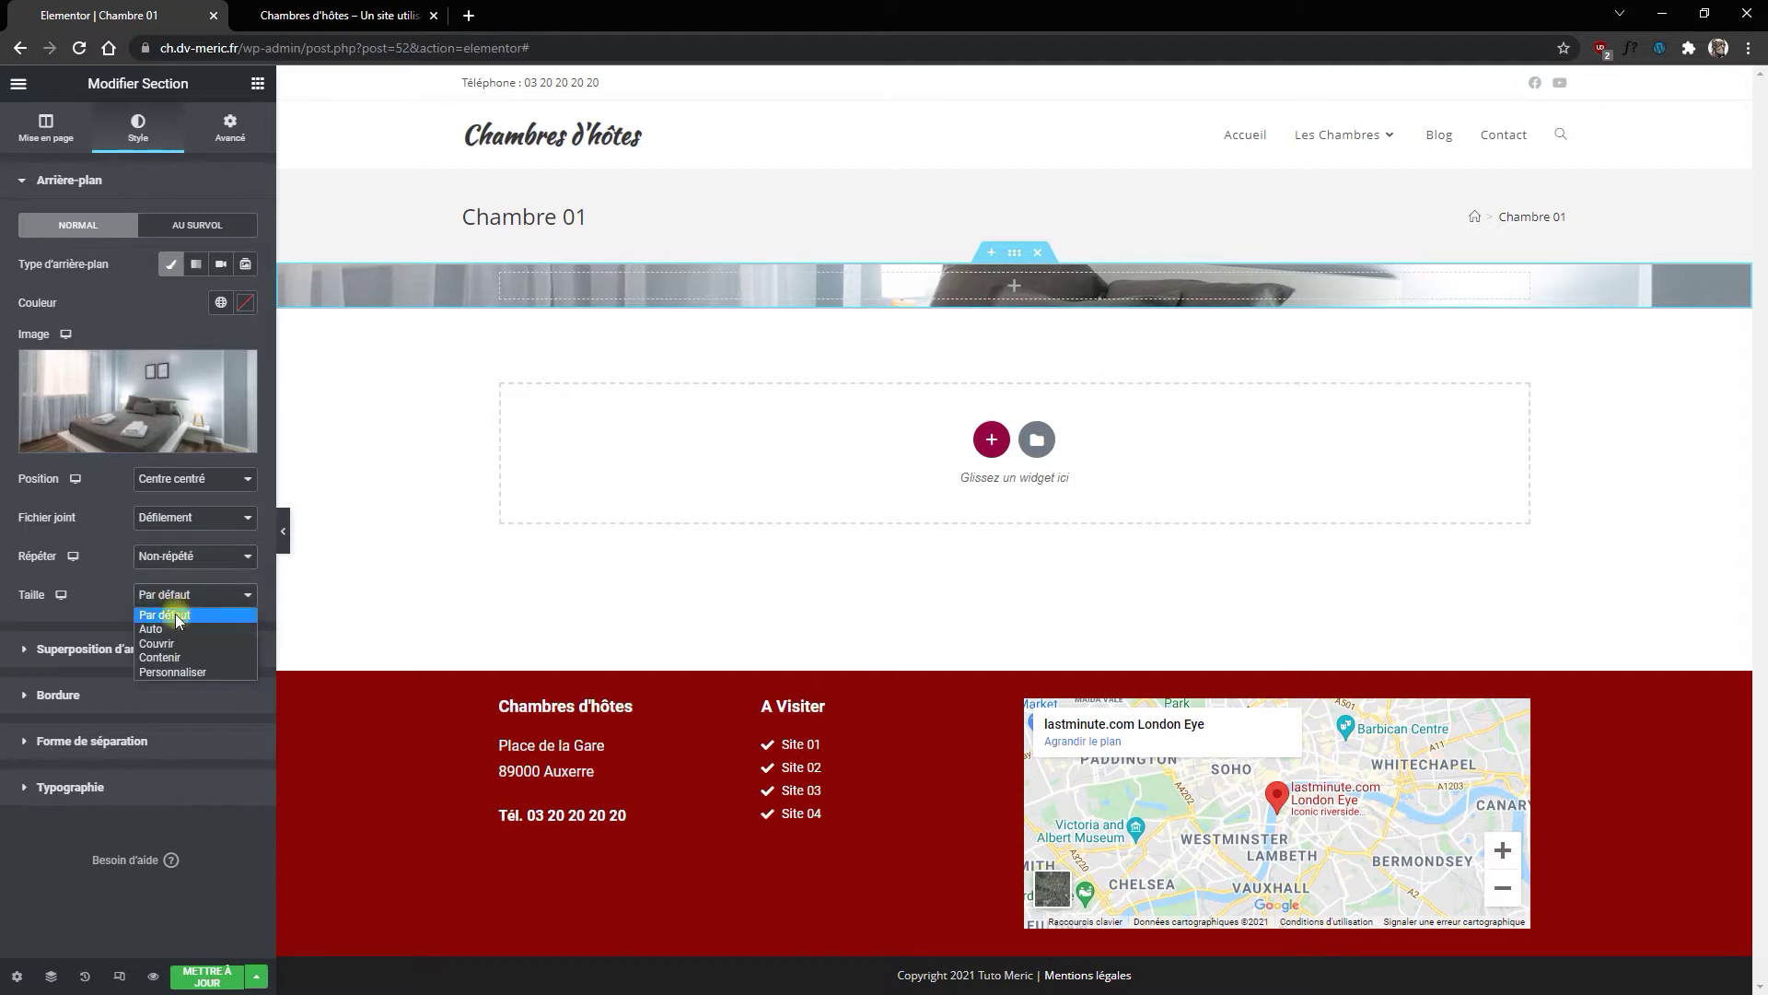
pyautogui.click(164, 643)
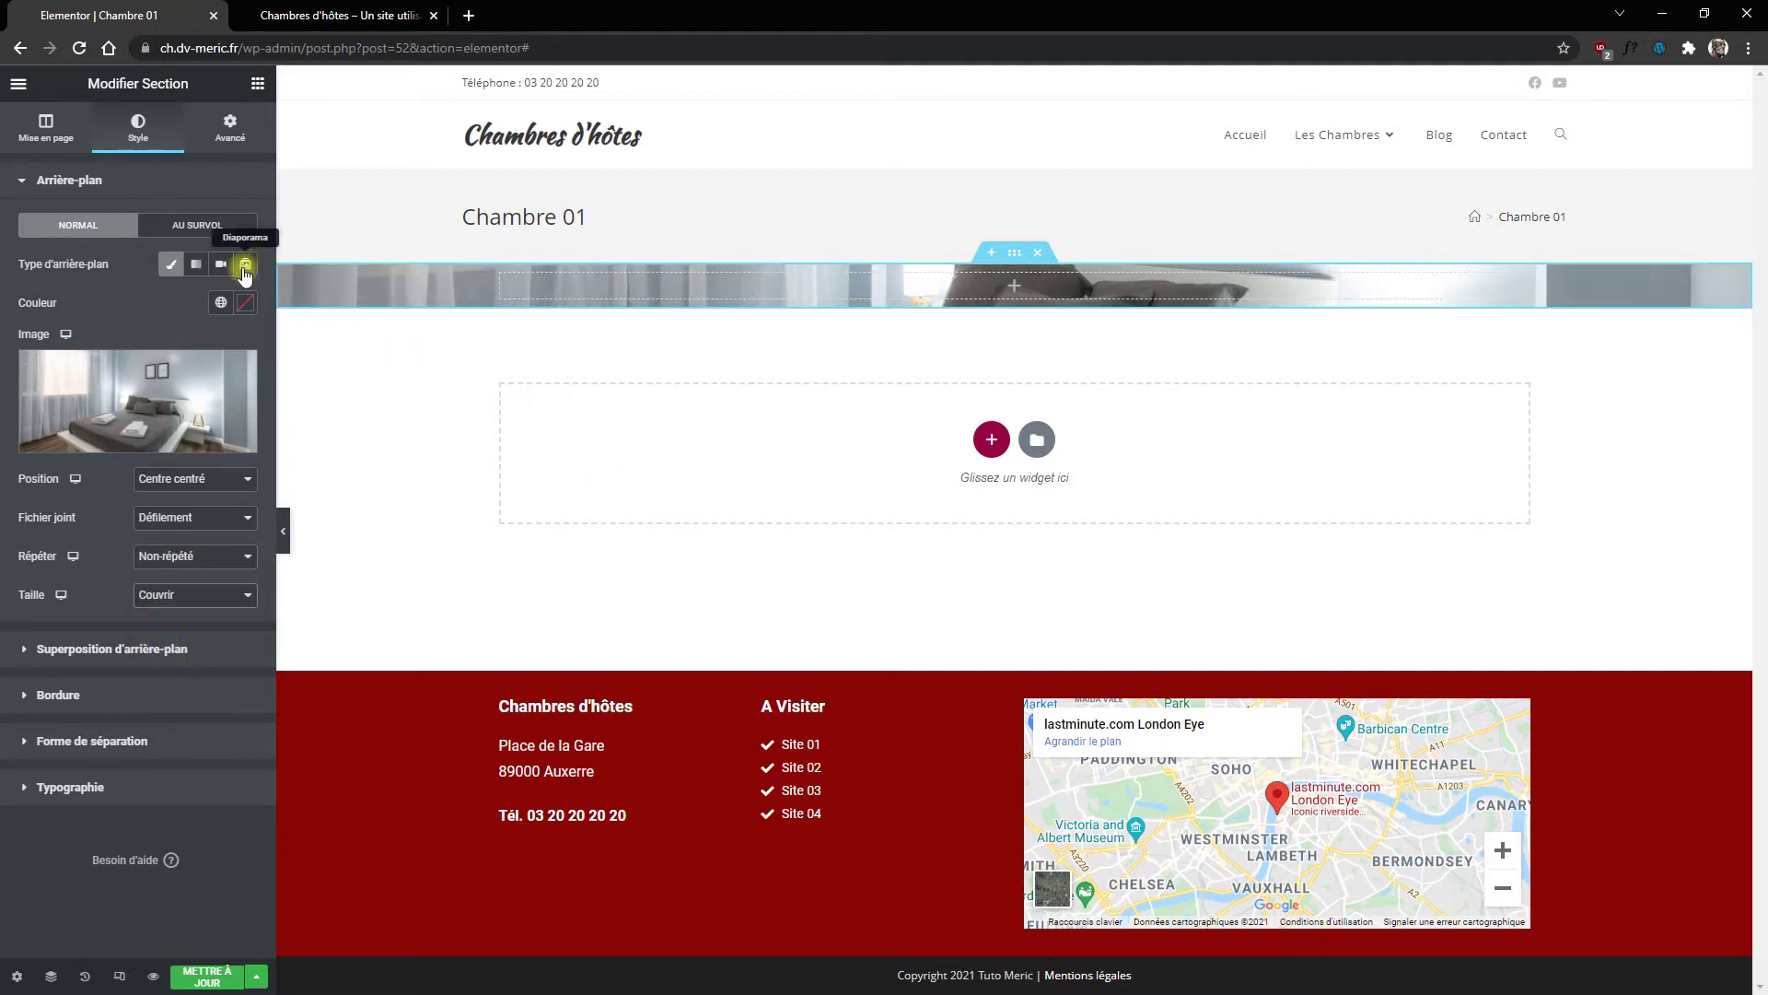
pyautogui.click(230, 127)
# Step: Unlink the section padding and enter 250 for top and bottom
pyautogui.click(231, 320)
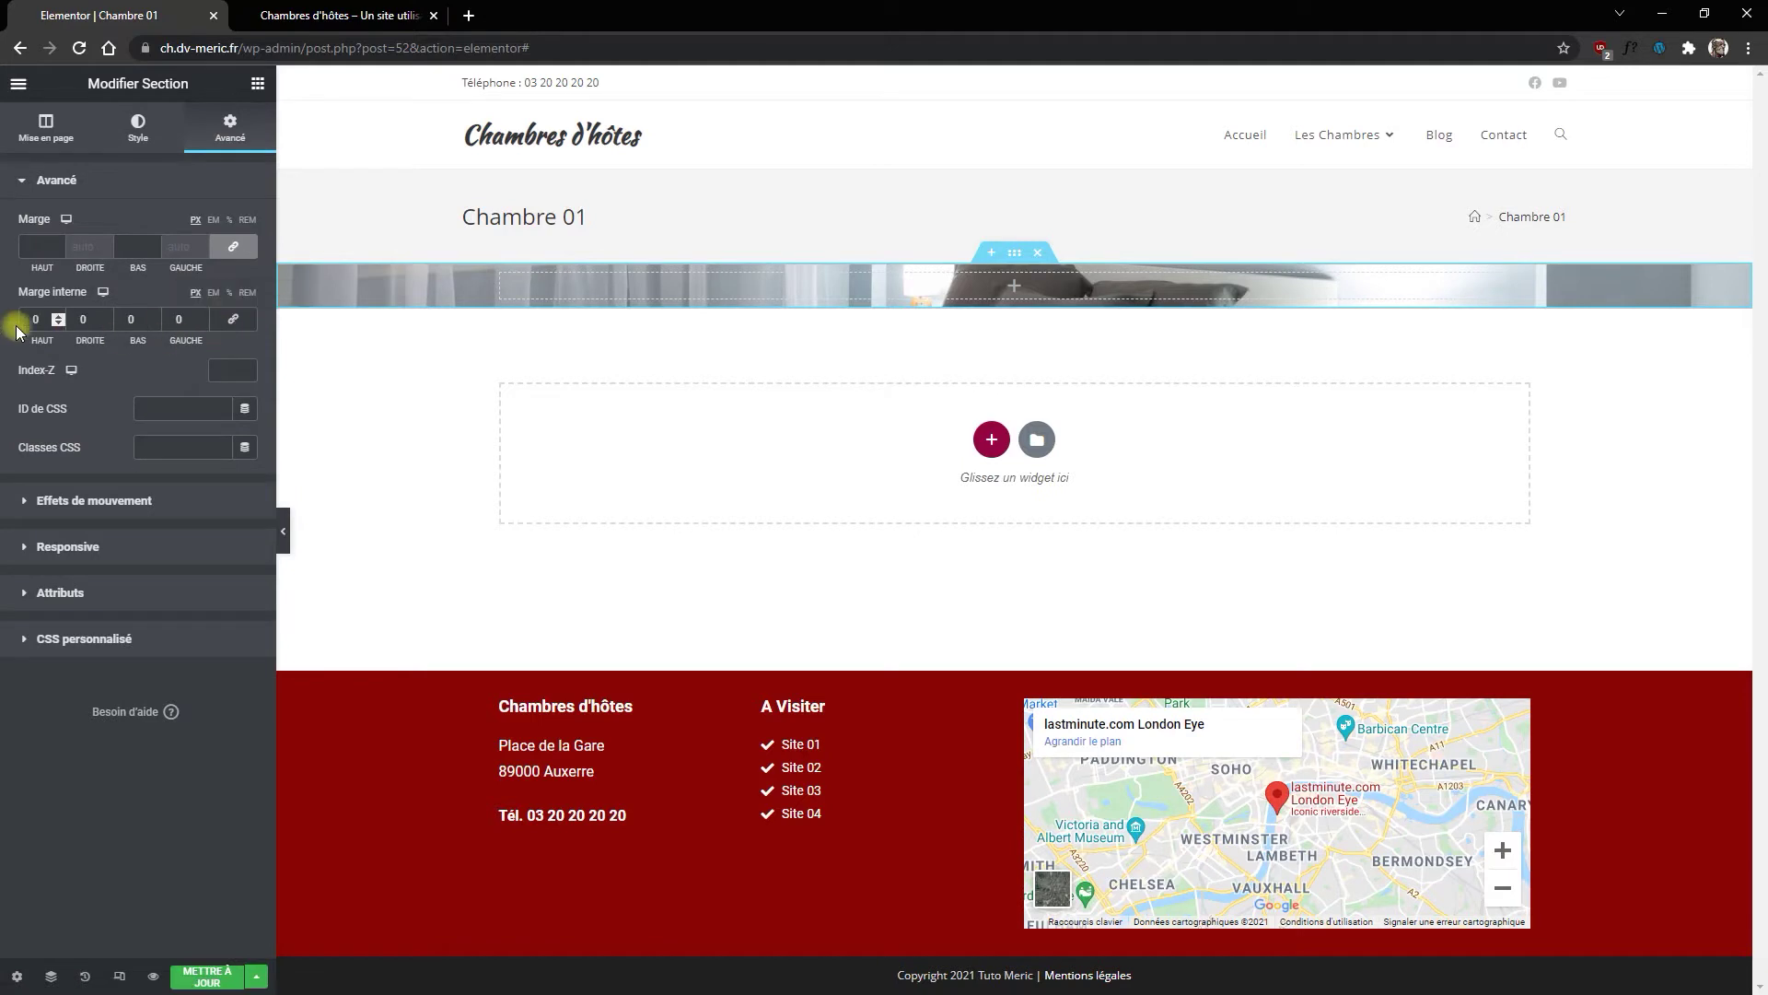
pyautogui.write('250')
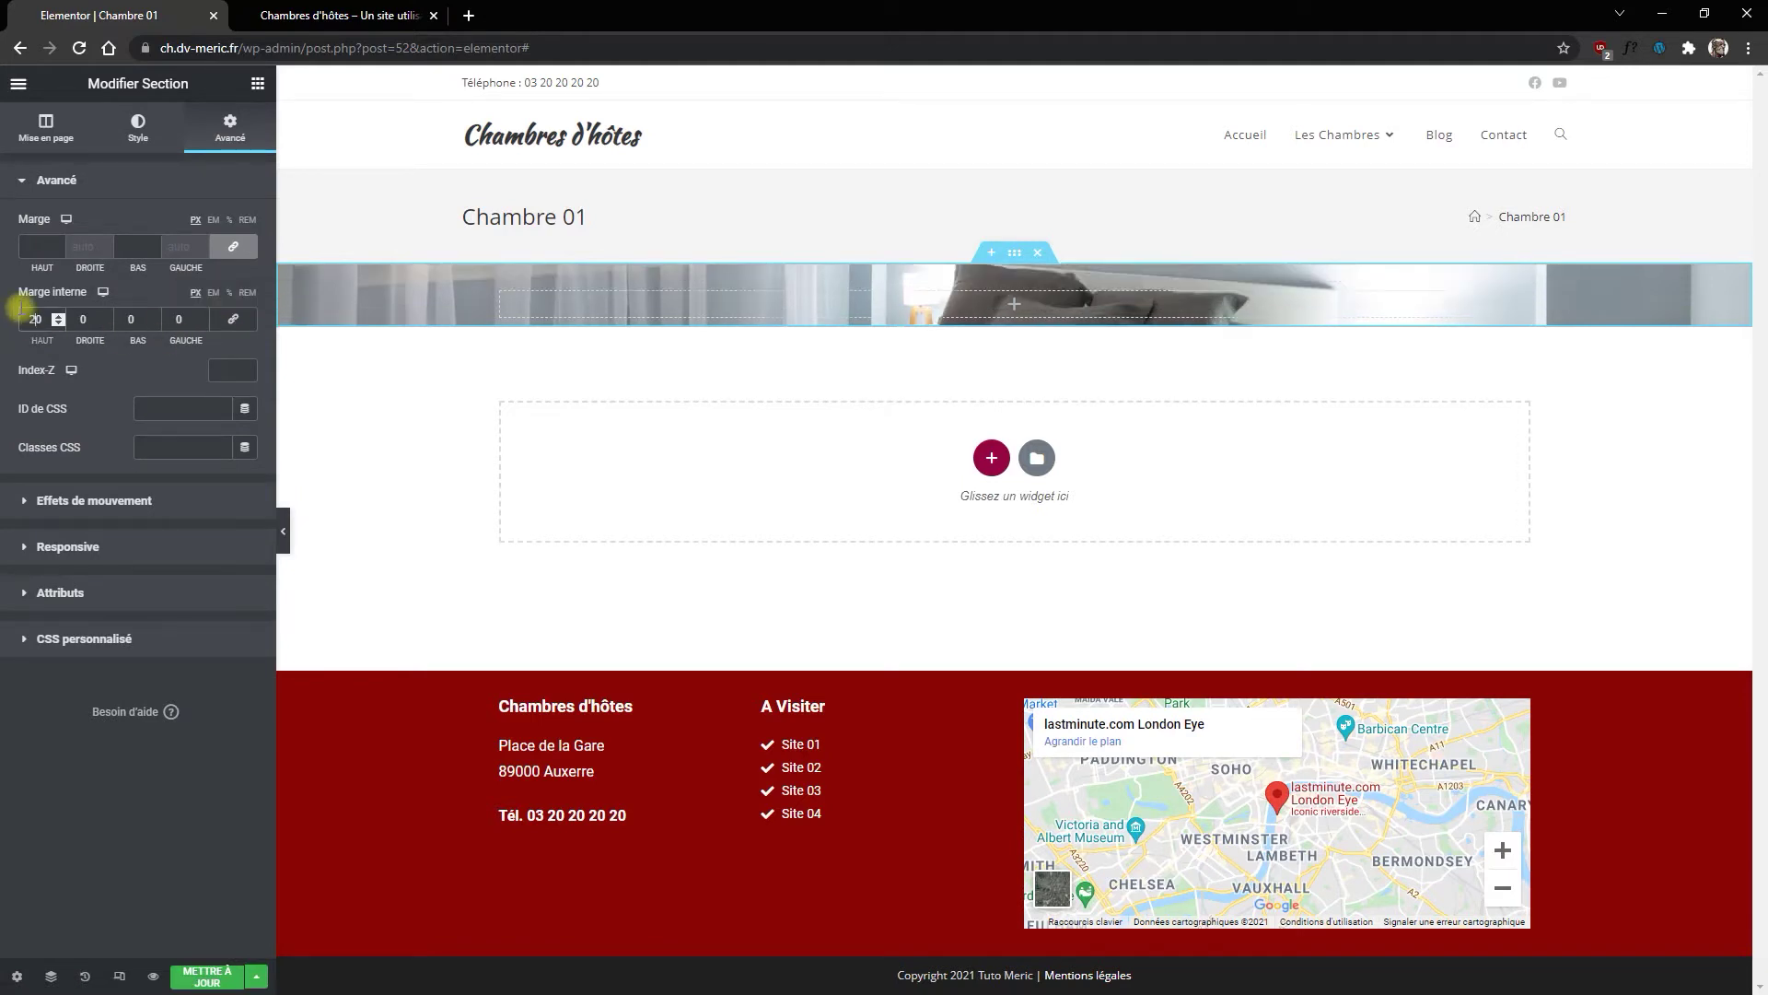
pyautogui.write('250')
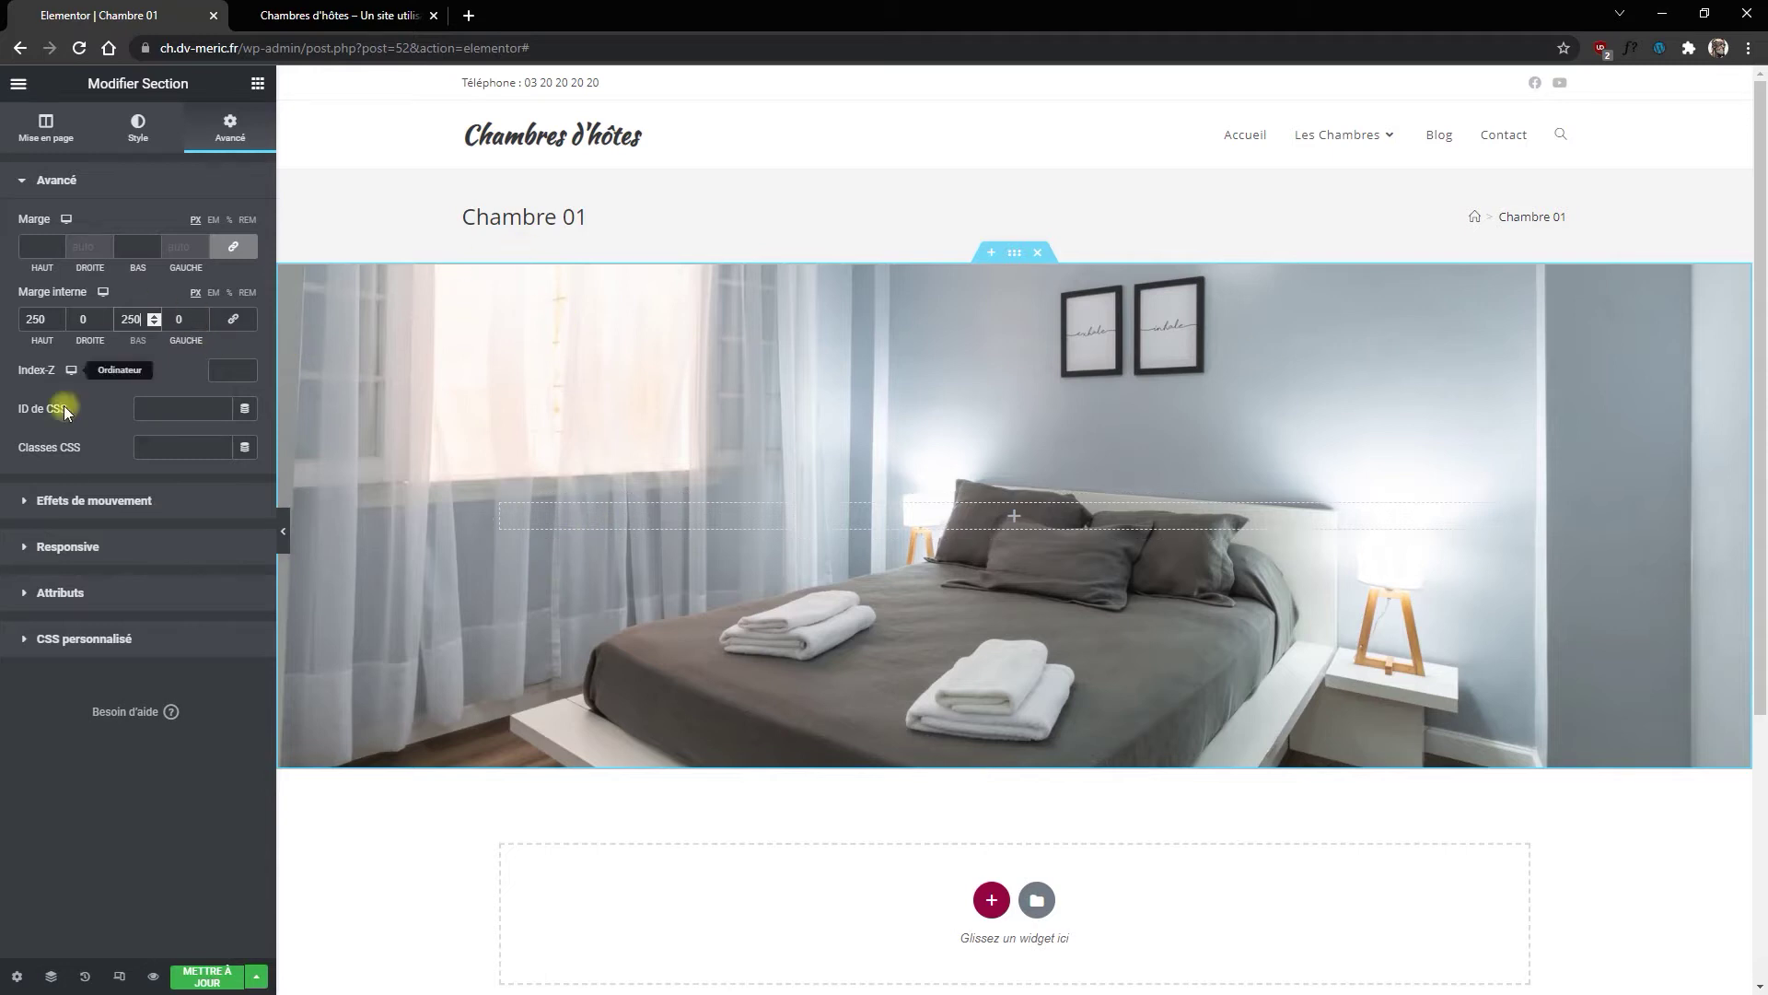
# Step: Give the hero section a solid border and clear the border widths on all sides
pyautogui.click(131, 130)
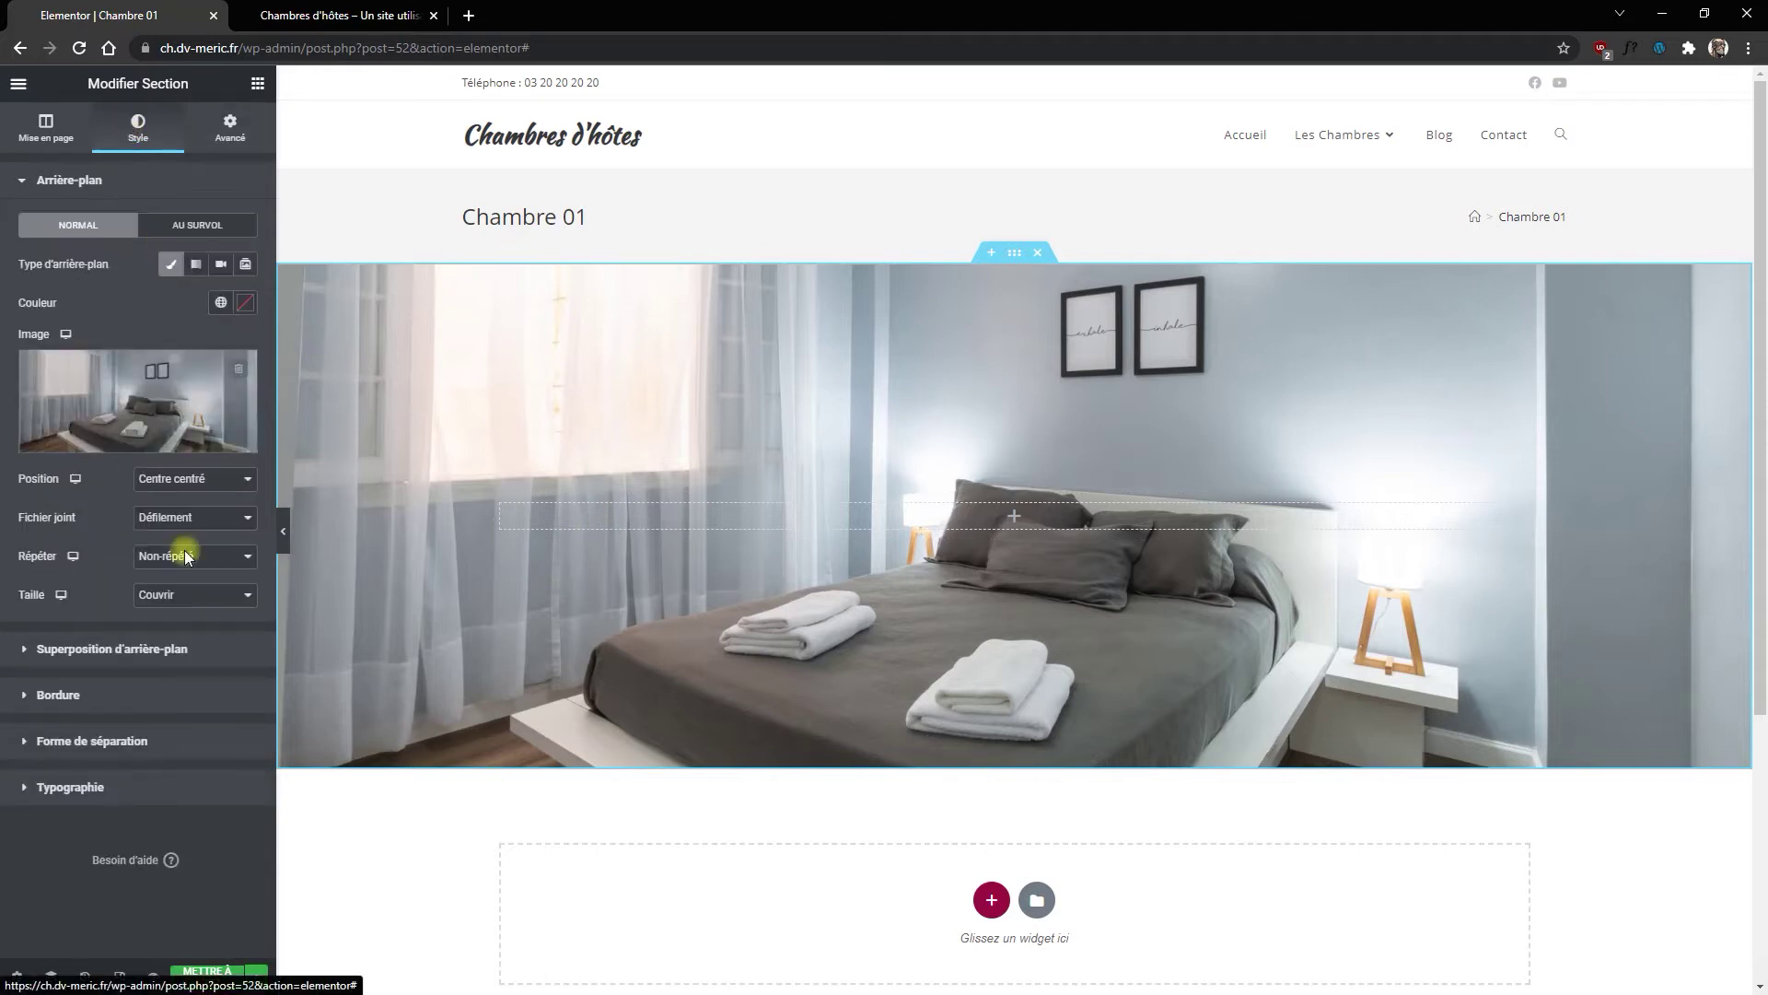
pyautogui.click(46, 696)
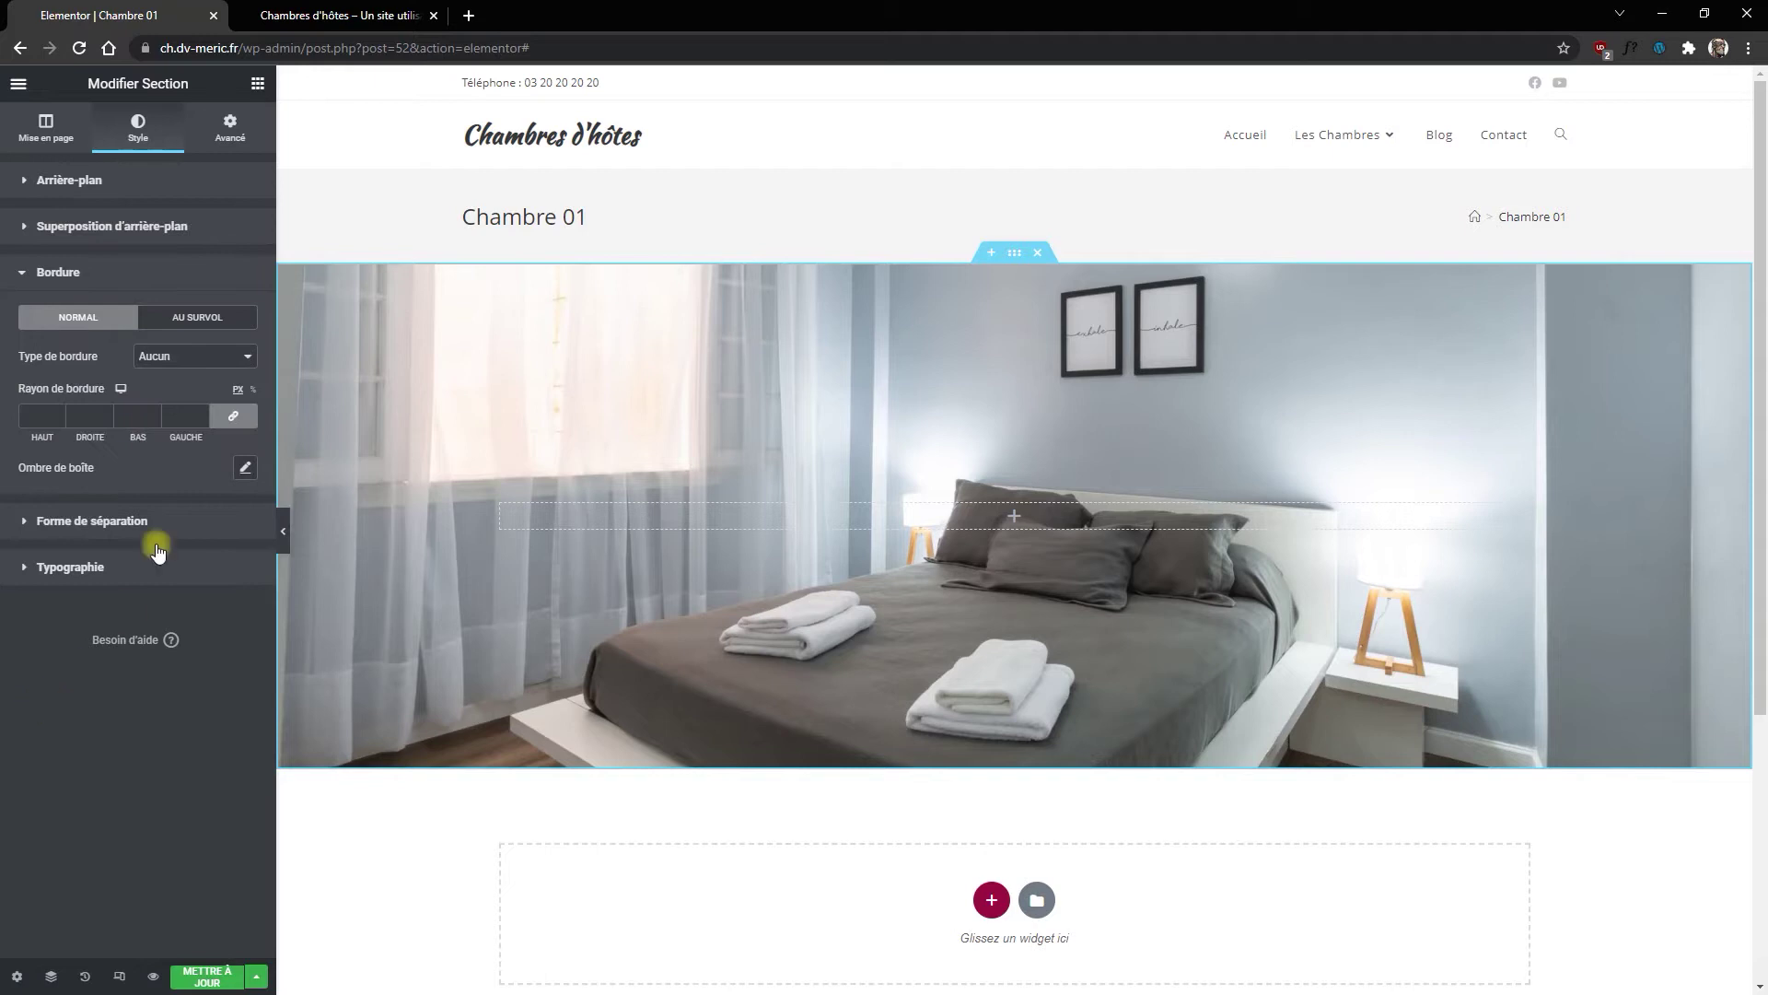
pyautogui.click(189, 358)
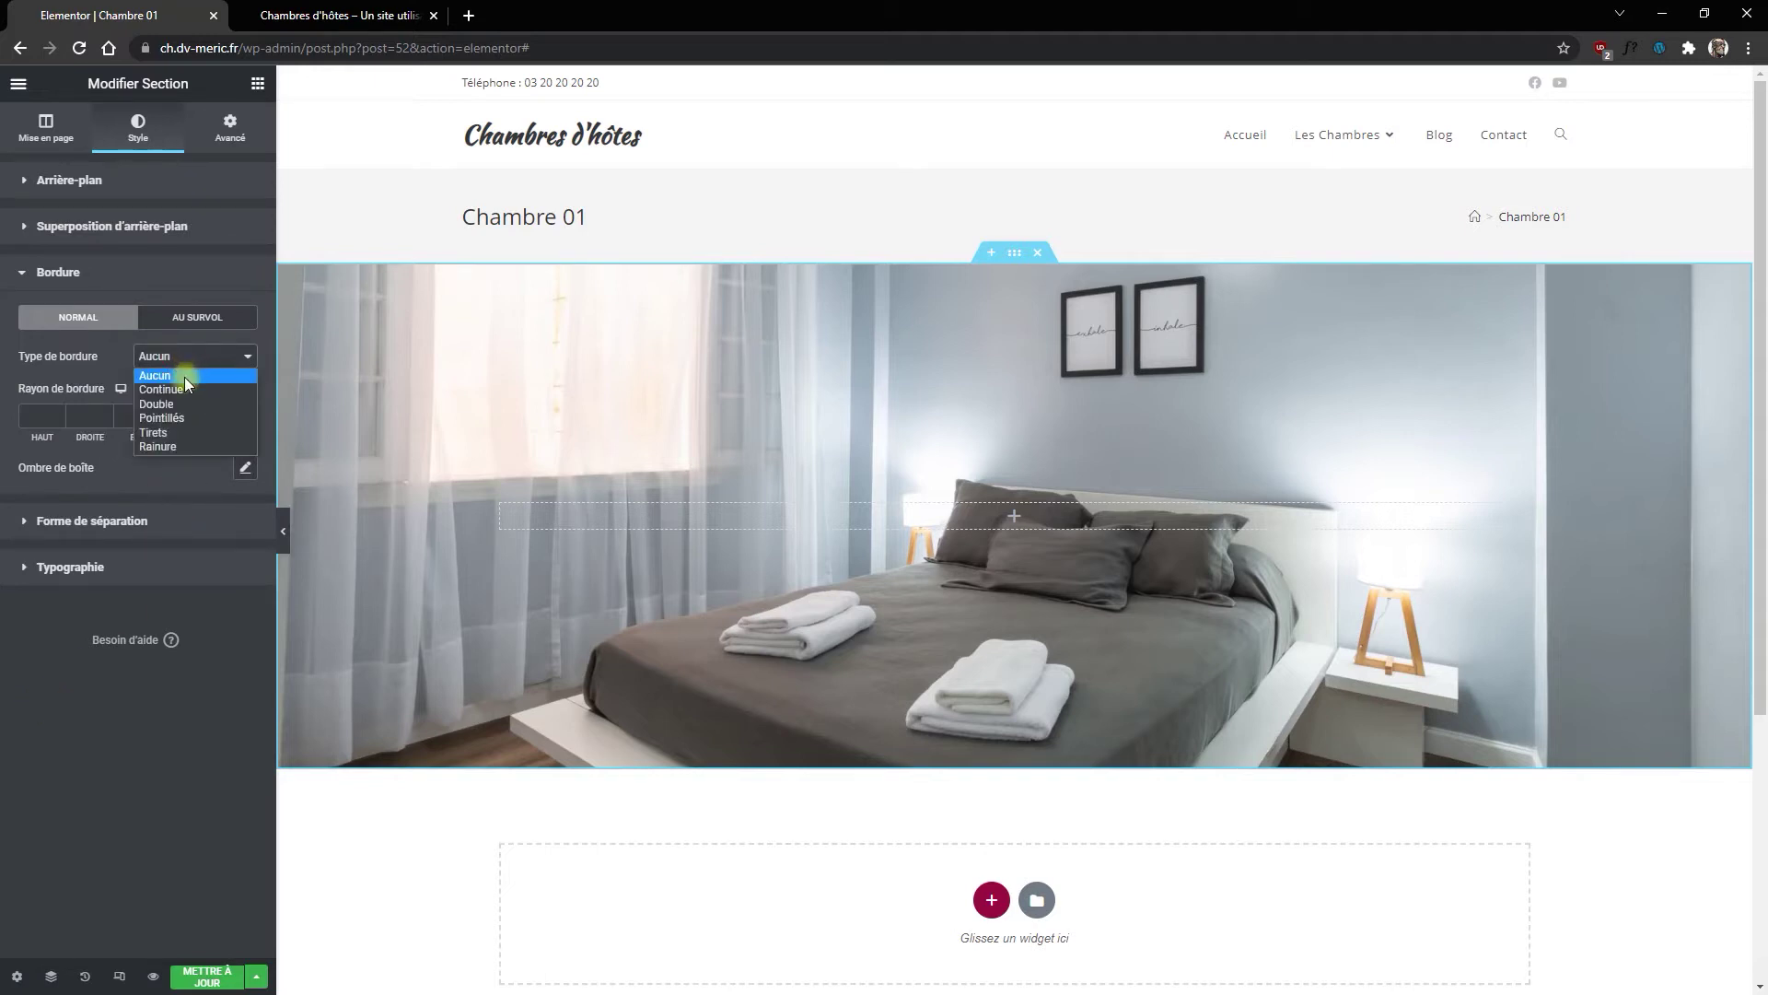
pyautogui.click(184, 379)
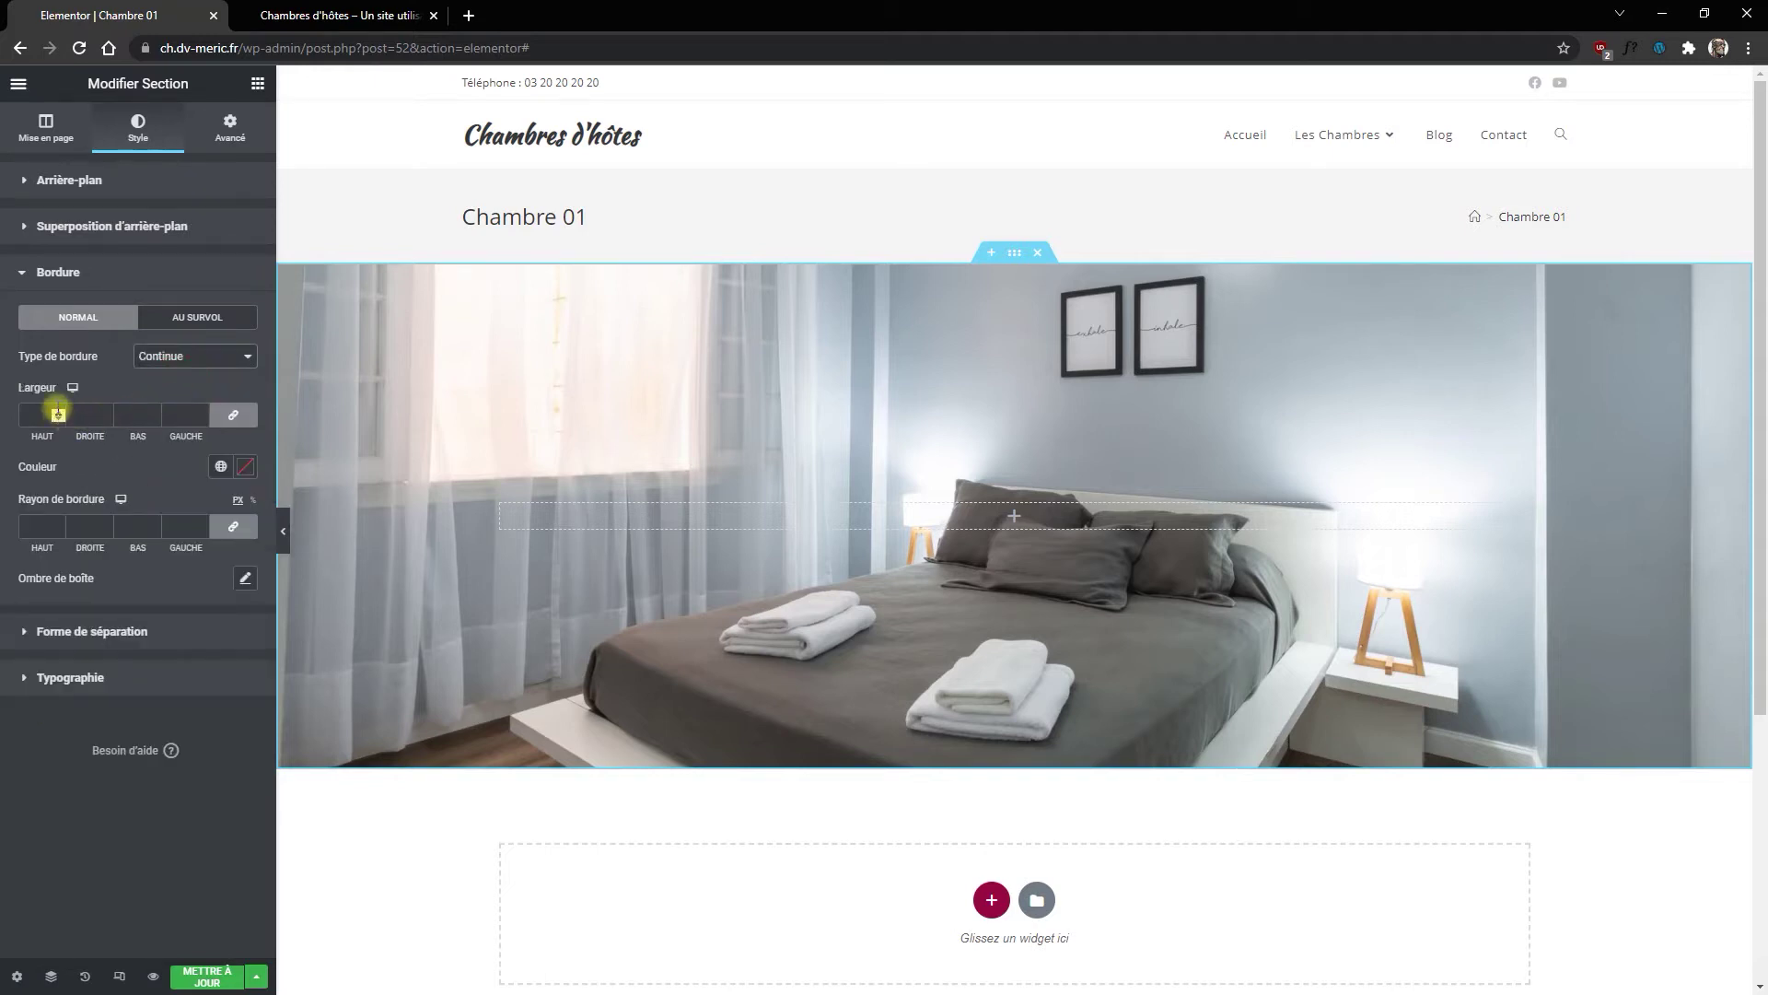
pyautogui.write('1')
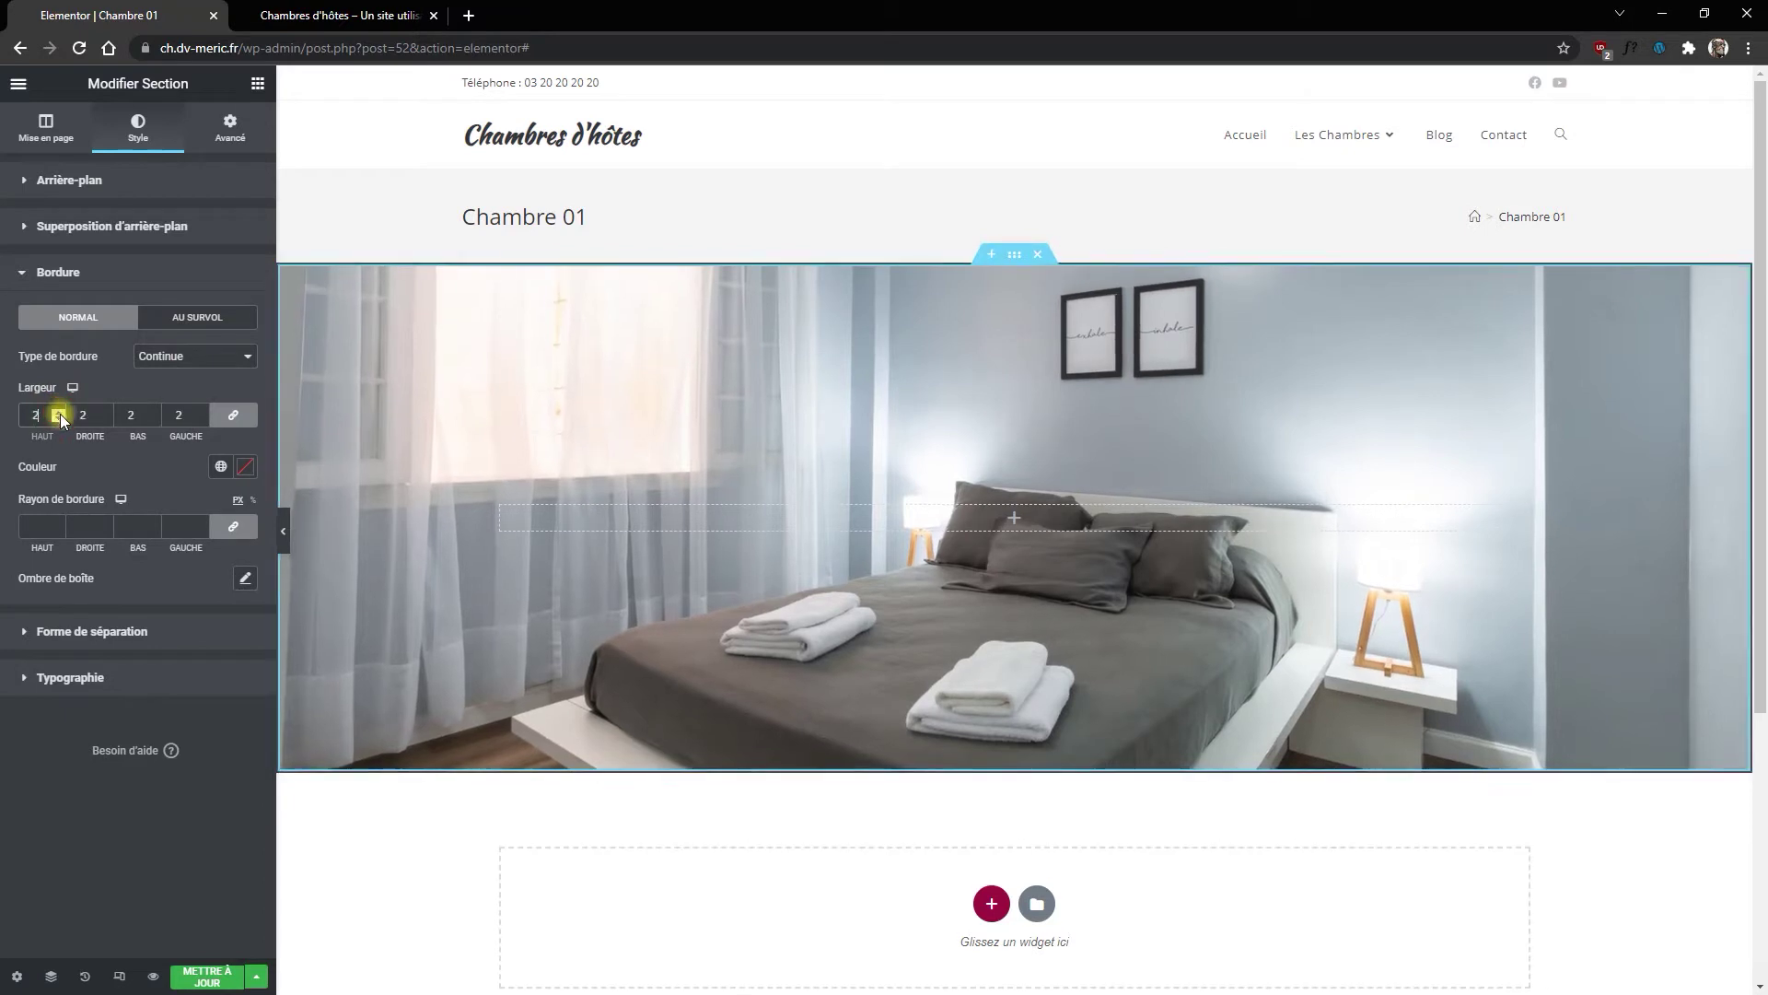
pyautogui.click(60, 420)
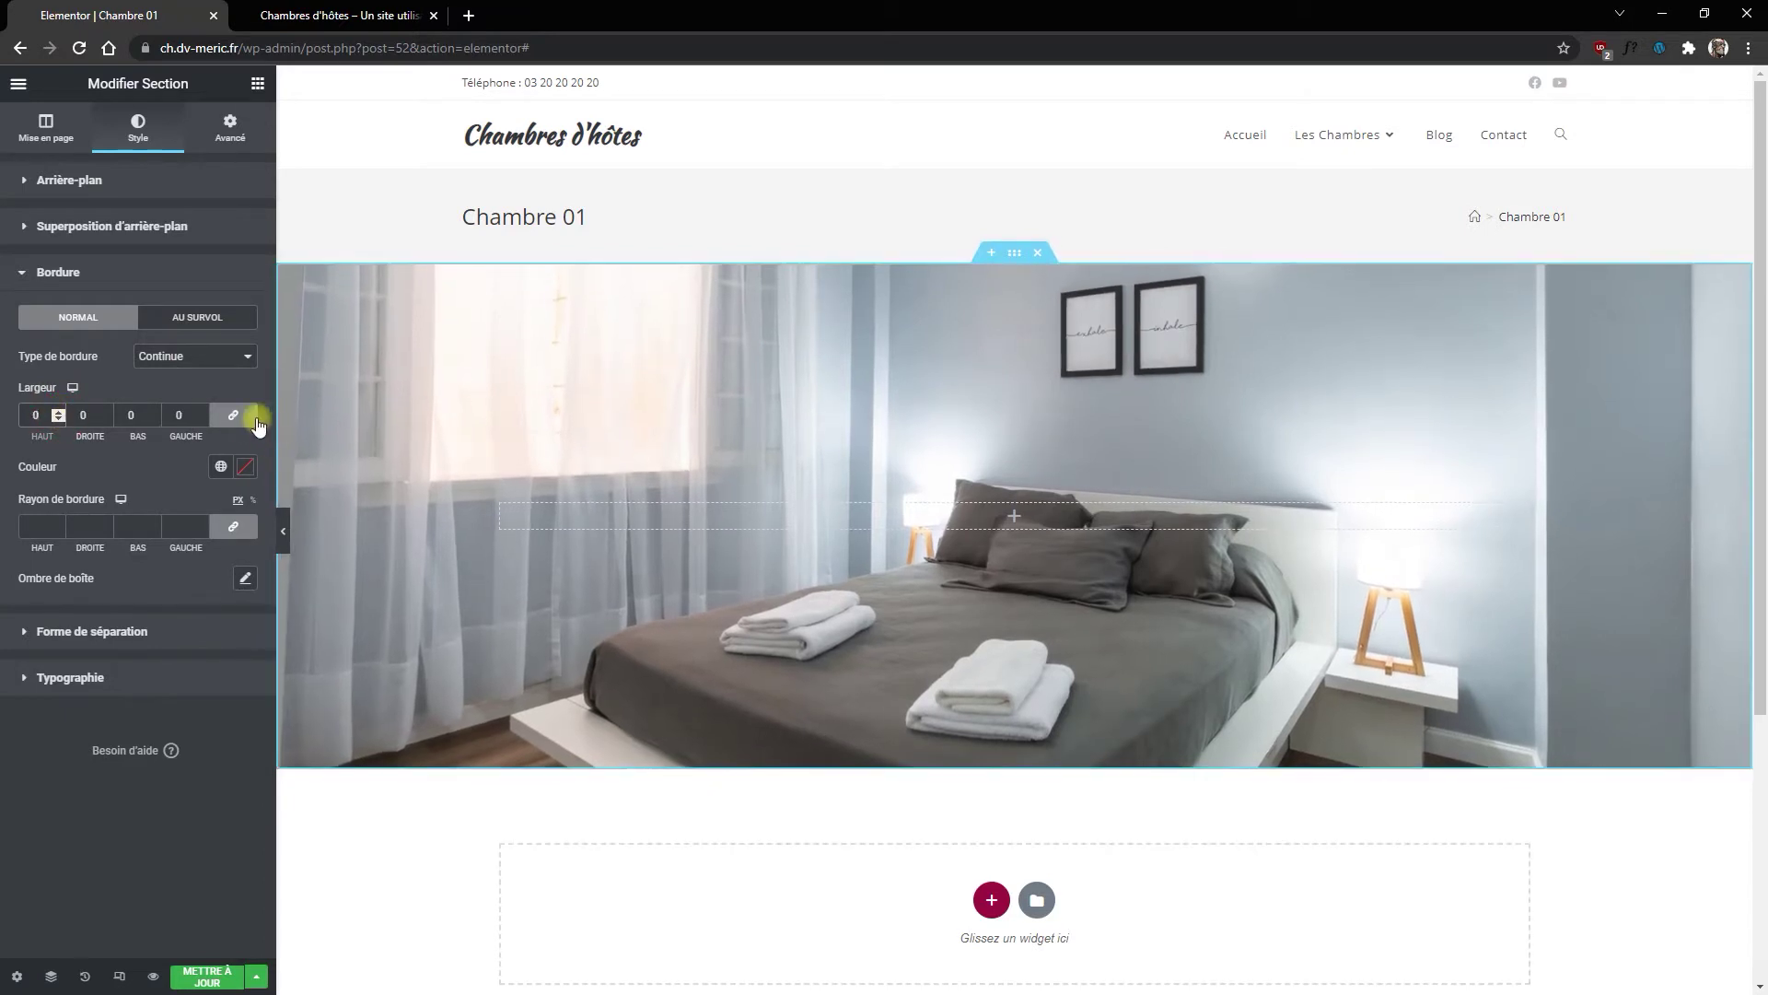
# Step: Set the top and bottom border widths to 4 and colour the border the red global colour
pyautogui.click(23, 413)
pyautogui.write('4')
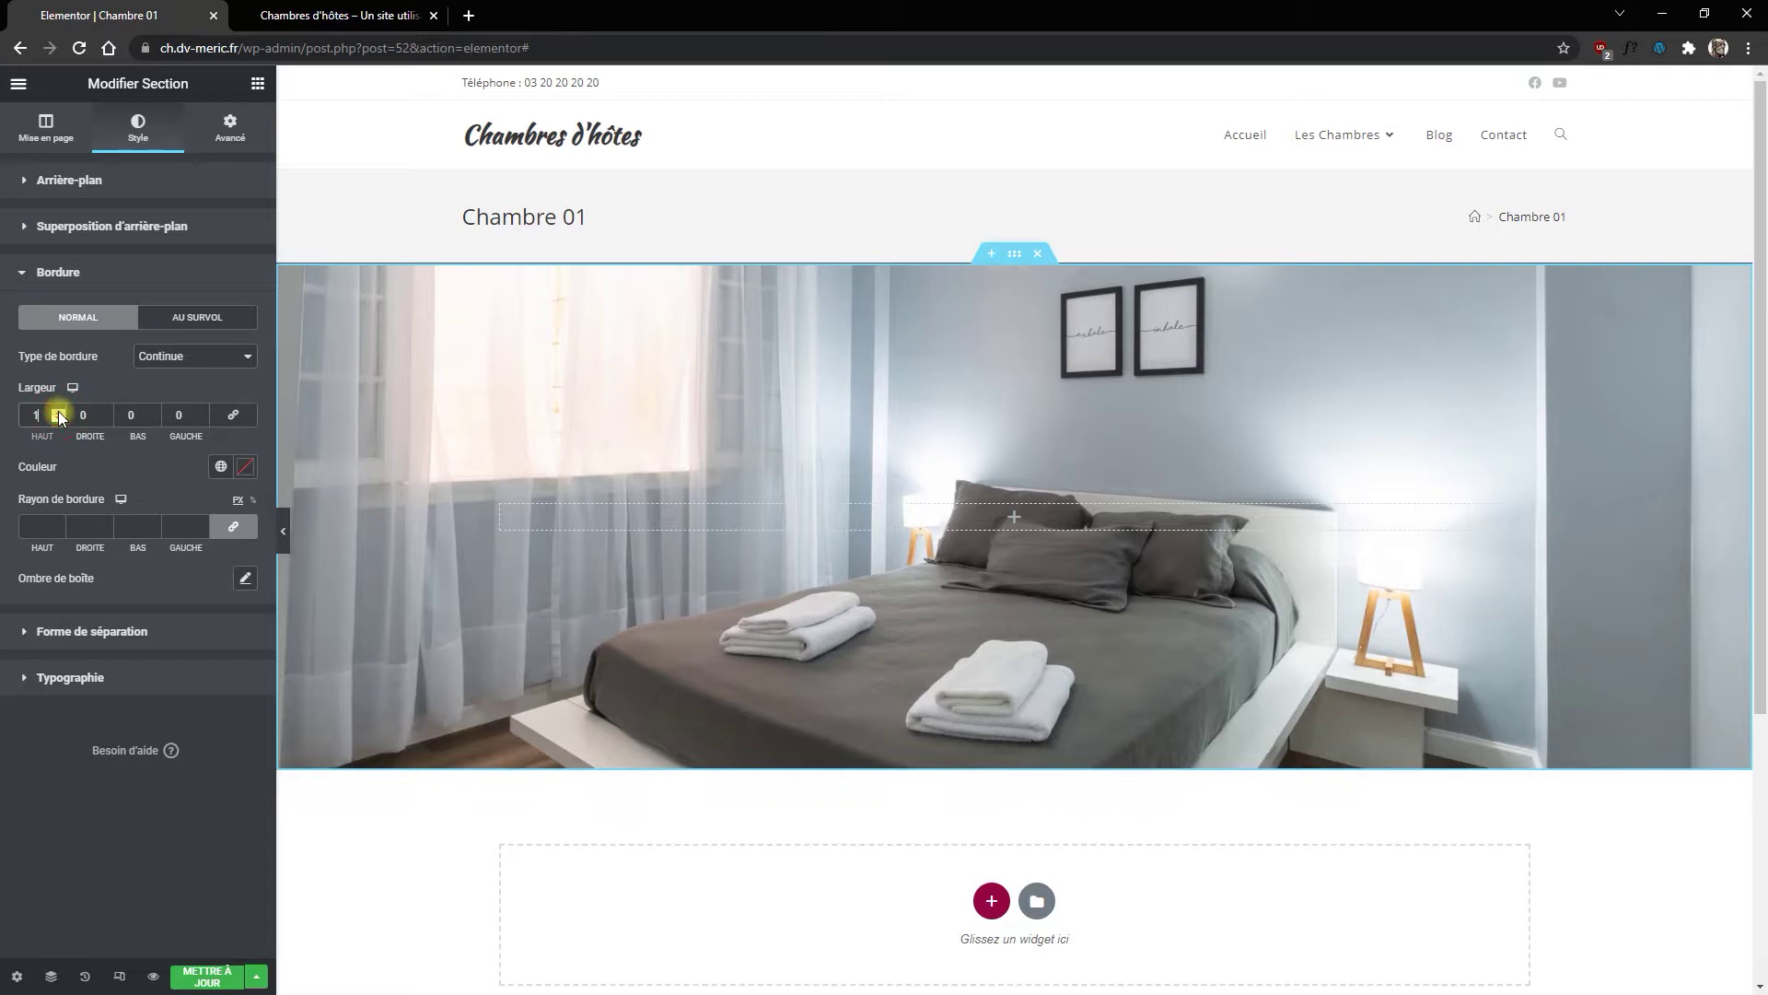
pyautogui.click(148, 414)
pyautogui.write('4')
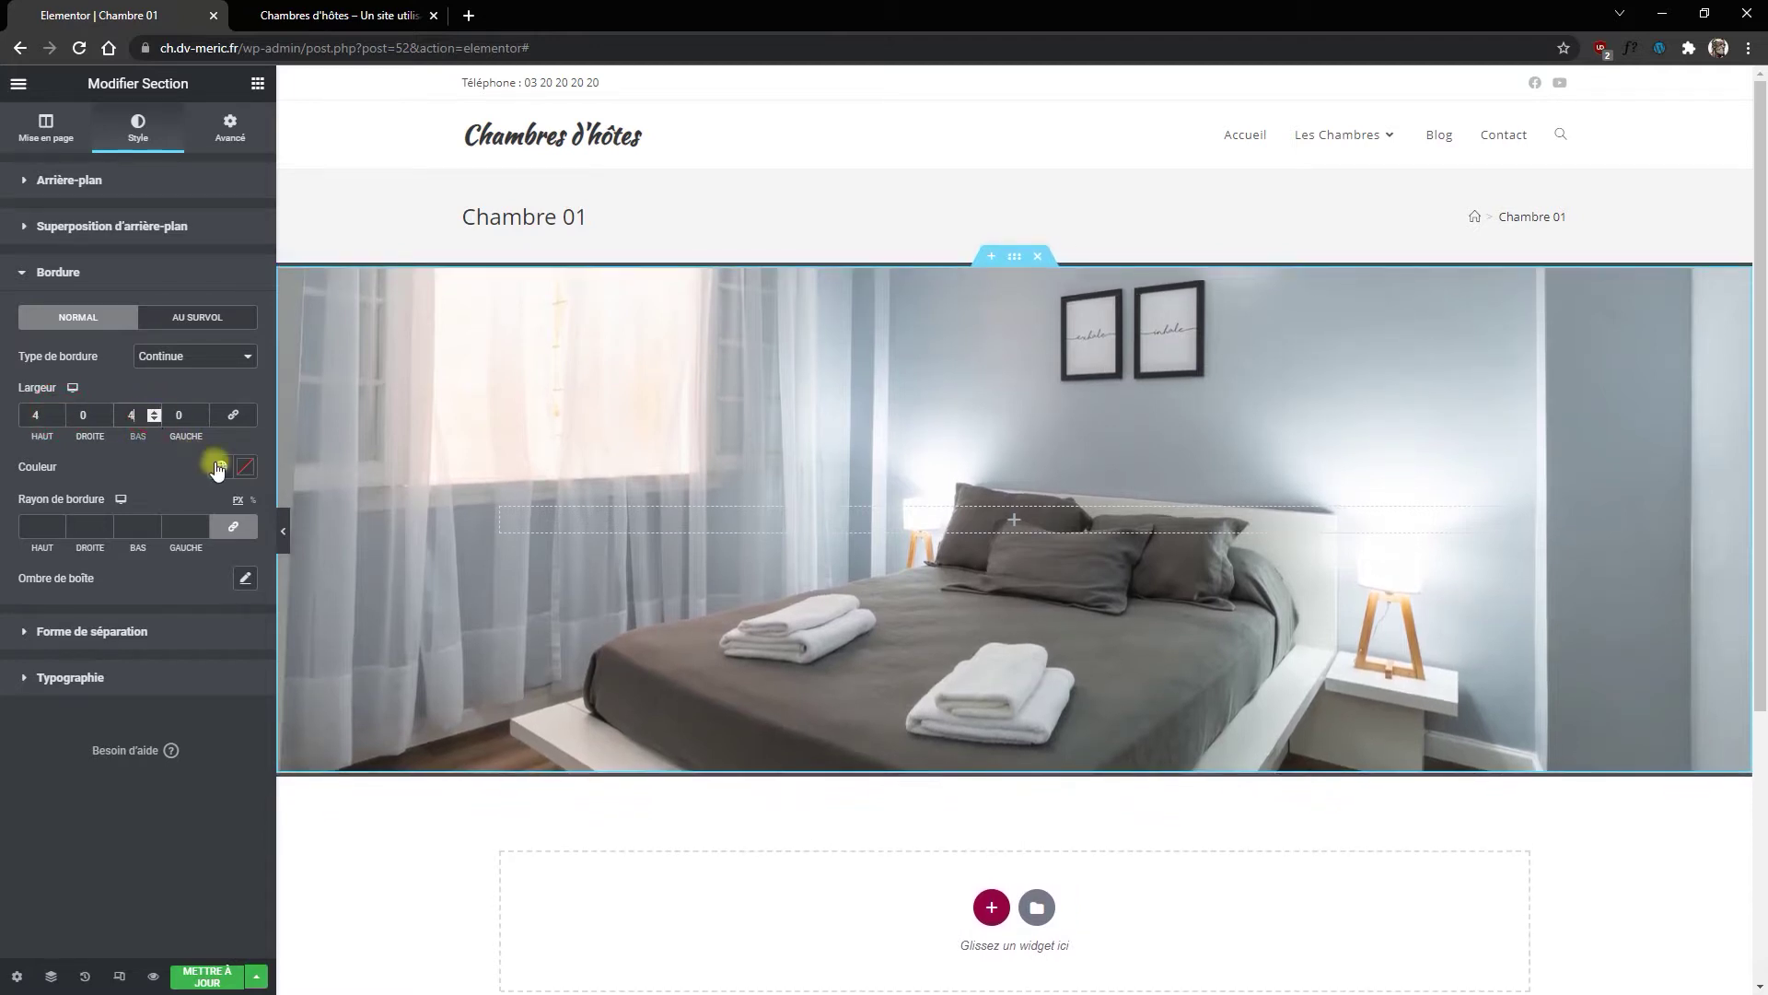
pyautogui.click(219, 466)
pyautogui.click(56, 715)
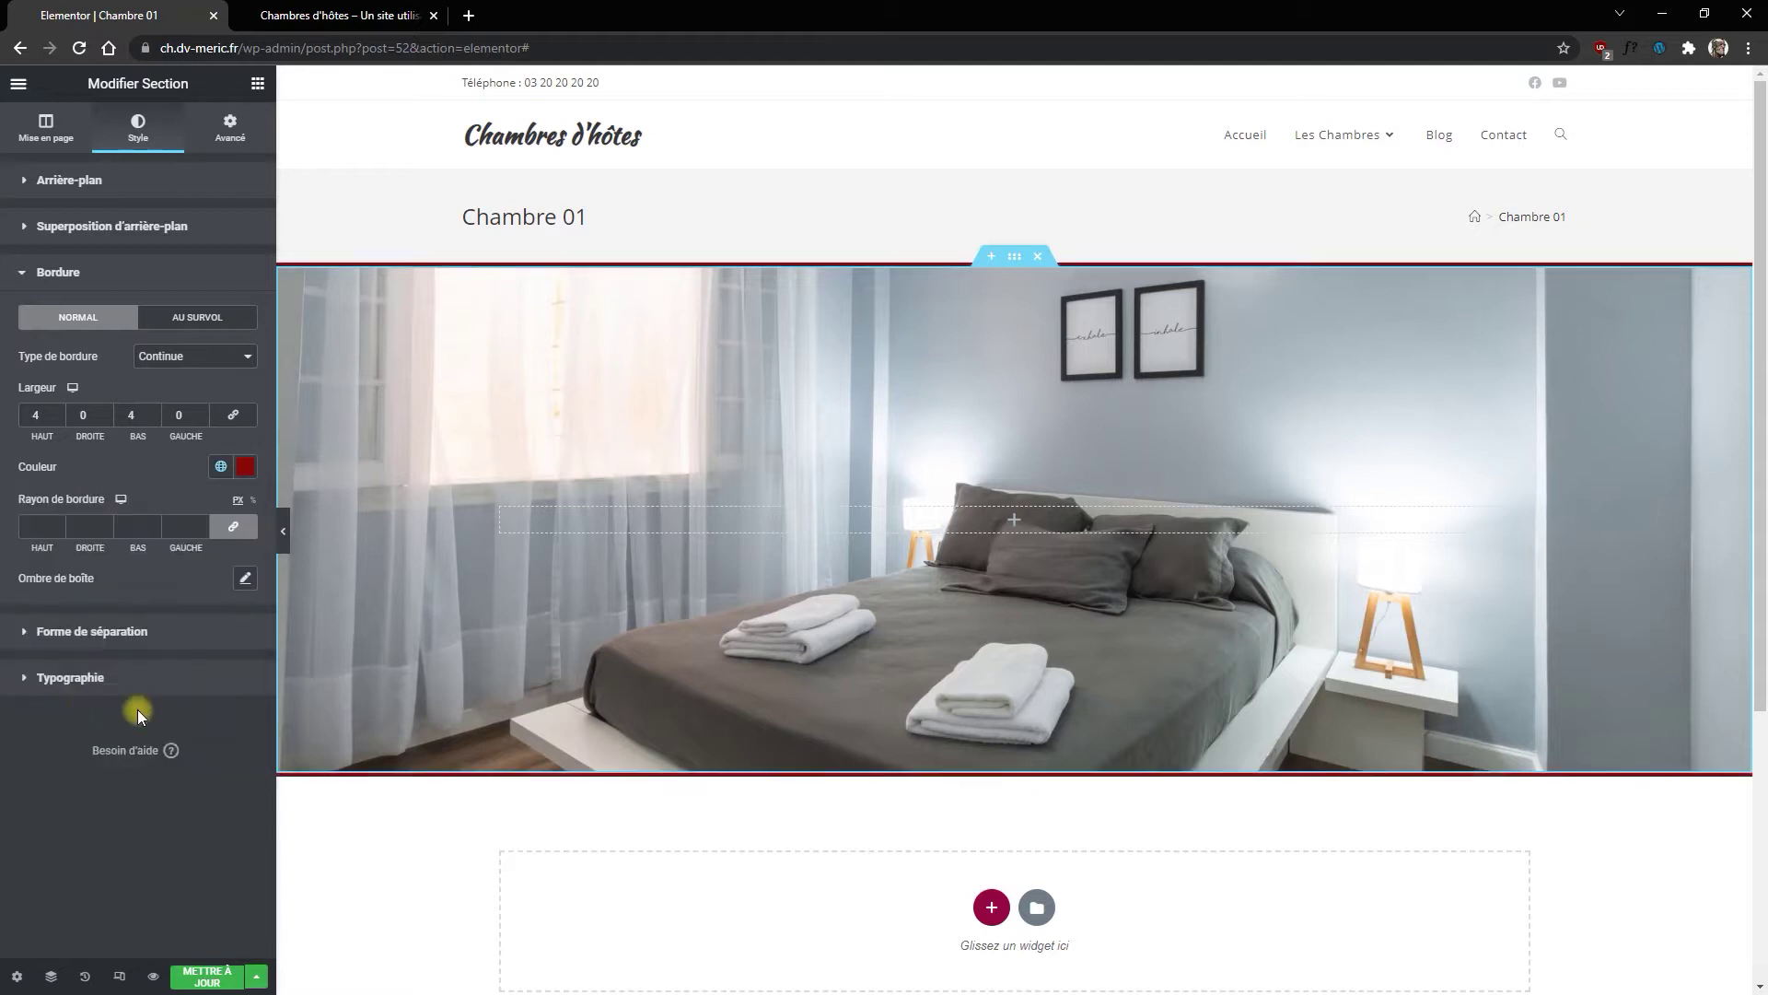
pyautogui.scroll(-2, 932, 461)
pyautogui.scroll(2, 932, 461)
pyautogui.scroll(-2, 1059, 790)
# Step: Add a one-column section below the hero holding a spacer
pyautogui.click(989, 730)
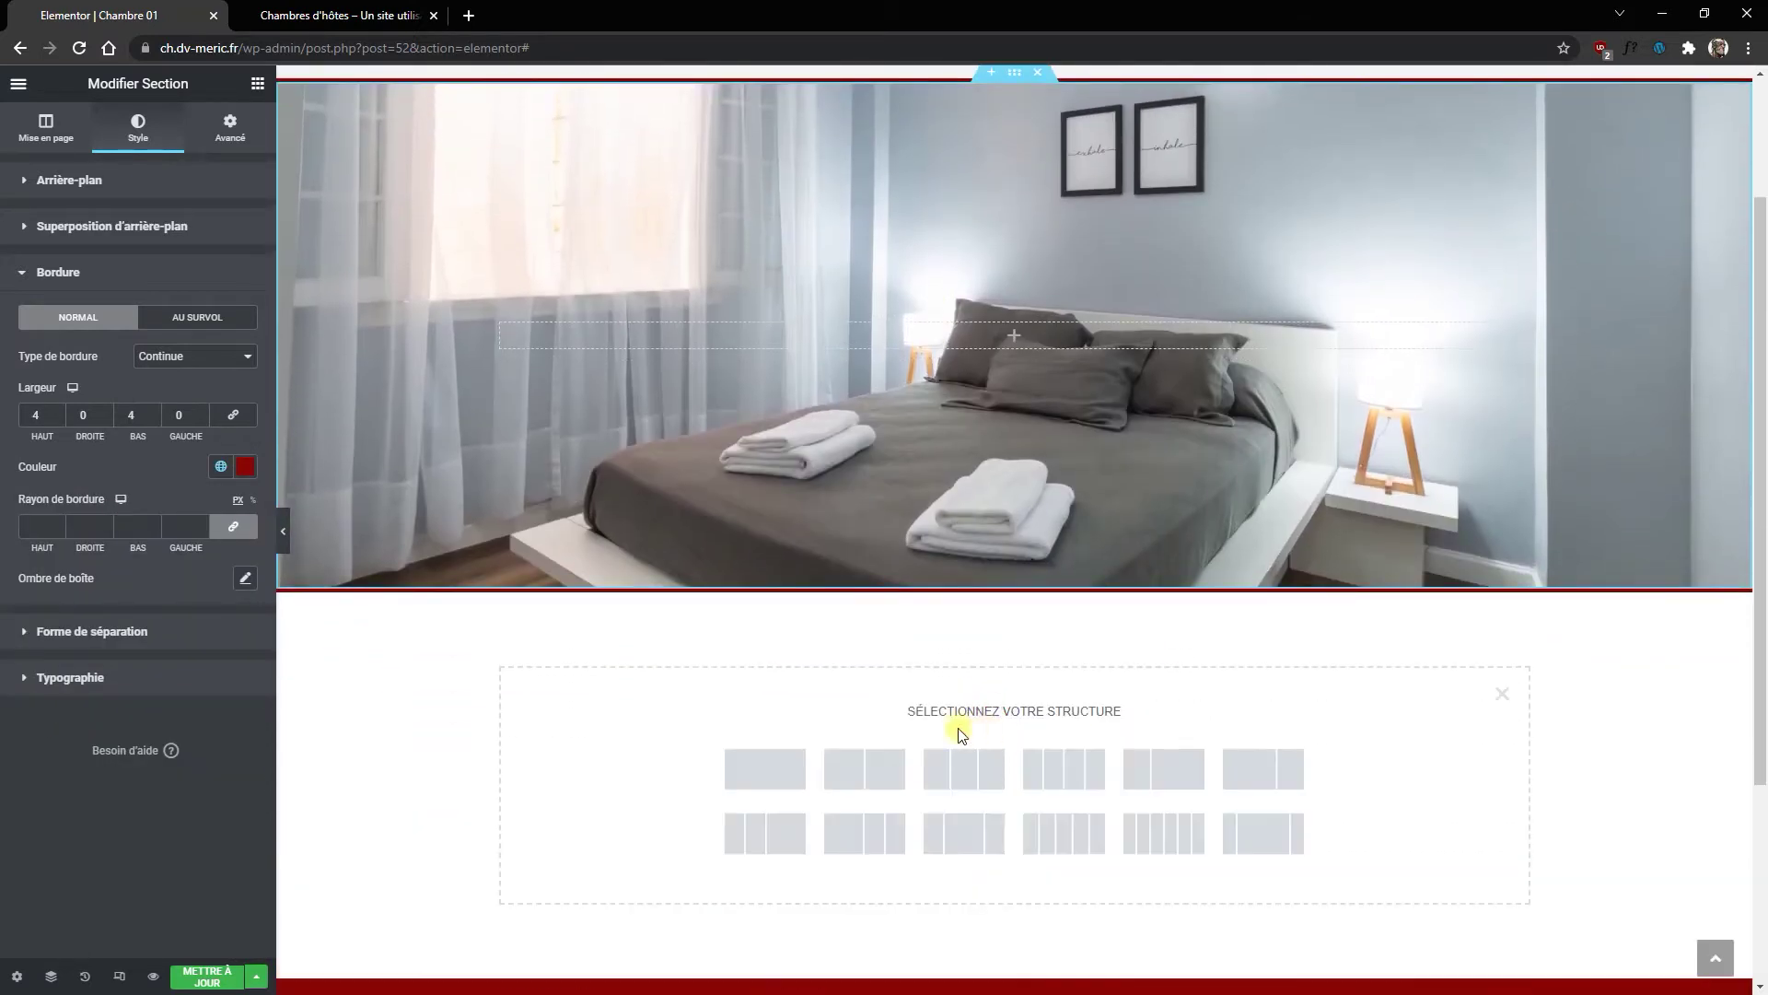
pyautogui.click(773, 766)
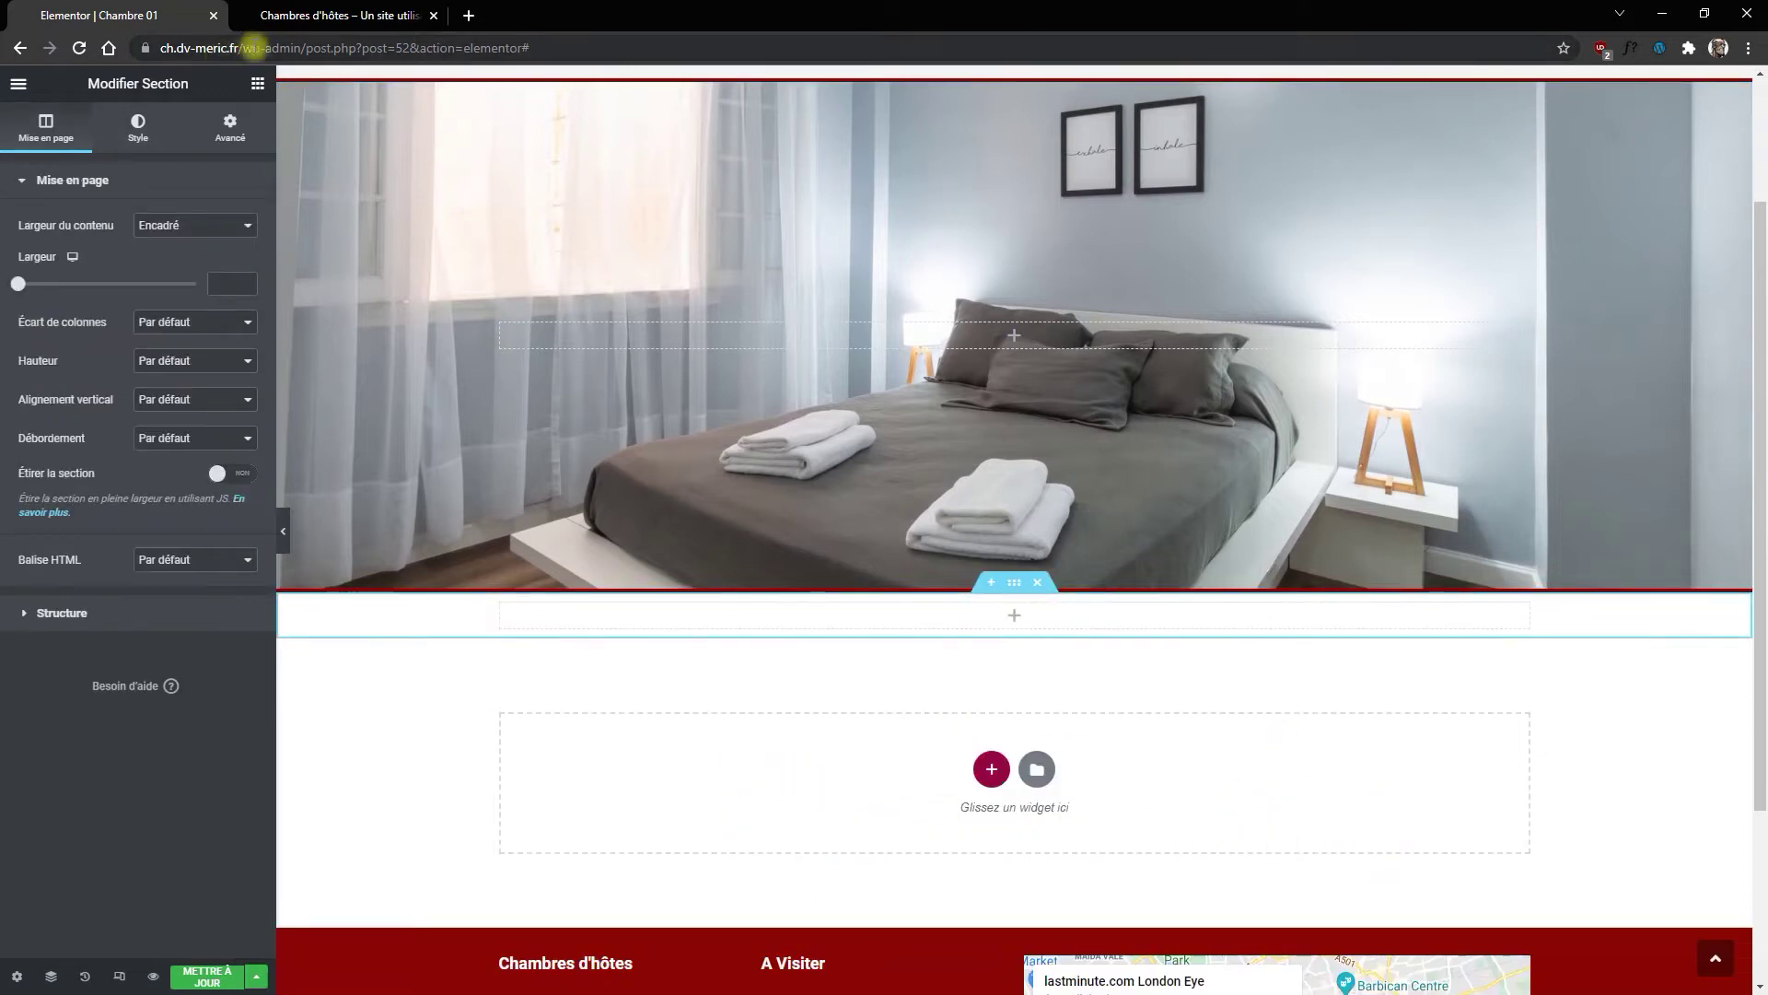
pyautogui.click(257, 83)
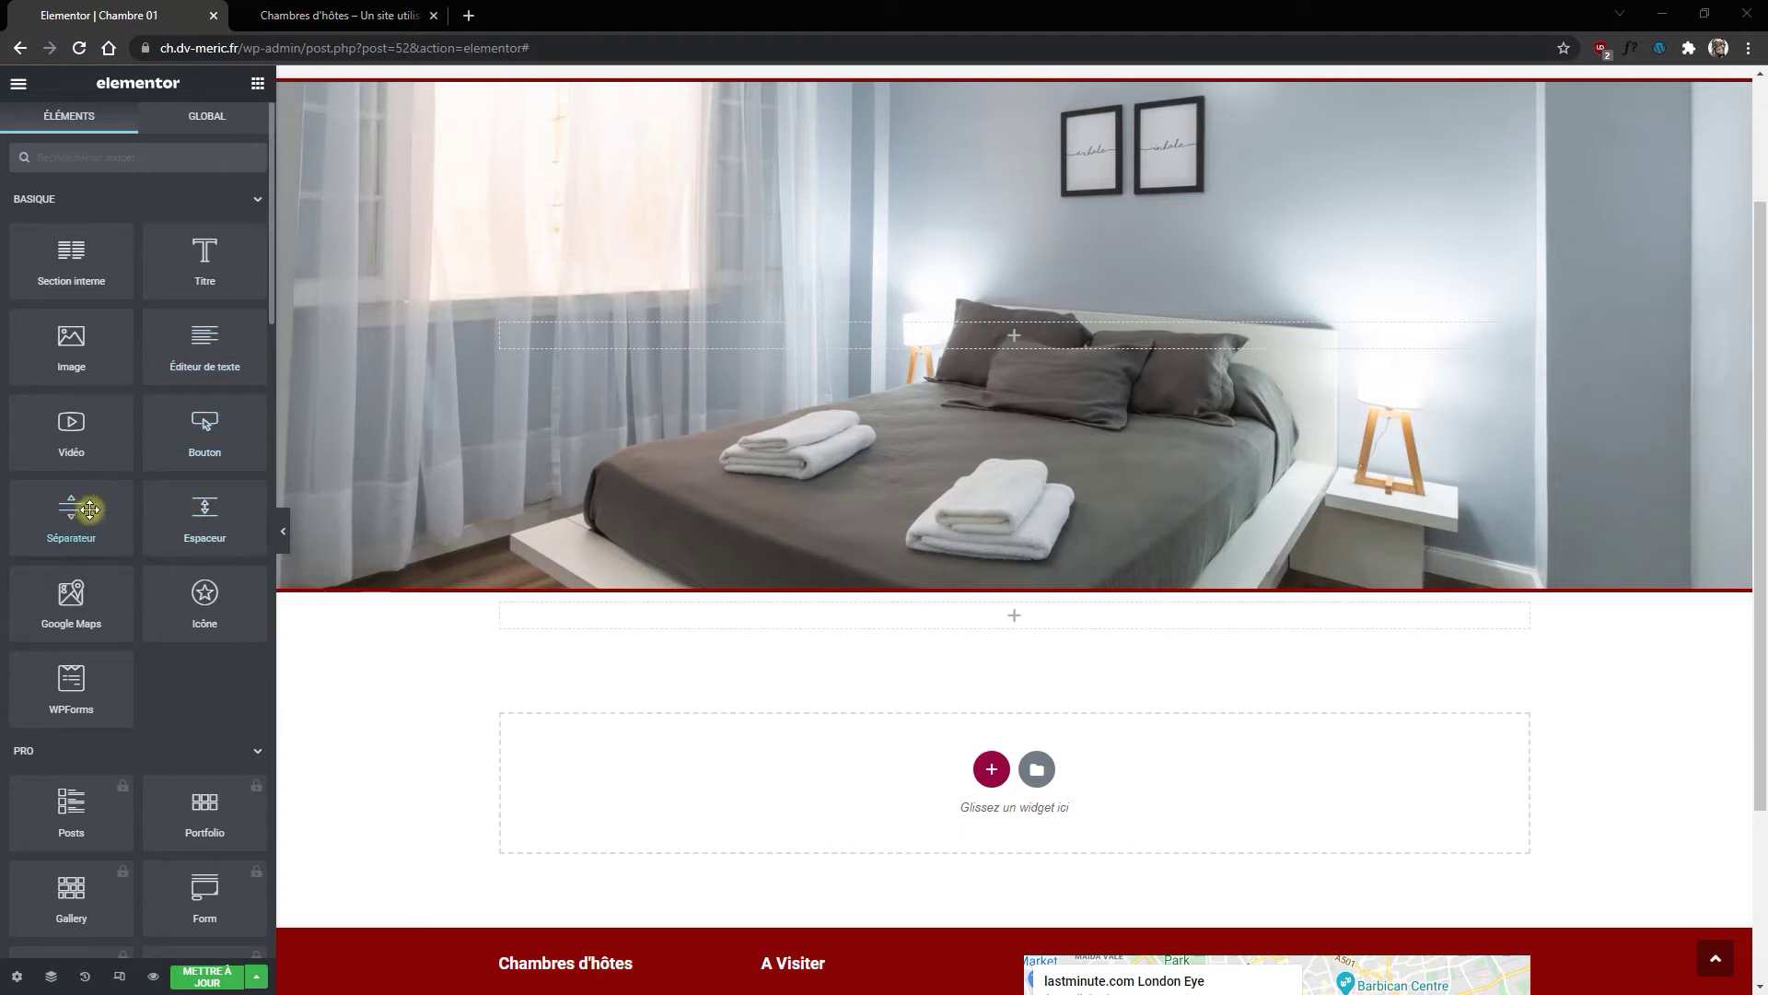
pyautogui.moveTo(175, 509); pyautogui.dragTo(999, 626)
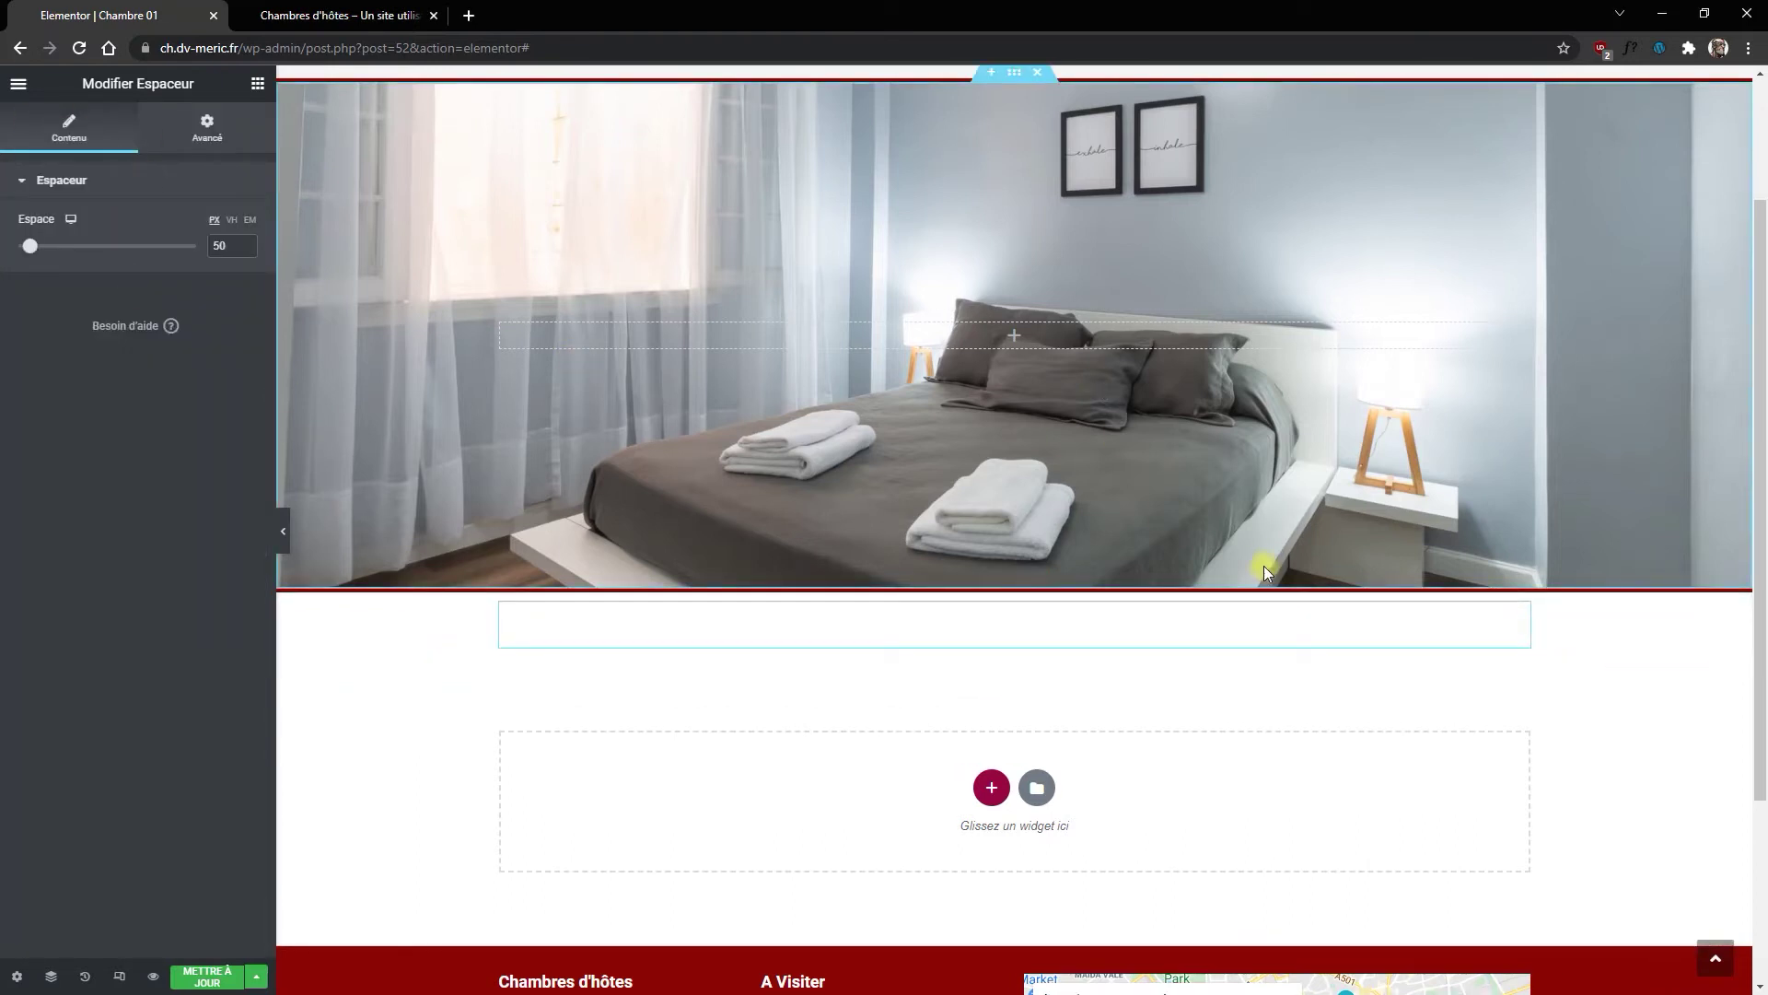
# Step: Add a 2/3 + 1/3 two-column section with the column gap set to Plus large
pyautogui.click(991, 787)
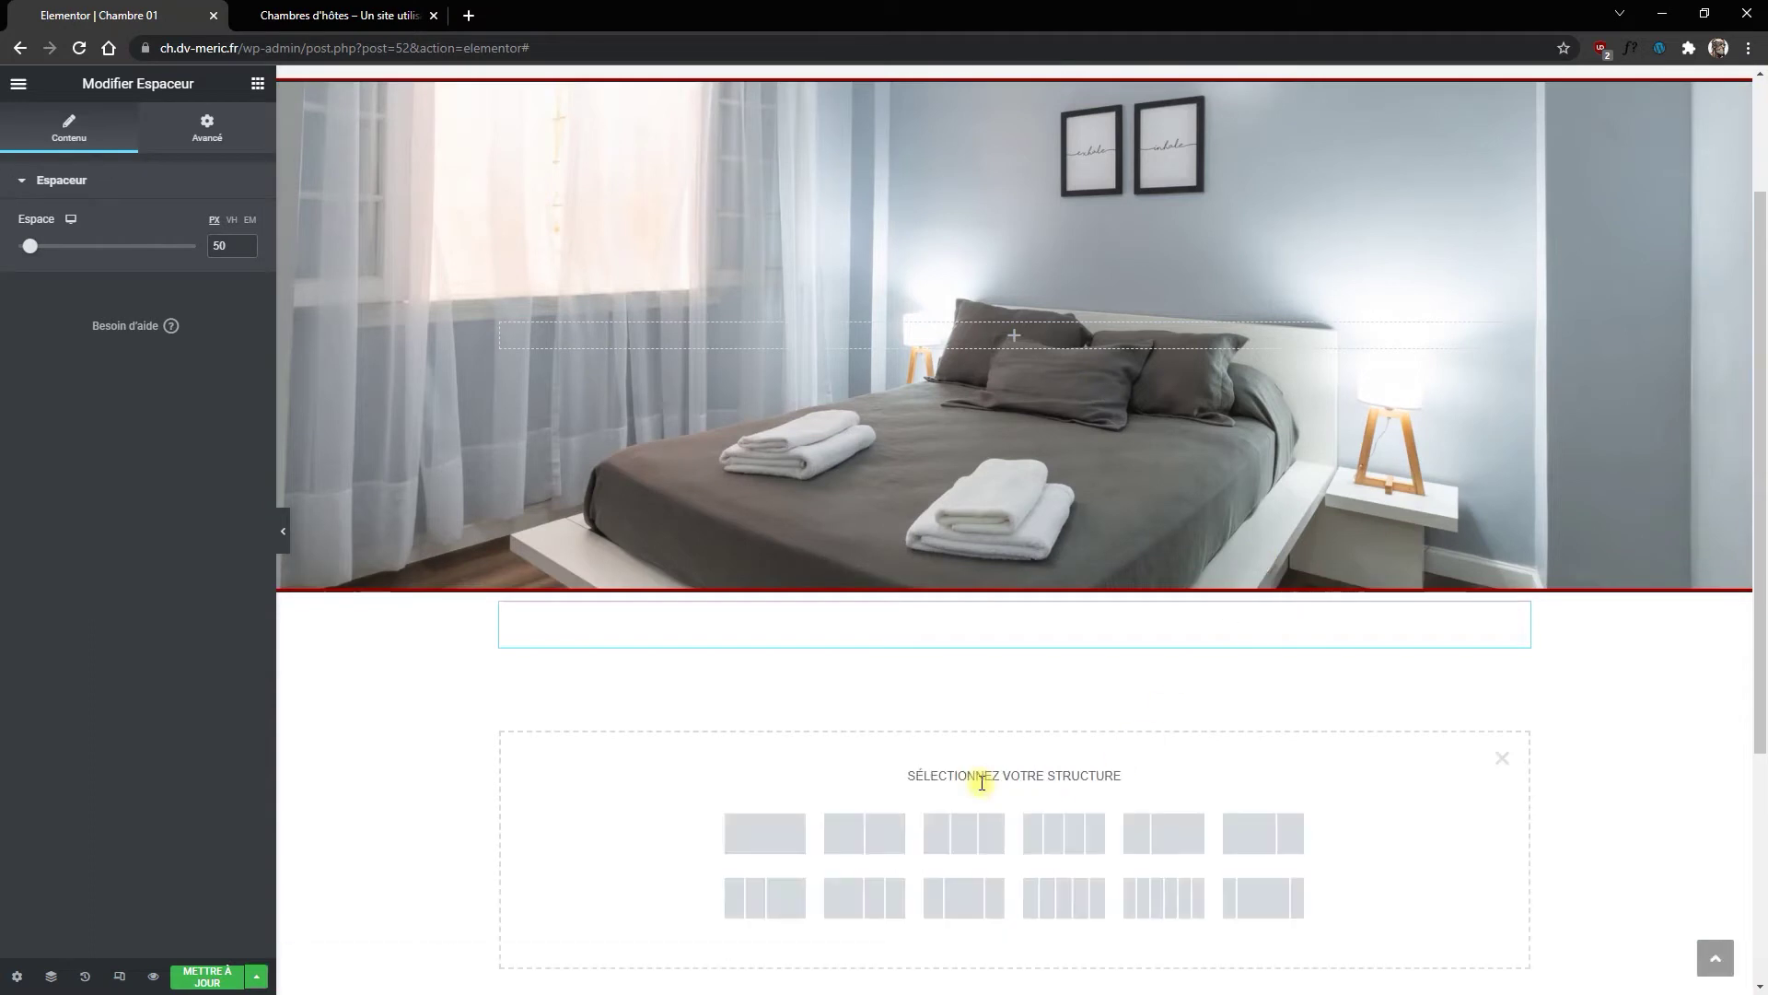
pyautogui.click(1260, 845)
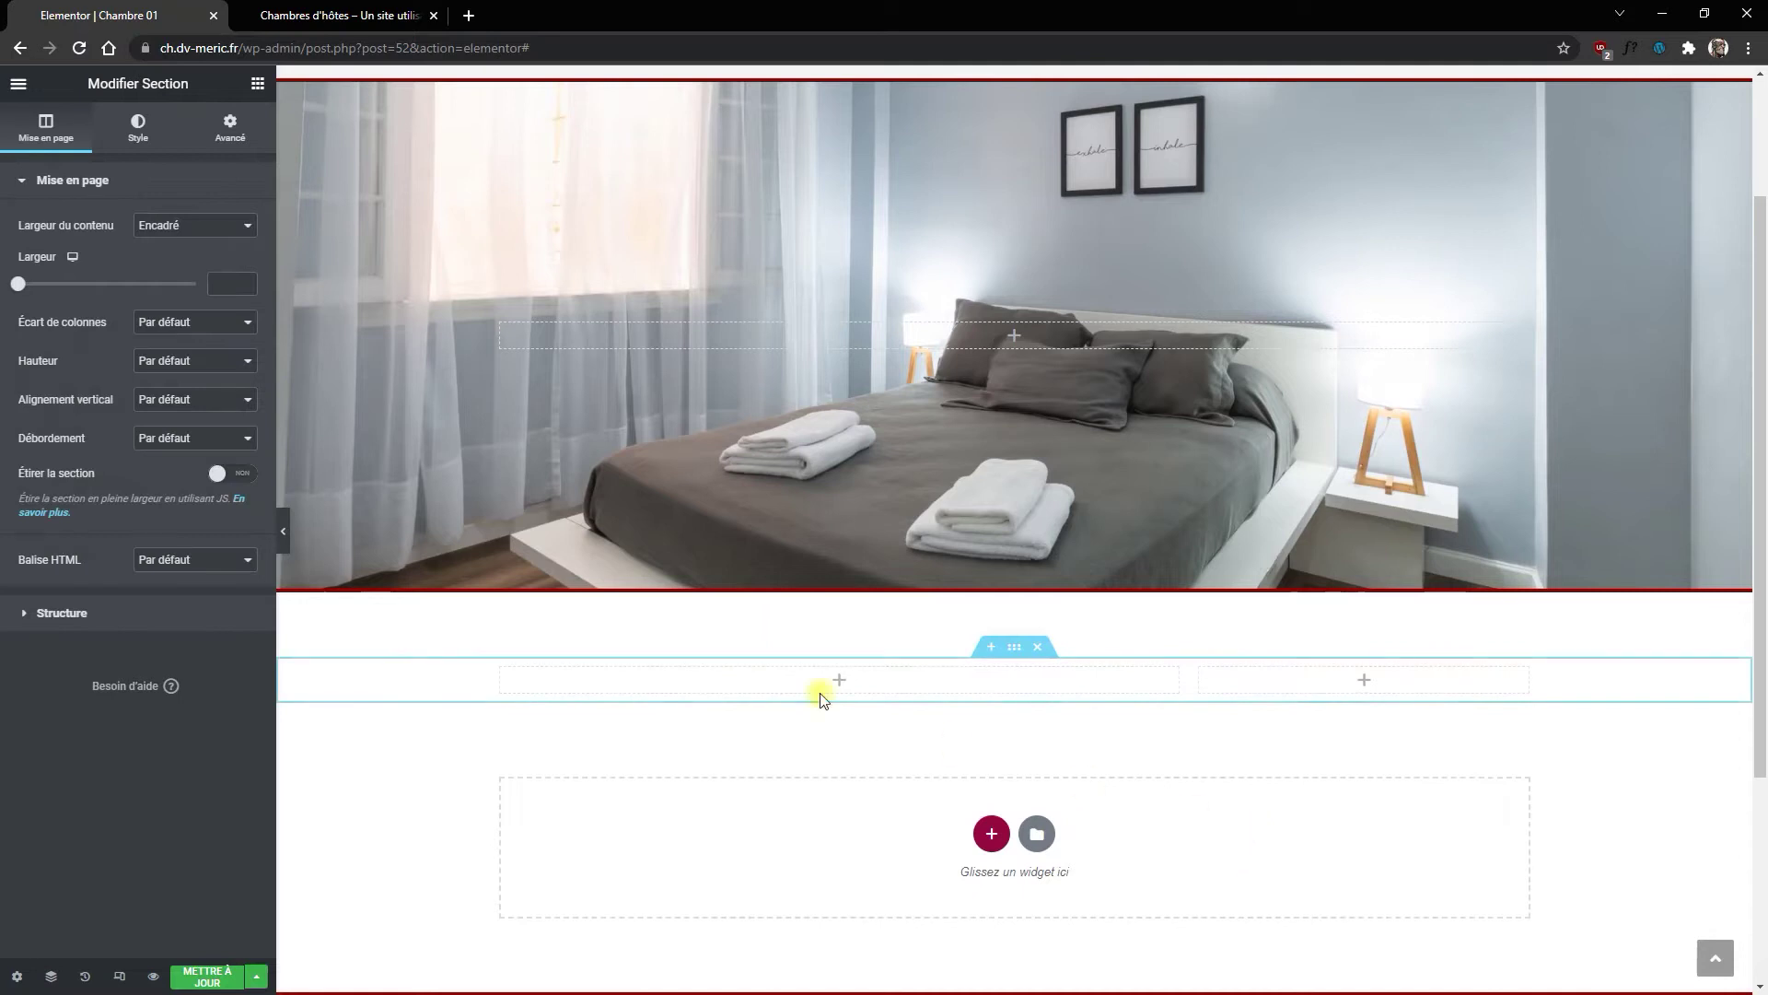
pyautogui.click(155, 324)
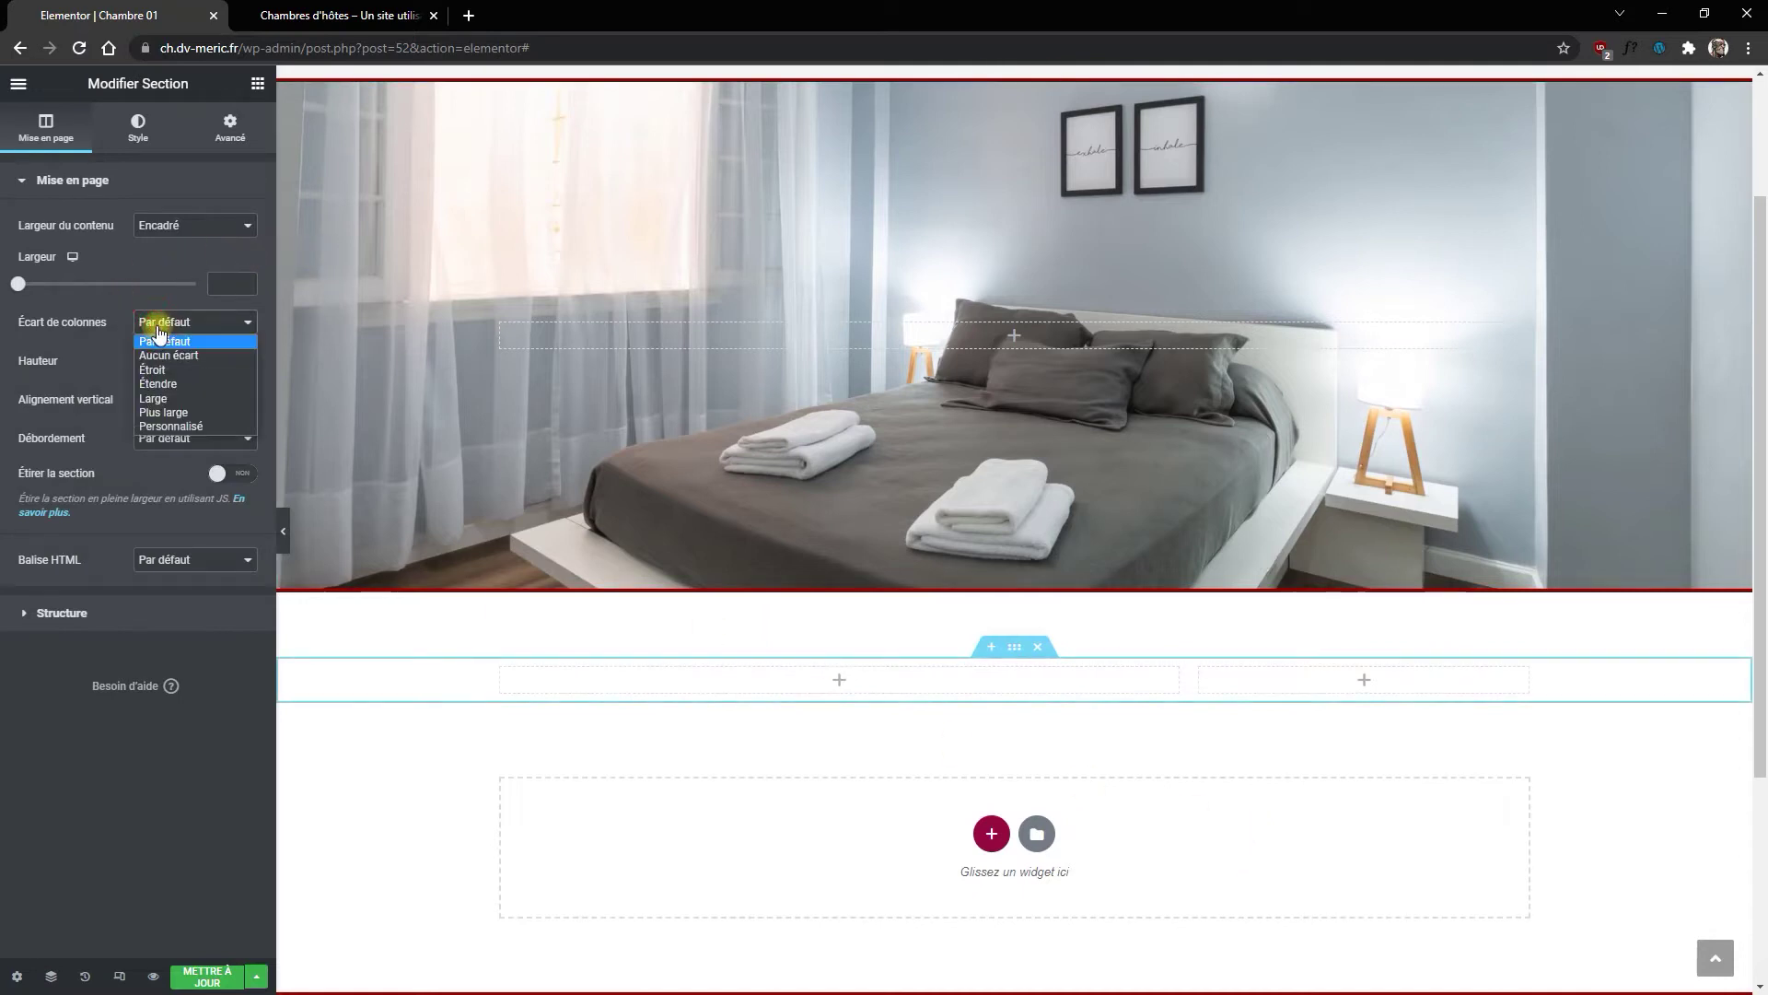
pyautogui.click(161, 413)
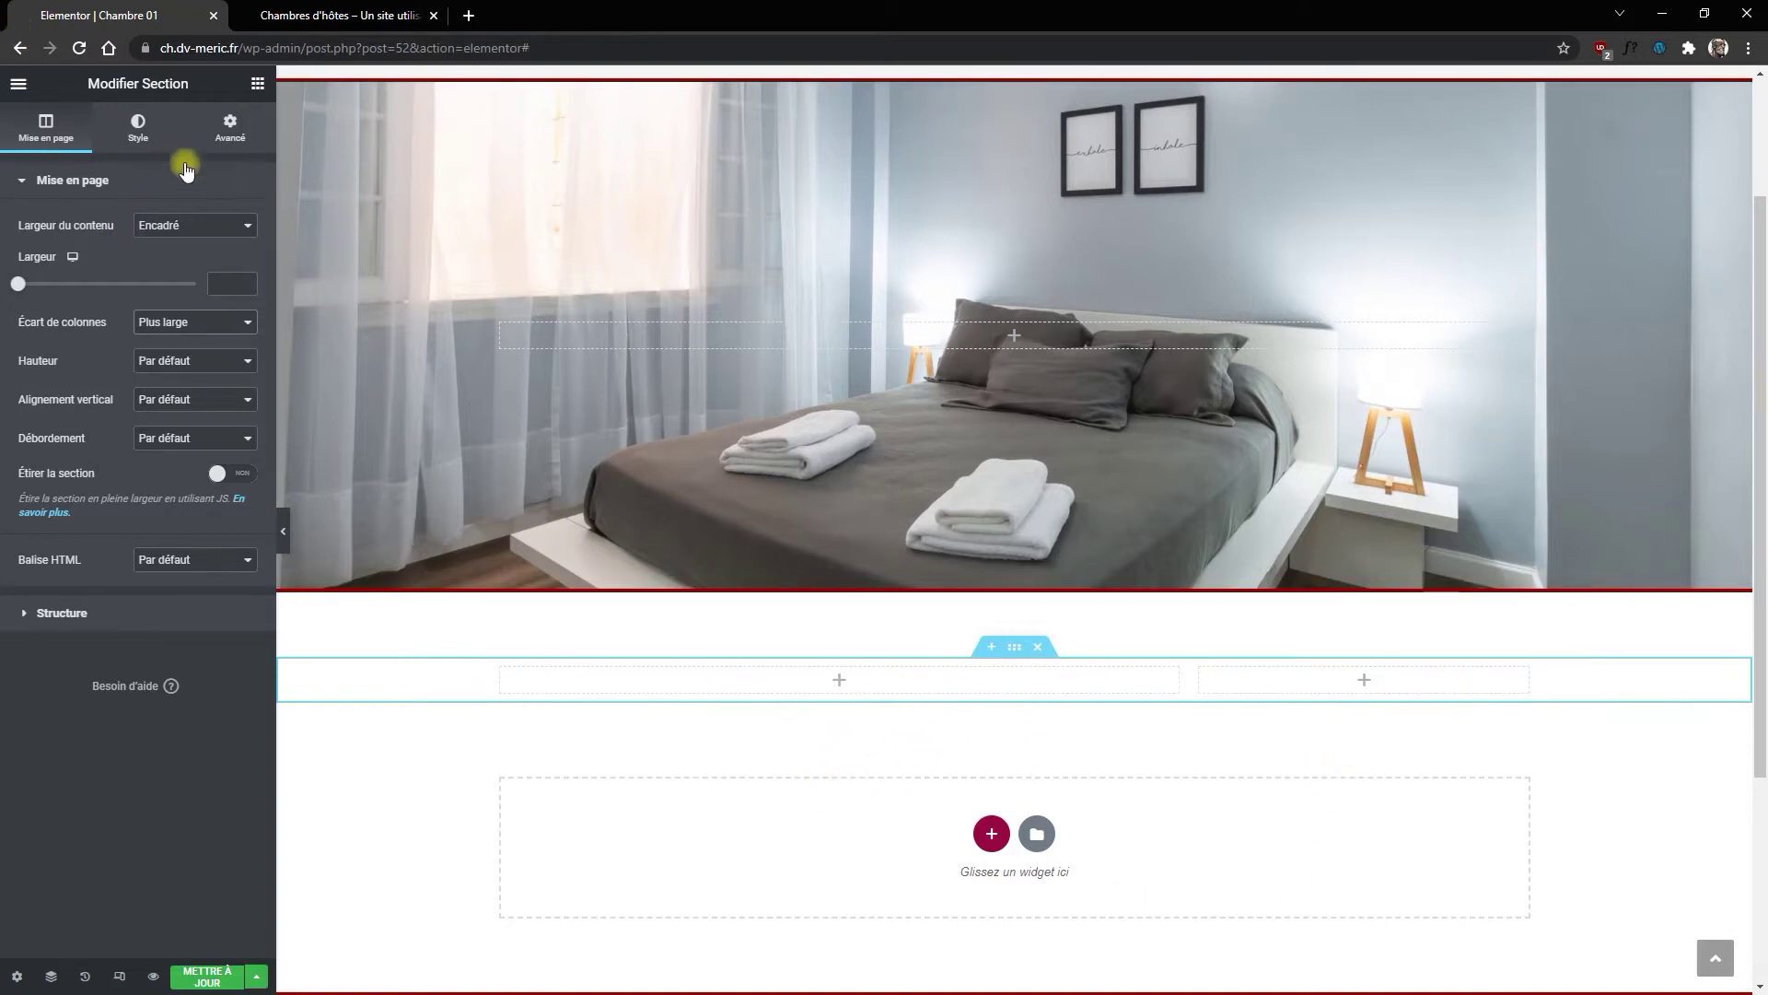
pyautogui.click(259, 84)
# Step: Add a 'Chambre 01' heading in the left column, dark global colour, font size 22
pyautogui.moveTo(217, 276); pyautogui.dragTo(672, 667)
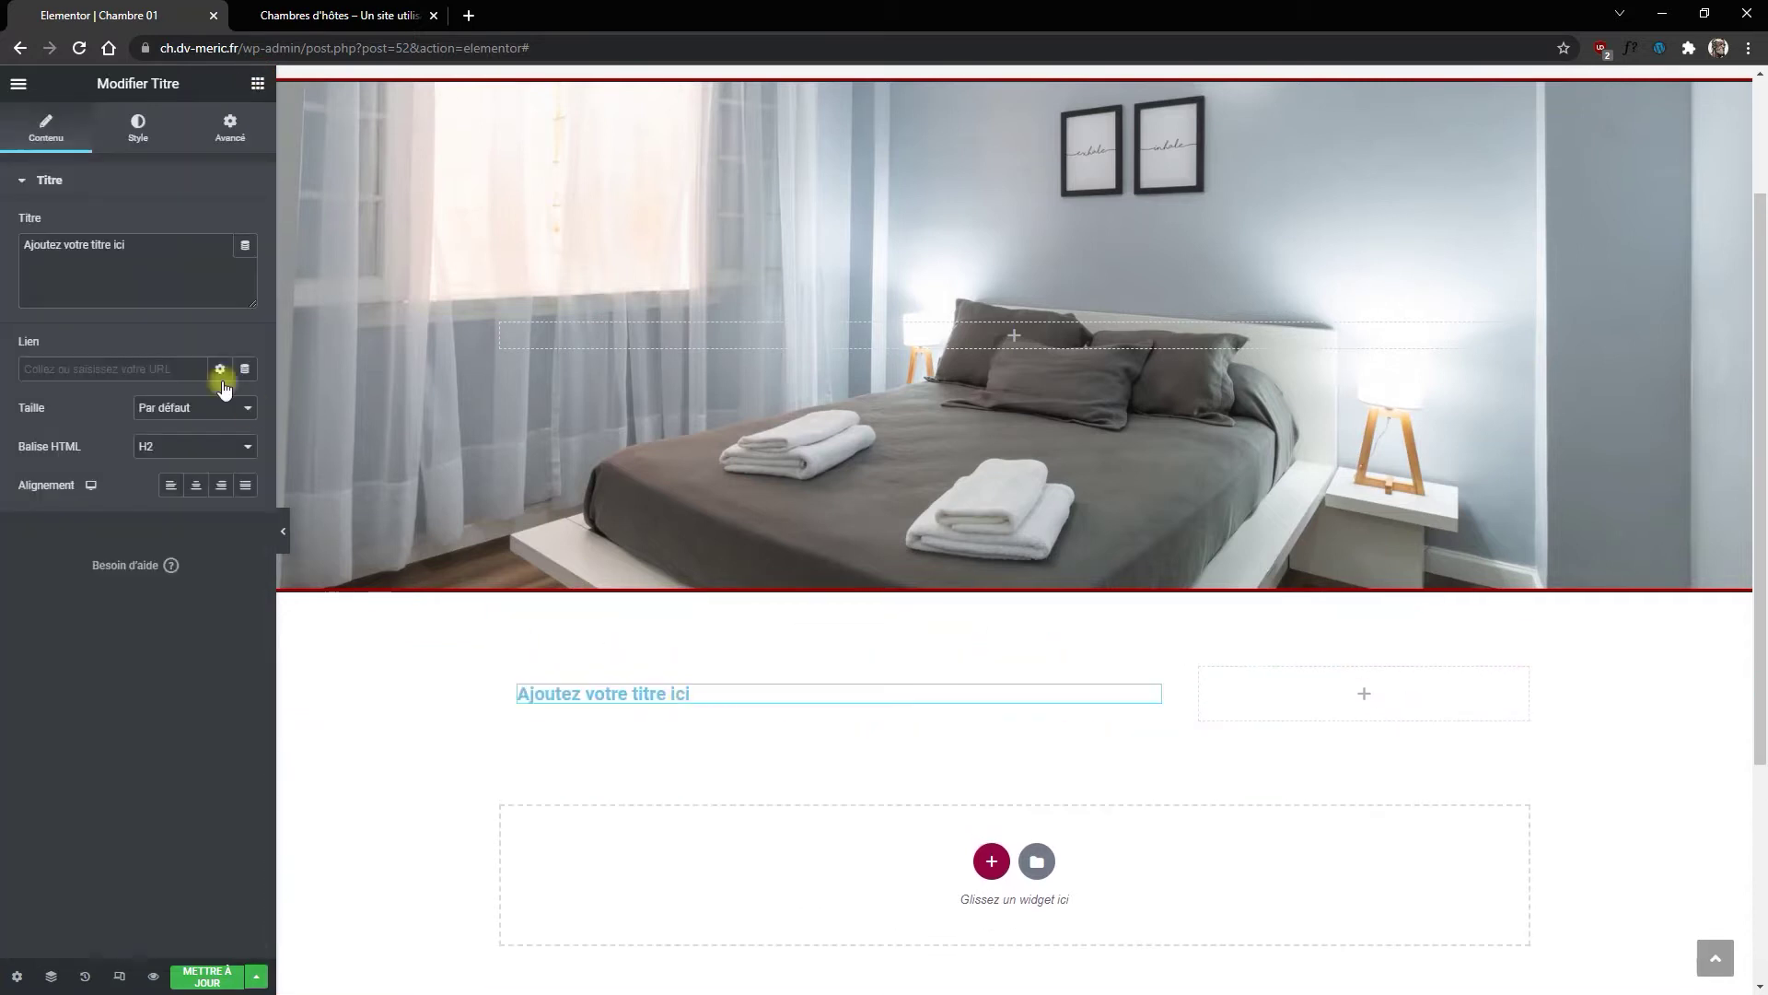
pyautogui.moveTo(162, 261); pyautogui.dragTo(3, 268)
pyautogui.write('Chambre 01')
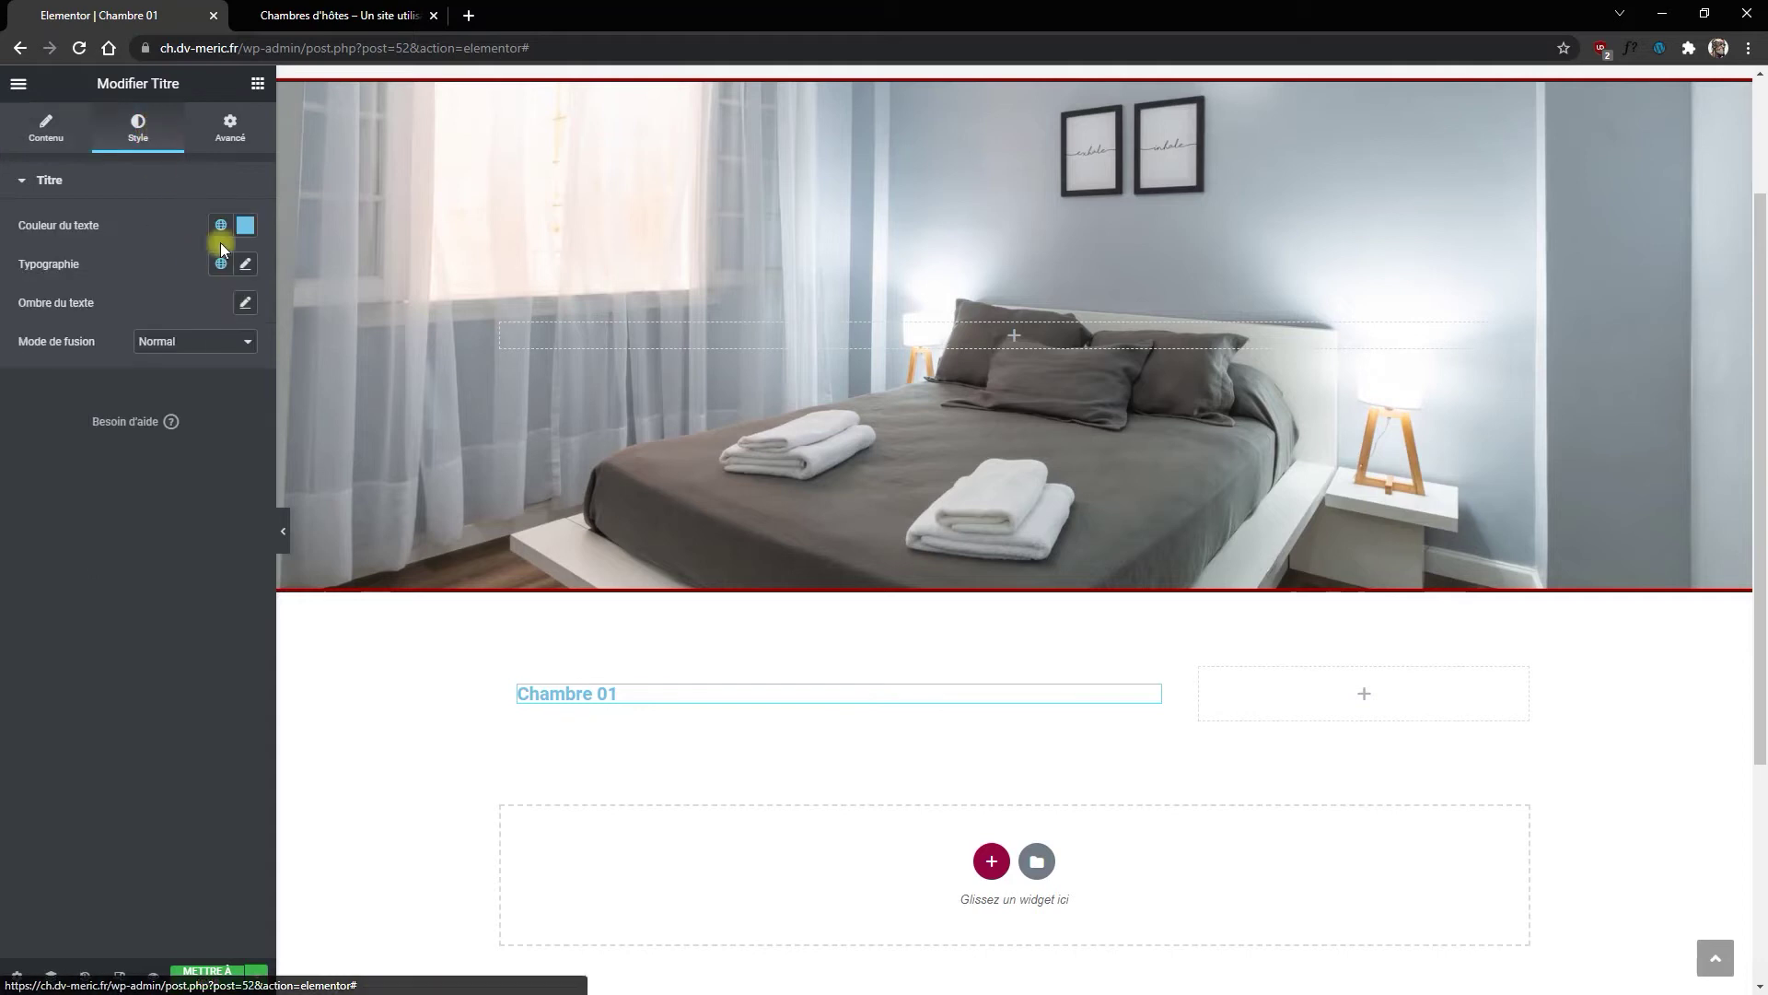
pyautogui.click(221, 224)
pyautogui.click(72, 437)
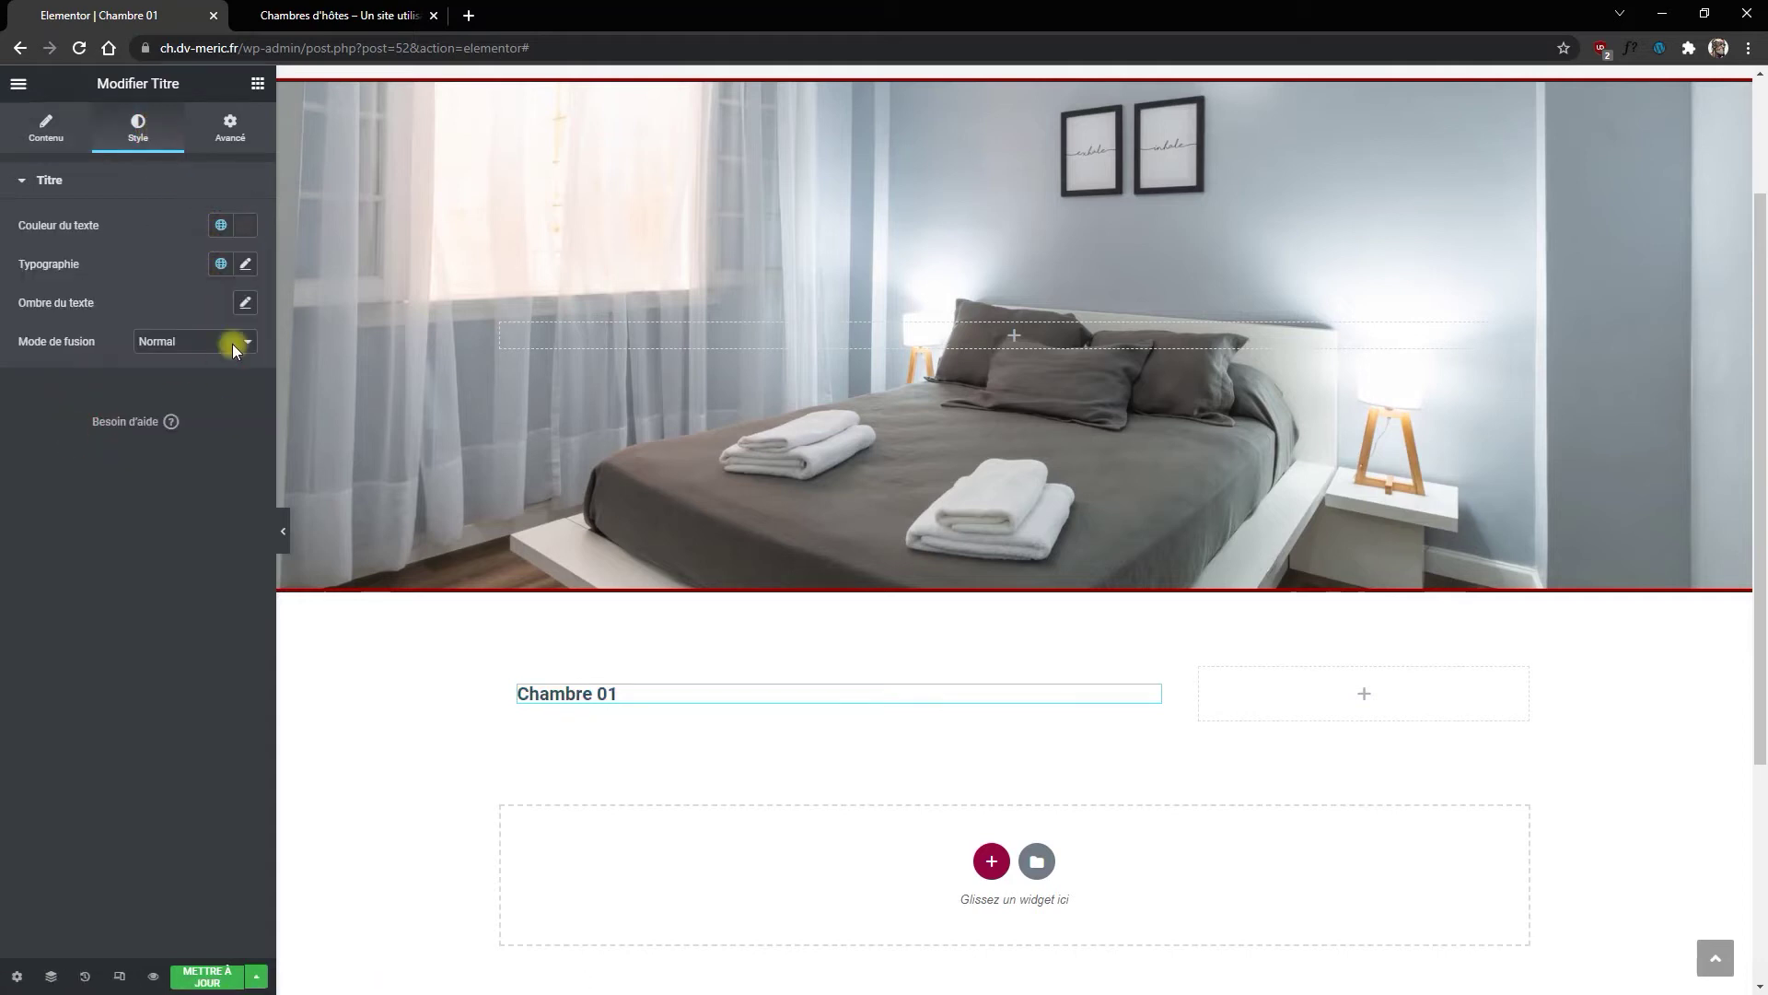
pyautogui.click(245, 264)
pyautogui.click(231, 405)
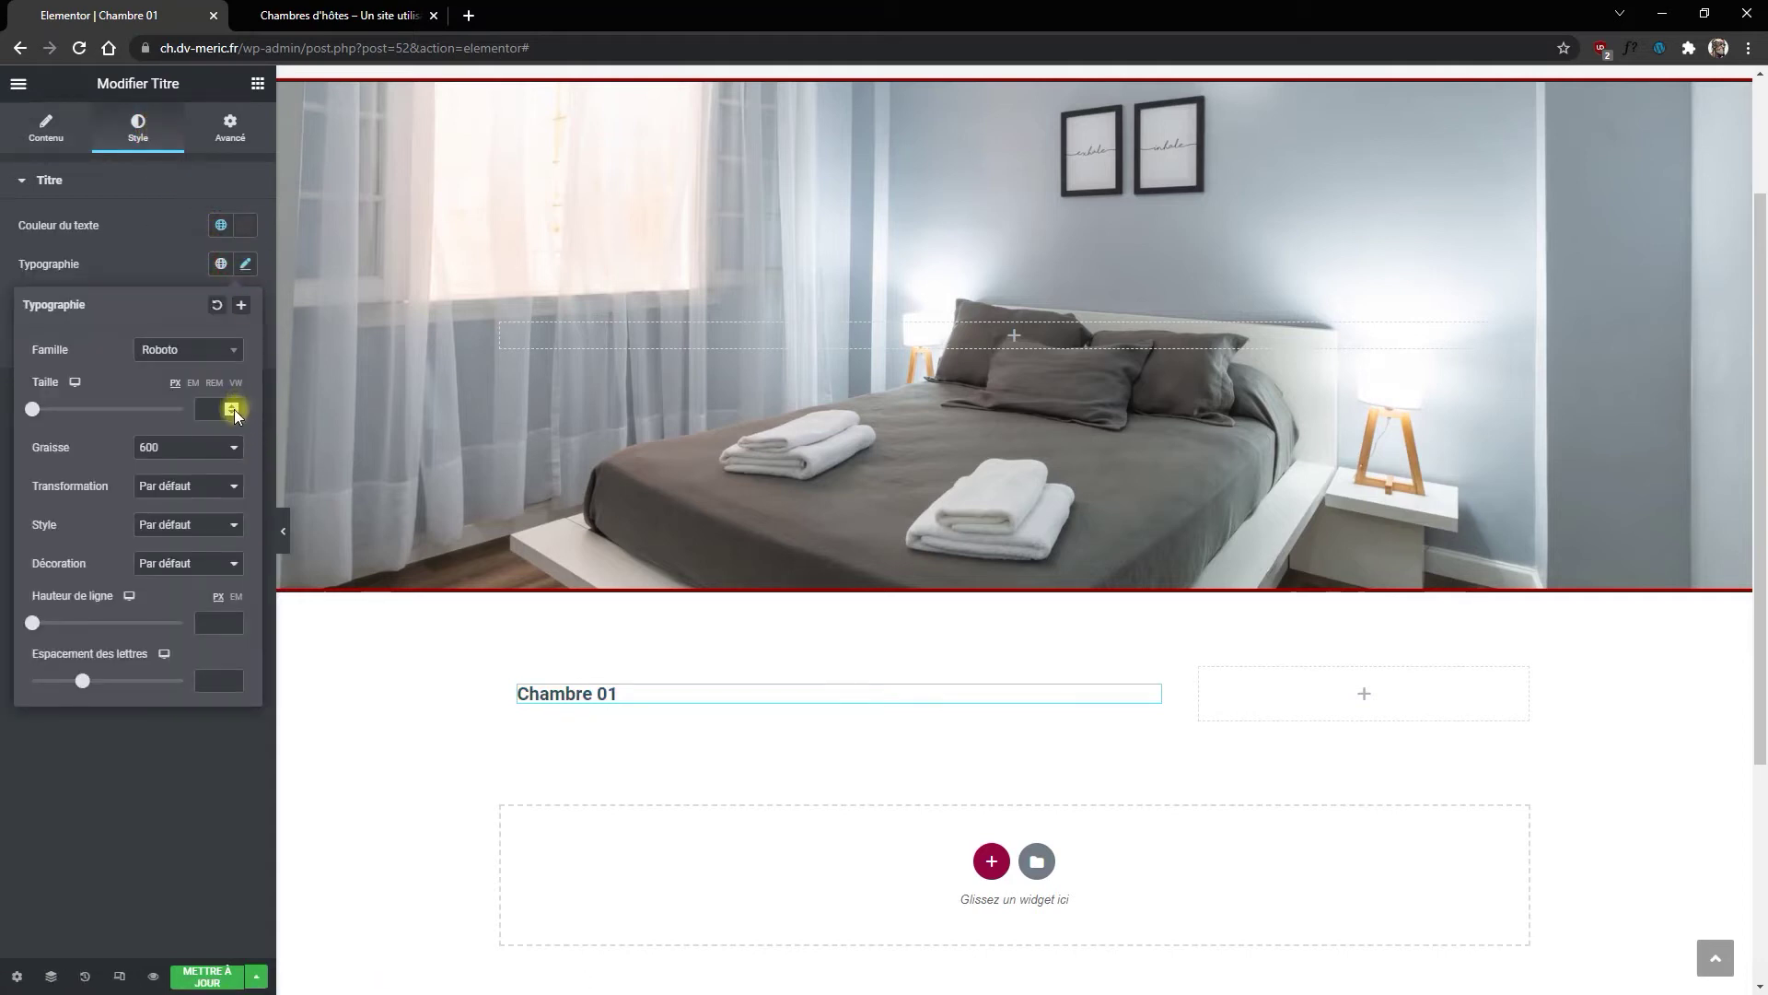
pyautogui.moveTo(232, 406); pyautogui.dragTo(233, 412)
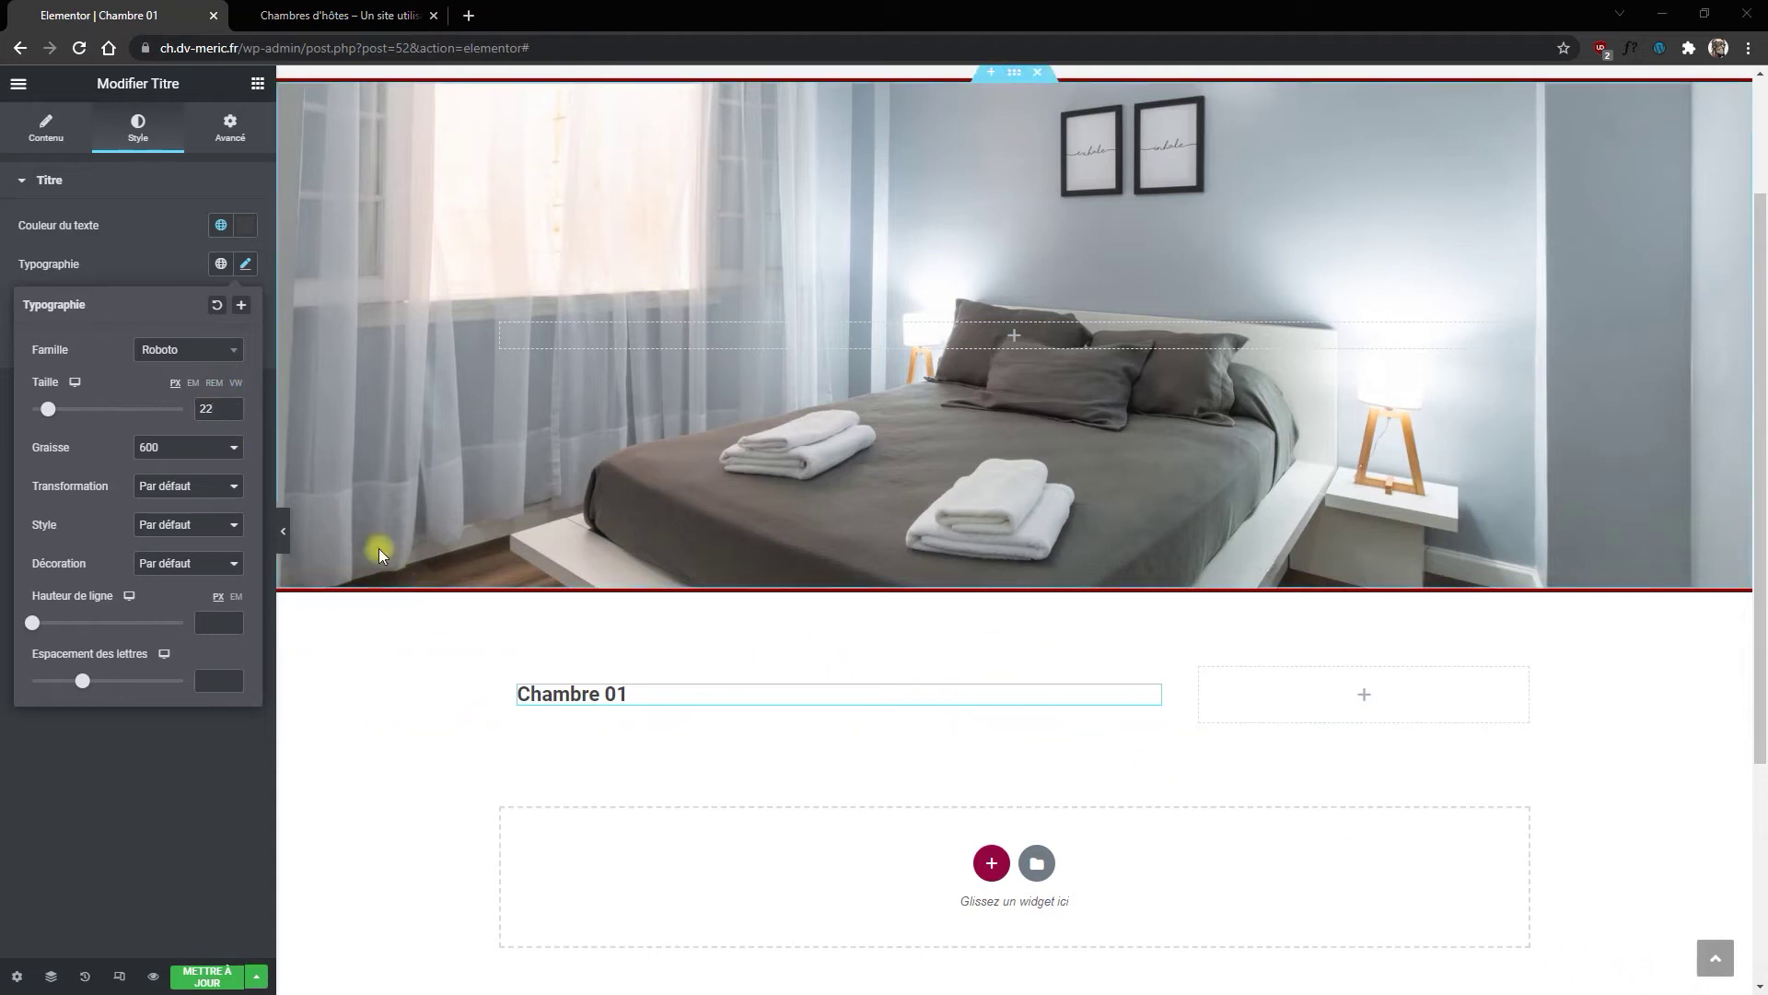
pyautogui.click(155, 249)
pyautogui.click(257, 82)
# Step: Add a text editor under the heading, replacing the placeholder with the pasted paragraph
pyautogui.moveTo(173, 352); pyautogui.dragTo(599, 714)
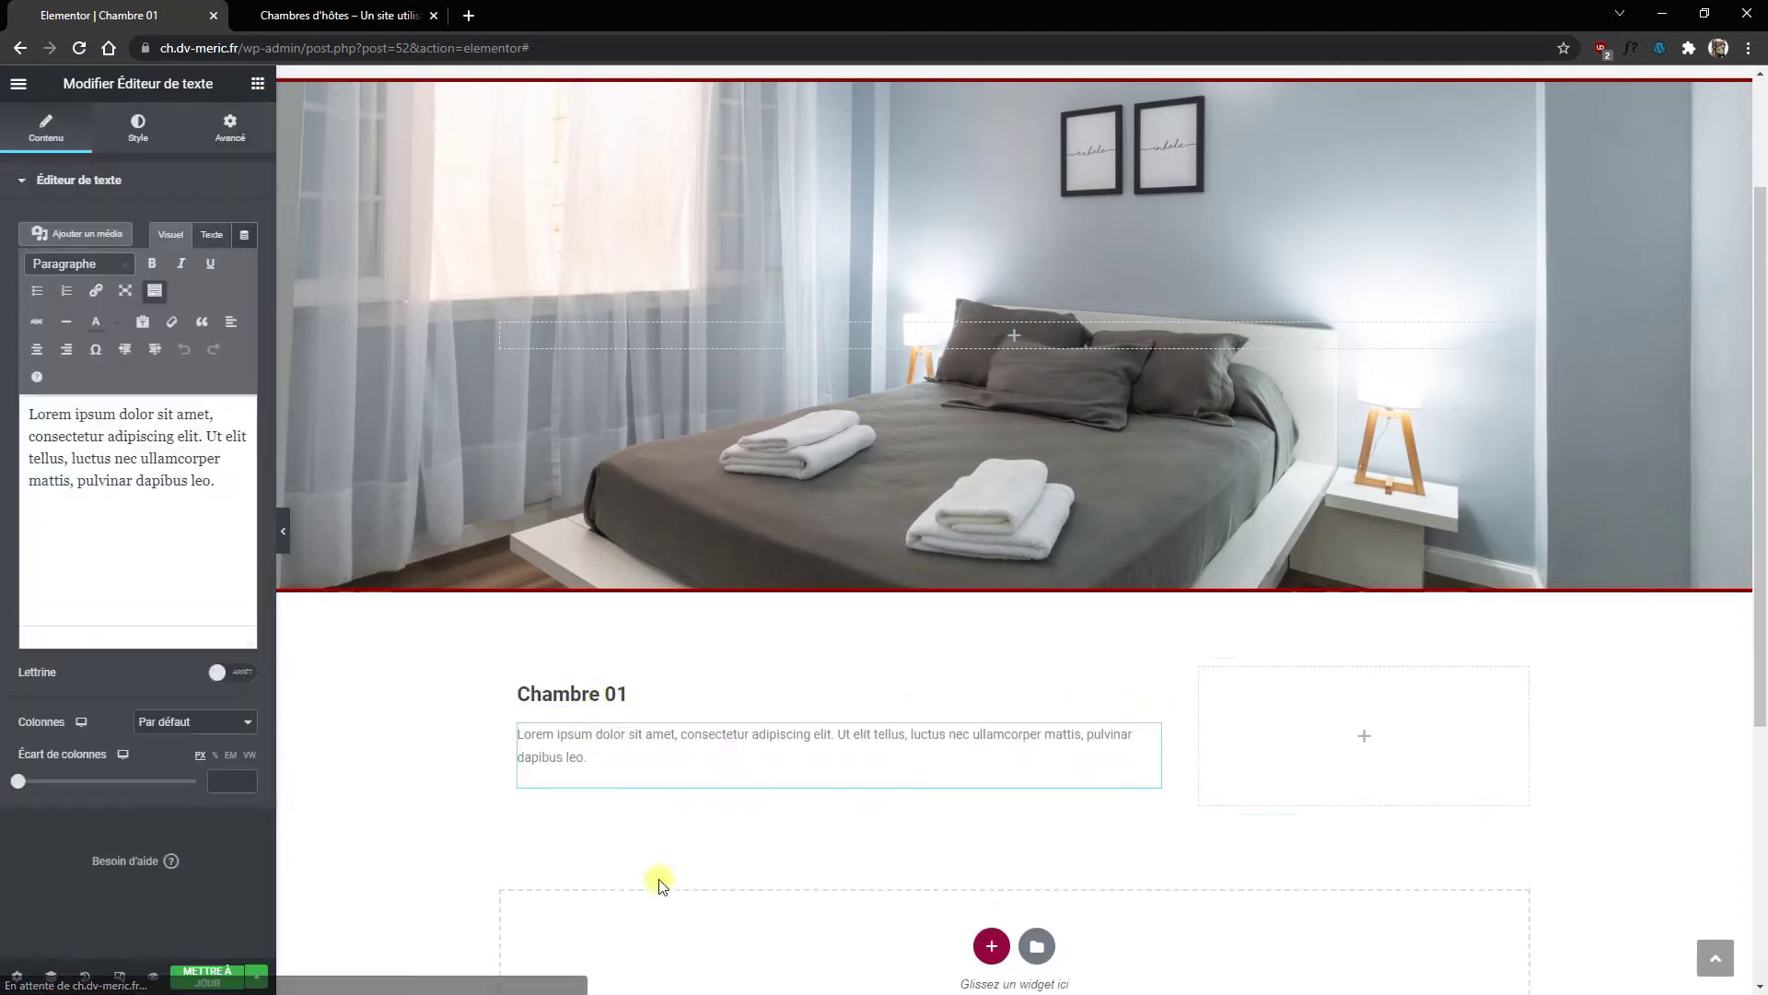
pyautogui.moveTo(229, 482); pyautogui.dragTo(4, 380)
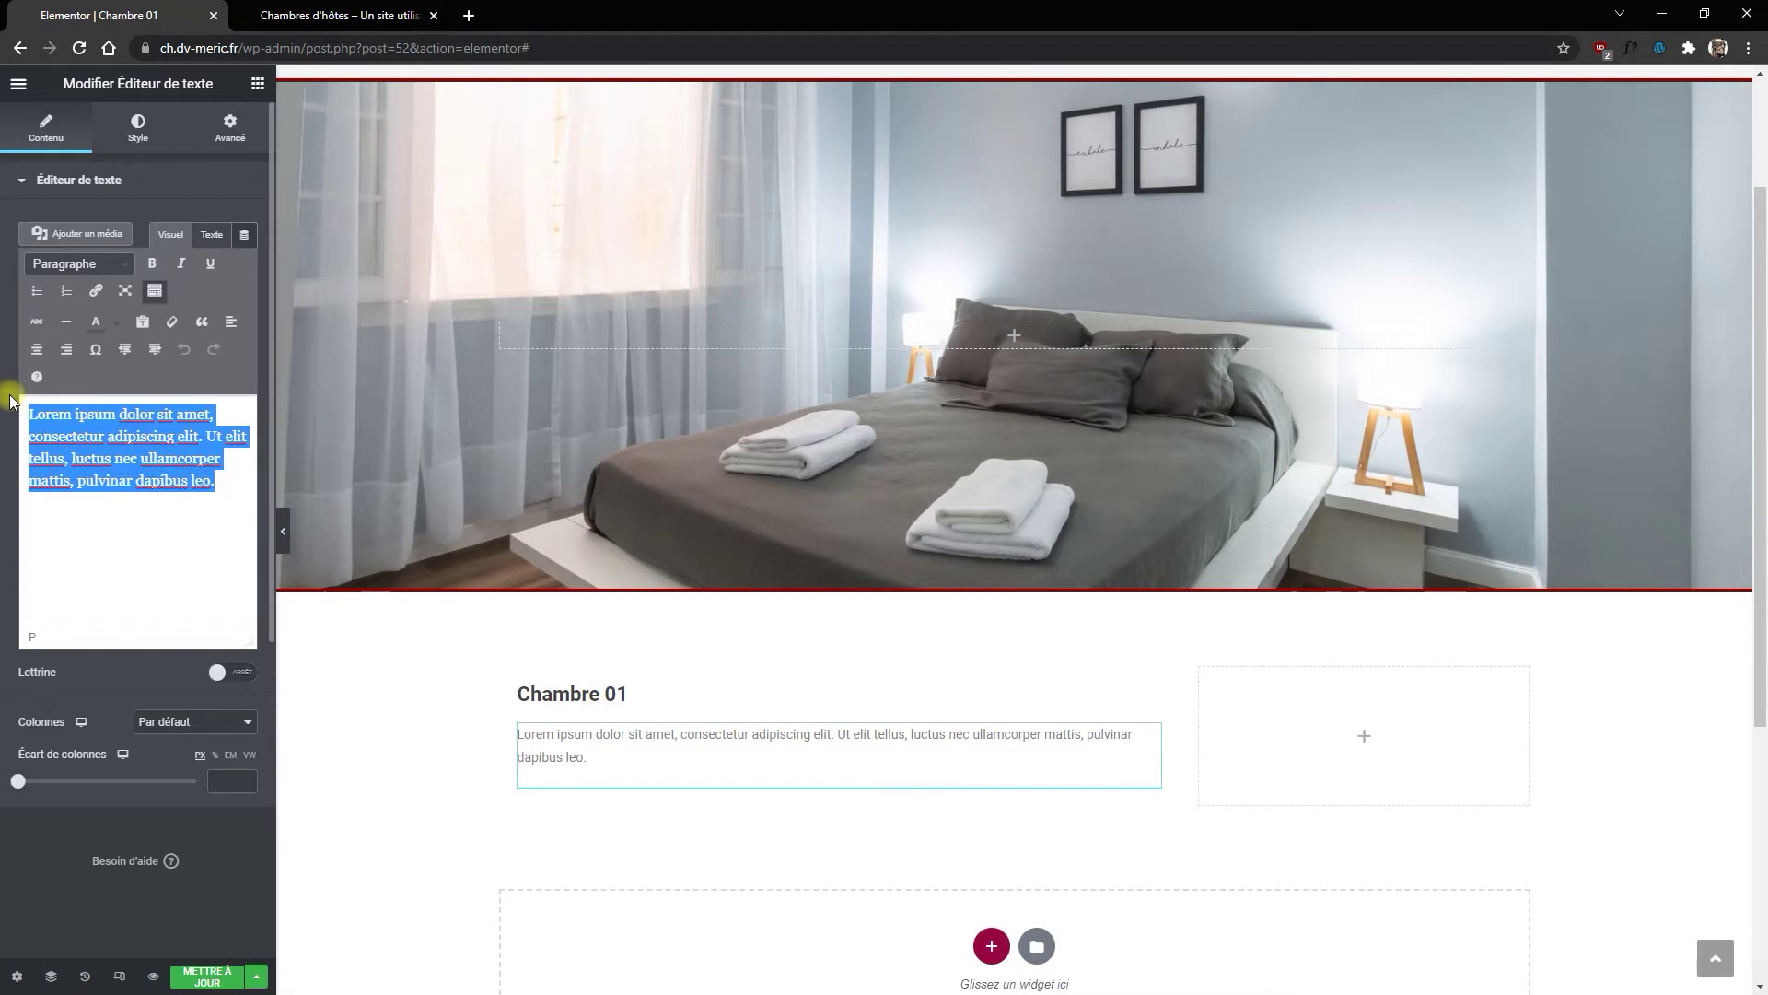
pyautogui.write('Quare talis improborum consensio non modo excusatione amicitiae tegenda non est sed potius supplicio omni vindicanda est, ut ne quis concessum putet amicum vel bellum patriae inferentem sequi; quod quidem, ut res ire coepit, haud scio an aliquando futurum sit. Mihi autem non minori curae est, qualis res publica post mortem meam futura, quam qualis hodie sit.')
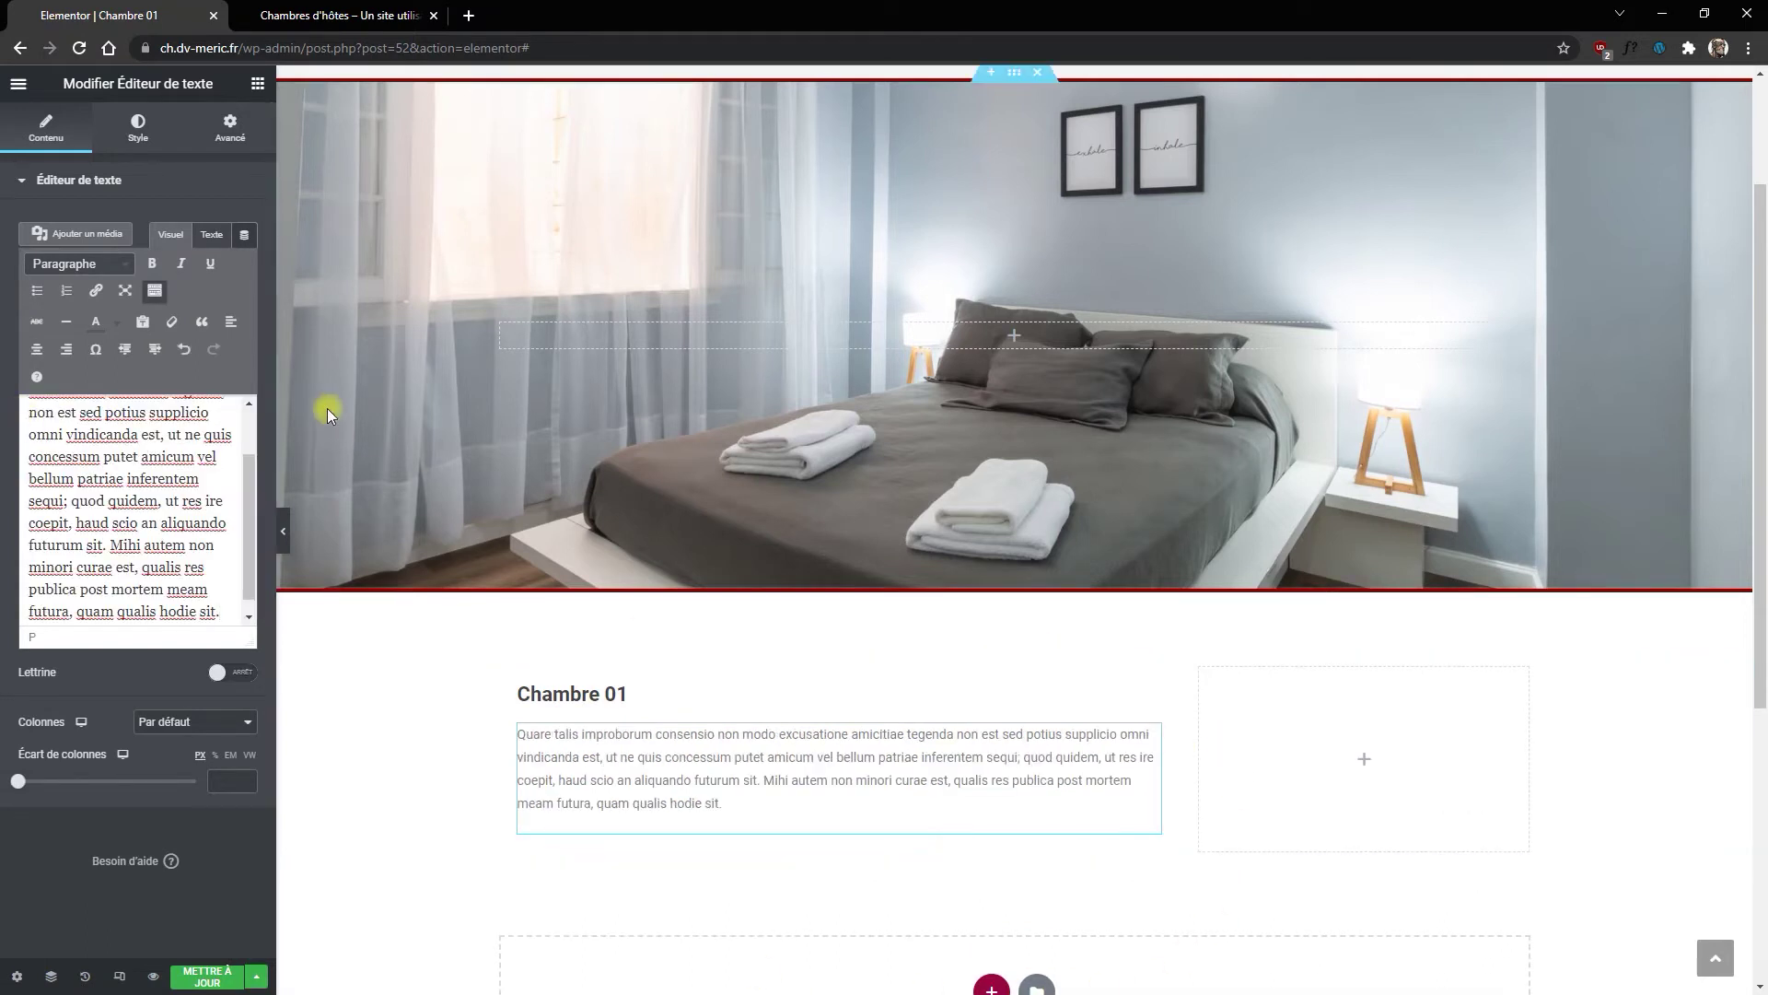
pyautogui.click(258, 84)
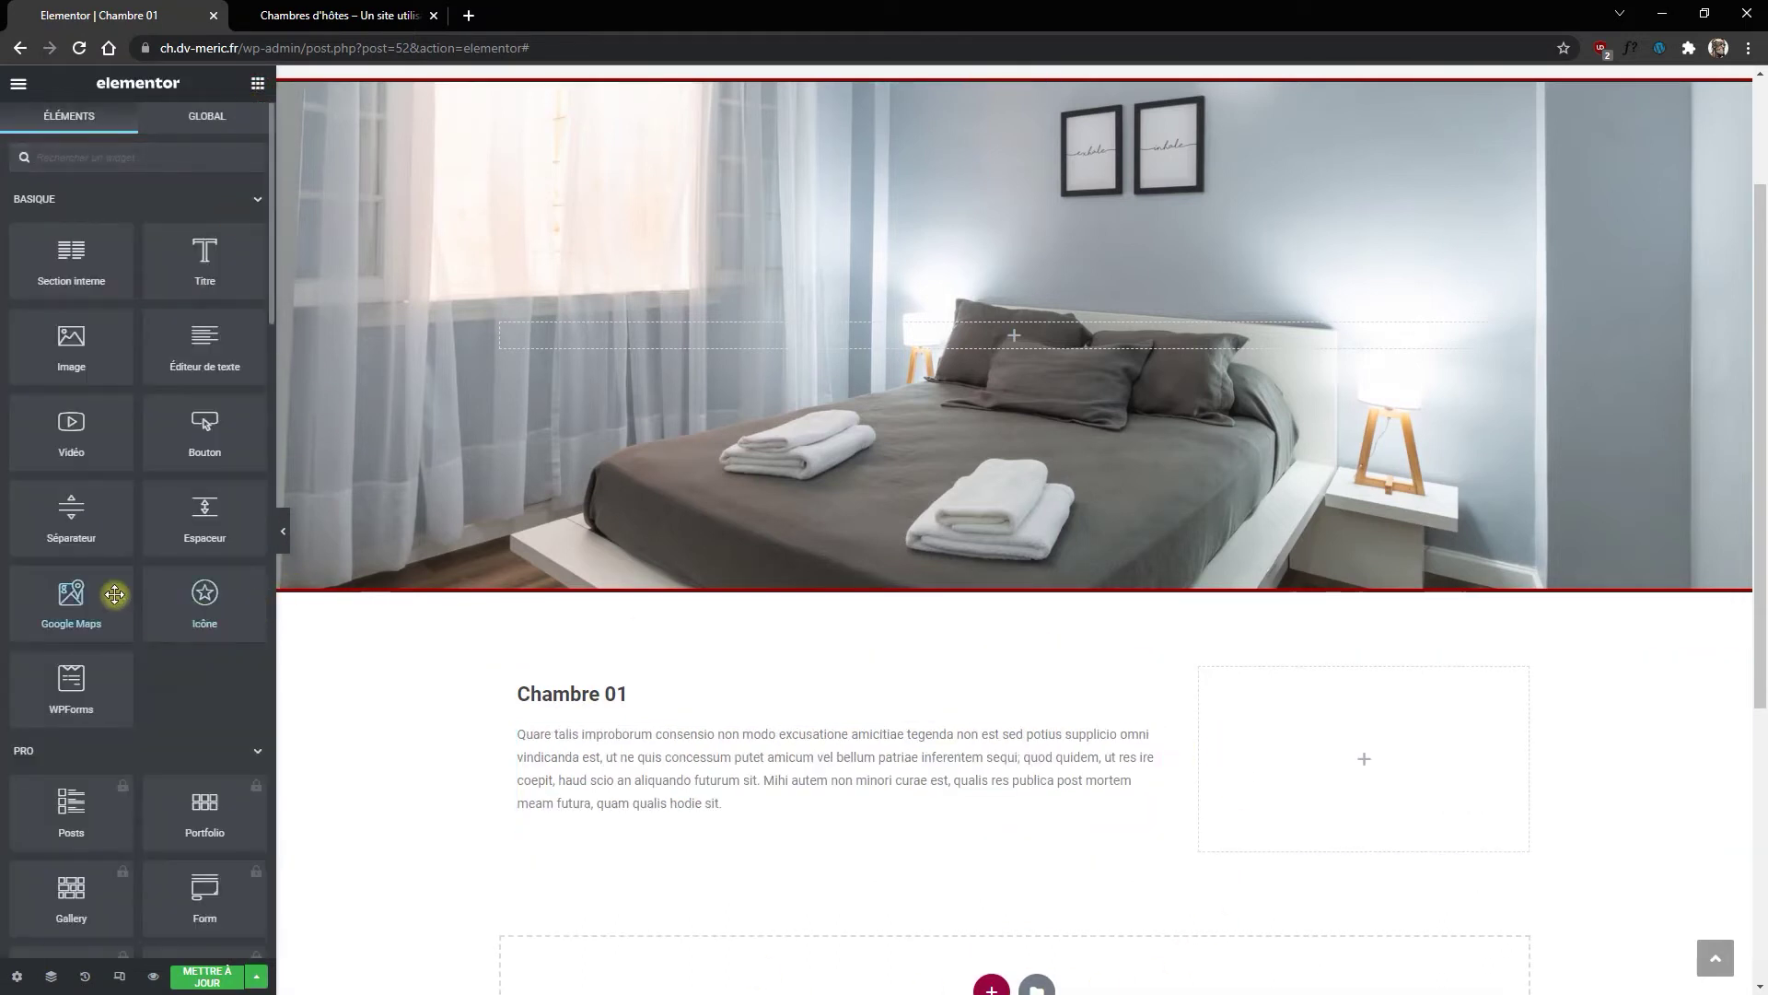
# Step: Place a separator under the paragraph with its style set to Pointillés
pyautogui.moveTo(96, 520); pyautogui.dragTo(792, 878)
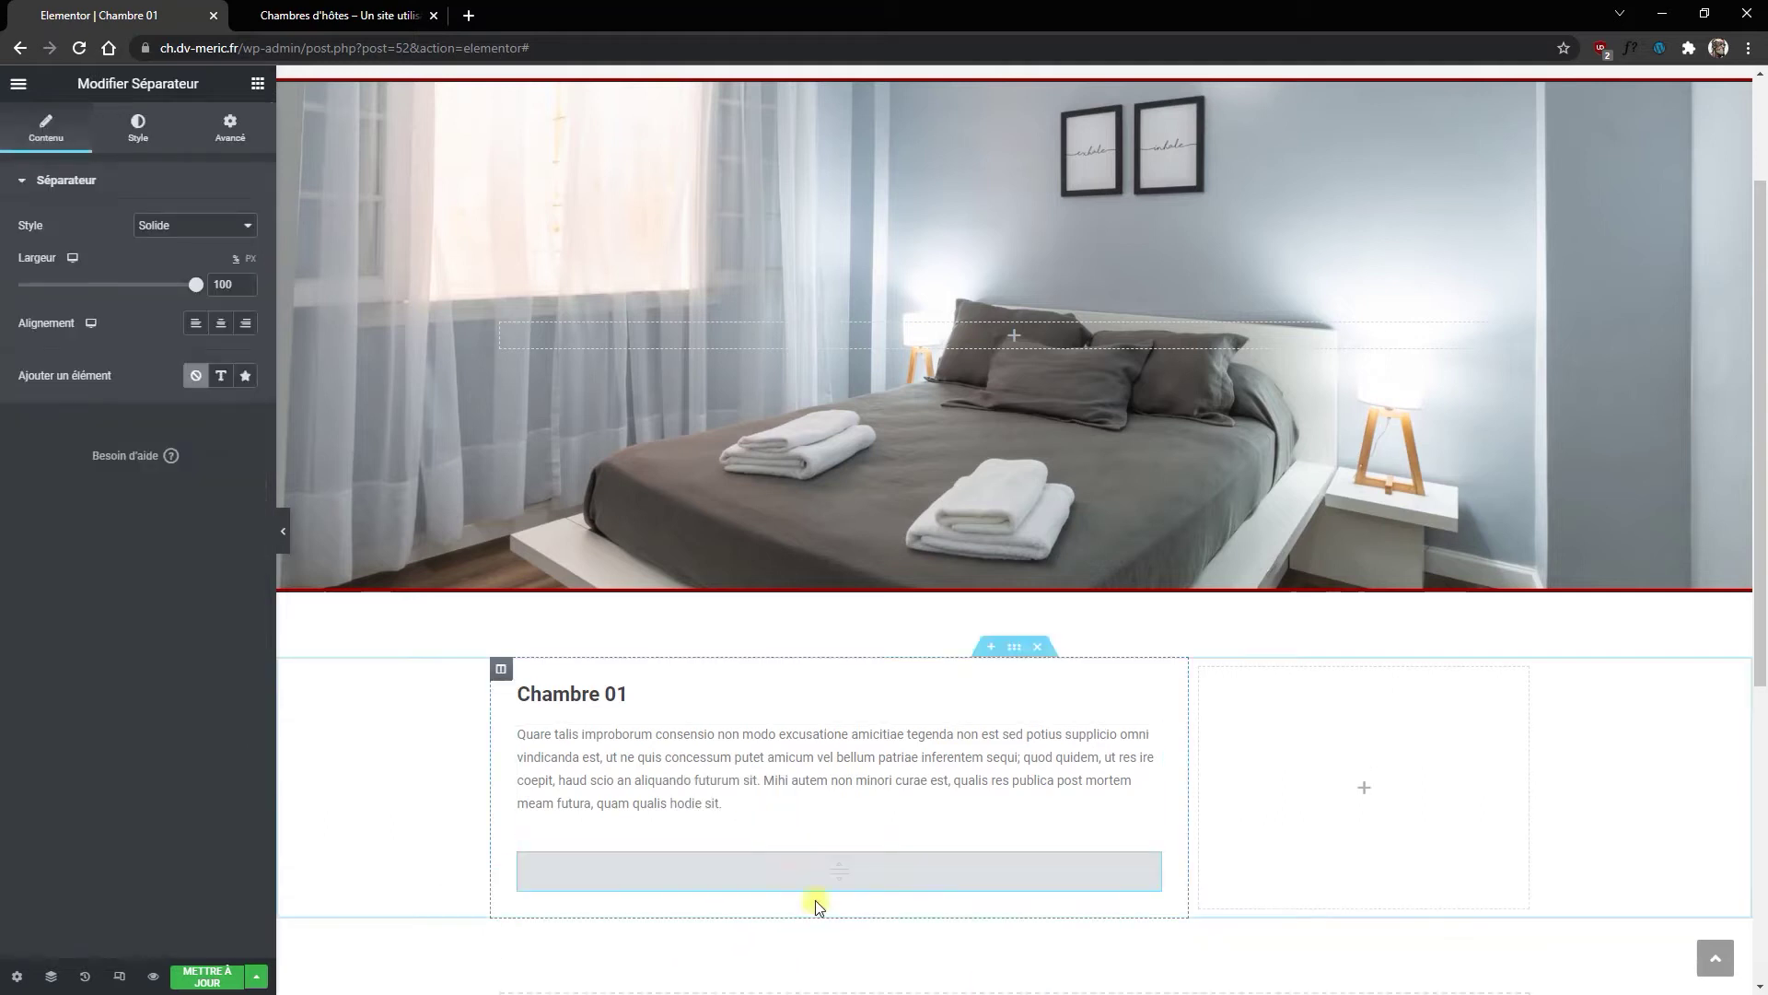
pyautogui.click(215, 227)
pyautogui.click(176, 289)
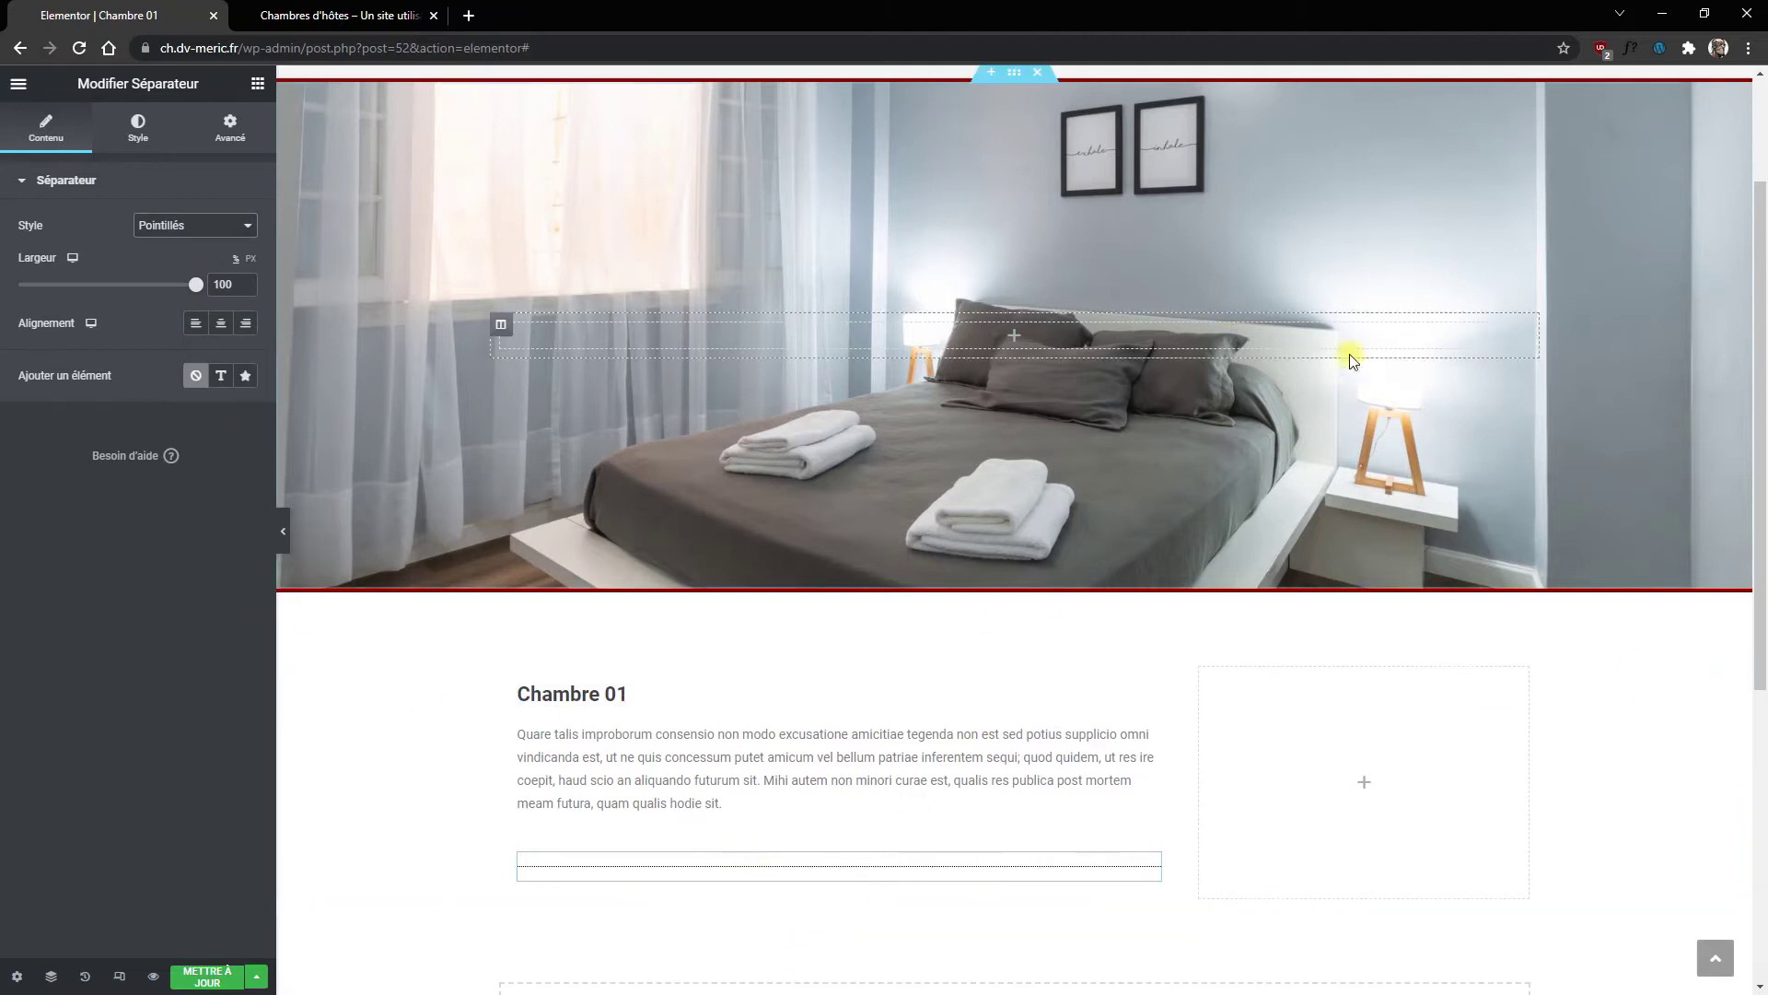
pyautogui.click(258, 86)
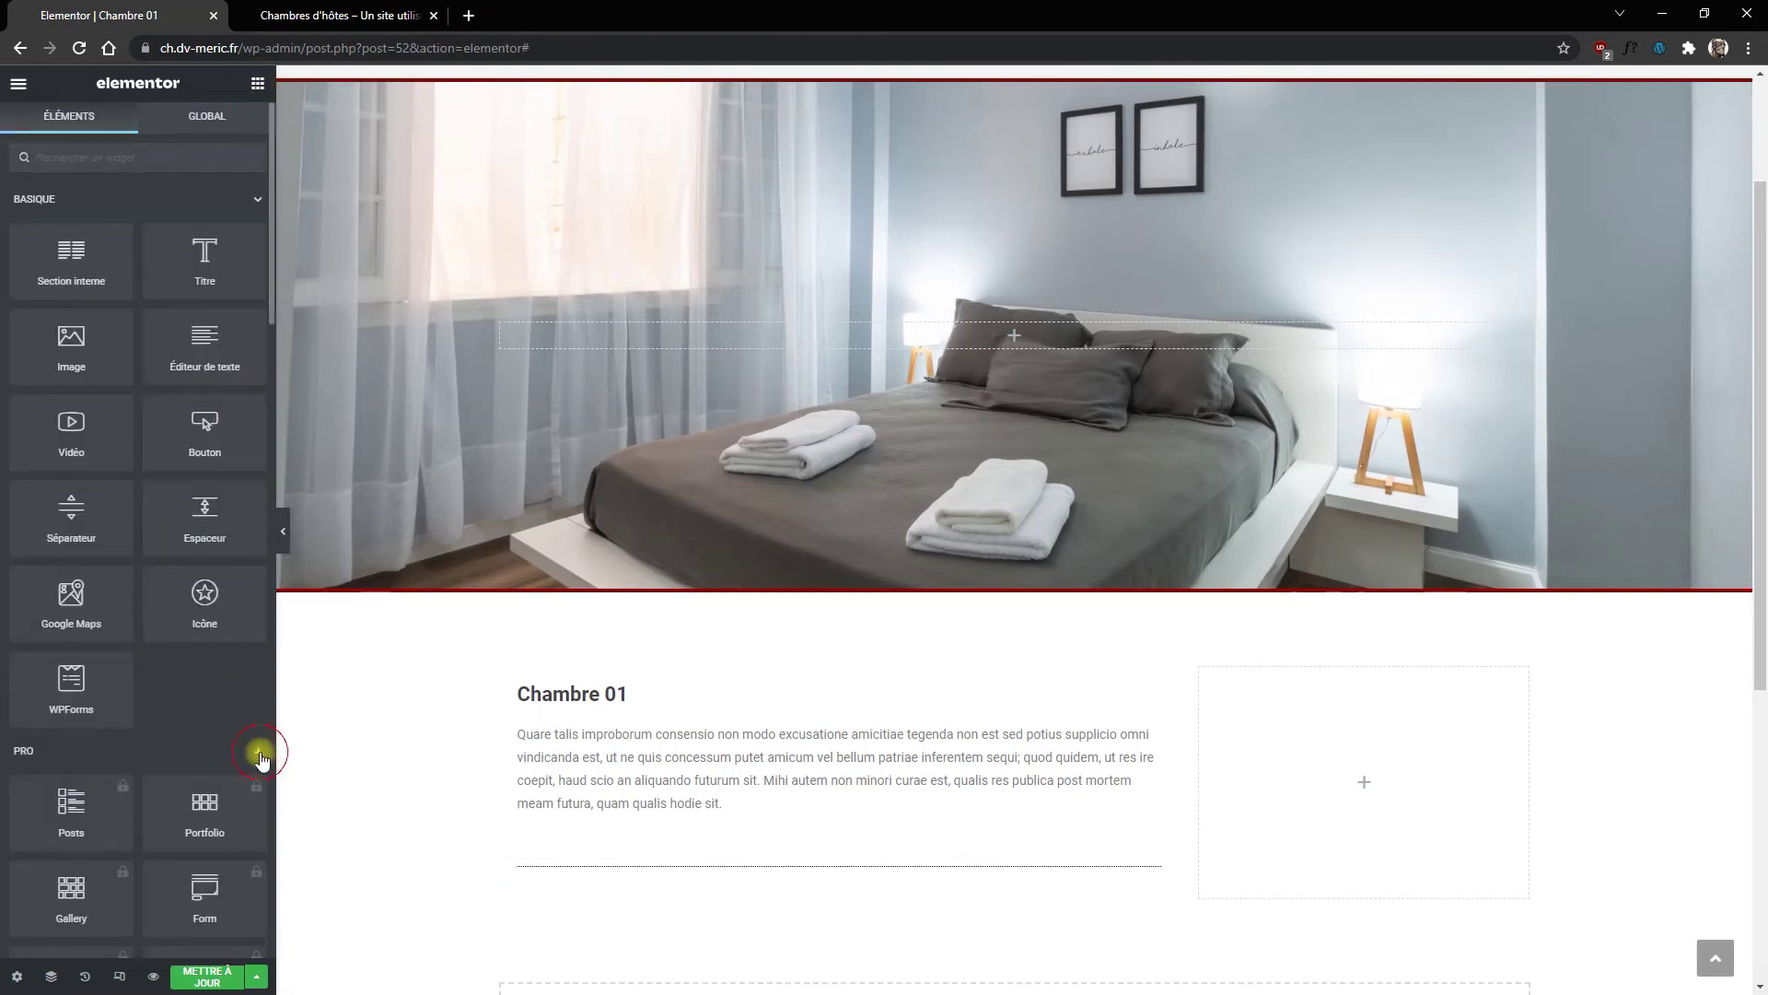
# Step: Add a basic gallery below the separator with the Chambre-02, Bain-01 and Cuisine-01 photos
pyautogui.click(260, 752)
pyautogui.scroll(-4, 221, 728)
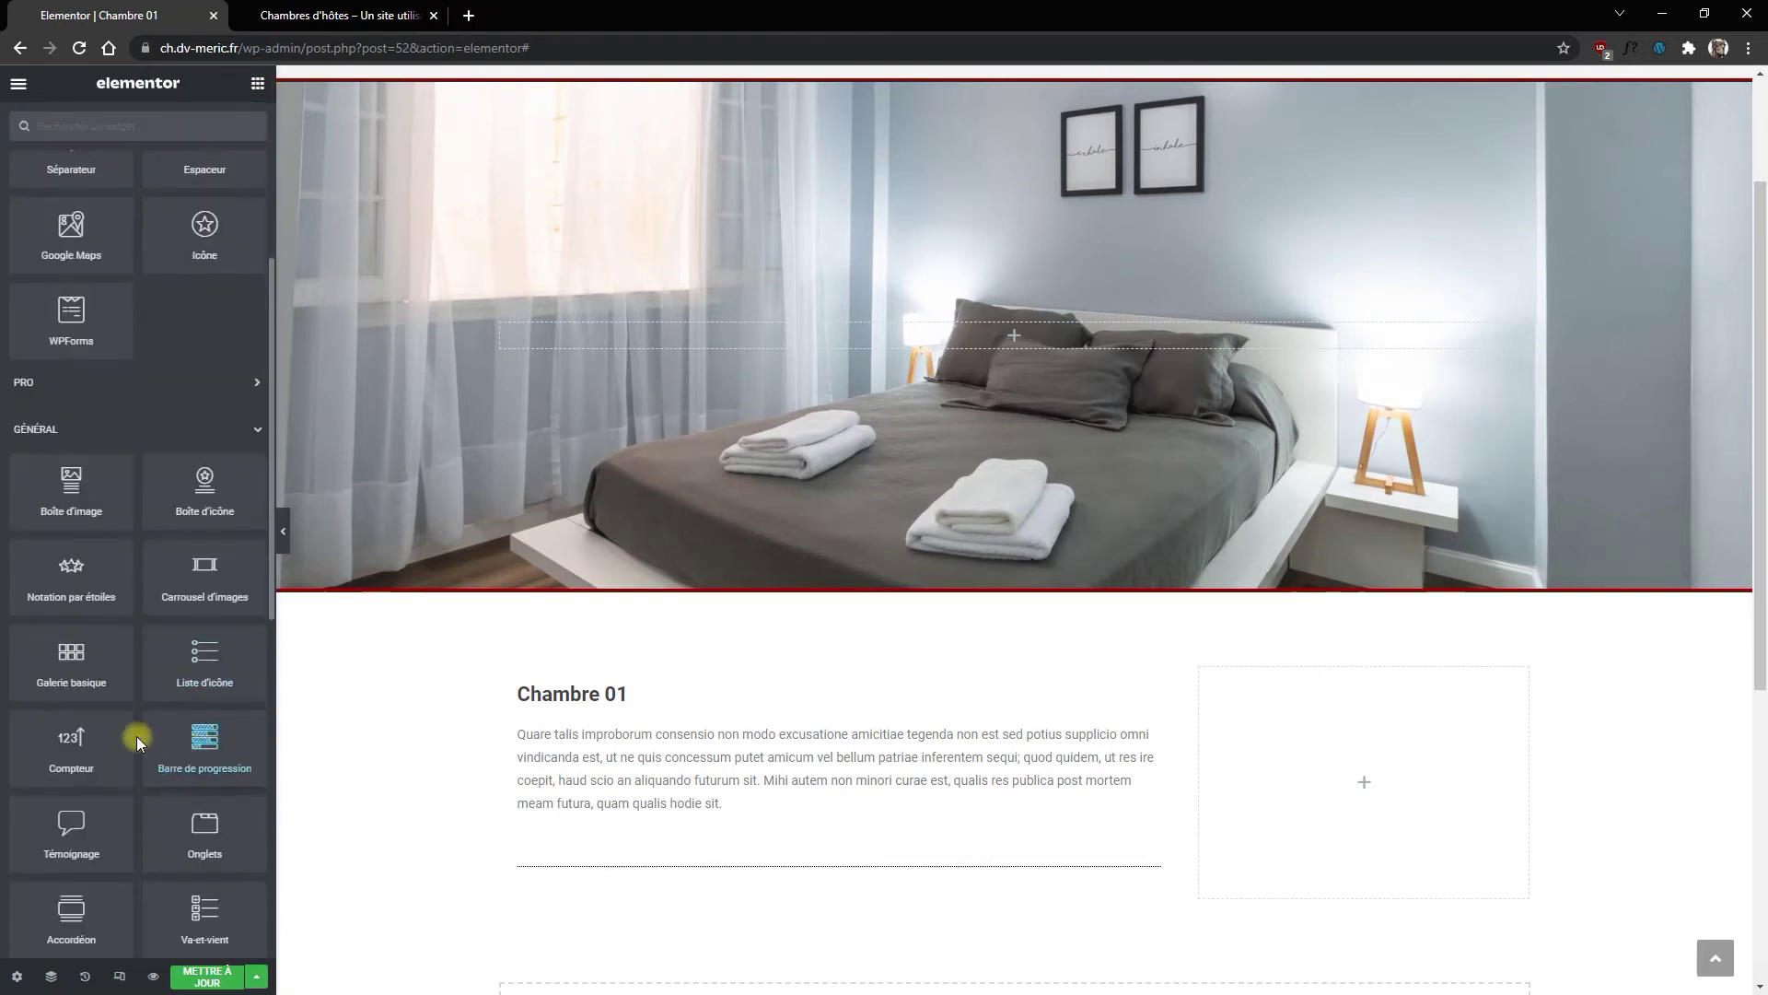
pyautogui.moveTo(83, 668); pyautogui.dragTo(820, 876)
pyautogui.click(56, 275)
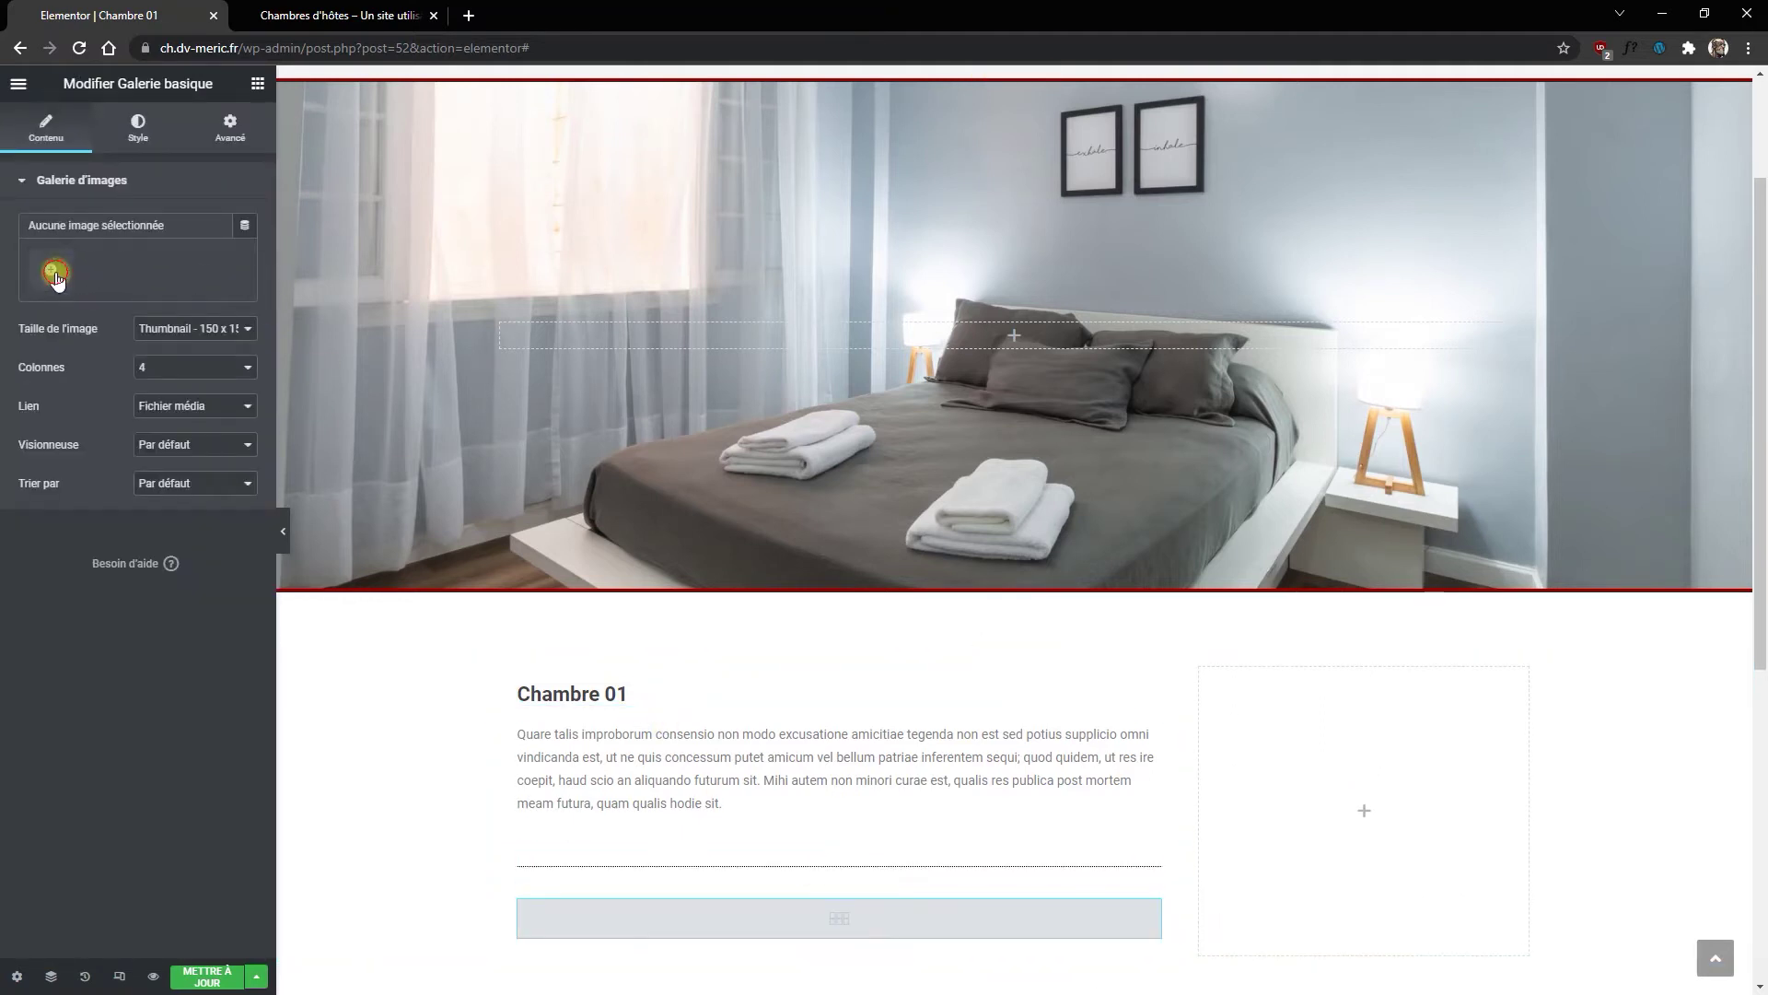
pyautogui.click(1391, 737)
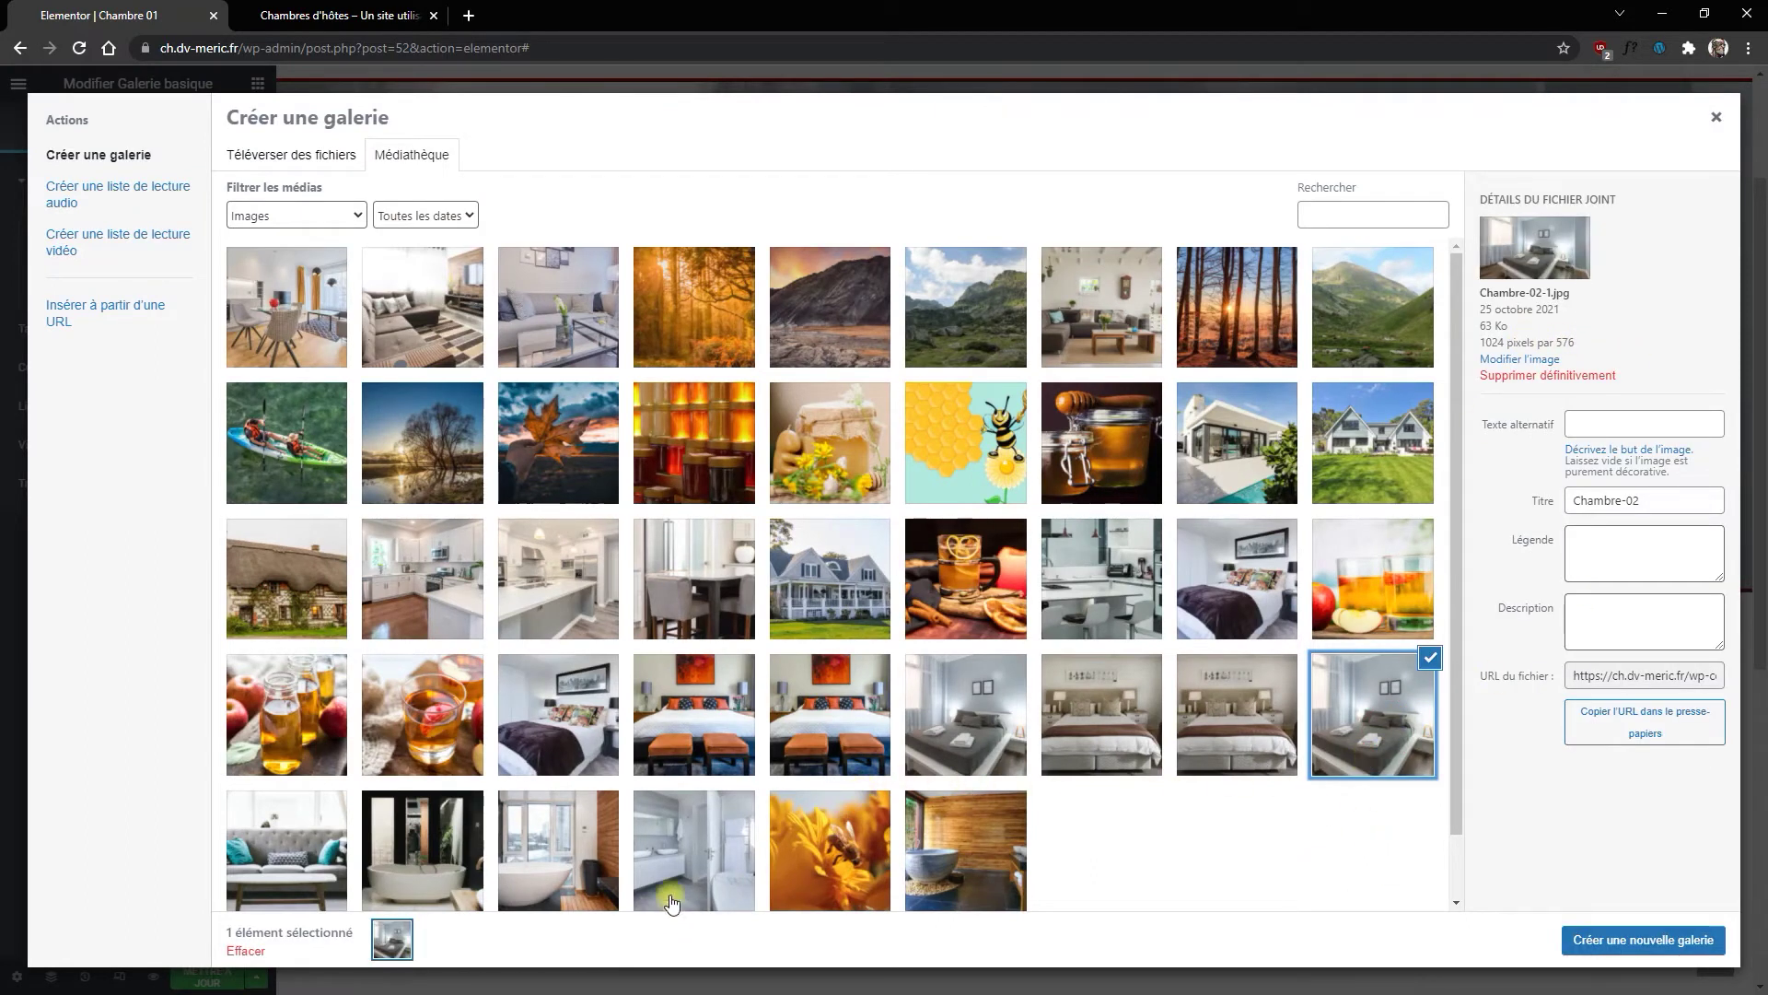
pyautogui.click(935, 861)
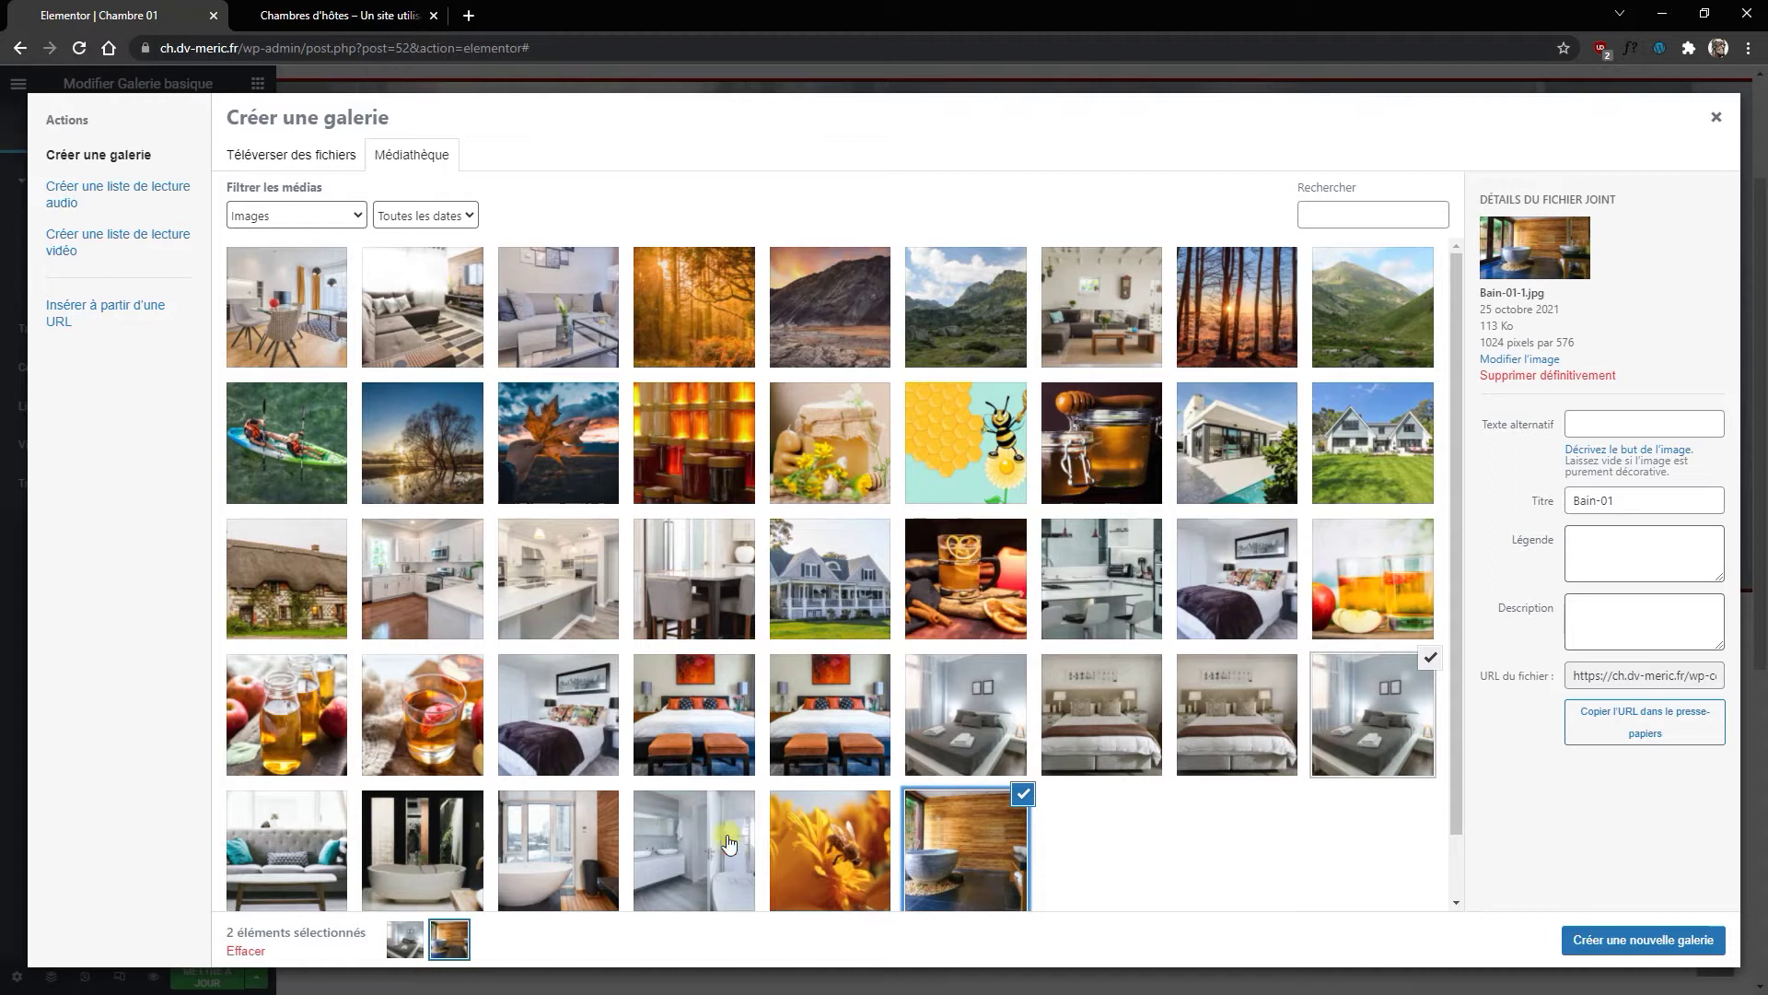
pyautogui.click(1126, 599)
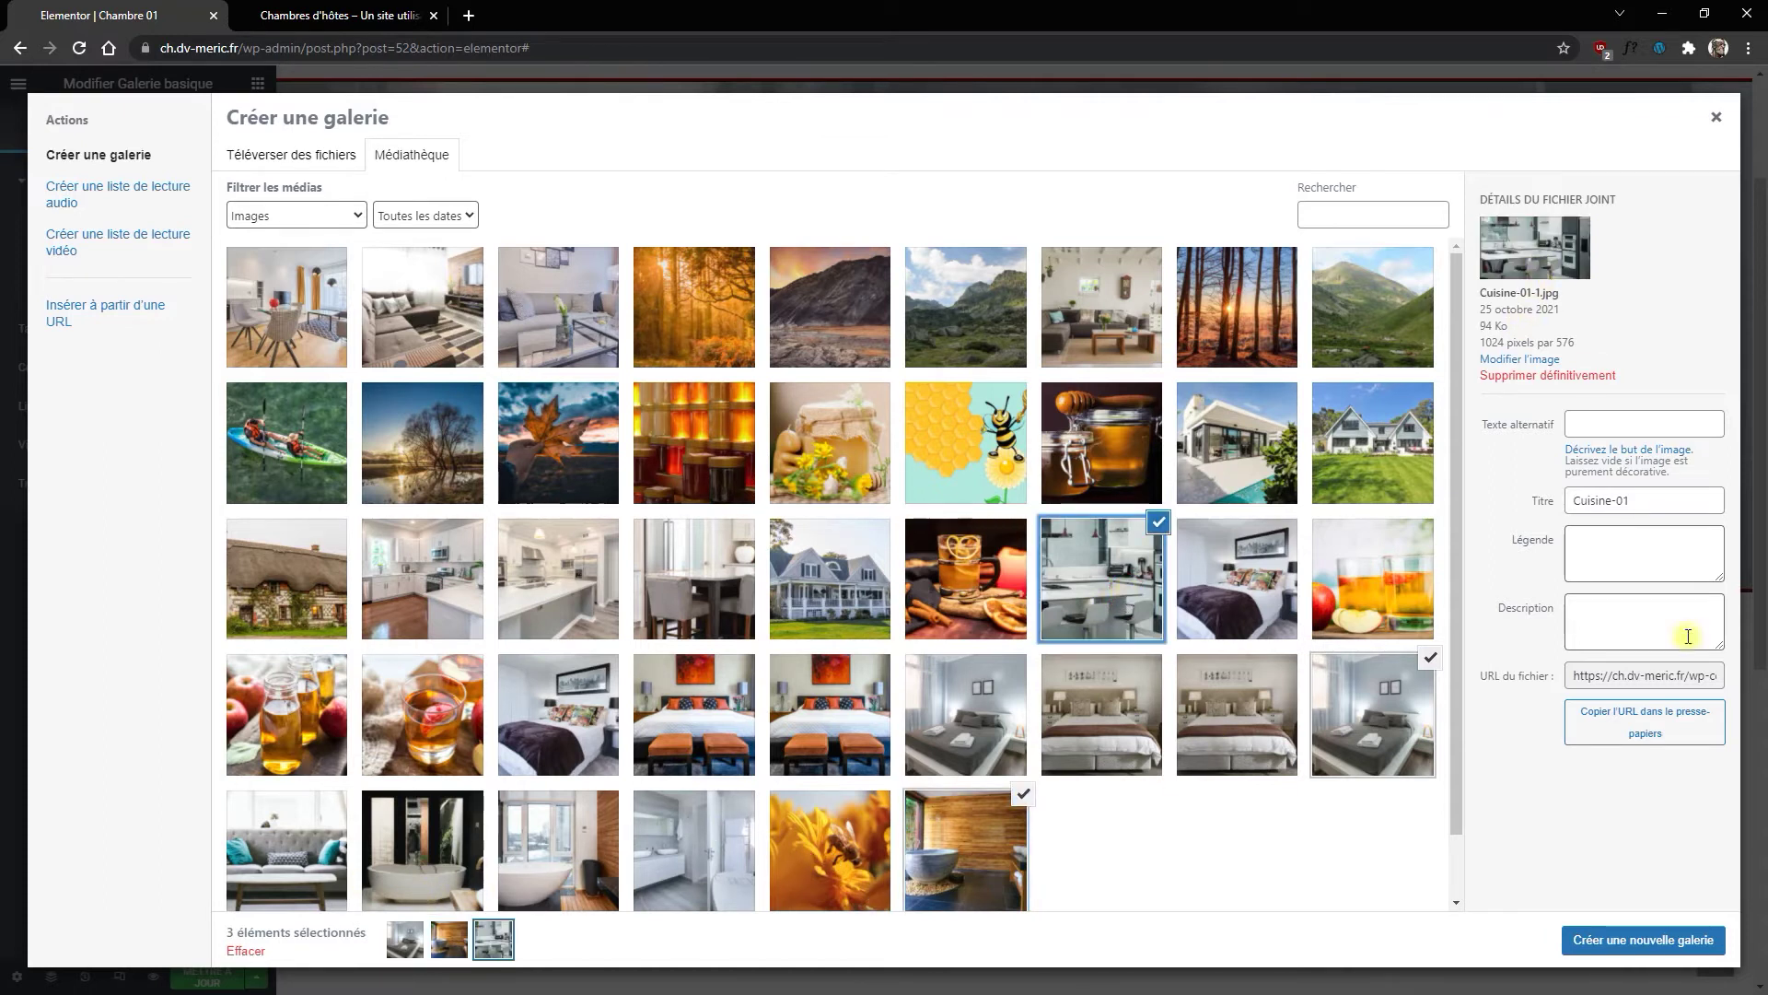
pyautogui.click(1627, 949)
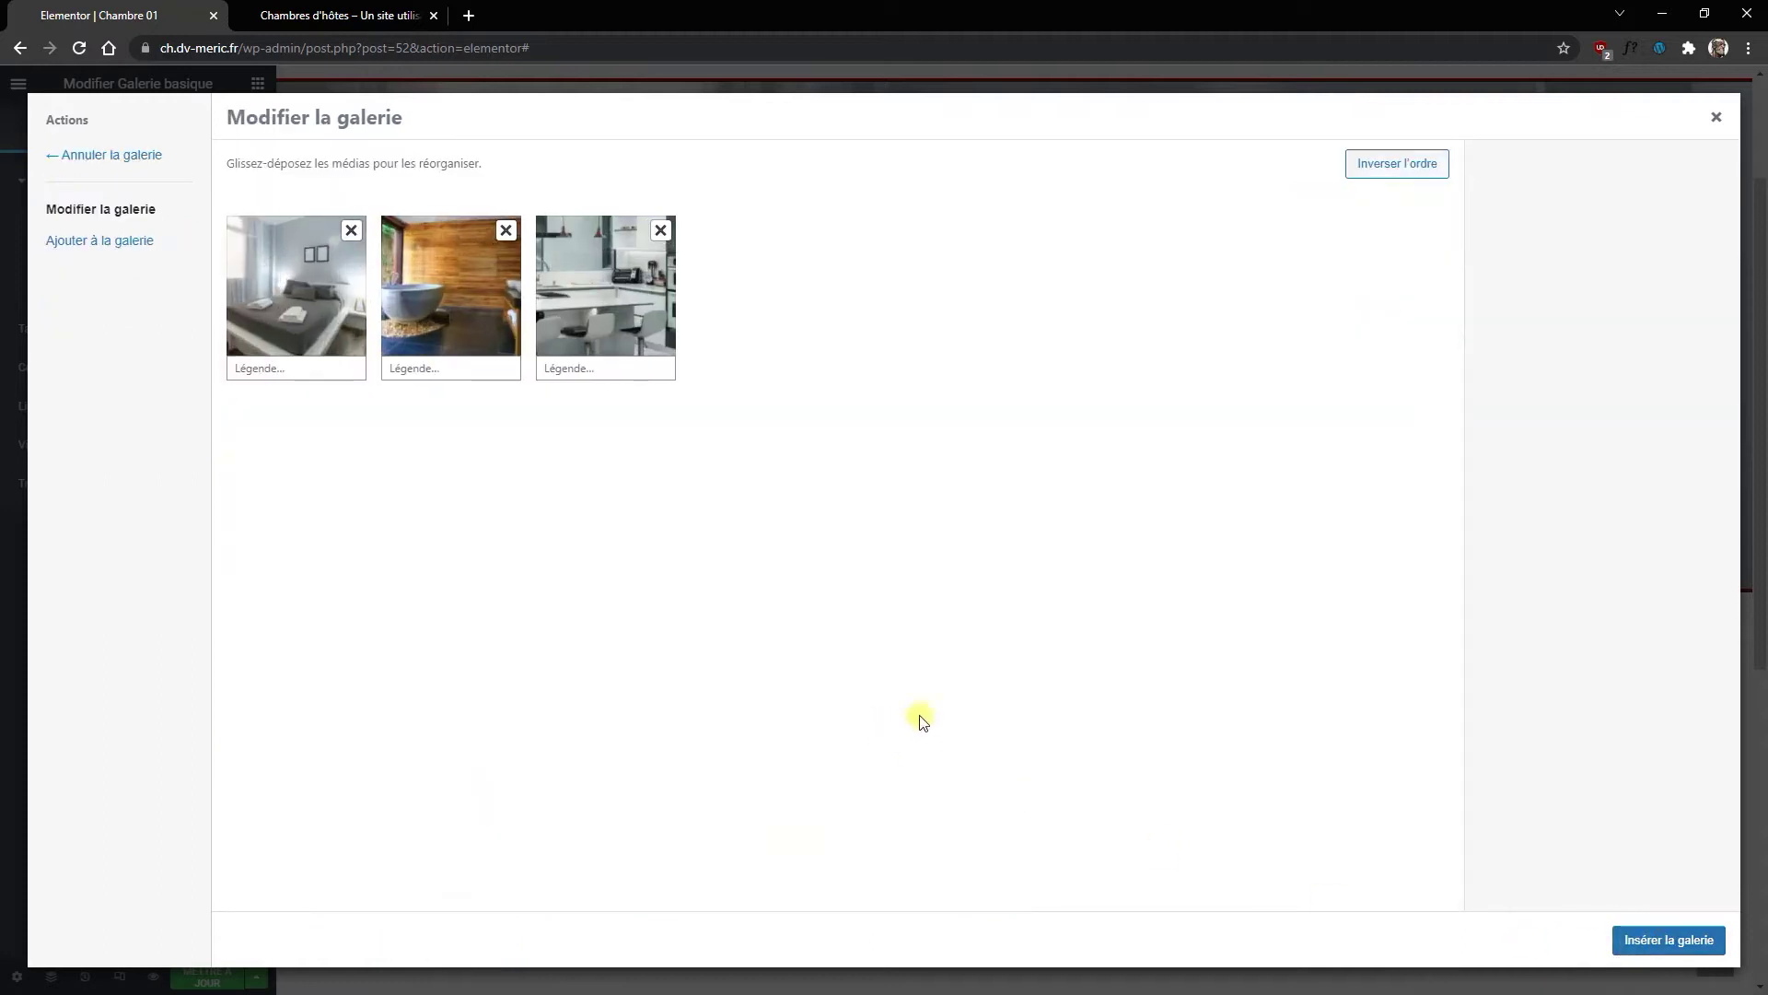
pyautogui.click(1658, 939)
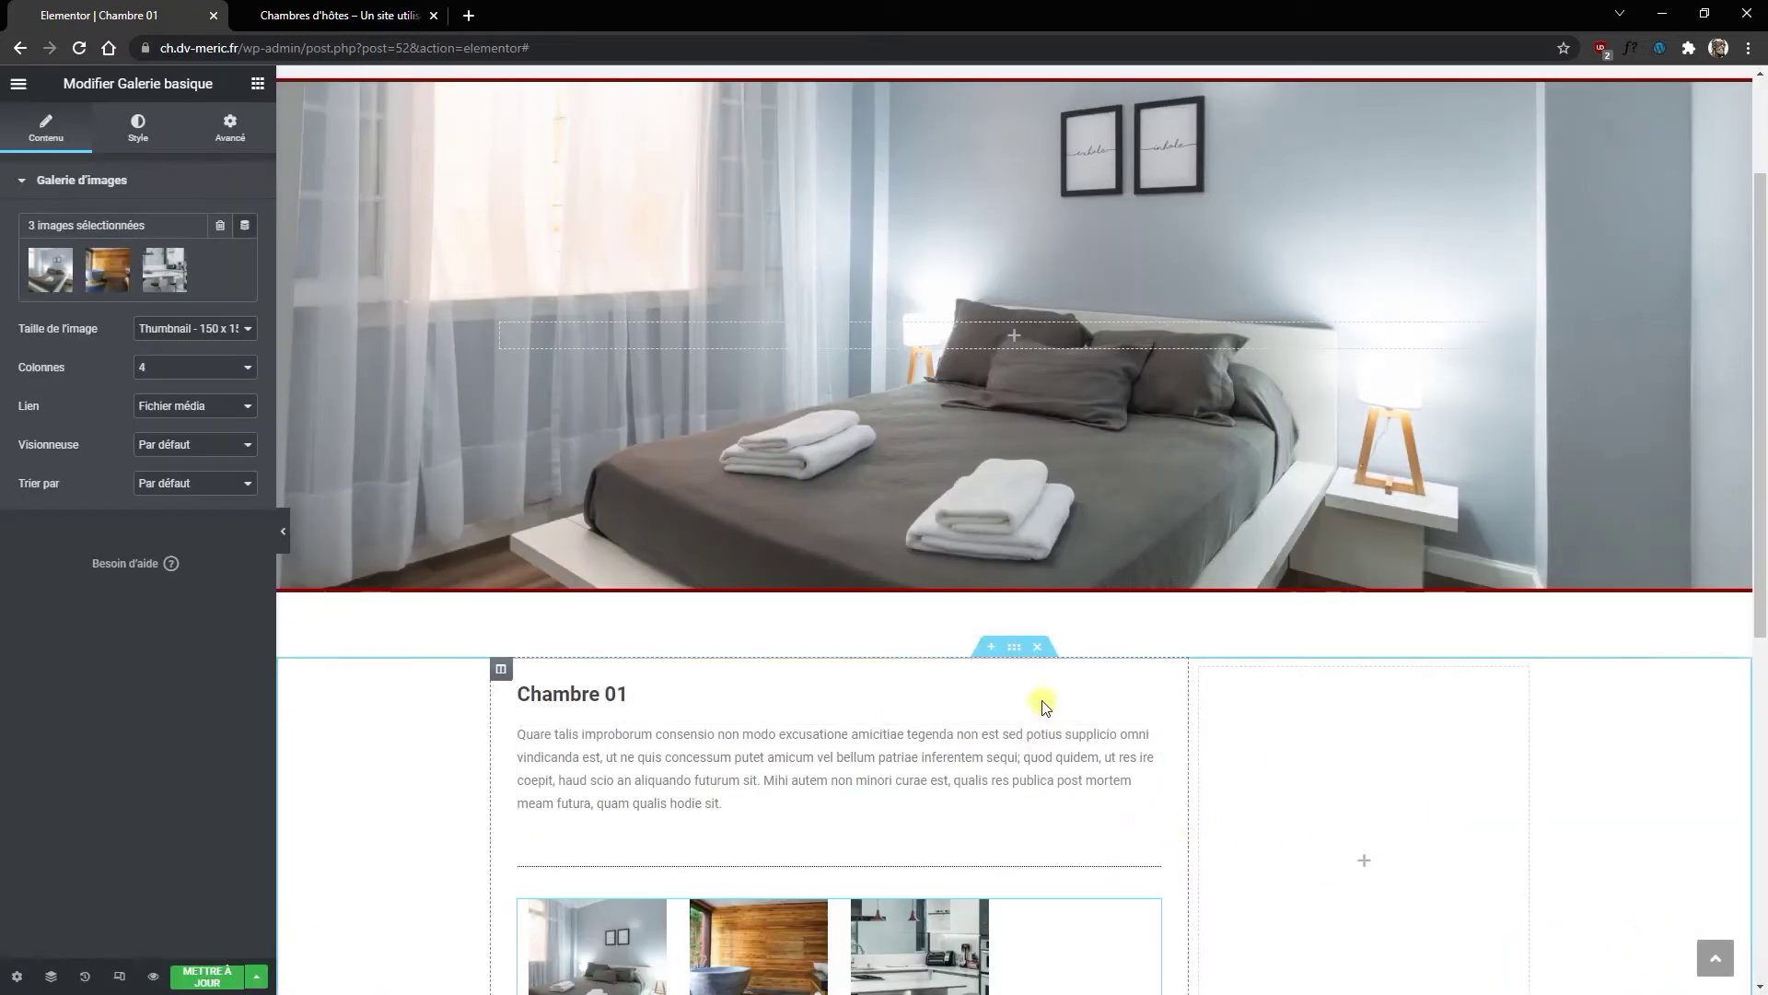
# Step: Set the gallery to 3 columns with Medium 300 x 300 images
pyautogui.scroll(-1, 900, 600)
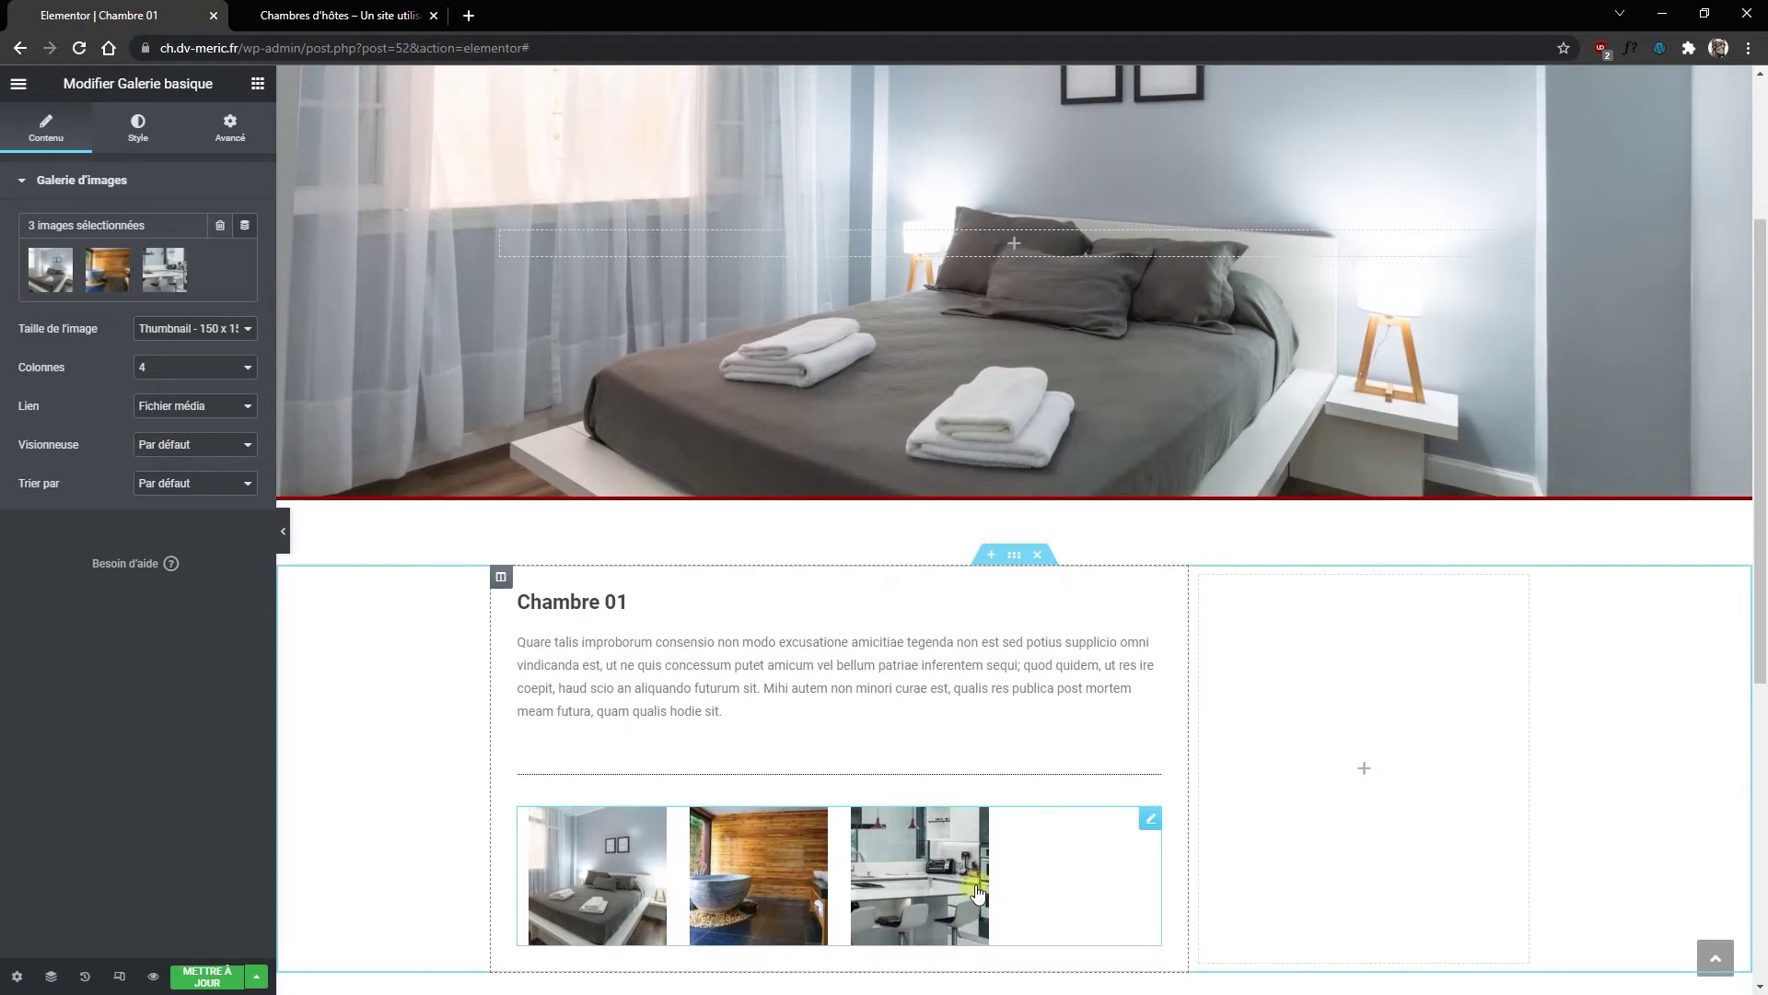
pyautogui.click(148, 367)
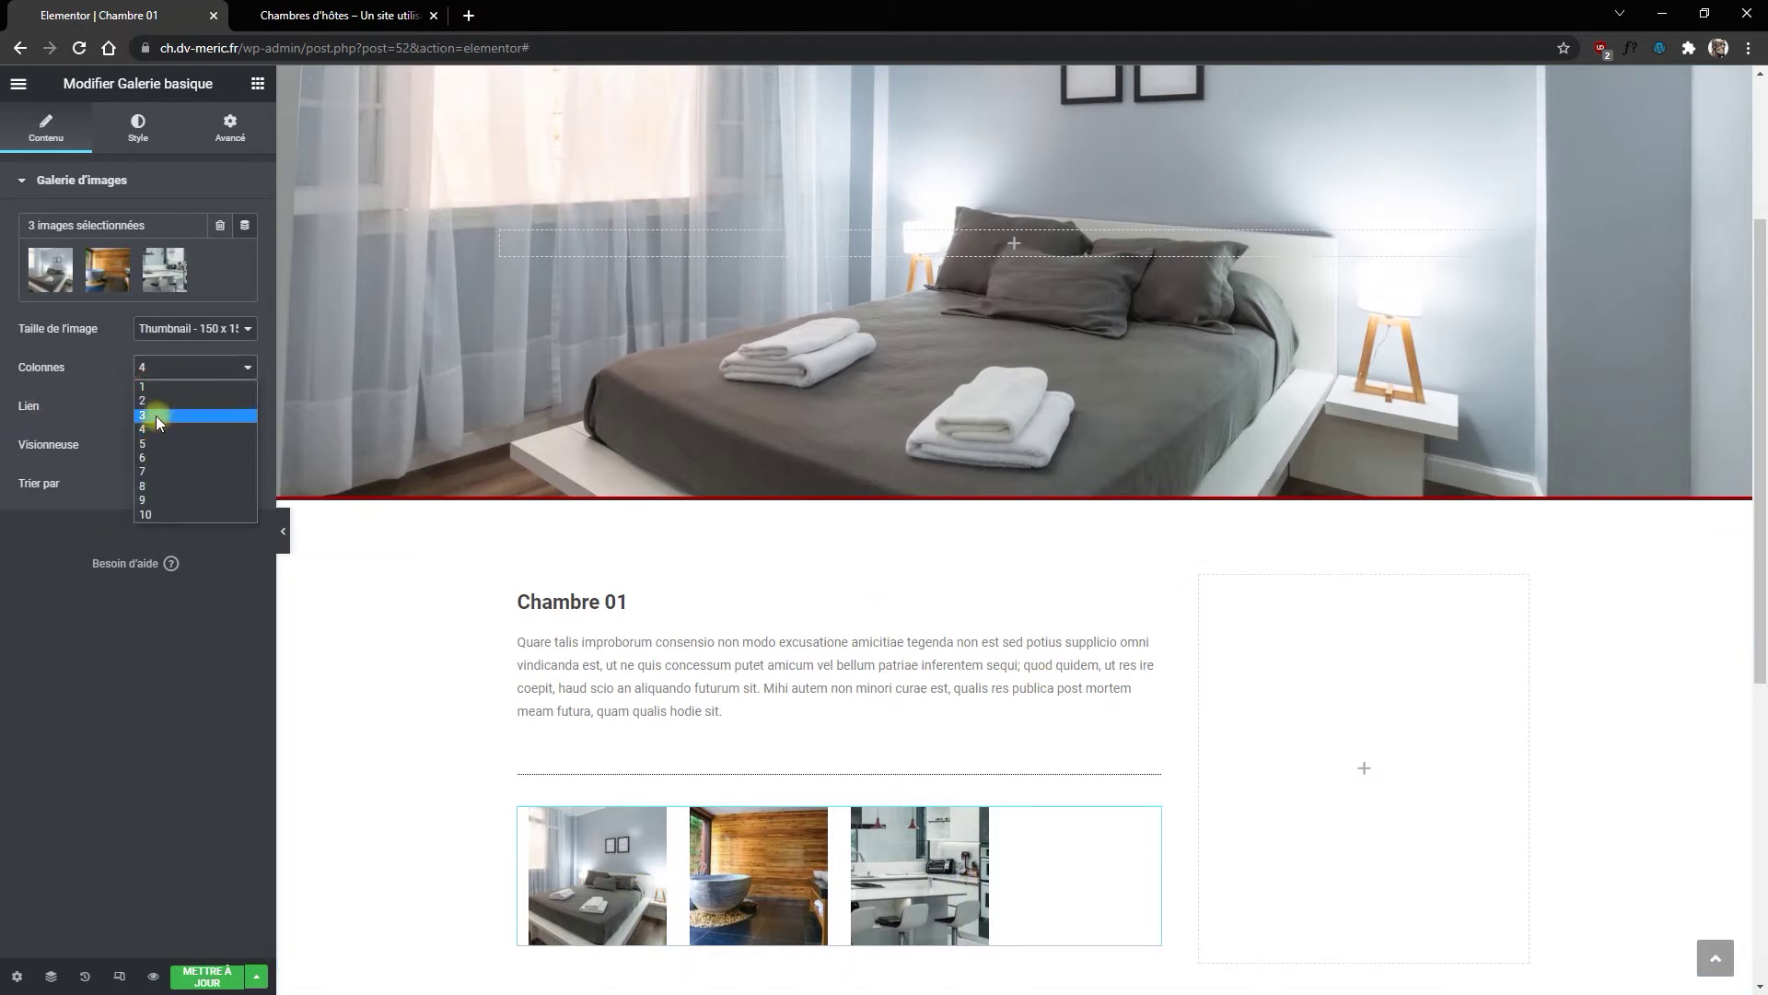
pyautogui.click(146, 407)
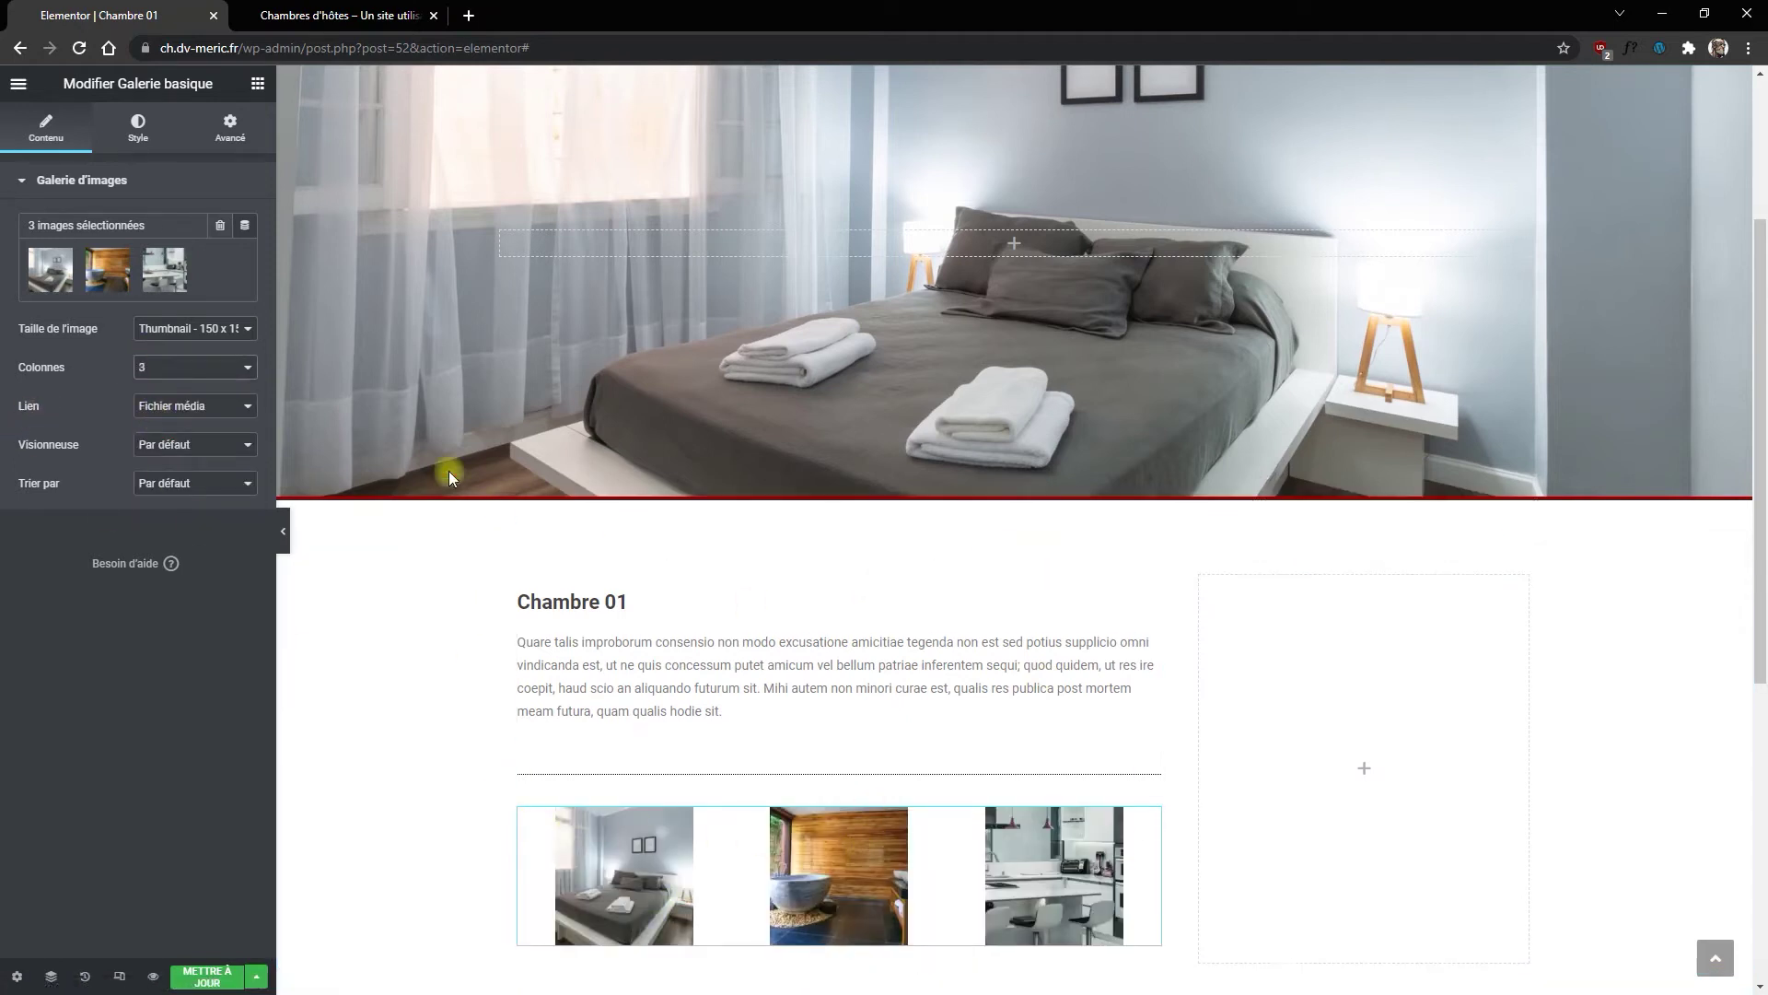
pyautogui.click(205, 330)
pyautogui.click(185, 355)
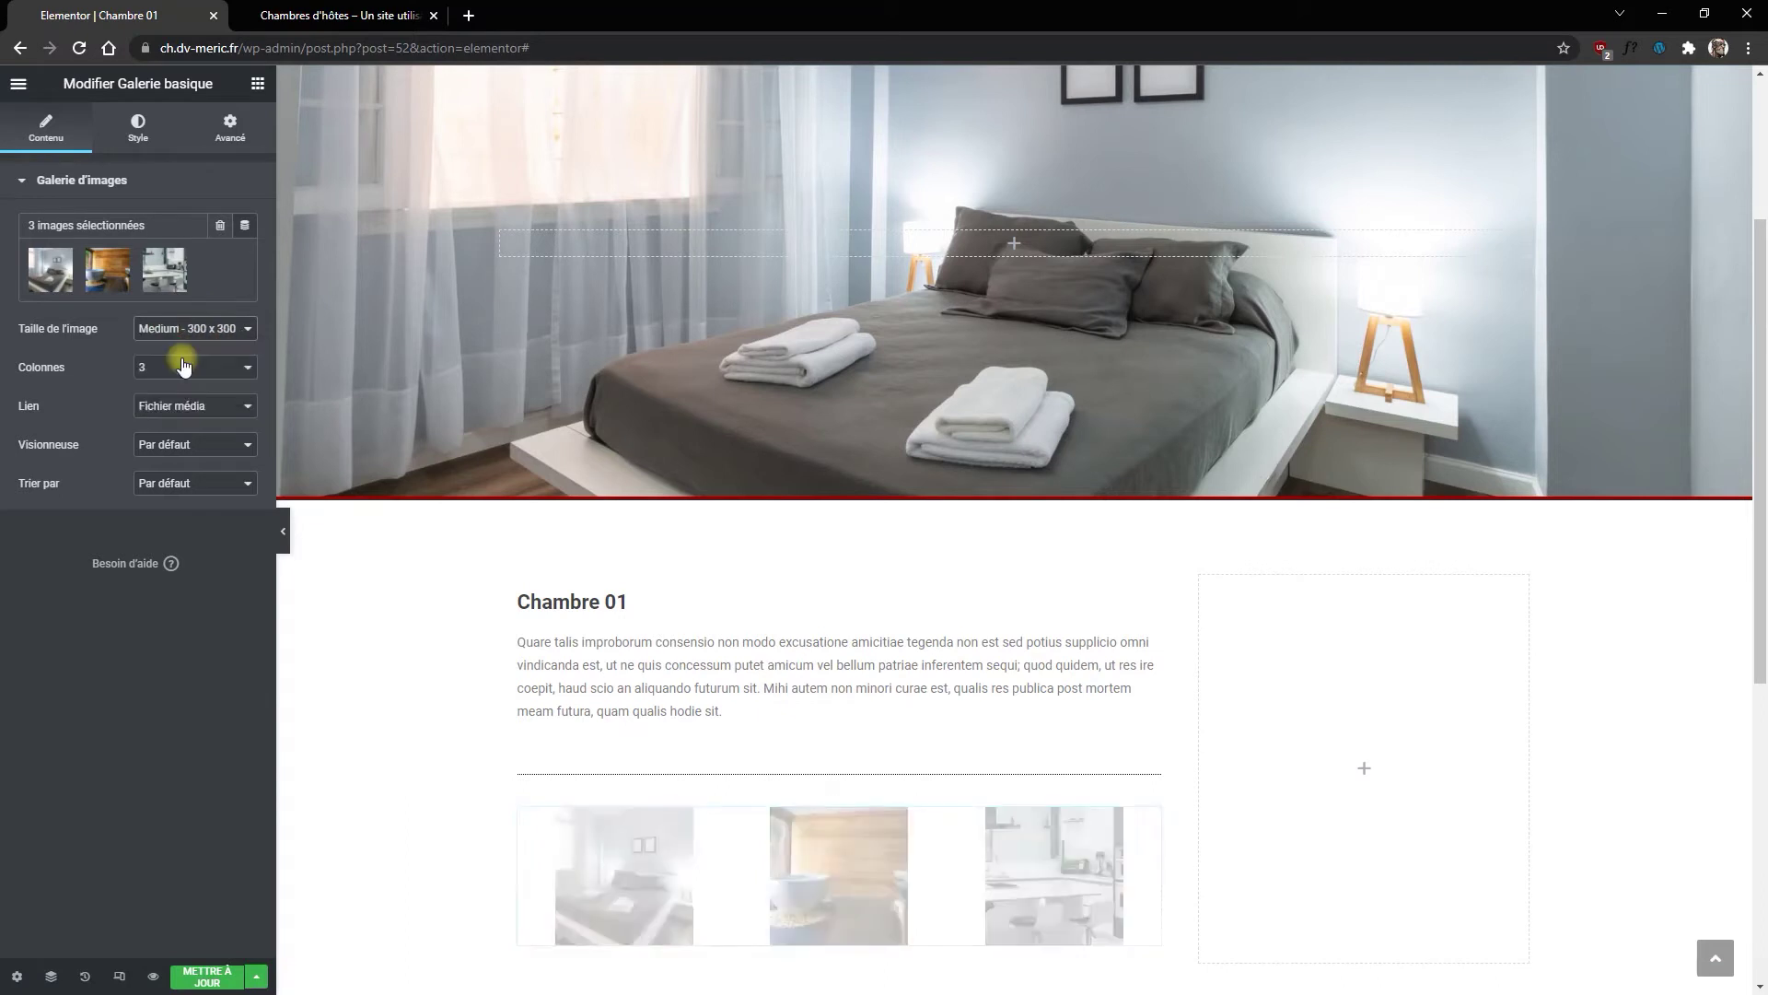
# Step: Give the gallery images custom spacing of 15 and a continuous 2-wide border
pyautogui.click(139, 127)
pyautogui.click(180, 224)
pyautogui.click(172, 263)
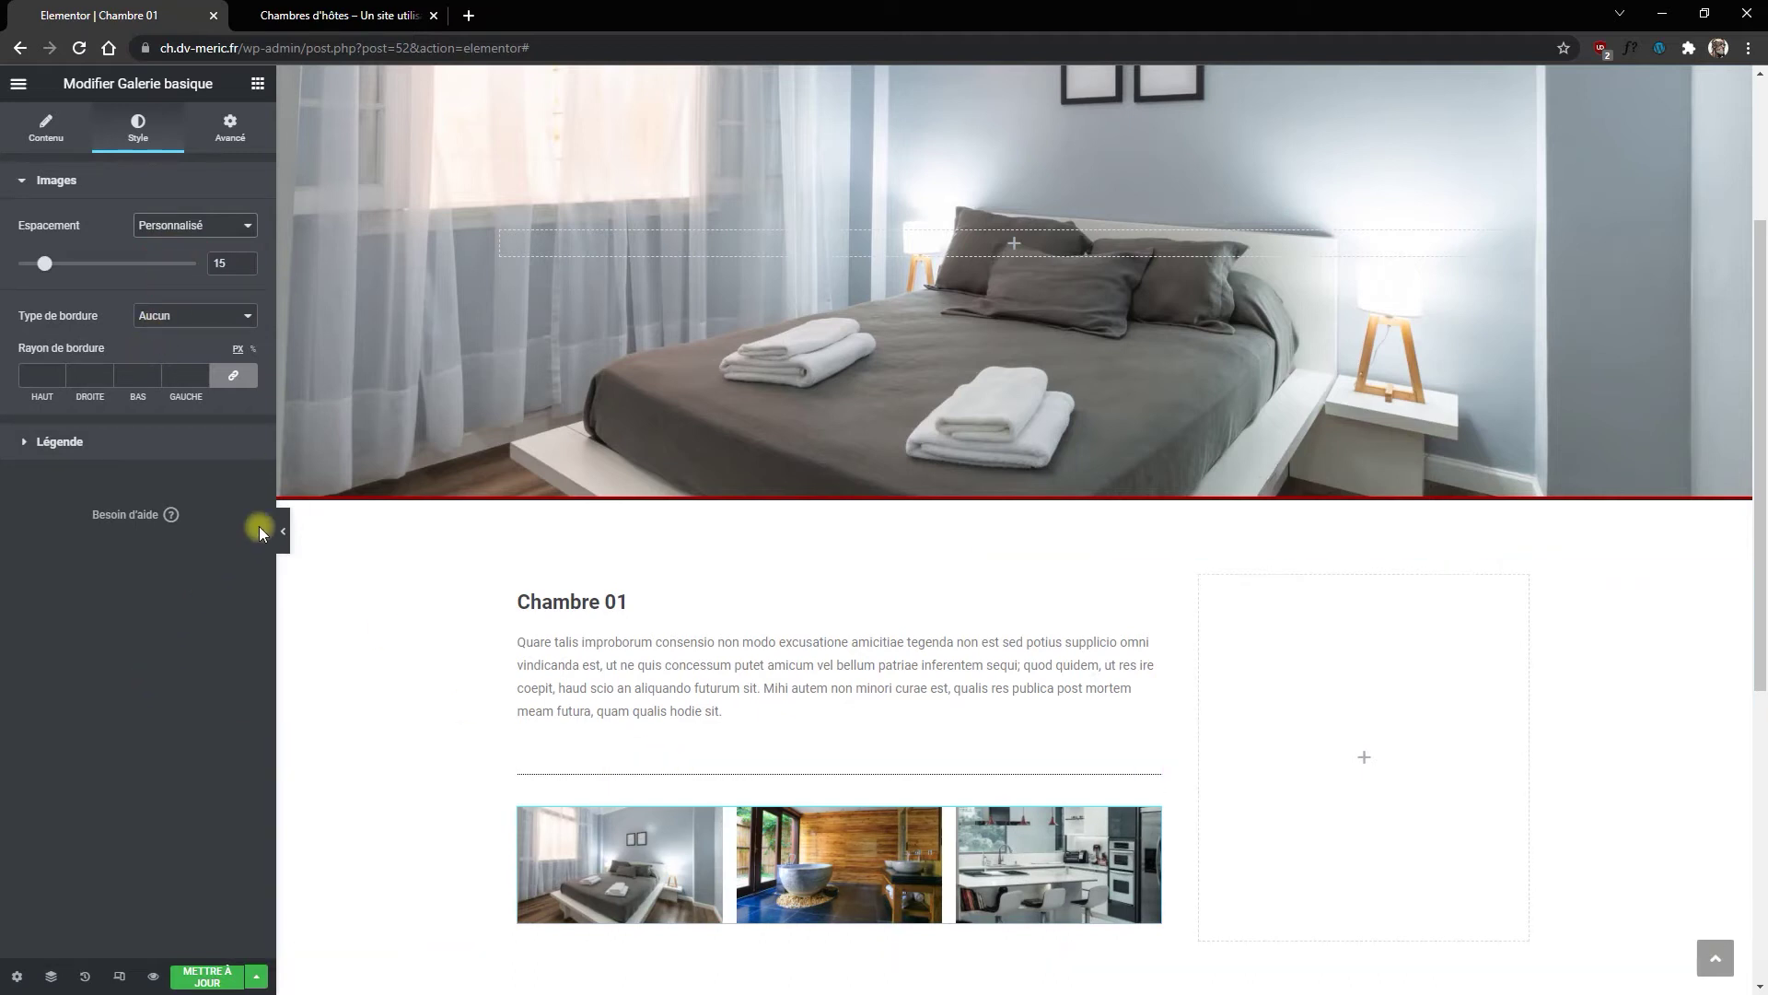
pyautogui.click(175, 322)
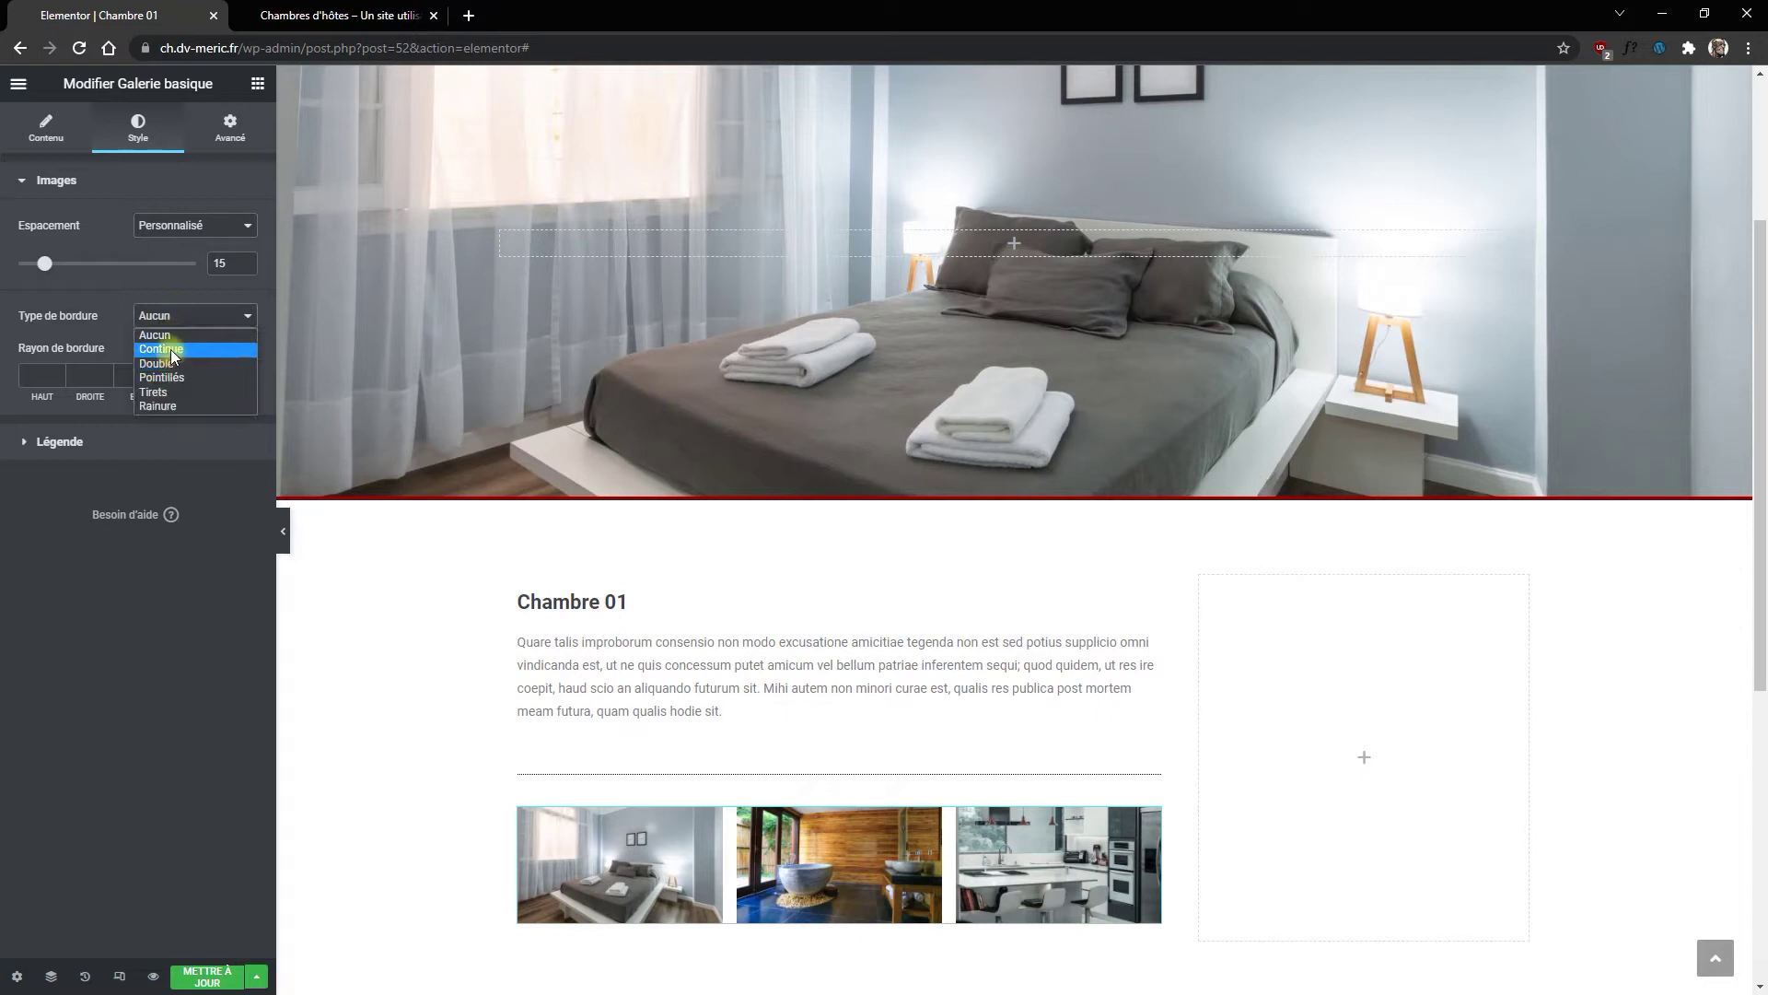
pyautogui.click(170, 350)
pyautogui.click(57, 375)
pyautogui.write('2')
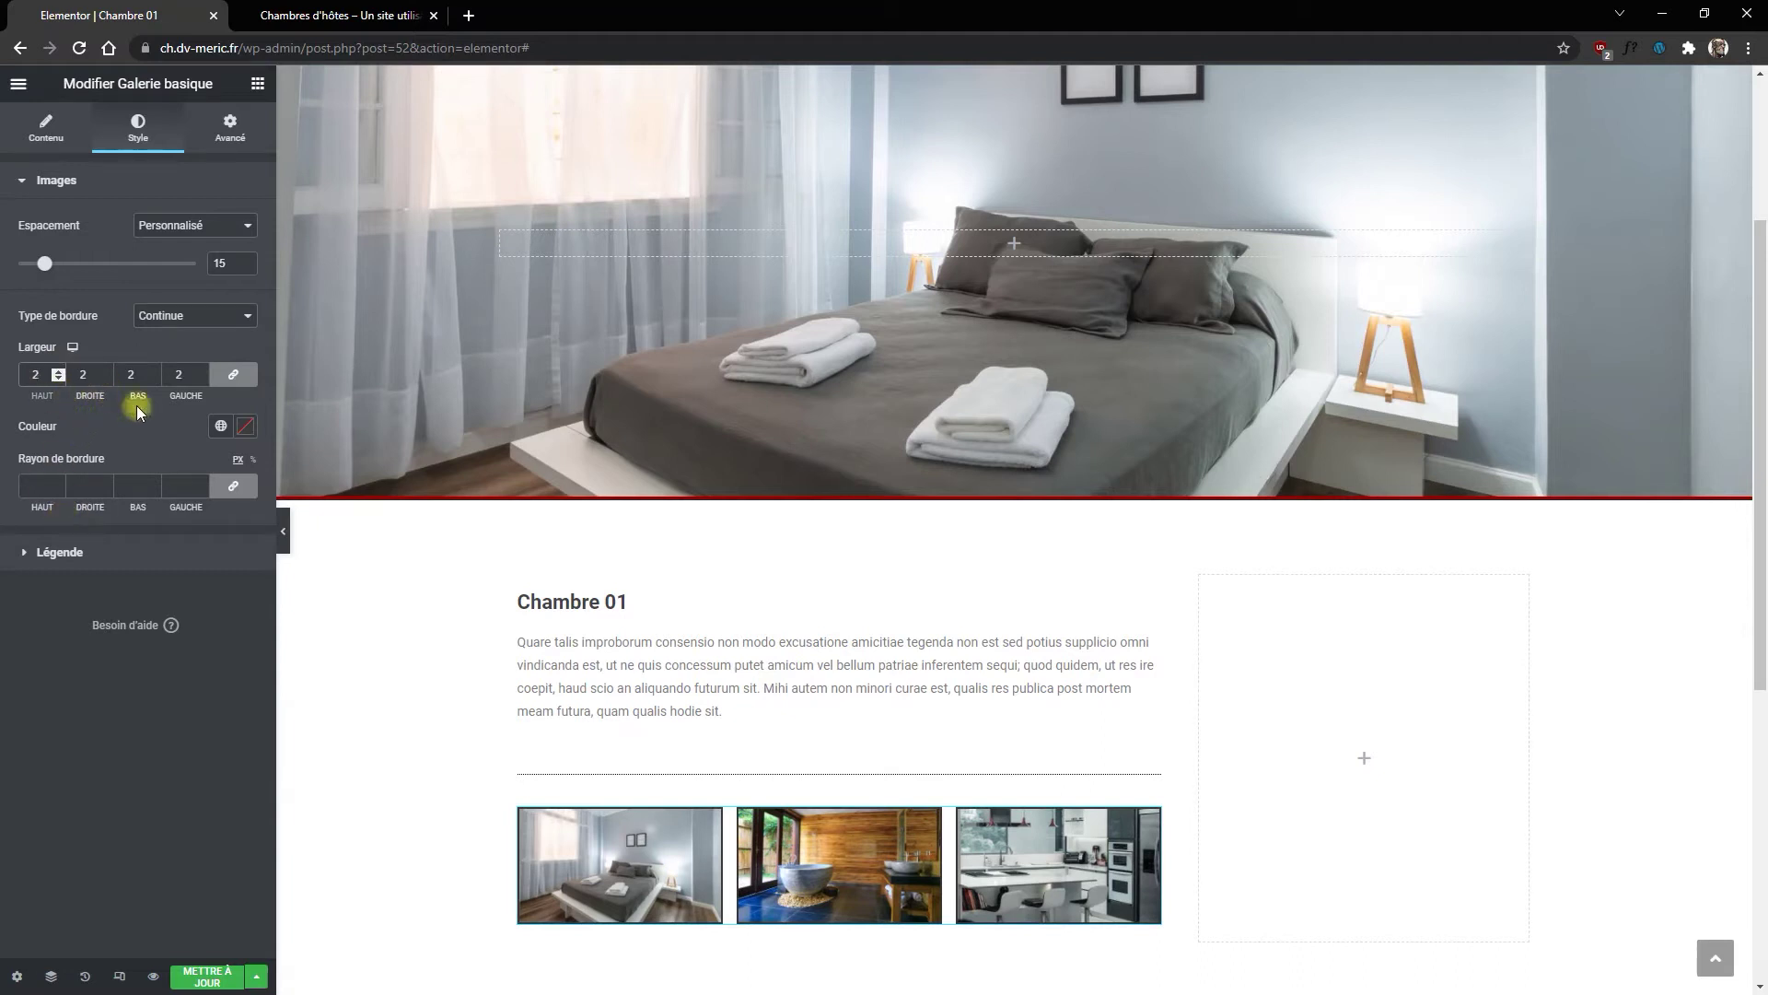
# Step: Round the image corners to radius 10, colour the borders orange, and save the page
pyautogui.click(195, 487)
pyautogui.write('1')
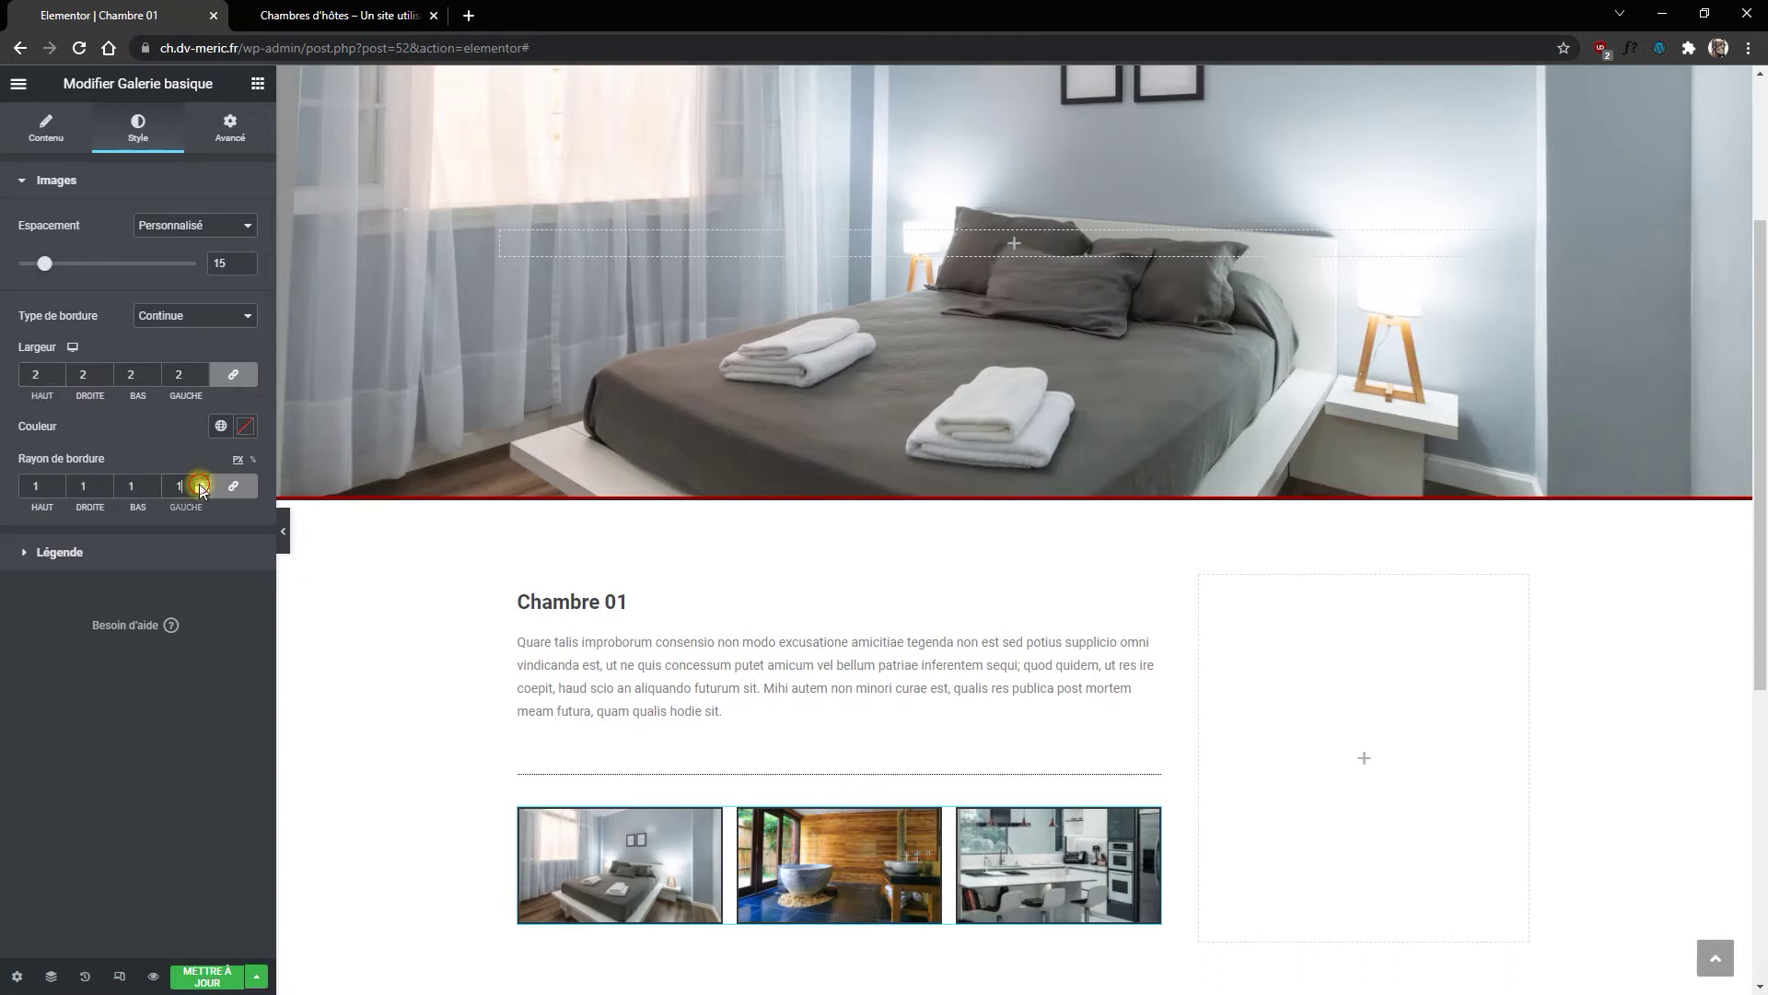
pyautogui.click(202, 484)
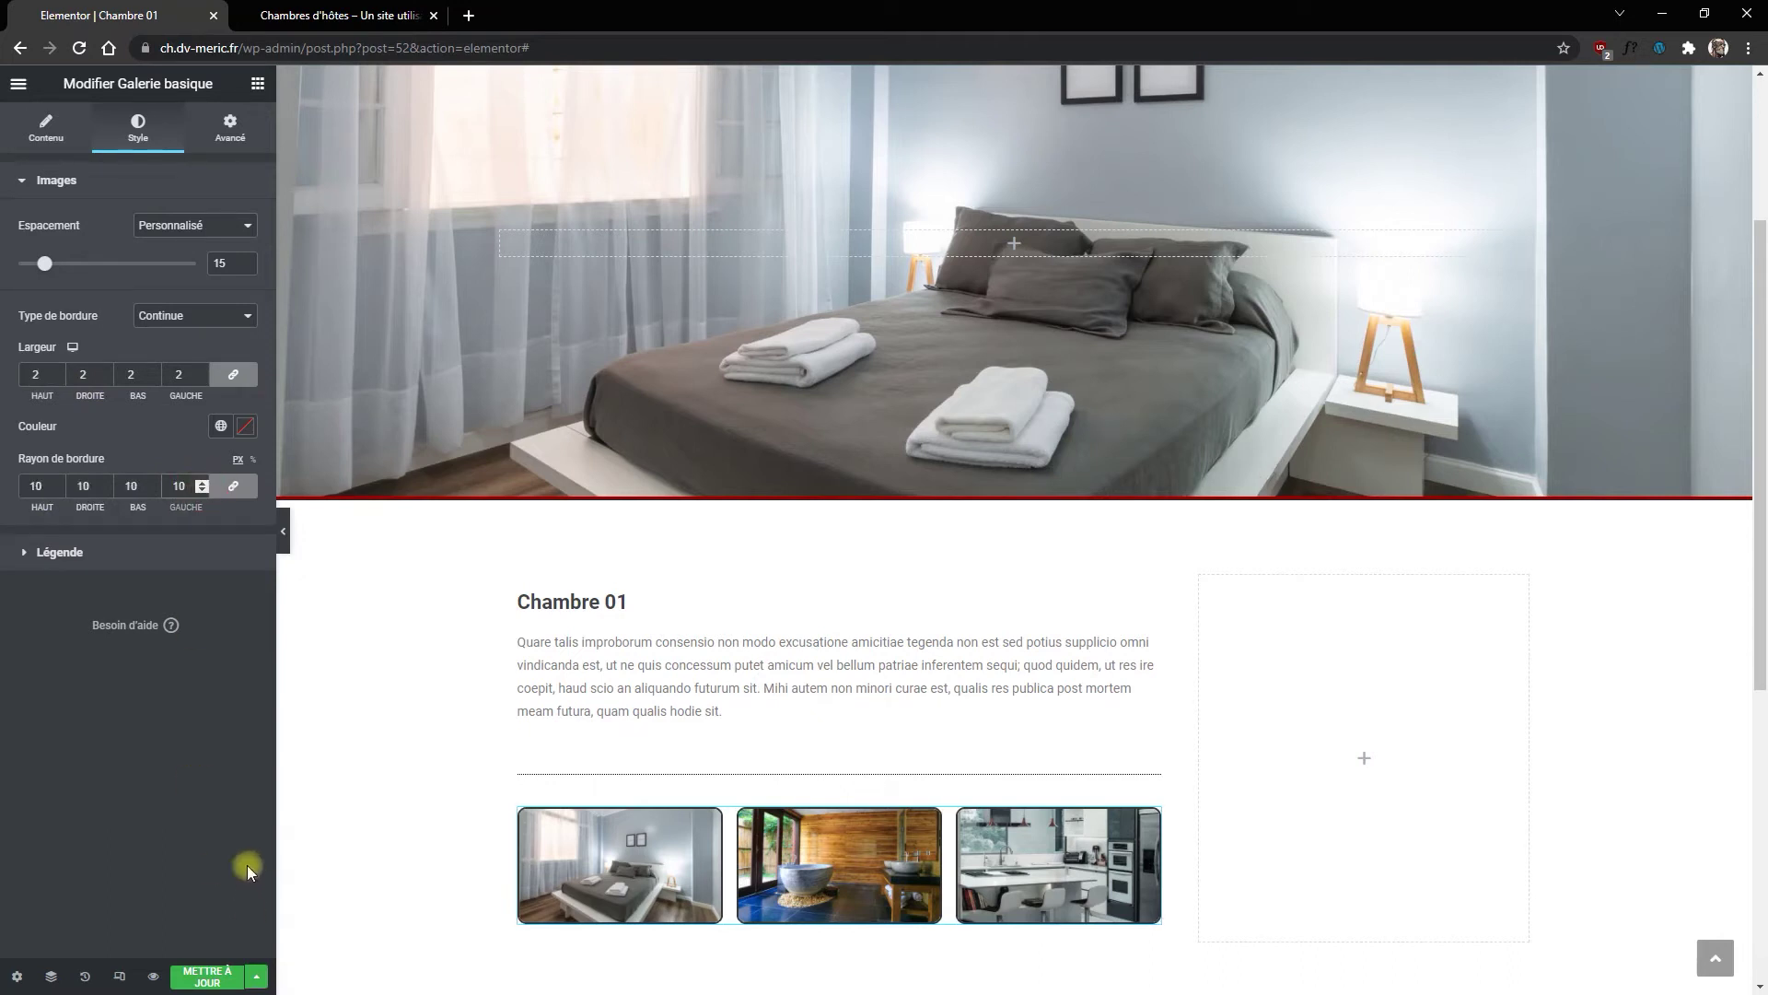
pyautogui.click(220, 425)
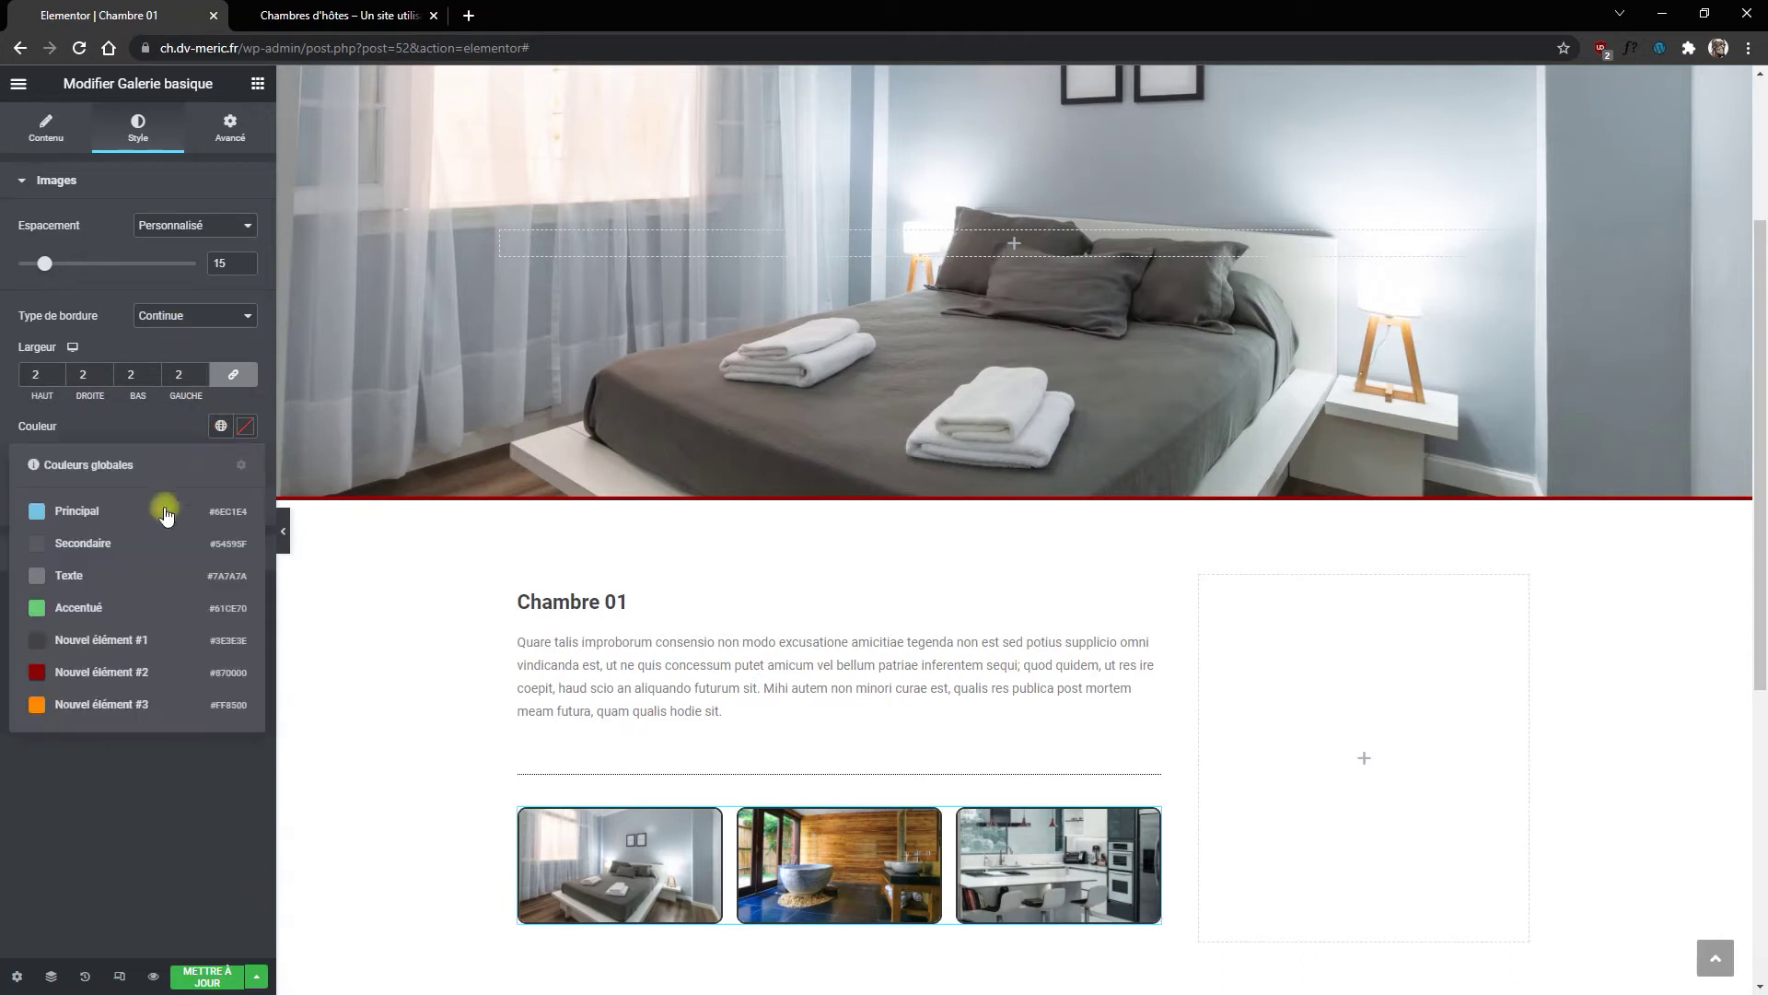
pyautogui.click(53, 705)
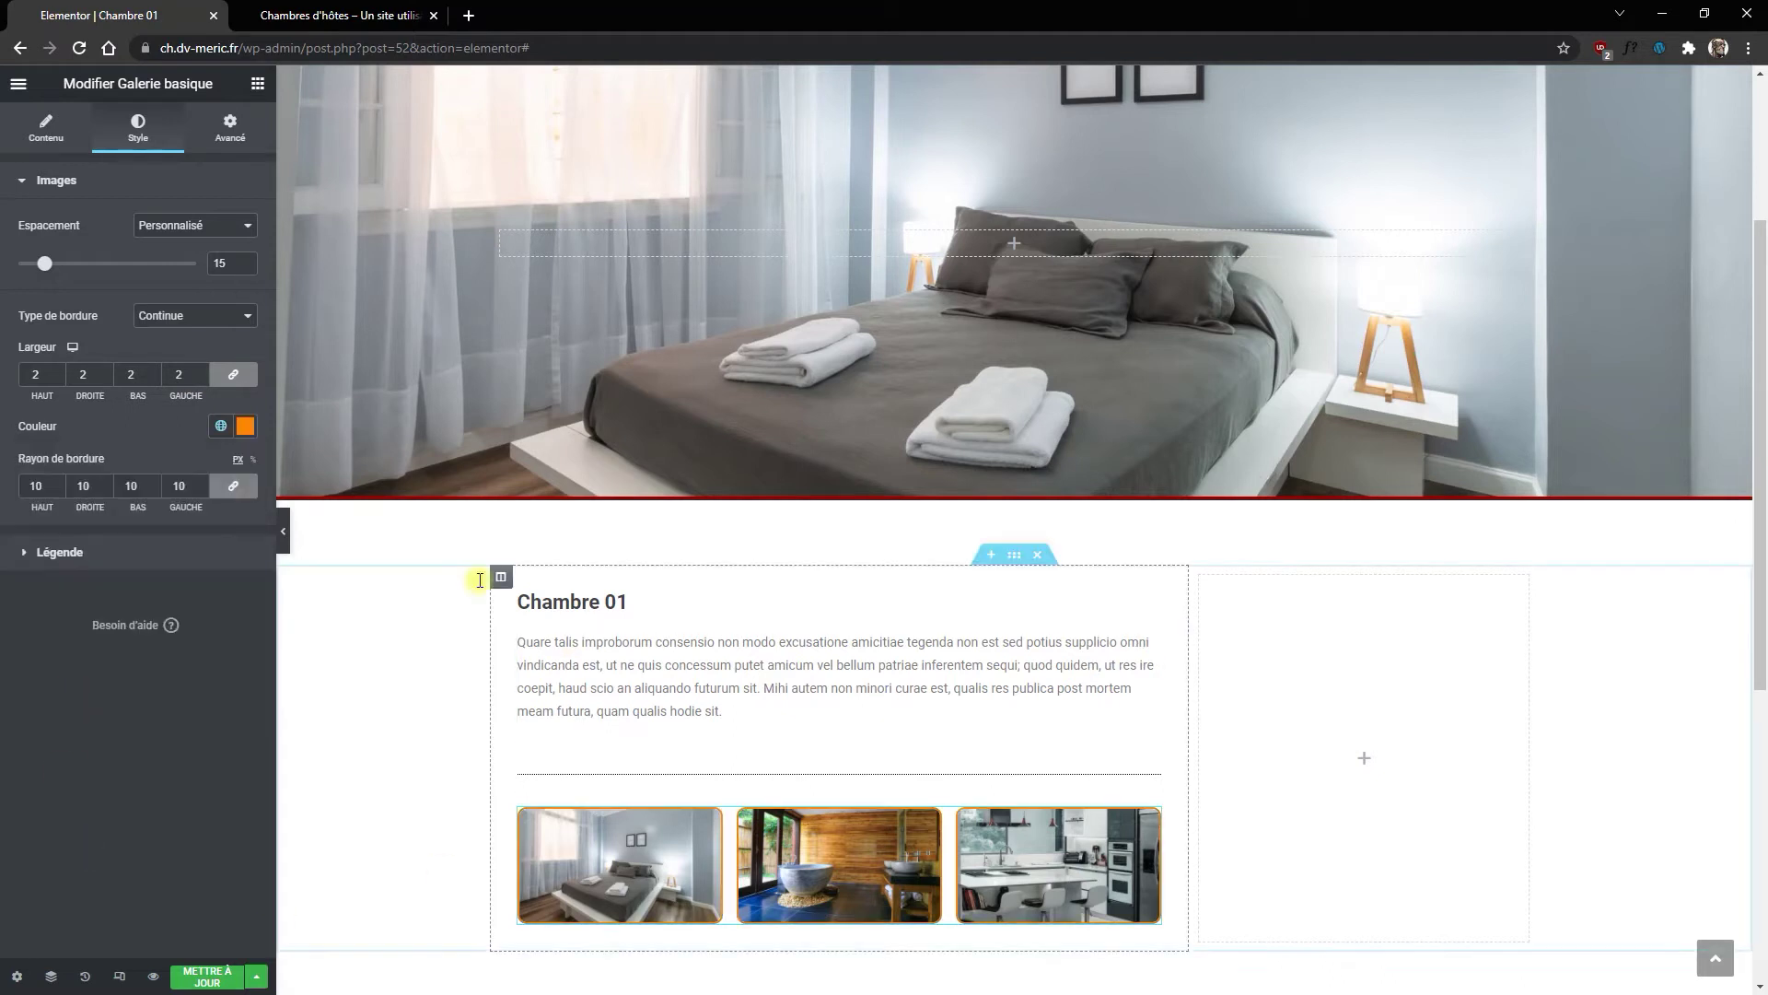
pyautogui.scroll(-2, 799, 796)
pyautogui.scroll(1, 589, 599)
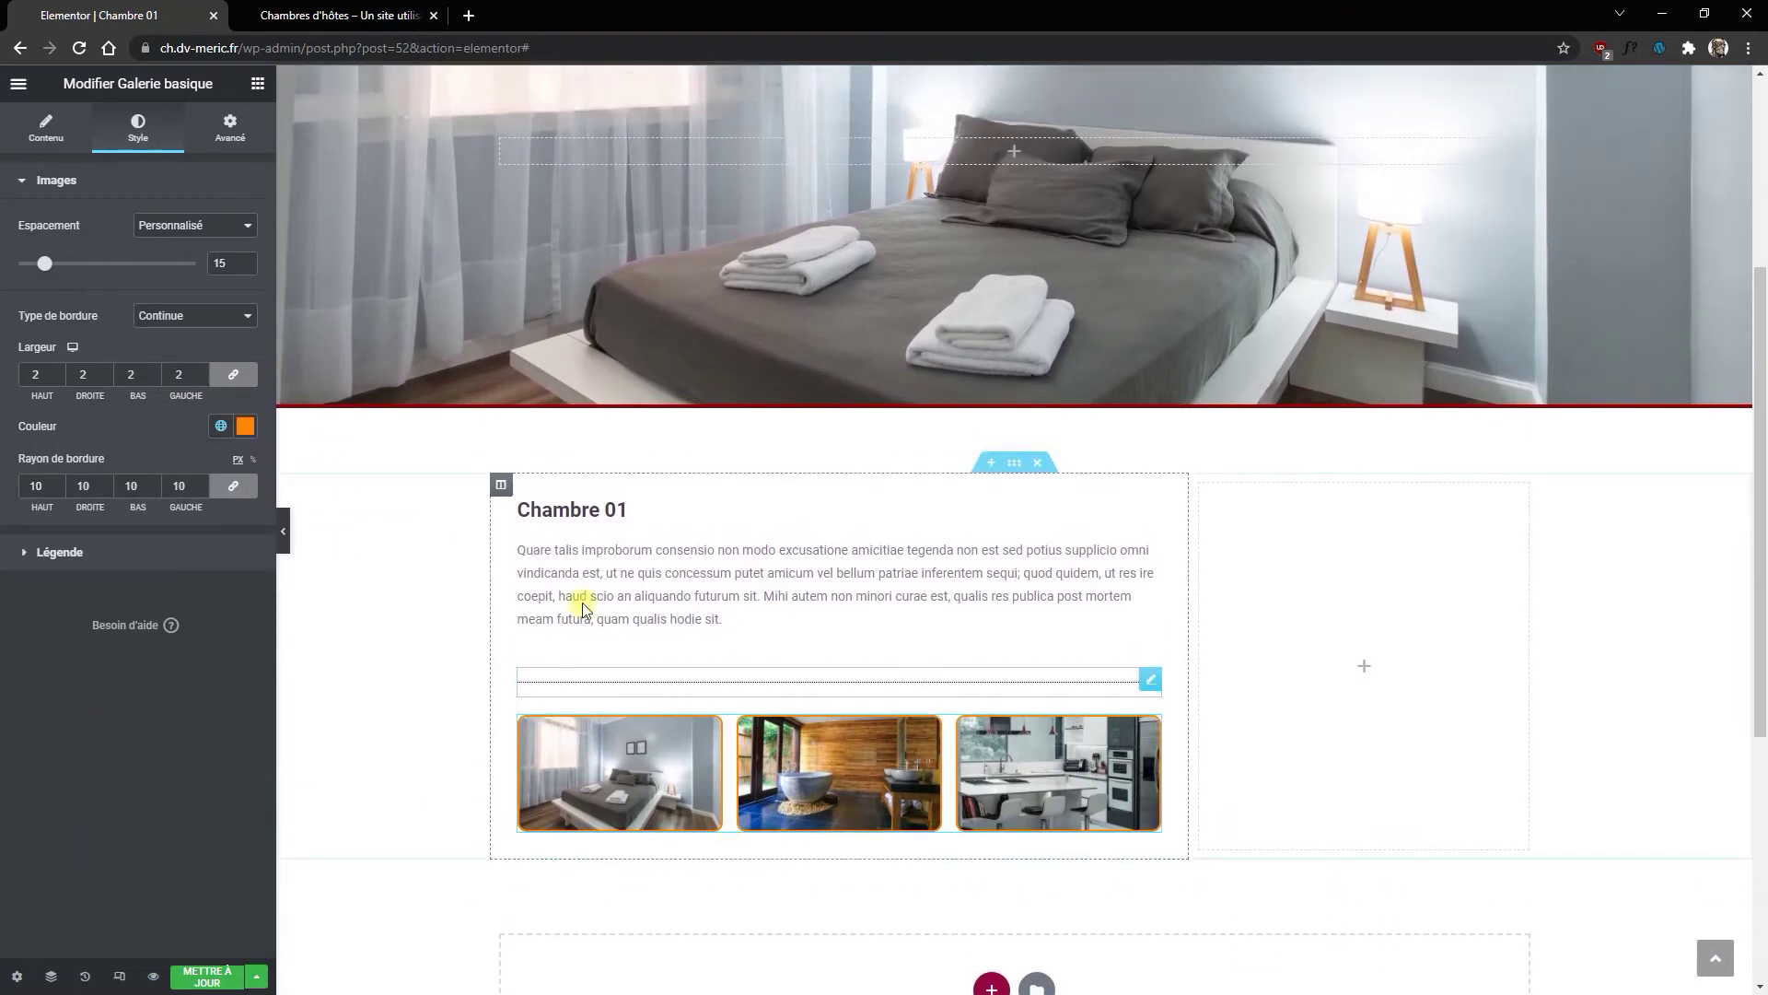
pyautogui.click(206, 975)
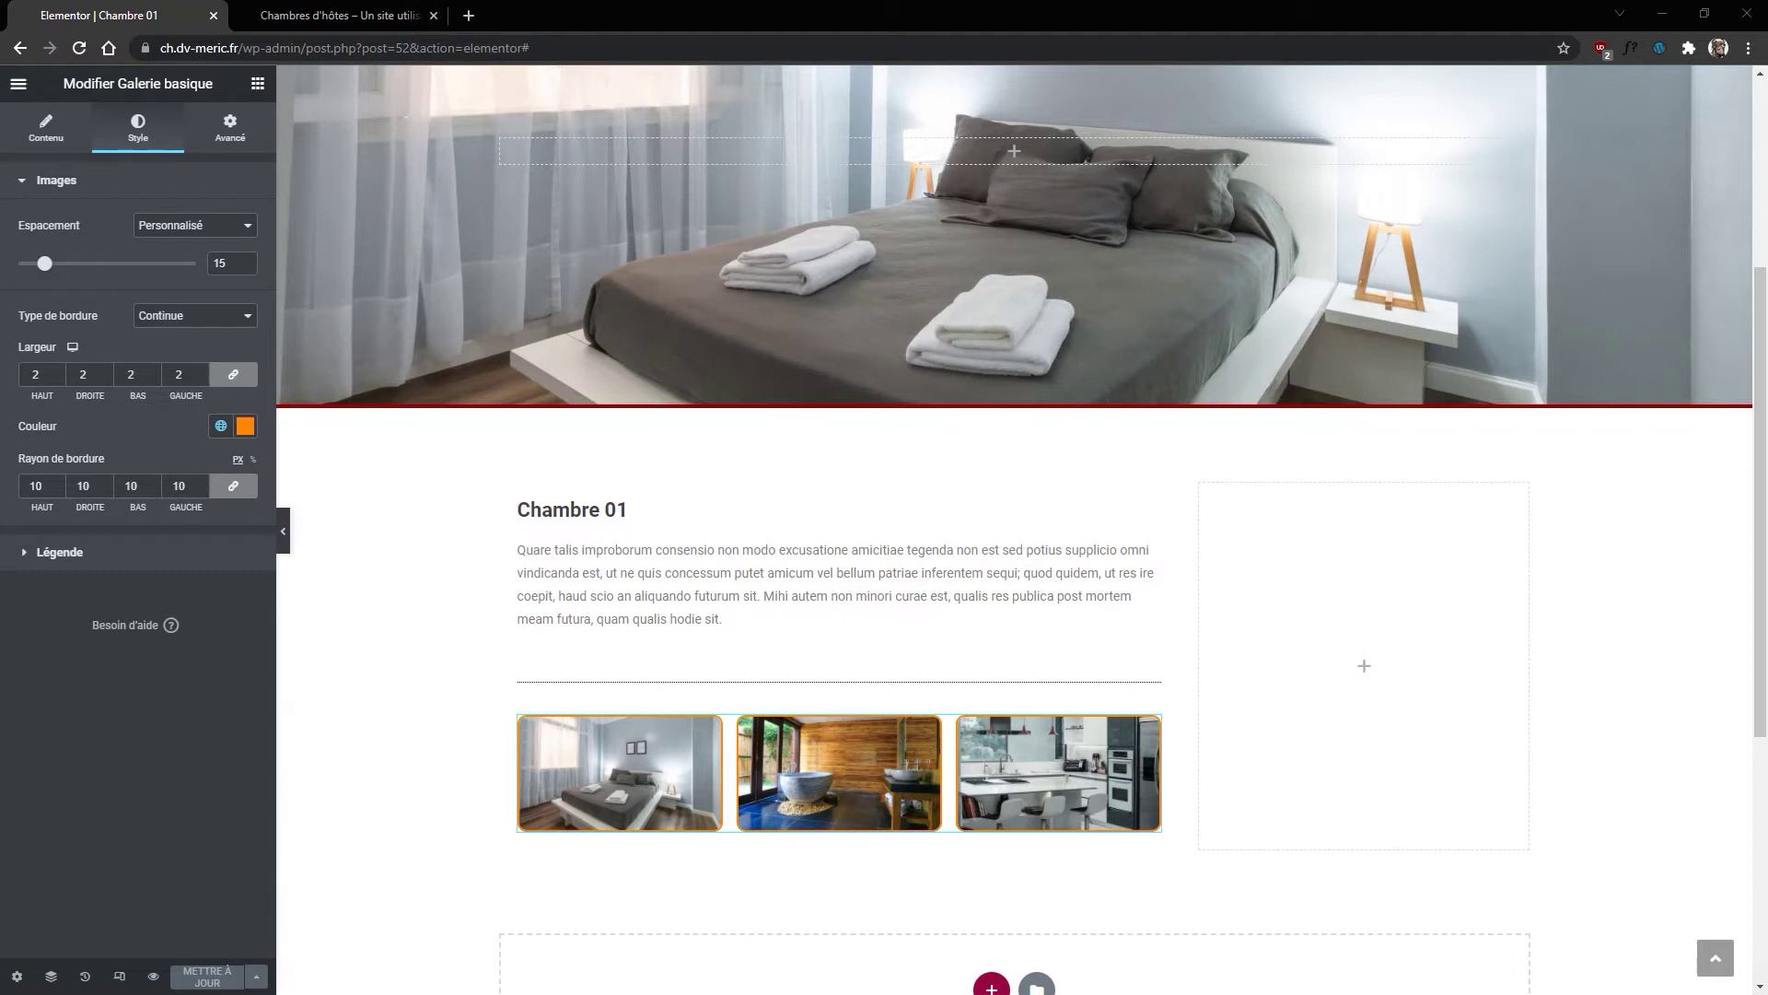
# Step: Add a text editor widget to the empty right column and paste the room details over the placeholder
pyautogui.click(259, 83)
pyautogui.moveTo(204, 345); pyautogui.dragTo(1327, 525)
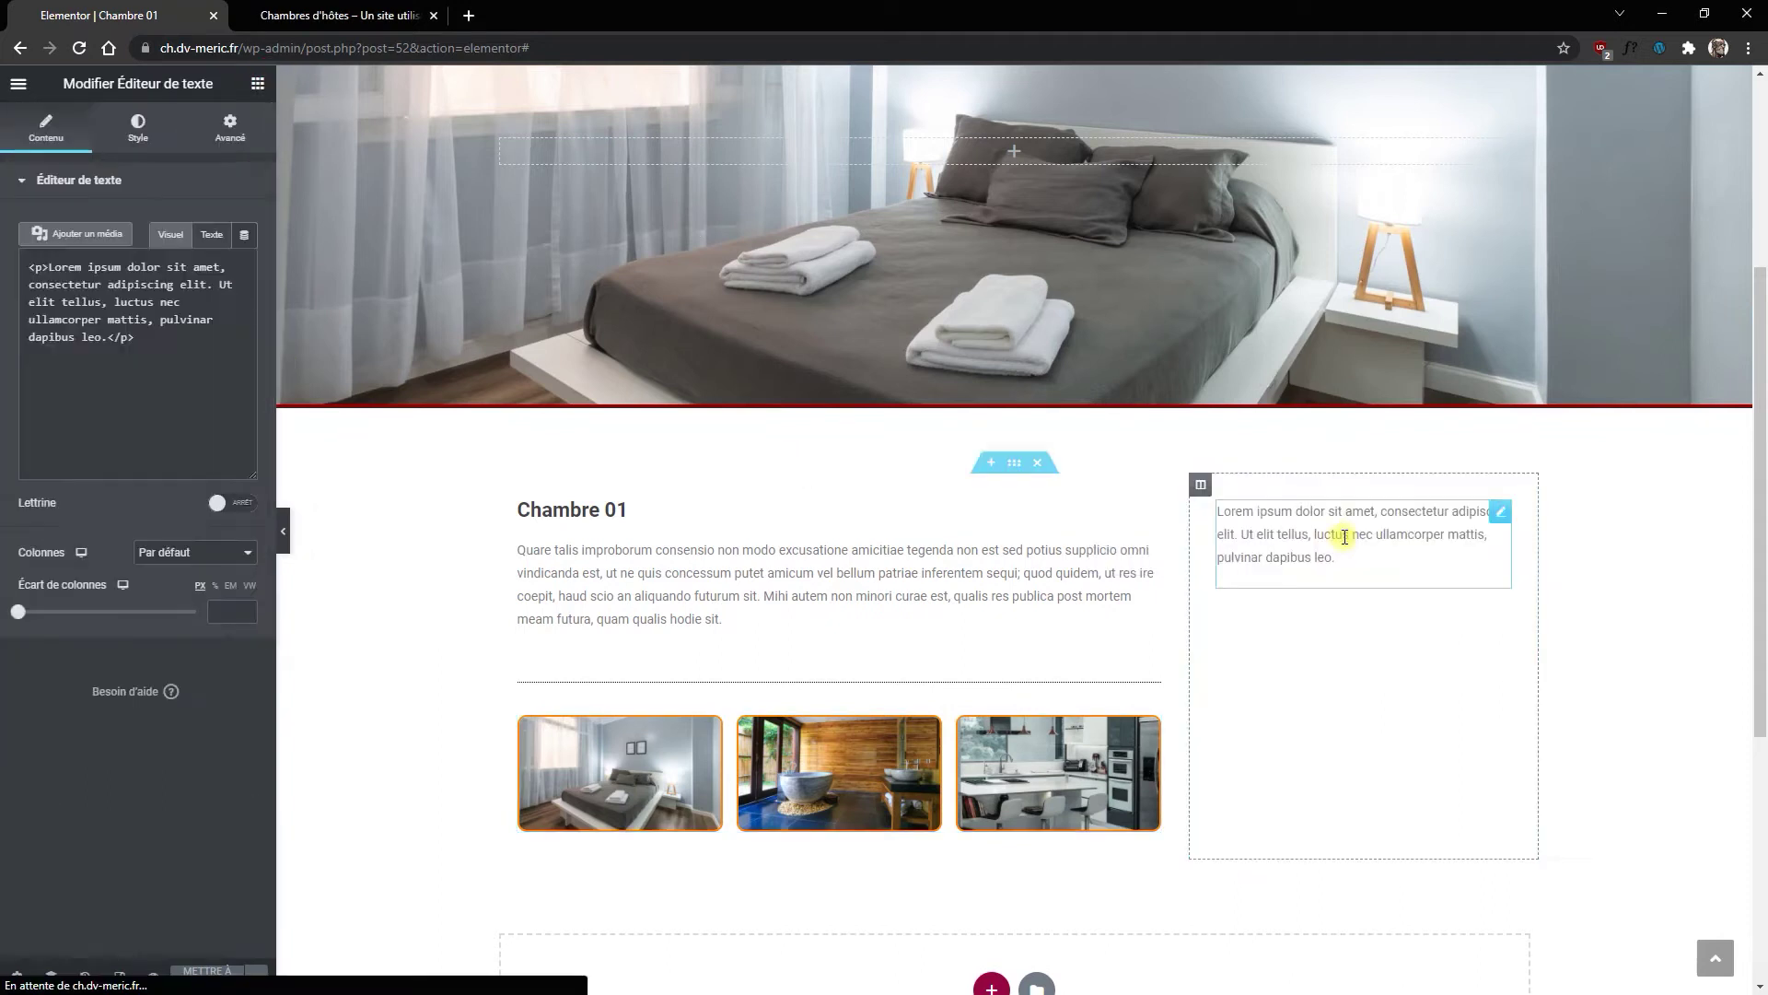
pyautogui.moveTo(230, 476); pyautogui.dragTo(11, 362)
pyautogui.write('Superficie : 20 m² Type de lit : 1 grand lit double Nombre de personnes maximum : 2 Le tarif comprend le petit-déjeuner Supplément lit de bébé + 5€ Arrivée possible jusqu’à 22h00 Départ avant 12h00')
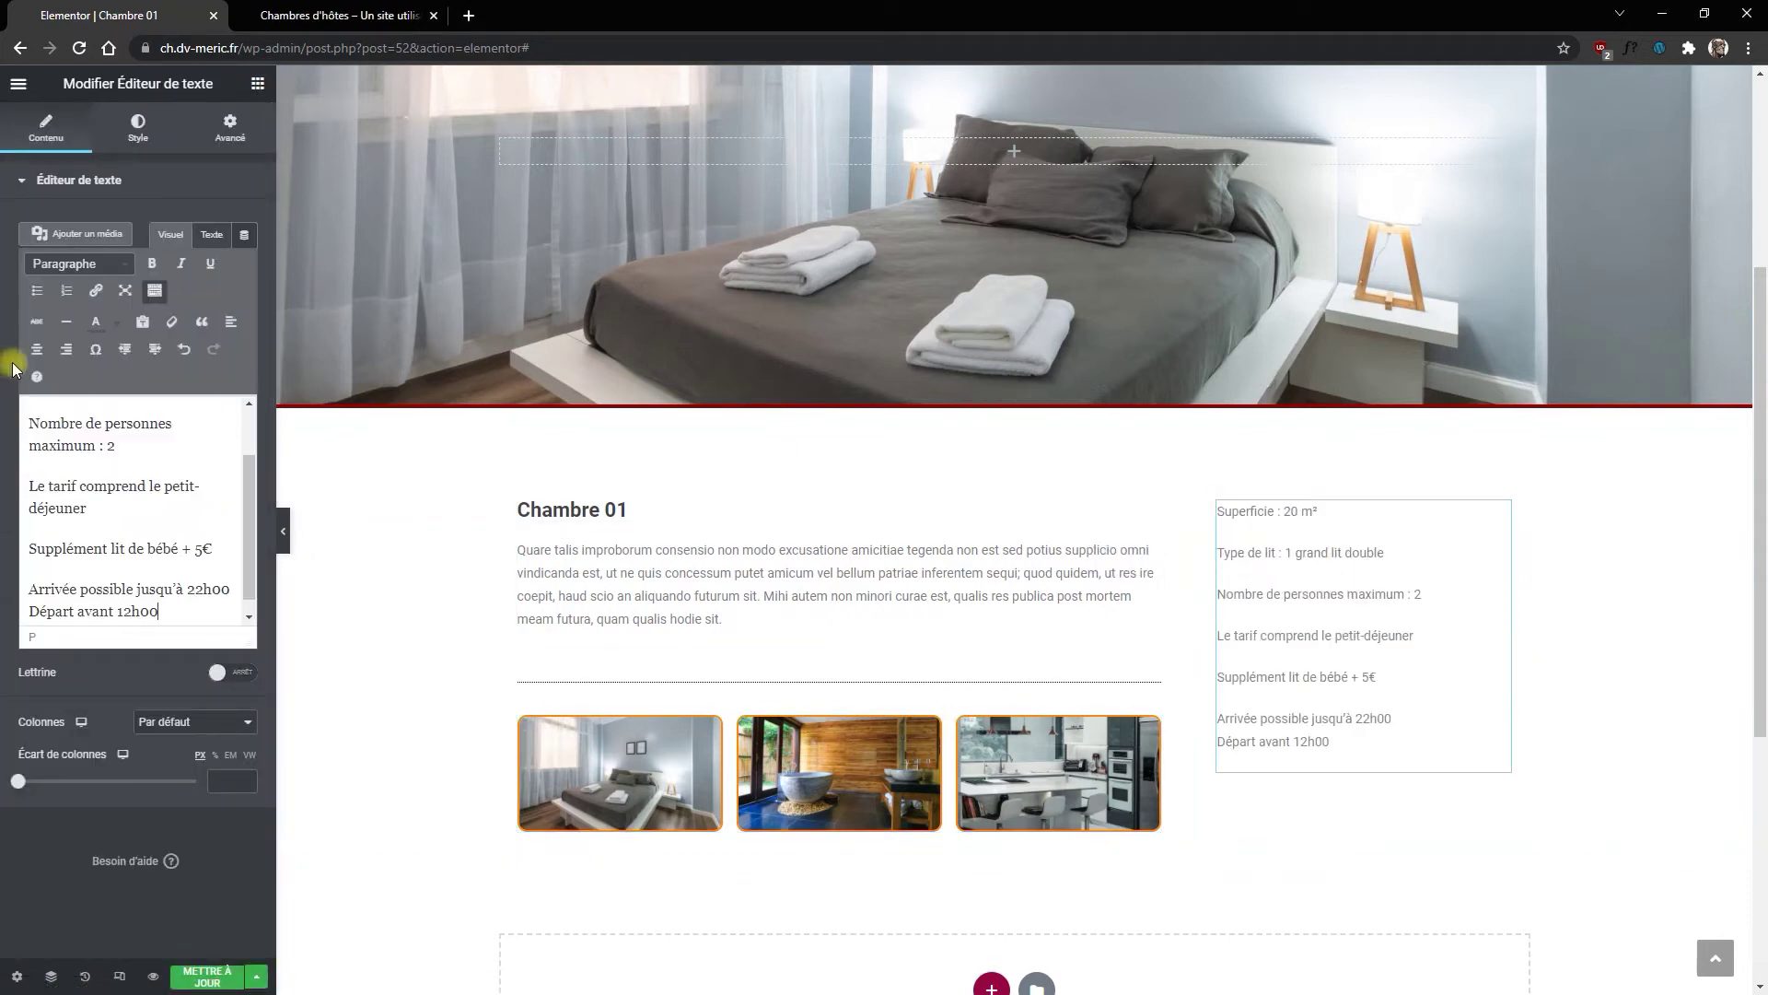
# Step: Bold the Superficie, Type de lit and Nombre de personnes maximum labels
pyautogui.click(94, 425)
pyautogui.scroll(2, 203, 431)
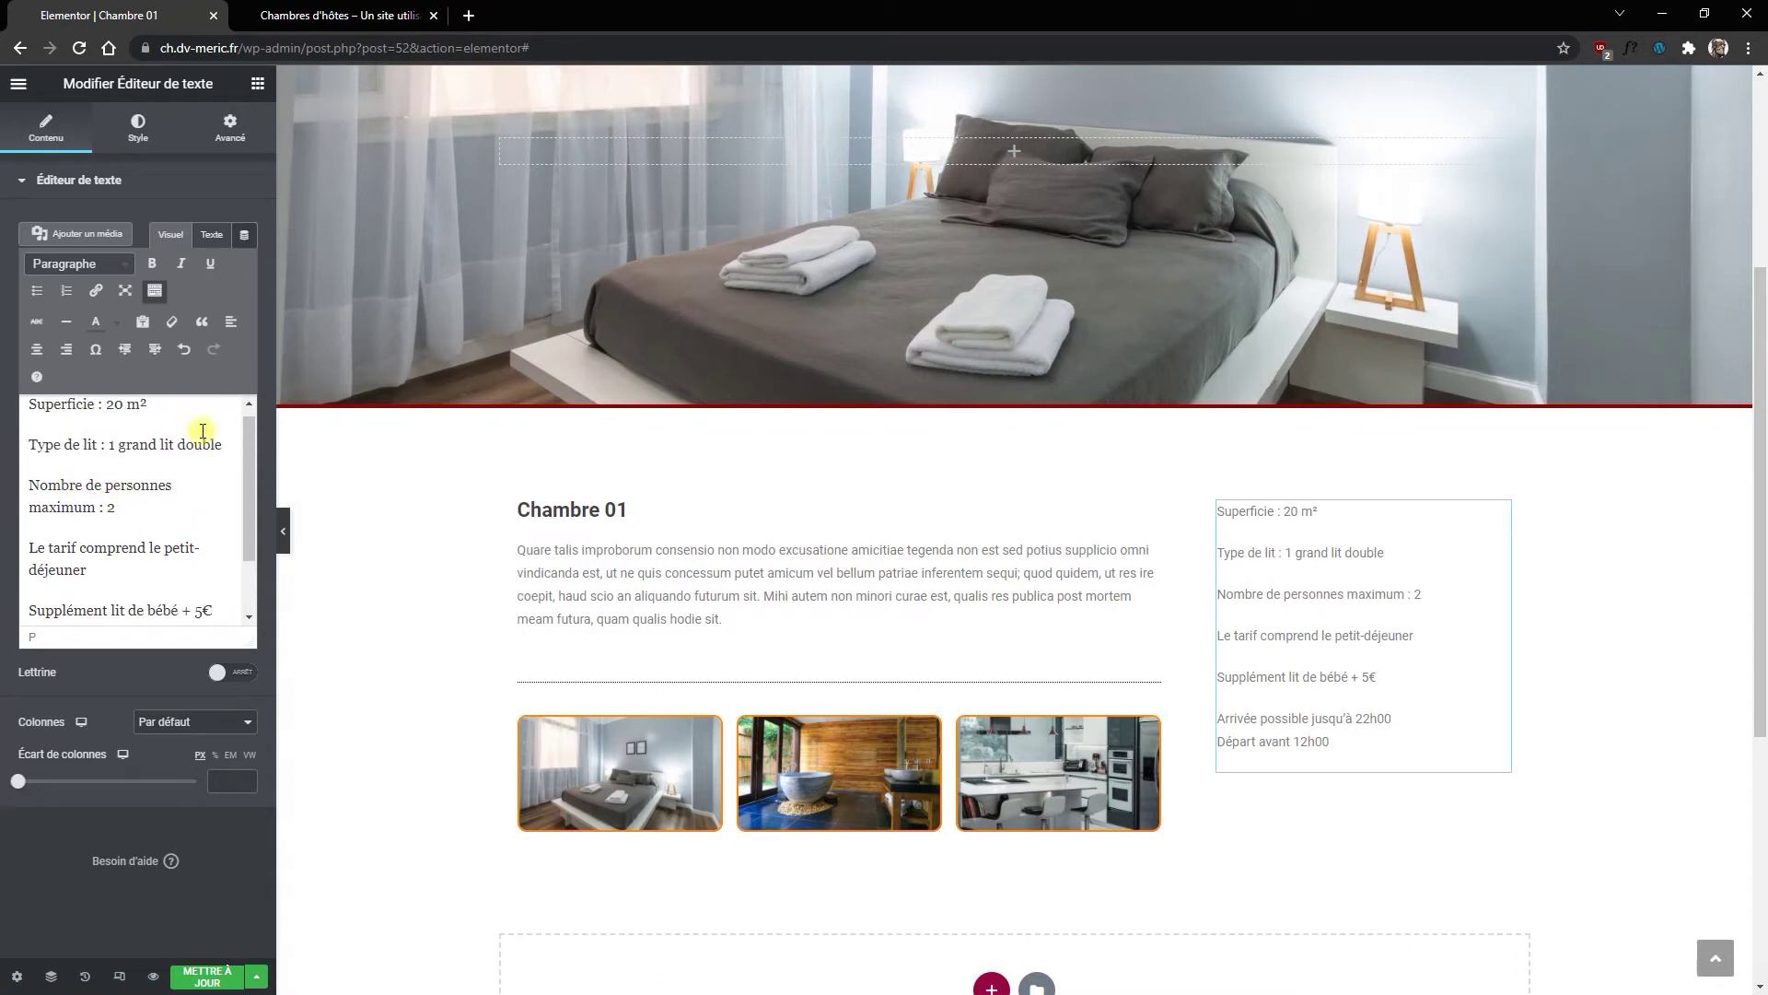
pyautogui.hotkey('shift', 'Home')
pyautogui.click(155, 265)
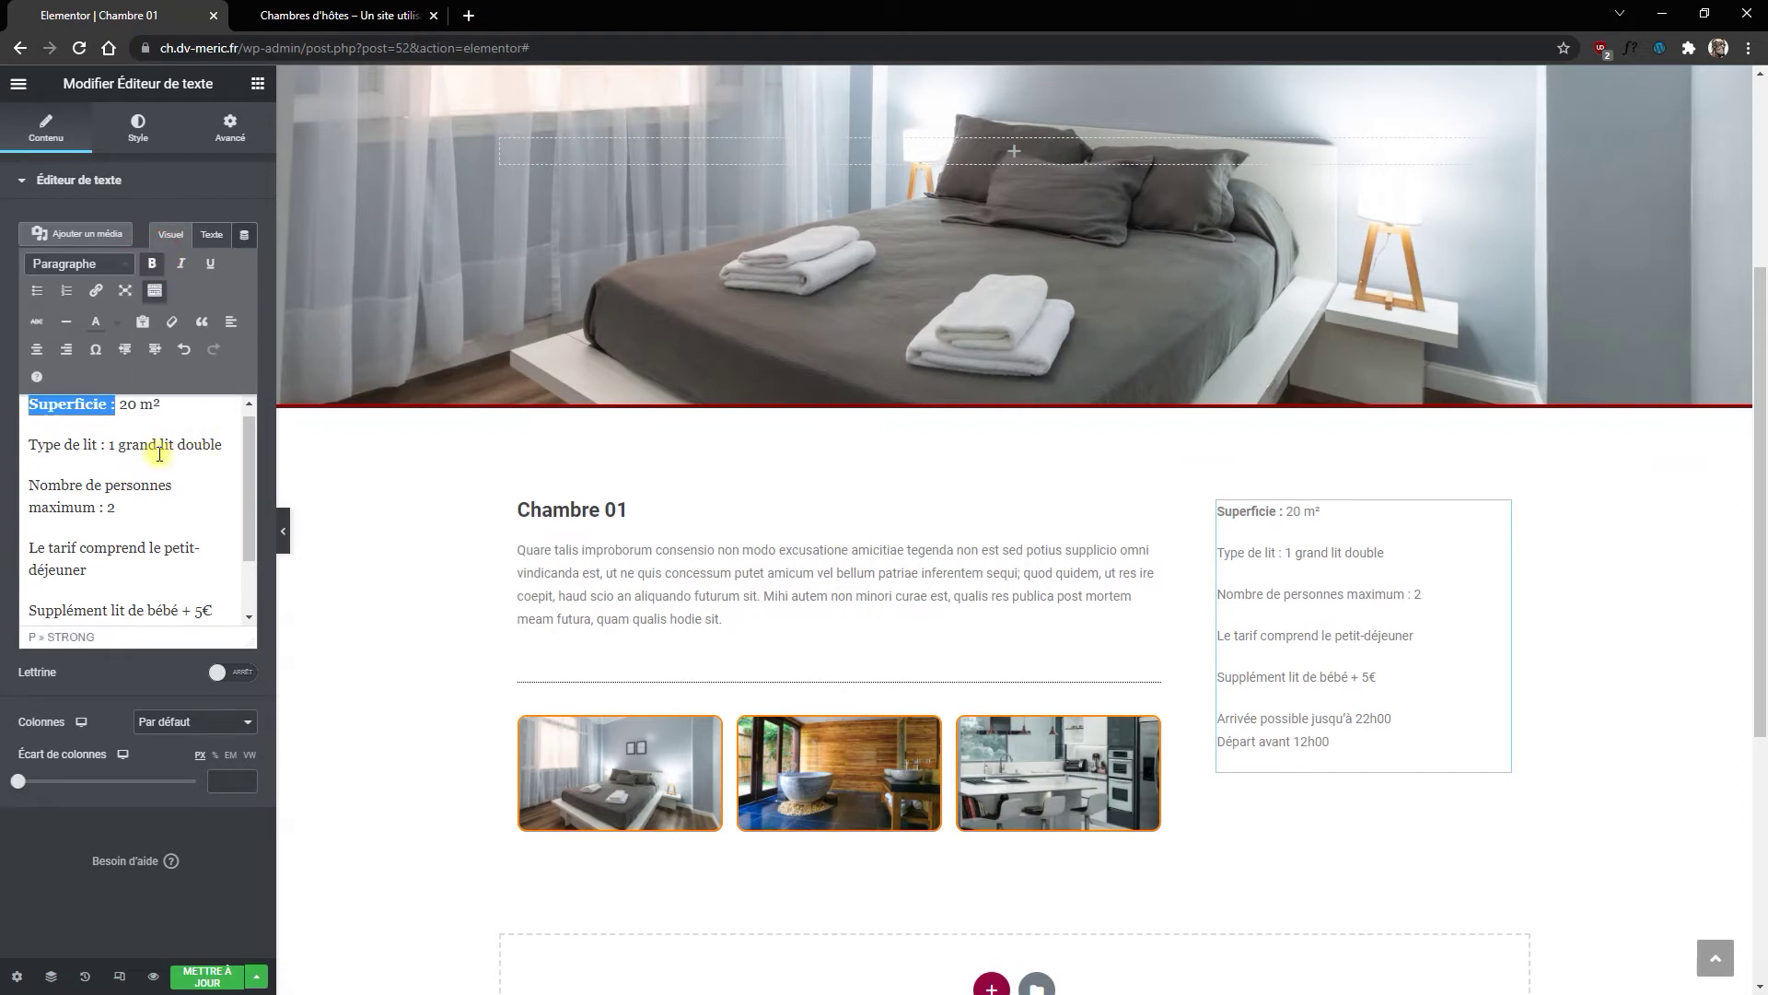
pyautogui.click(106, 446)
pyautogui.hotkey('shift', 'Home')
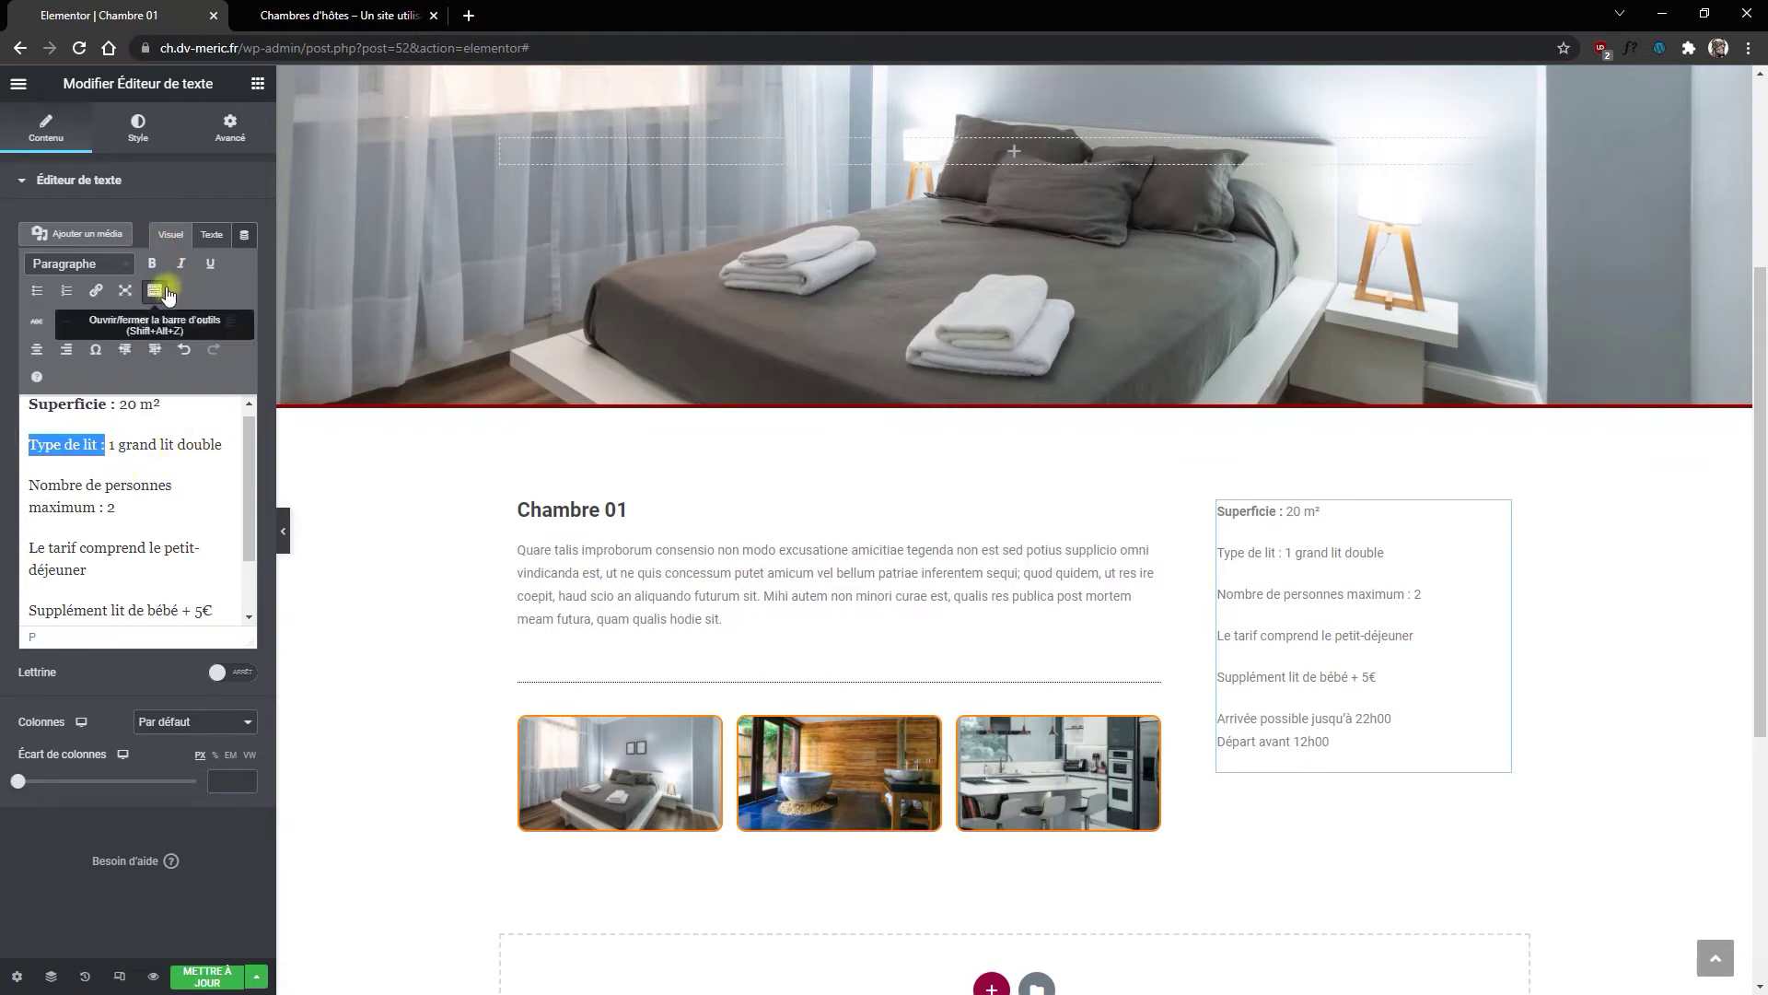
pyautogui.click(152, 264)
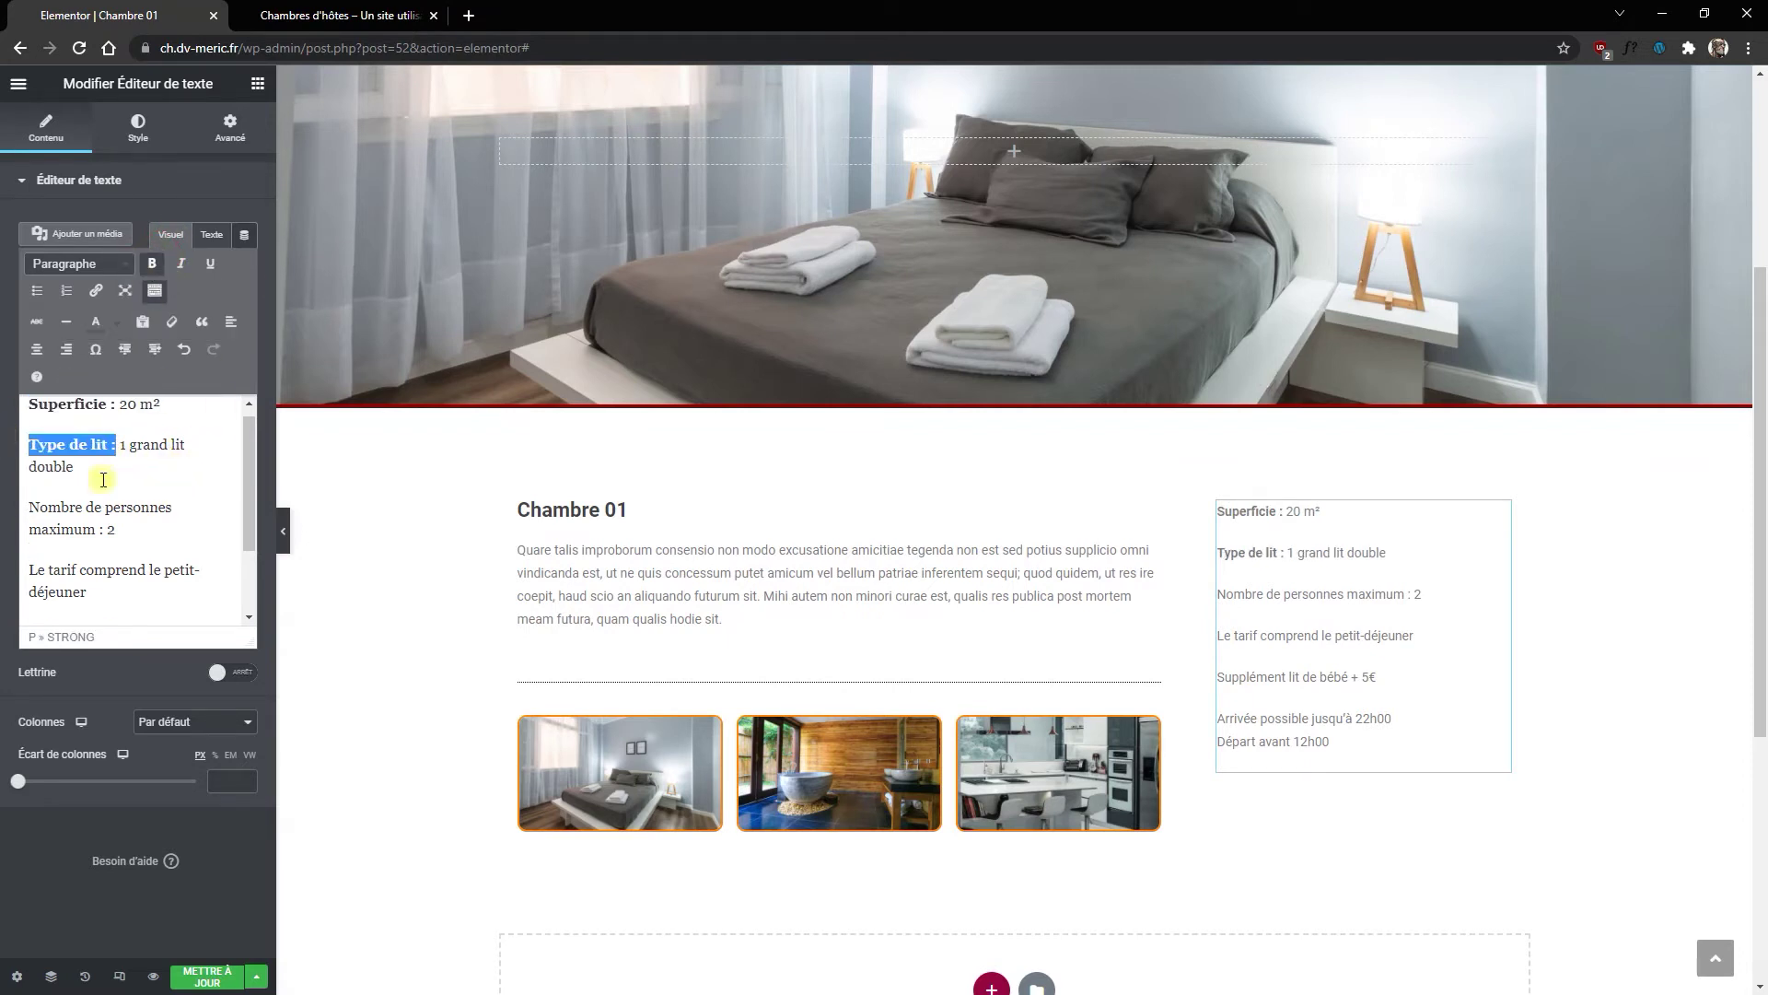
pyautogui.click(108, 531)
pyautogui.hotkey('shift', 'Home')
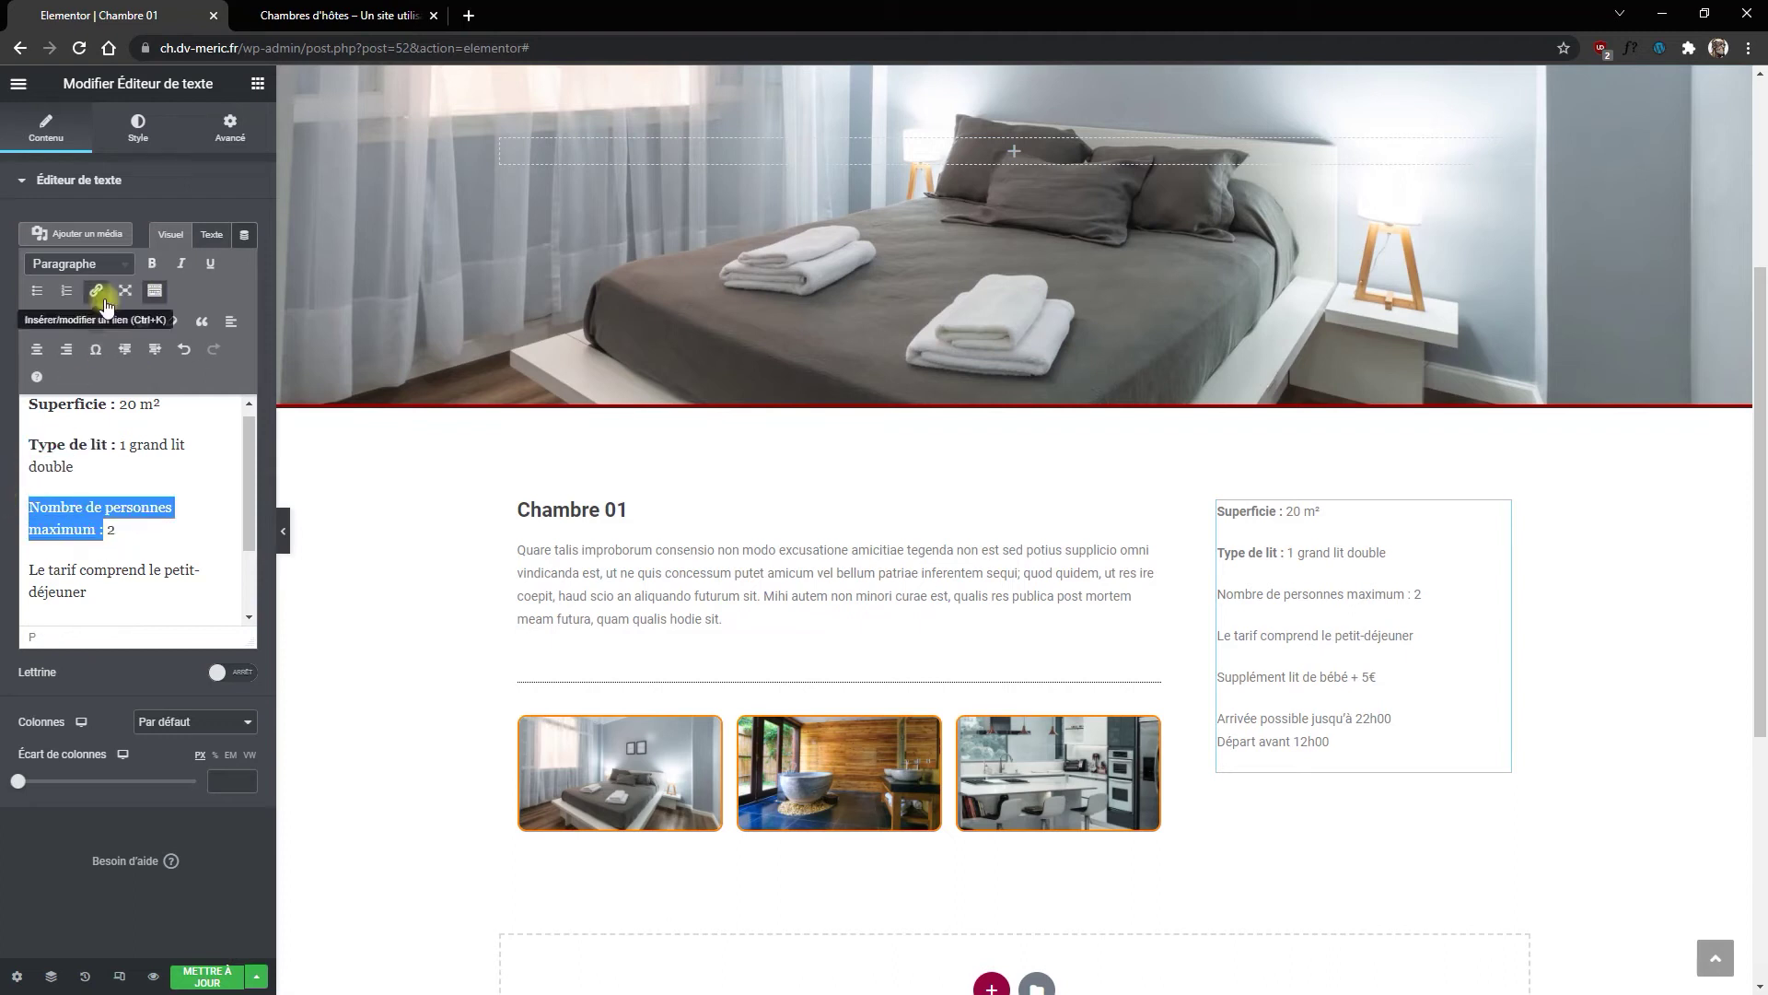
pyautogui.click(152, 263)
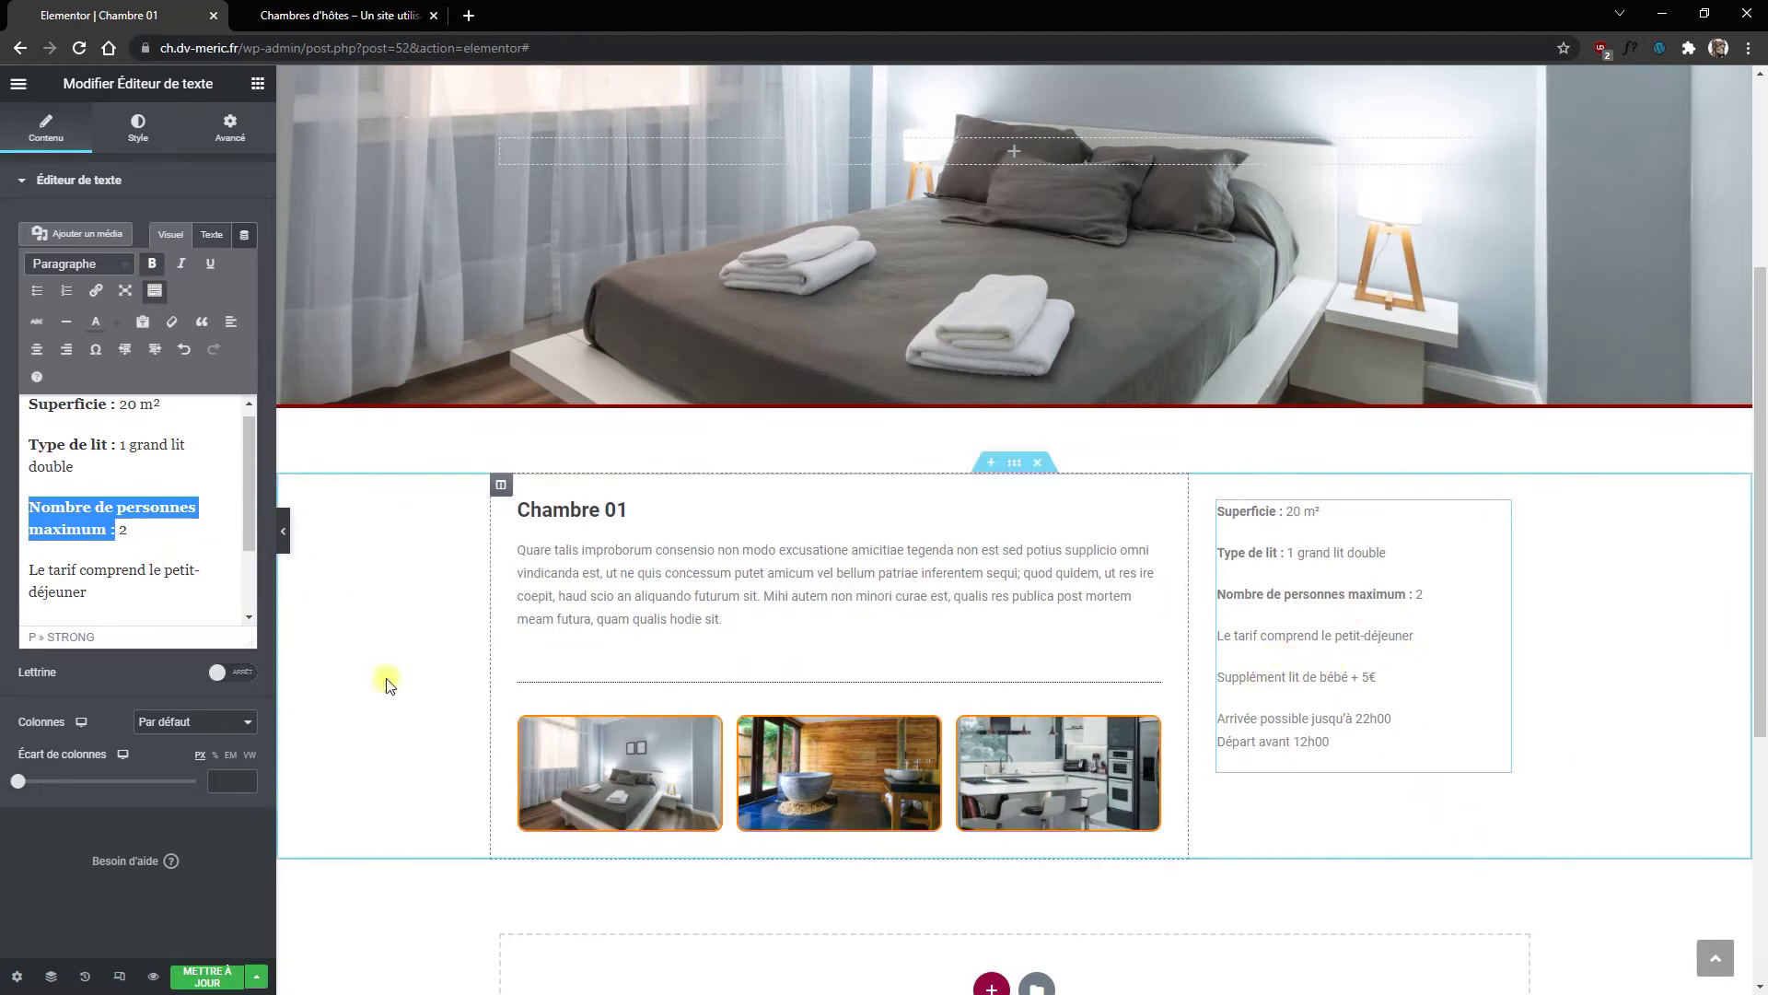
pyautogui.scroll(-2, 158, 553)
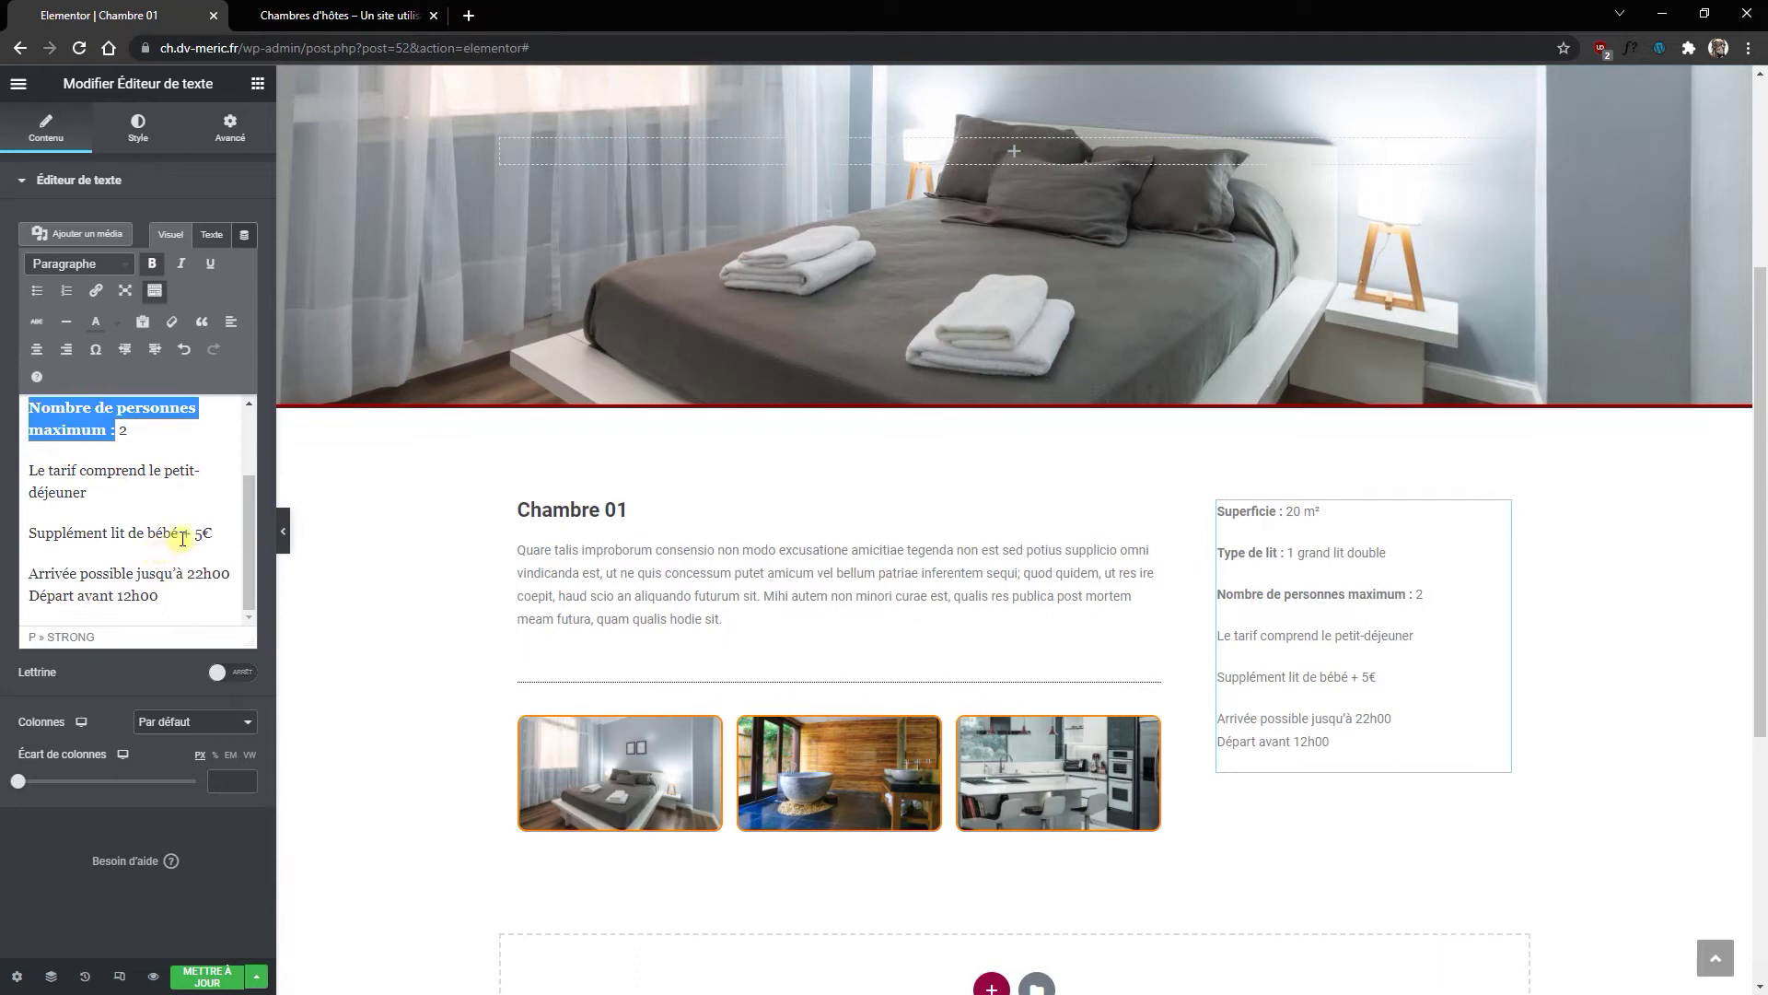
pyautogui.click(156, 573)
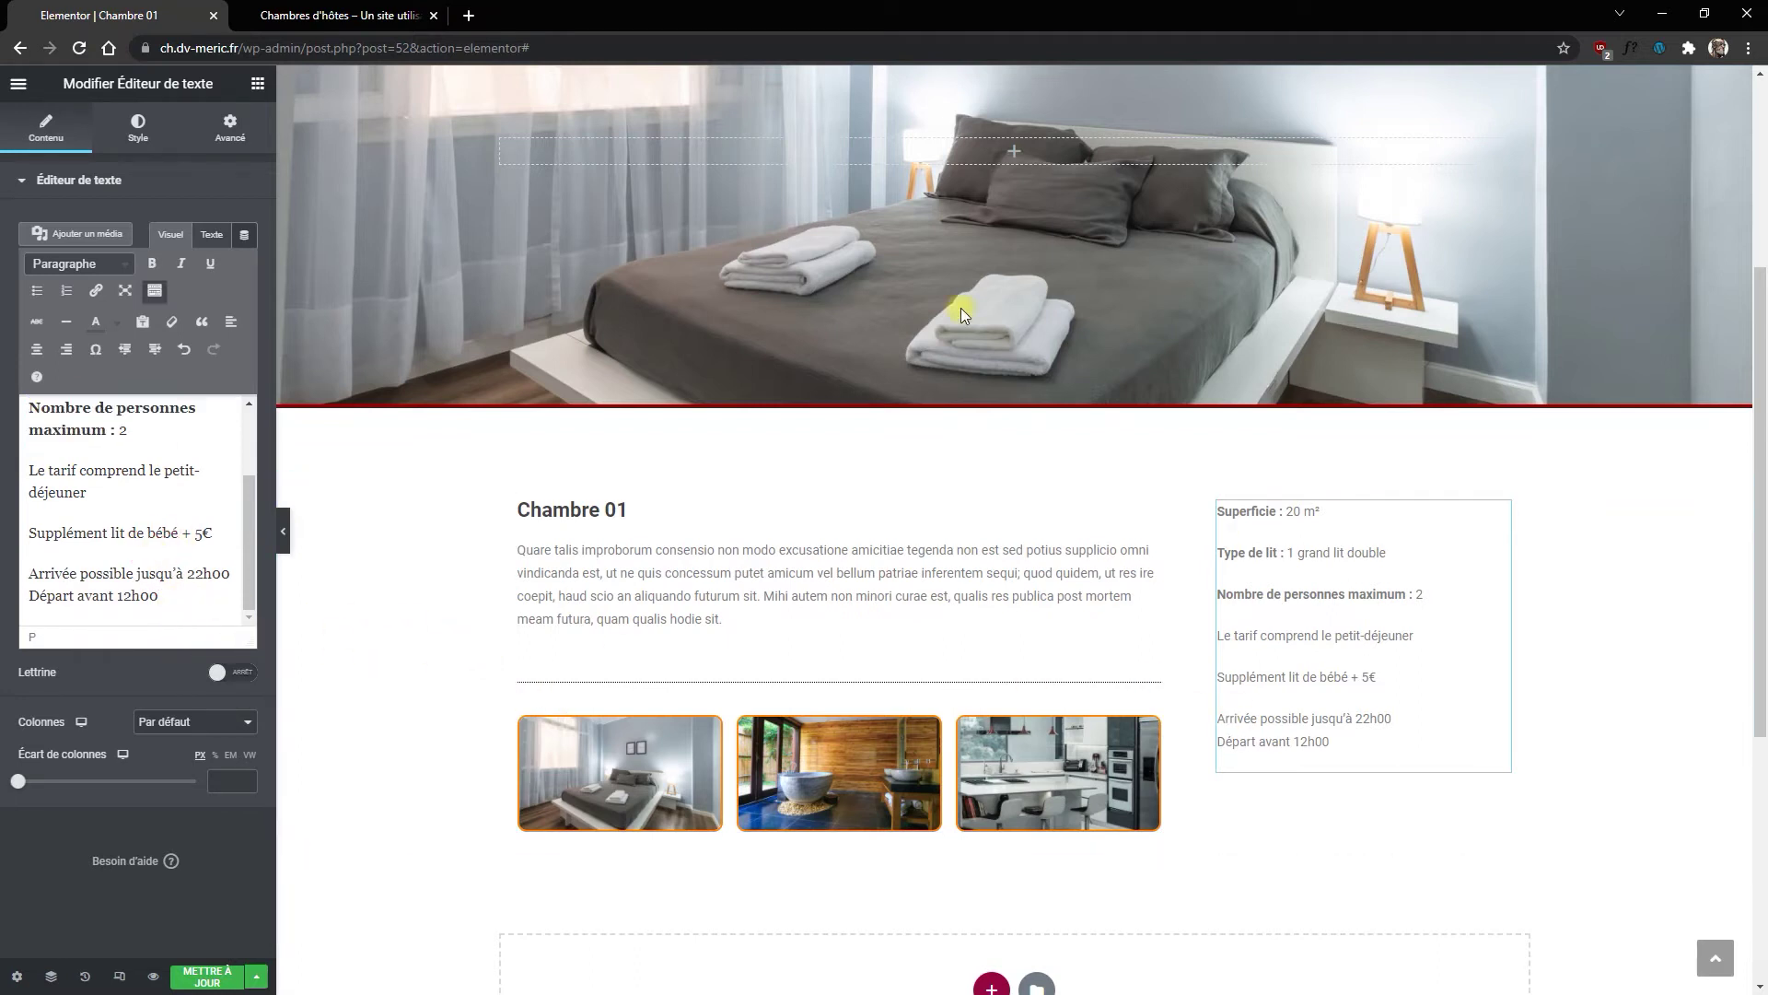
# Step: Add a separator under the room details with width 80 and the dotted (Pointillés) style
pyautogui.click(257, 84)
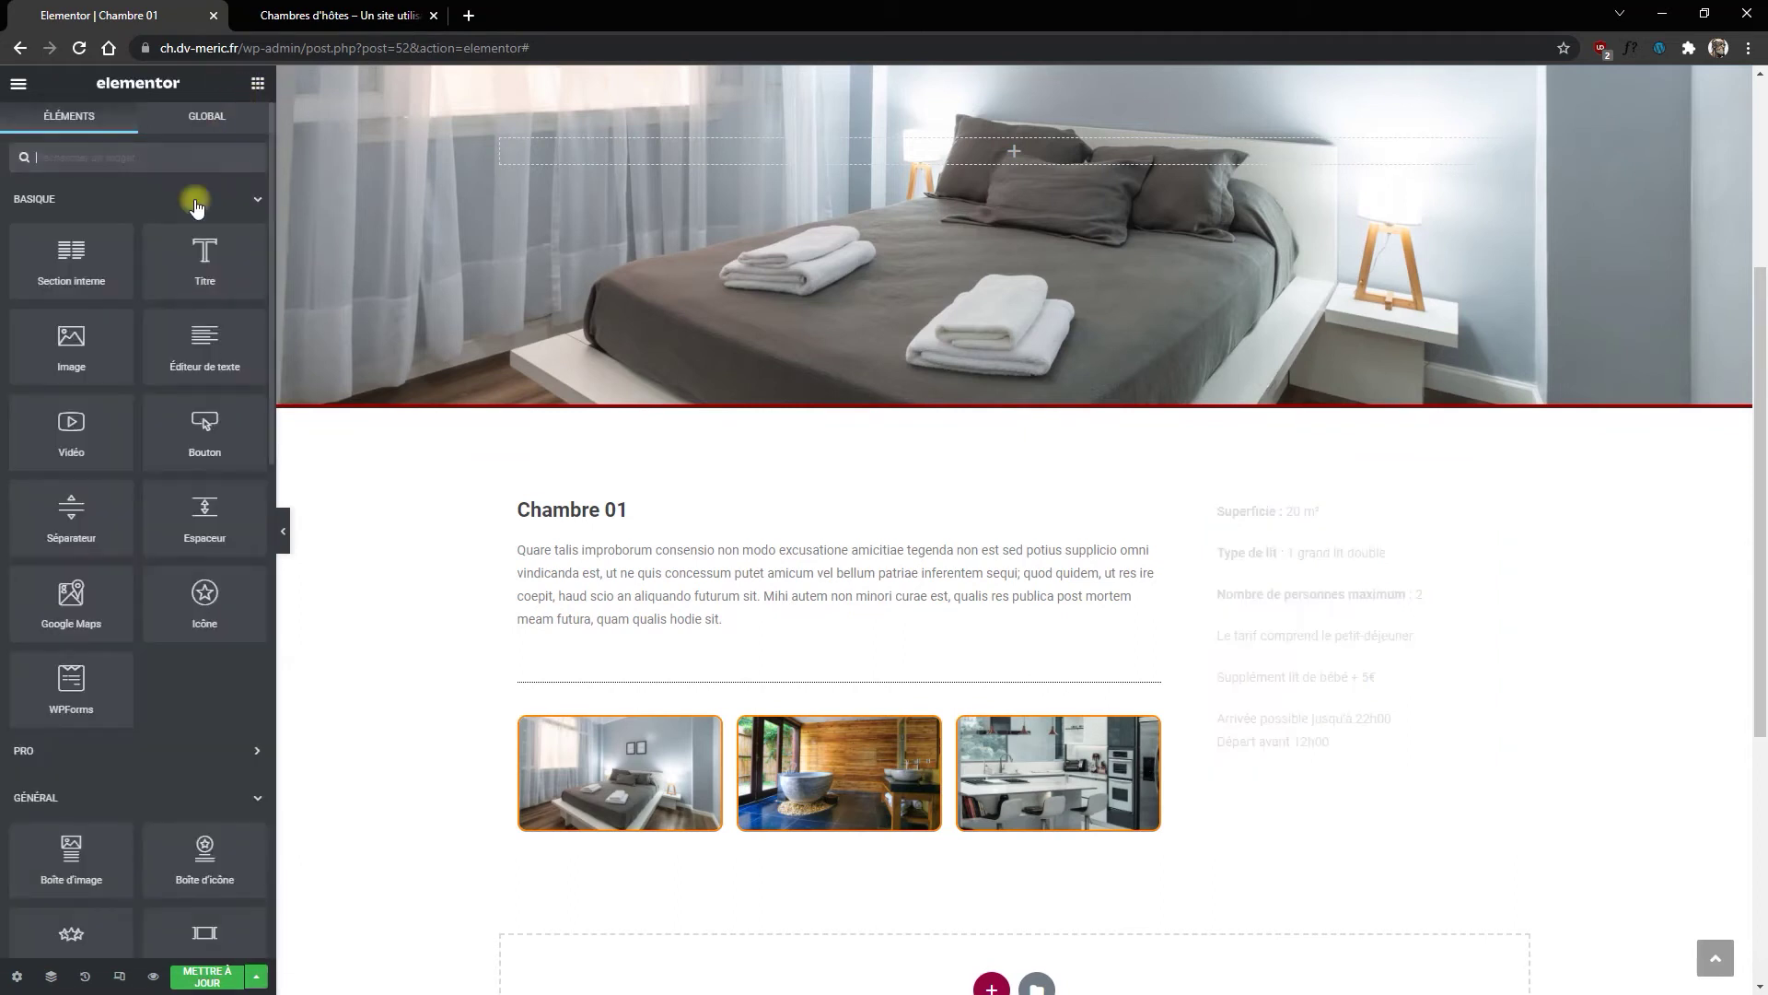
pyautogui.moveTo(78, 522); pyautogui.dragTo(1340, 769)
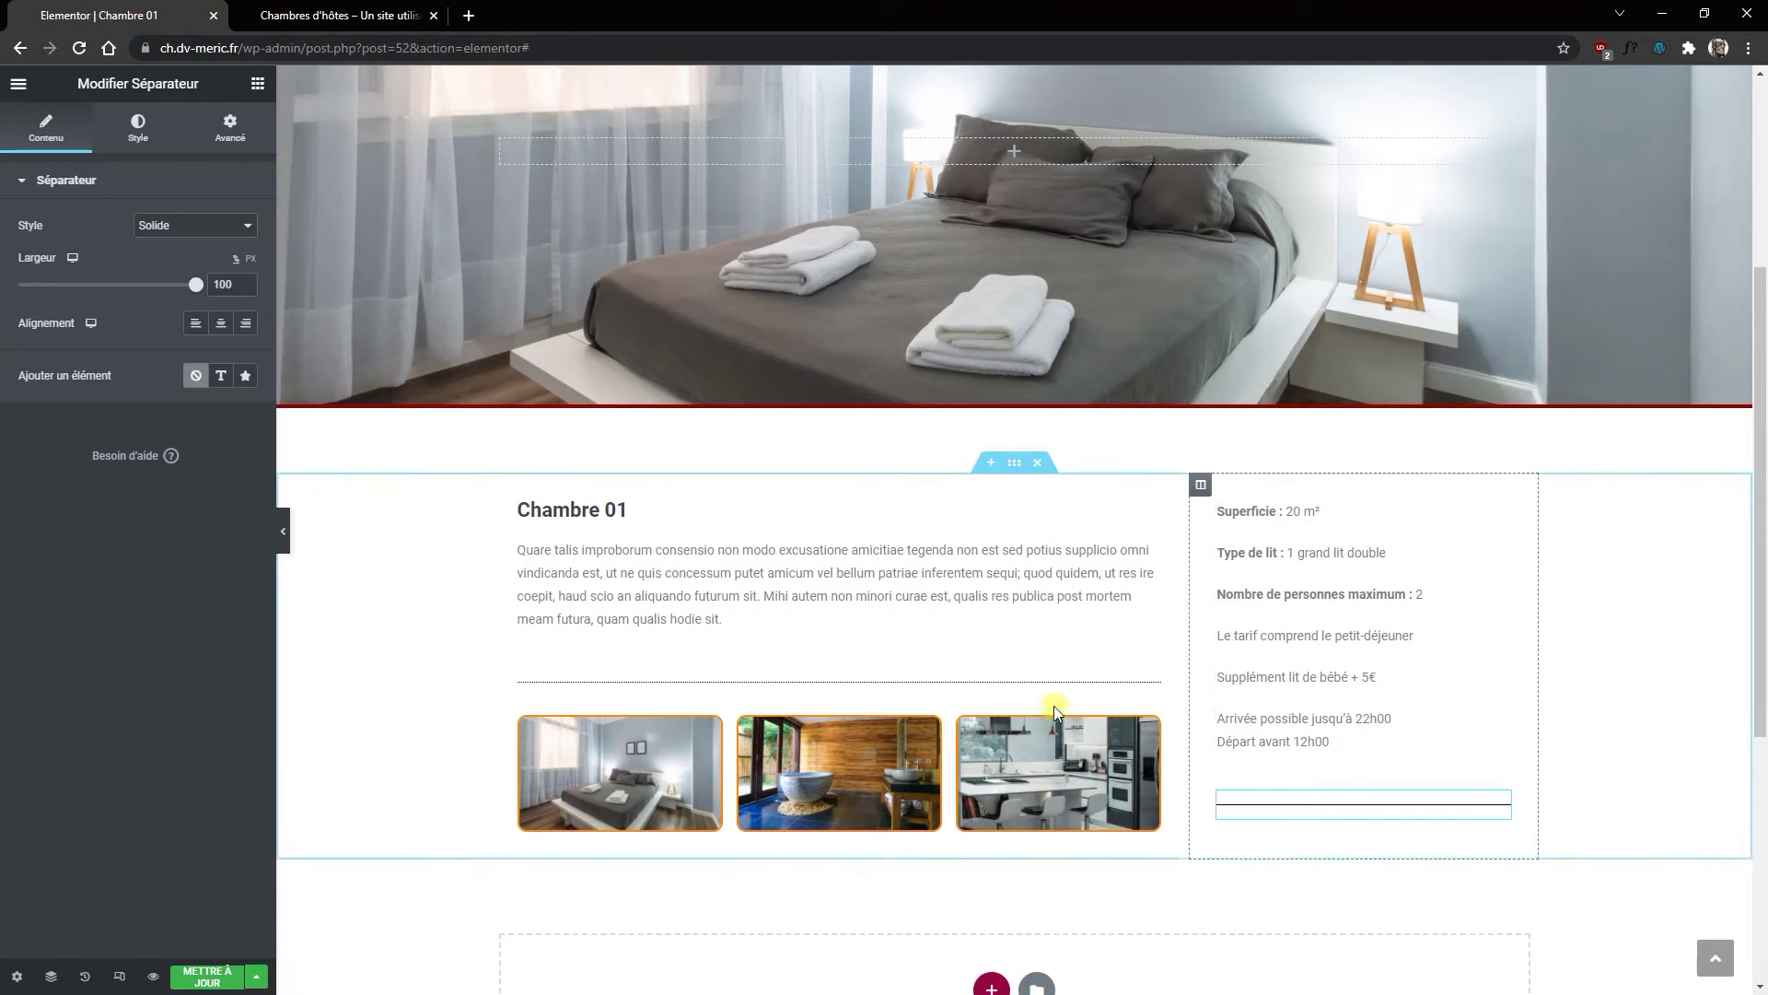
pyautogui.write('80')
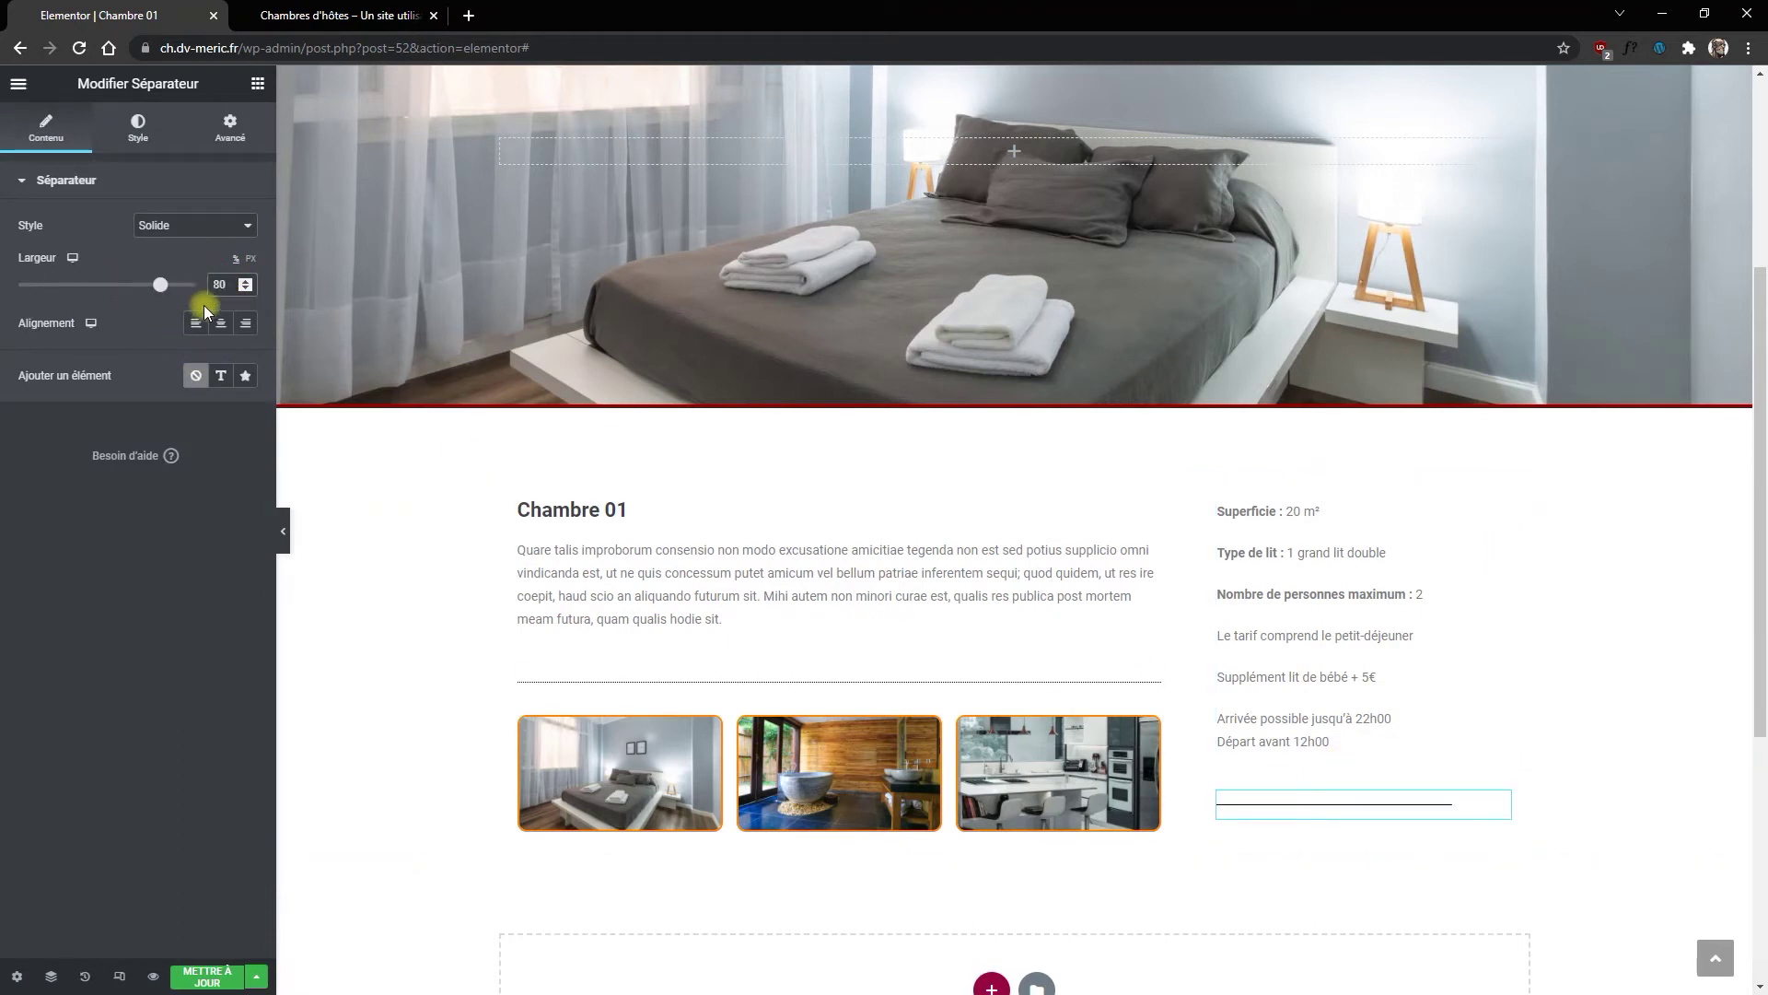
pyautogui.click(191, 226)
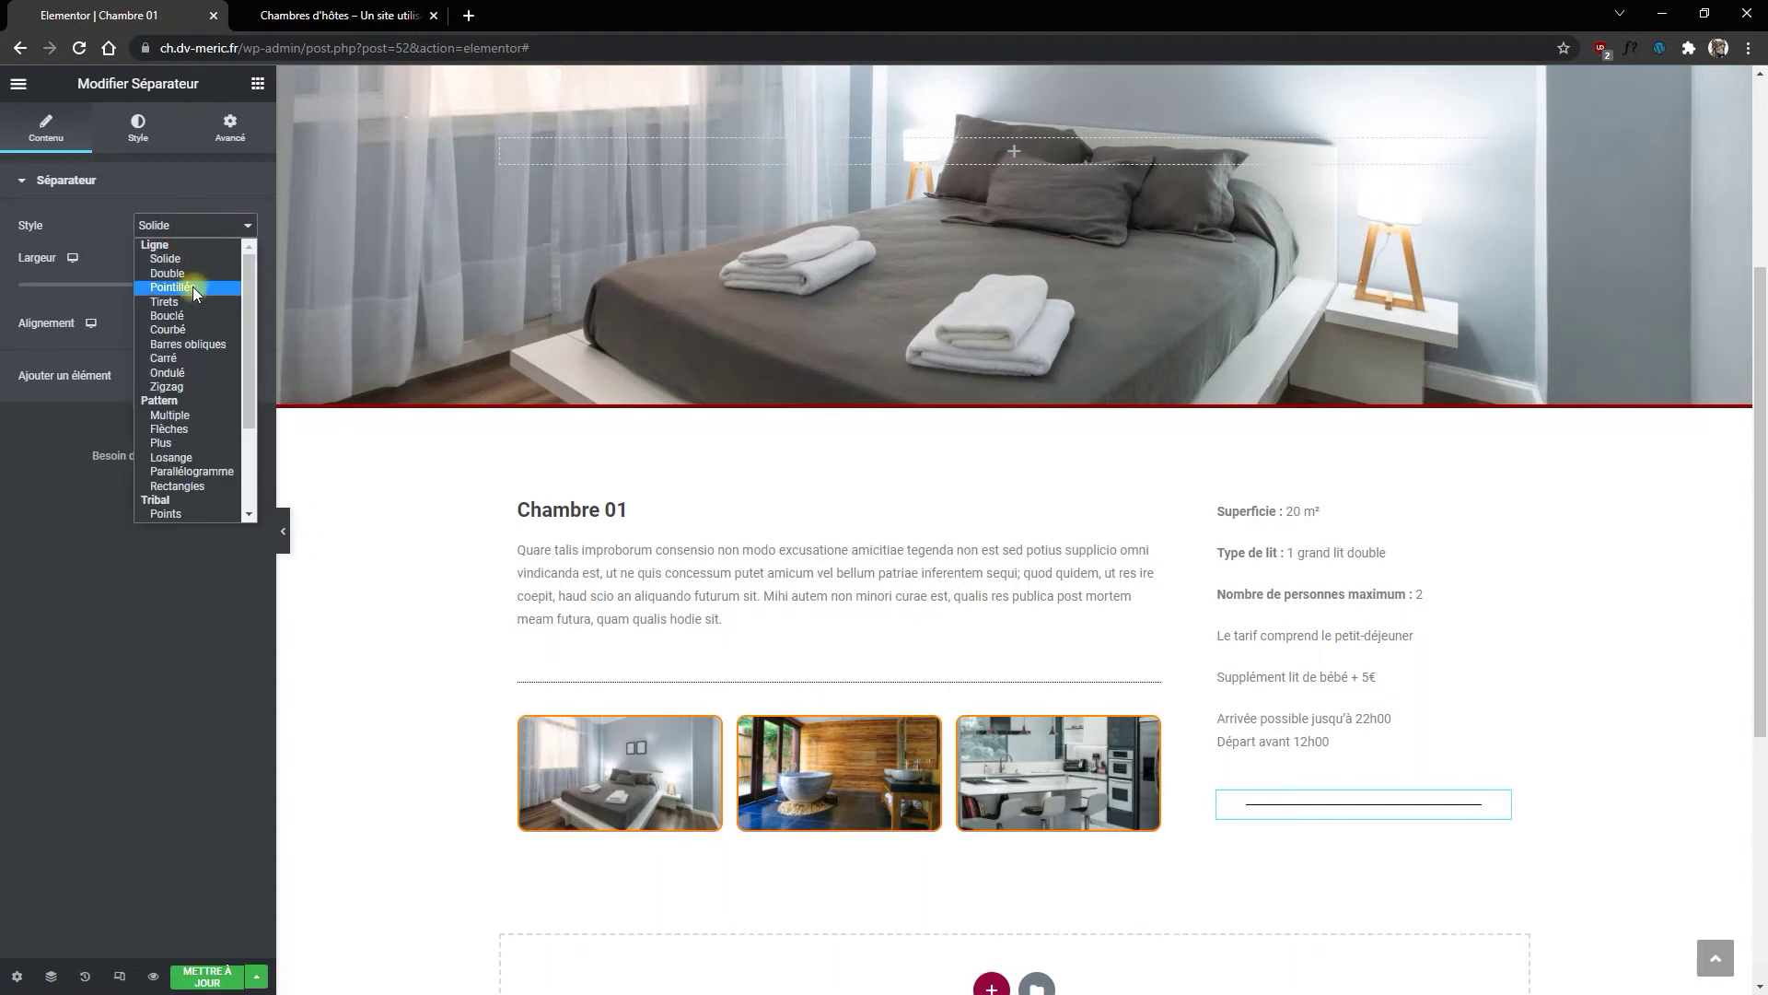
pyautogui.click(193, 287)
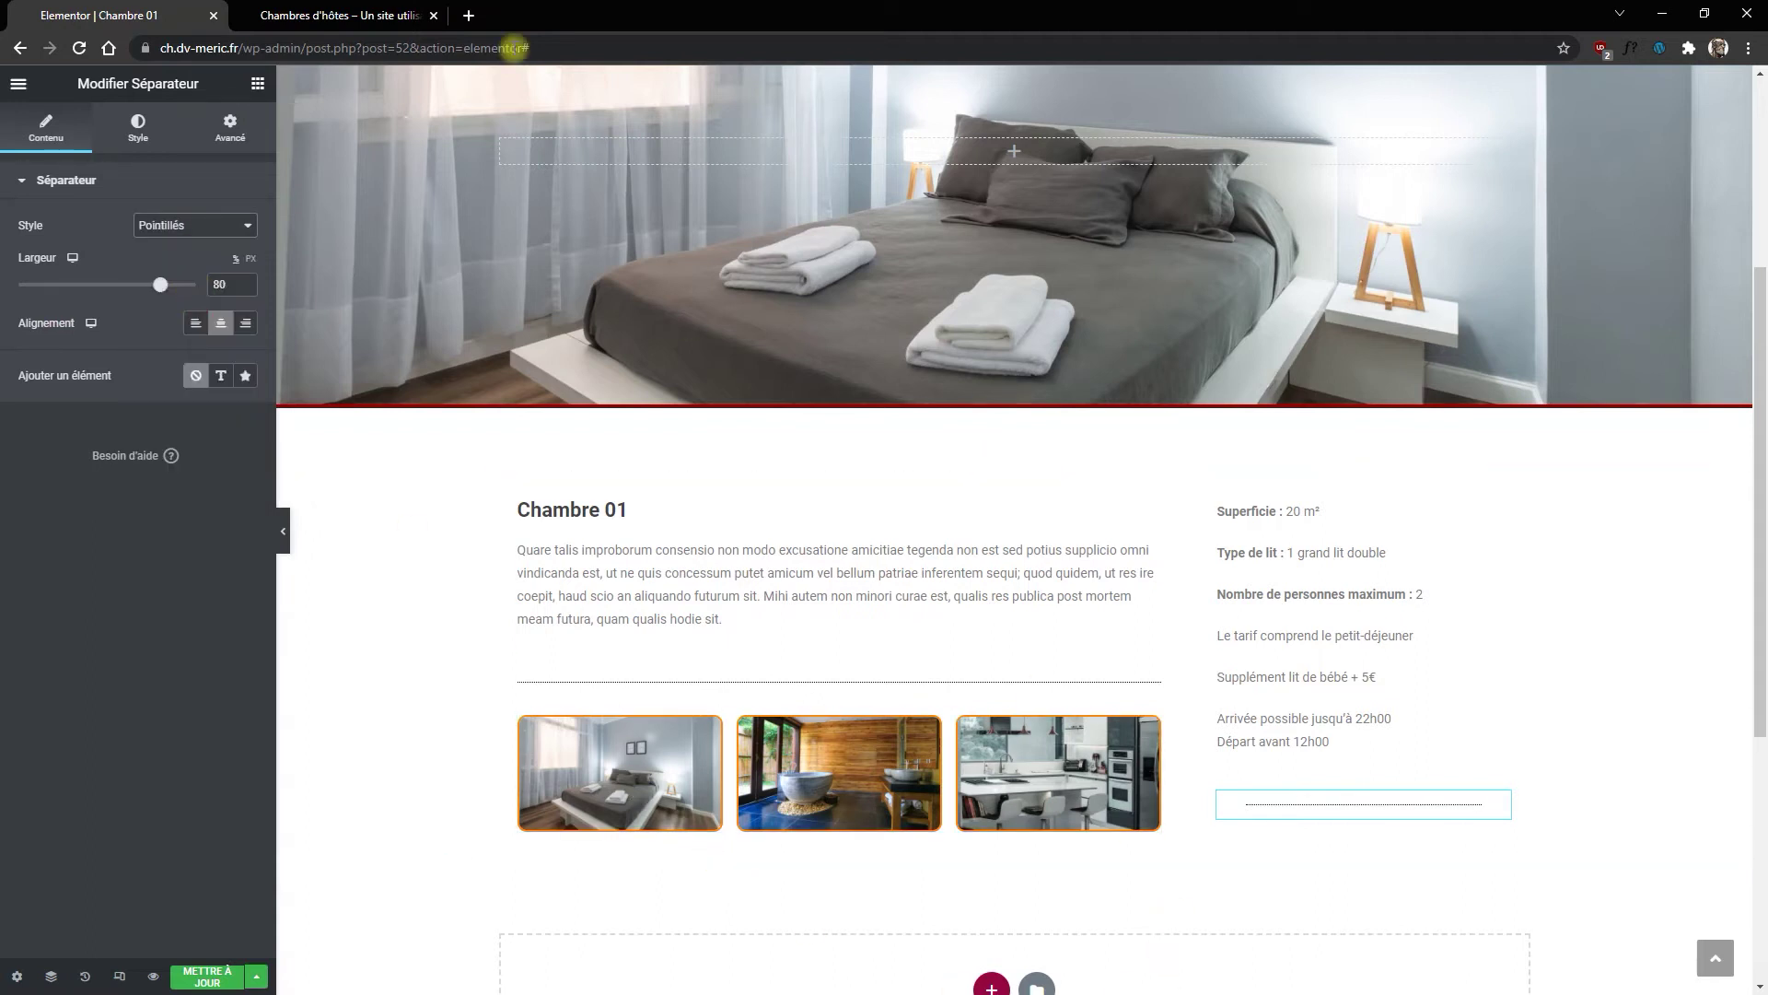
pyautogui.click(258, 83)
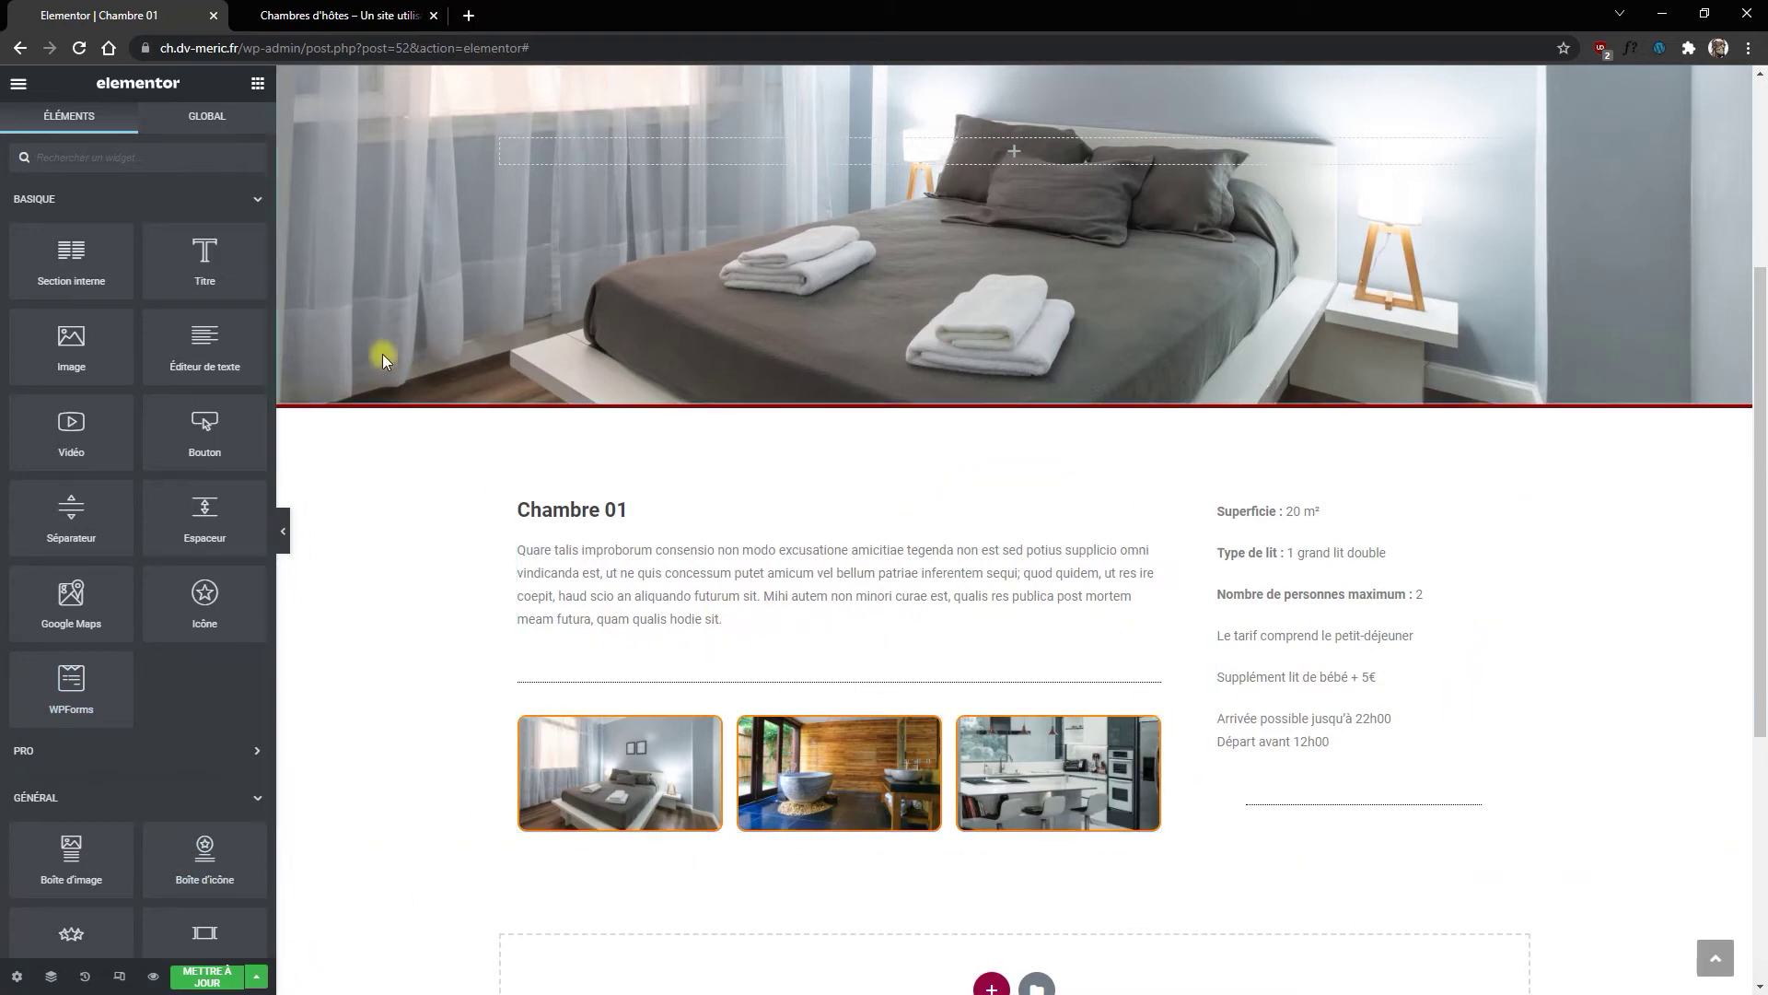
# Step: Add an icon box below the separator using the phone icon found by searching 'phon'
pyautogui.scroll(-2, 166, 534)
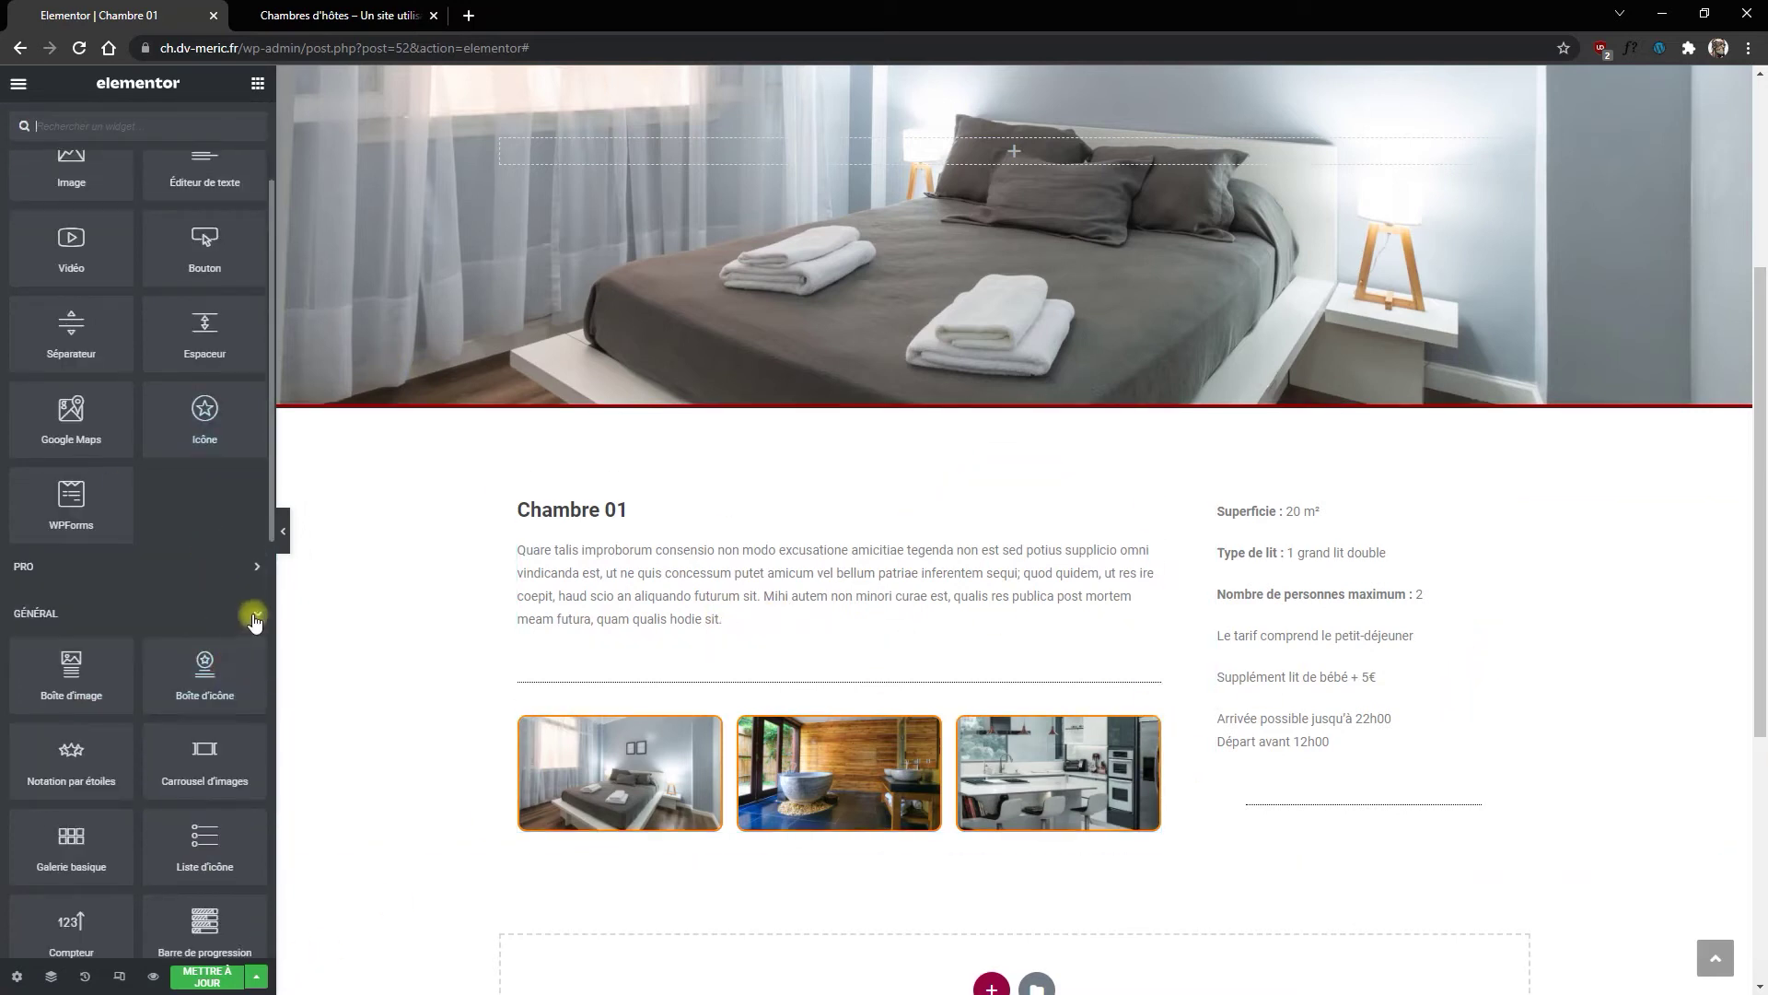
pyautogui.moveTo(206, 667); pyautogui.dragTo(1365, 819)
pyautogui.click(197, 257)
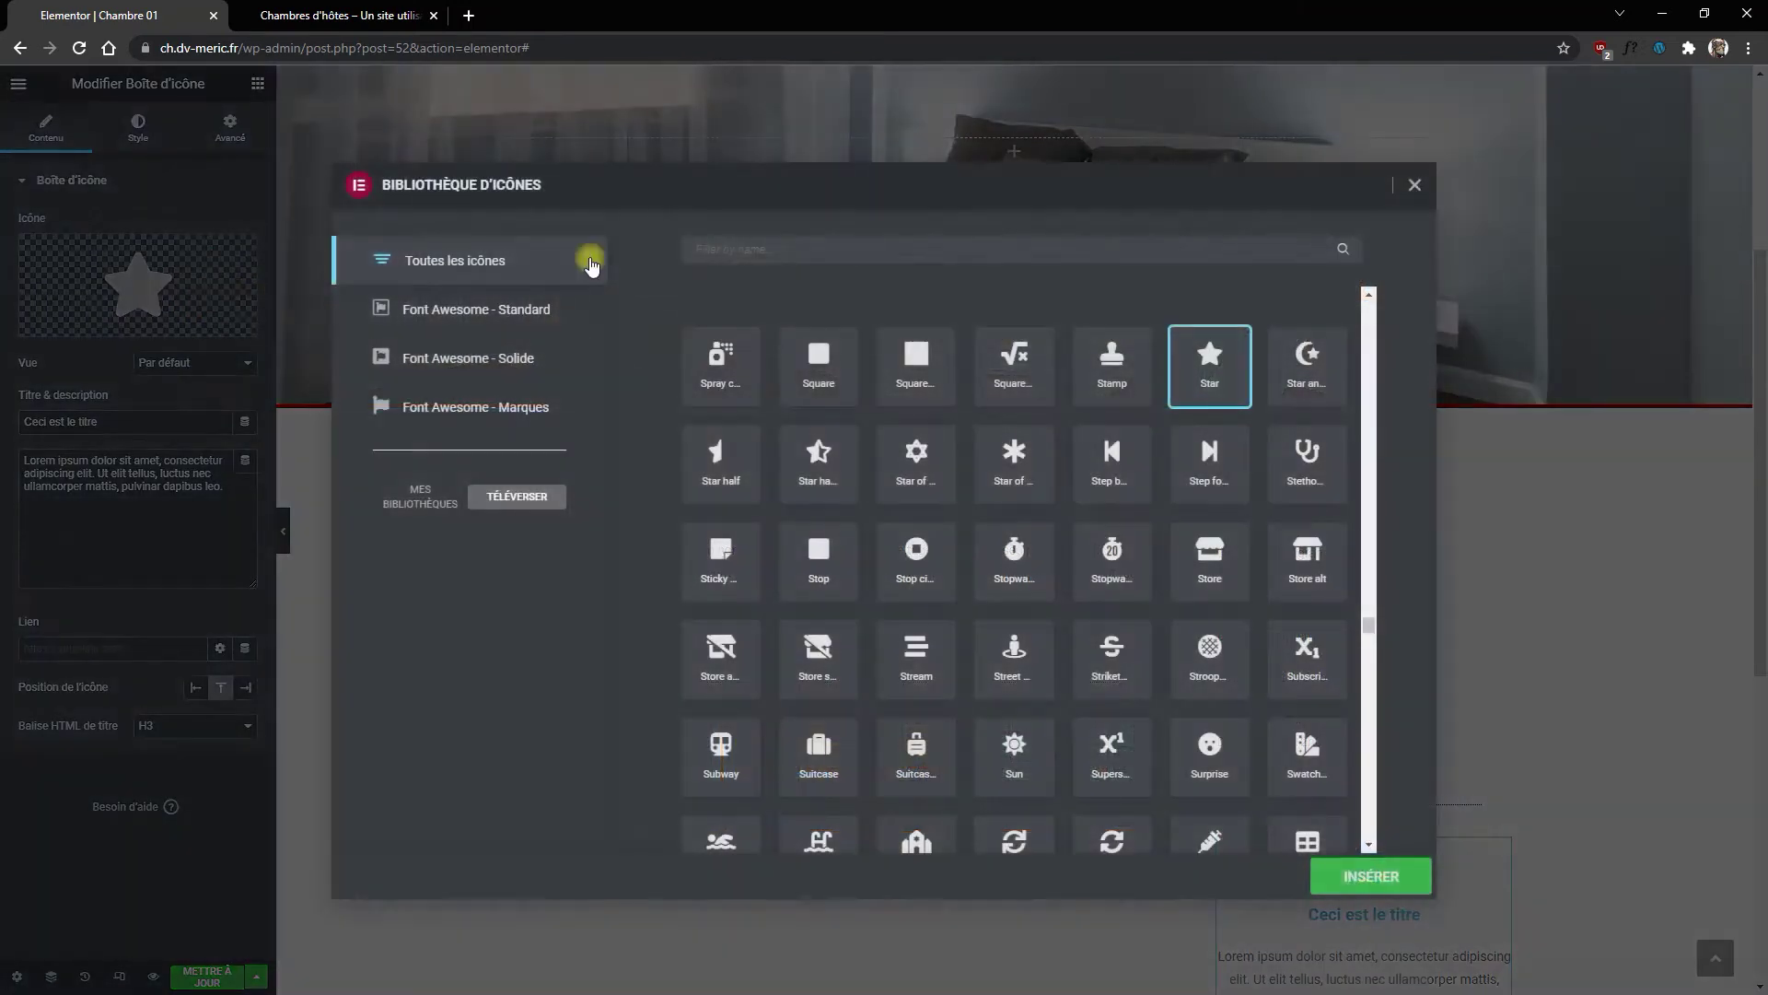
pyautogui.click(931, 253)
pyautogui.write('phon')
pyautogui.click(817, 467)
pyautogui.click(1386, 882)
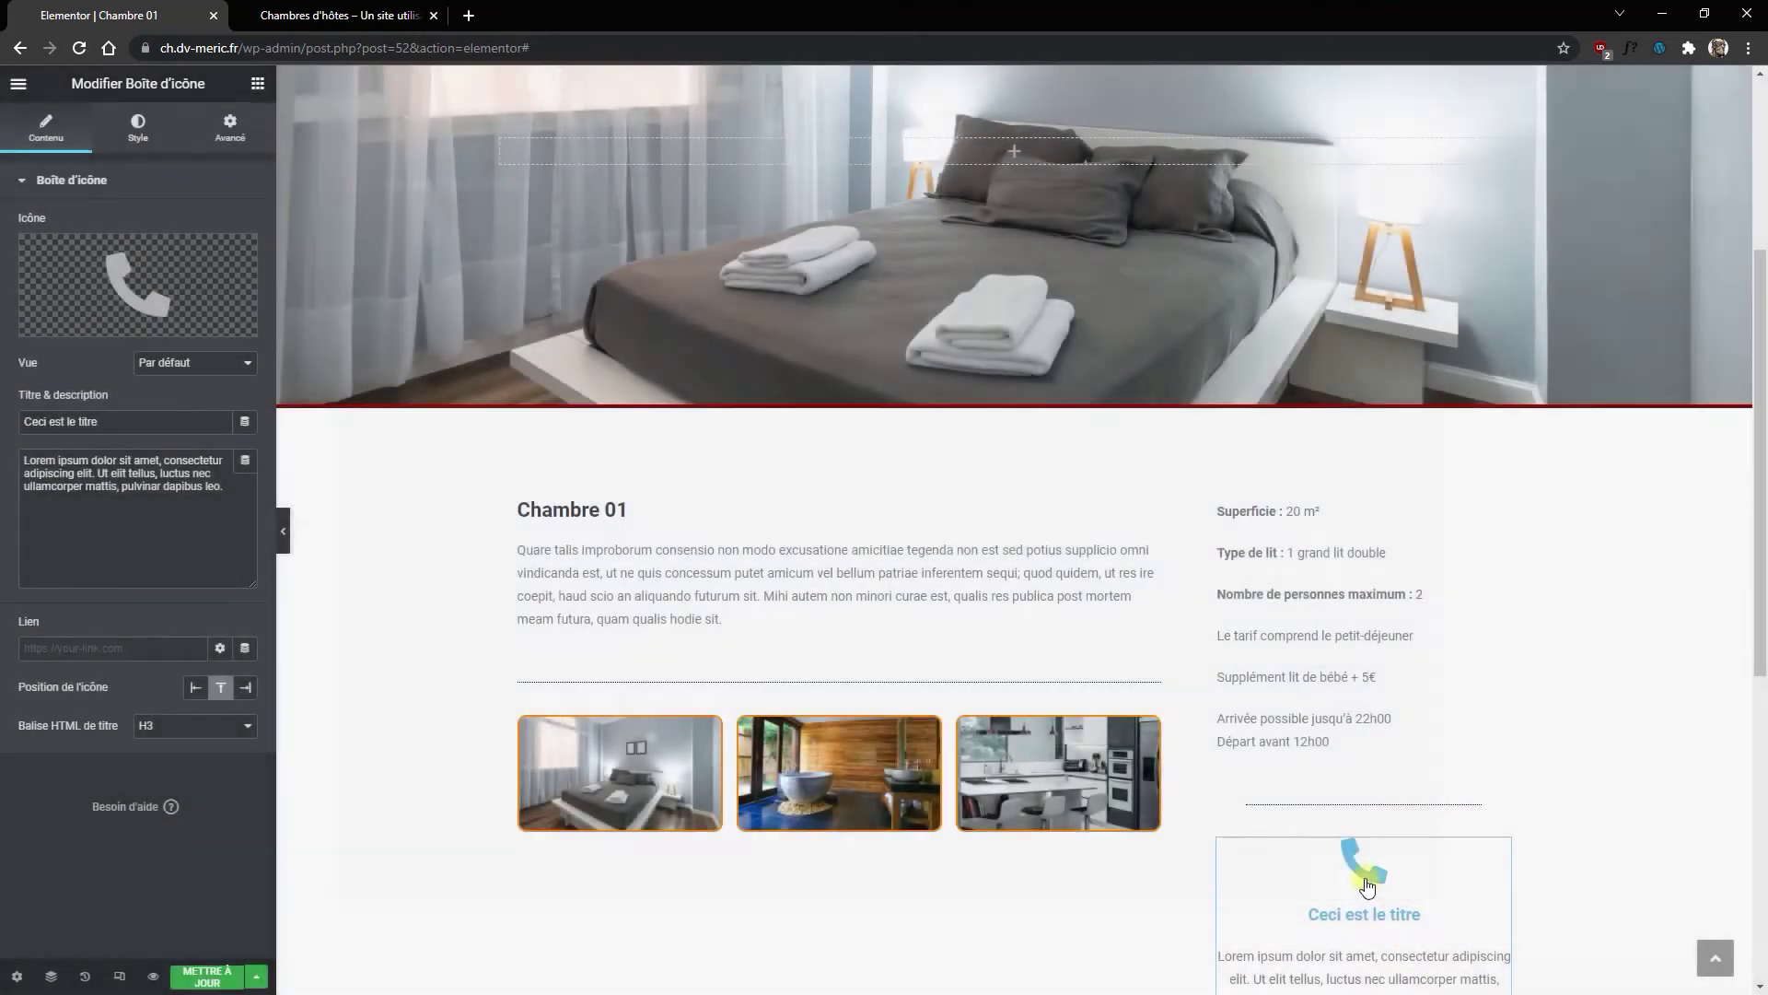
pyautogui.moveTo(130, 427); pyautogui.dragTo(8, 422)
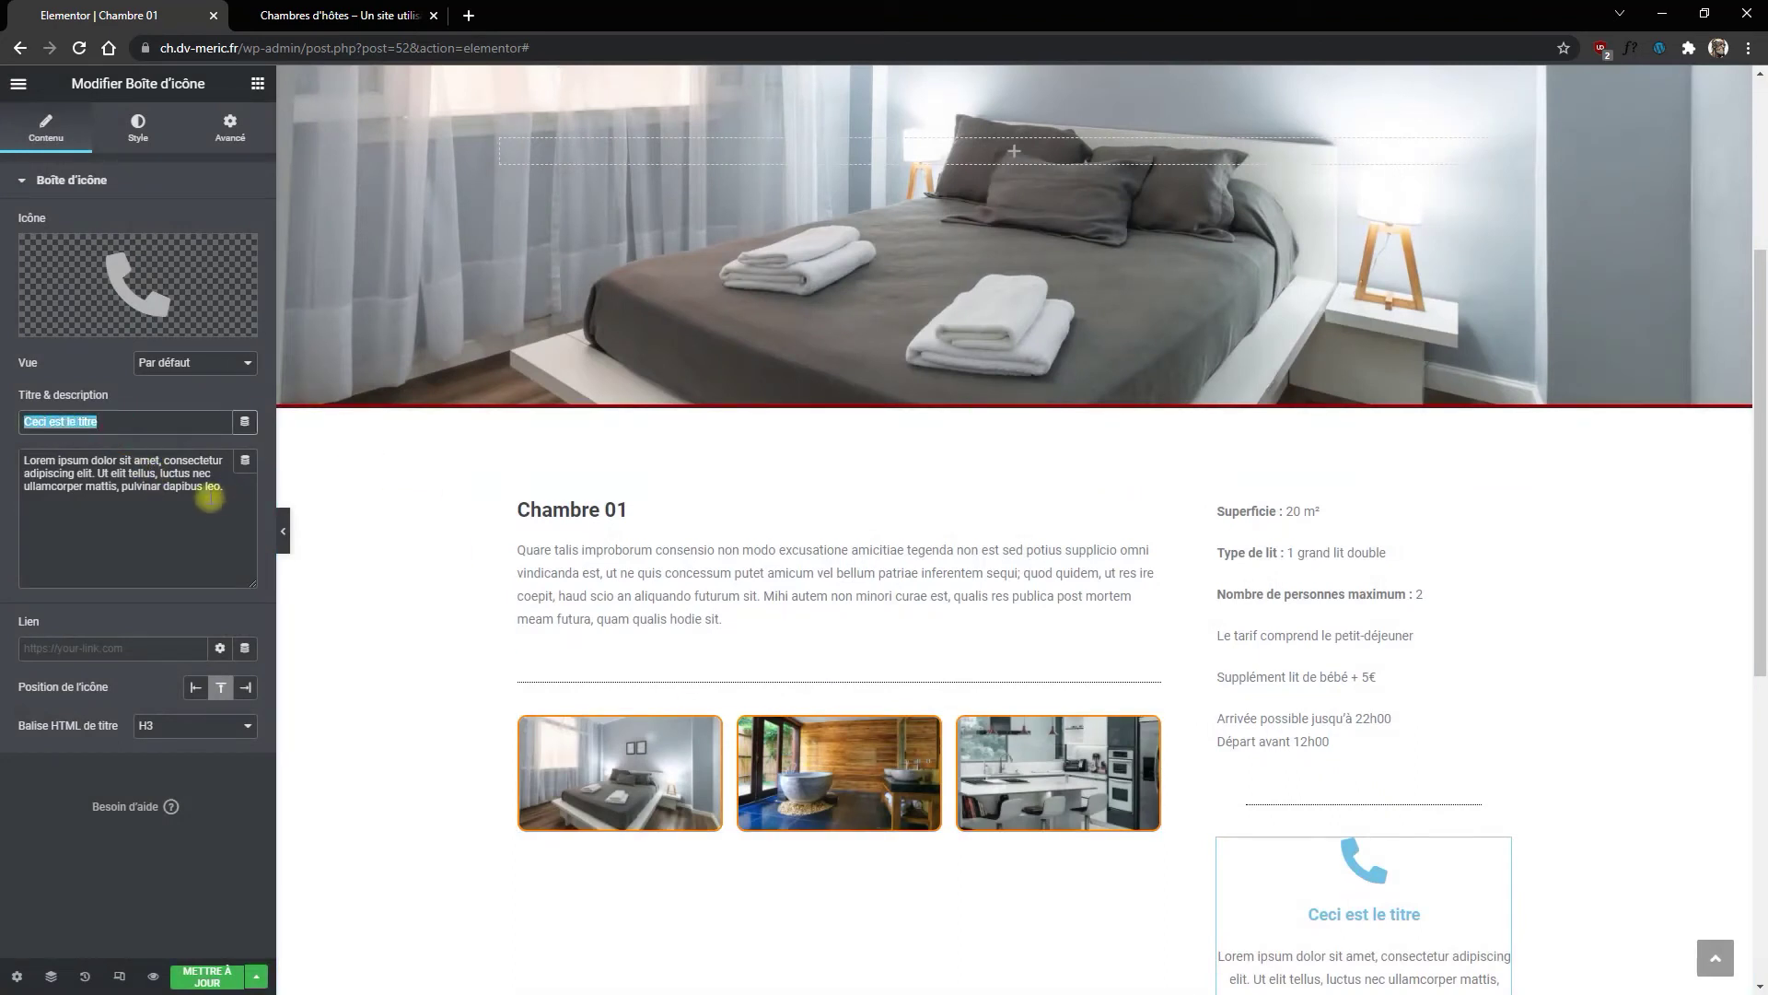
# Step: Replace the icon box title with the contact phone number and the description with 'Réservez cette chambre'
pyautogui.write('T')
pyautogui.press('BackSpace')
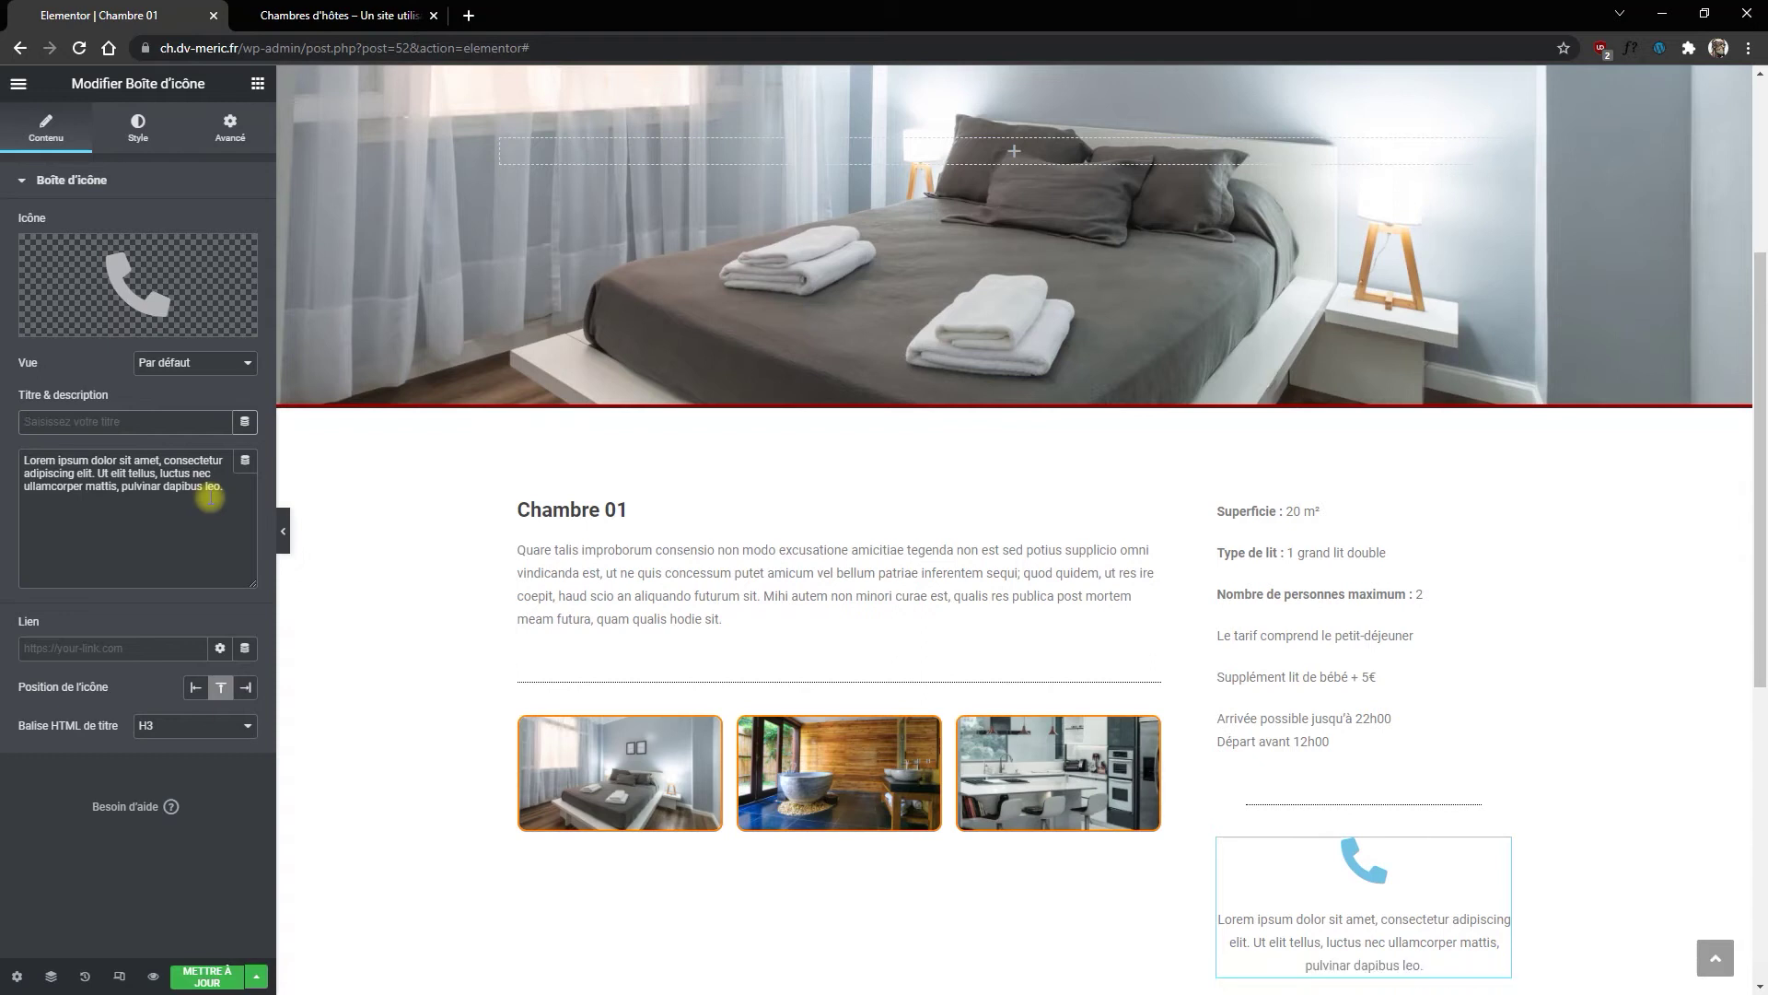
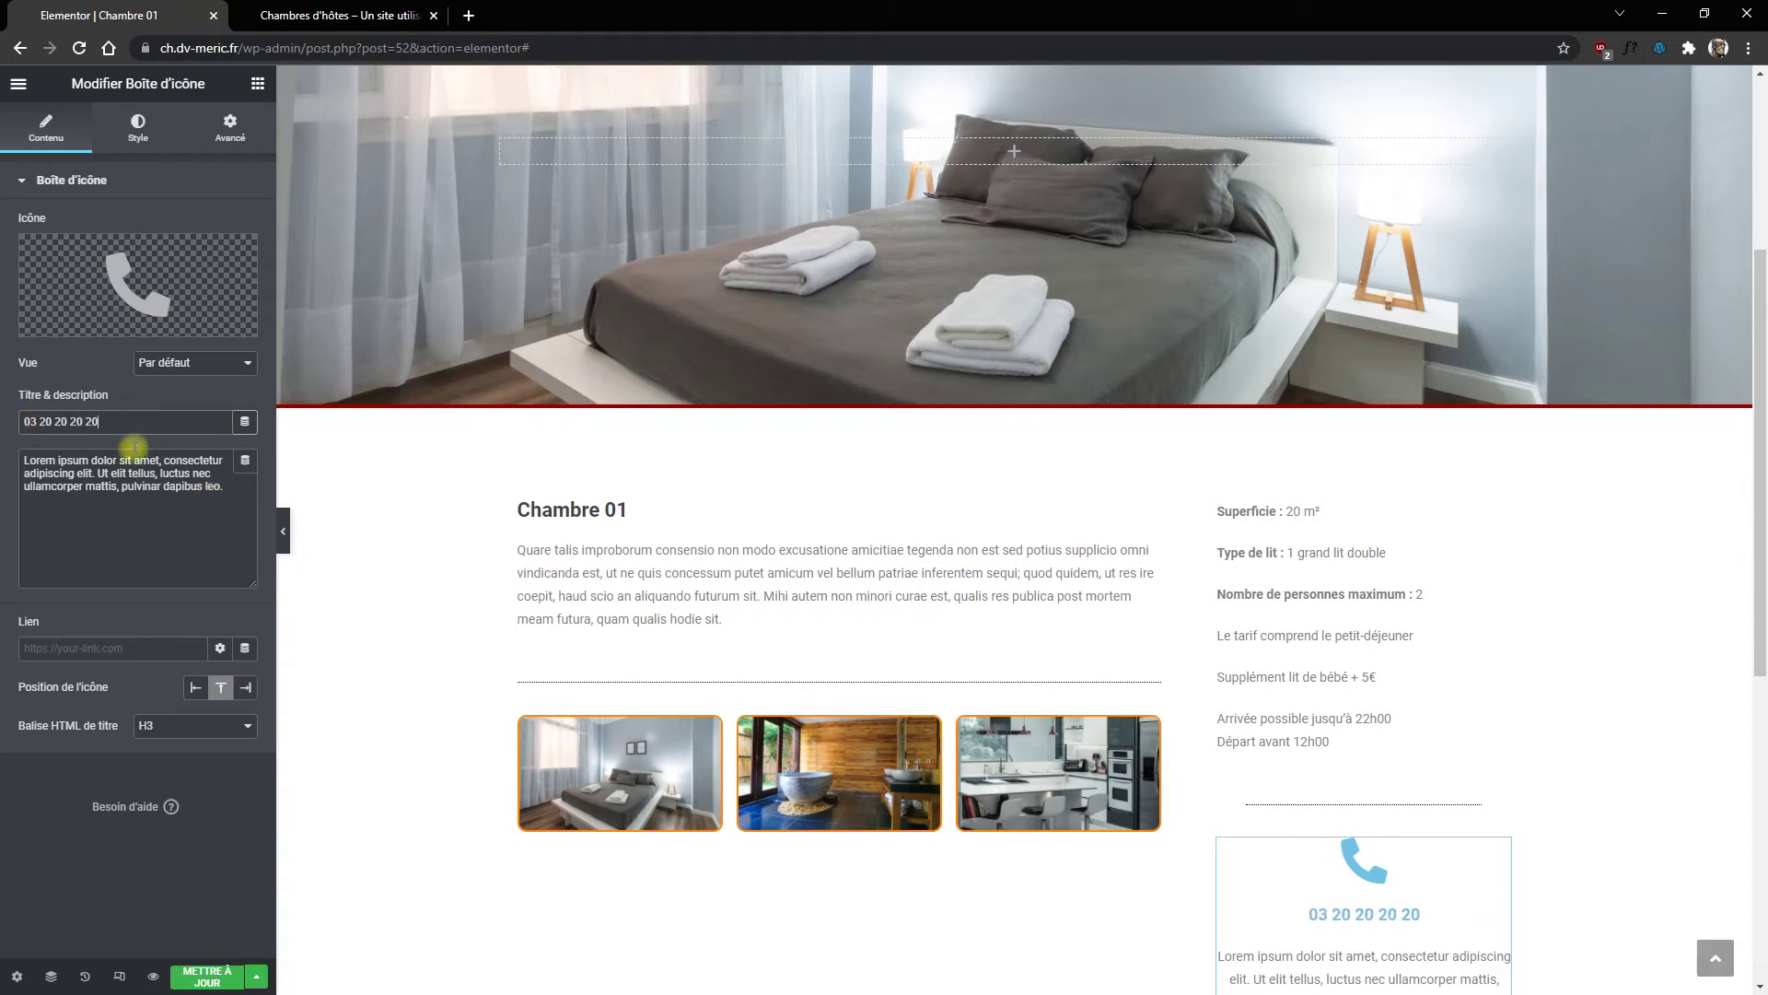
pyautogui.moveTo(225, 486); pyautogui.dragTo(19, 423)
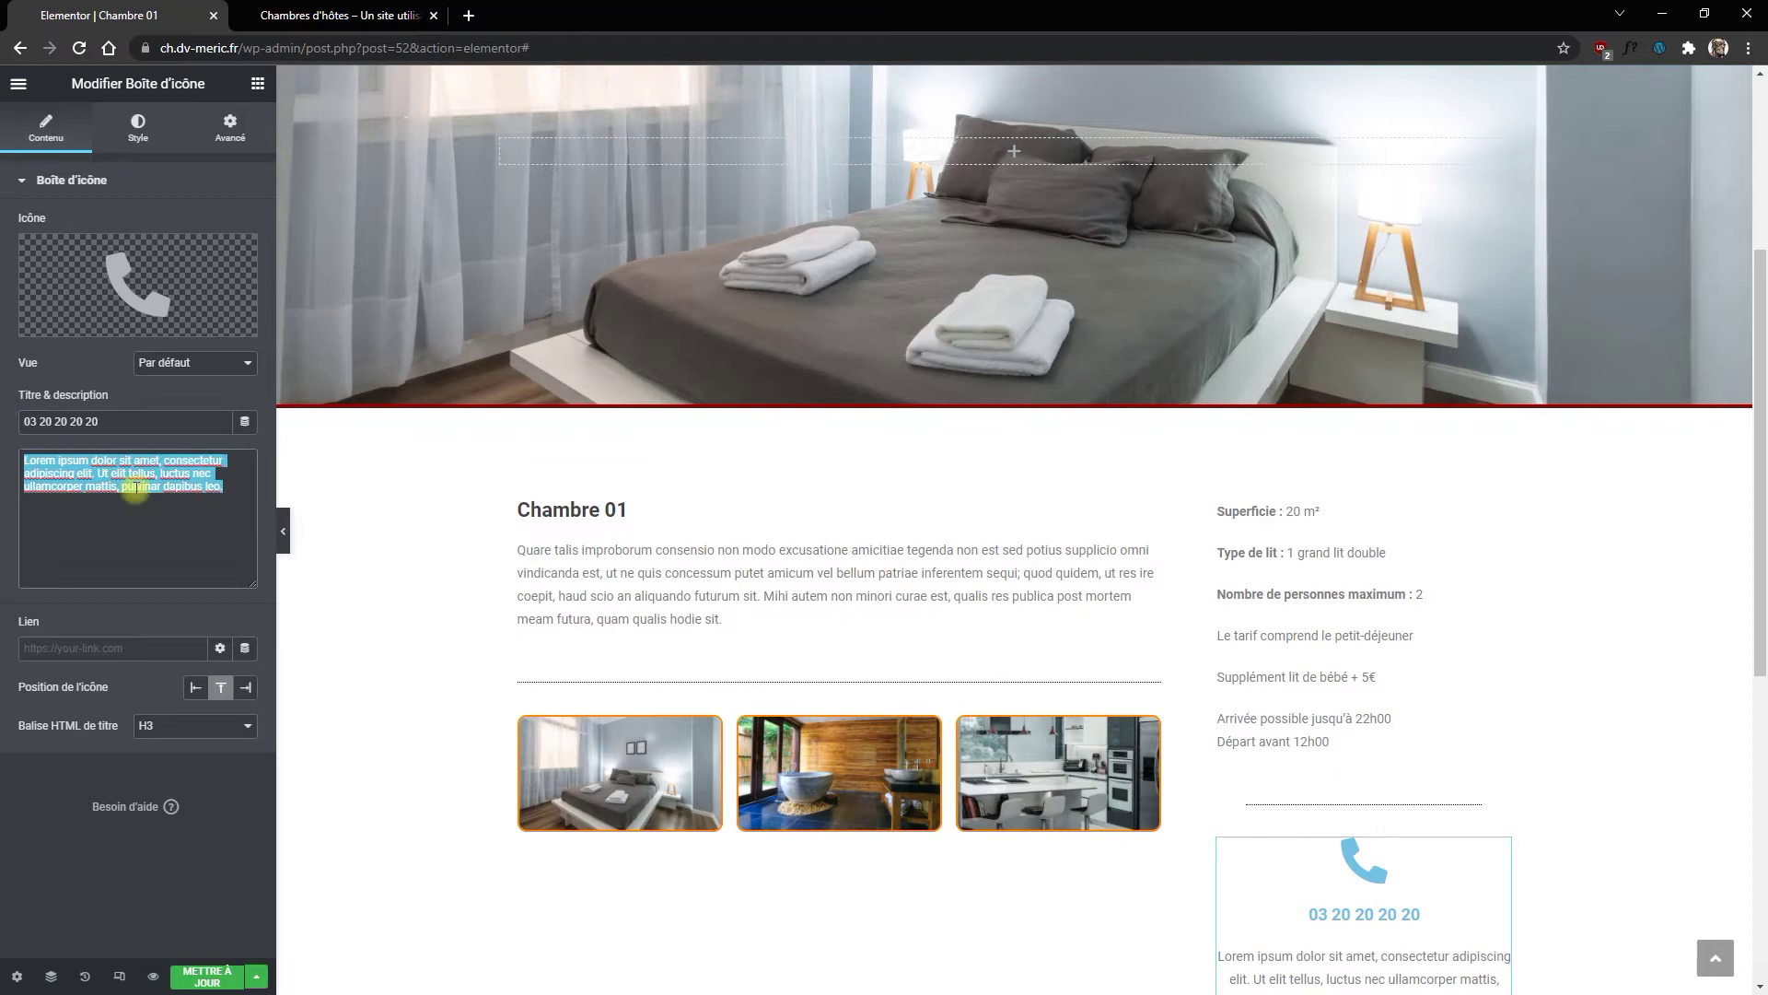
pyautogui.write('Réservez  cette chambre')
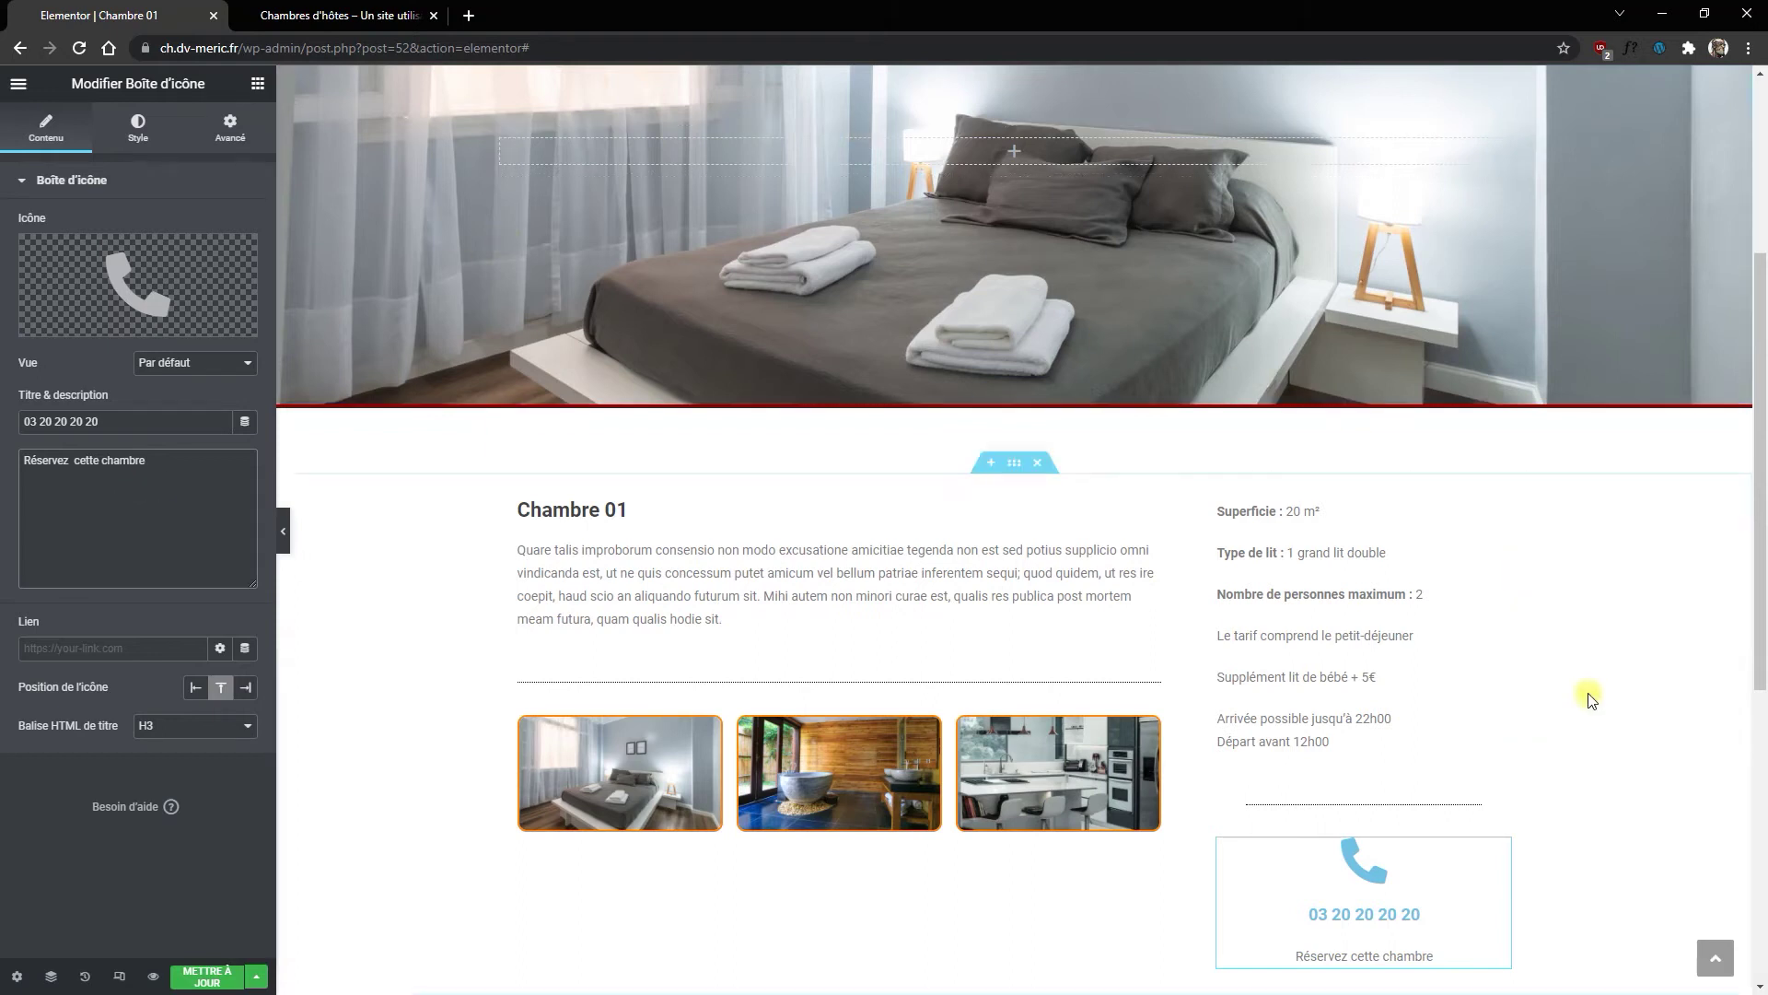
pyautogui.scroll(-2, 1587, 694)
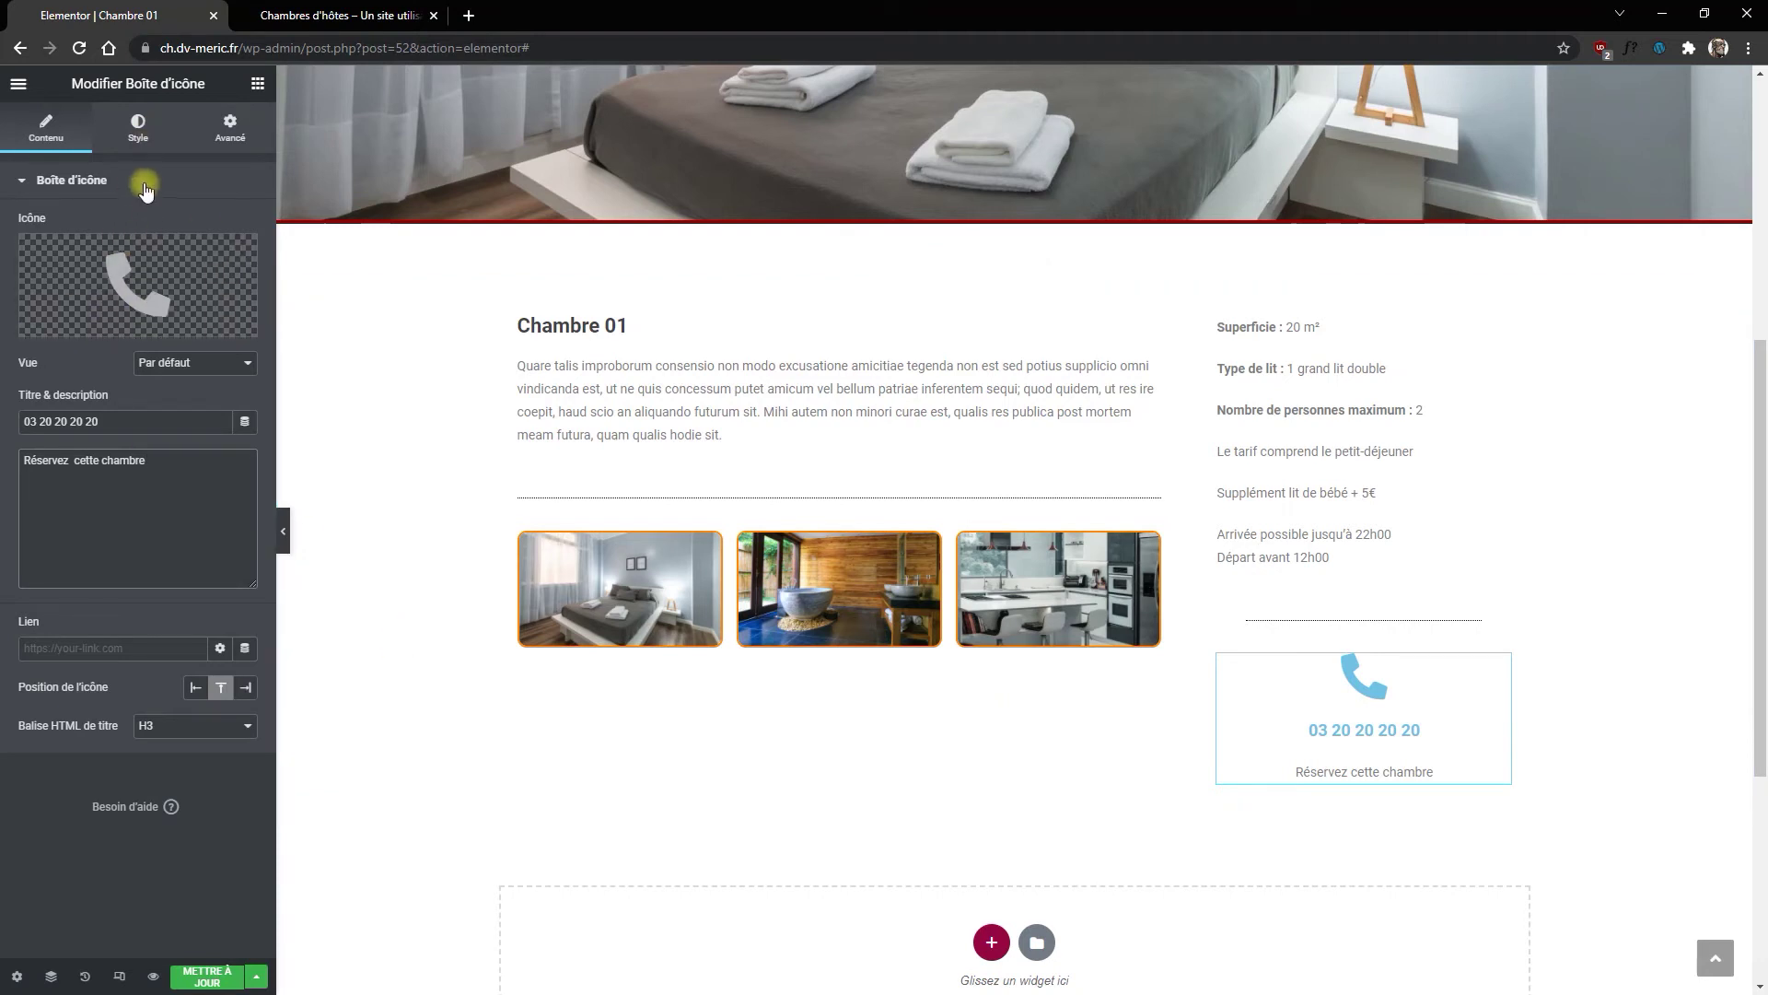
# Step: Colour the phone icon and the phone-number title with the global colour Nouvel élément #1
pyautogui.click(138, 133)
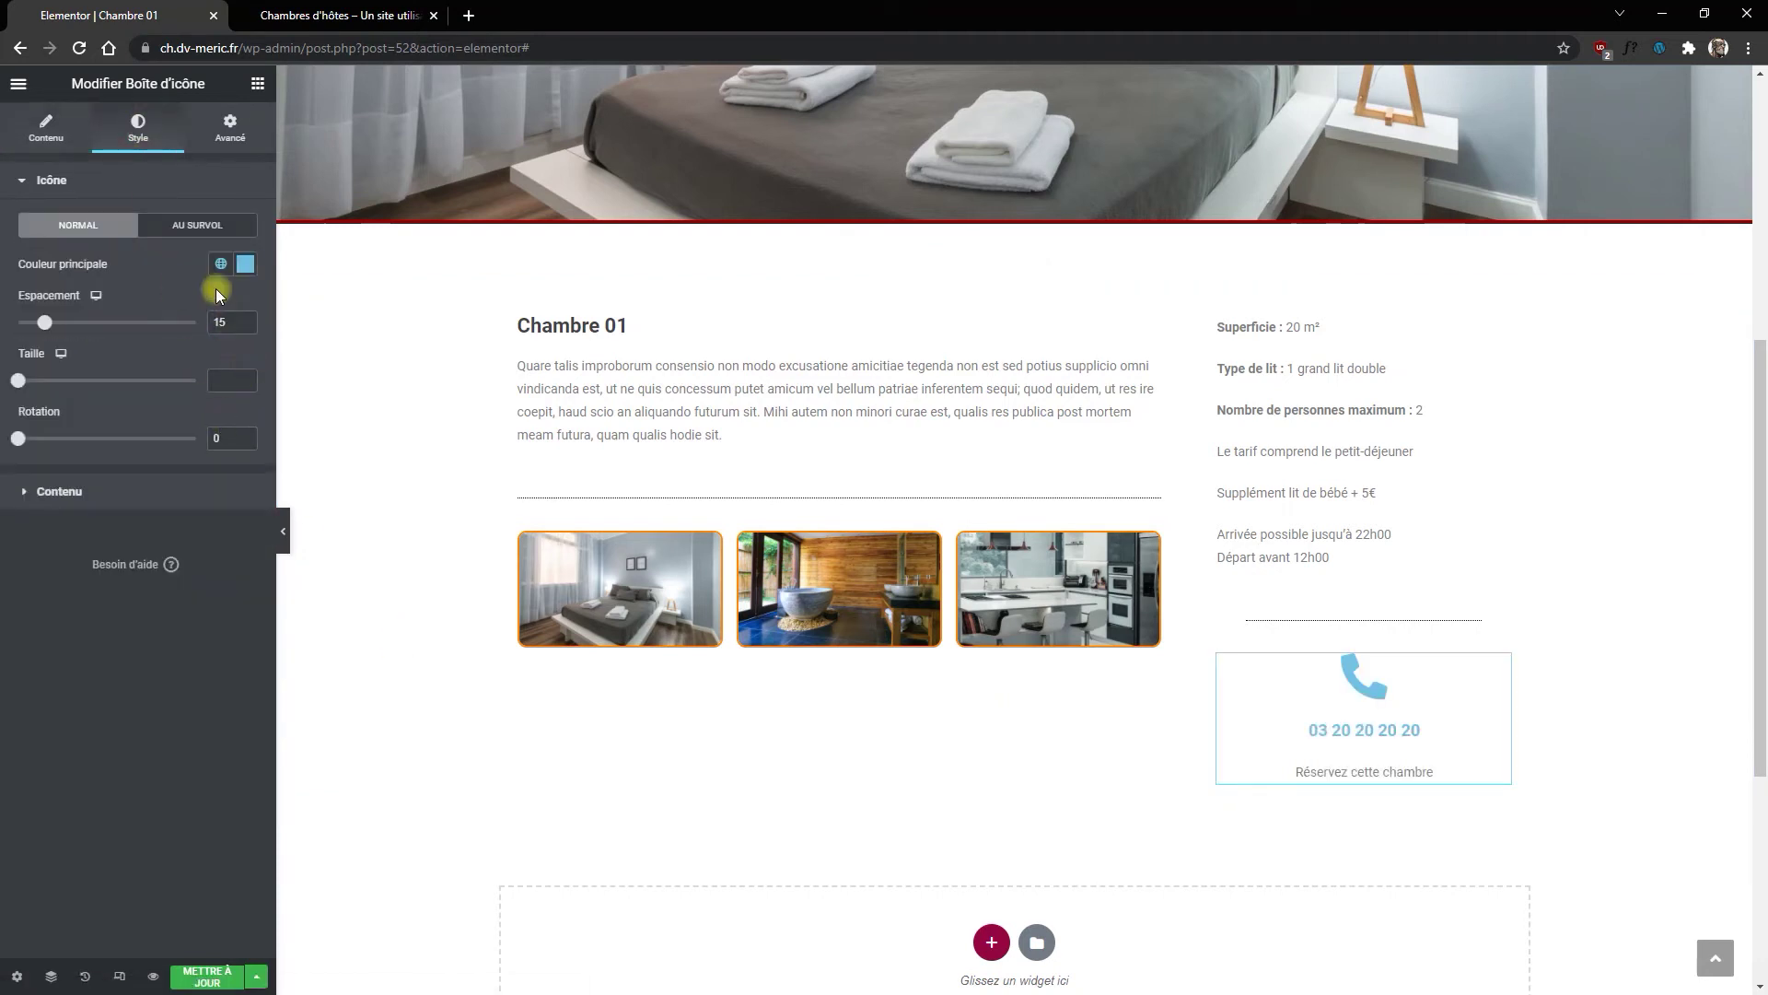
pyautogui.click(221, 264)
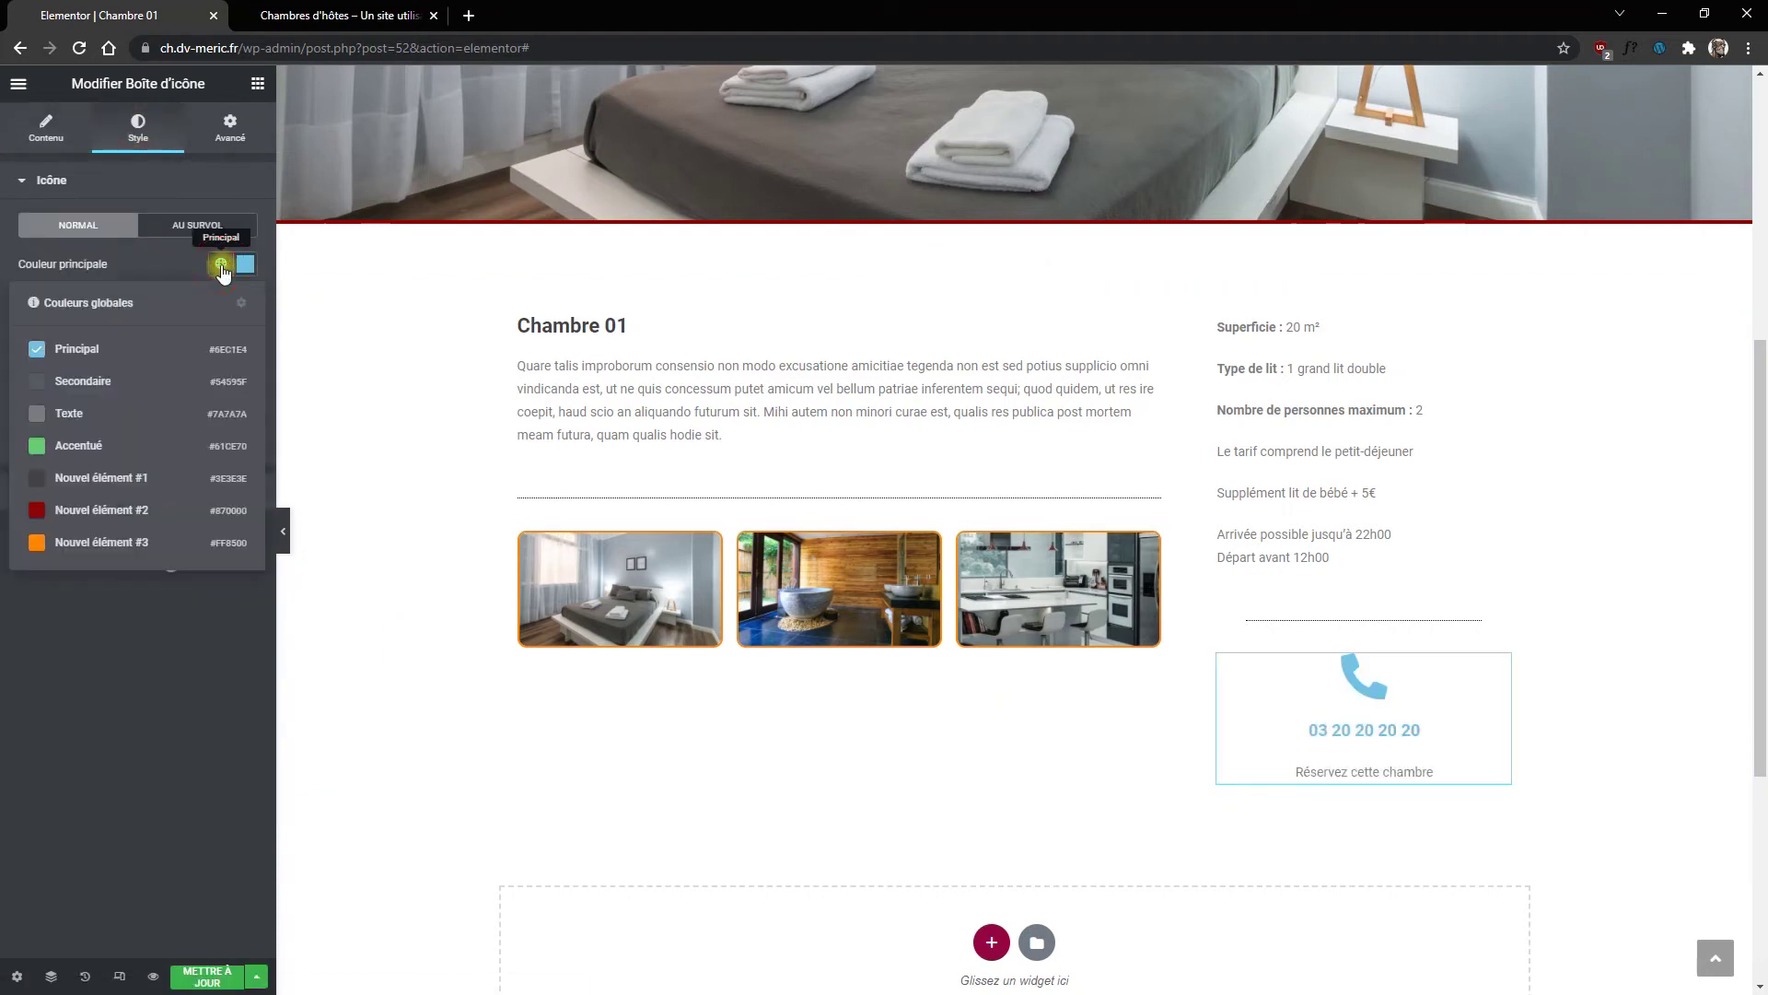
pyautogui.click(42, 477)
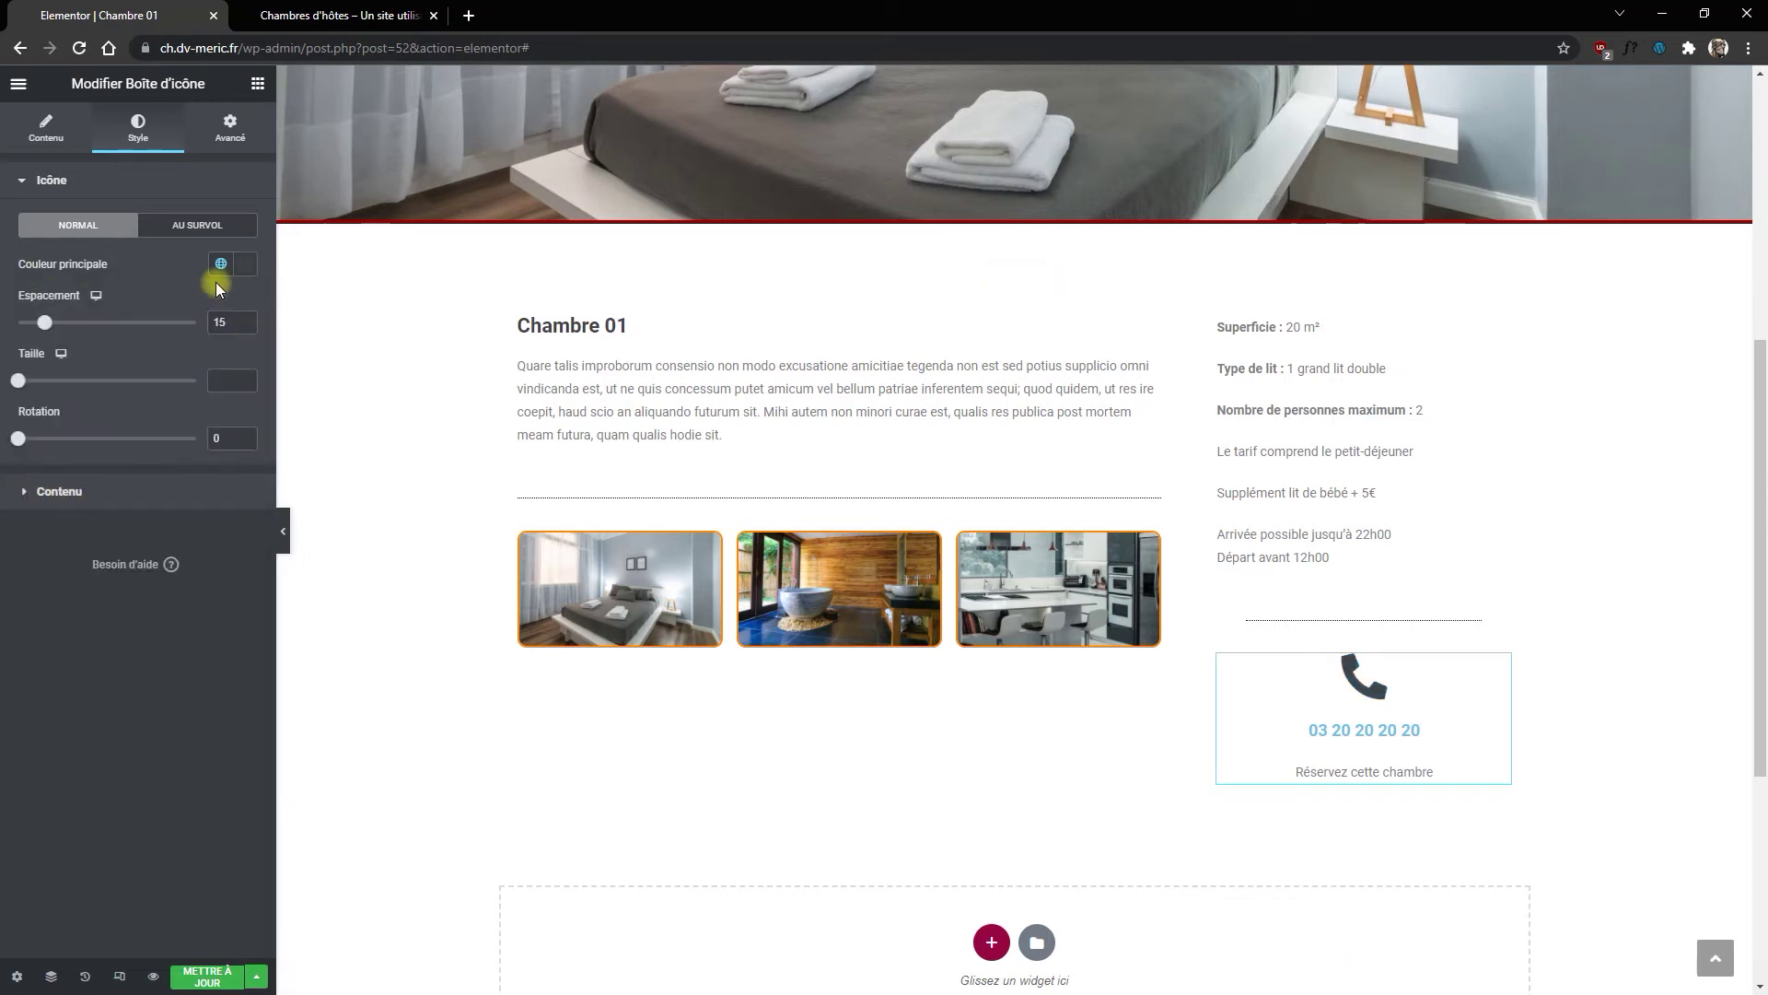
pyautogui.click(108, 495)
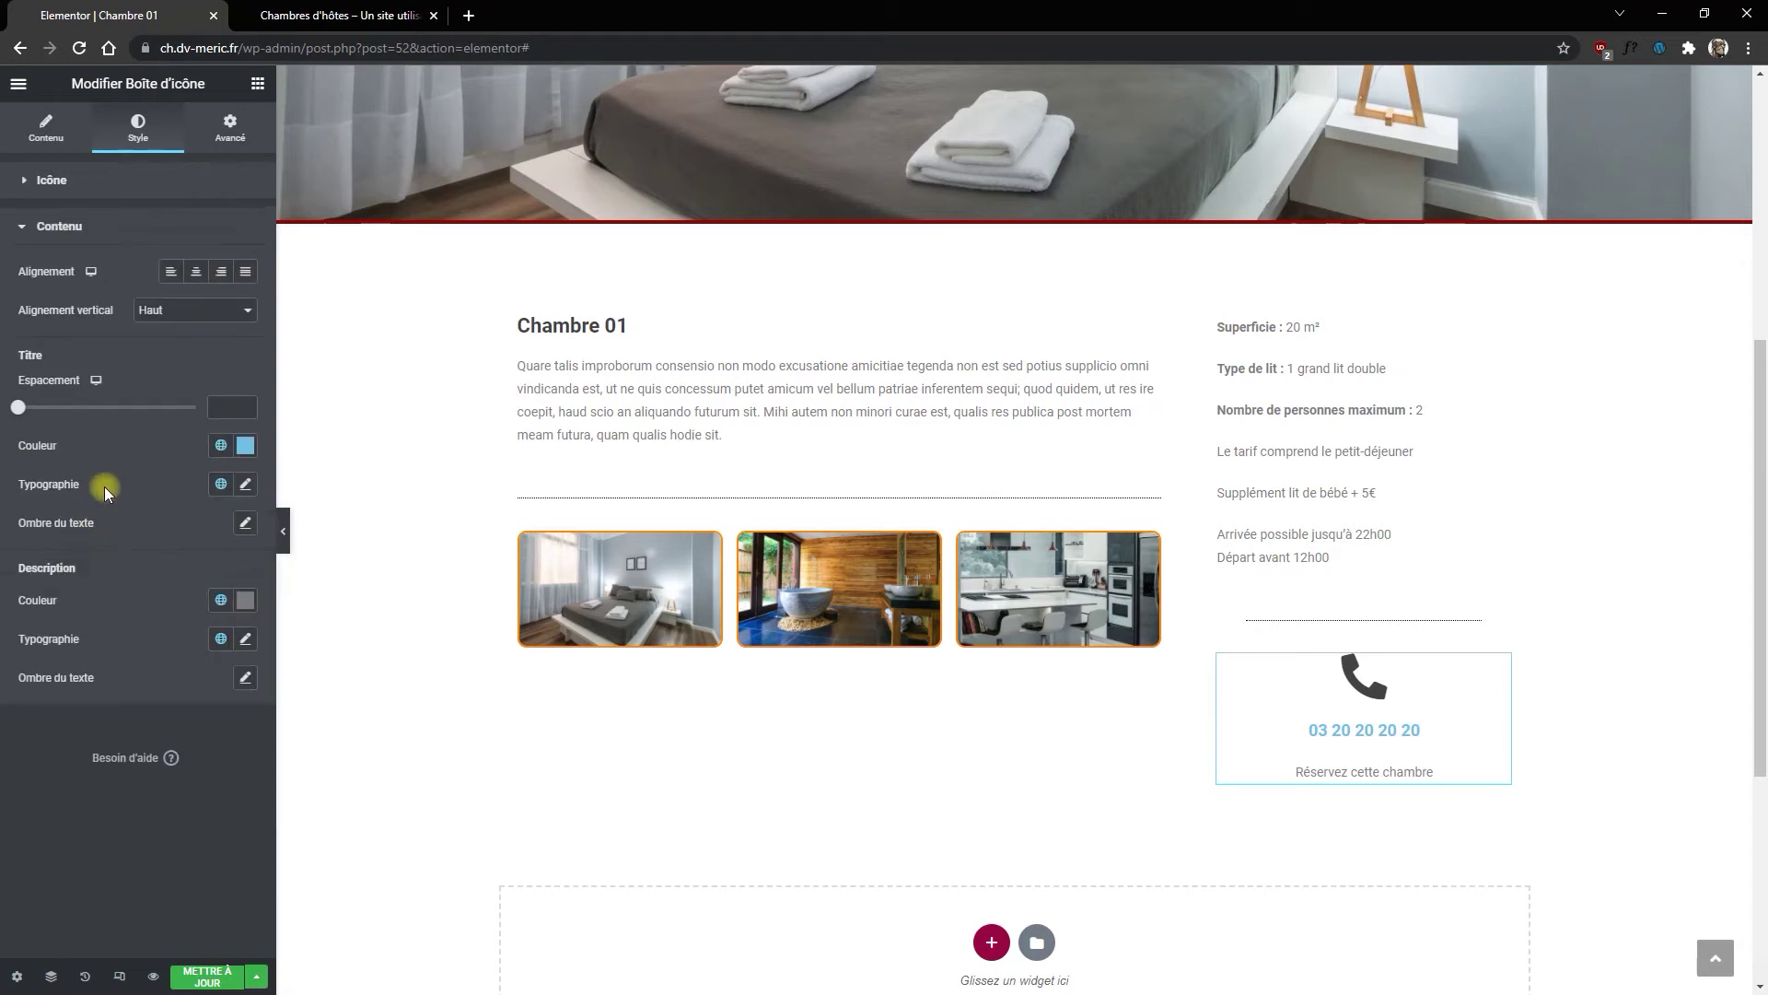
pyautogui.click(220, 446)
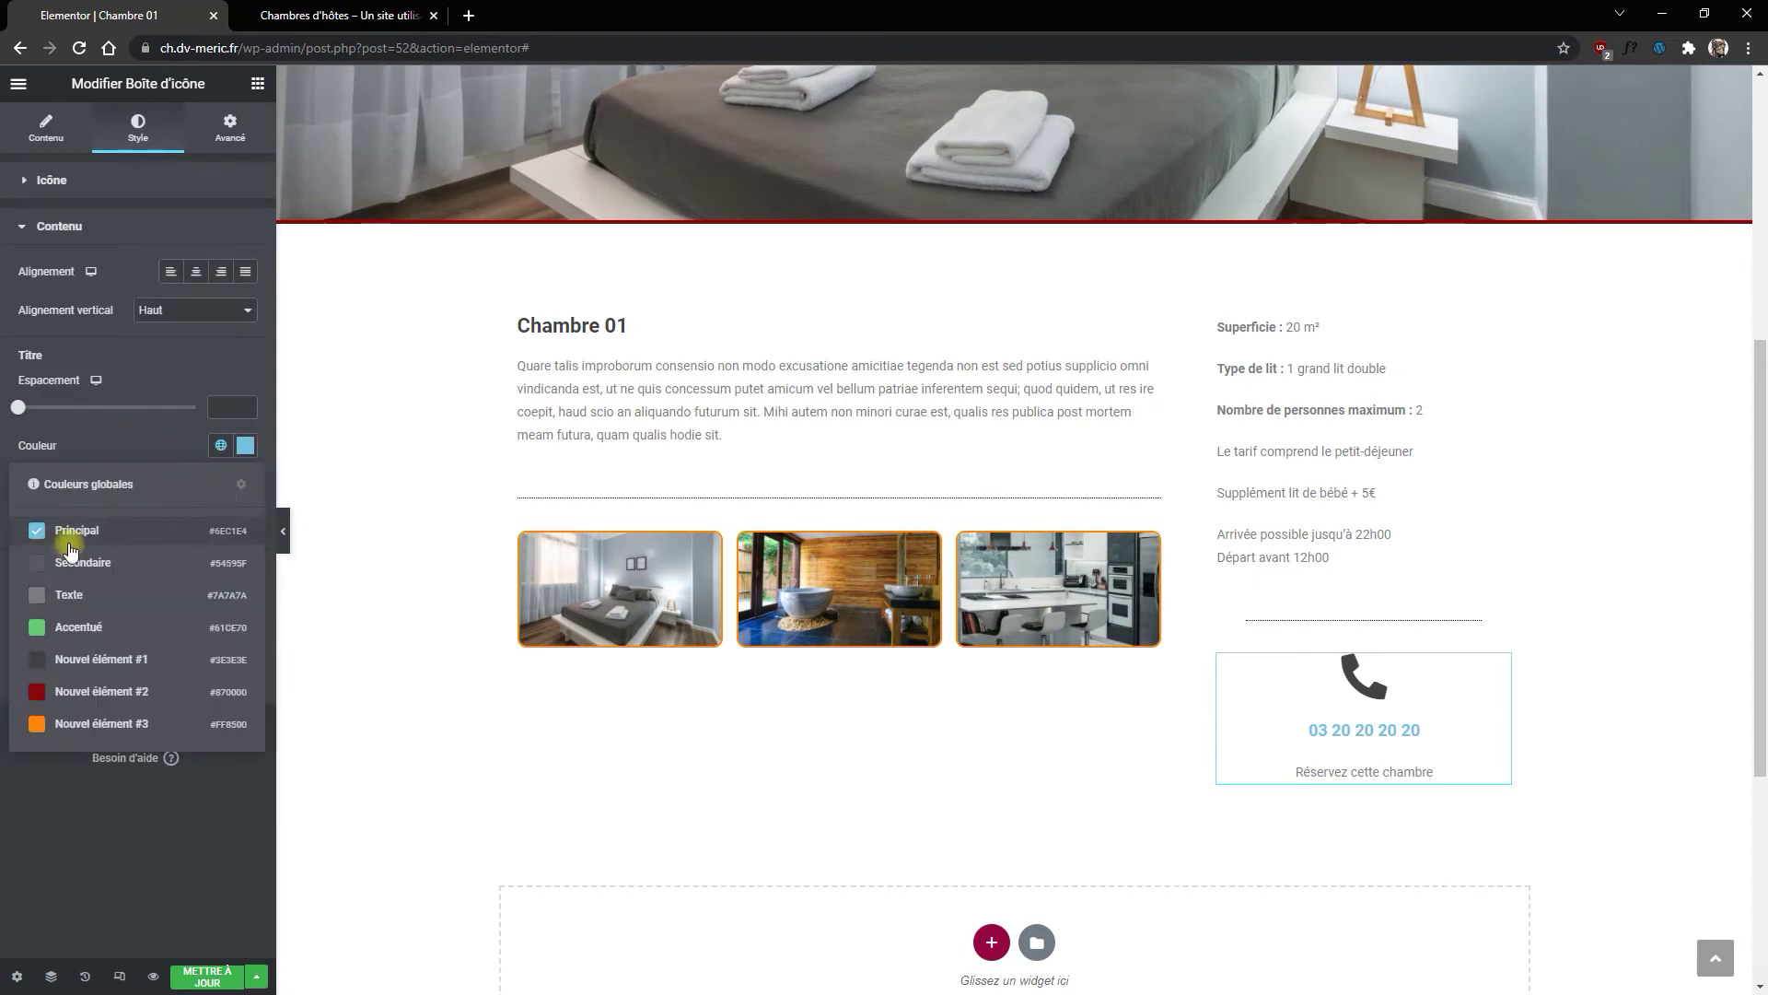
pyautogui.click(34, 653)
# Step: Set the phone-number title's typography size to 22 px
pyautogui.click(244, 484)
pyautogui.click(183, 493)
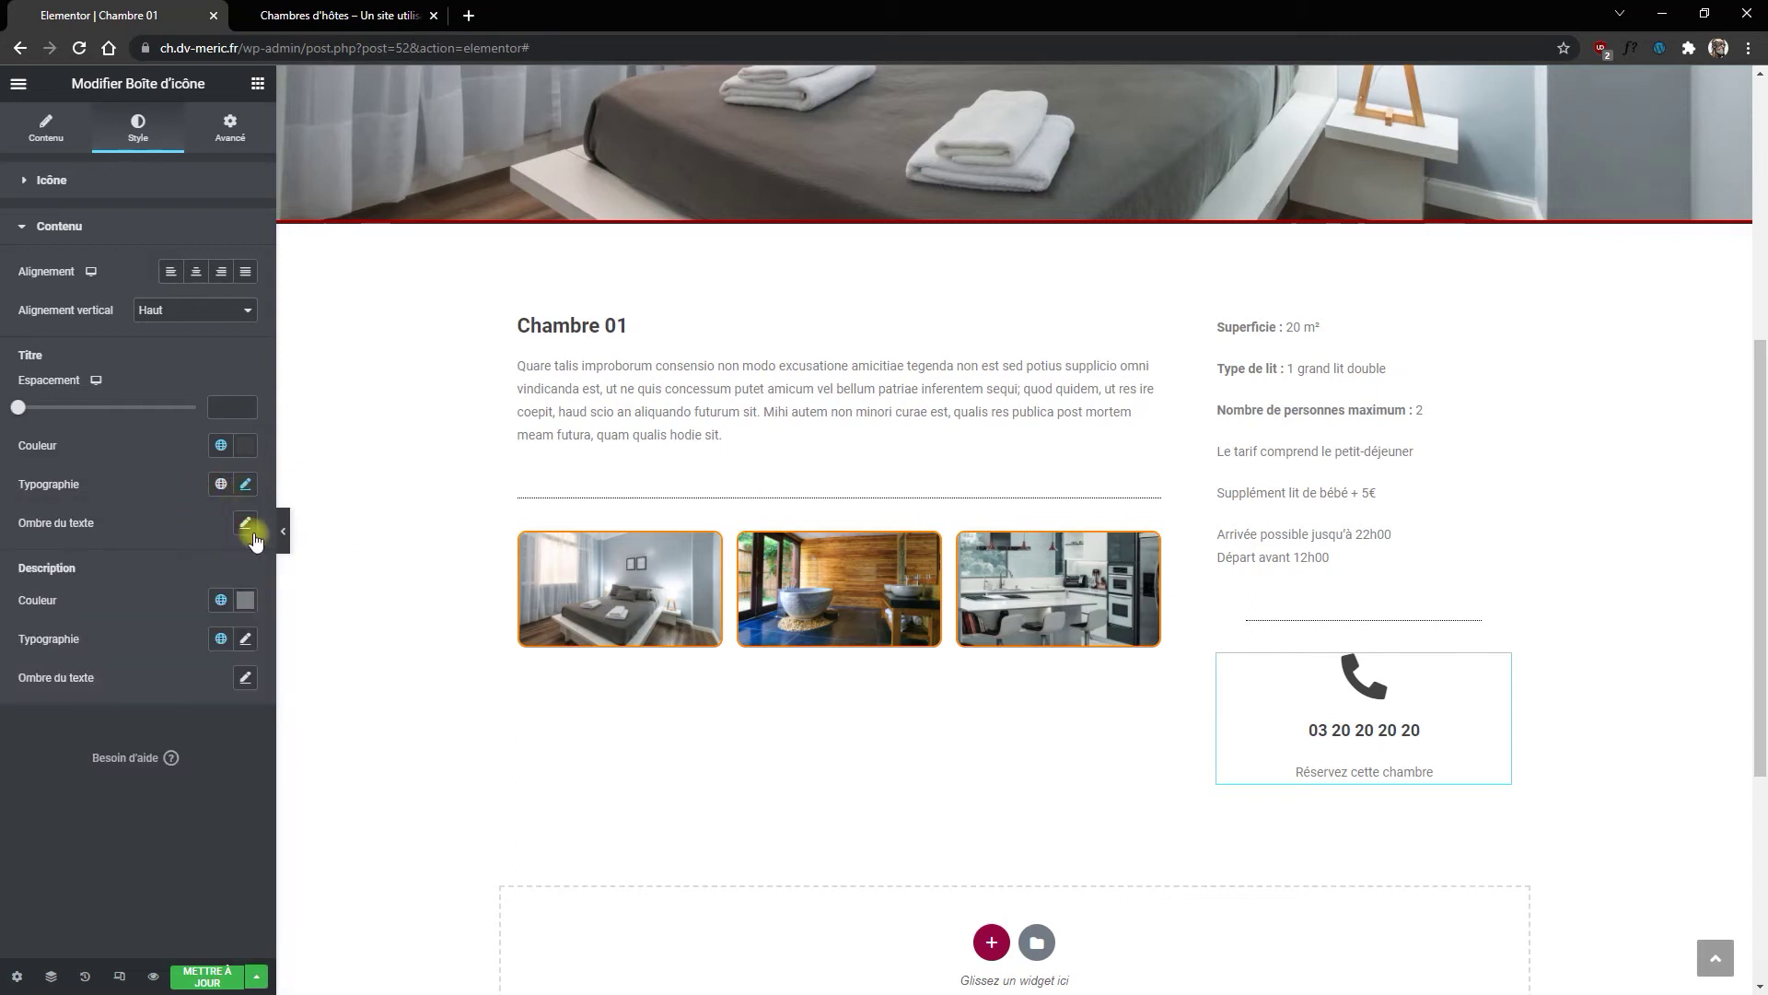
pyautogui.click(244, 488)
pyautogui.click(231, 627)
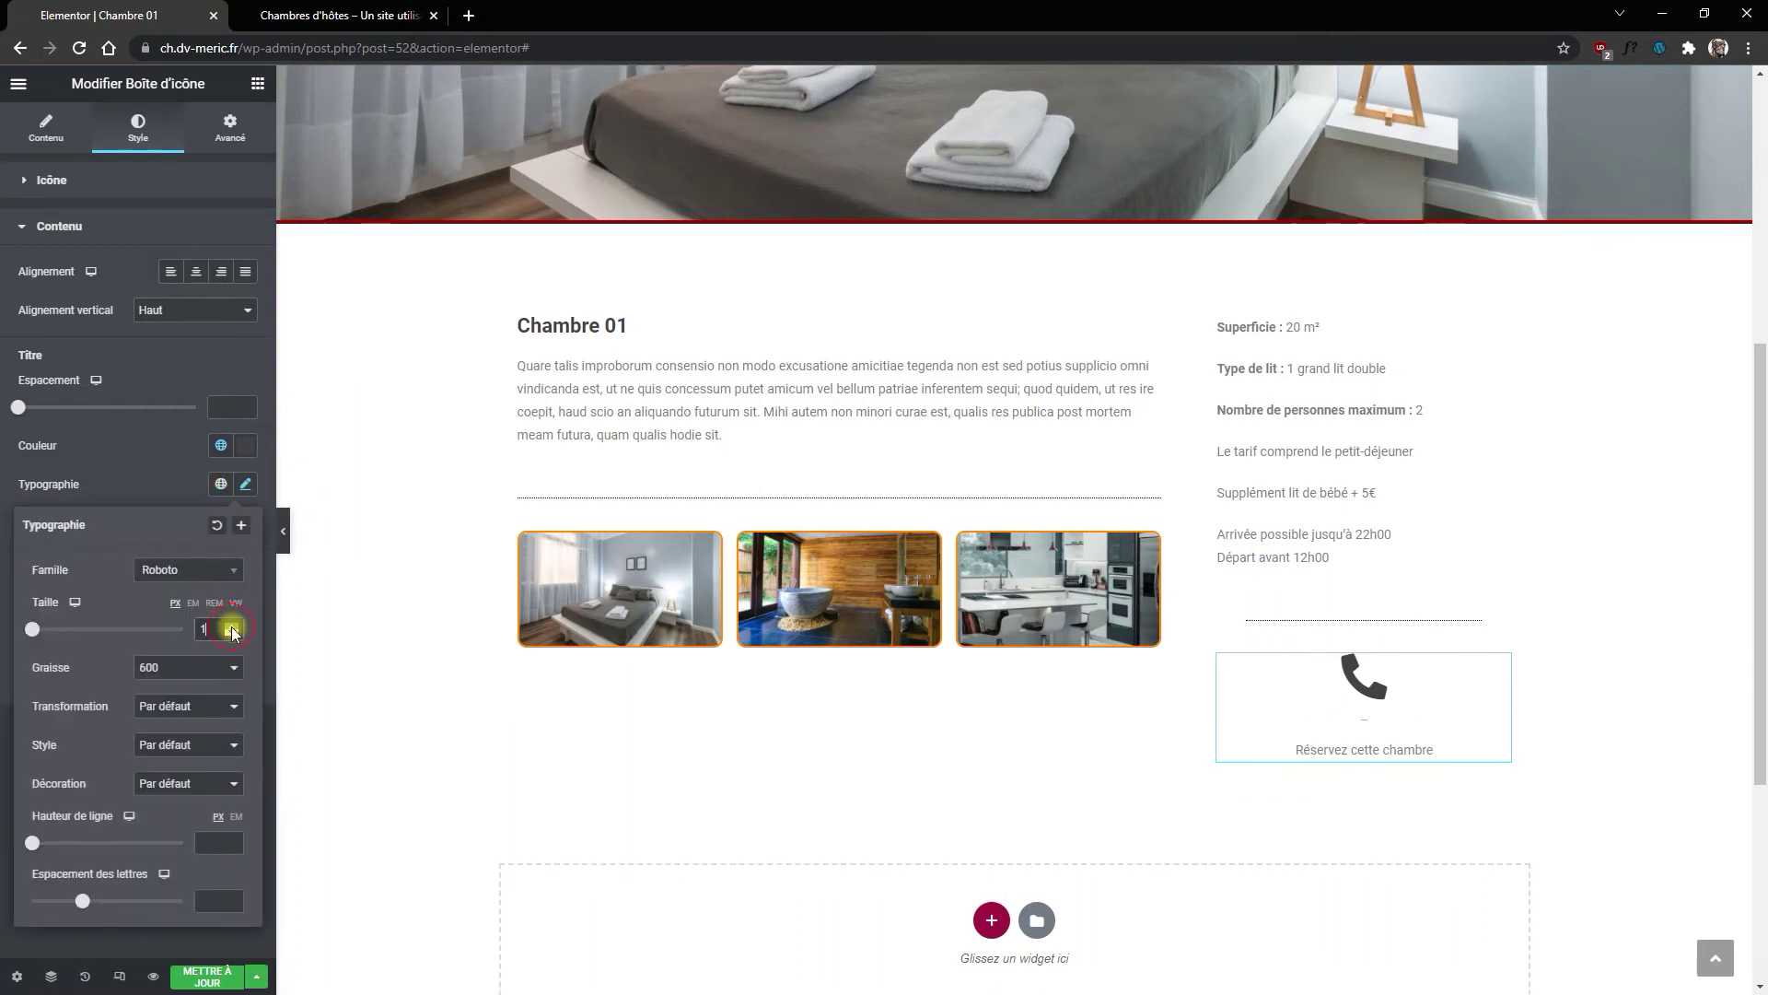
pyautogui.click(232, 626)
pyautogui.click(231, 626)
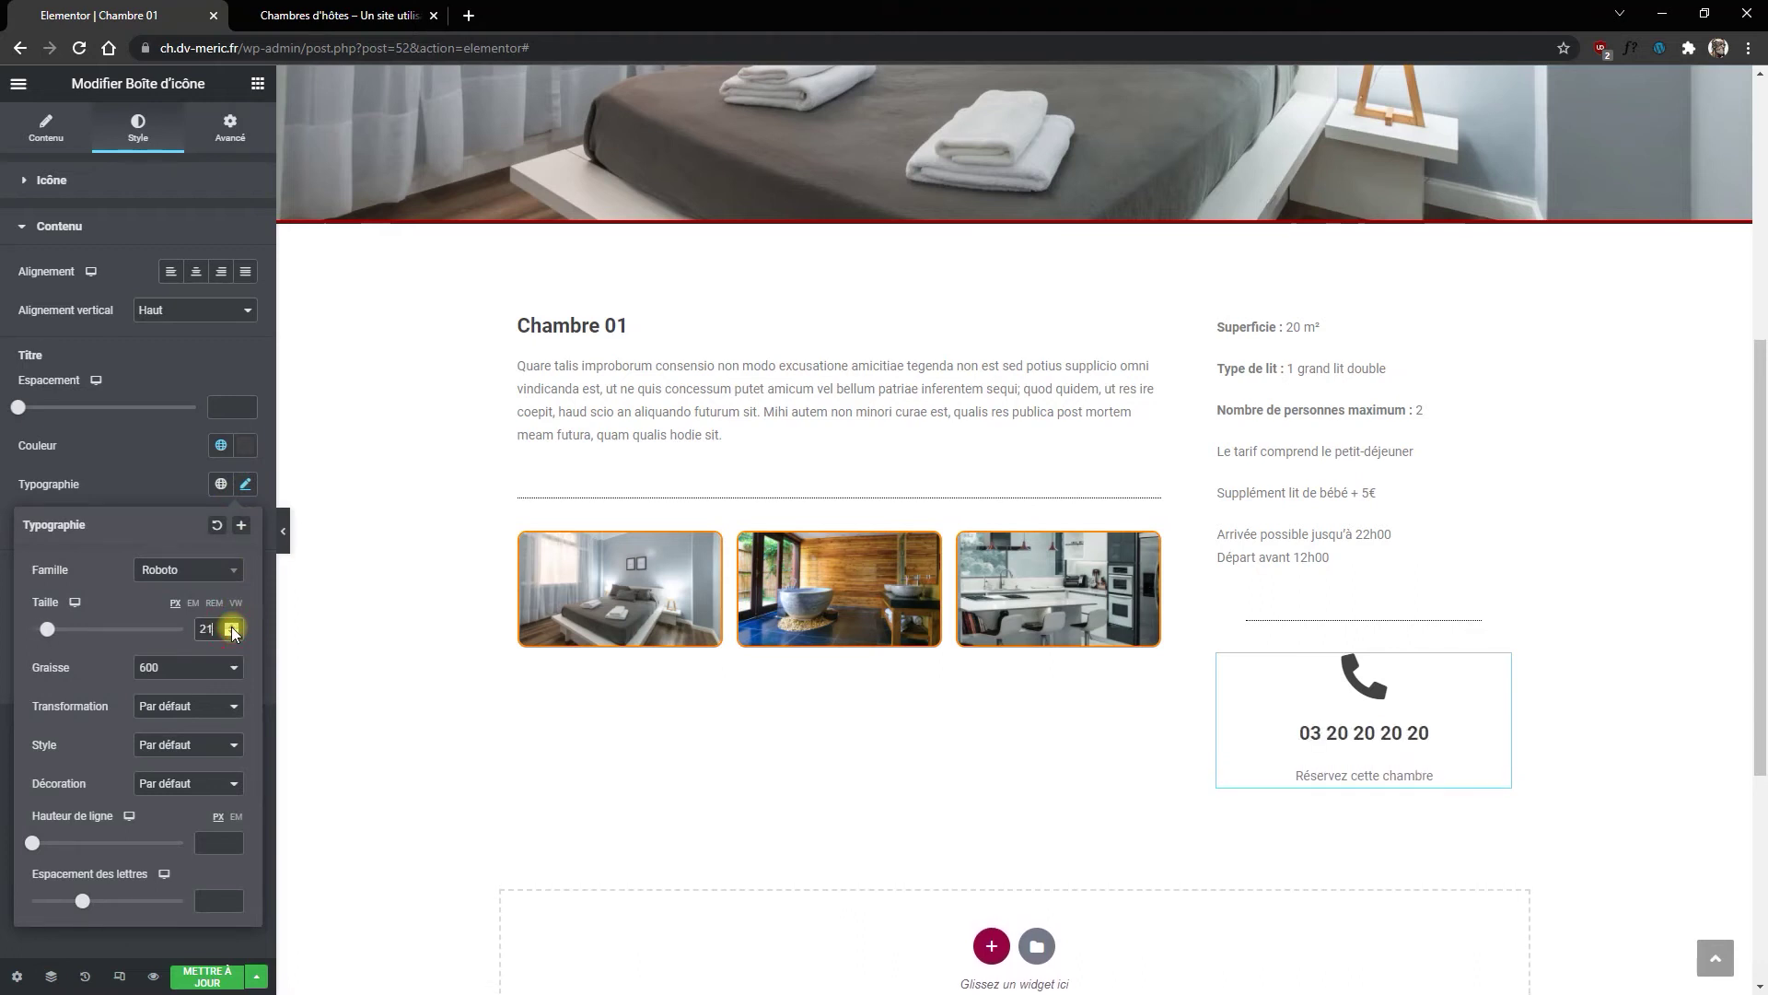
pyautogui.click(231, 626)
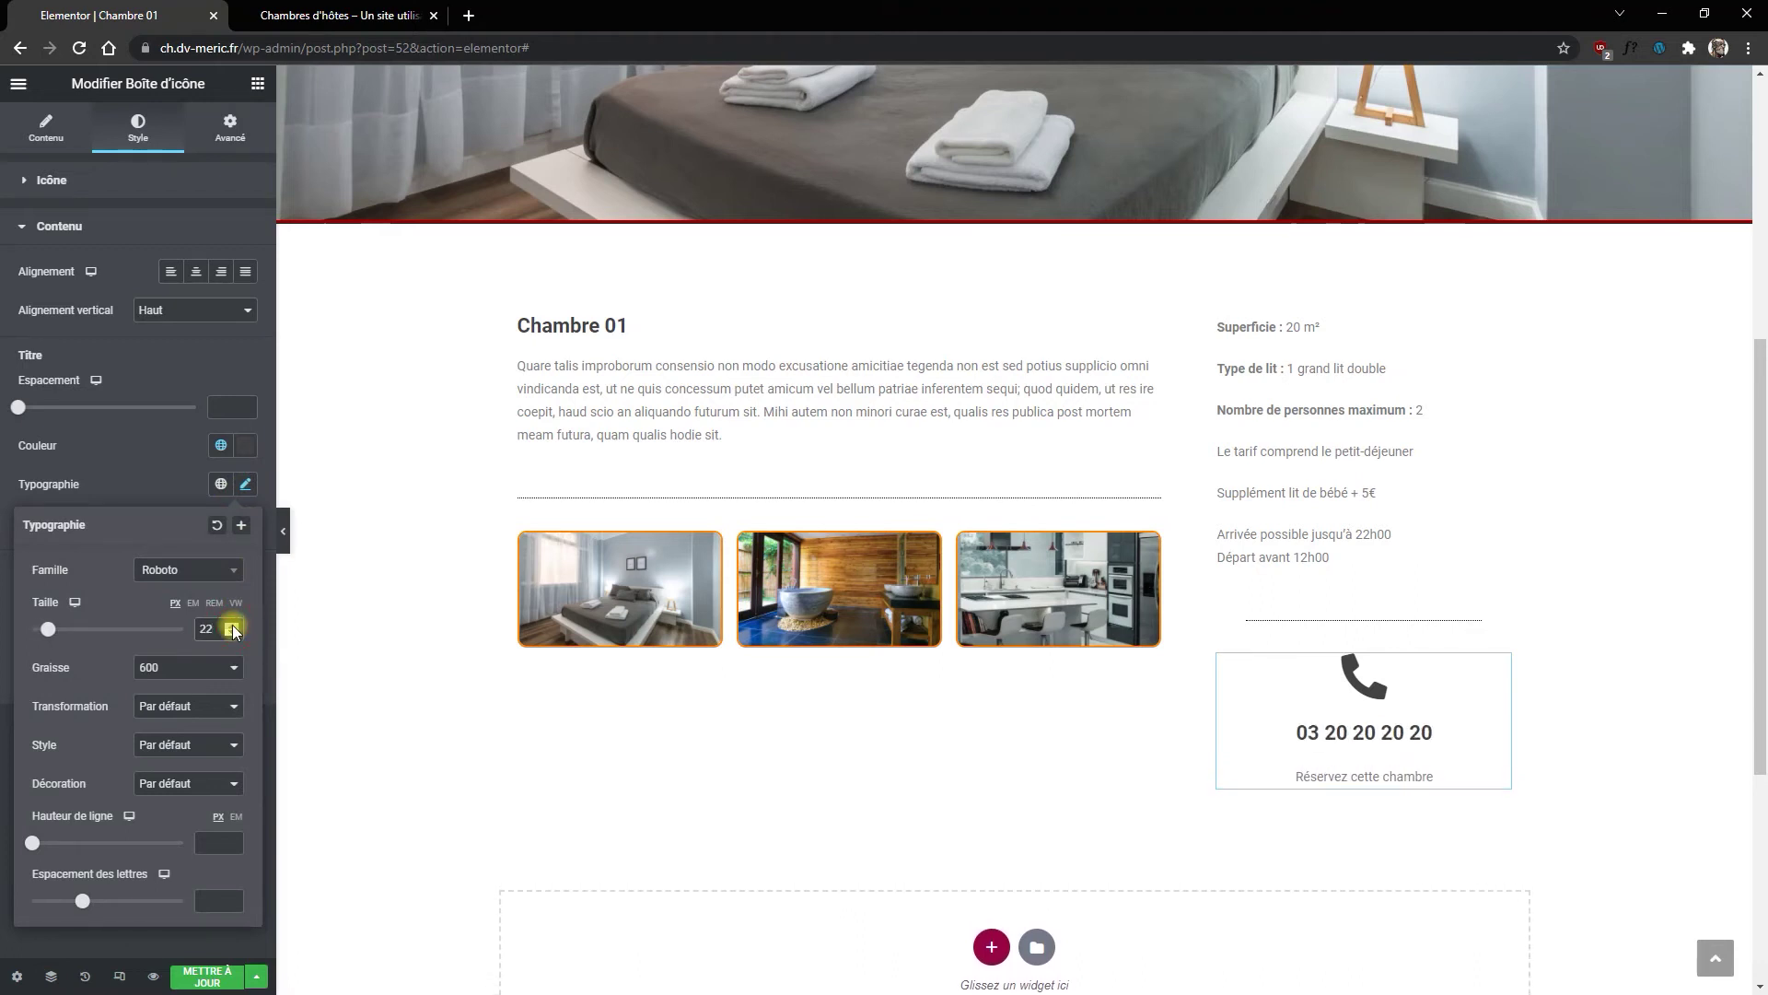
pyautogui.click(123, 483)
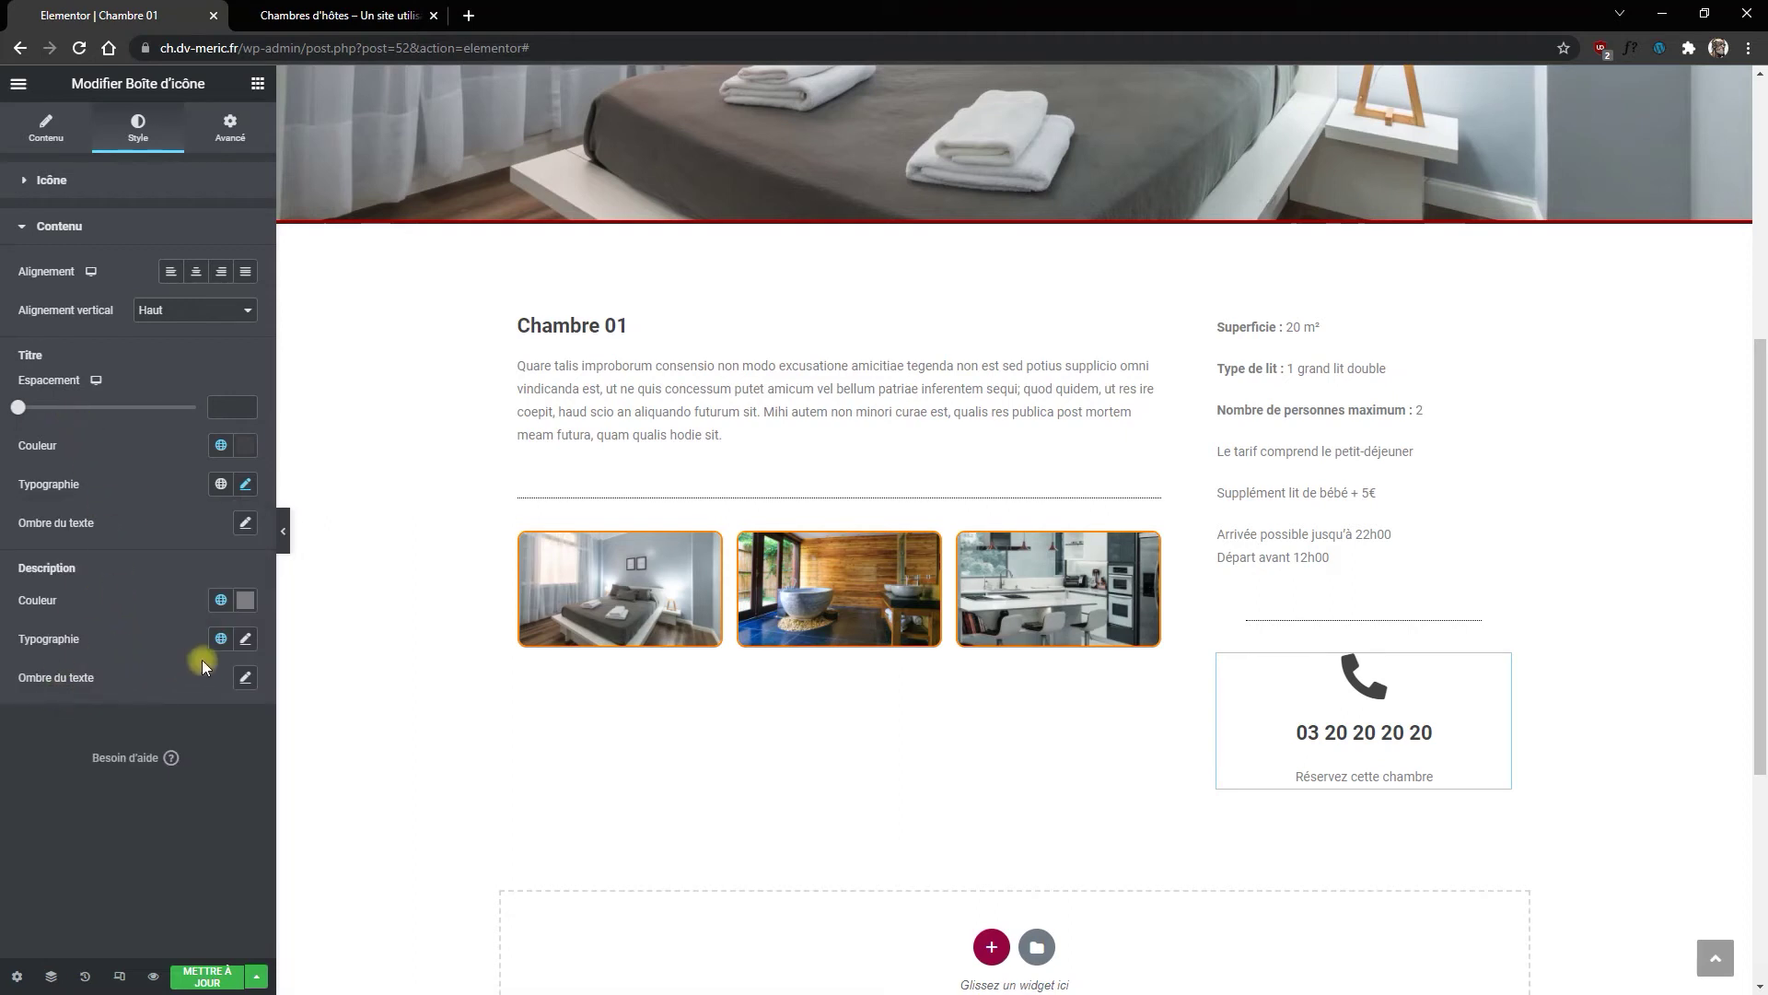
# Step: Give the 'Réservez cette chambre' description the Nouvel élément #1 colour and a 14 px size
pyautogui.click(221, 600)
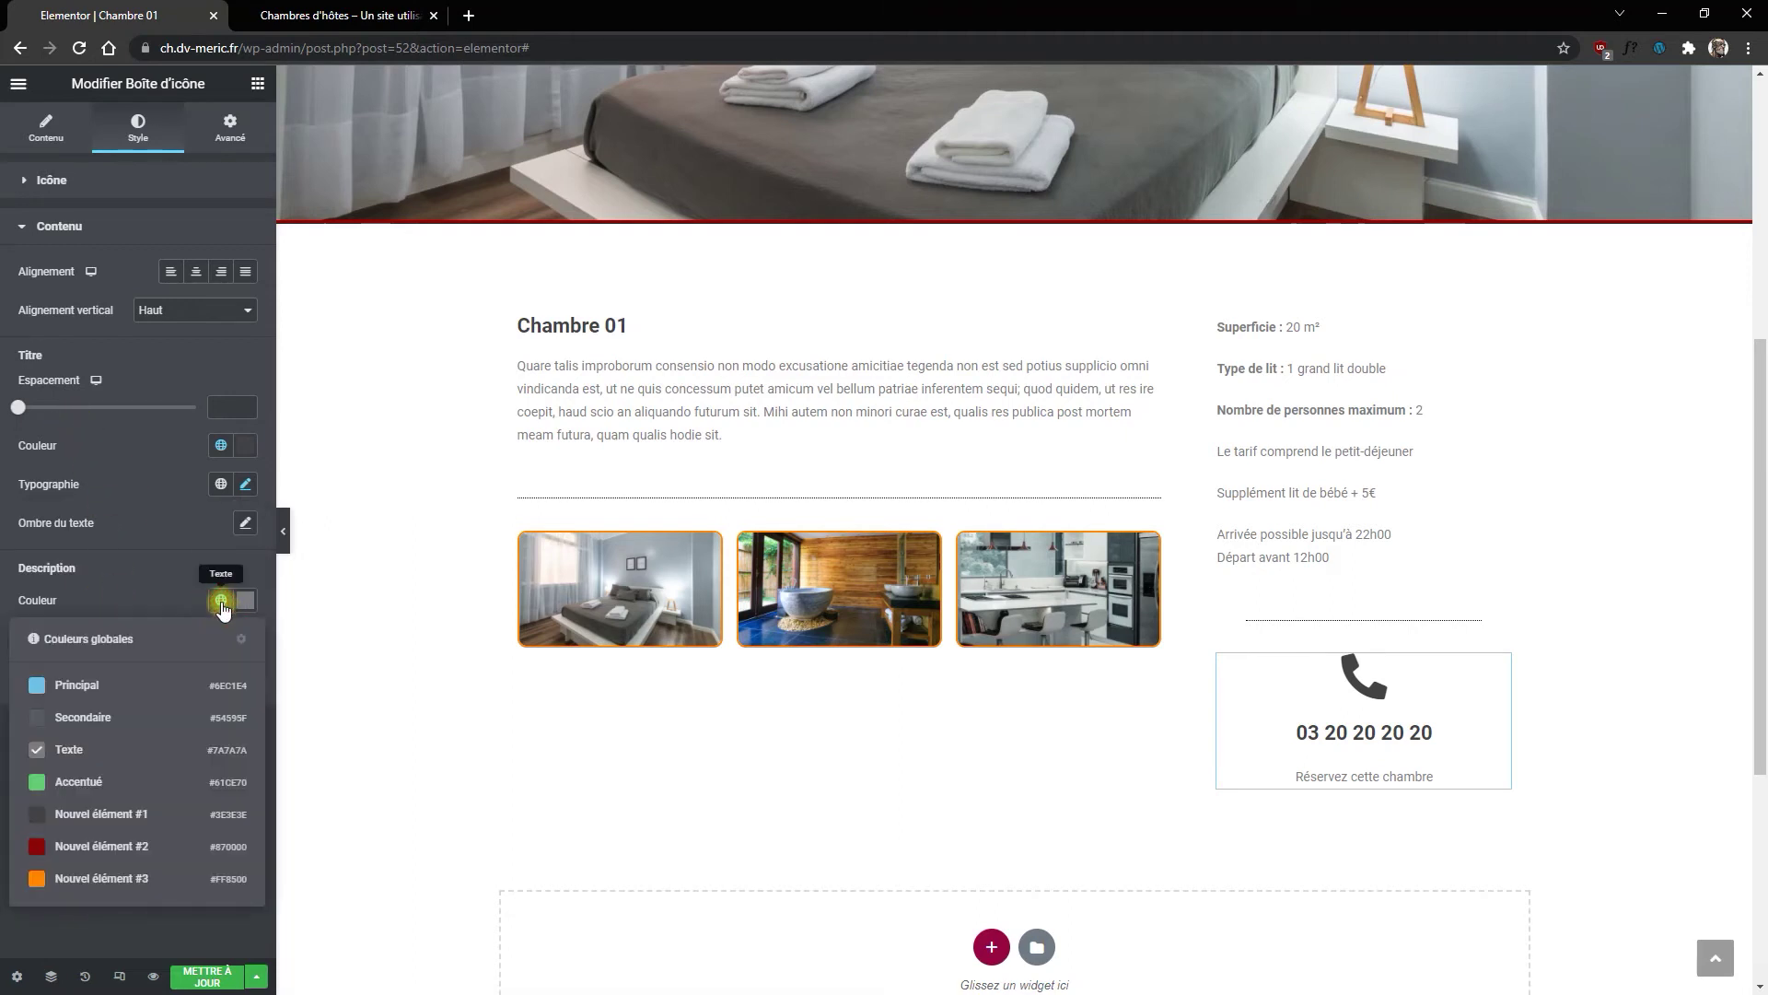
pyautogui.click(43, 801)
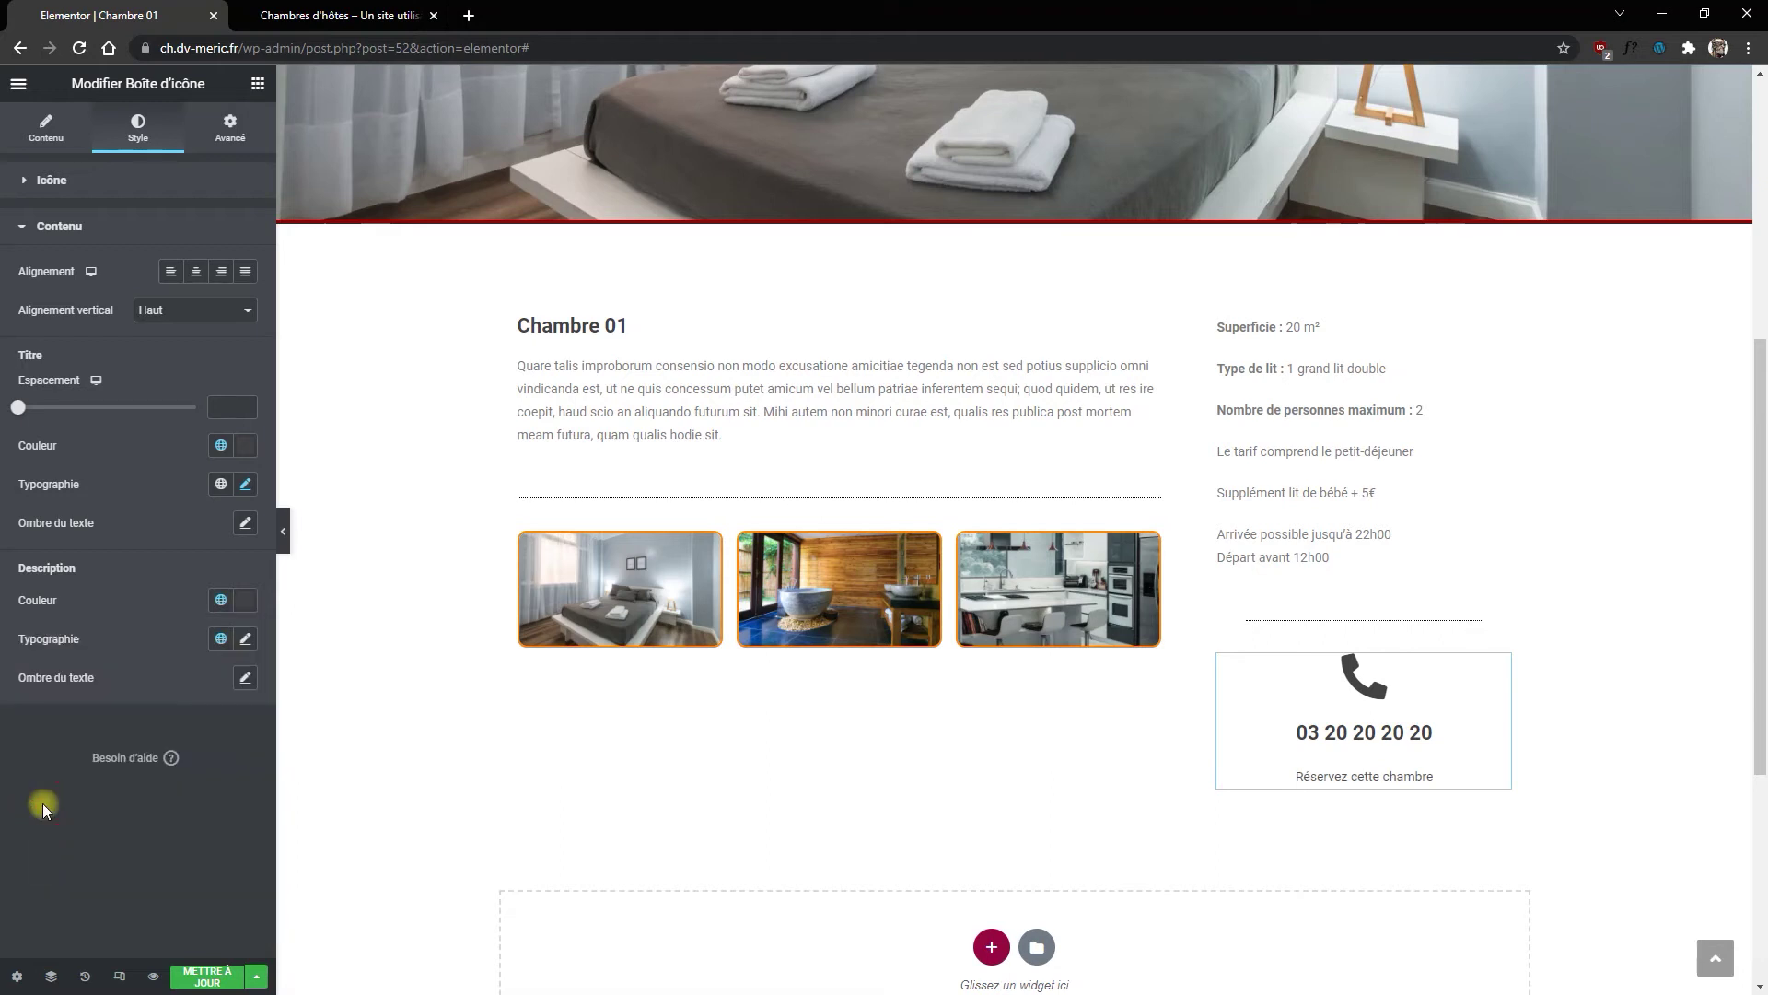
pyautogui.click(249, 639)
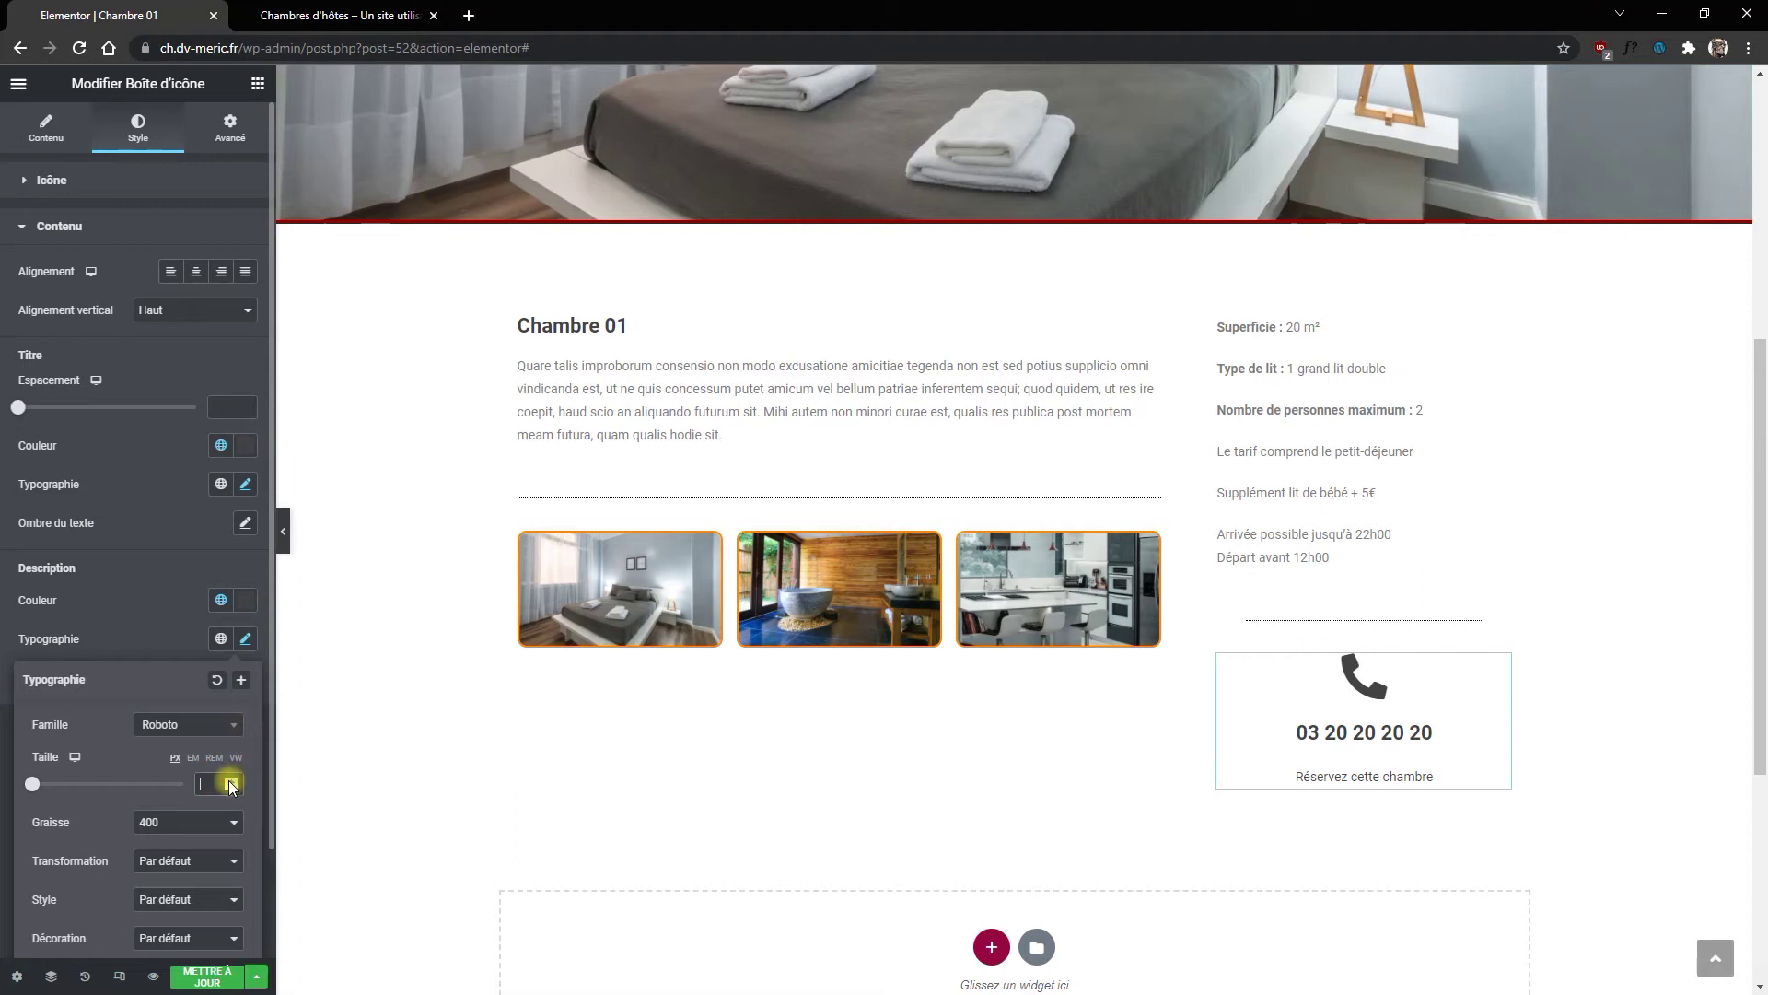
pyautogui.write('13')
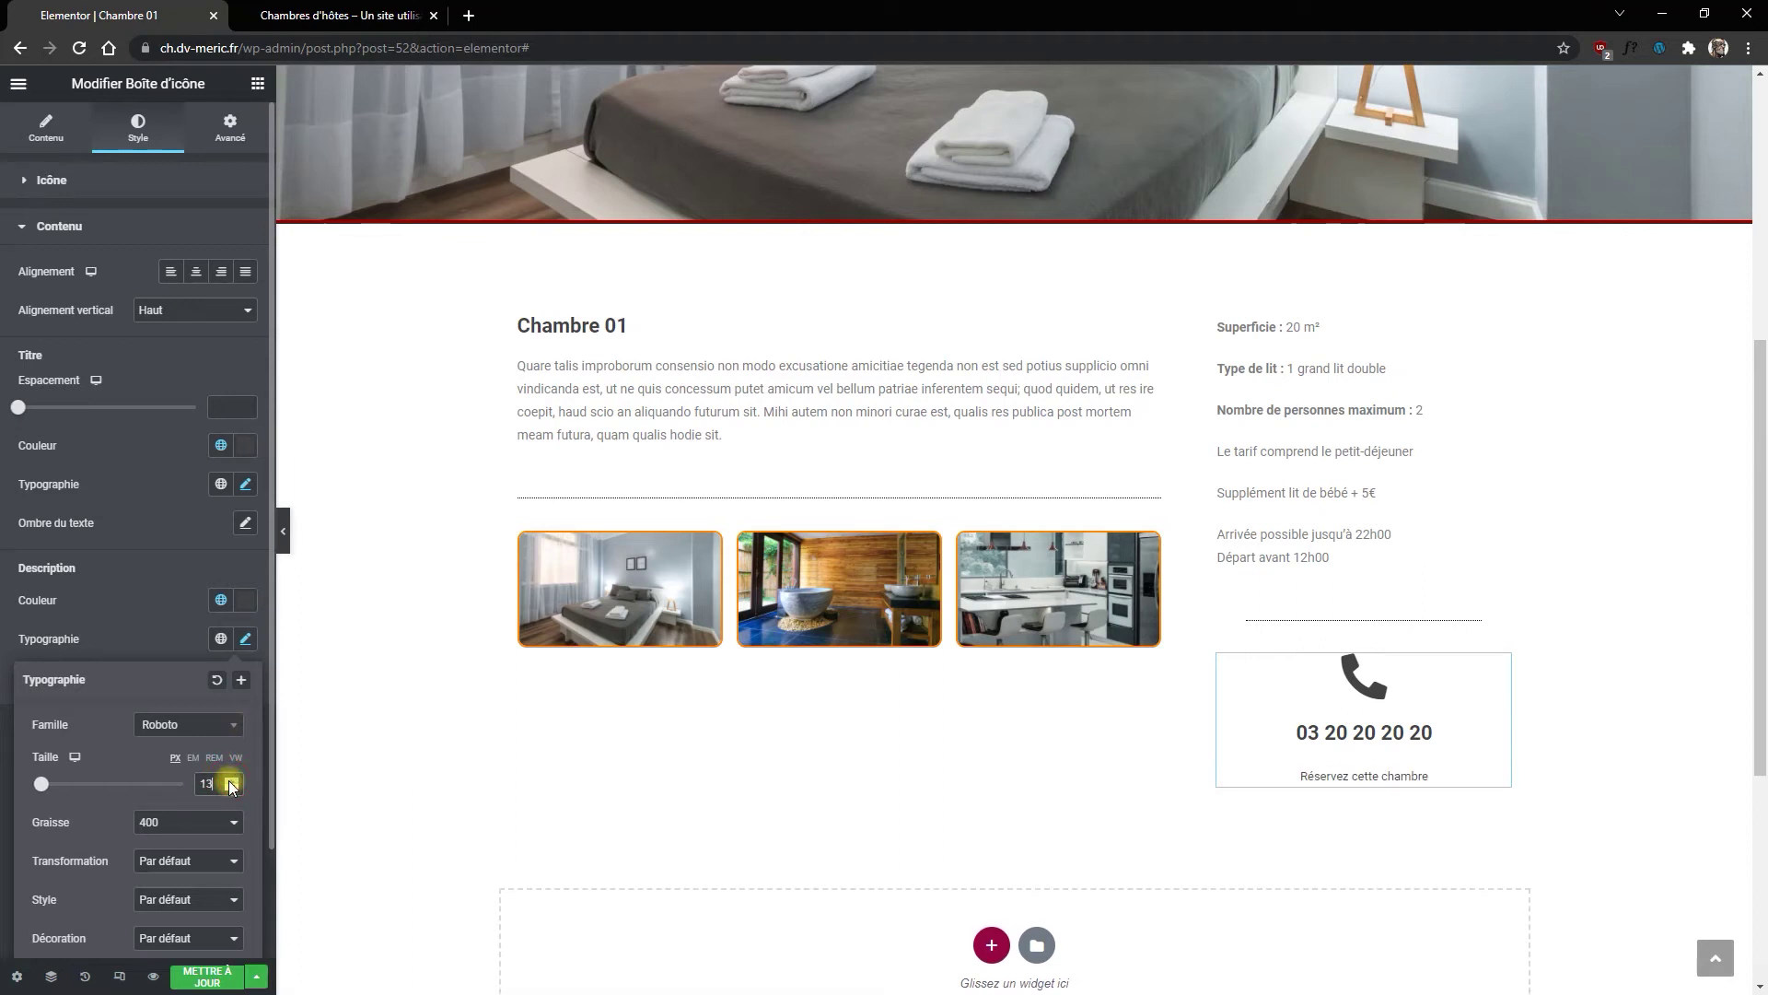
pyautogui.click(230, 787)
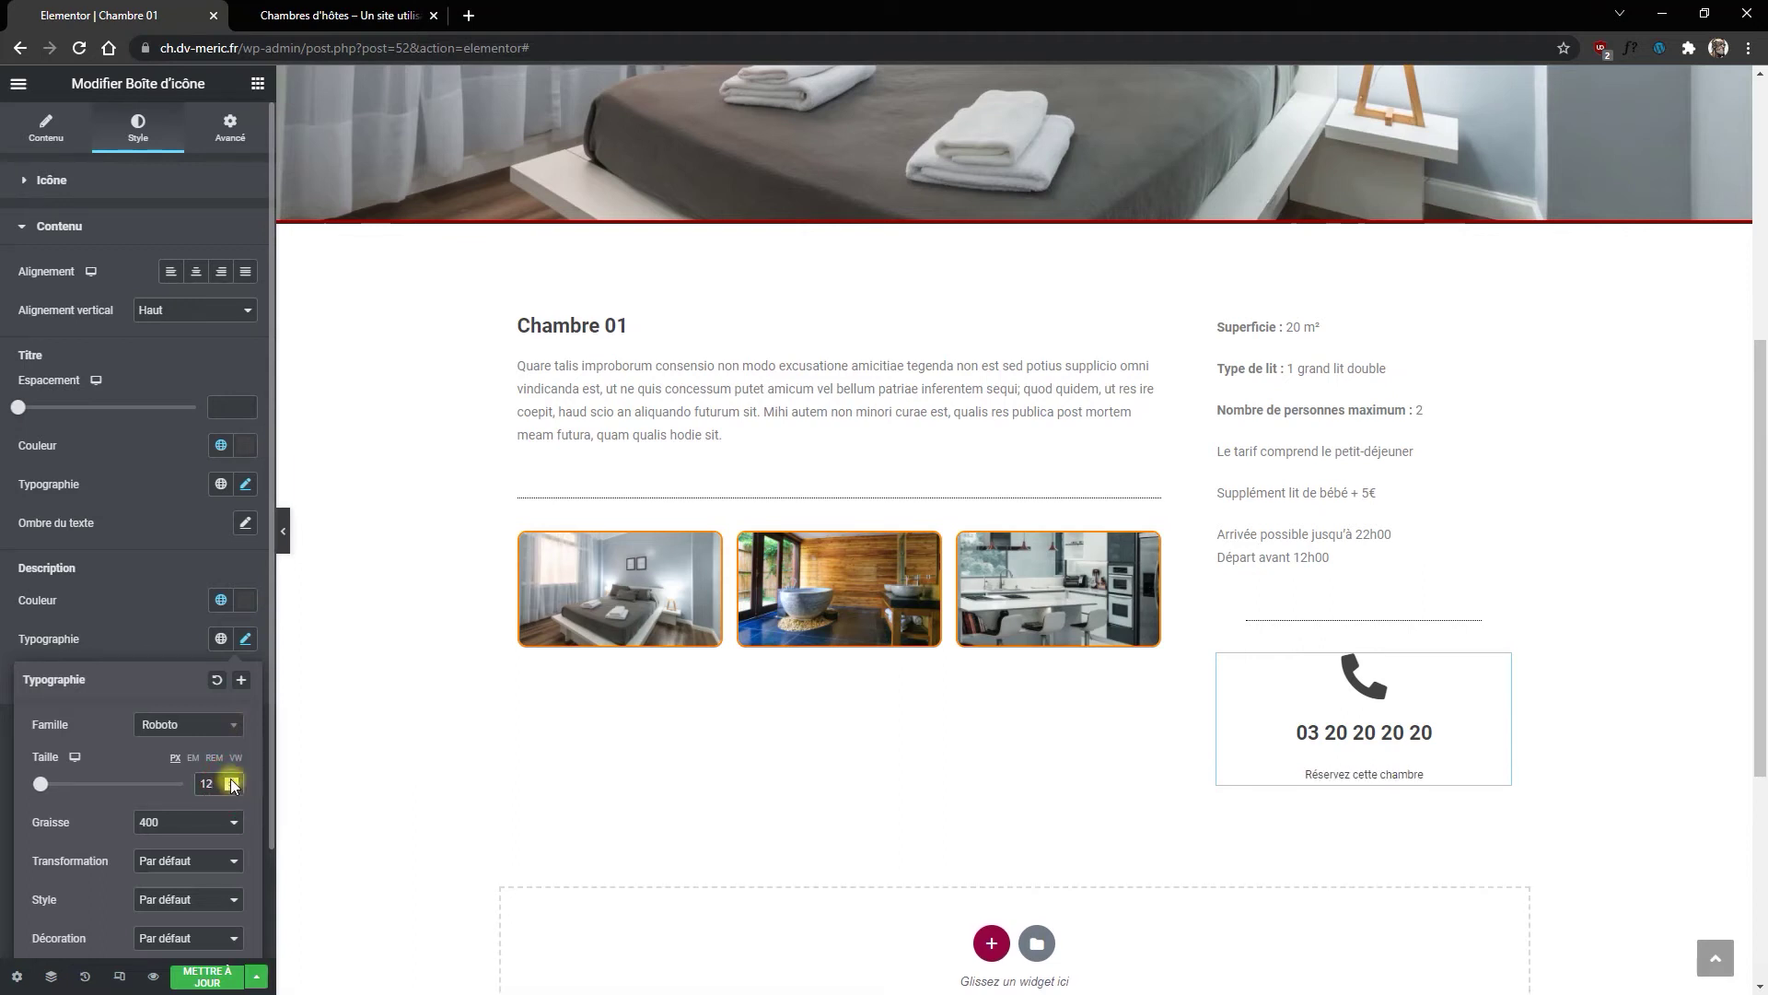
pyautogui.click(231, 780)
pyautogui.click(232, 779)
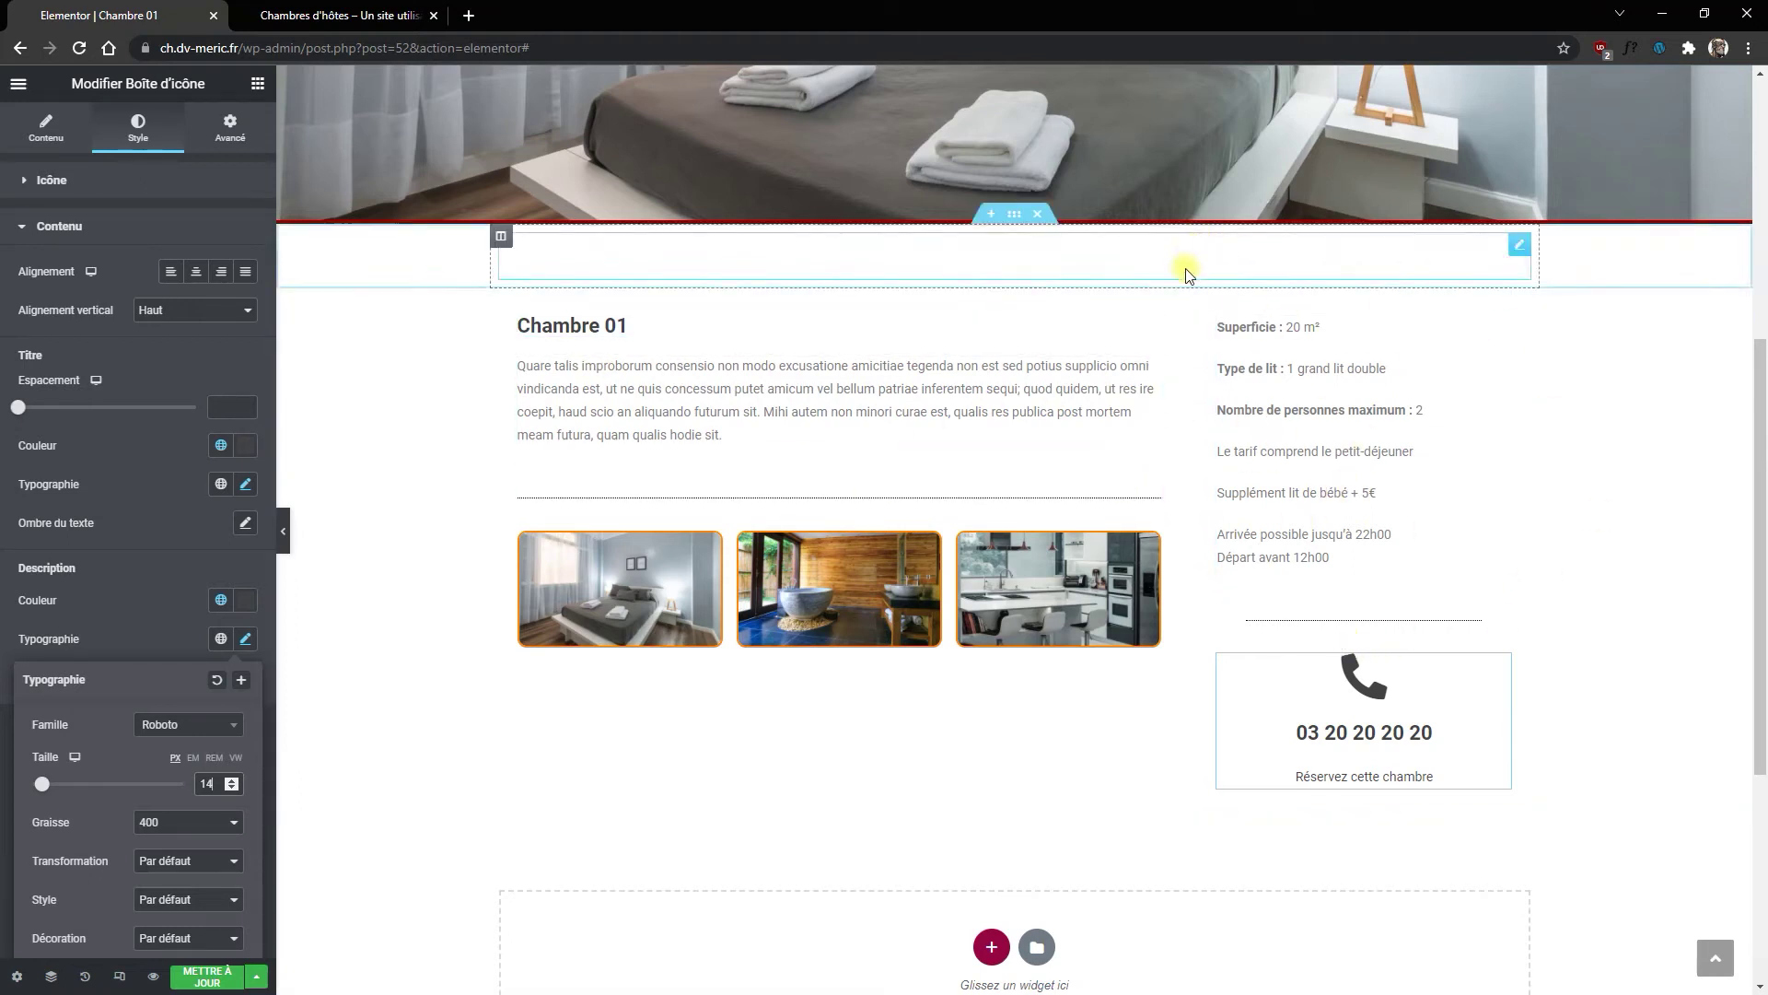
pyautogui.click(1201, 301)
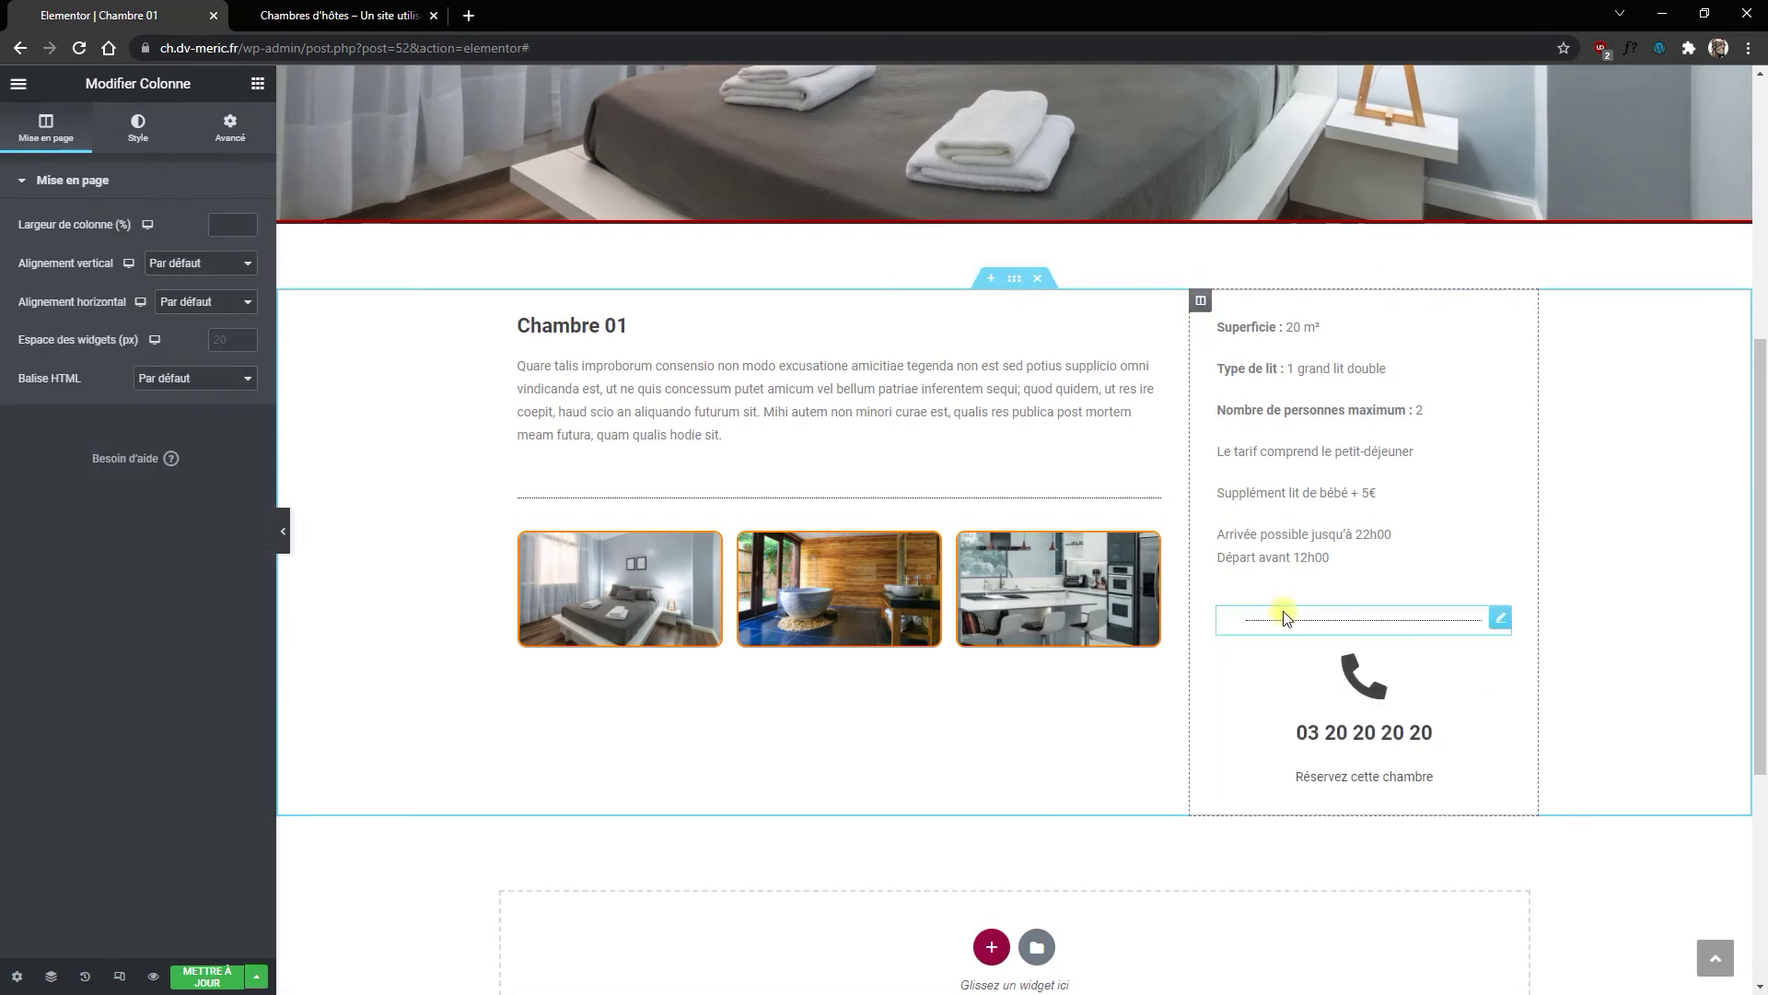
# Step: Add a box shadow to the room-details column in its Style settings
pyautogui.click(138, 136)
pyautogui.click(63, 317)
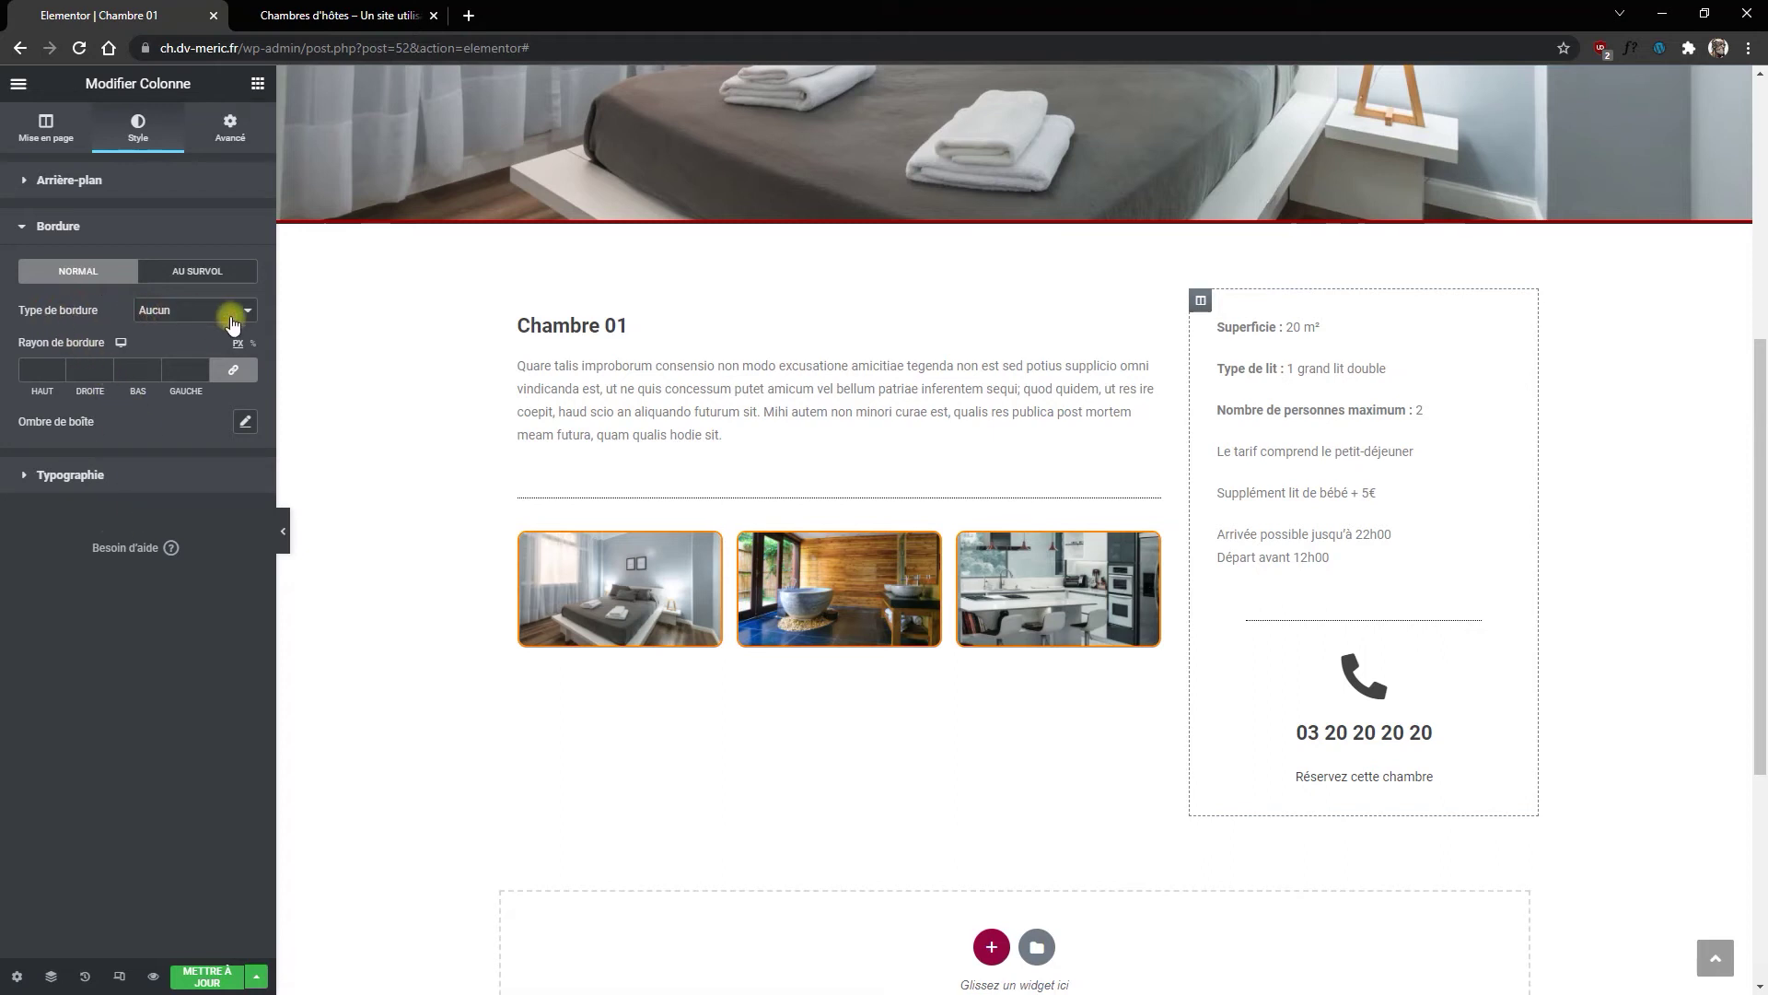
pyautogui.click(245, 422)
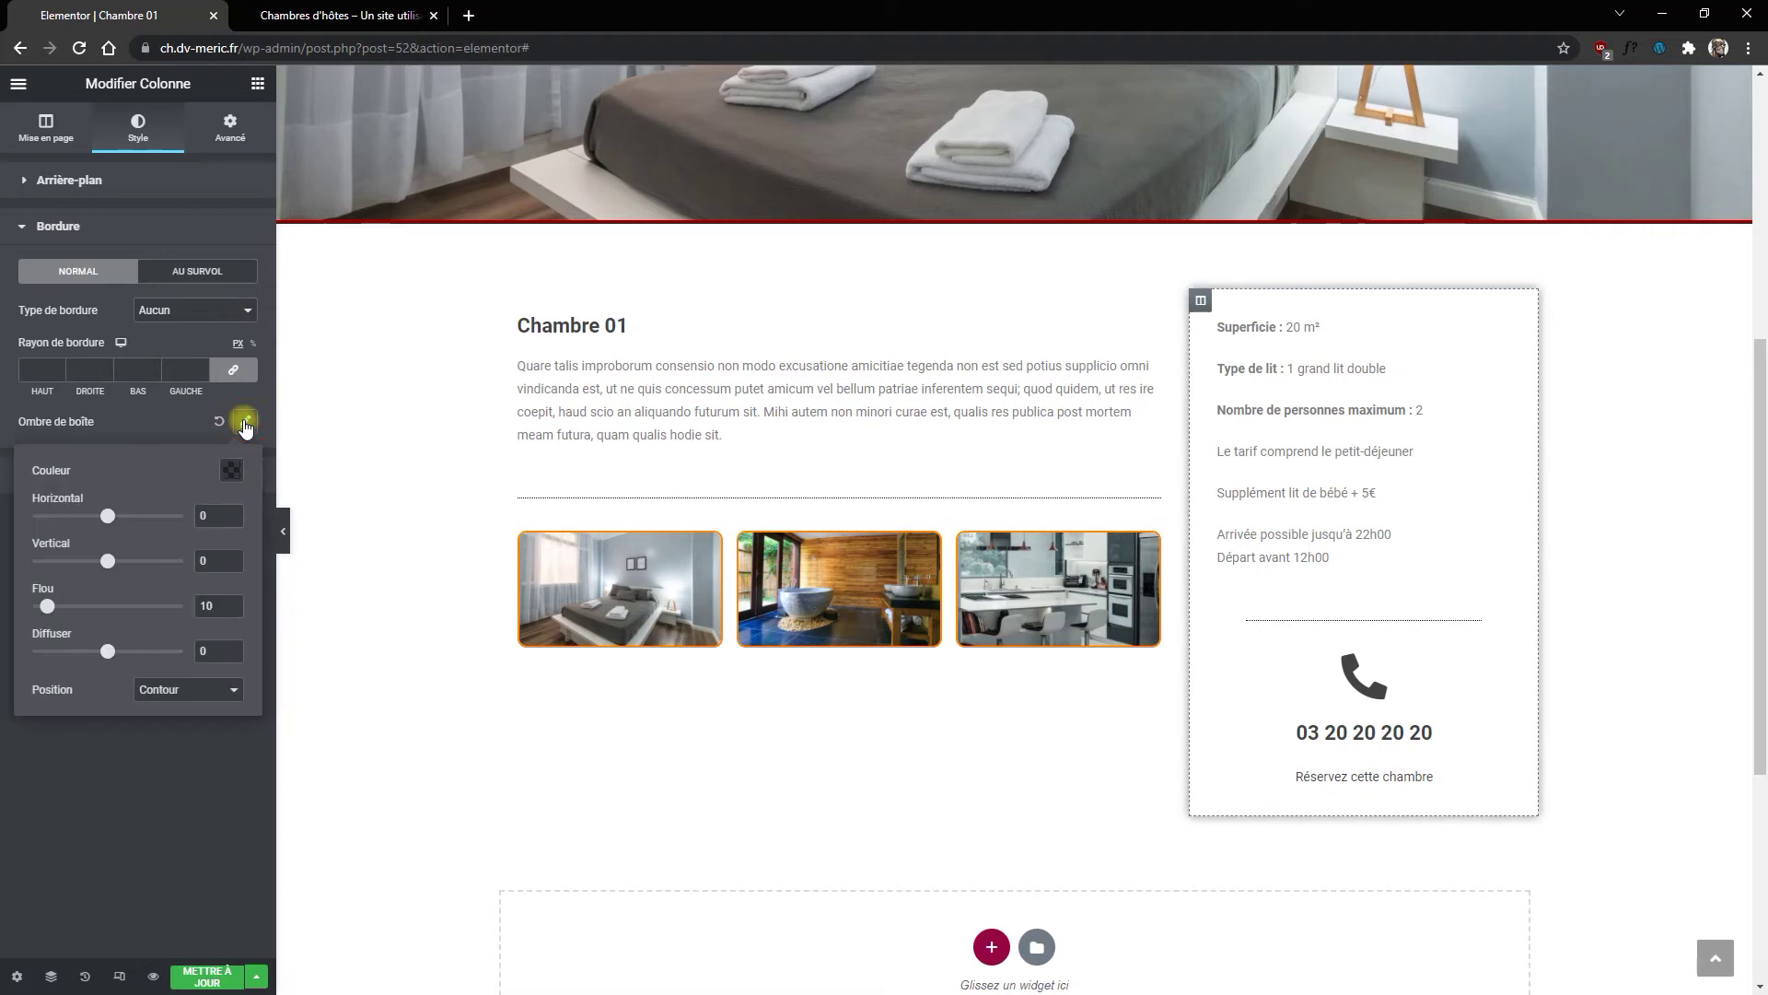
pyautogui.click(147, 428)
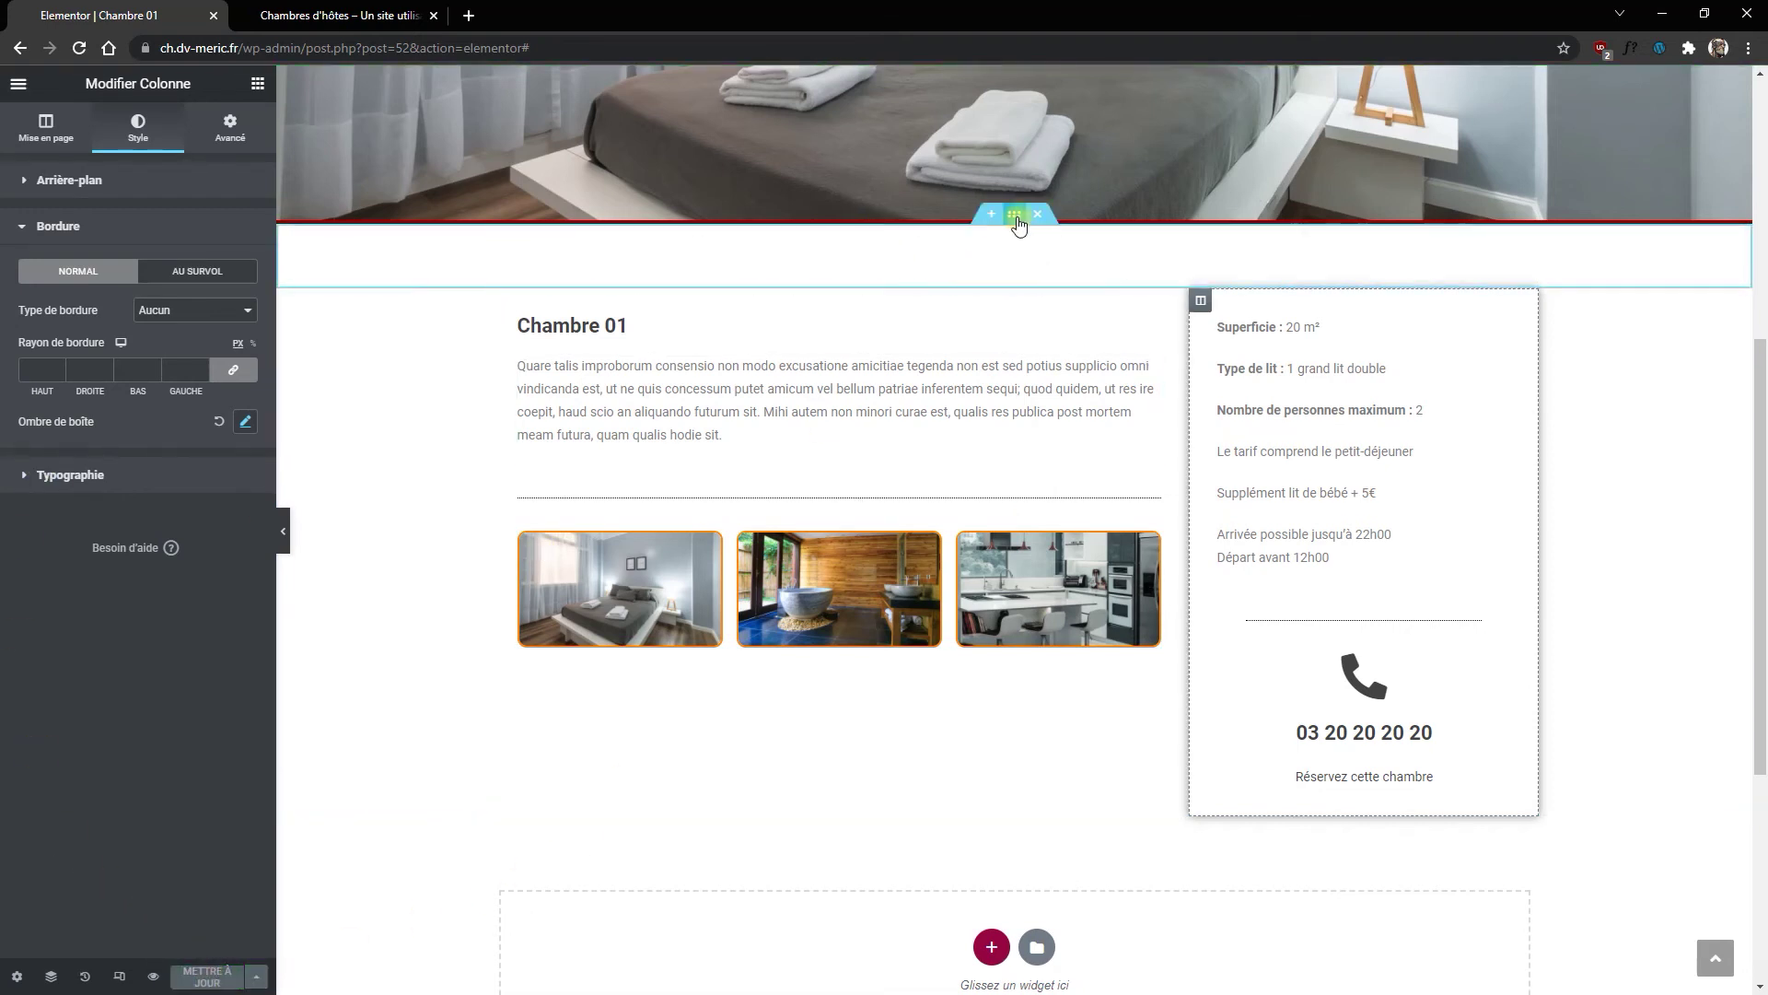
# Step: Duplicate the empty section, move the copy below the Chambre 01 content, and save the page
pyautogui.rightClick(1015, 221)
pyautogui.click(1036, 261)
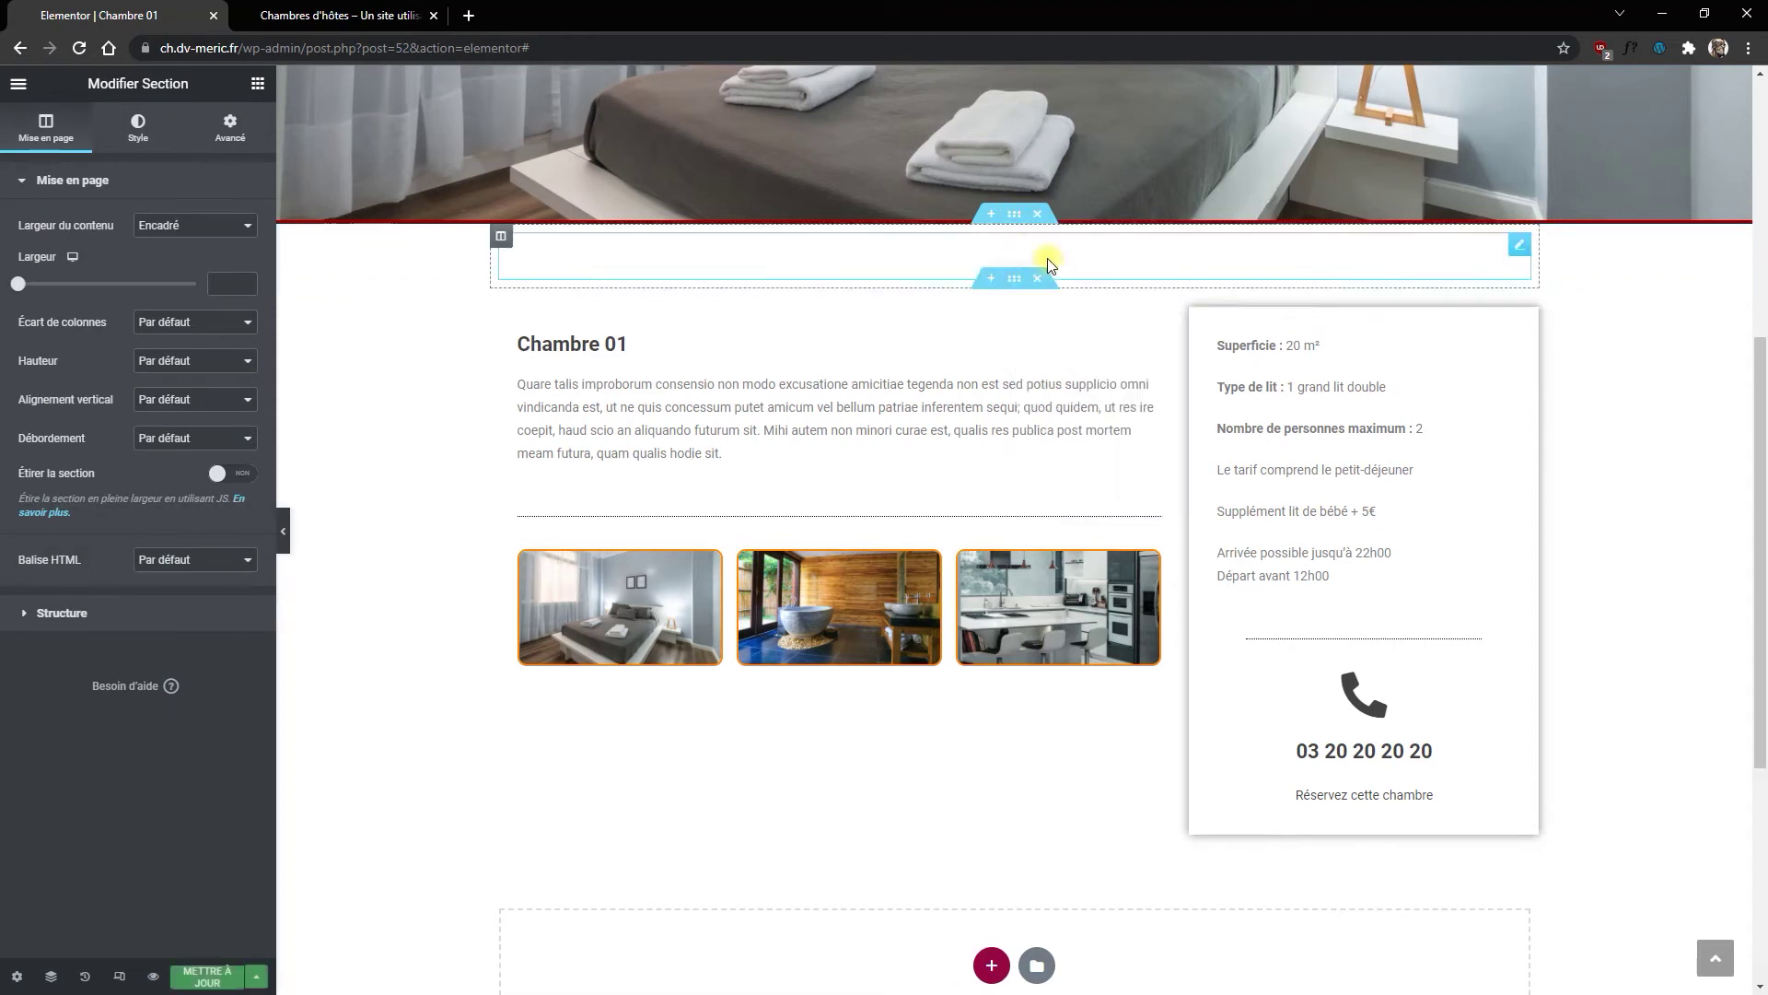
pyautogui.moveTo(1012, 279); pyautogui.dragTo(1014, 793)
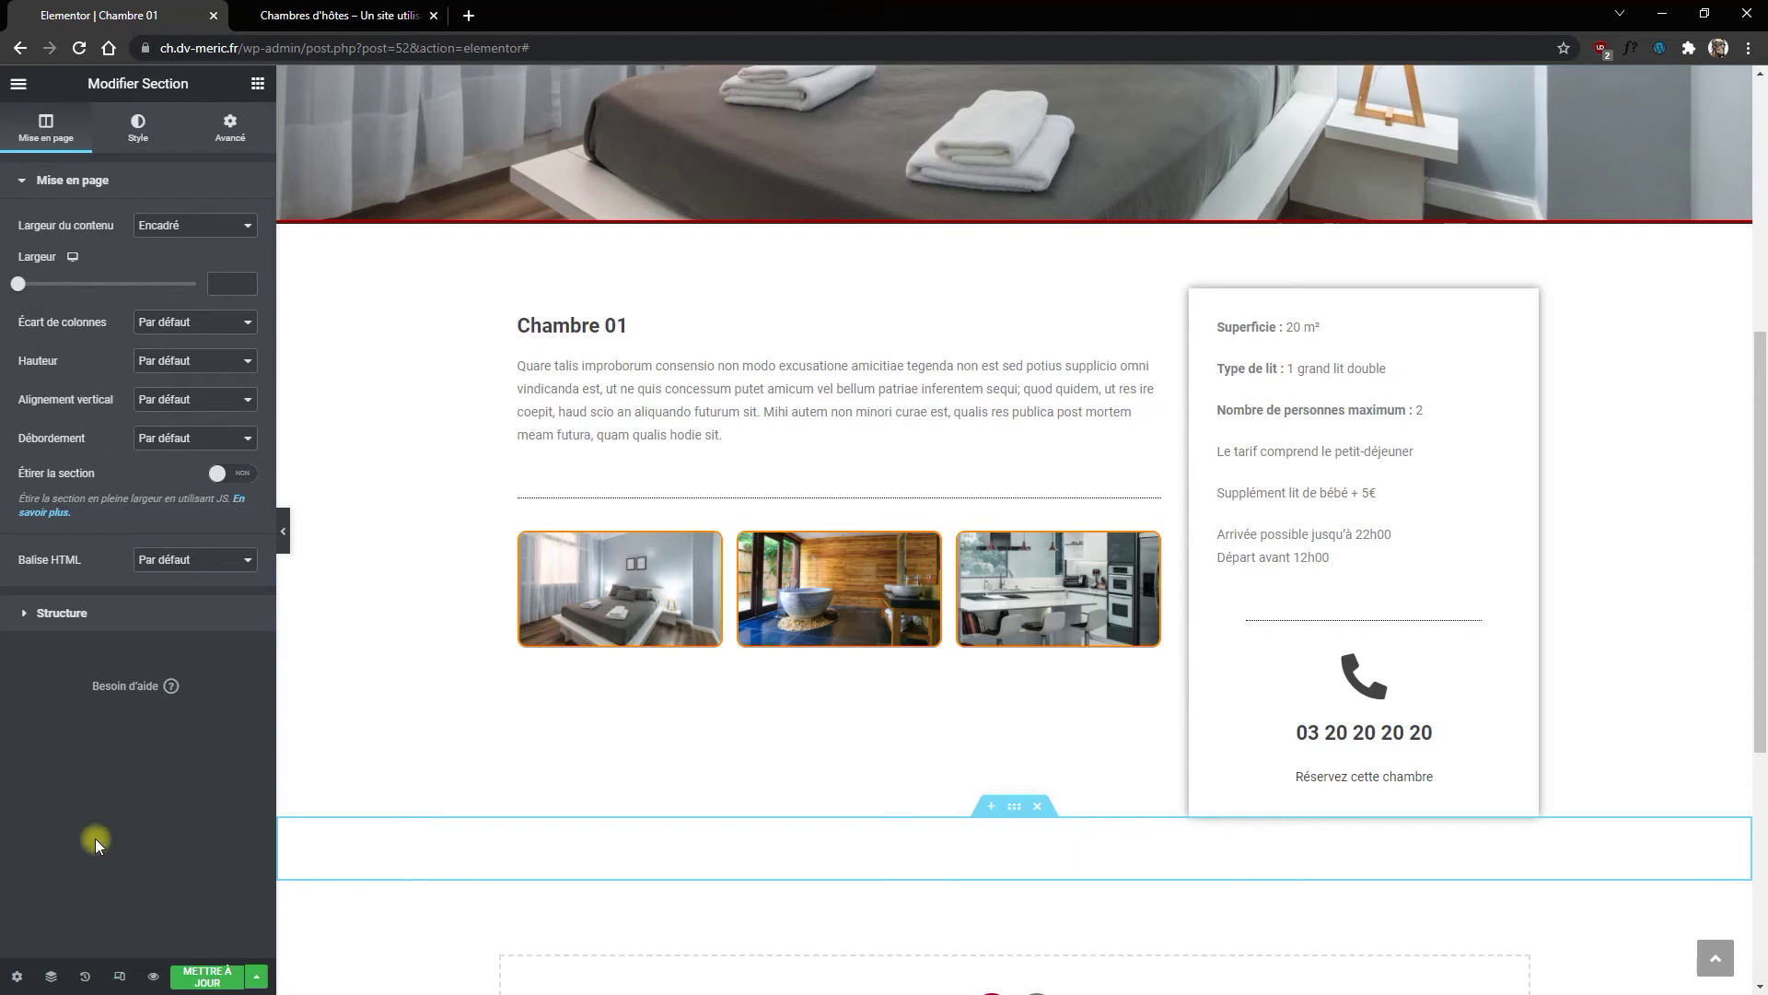
pyautogui.click(199, 976)
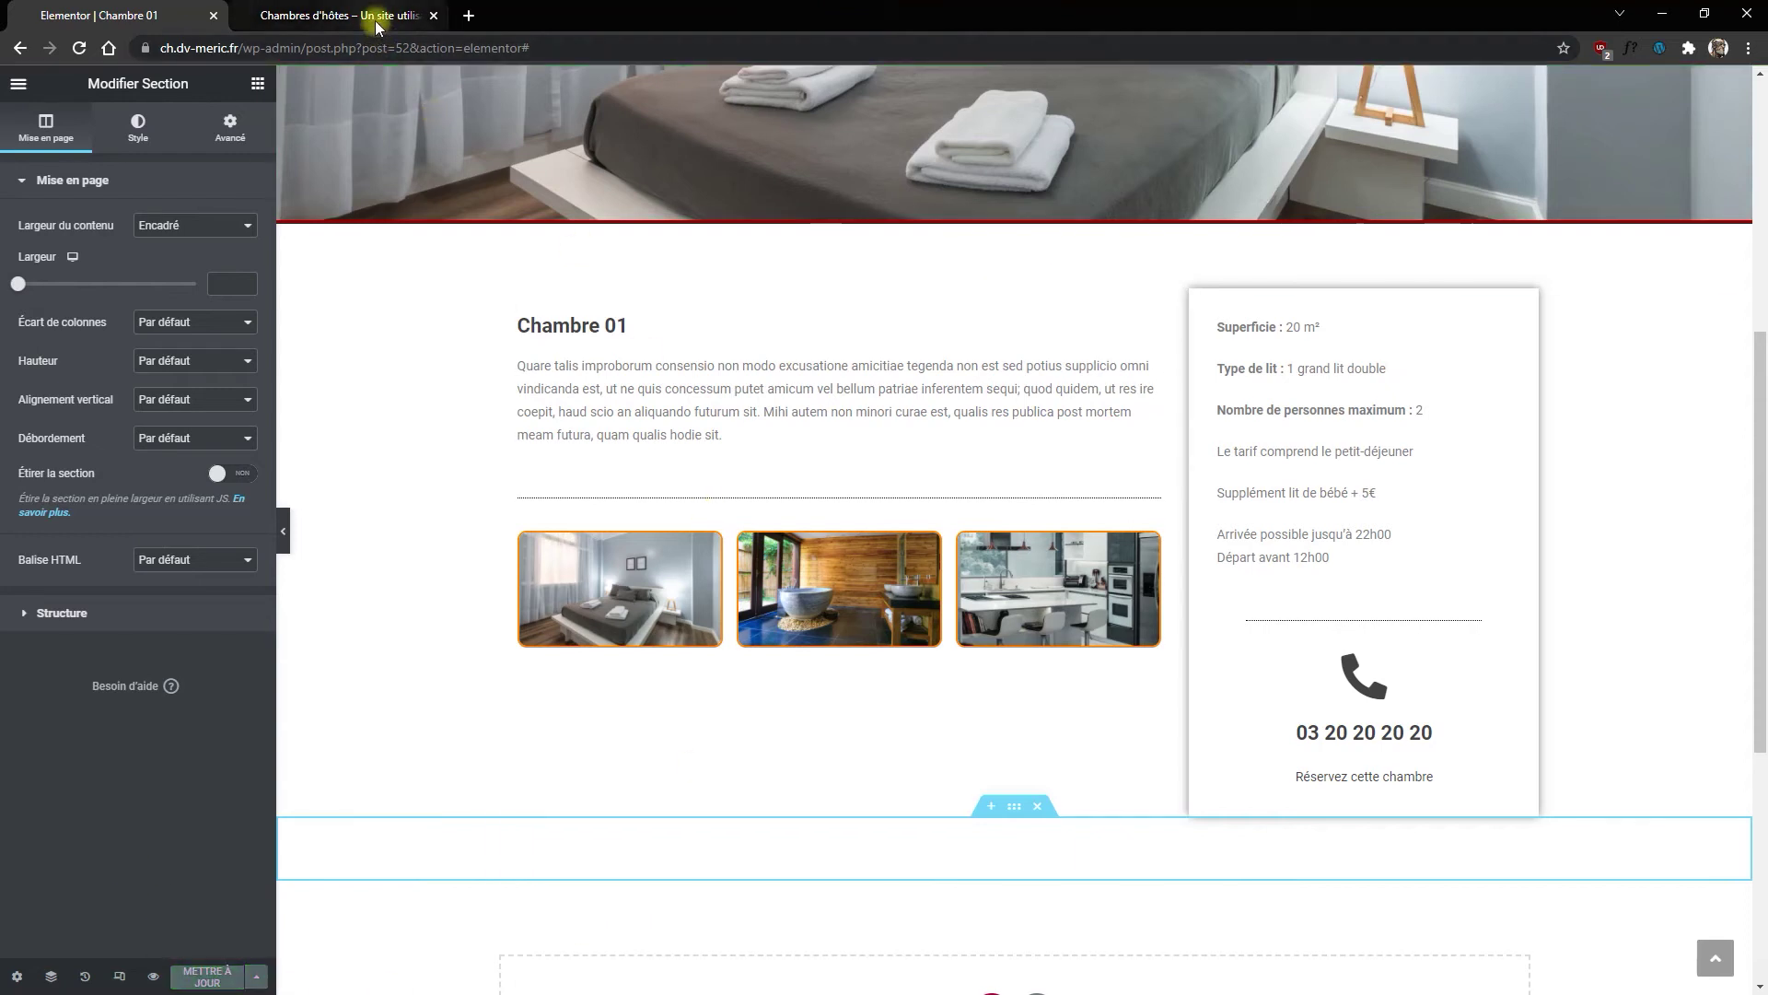
pyautogui.click(383, 15)
# Step: Open Chambre 01 from the Les Chambres menu on the live site and scroll through it
pyautogui.click(389, 173)
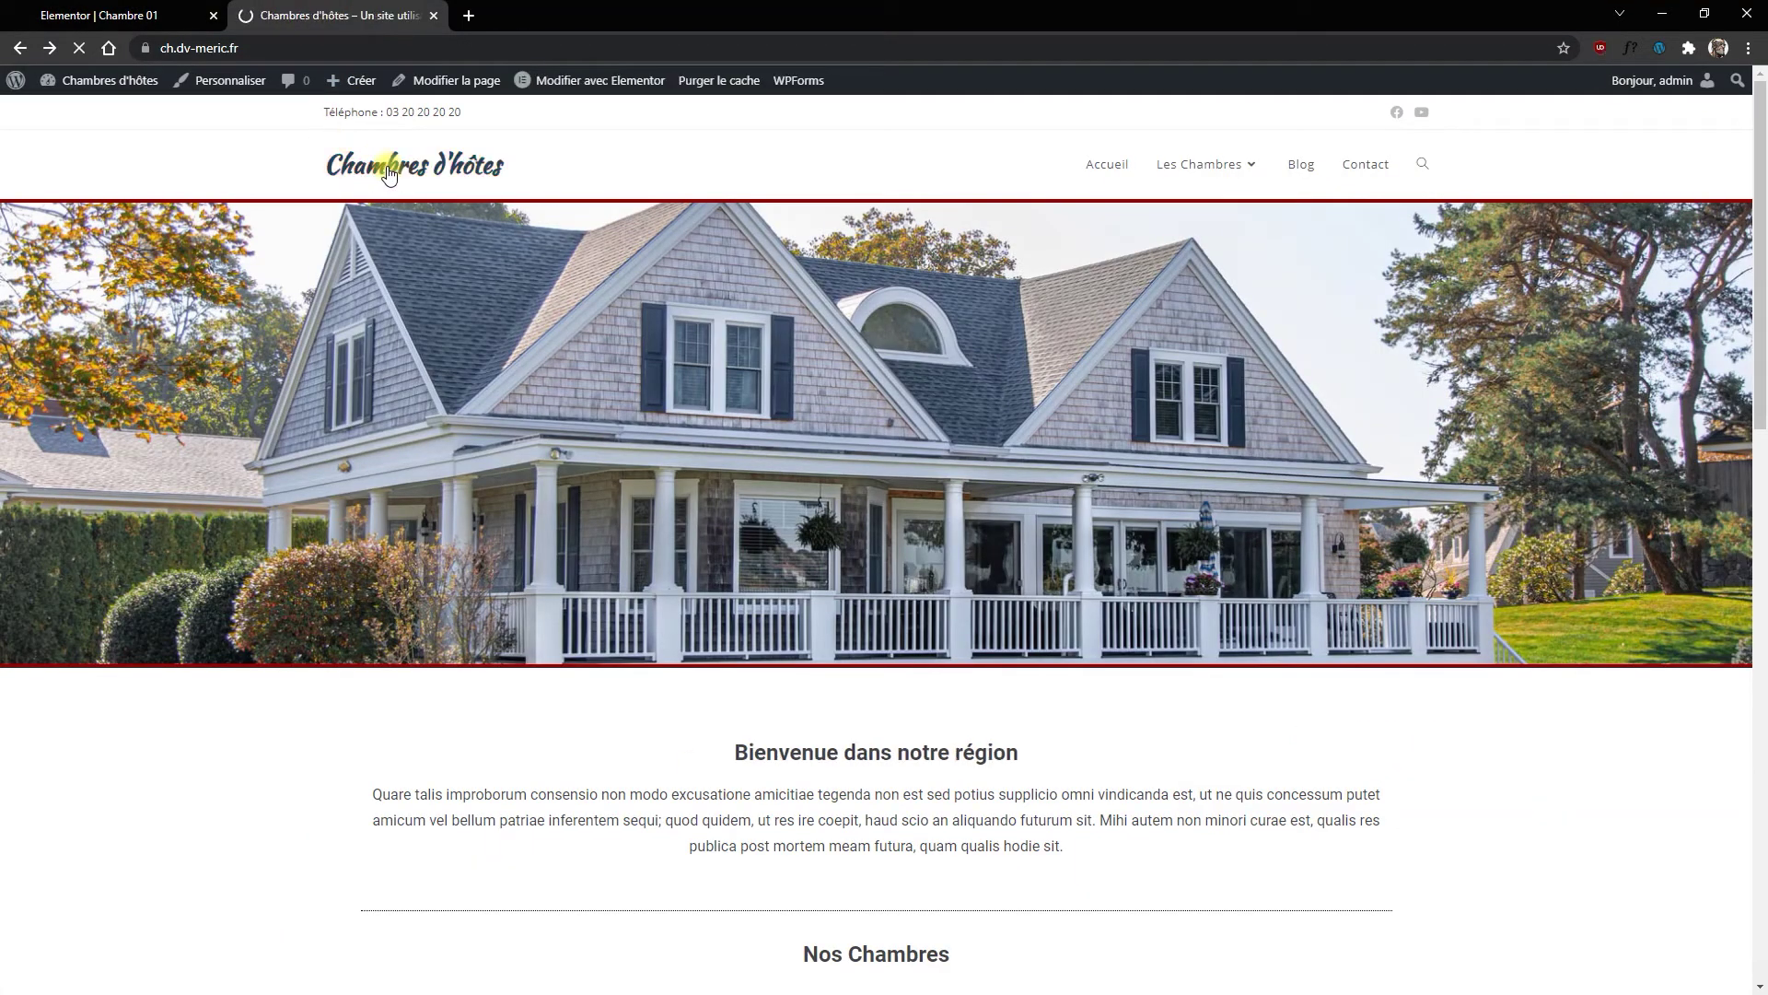
pyautogui.moveTo(1184, 175)
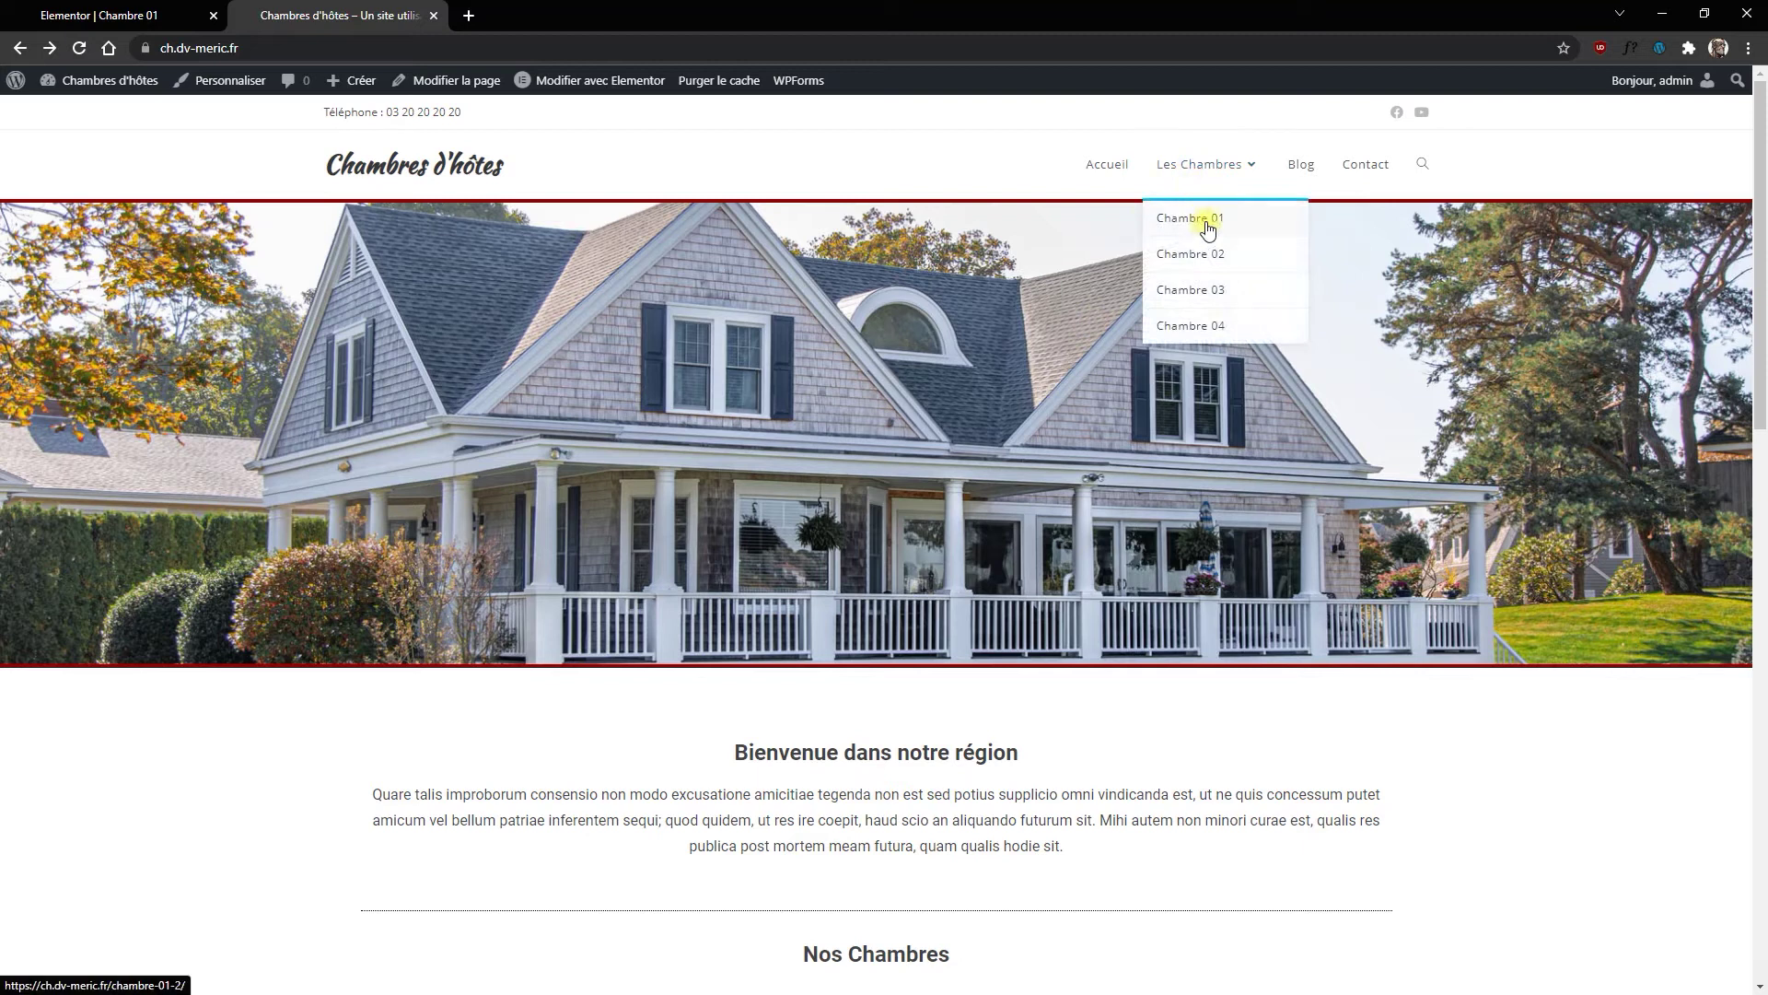
pyautogui.click(1207, 227)
pyautogui.scroll(-5, 1064, 444)
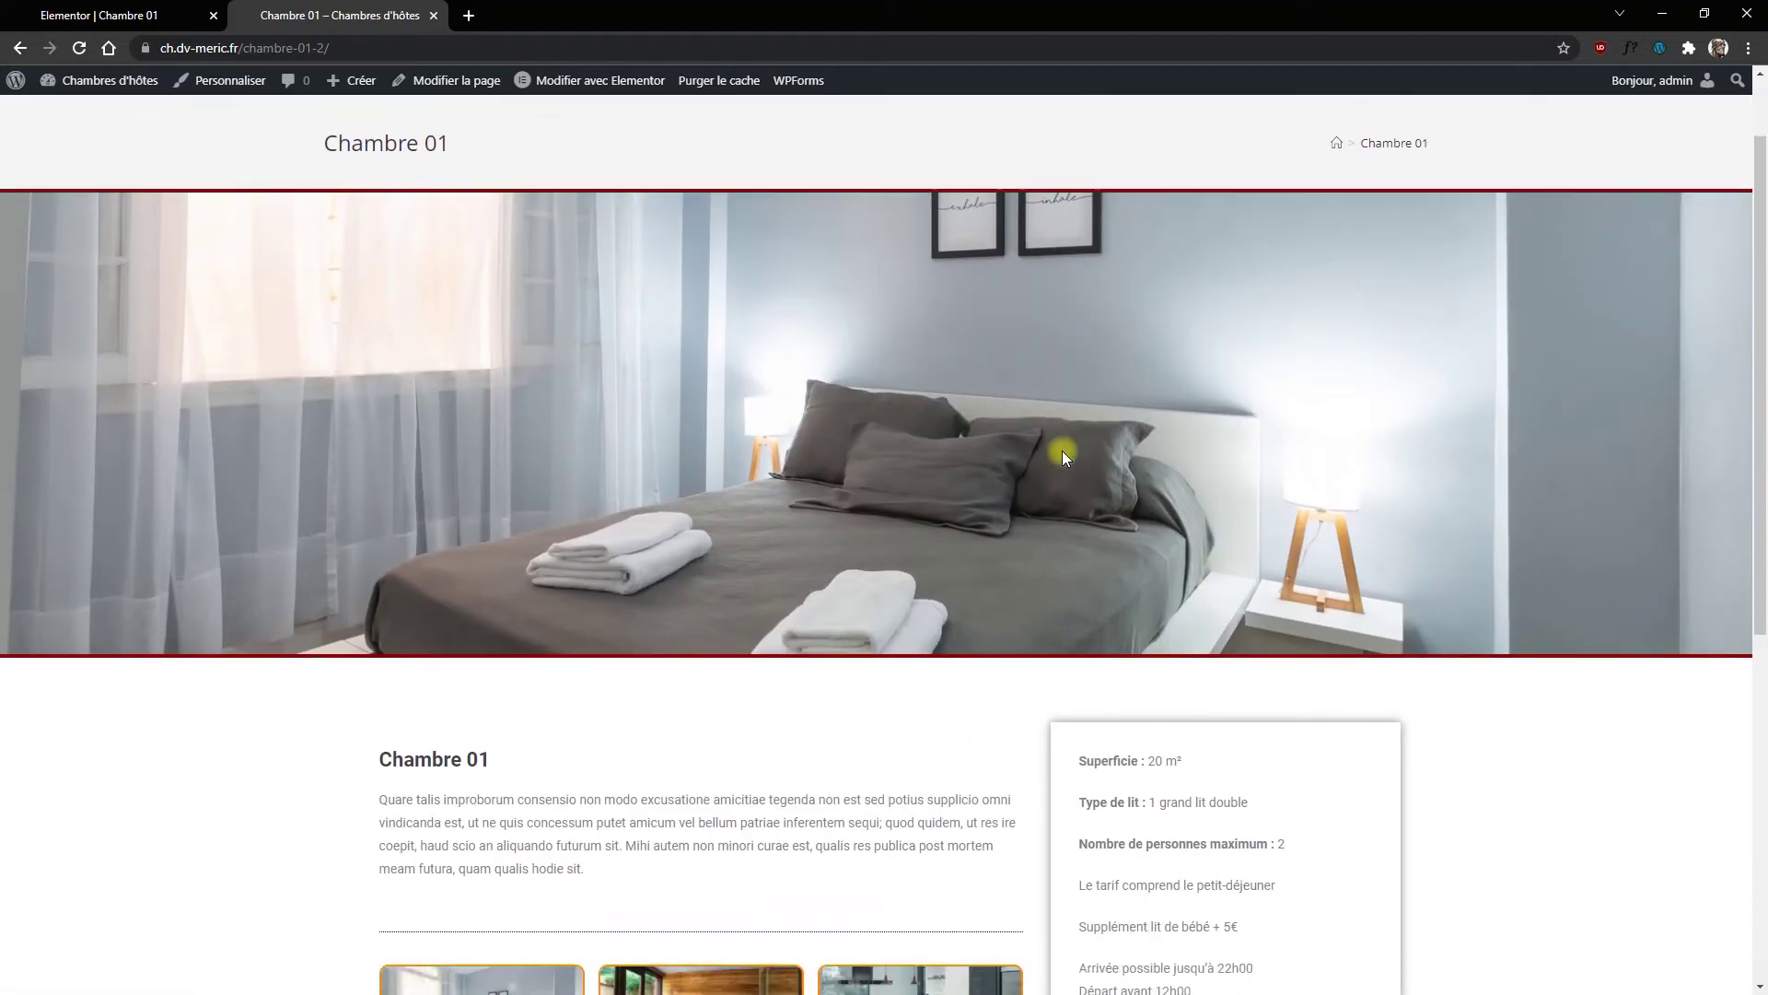
pyautogui.scroll(-3, 1039, 444)
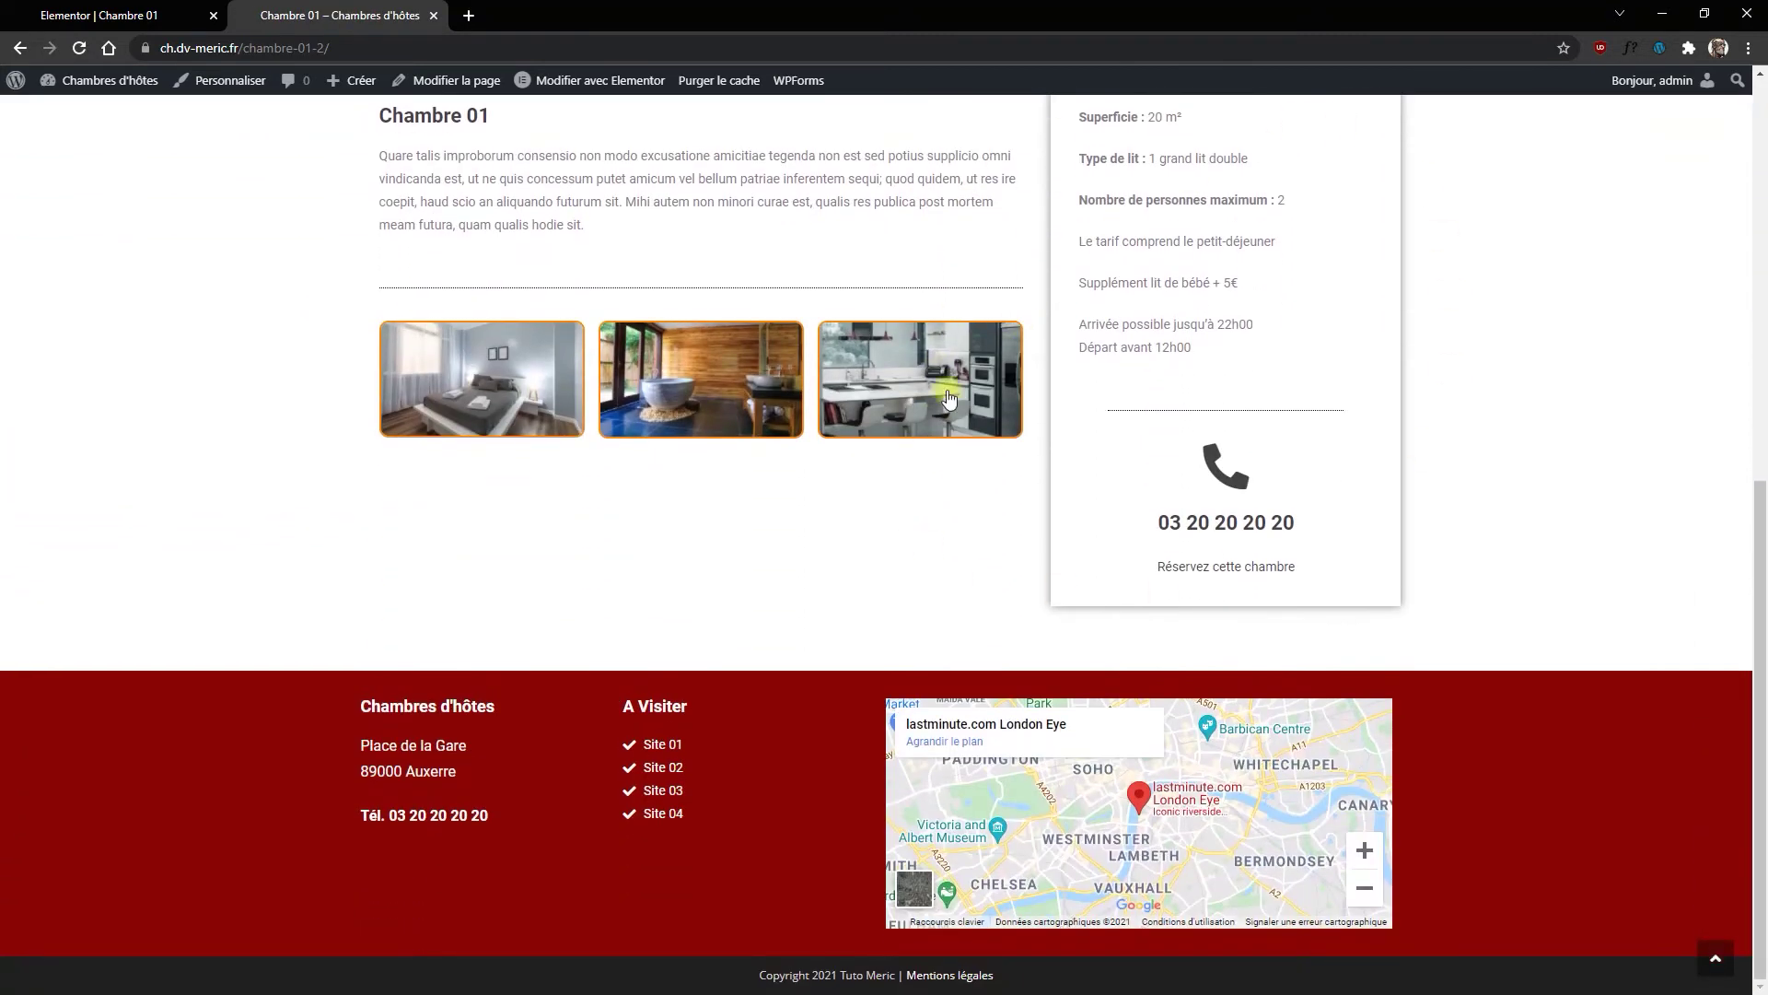
pyautogui.scroll(5, 829, 500)
pyautogui.scroll(-2, 971, 500)
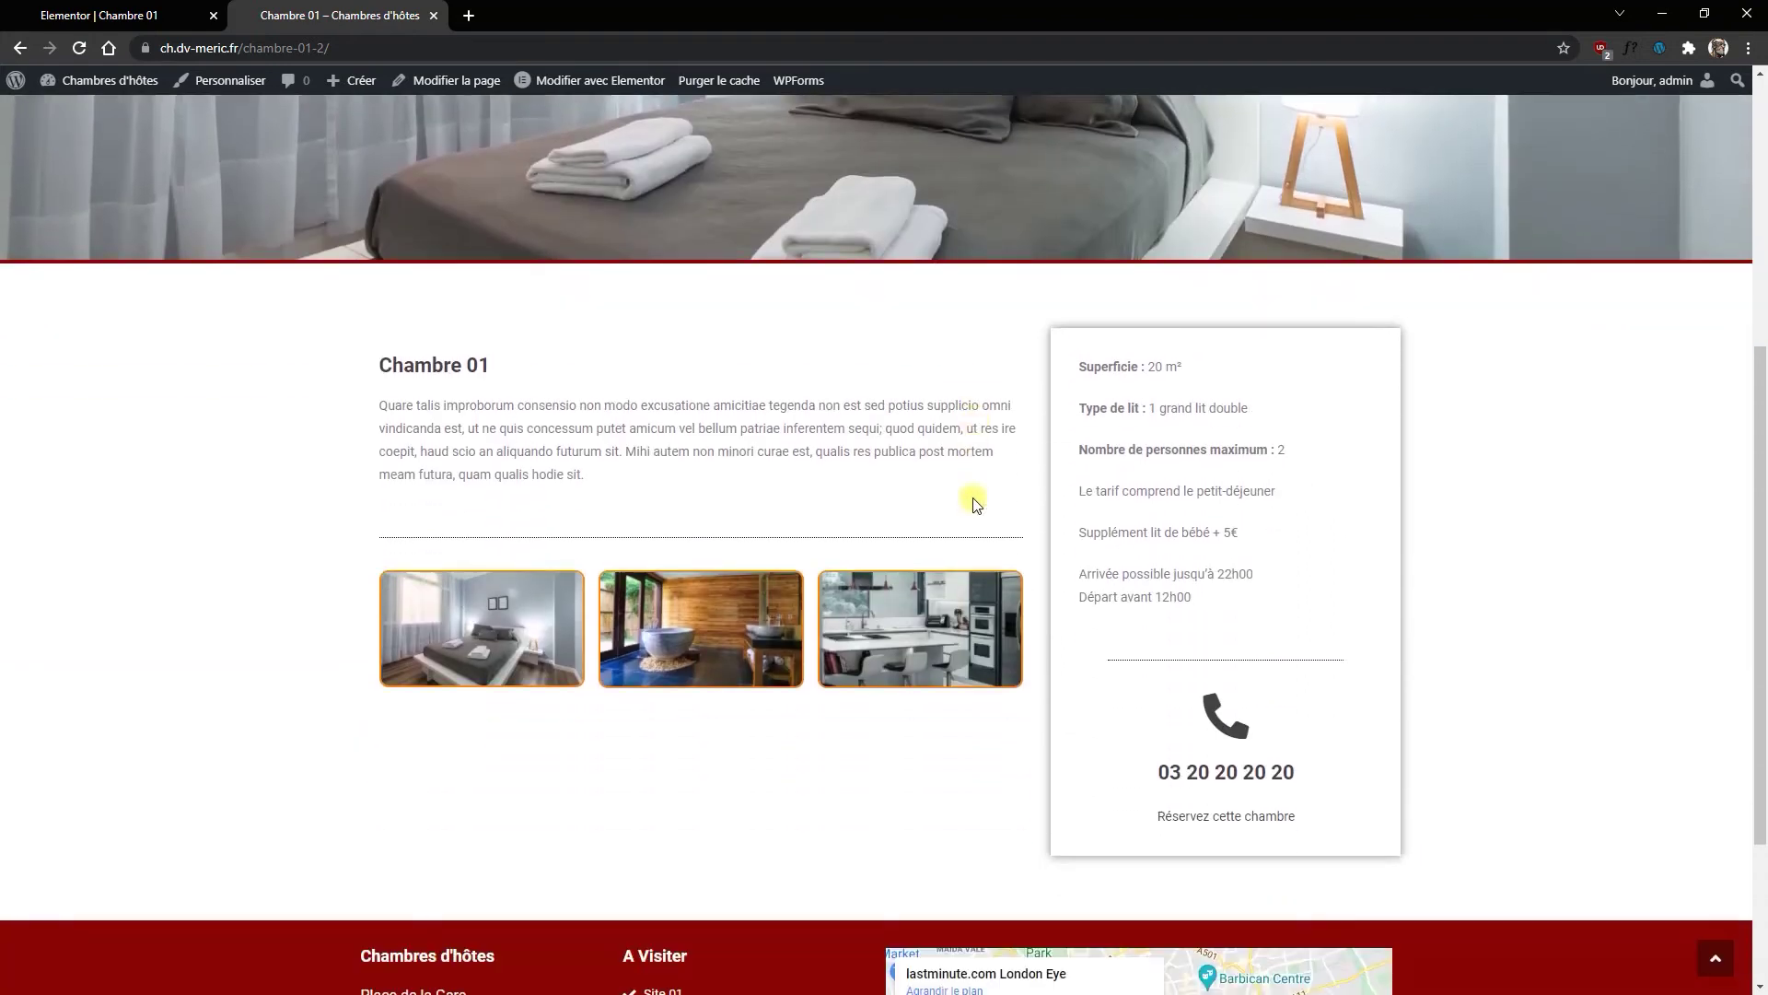
pyautogui.scroll(-2, 976, 502)
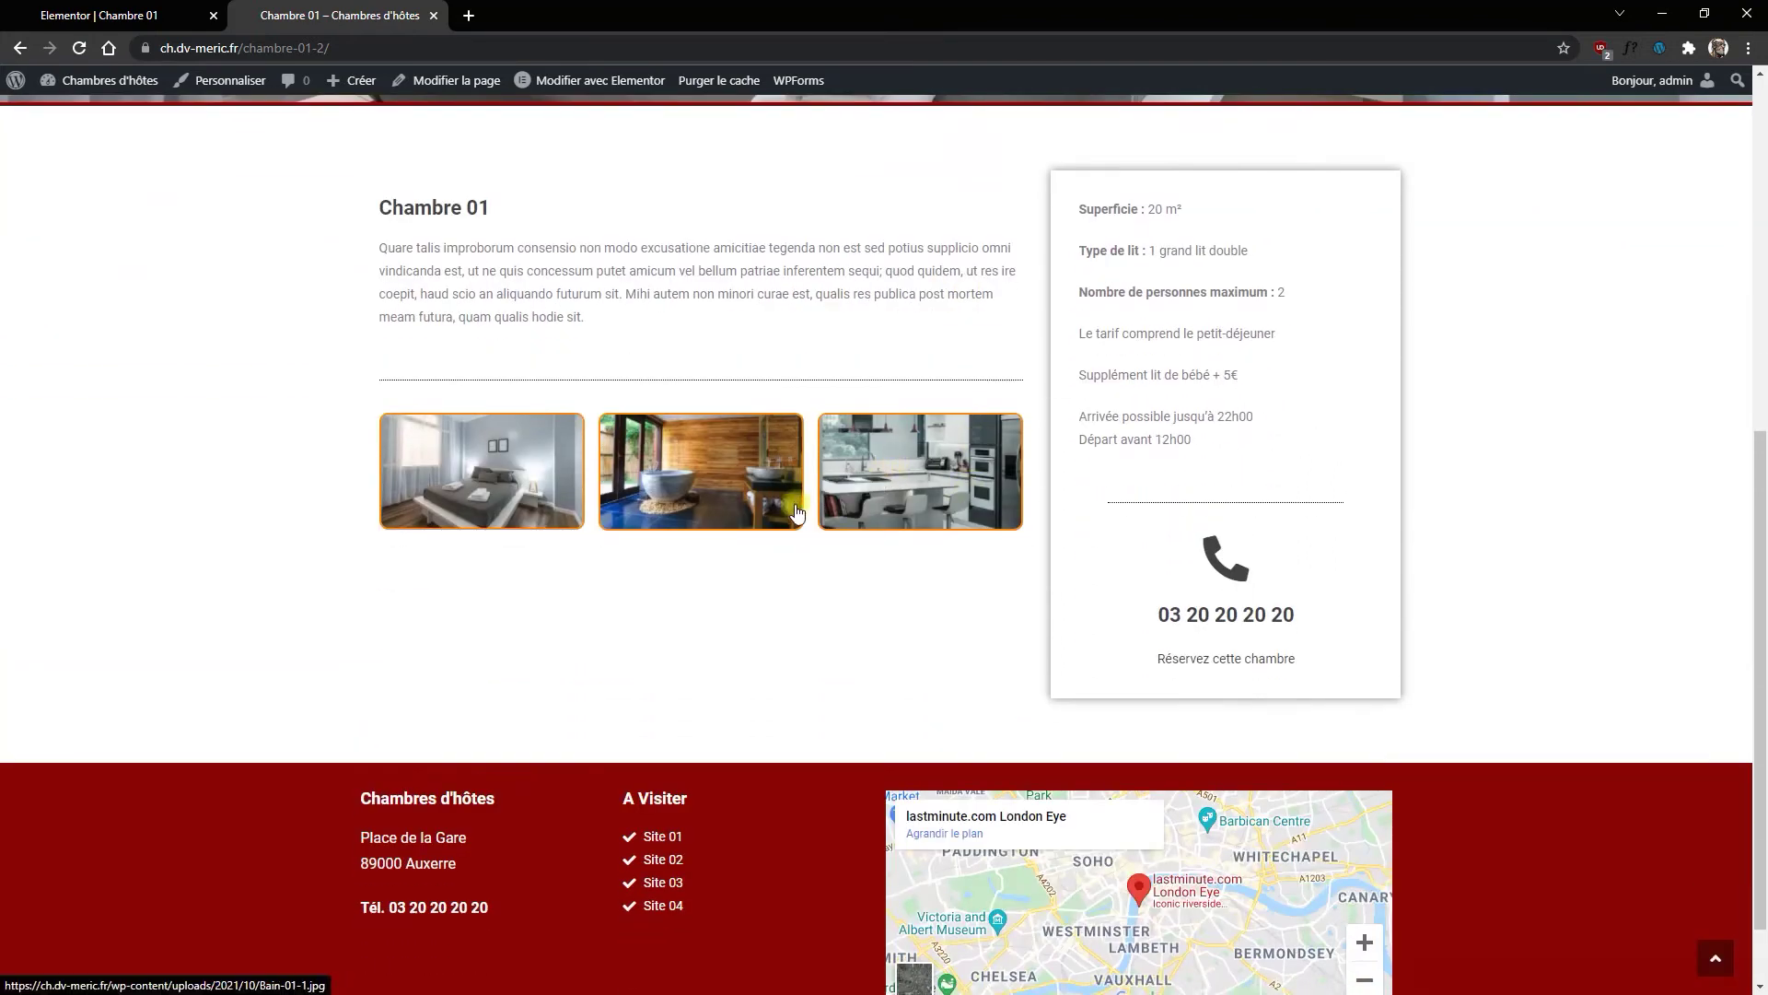
pyautogui.scroll(4, 797, 497)
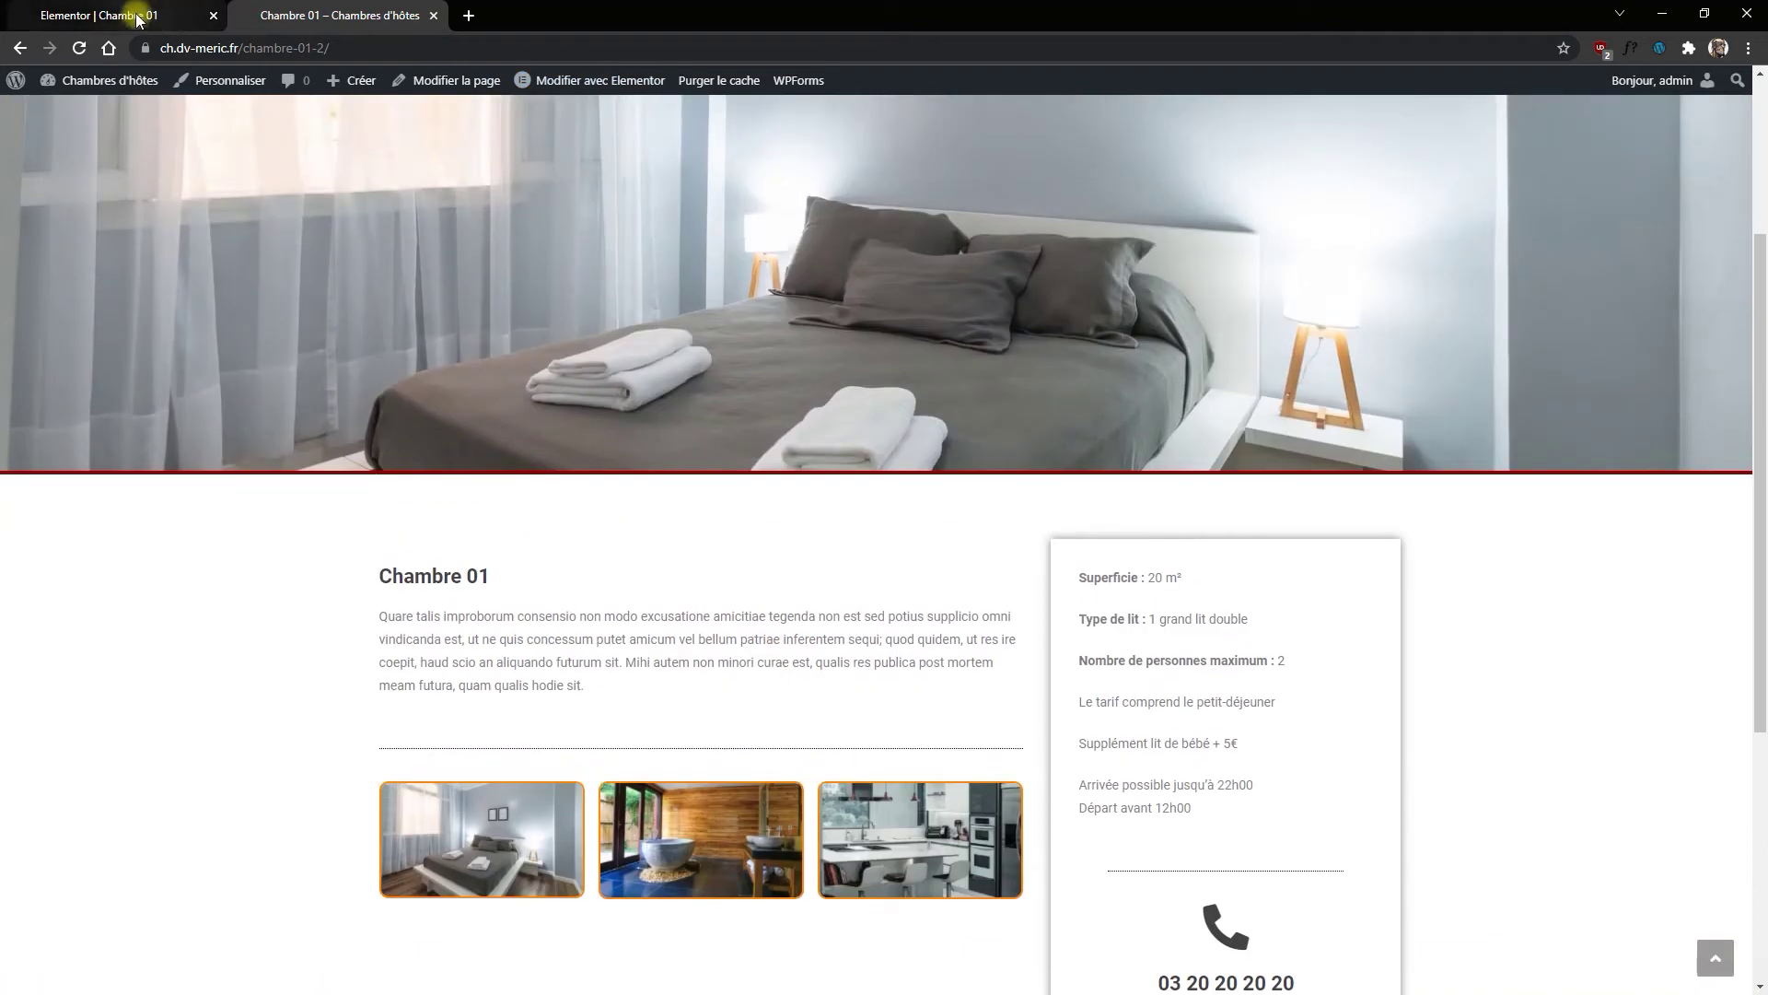
pyautogui.click(137, 17)
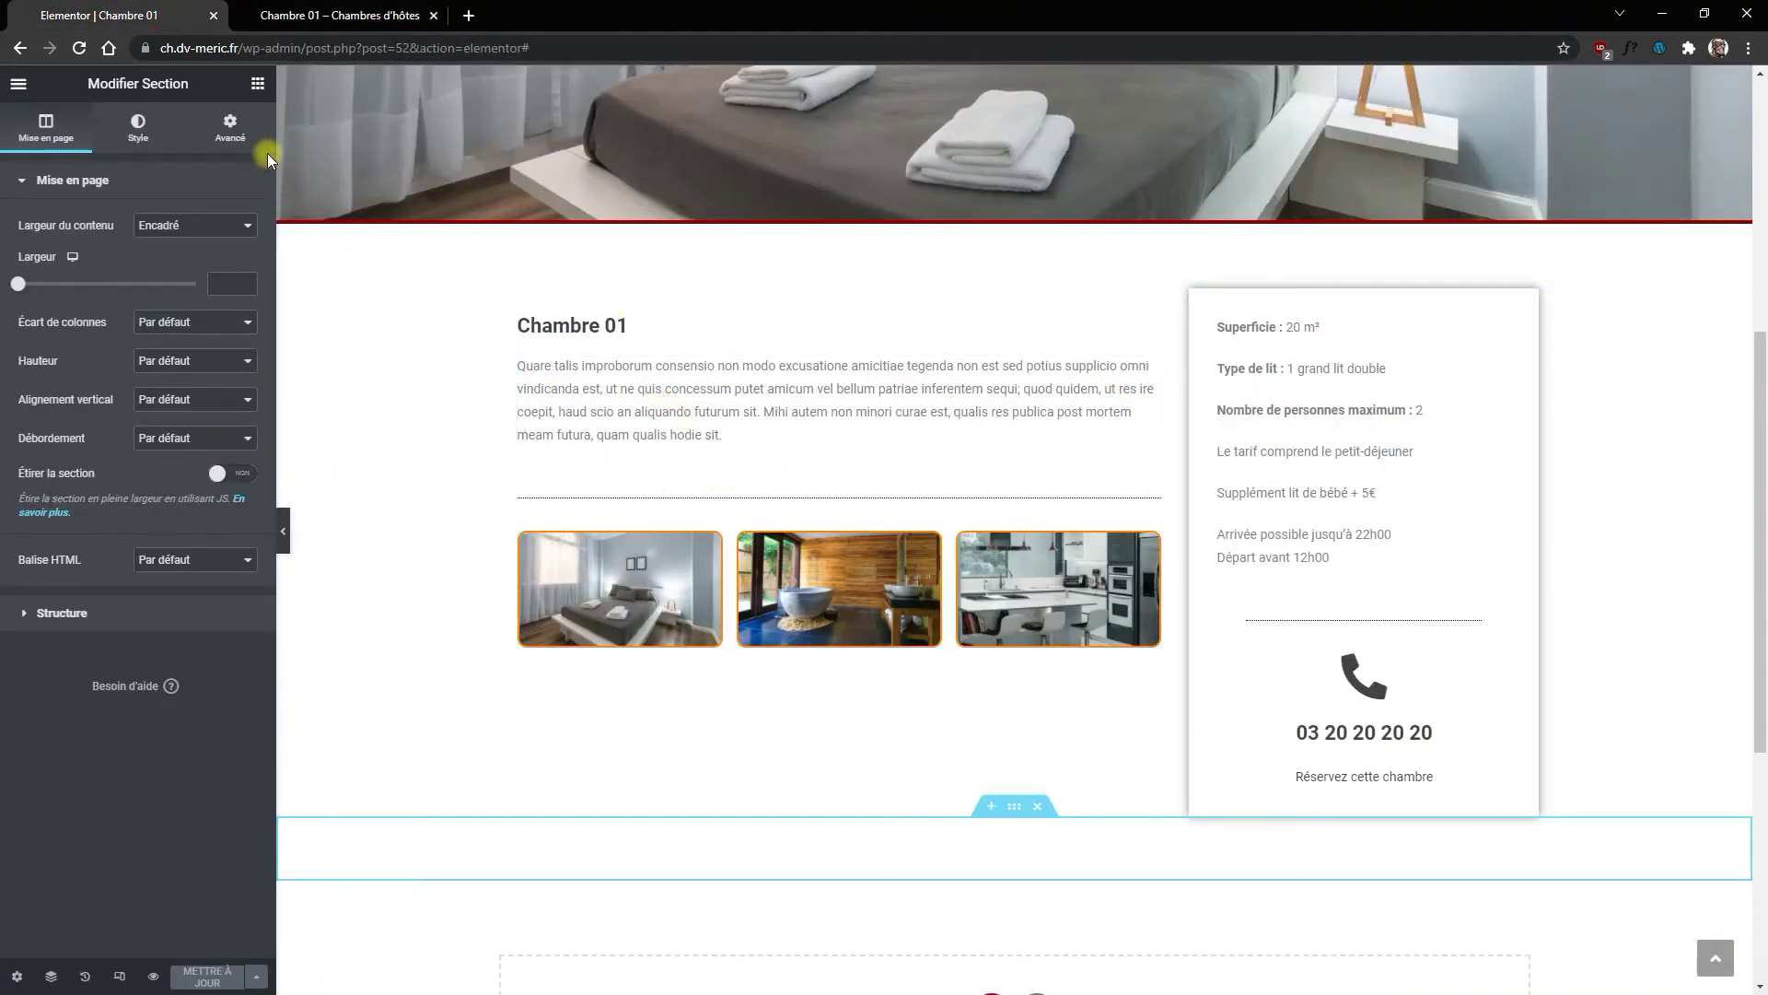
# Step: Unlink the section's padding and margin values in its Advanced settings
pyautogui.click(230, 128)
pyautogui.click(238, 318)
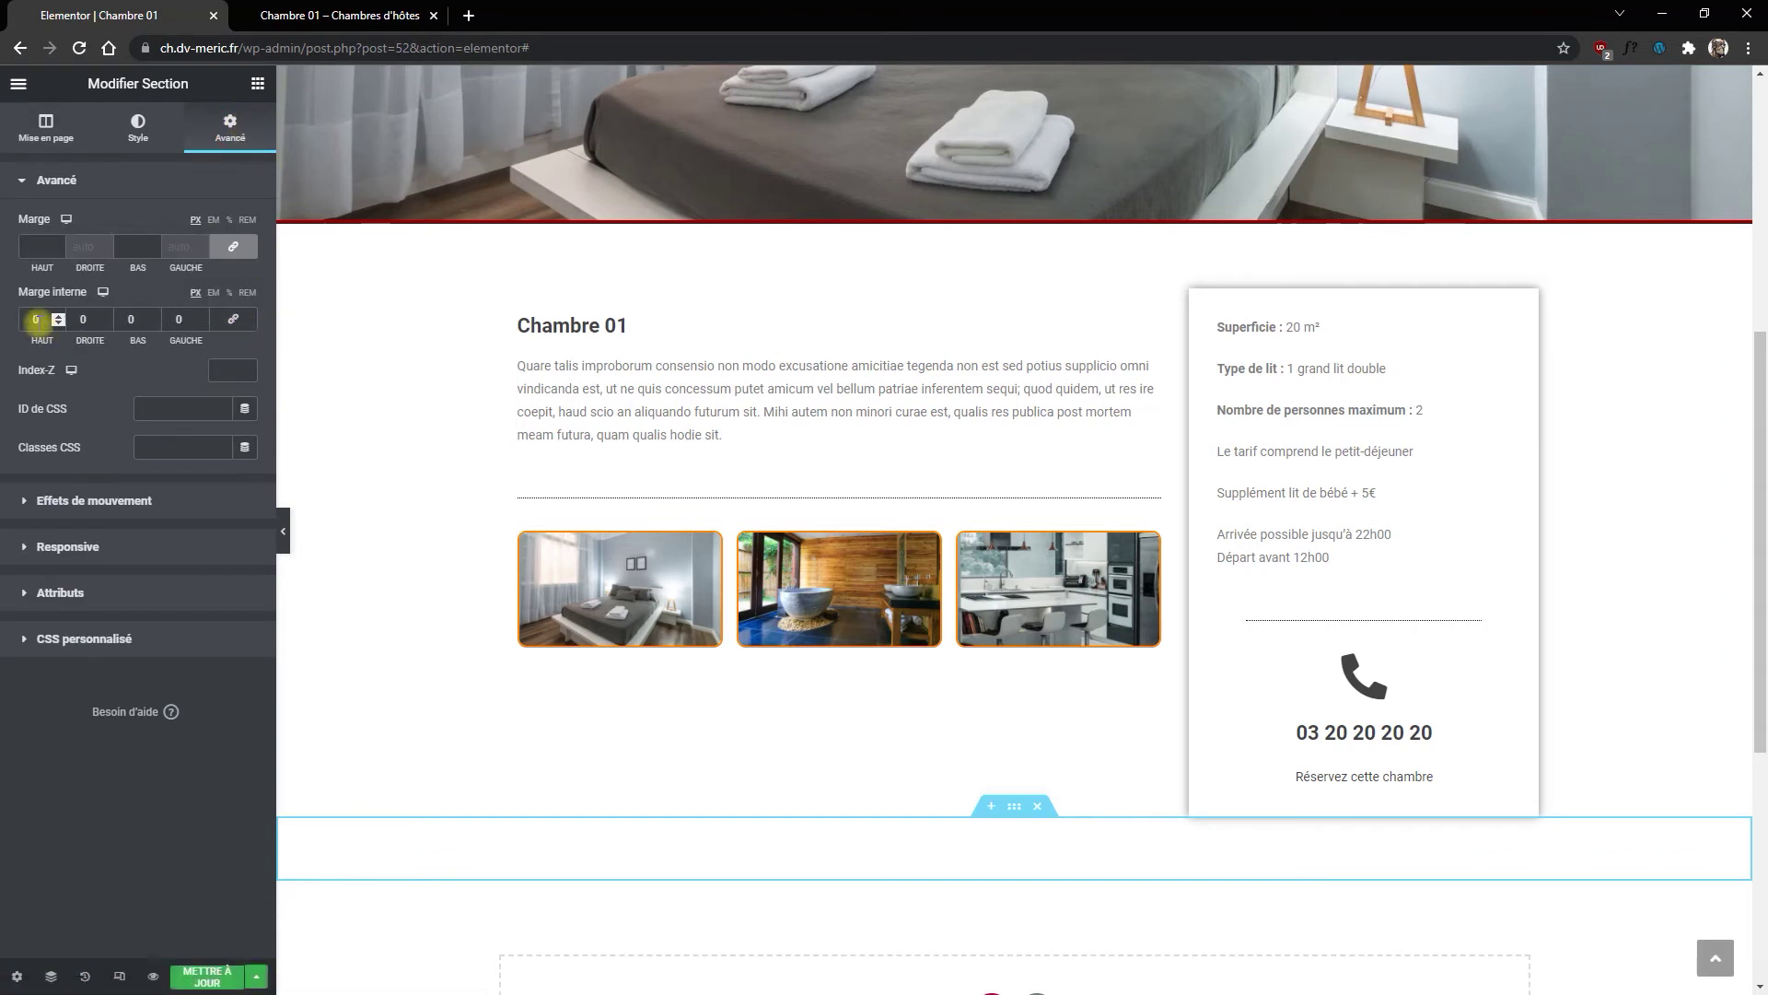
pyautogui.click(73, 321)
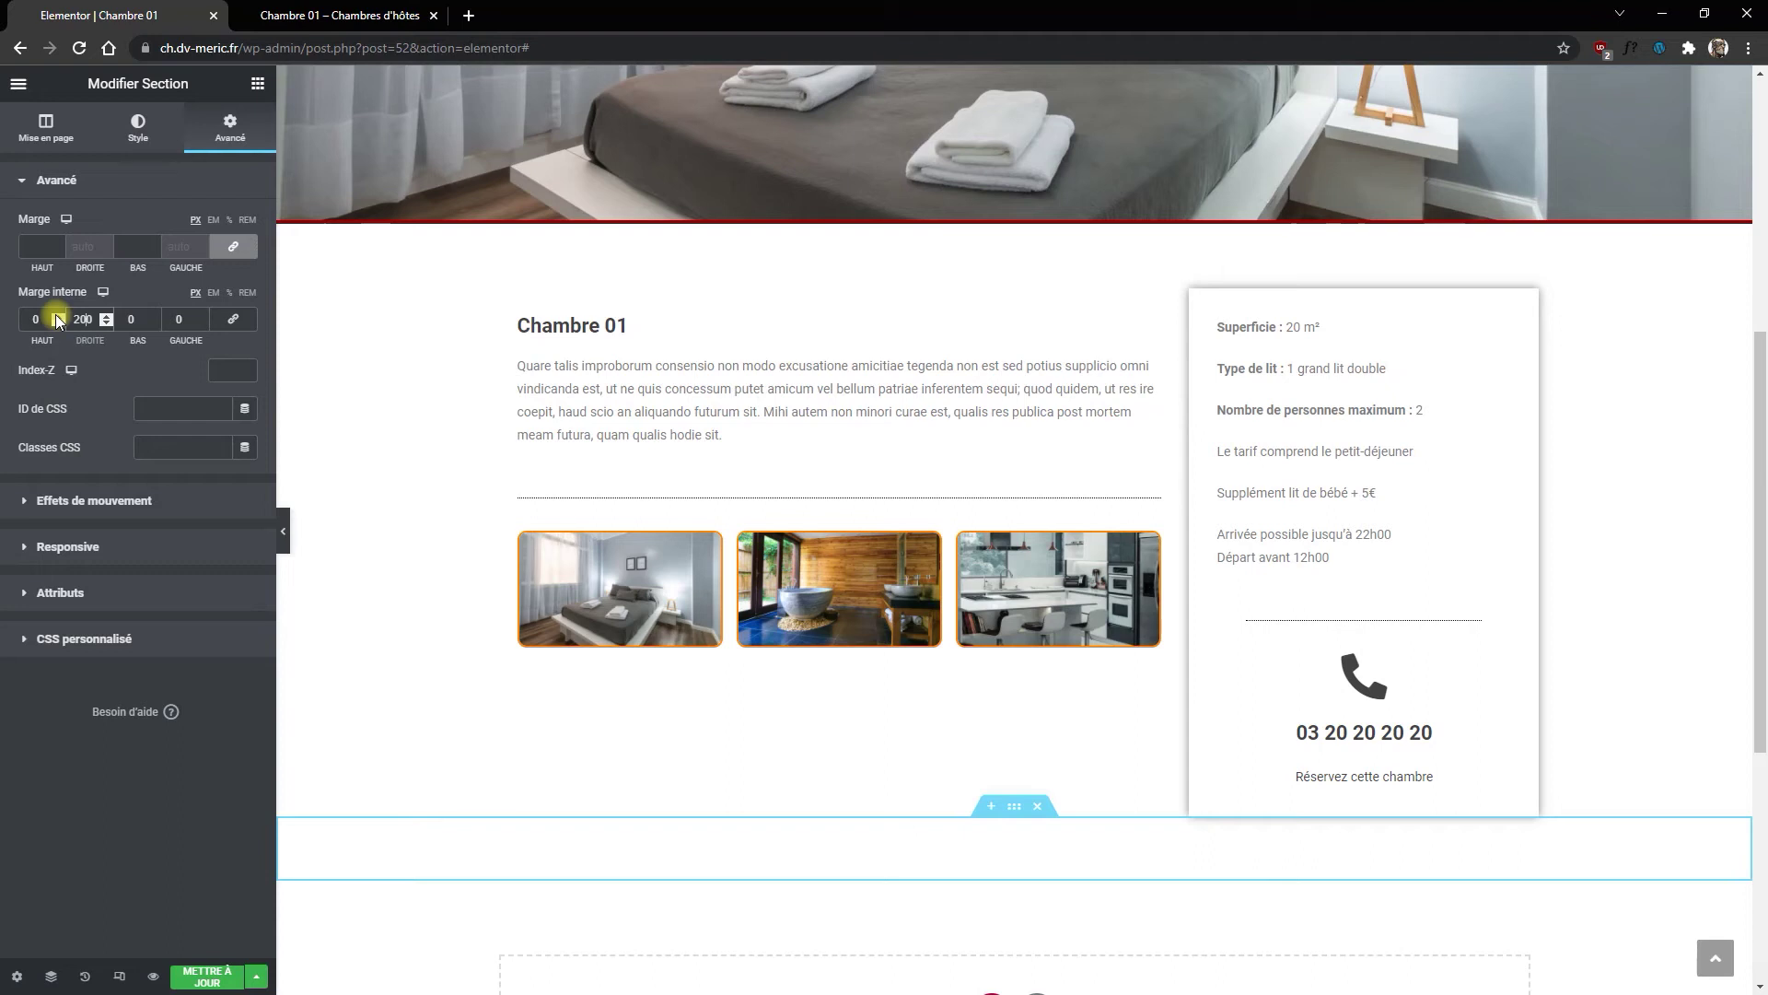
pyautogui.click(233, 246)
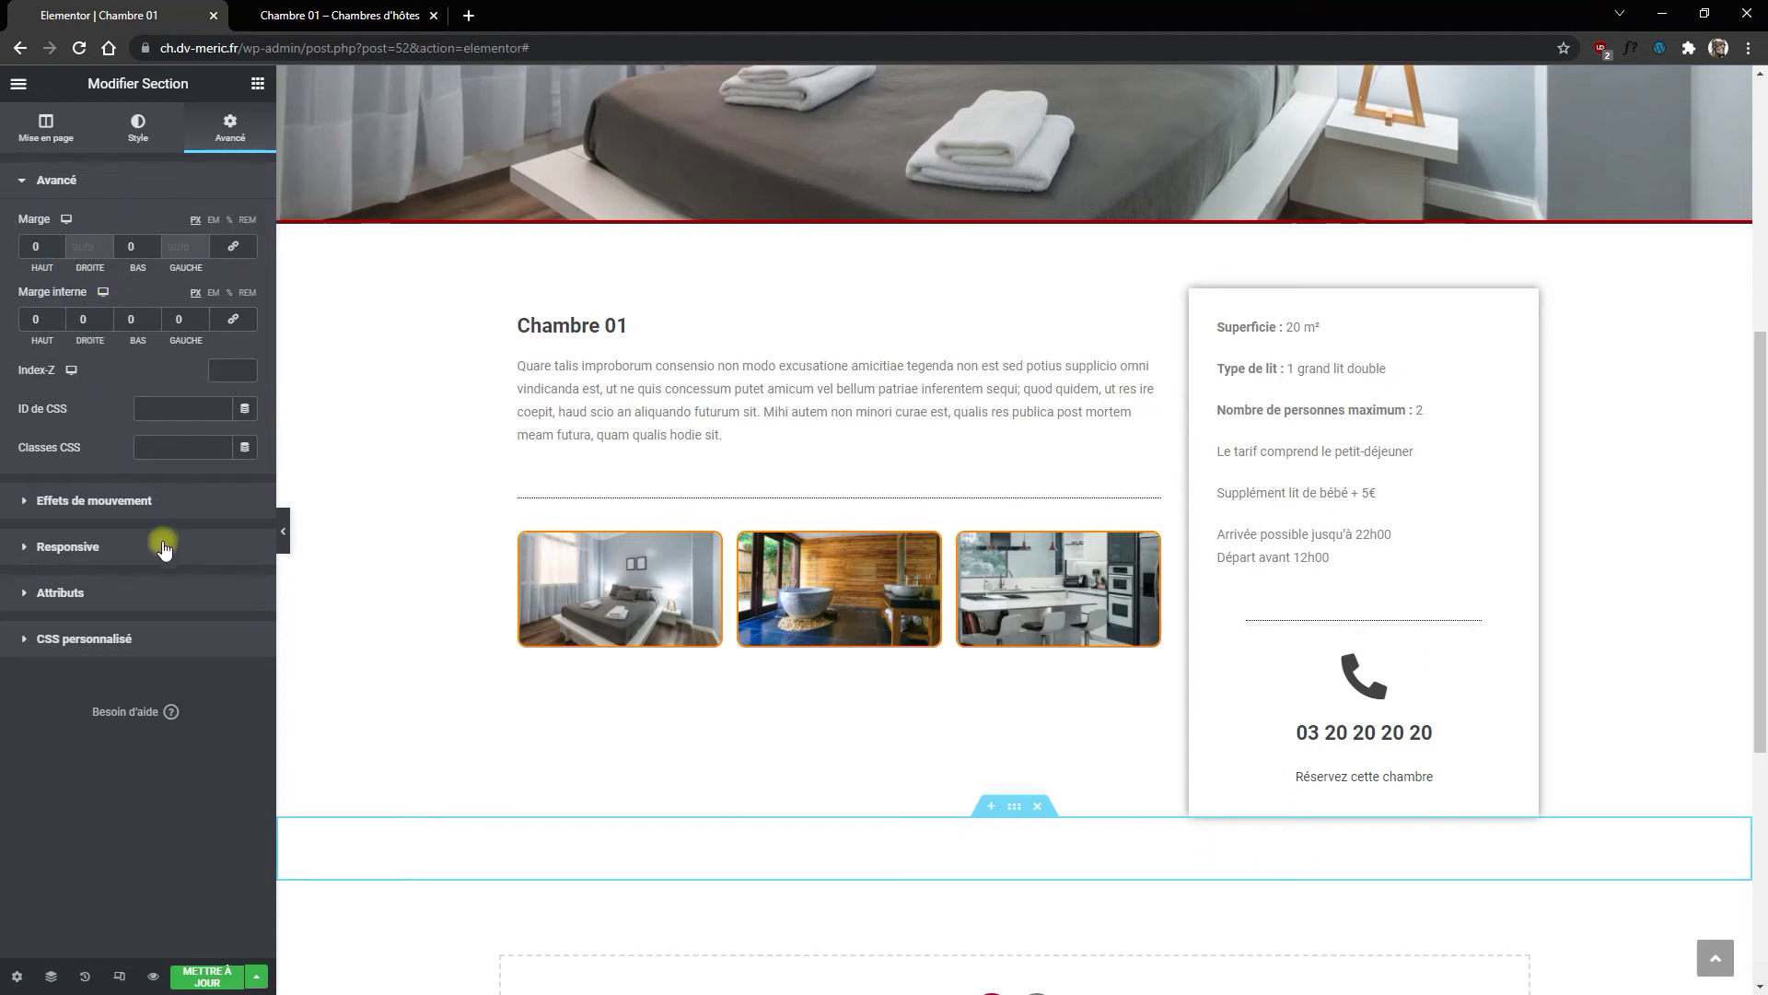
# Step: Give the room-details column 20 side margins and padding, save, and check the live page
pyautogui.click(1201, 302)
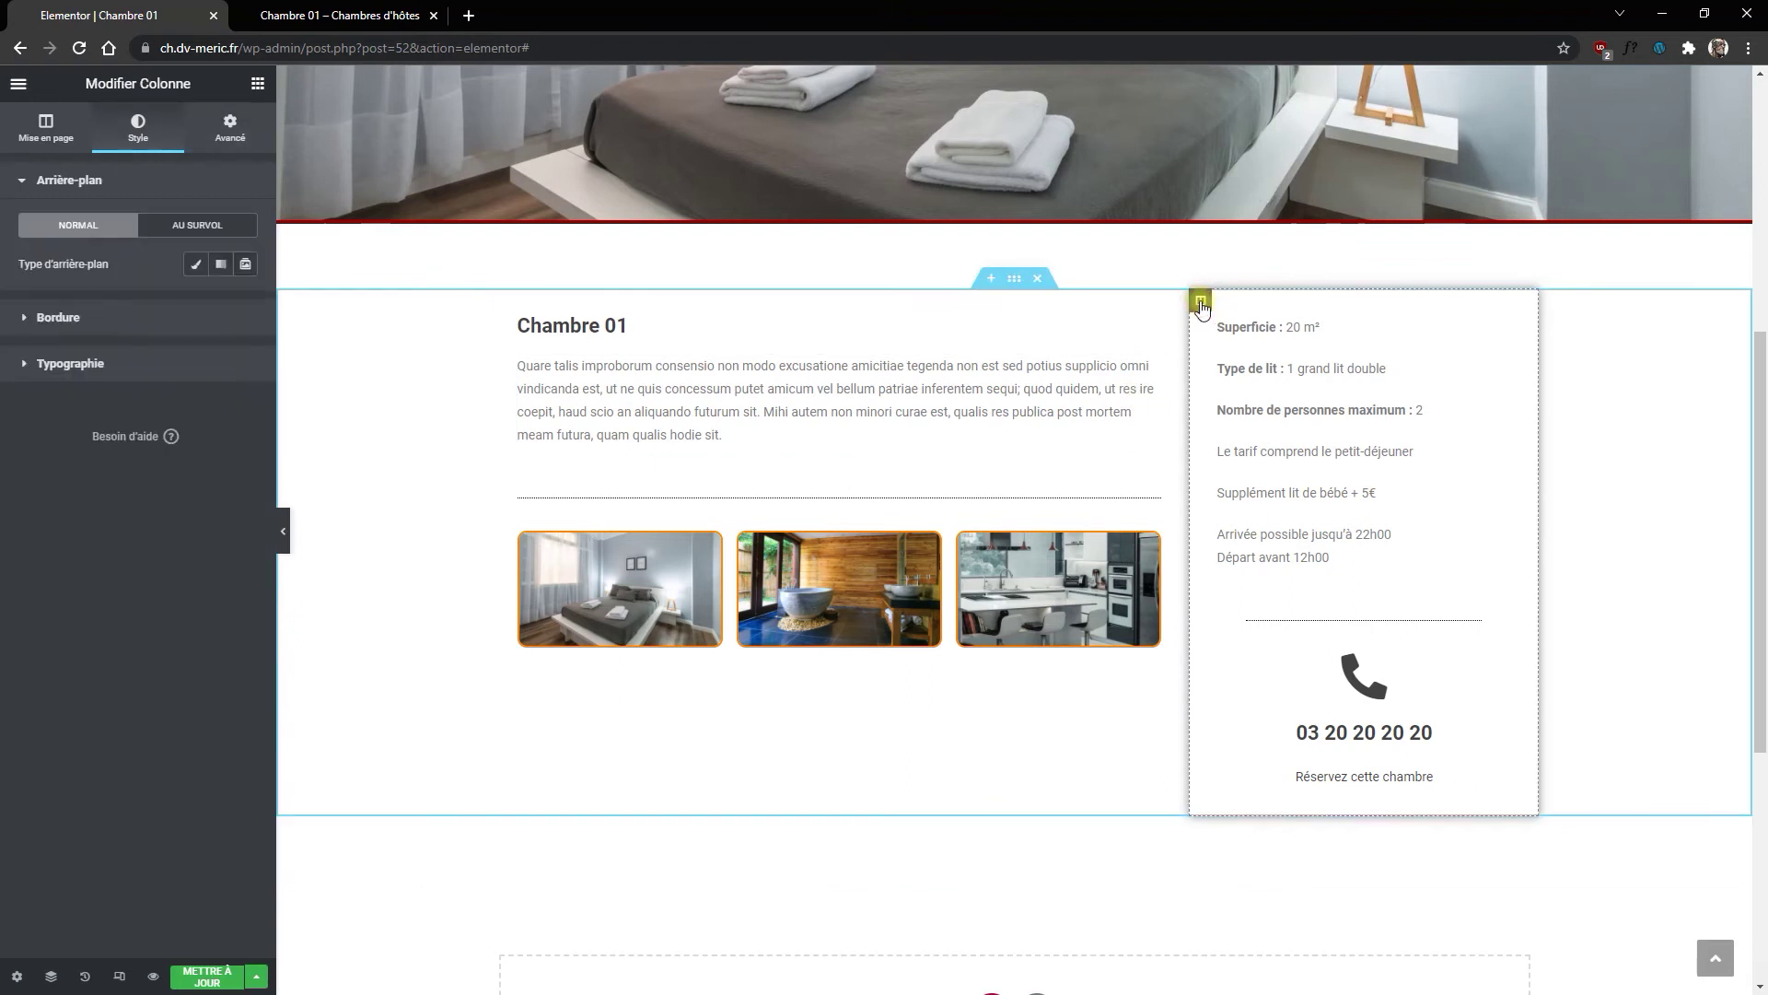
pyautogui.click(232, 130)
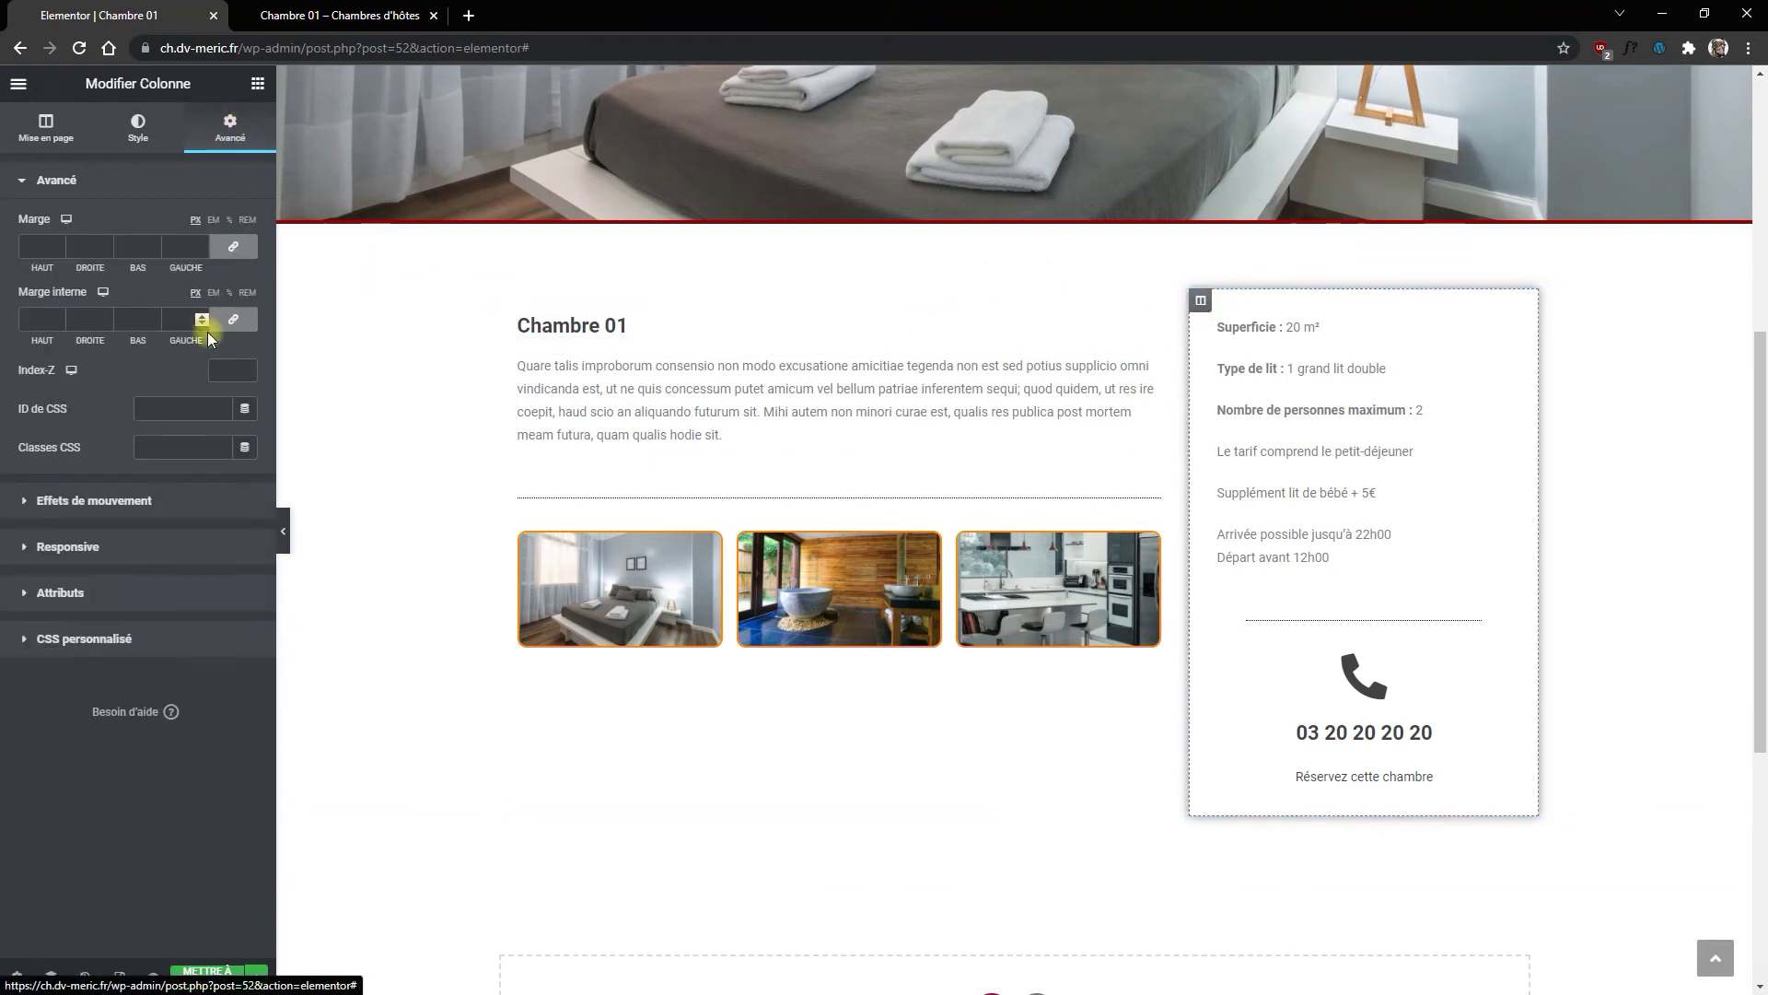
pyautogui.click(232, 319)
pyautogui.click(202, 252)
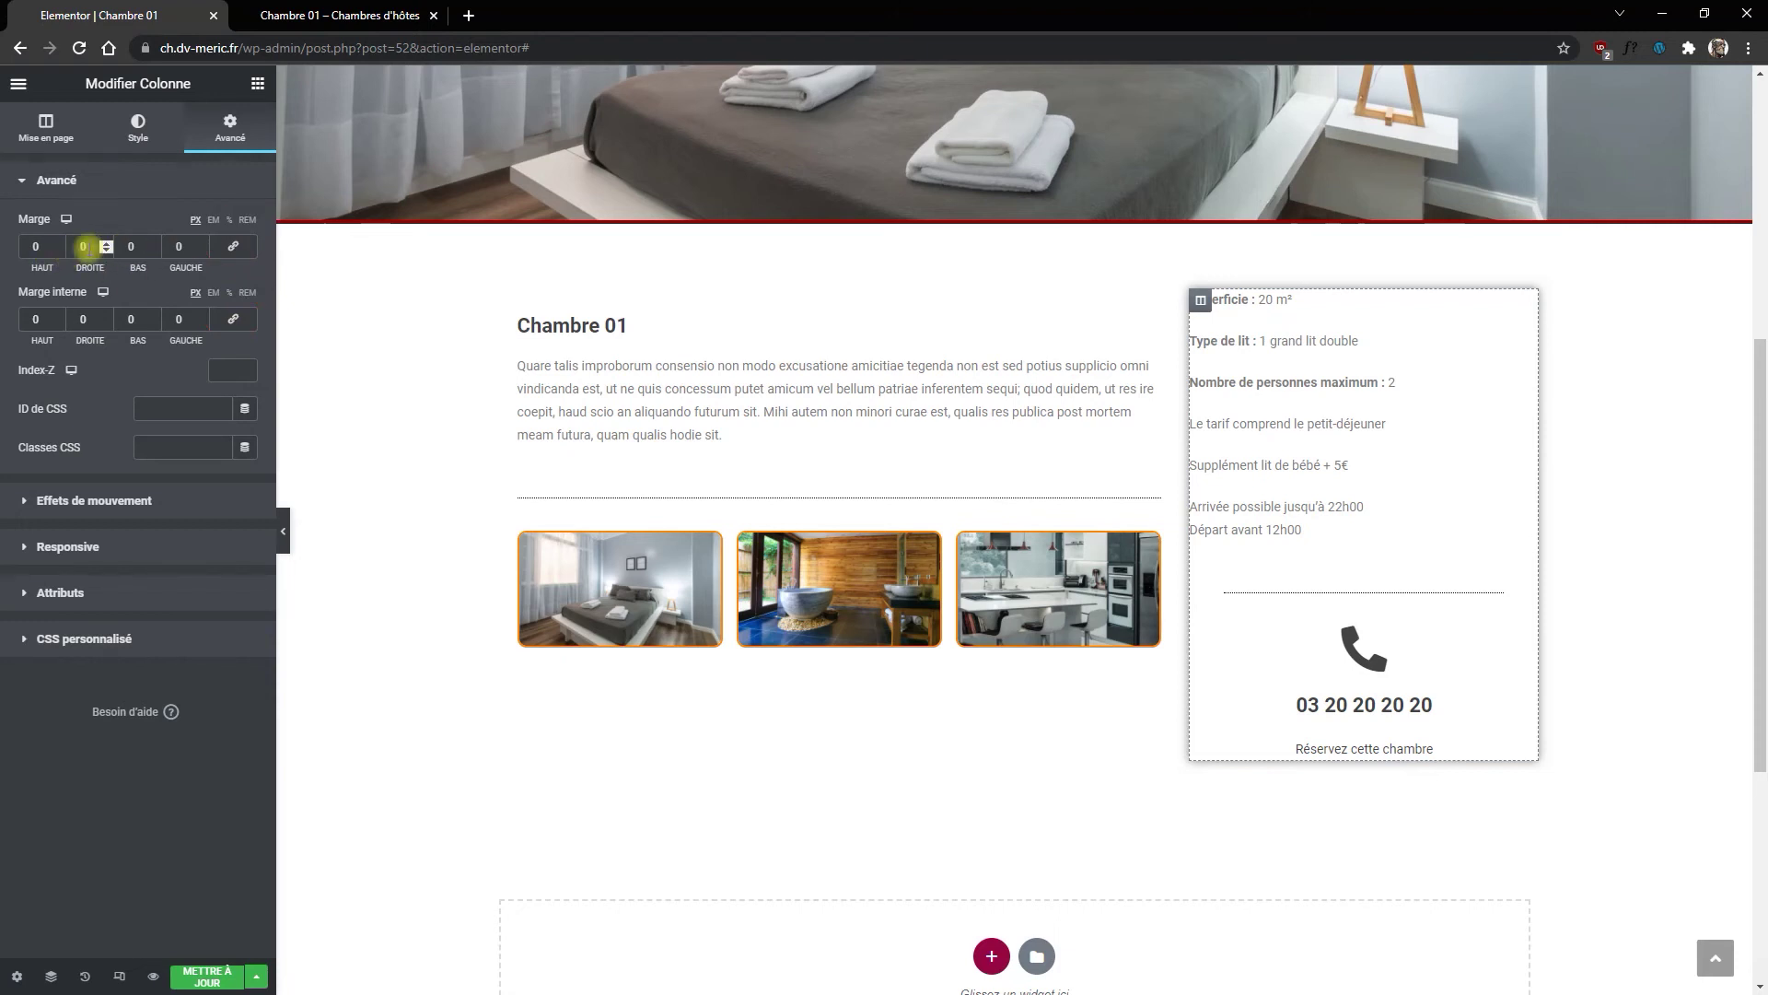
pyautogui.click(82, 246)
pyautogui.write('20')
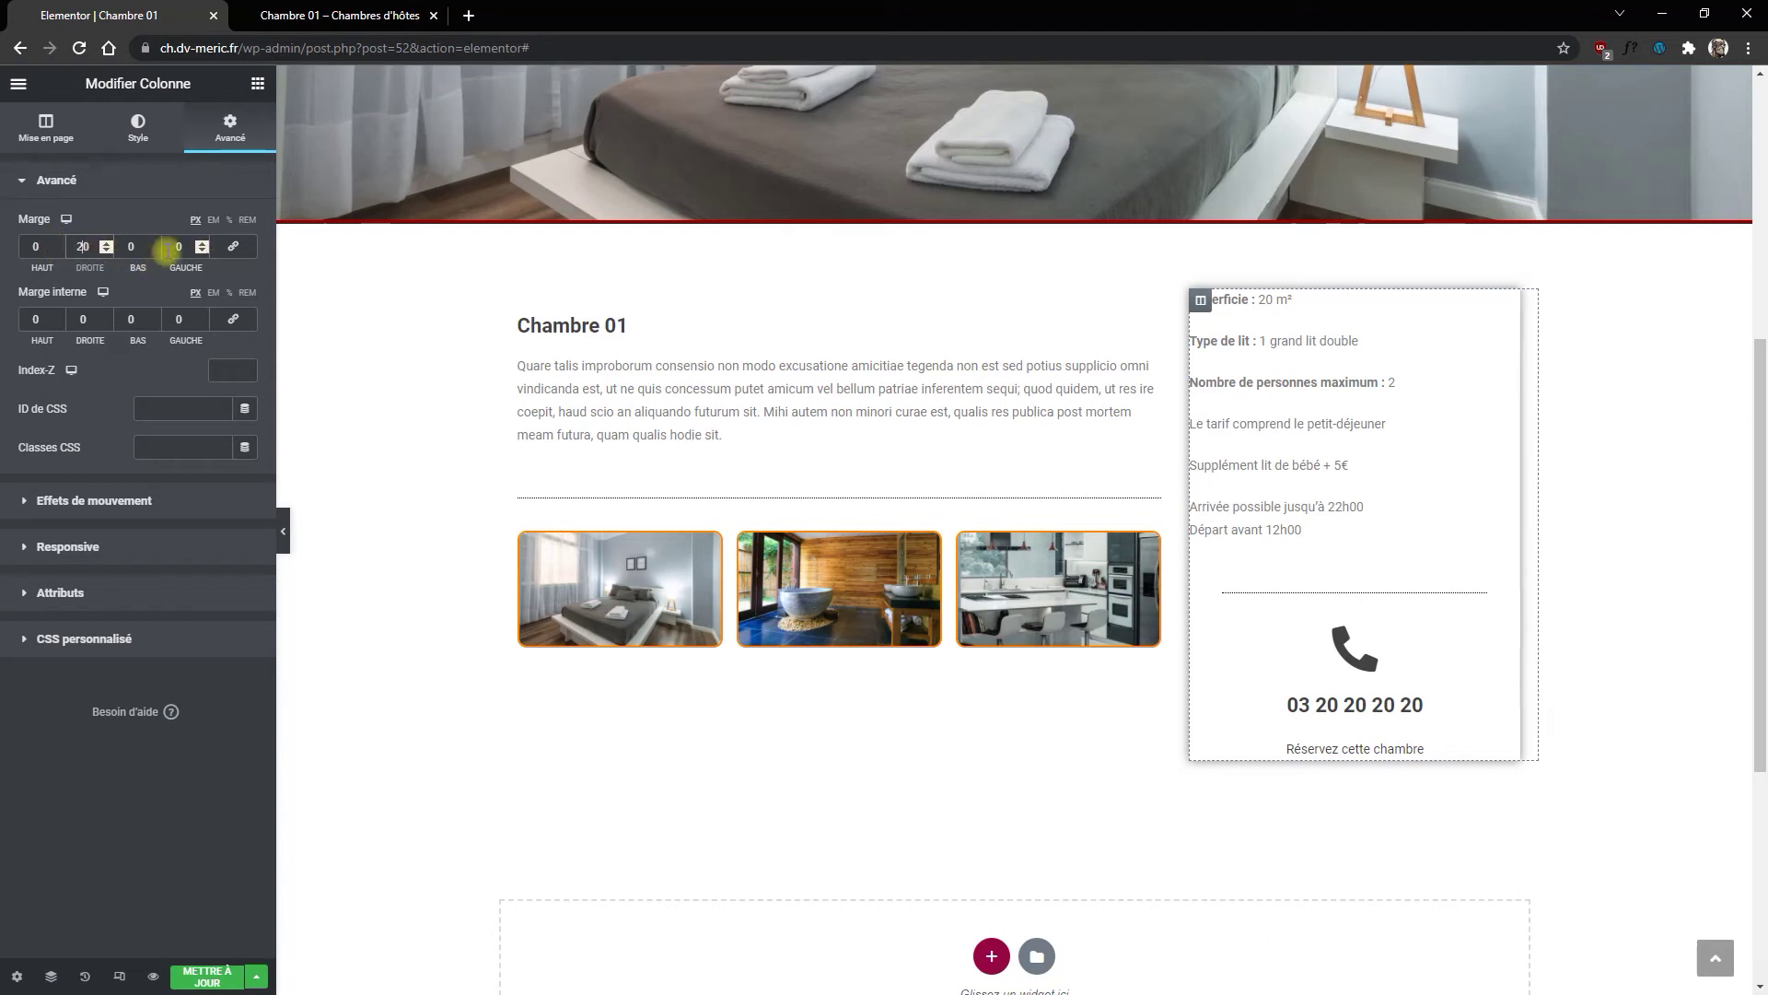
pyautogui.write('20')
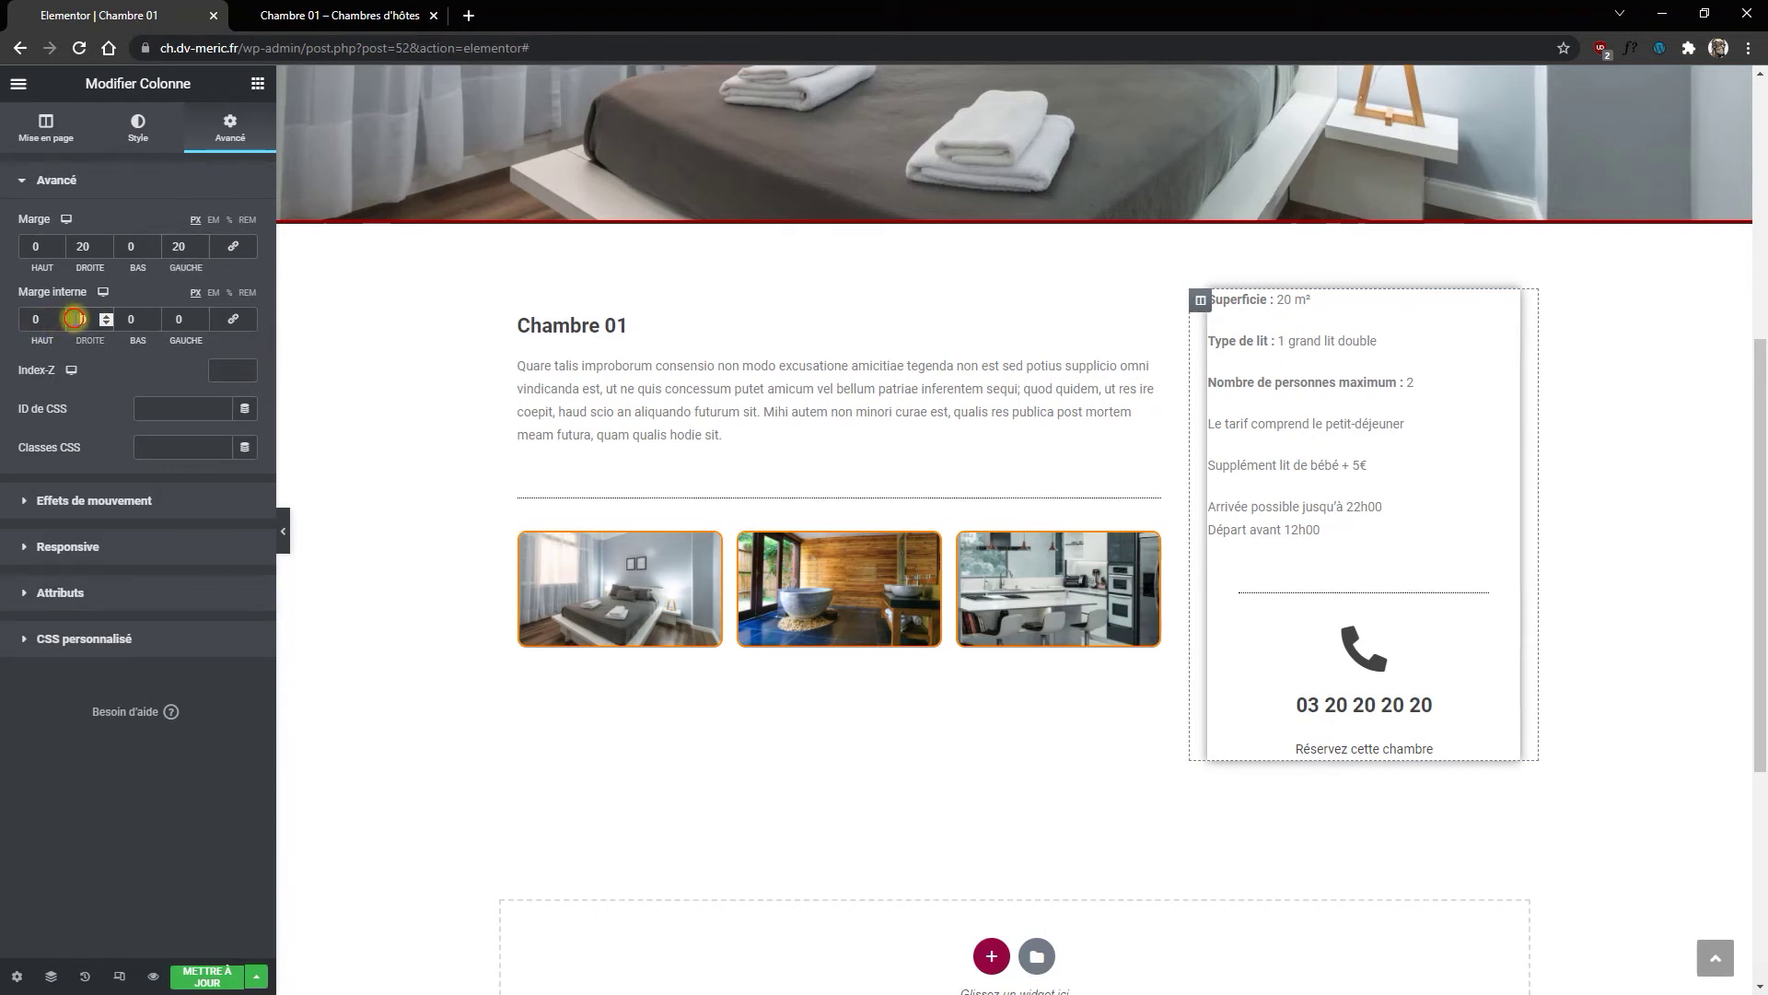
pyautogui.write('1')
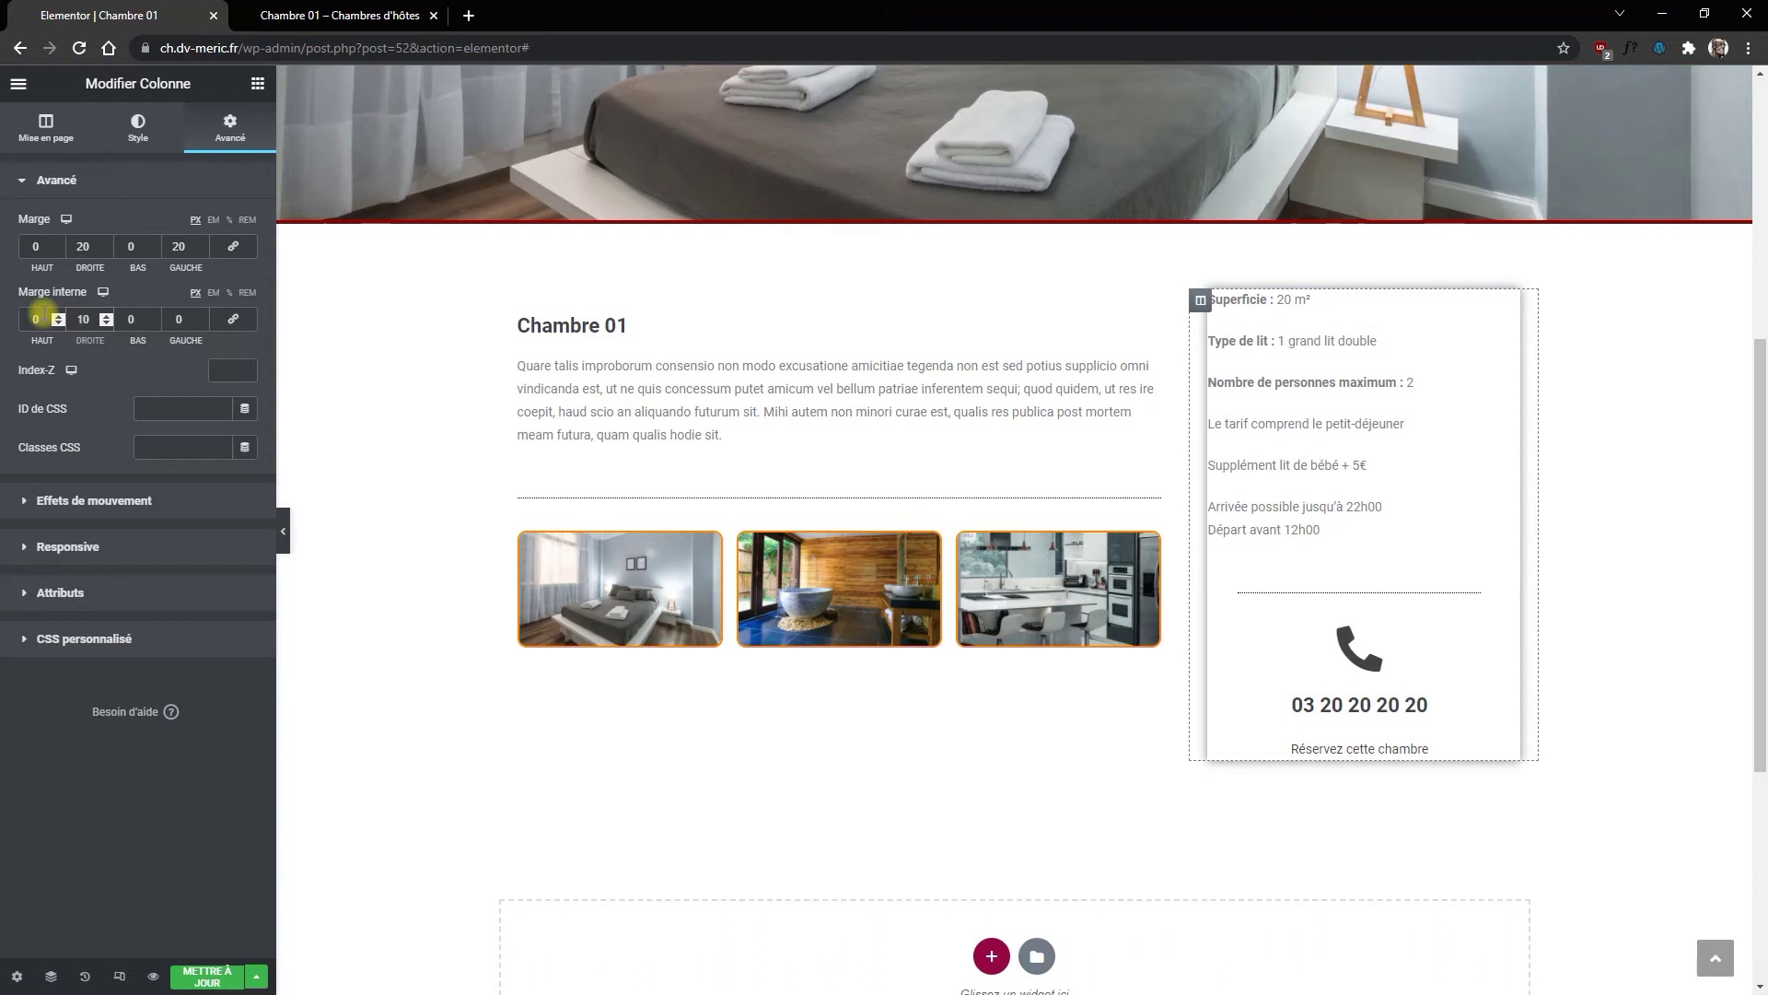
pyautogui.write('10')
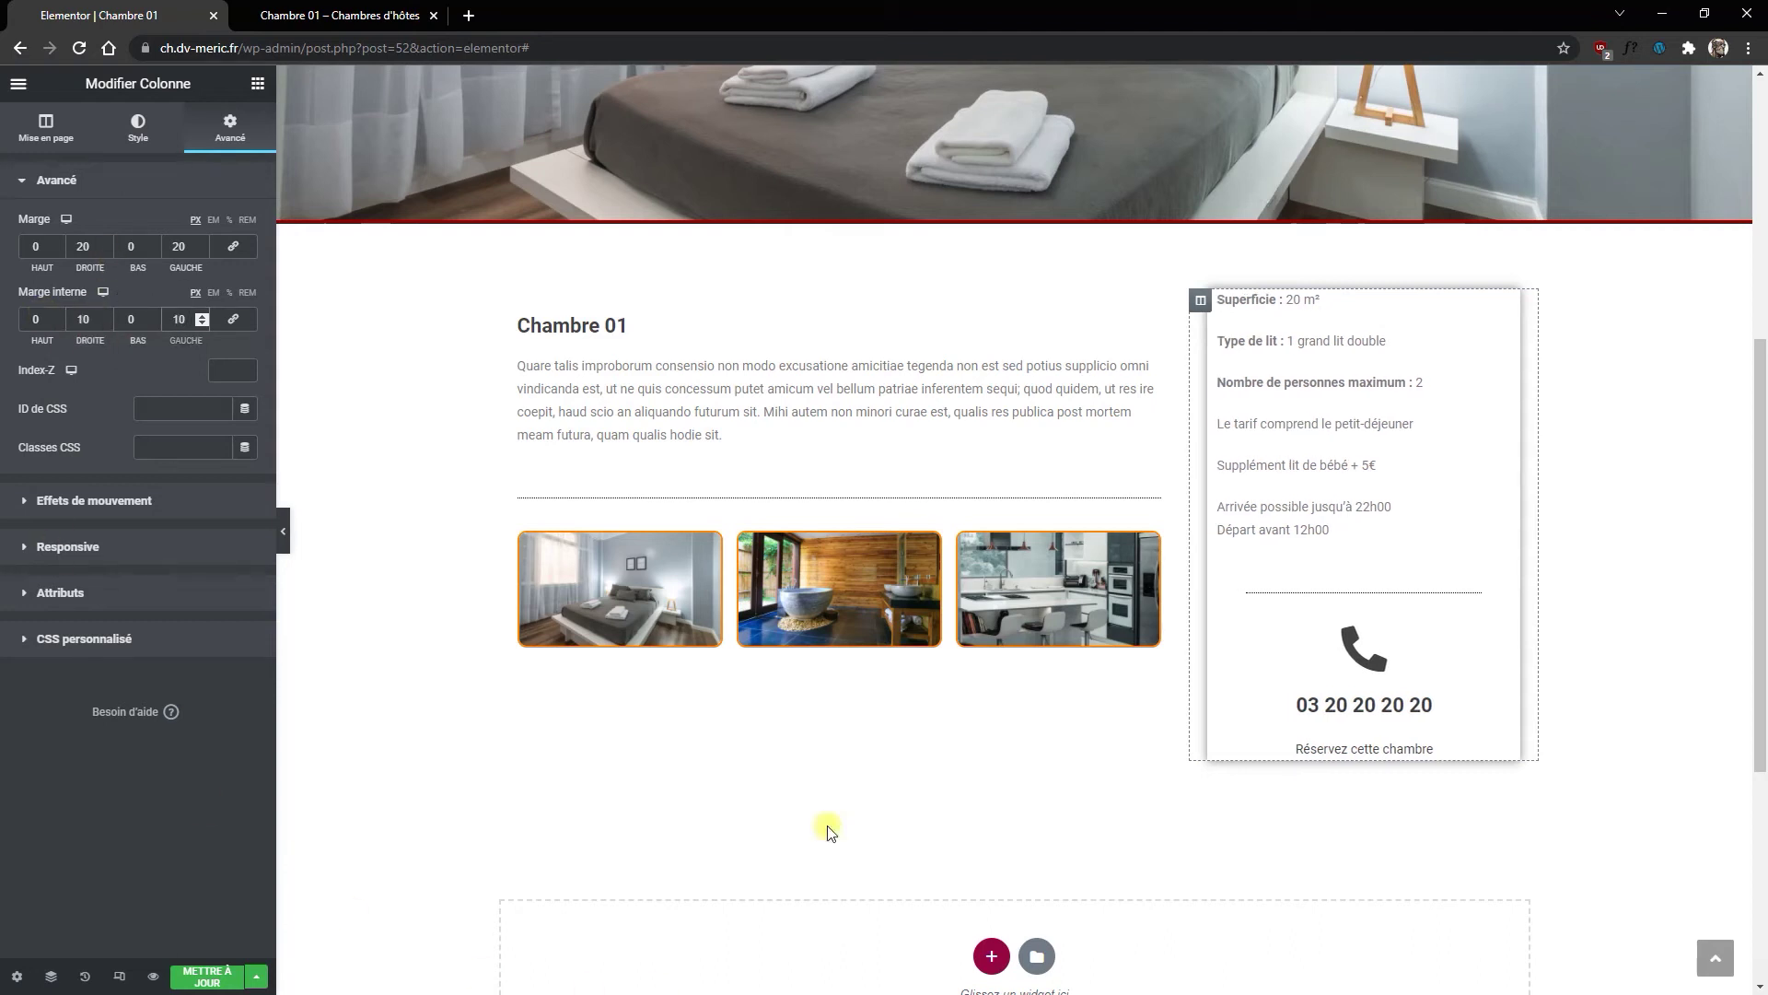
pyautogui.click(204, 978)
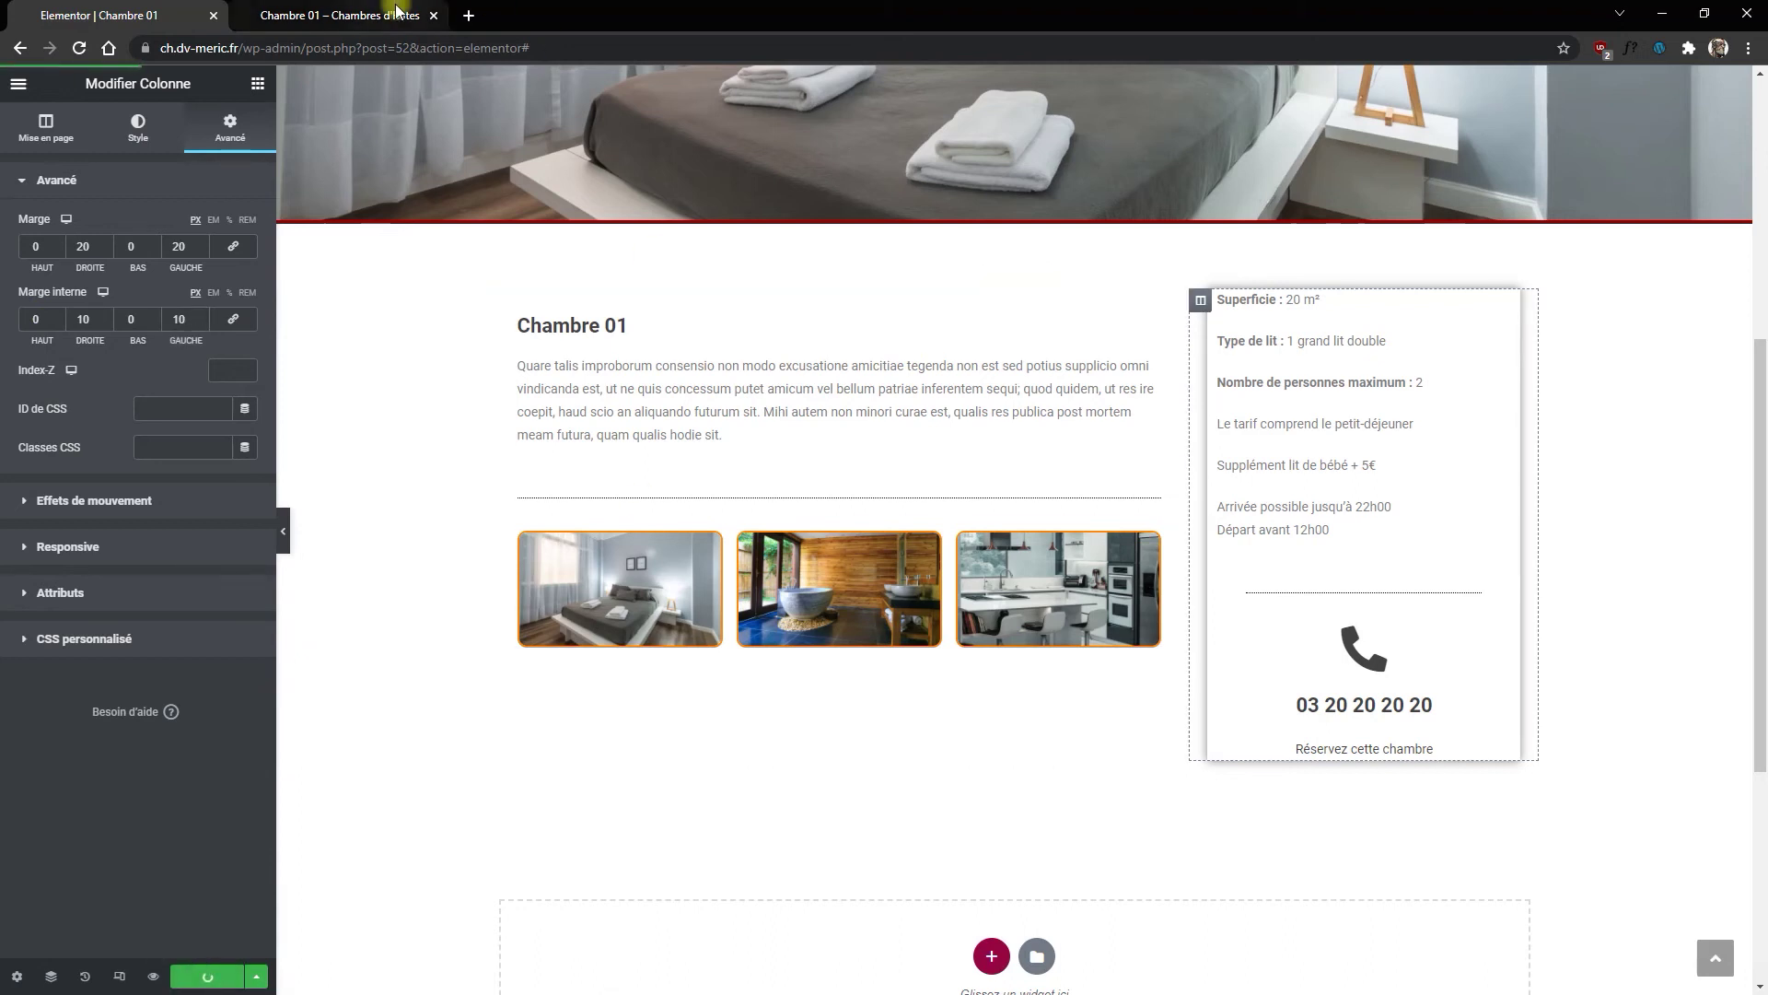
pyautogui.click(362, 15)
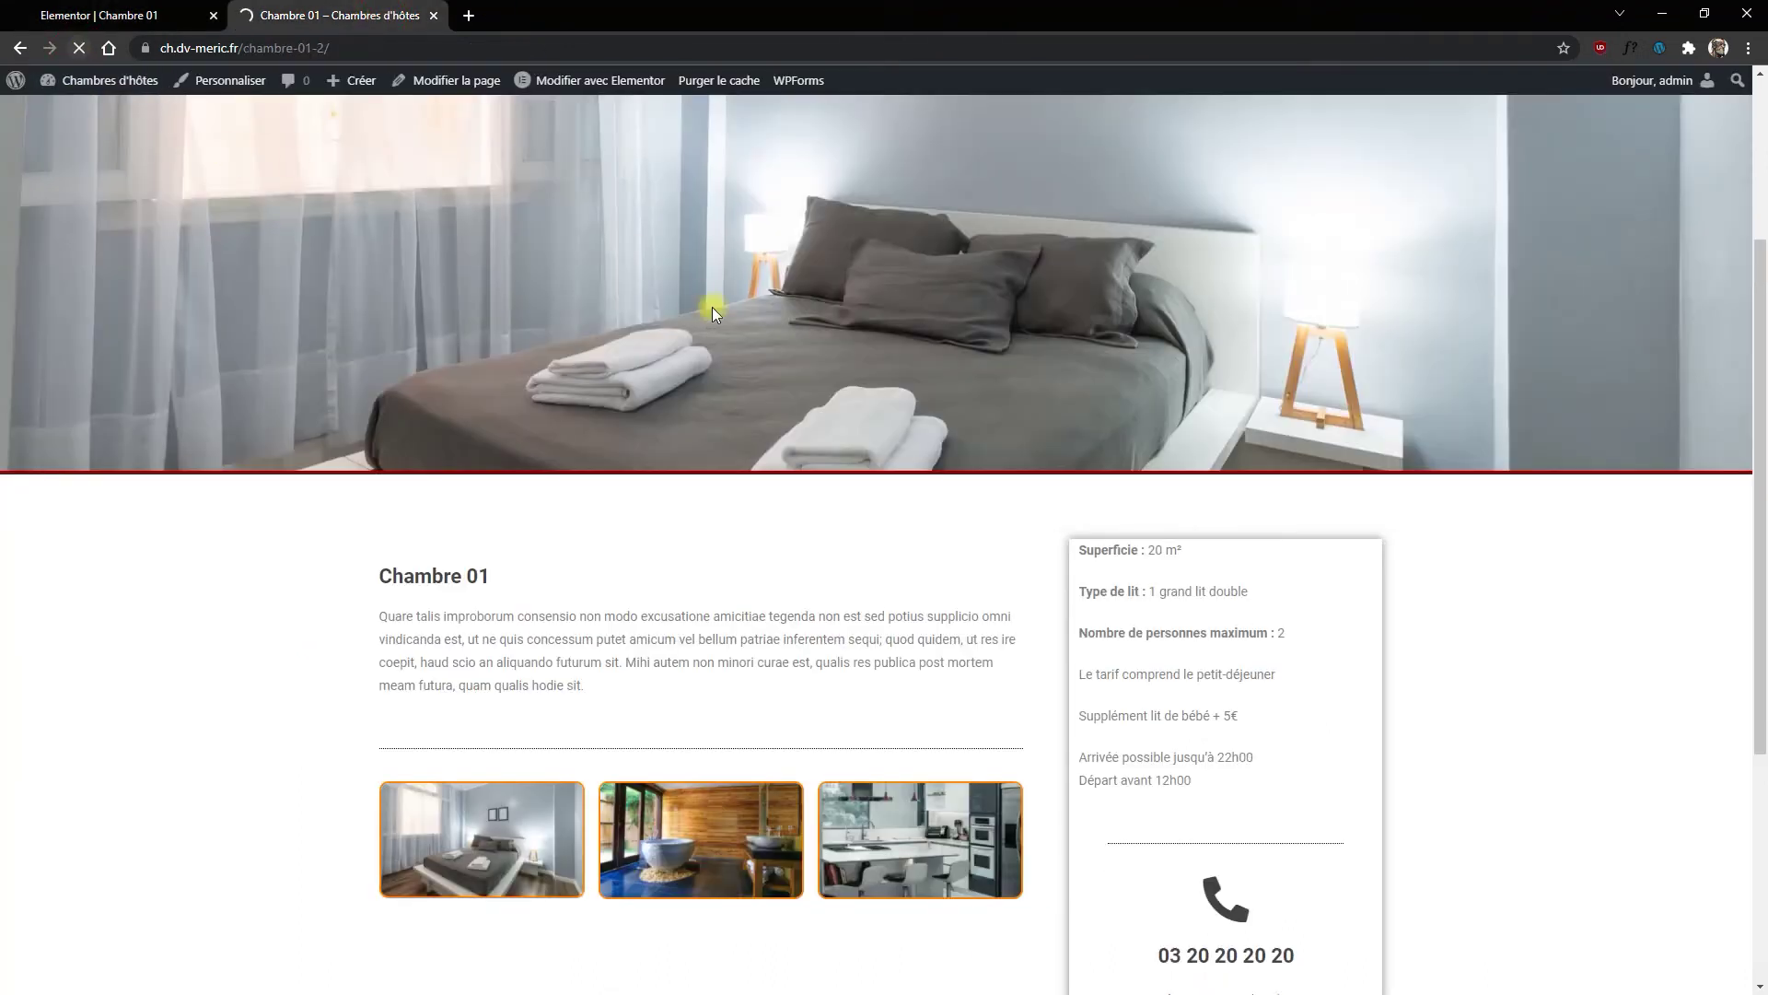
pyautogui.scroll(-3, 795, 451)
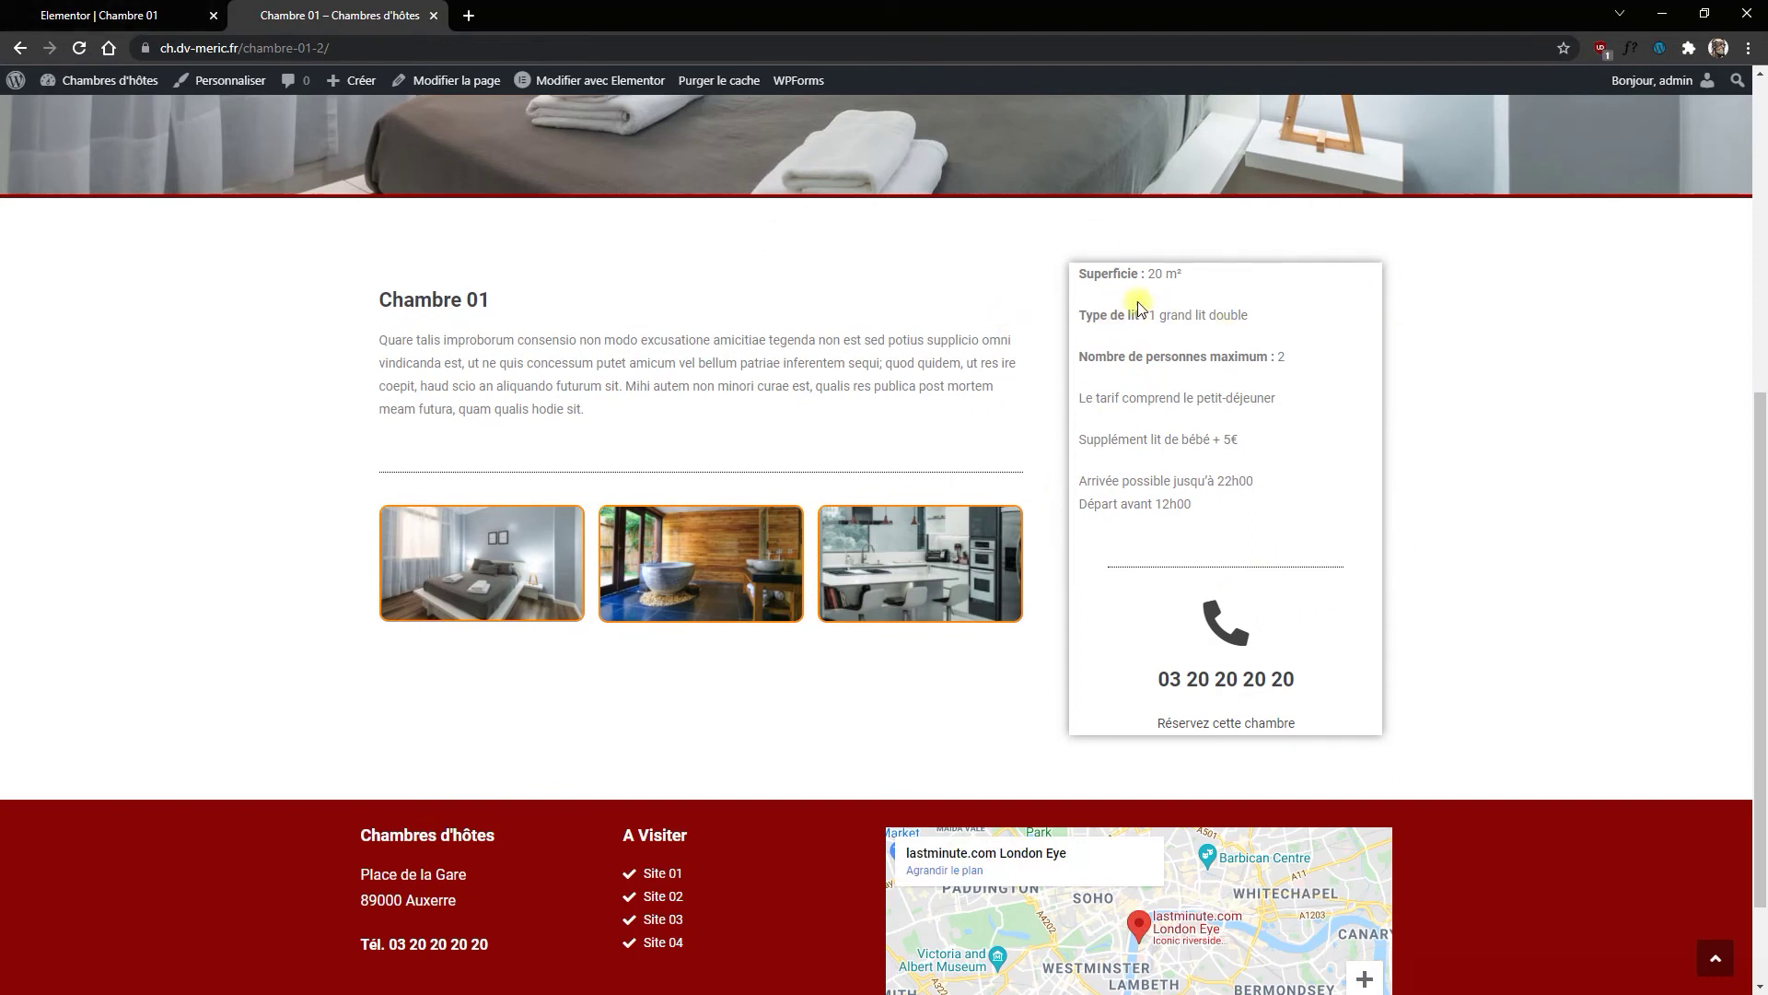
pyautogui.click(129, 16)
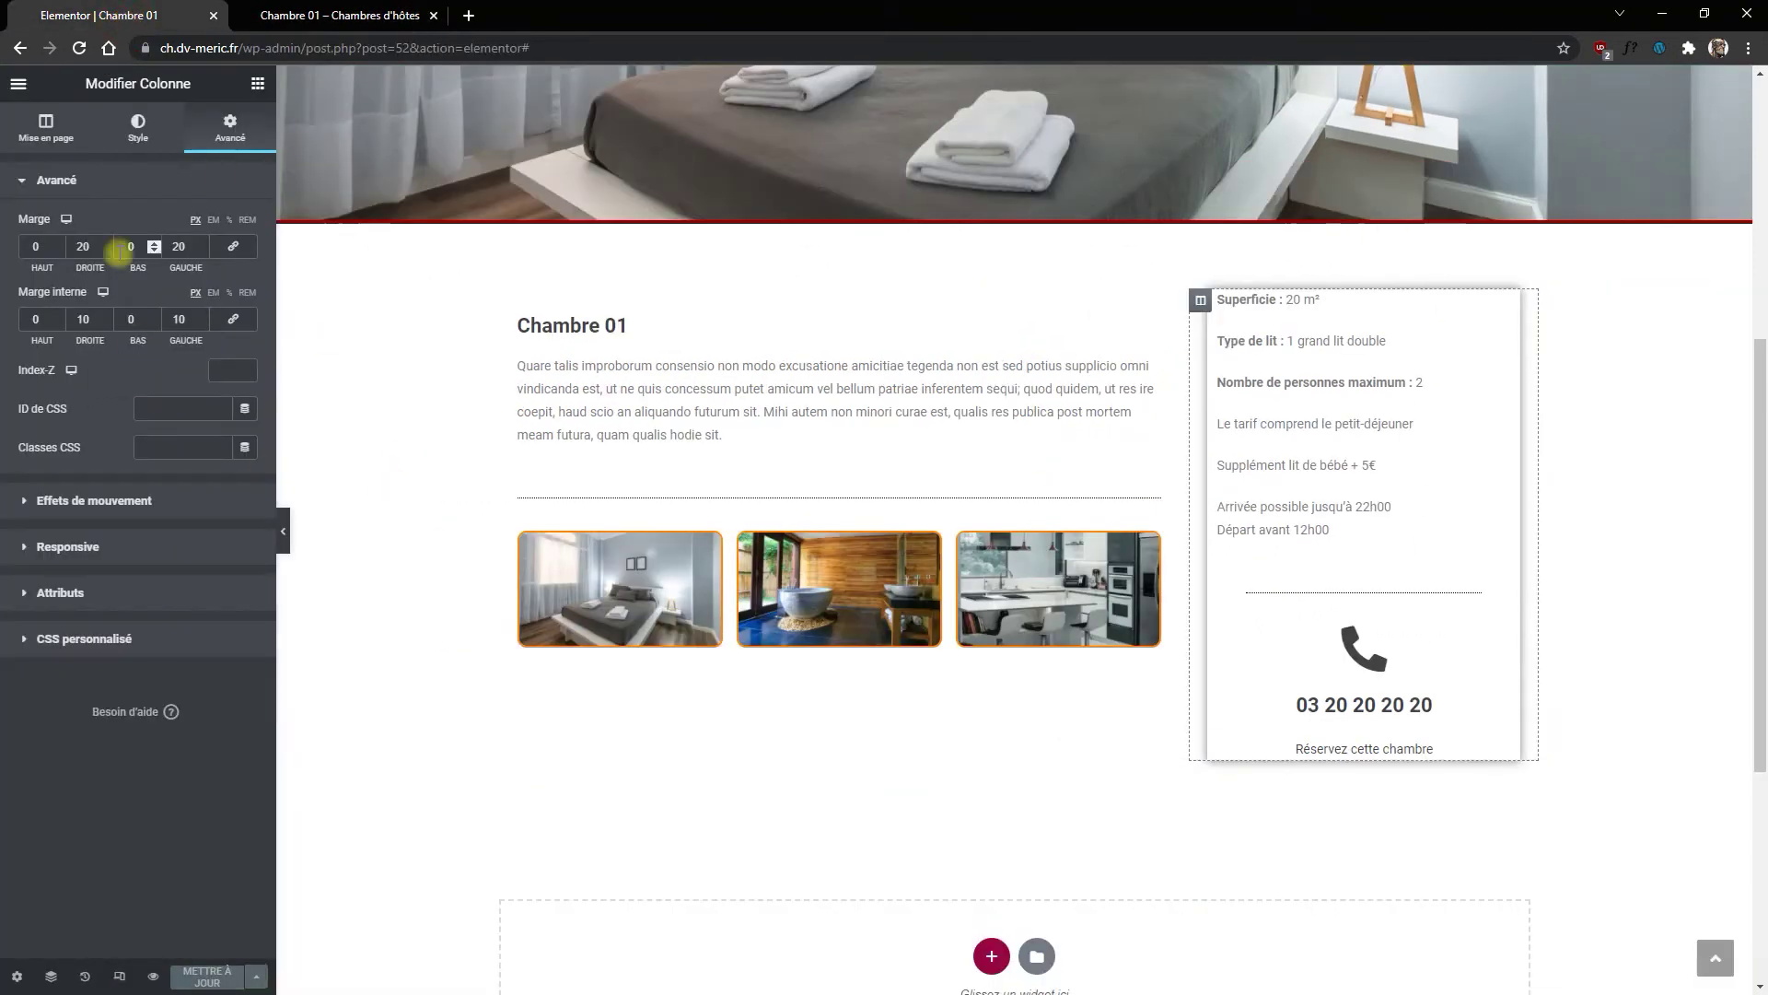
# Step: Set the column's remaining padding values to 10 and save the page
pyautogui.write('10')
pyautogui.press('Tab')
pyautogui.write('10')
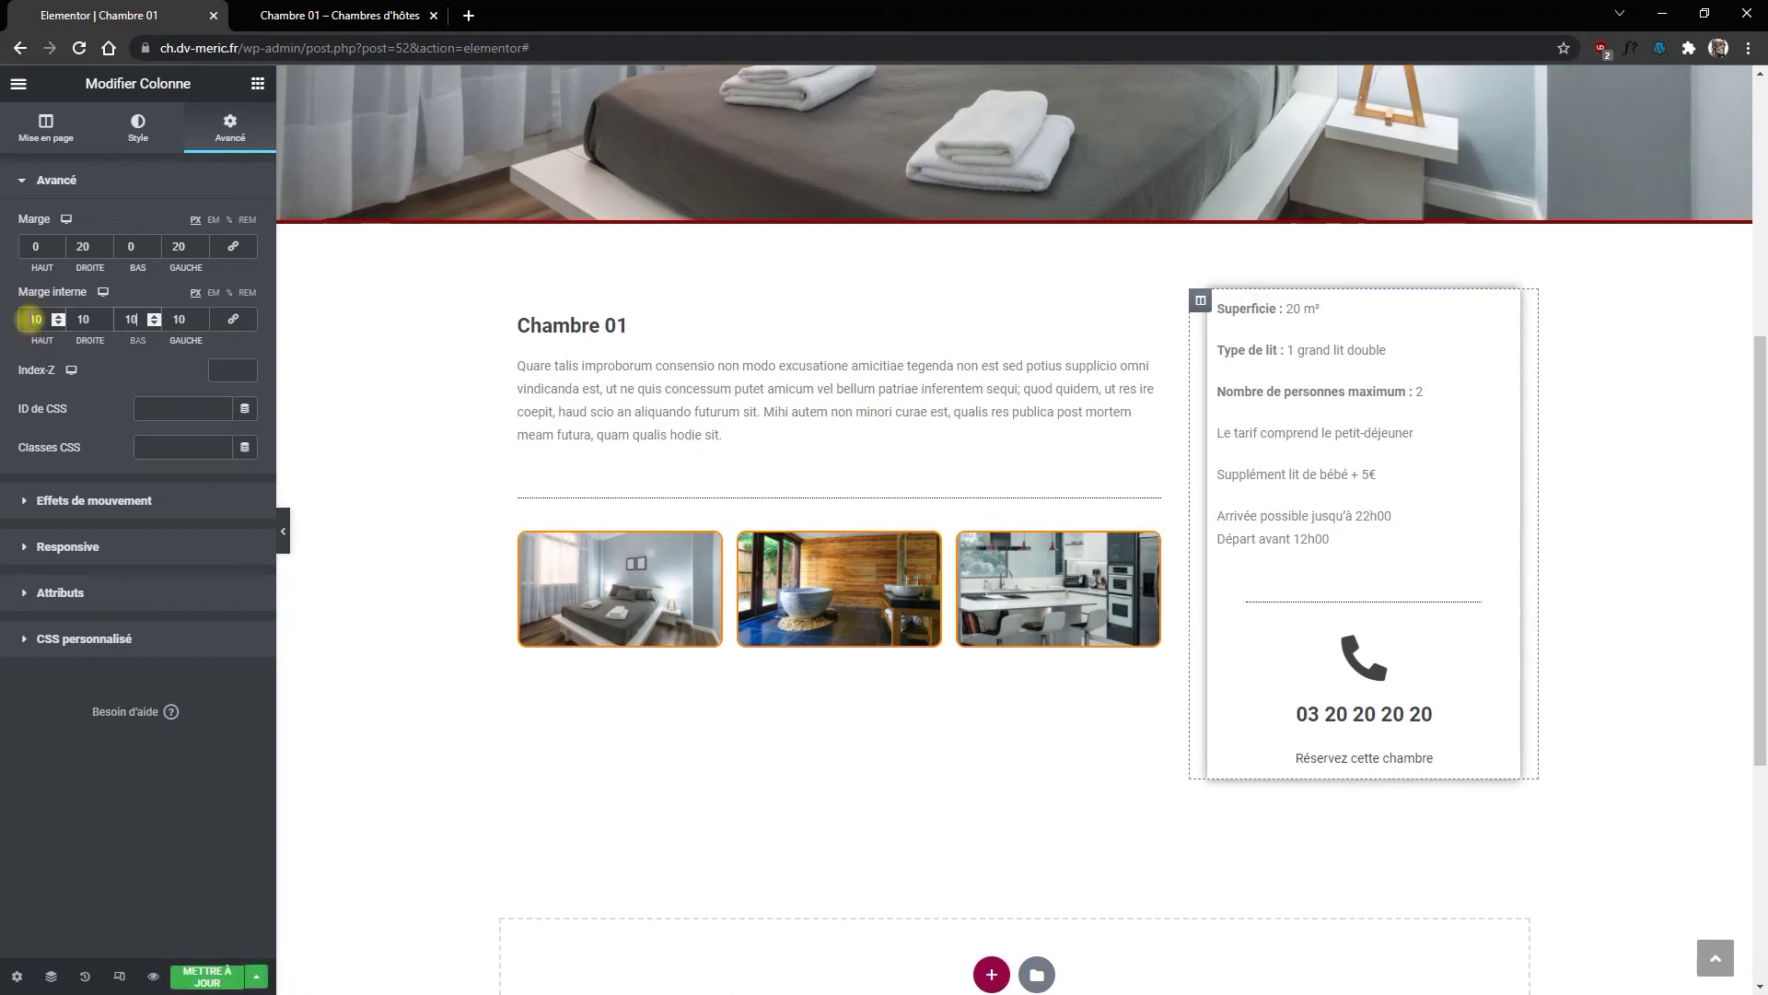
pyautogui.click(198, 971)
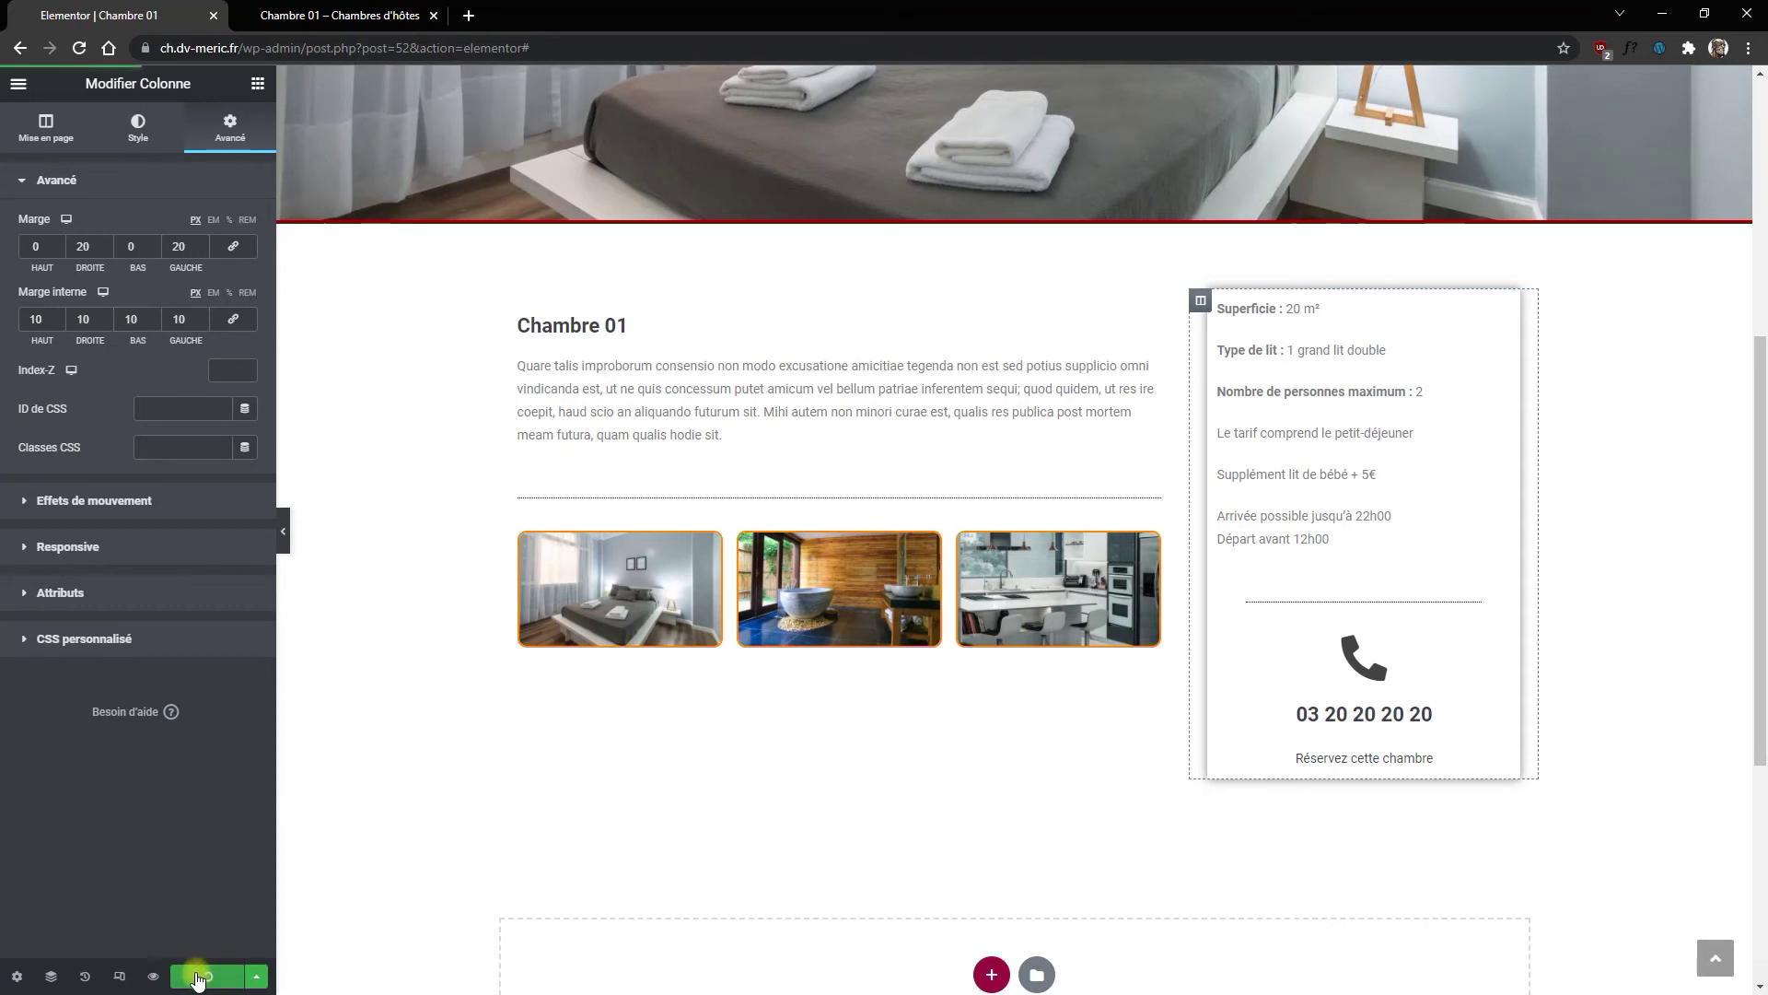
pyautogui.click(347, 14)
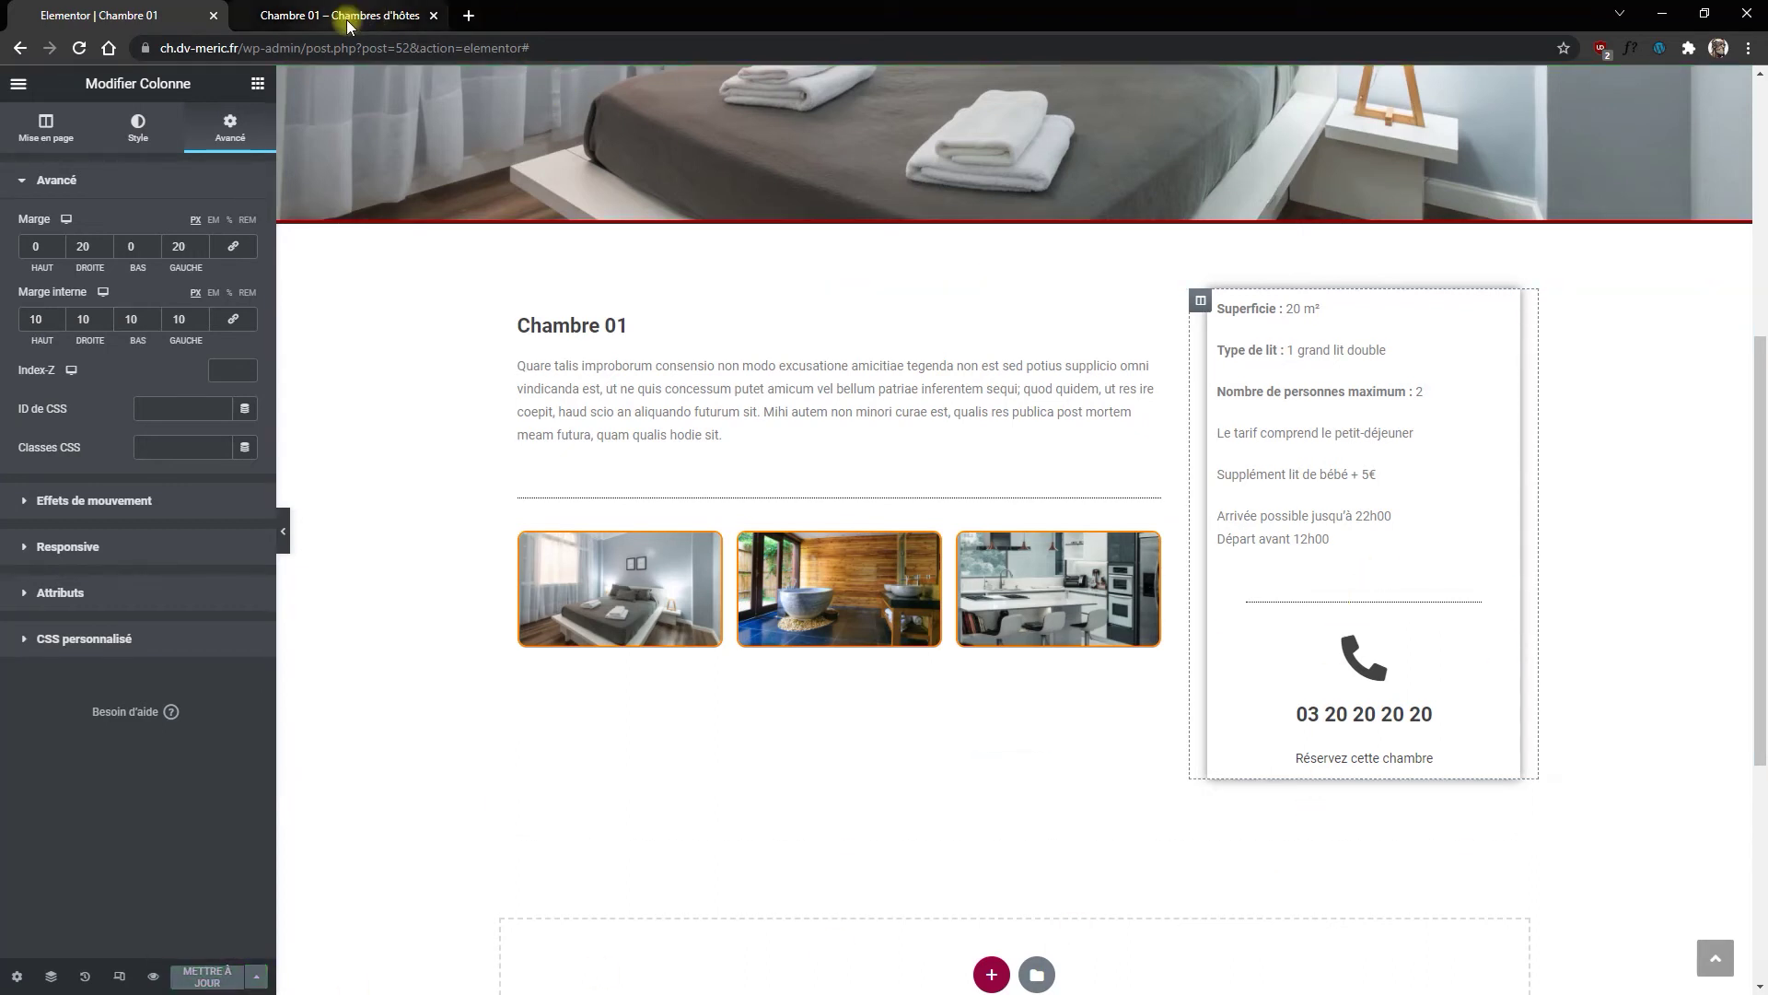
# Step: Reload the live Chambre 01 page and scroll through it to check the room-details box spacing
pyautogui.click(80, 48)
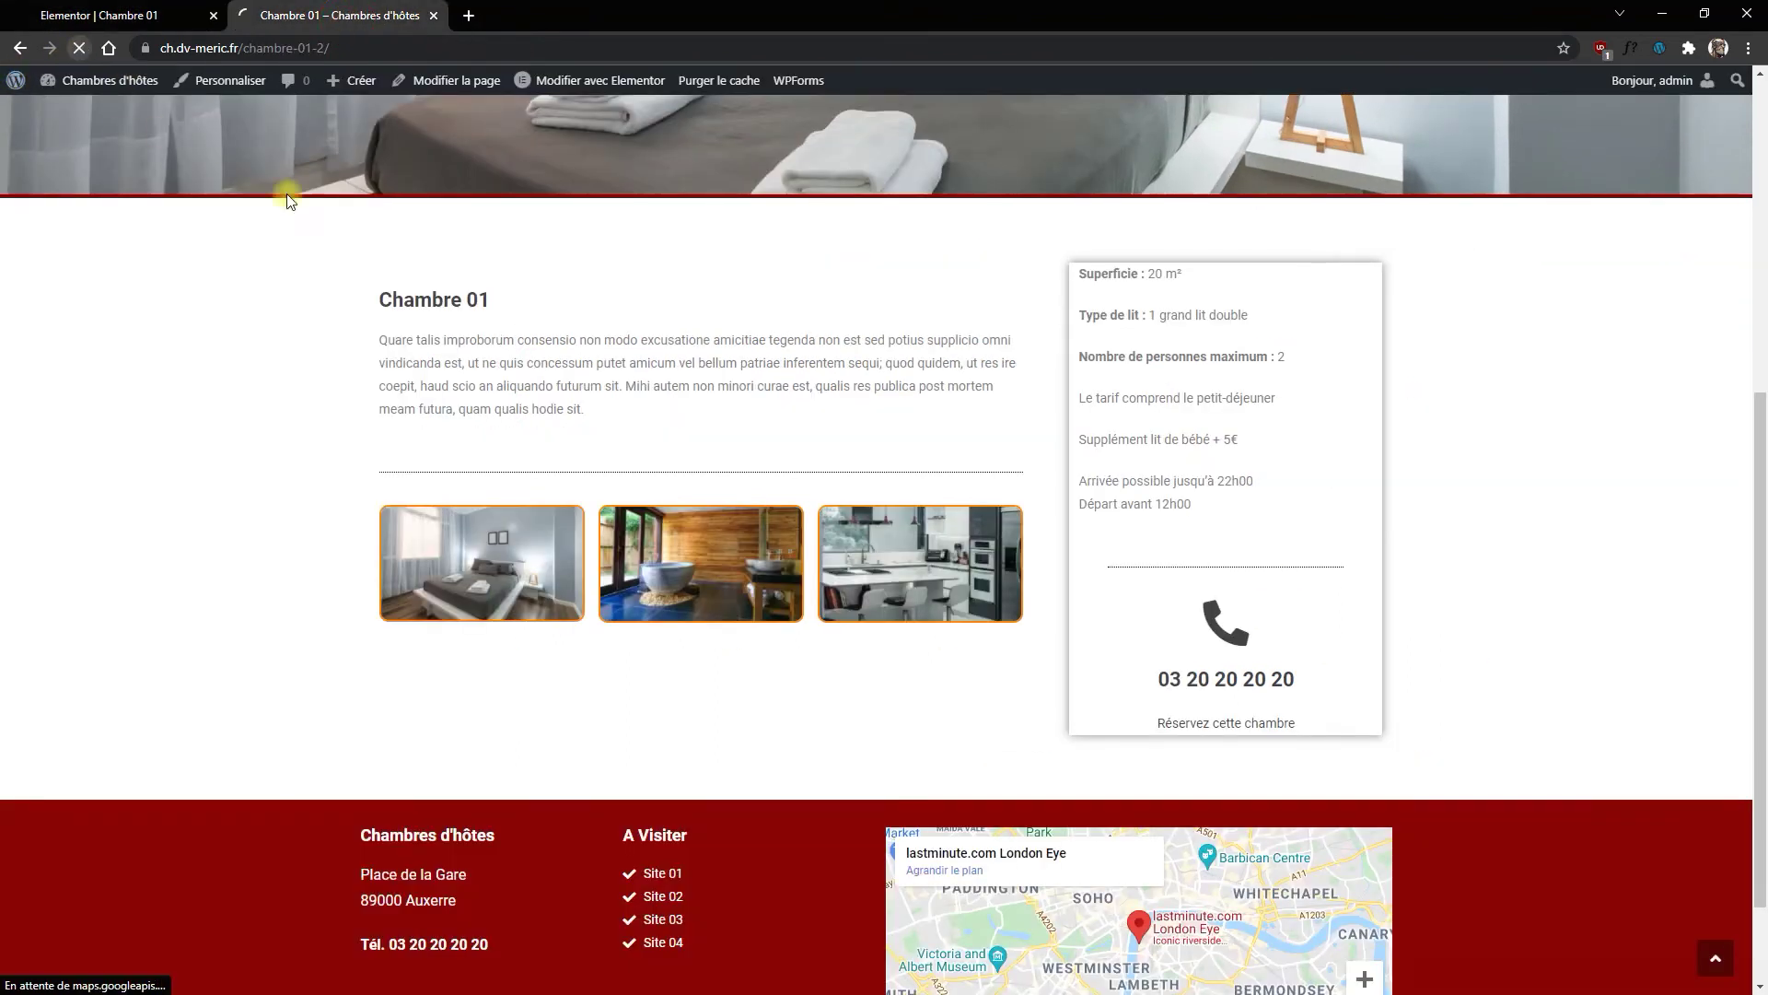
pyautogui.scroll(-2, 828, 460)
pyautogui.scroll(5, 730, 654)
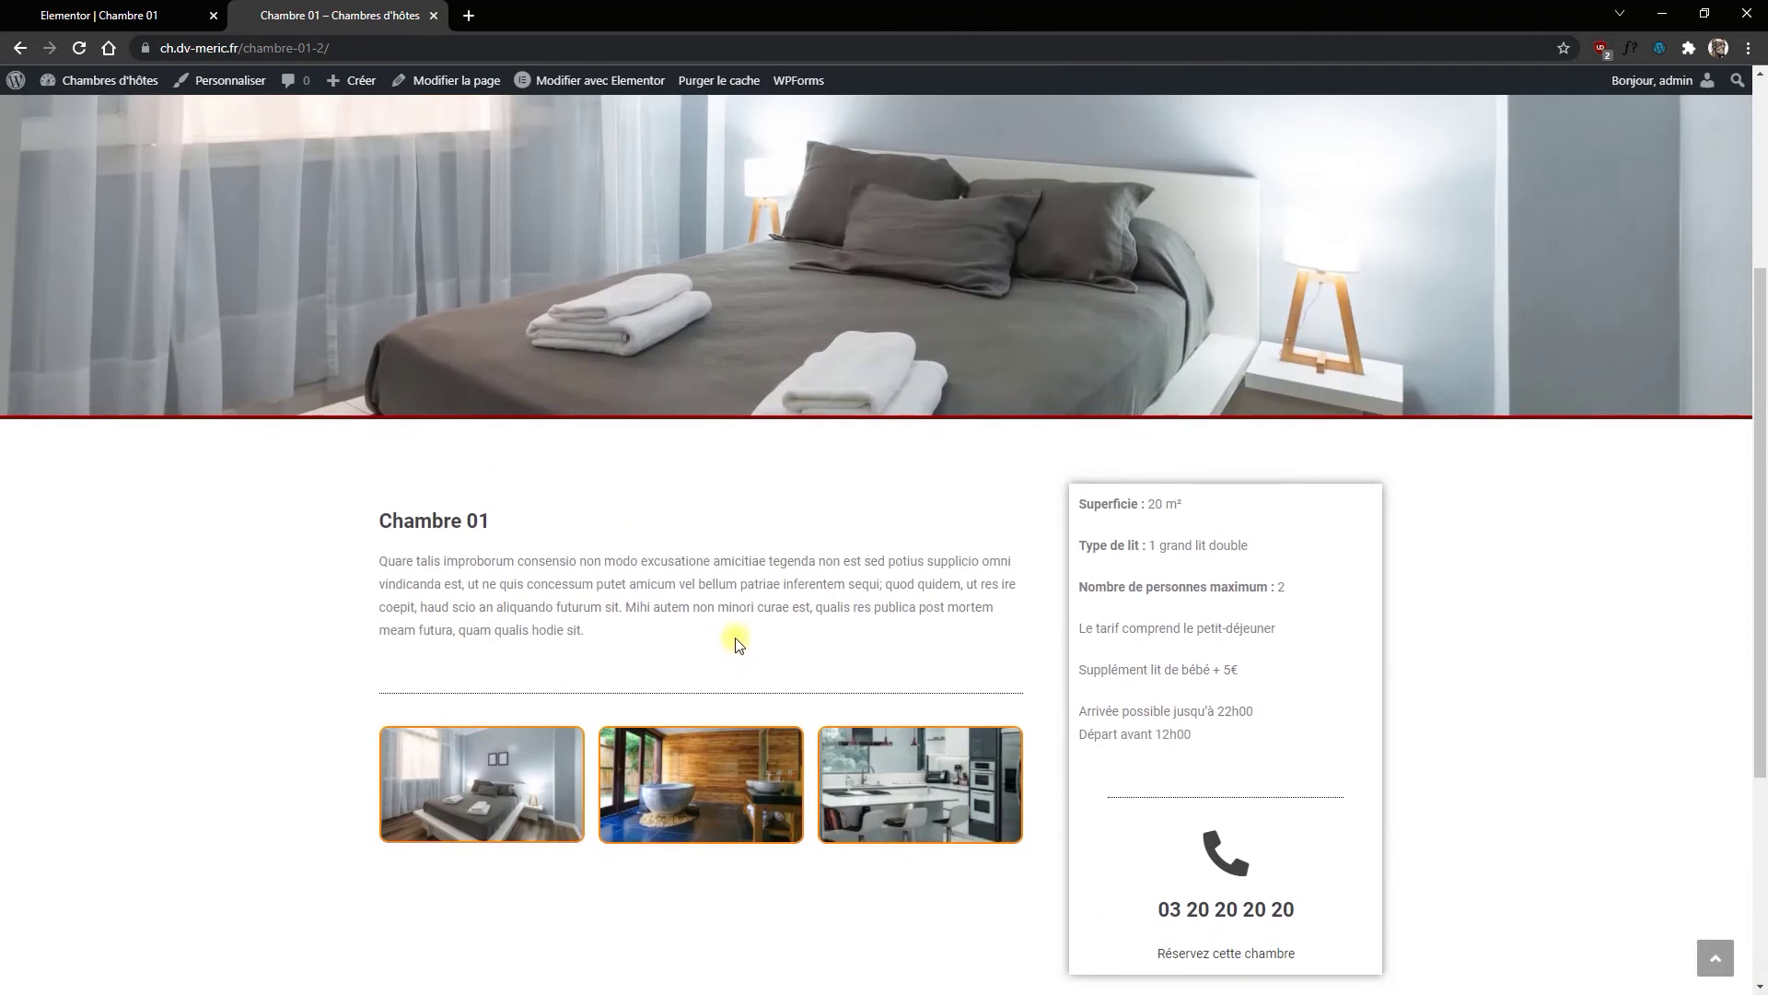
pyautogui.scroll(-1, 729, 537)
pyautogui.scroll(4, 724, 525)
pyautogui.scroll(-7, 732, 523)
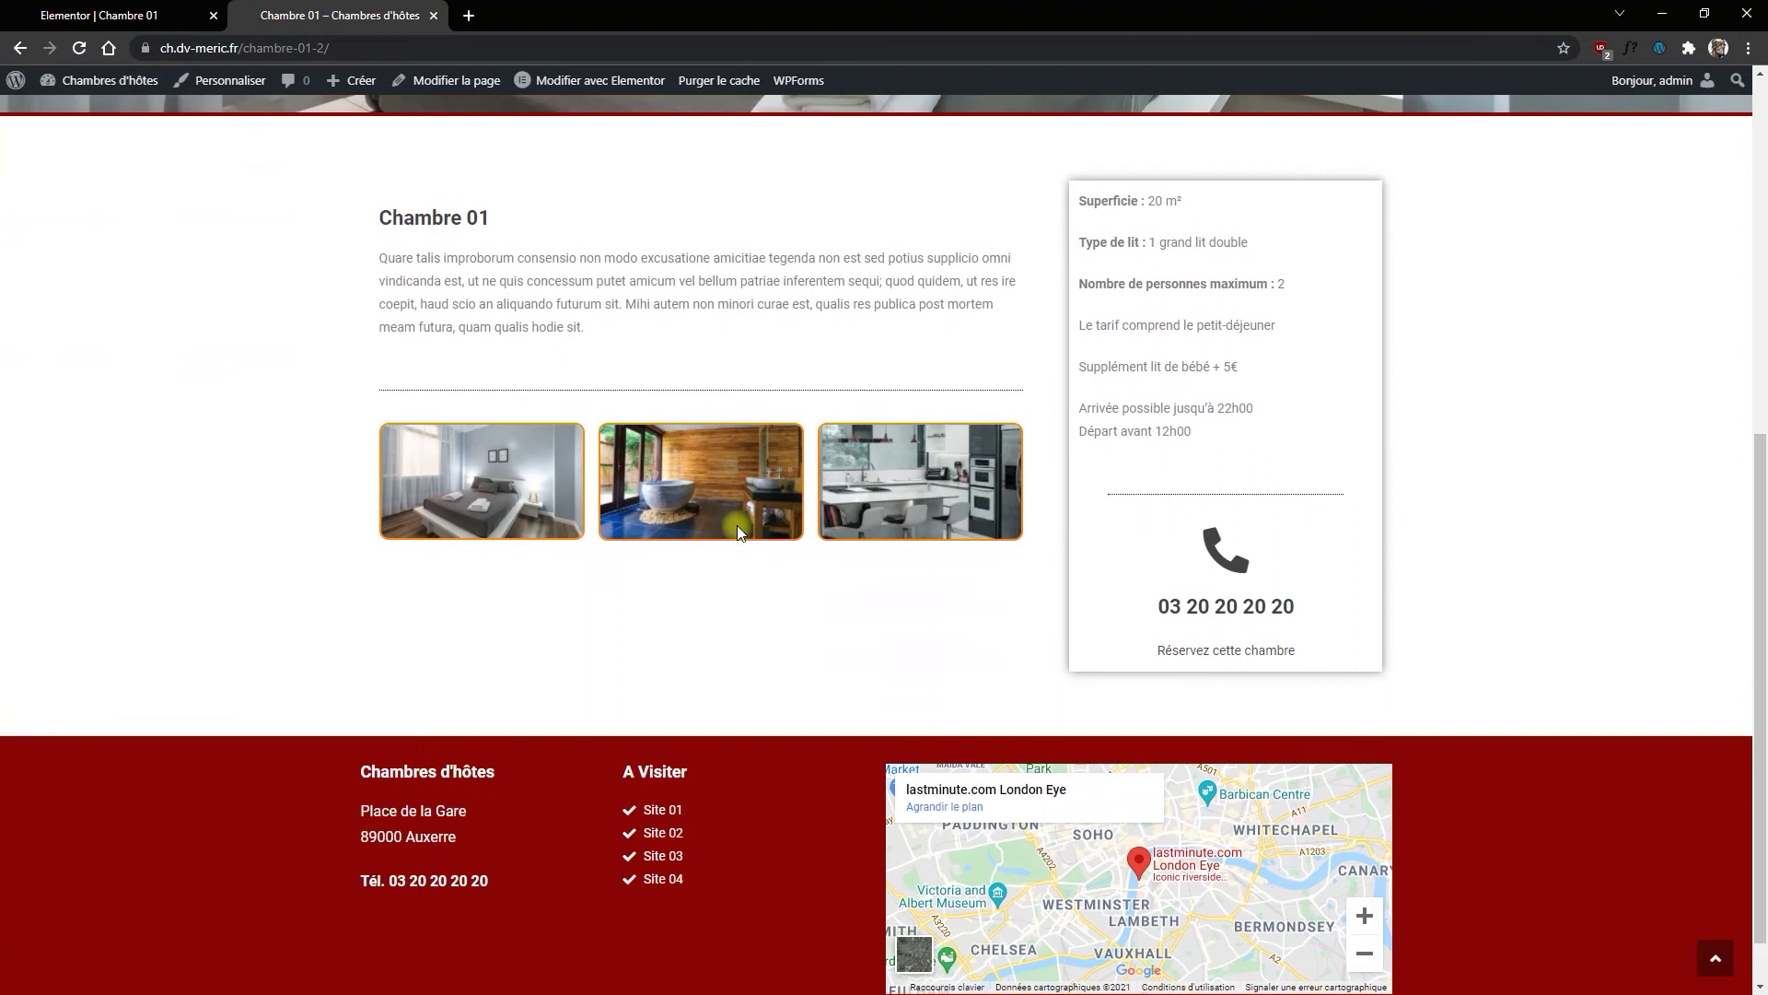
pyautogui.scroll(7, 734, 525)
pyautogui.scroll(-4, 718, 515)
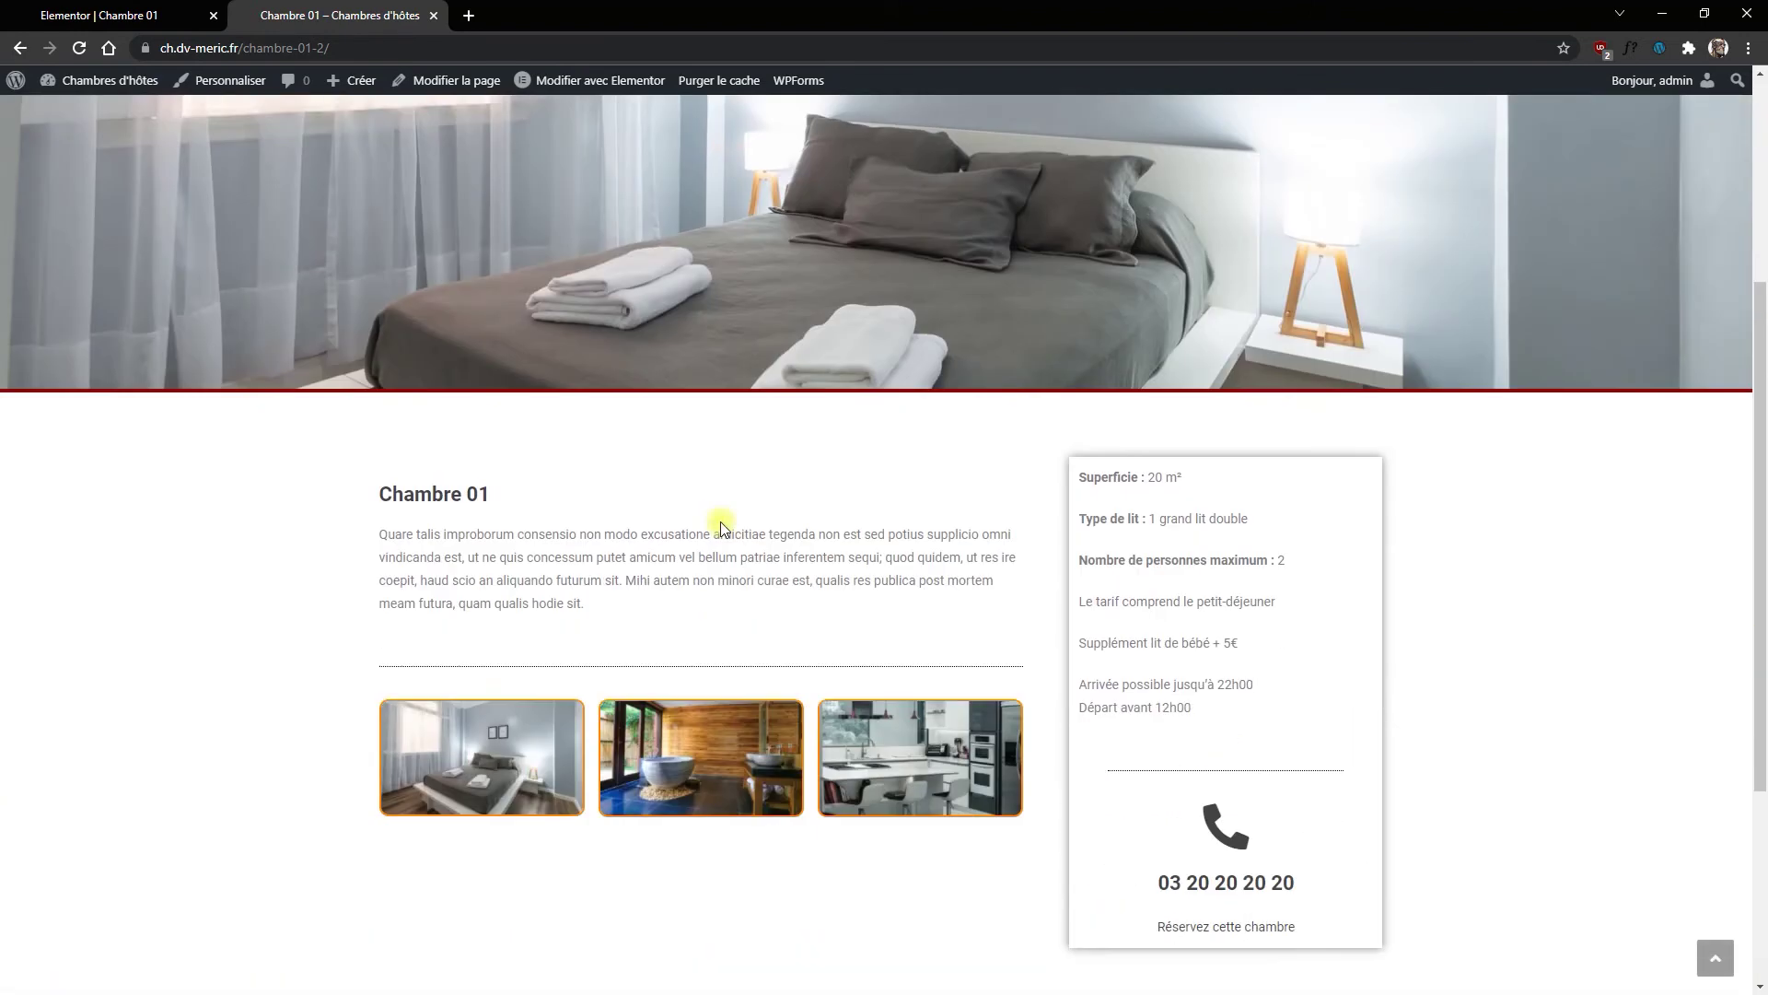
pyautogui.scroll(-3, 732, 534)
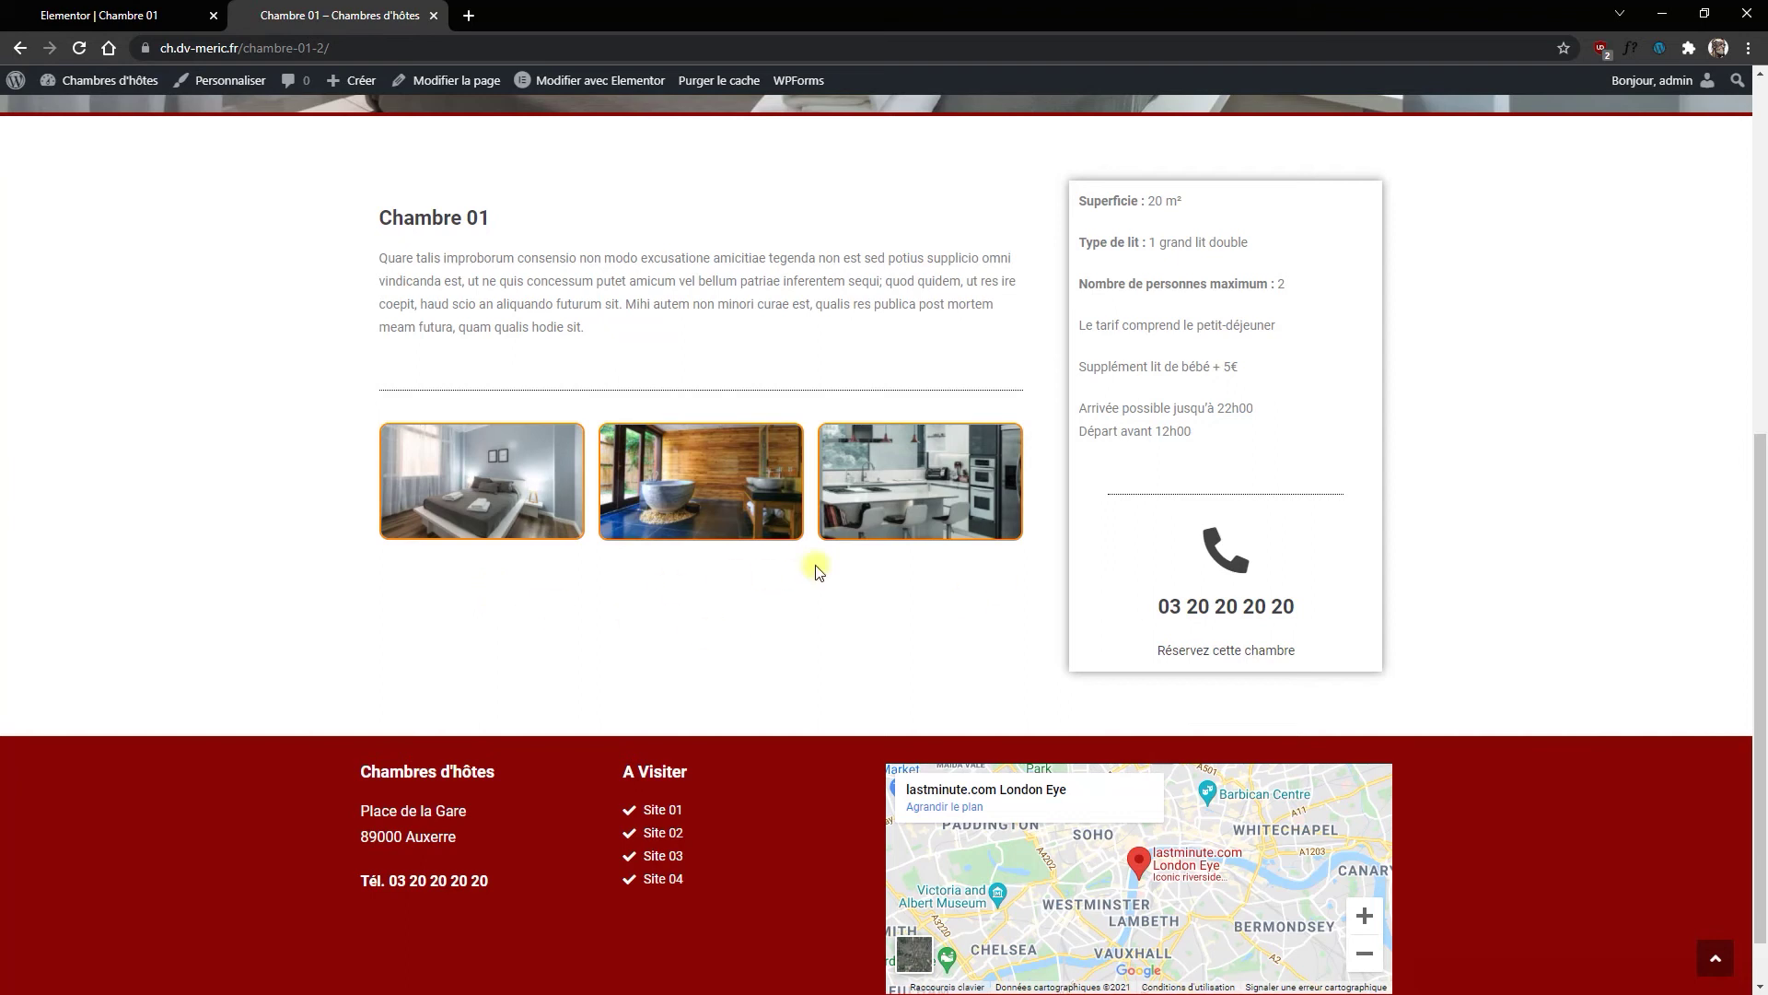
pyautogui.scroll(-1, 914, 698)
pyautogui.scroll(-1, 911, 700)
pyautogui.scroll(4, 884, 705)
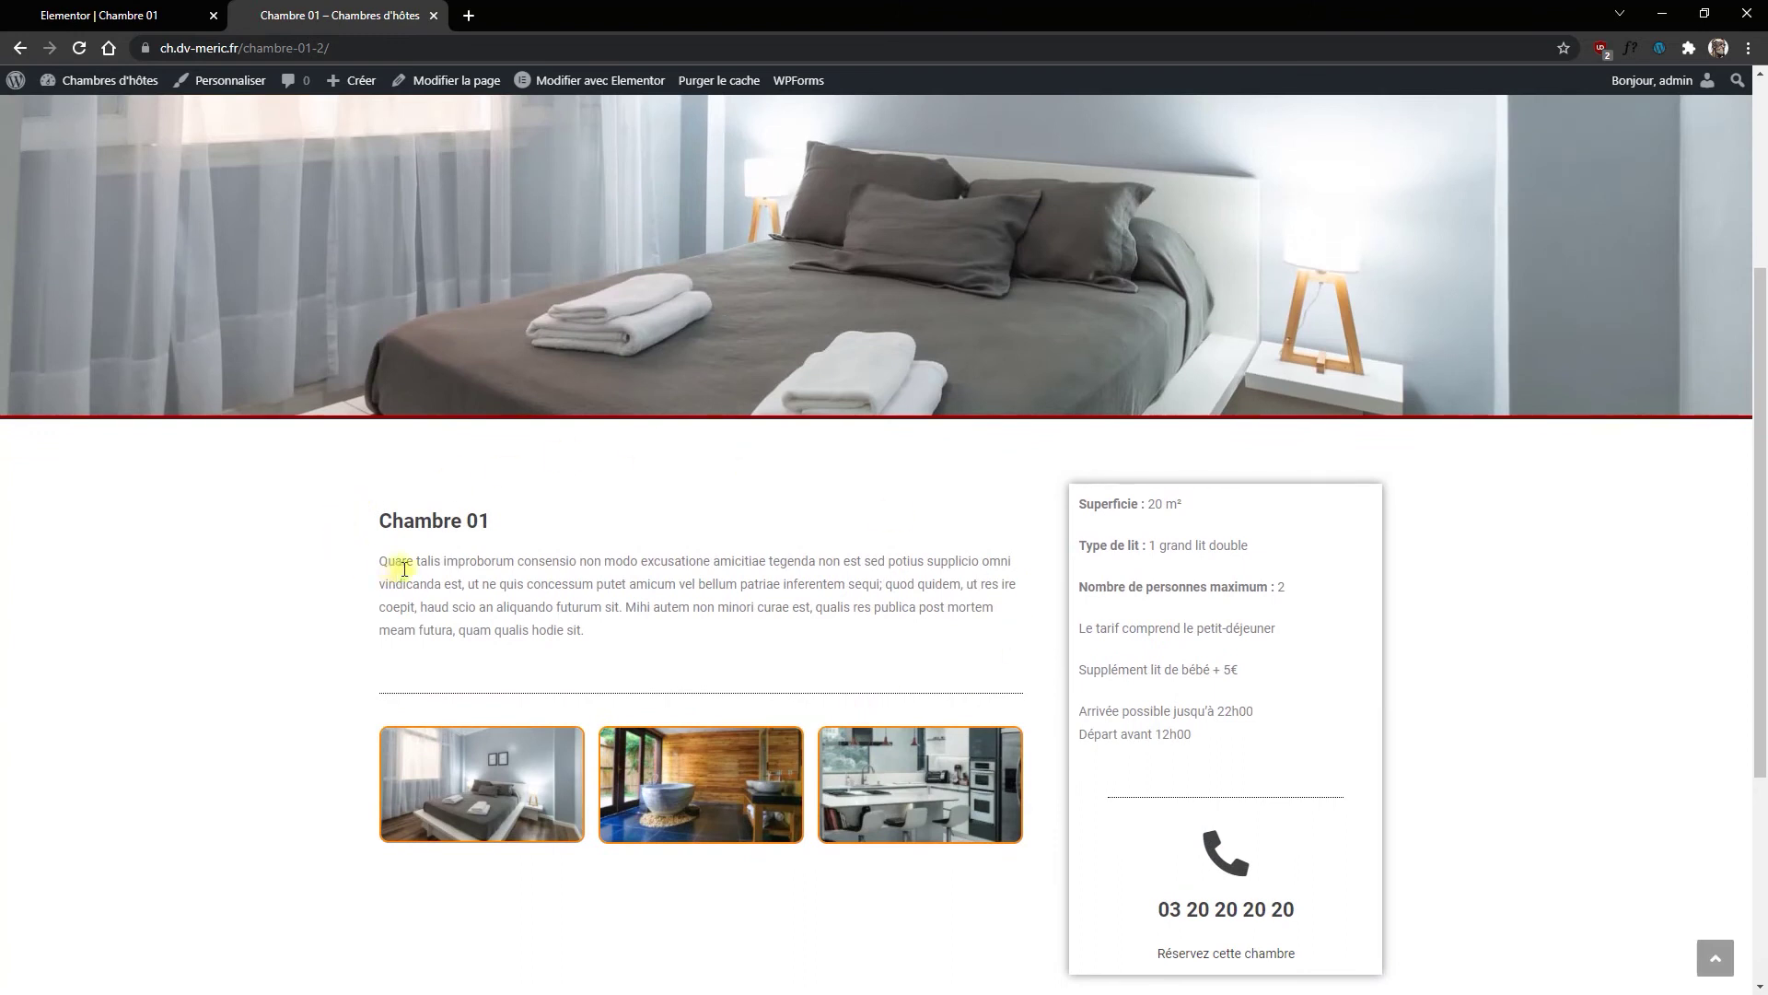
pyautogui.scroll(4, 598, 569)
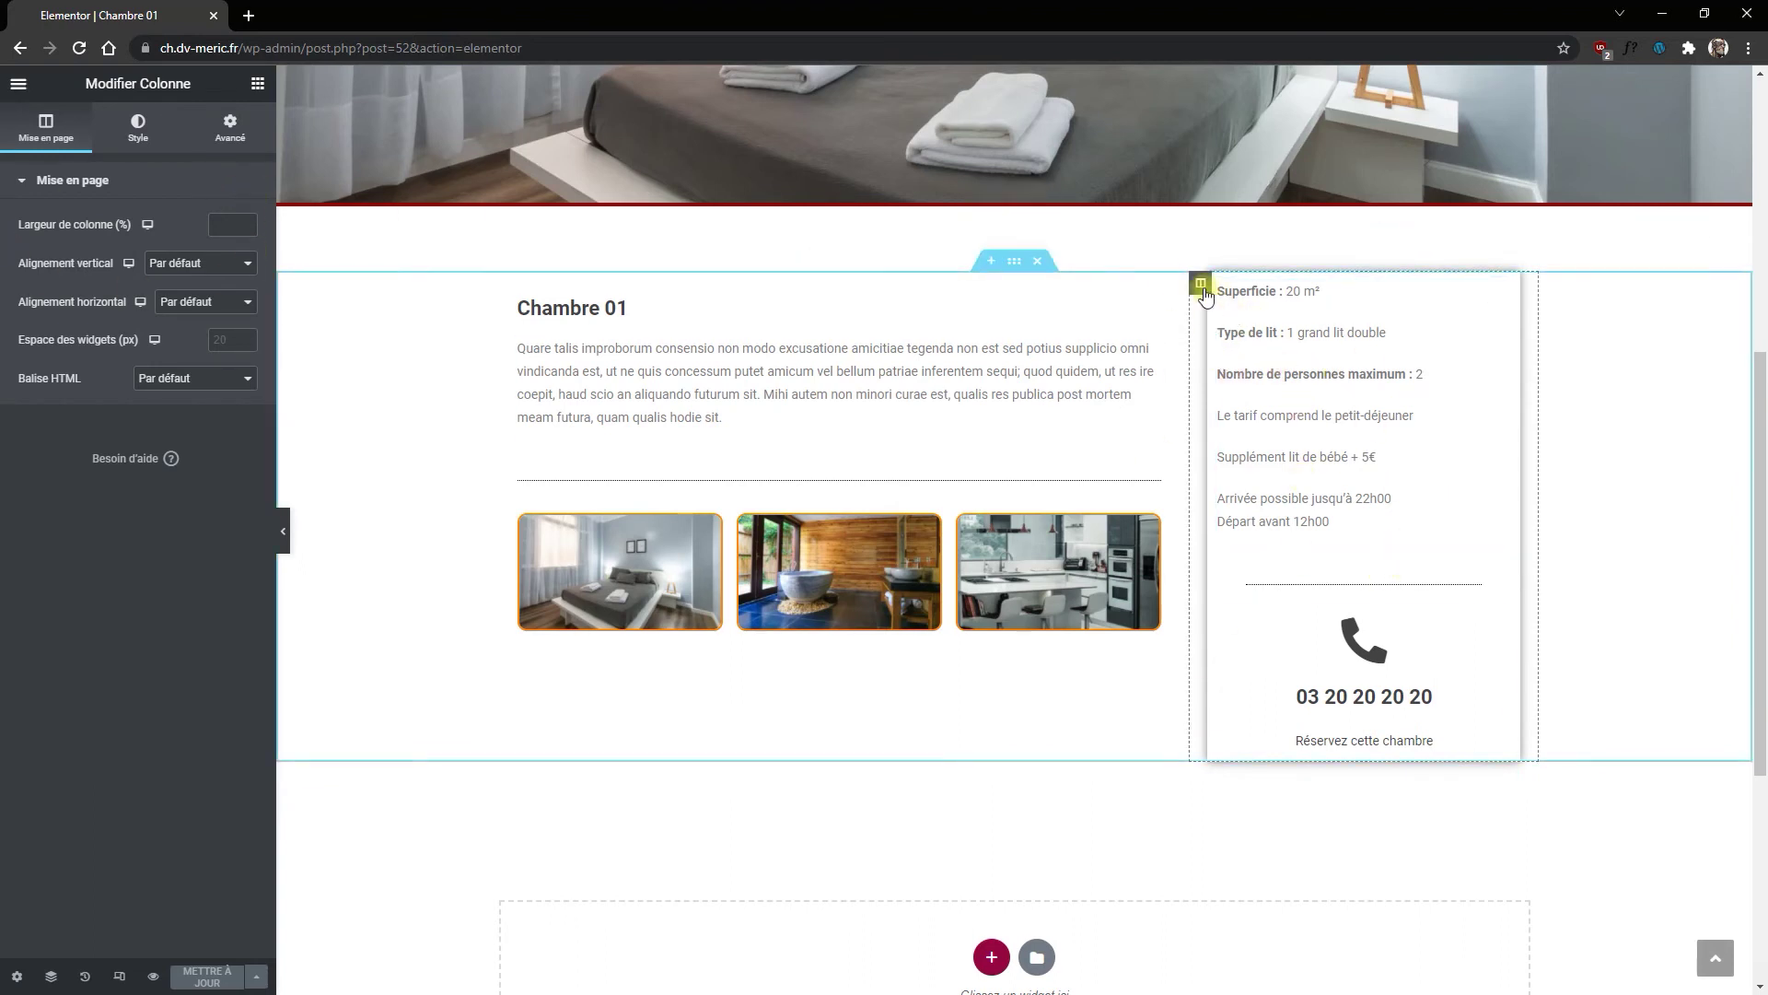
# Step: Clear the room-details column's grey #F4F4F4 classic background so it shows plain white
pyautogui.click(138, 127)
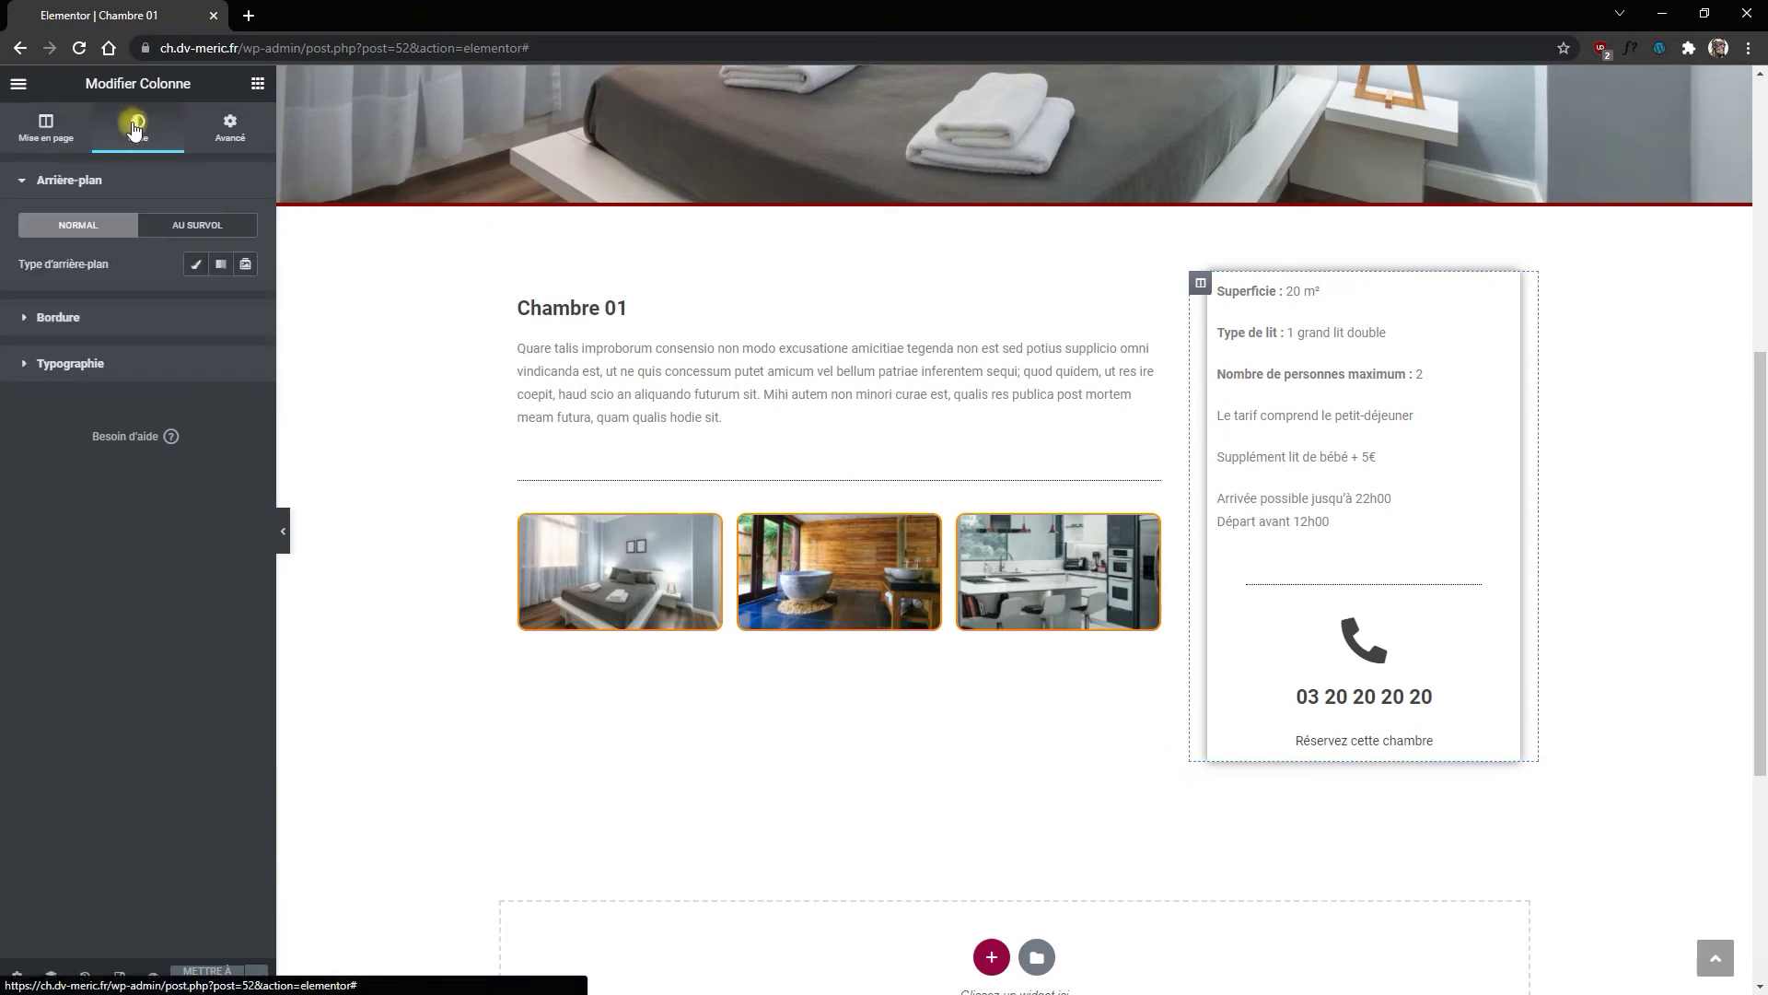
pyautogui.click(195, 264)
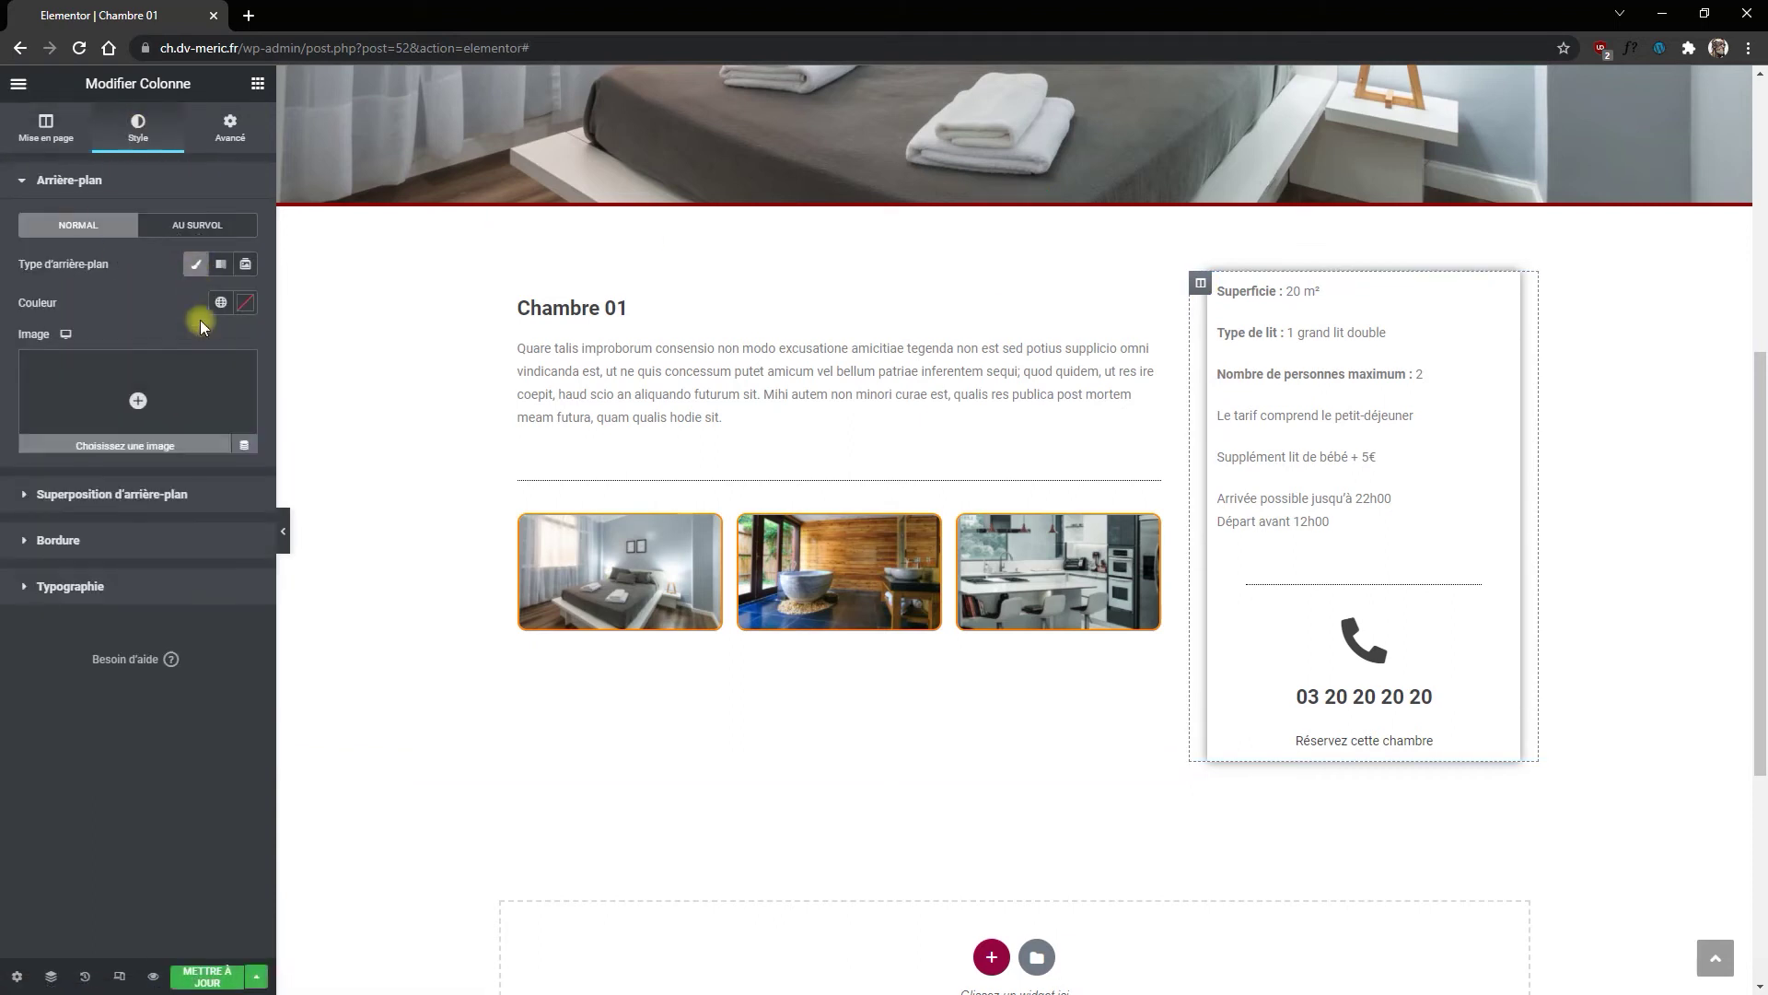
pyautogui.click(244, 304)
pyautogui.moveTo(102, 406); pyautogui.dragTo(5, 379)
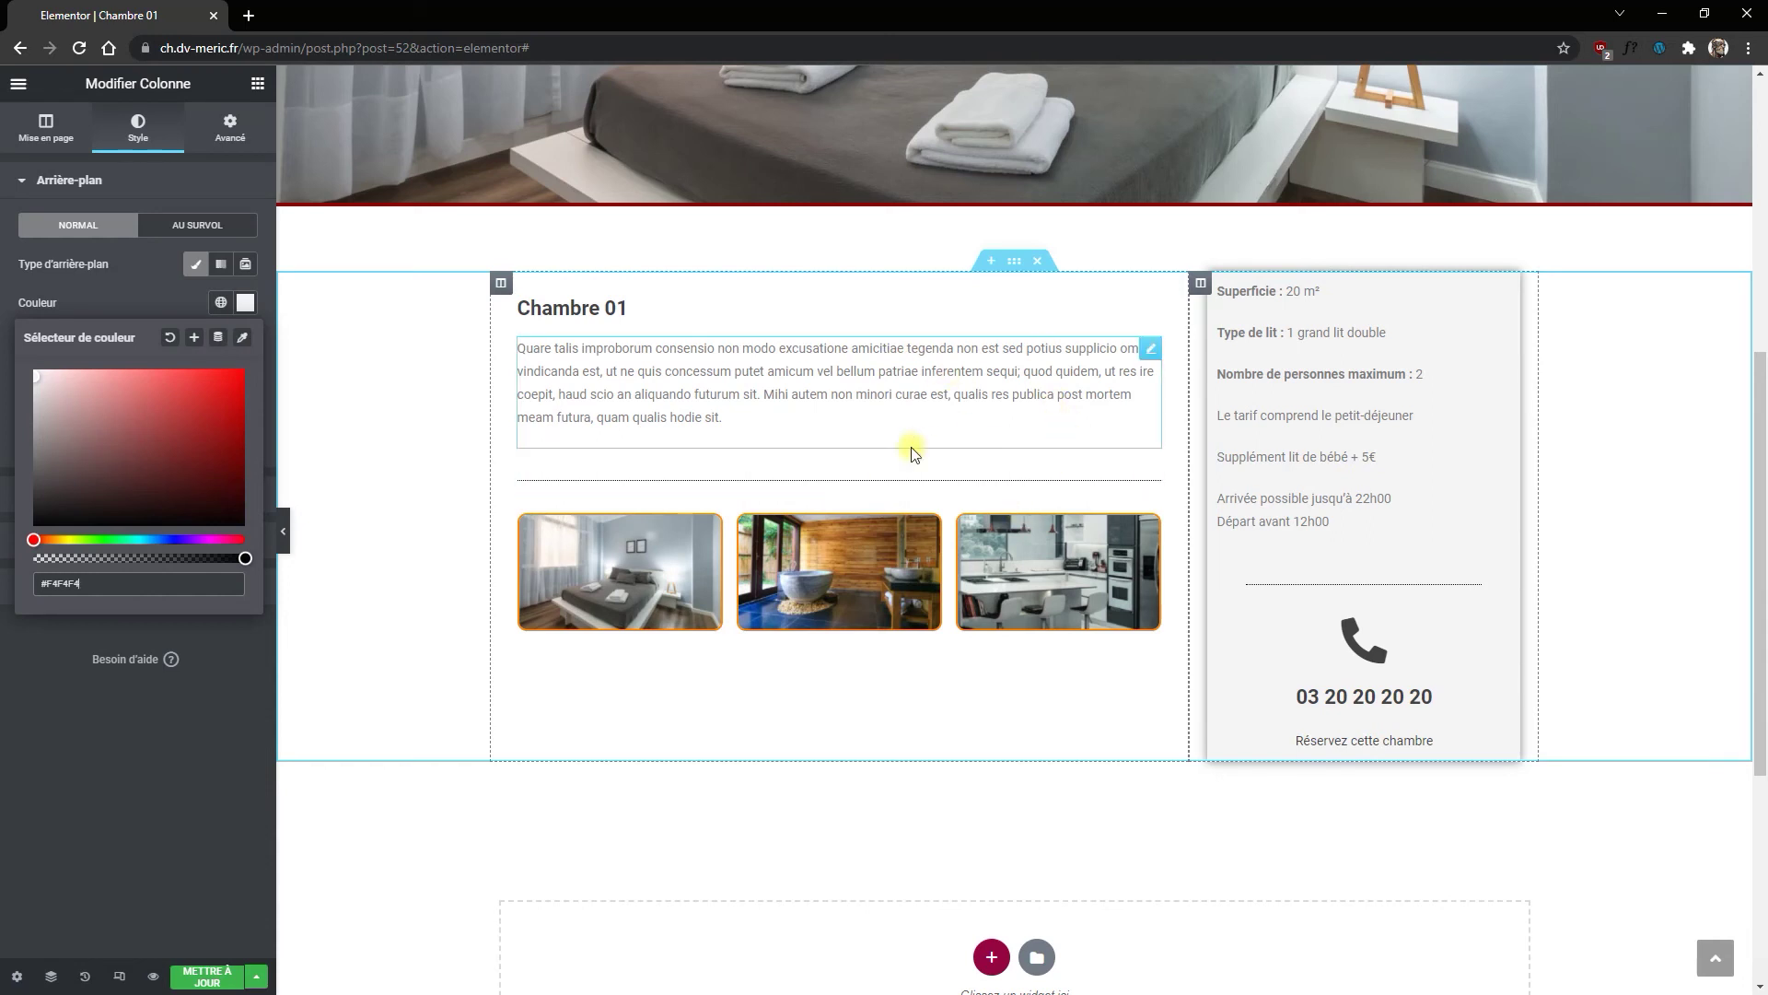
pyautogui.click(170, 337)
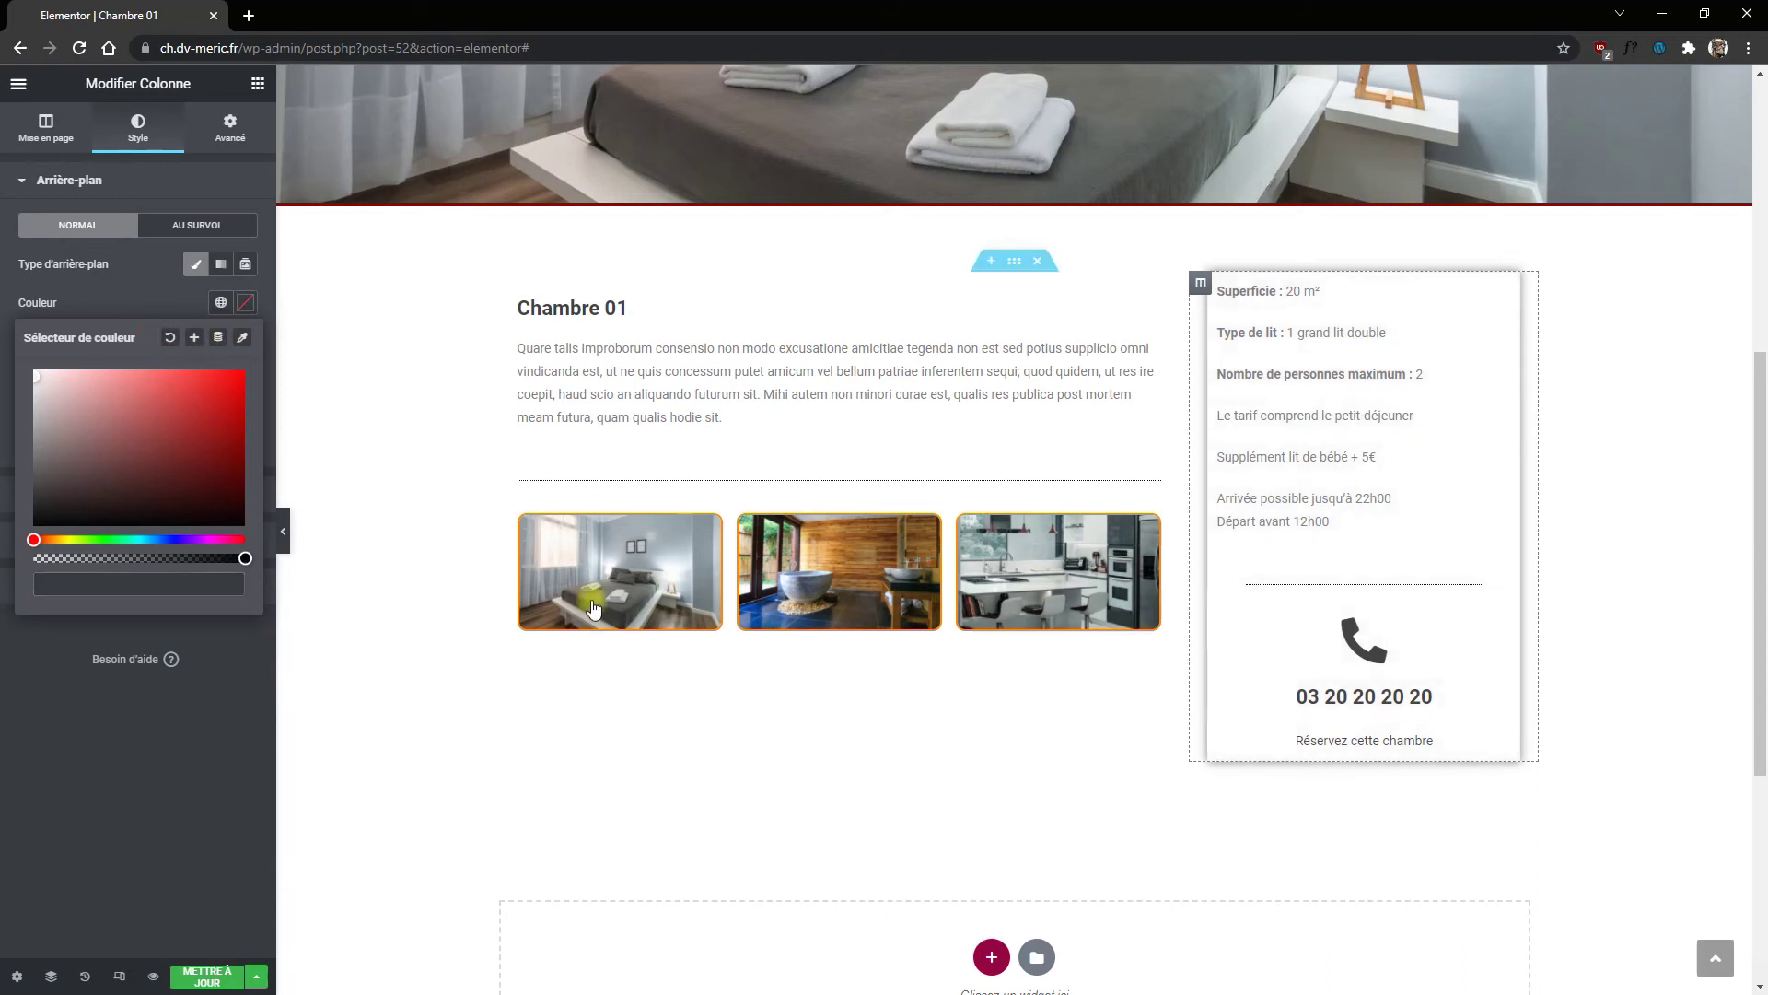
# Step: Save Chambre 01 and view the live page in a new tab
pyautogui.click(204, 978)
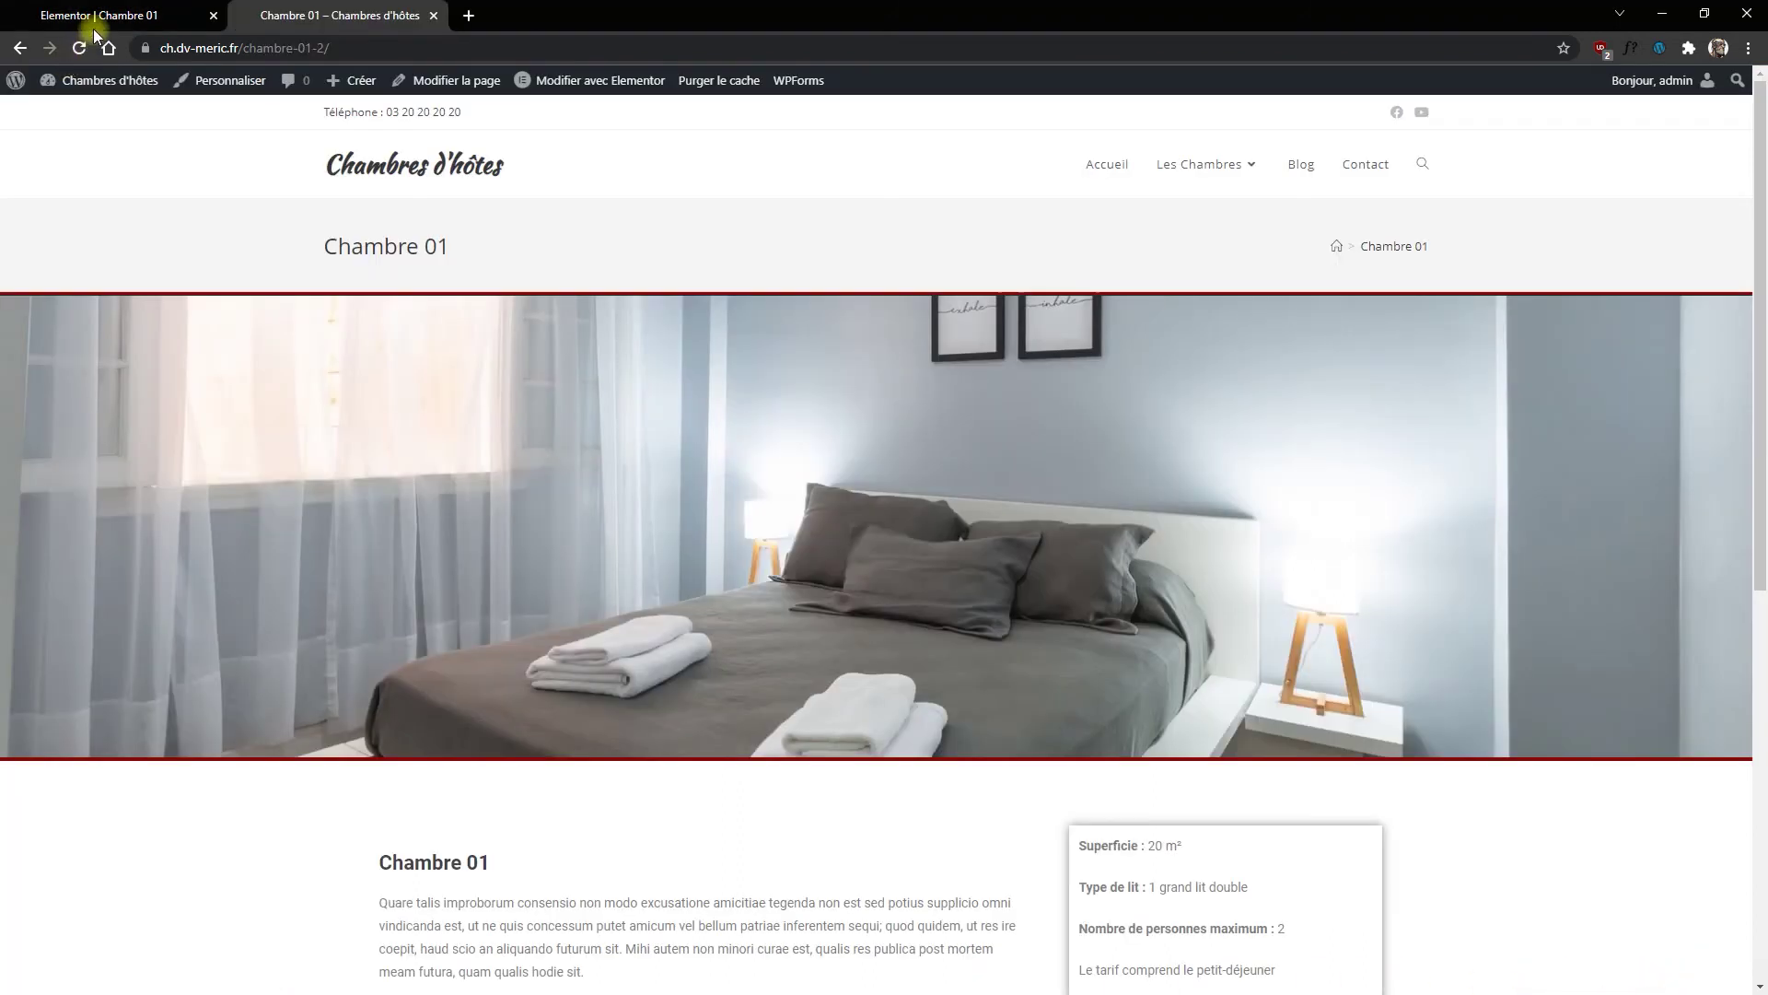
pyautogui.click(99, 17)
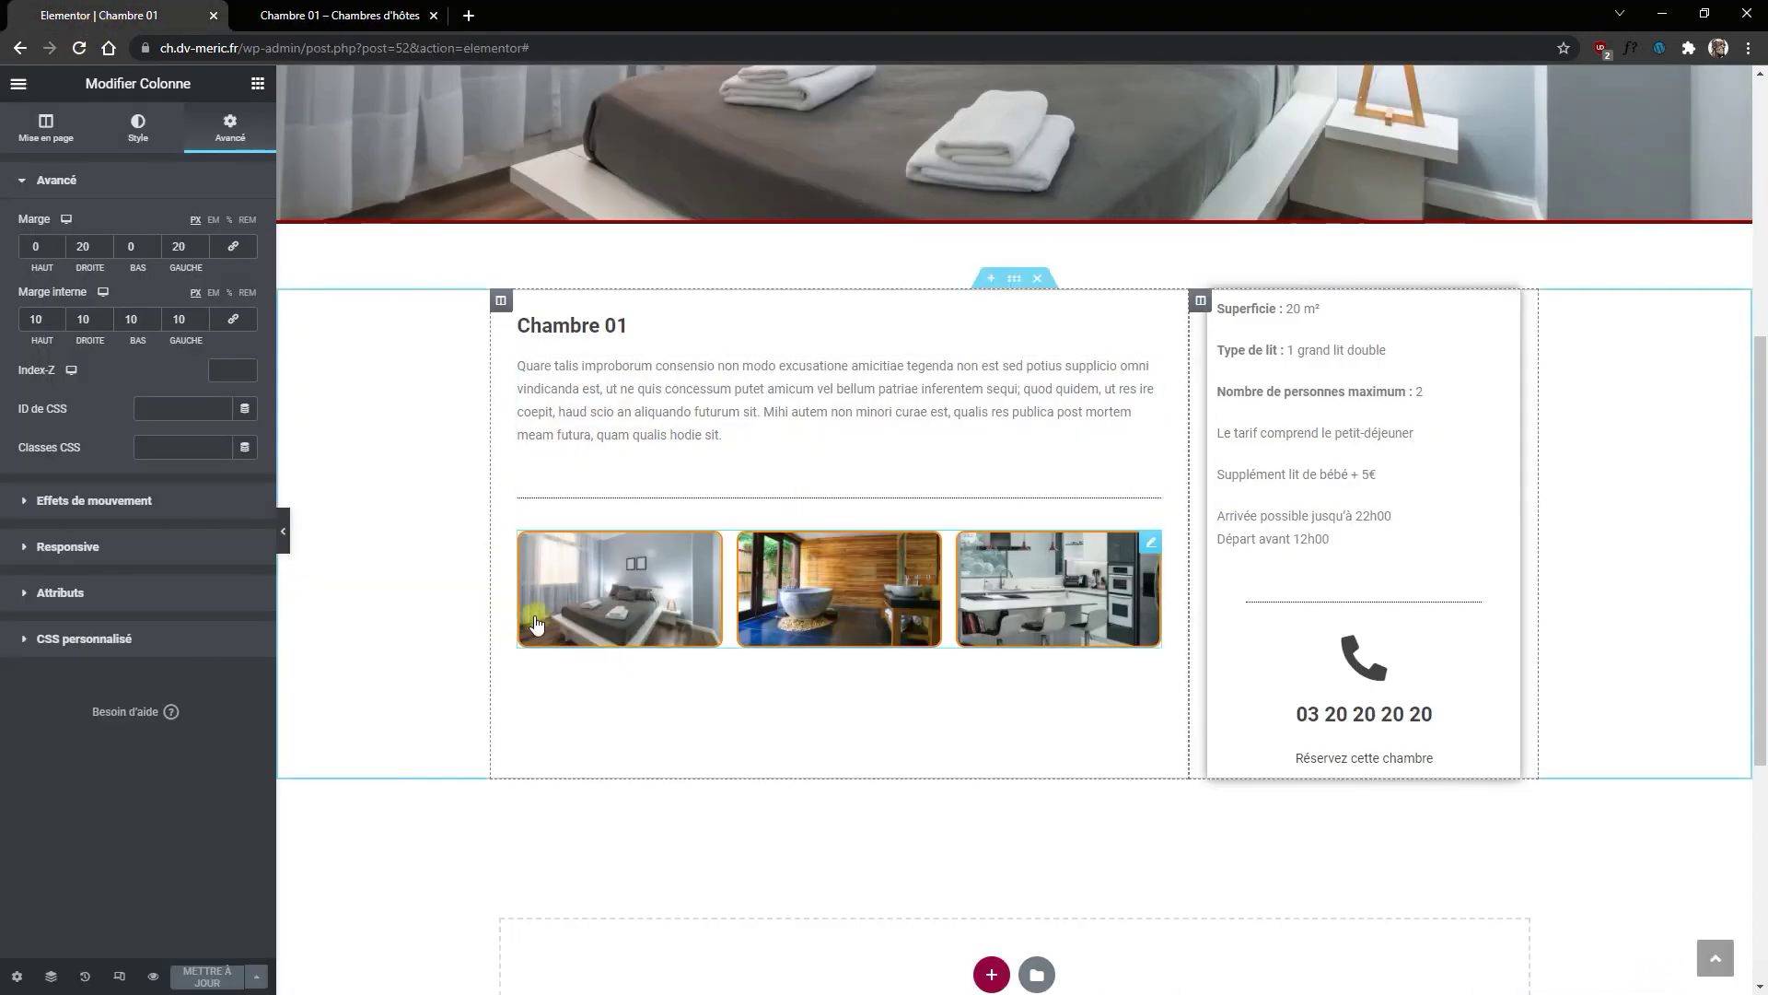
pyautogui.scroll(6, 951, 599)
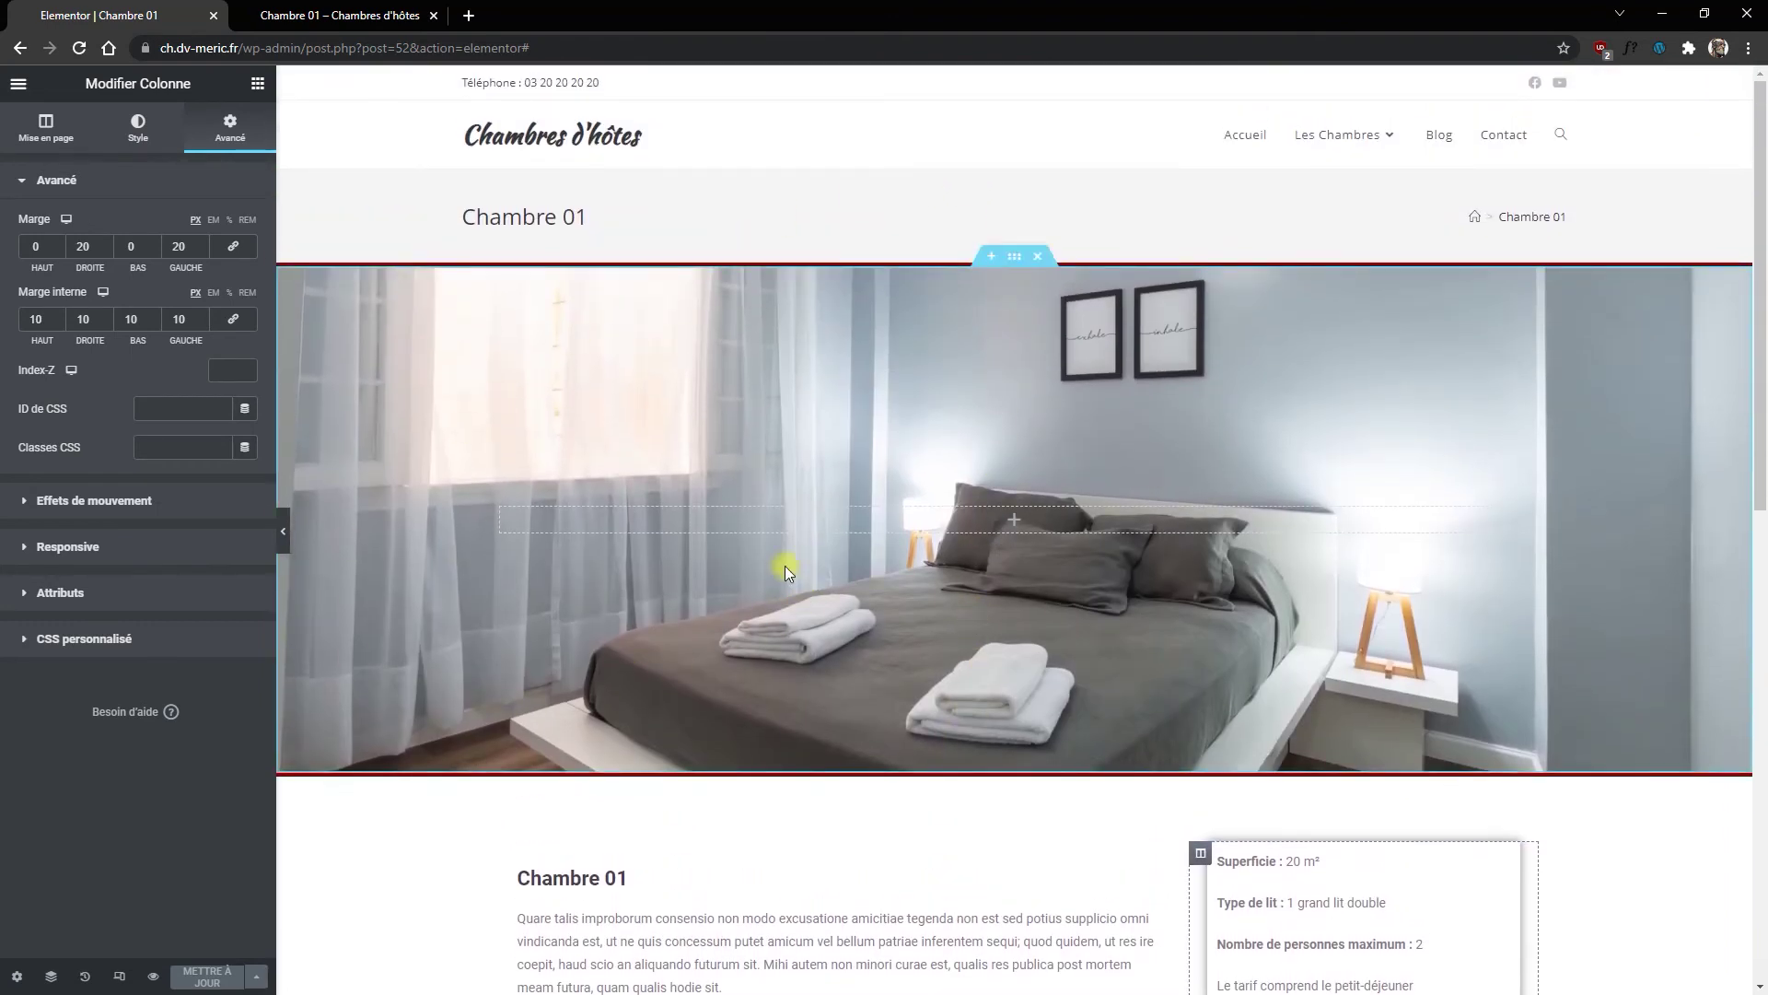
# Step: Save Chambre 01 as a page template named 'Chambre'
pyautogui.click(255, 976)
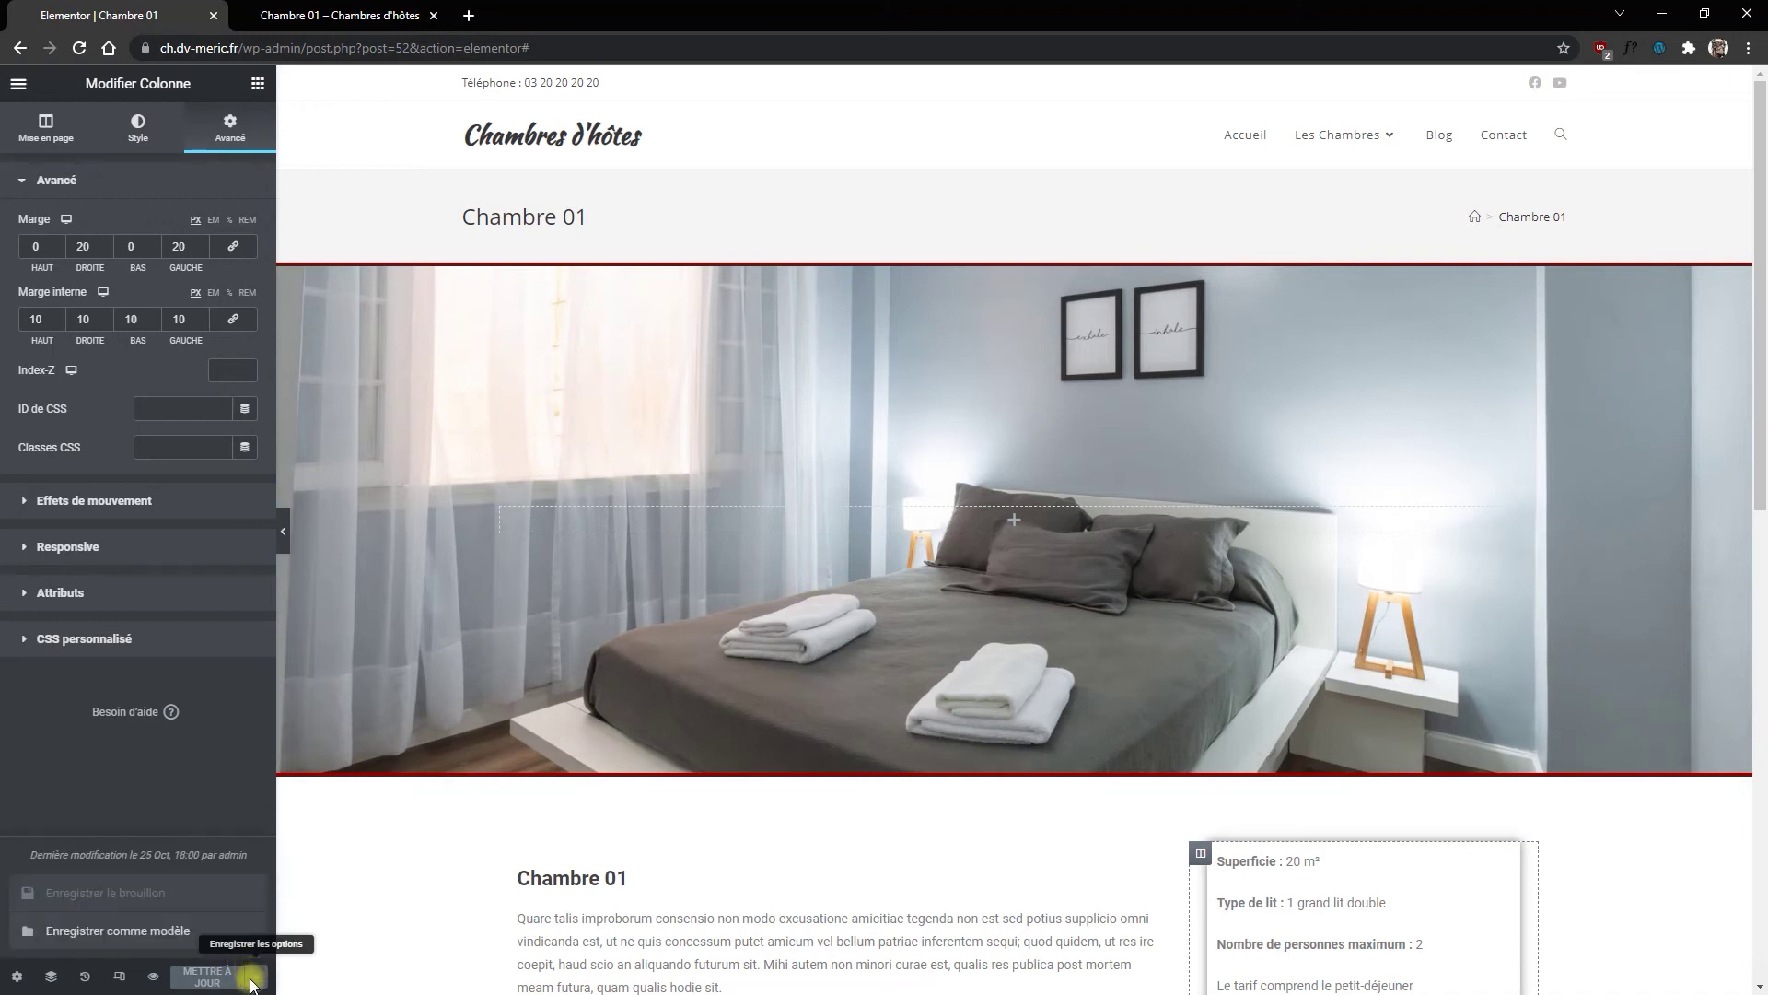
pyautogui.click(152, 931)
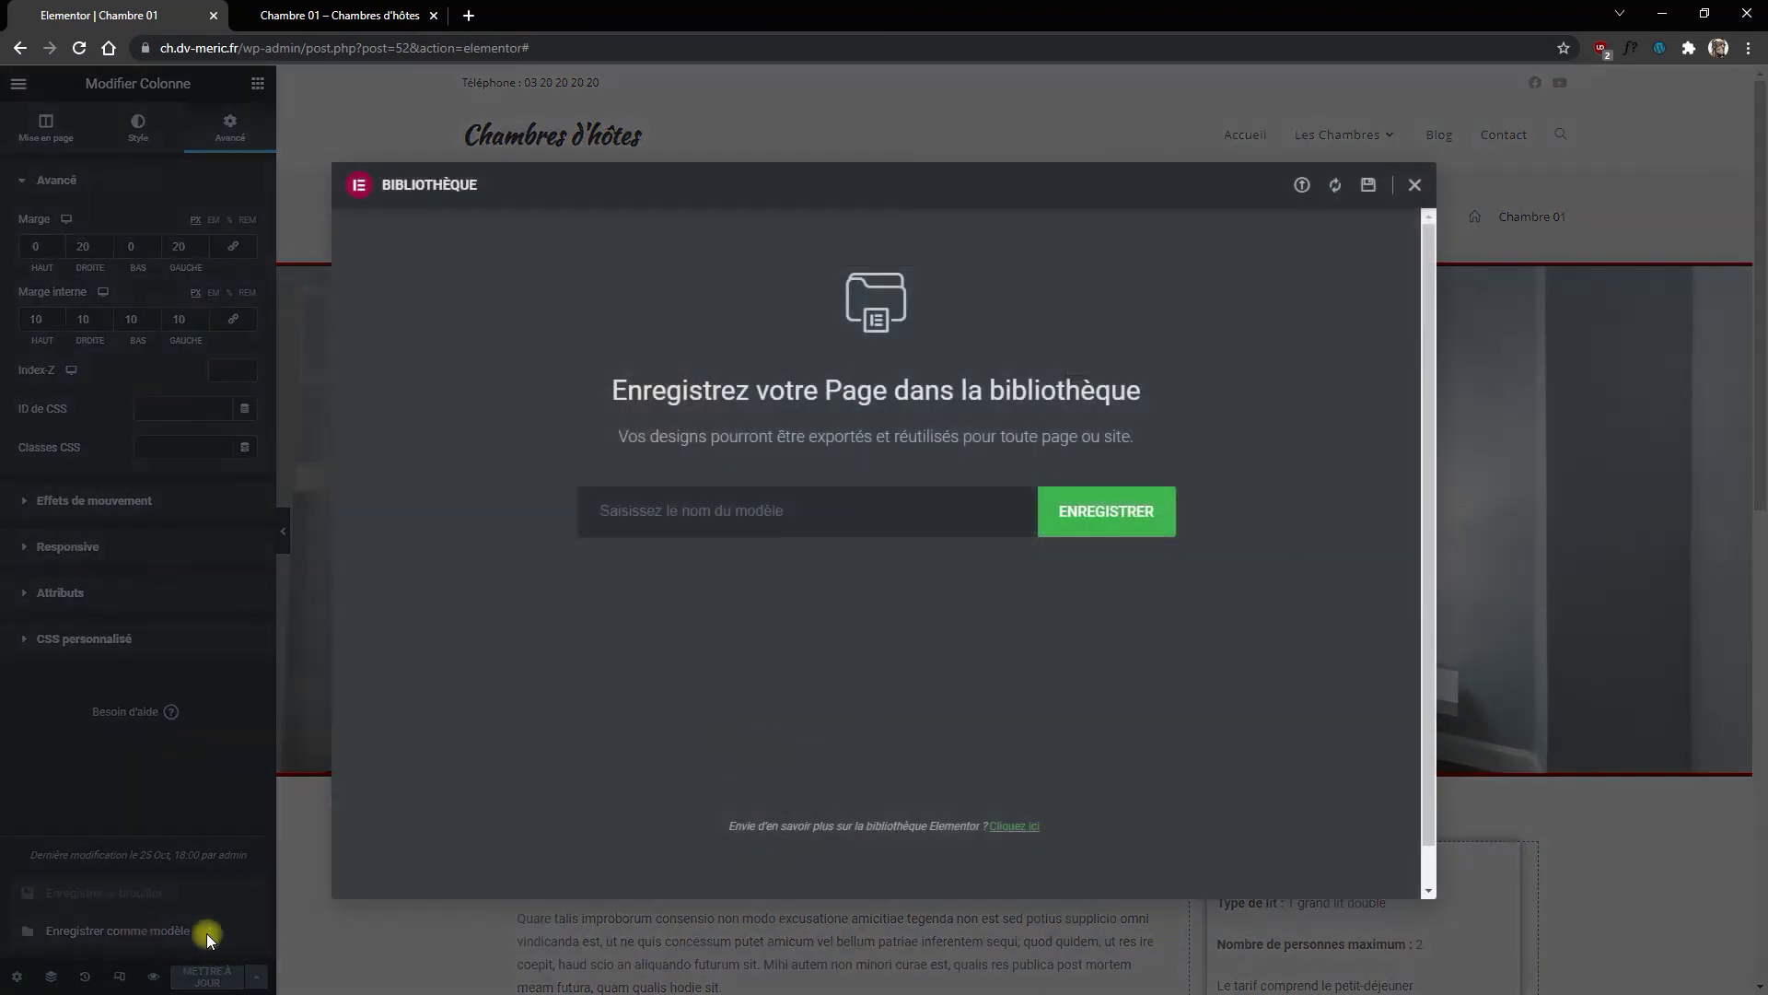
pyautogui.click(692, 514)
pyautogui.write('C')
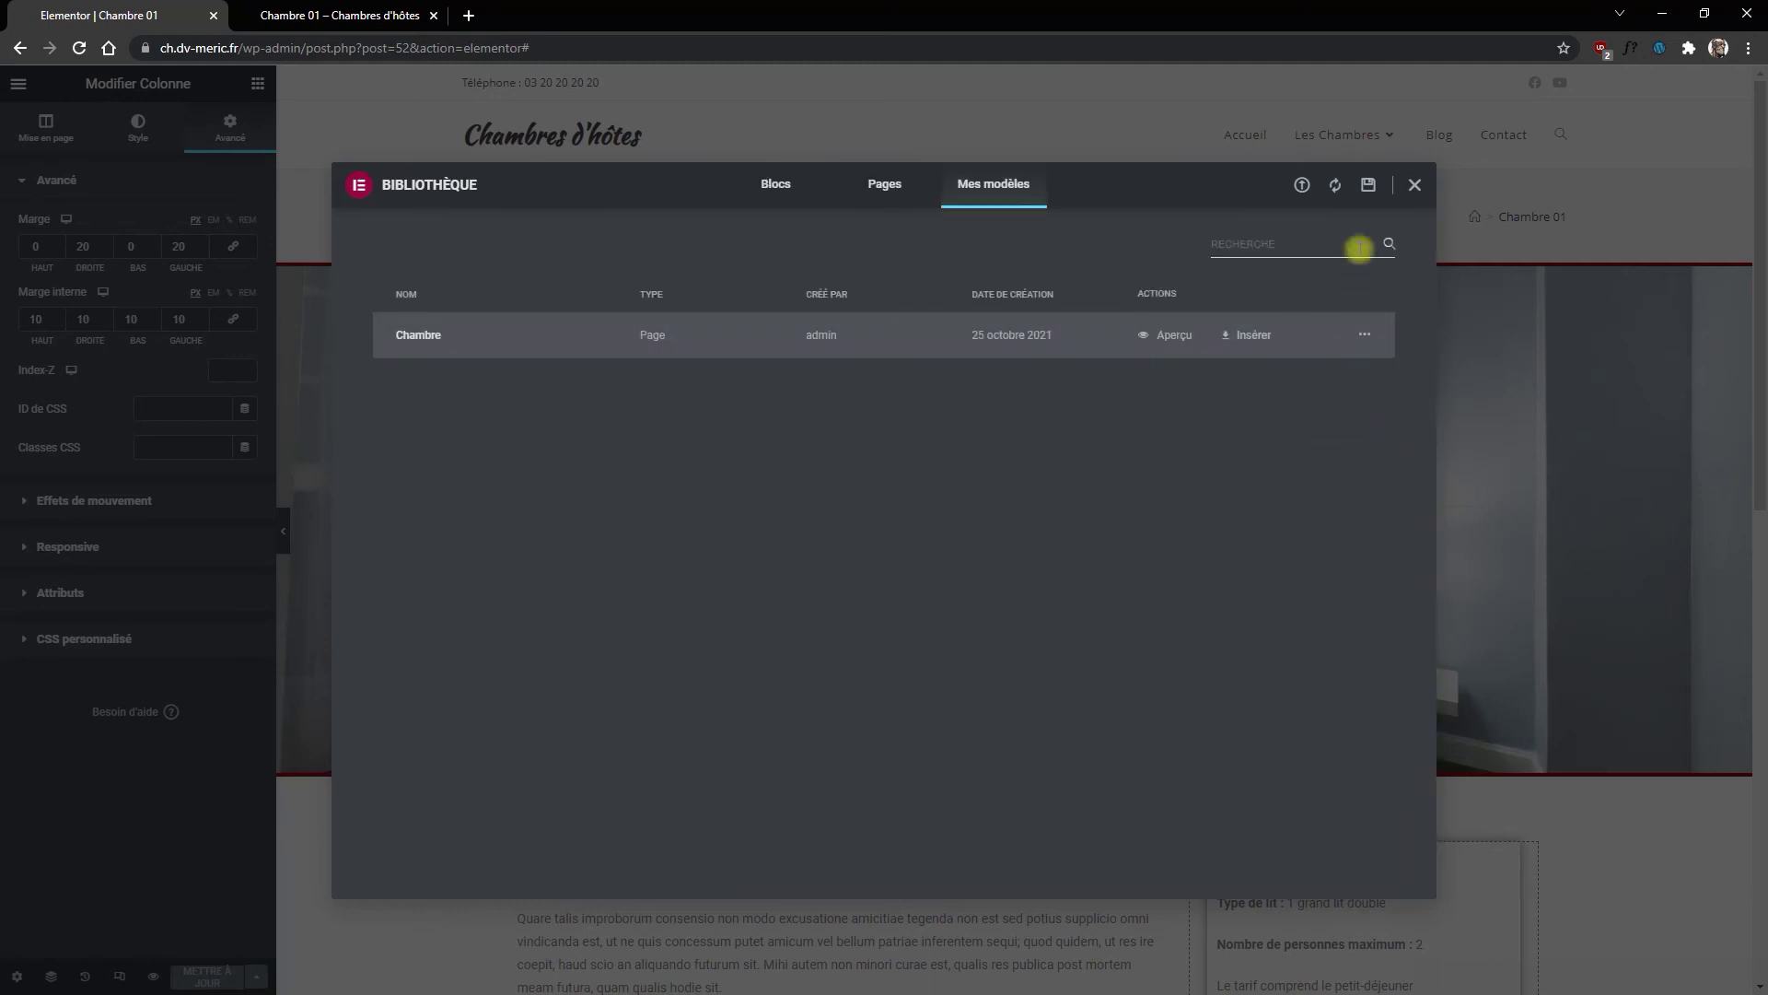
# Step: Close the template library and bring up the editor's main menu
pyautogui.click(1415, 185)
pyautogui.click(262, 135)
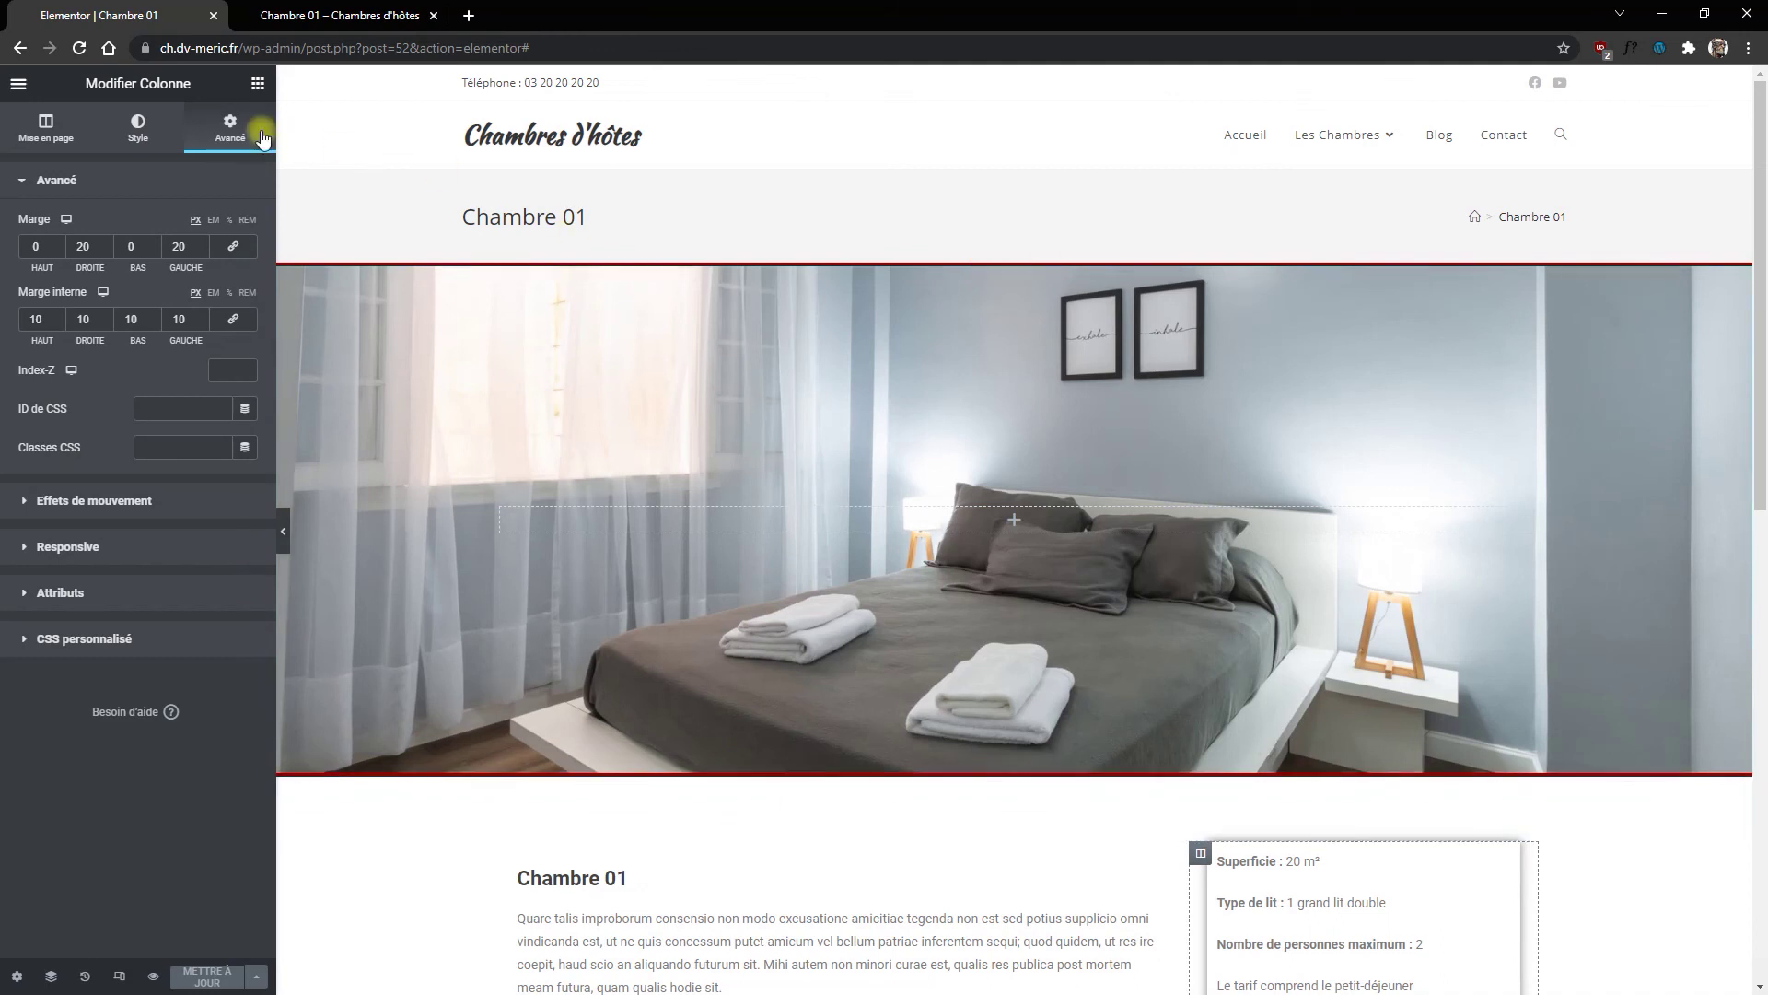
pyautogui.click(21, 87)
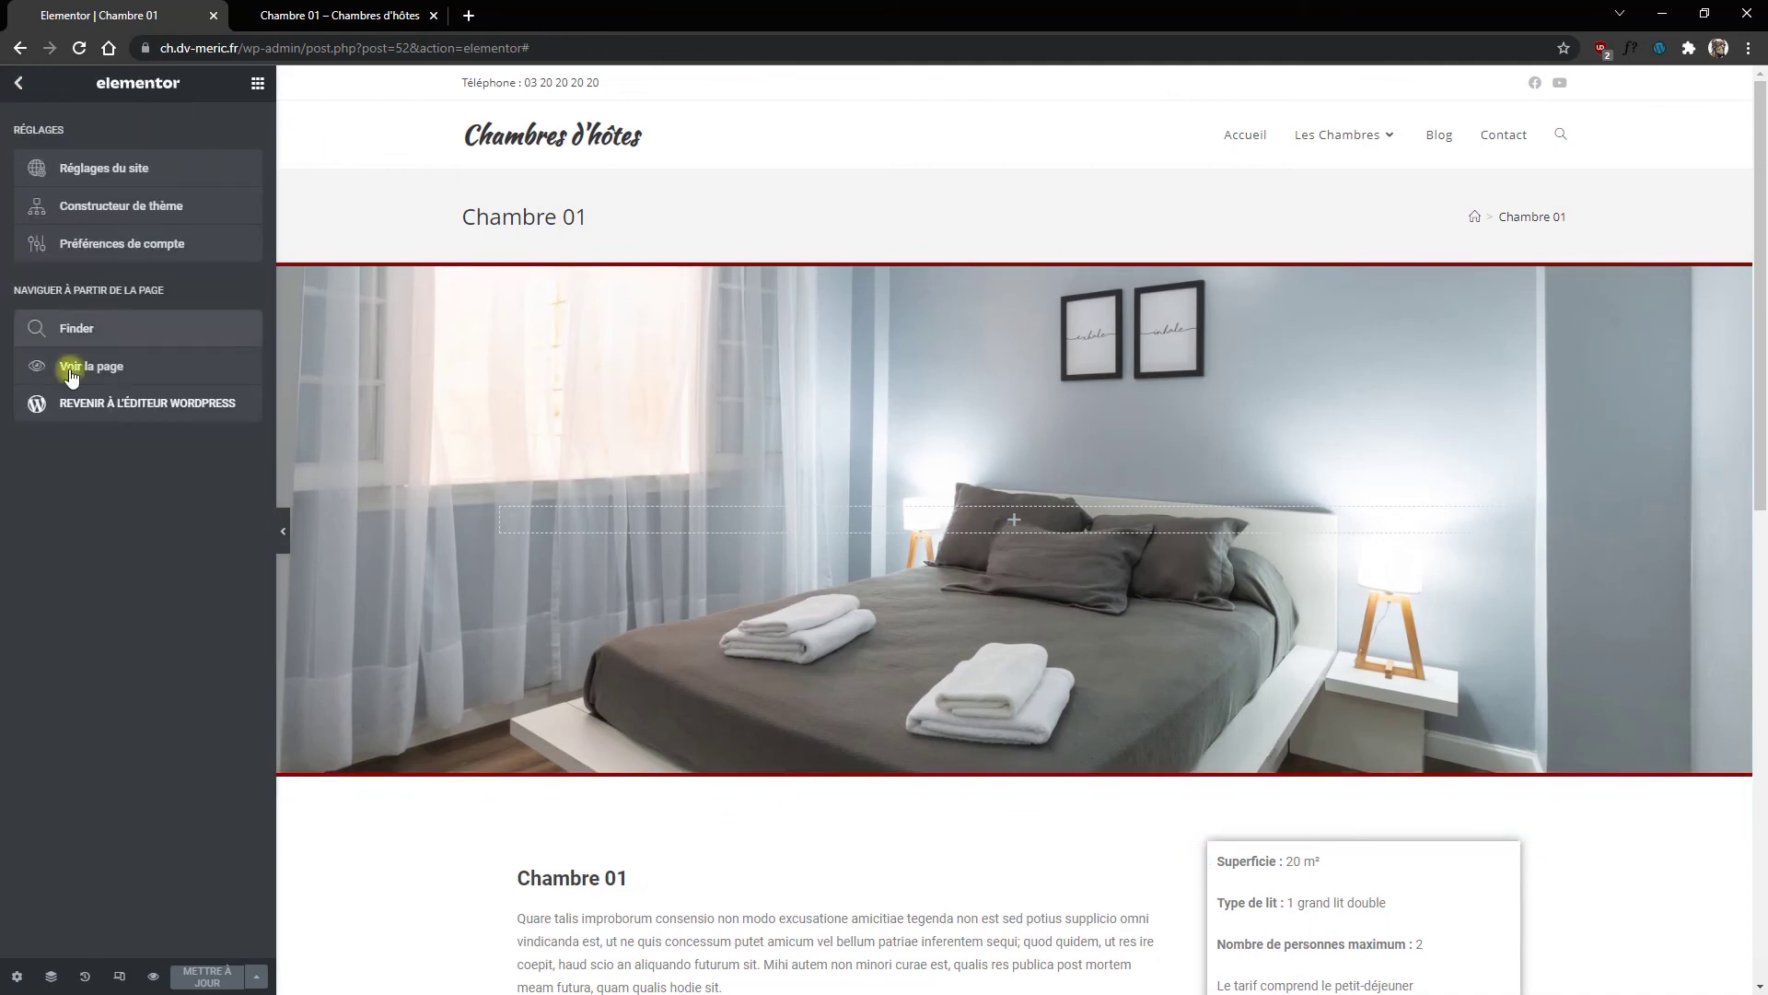
# Step: Return to the WordPress page editor after glancing at the live Chambre 01 page
pyautogui.click(110, 408)
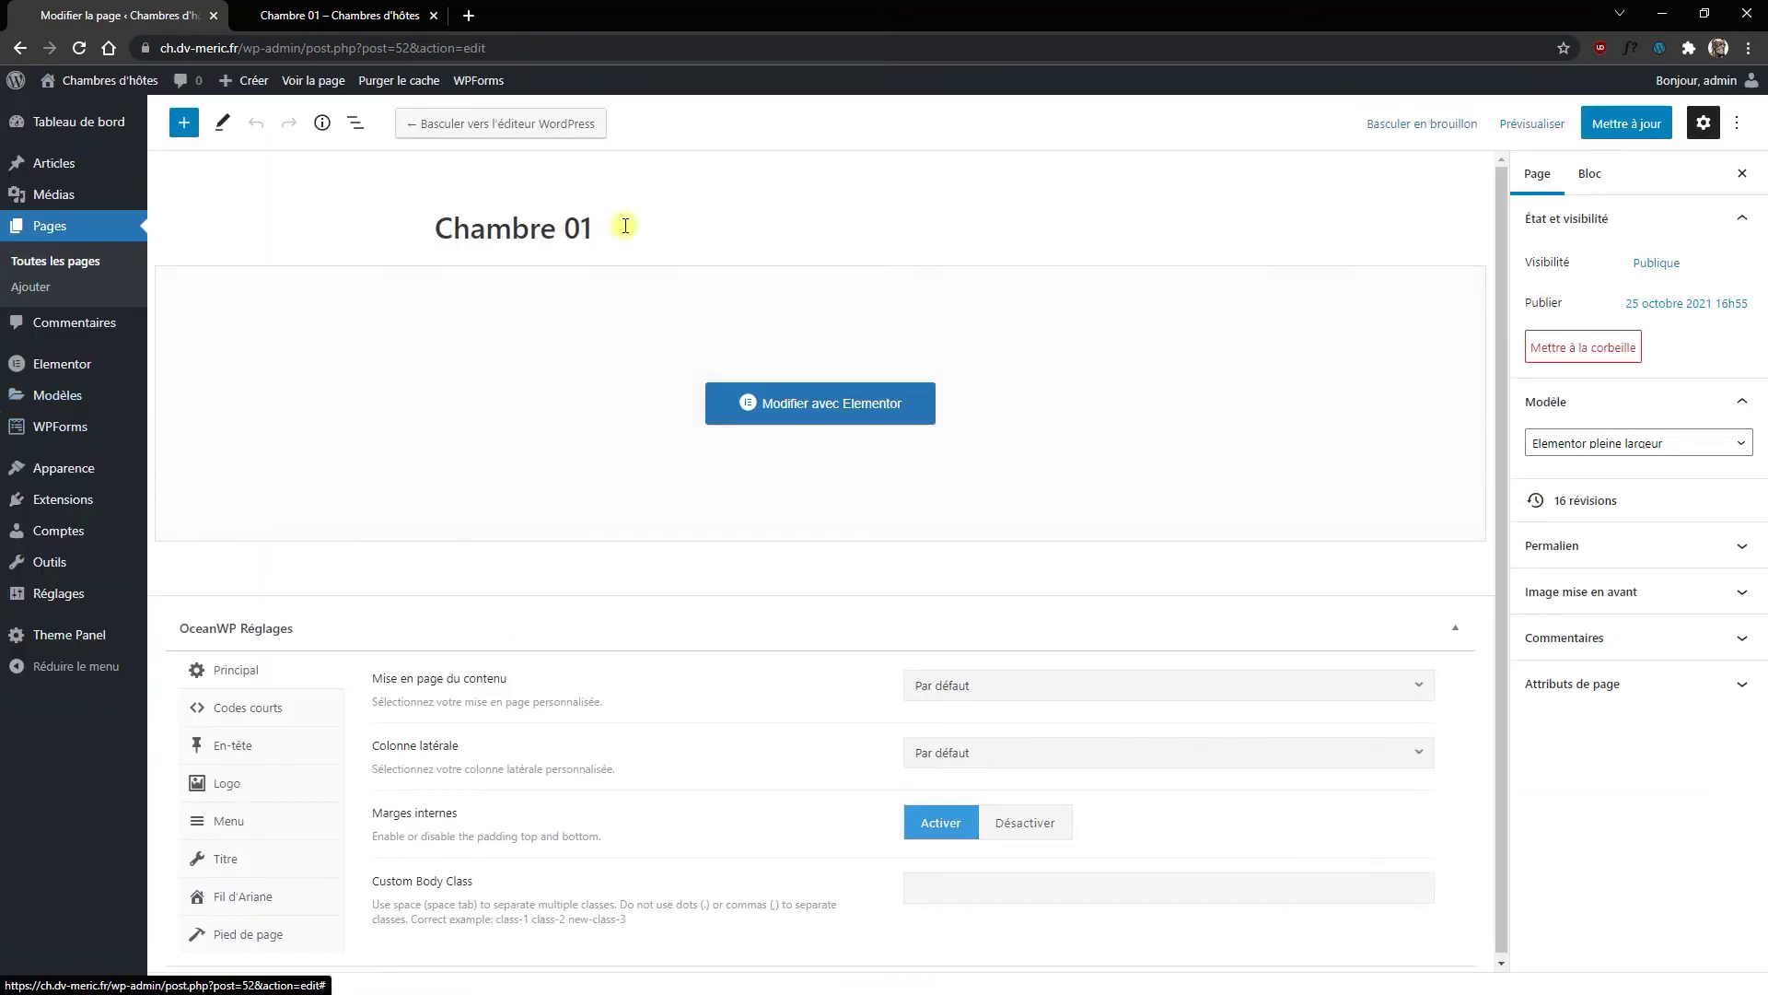
pyautogui.click(340, 16)
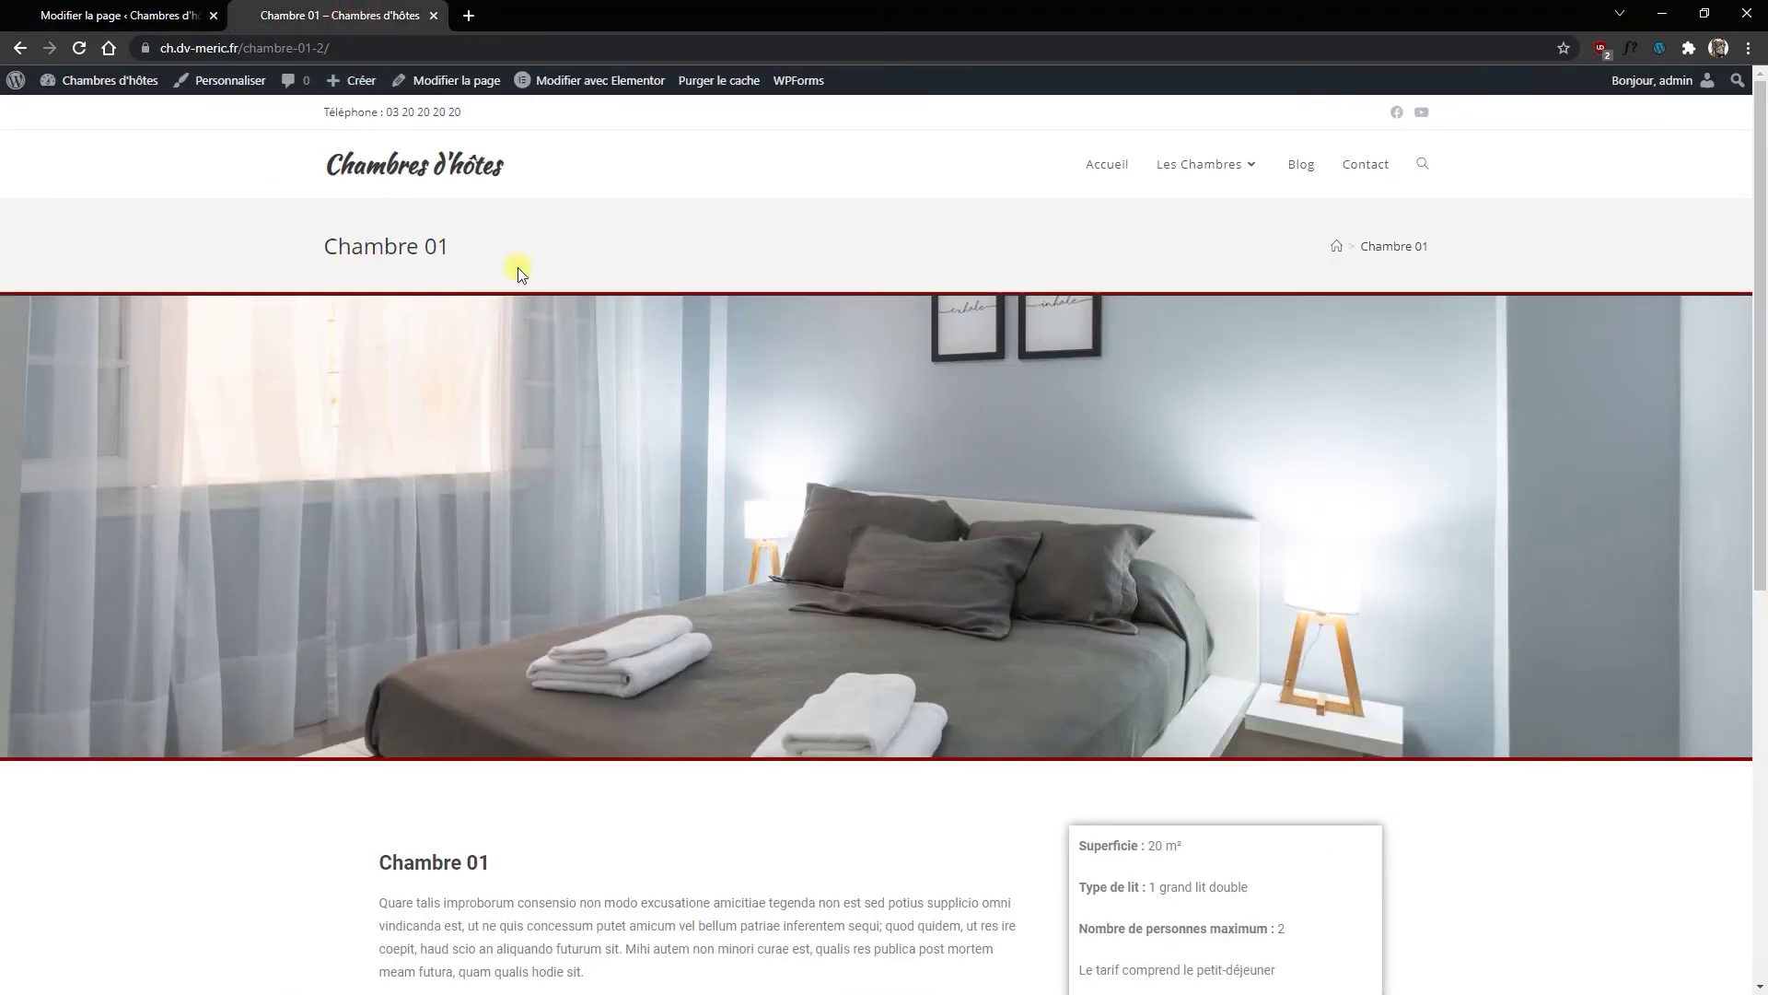
pyautogui.click(110, 16)
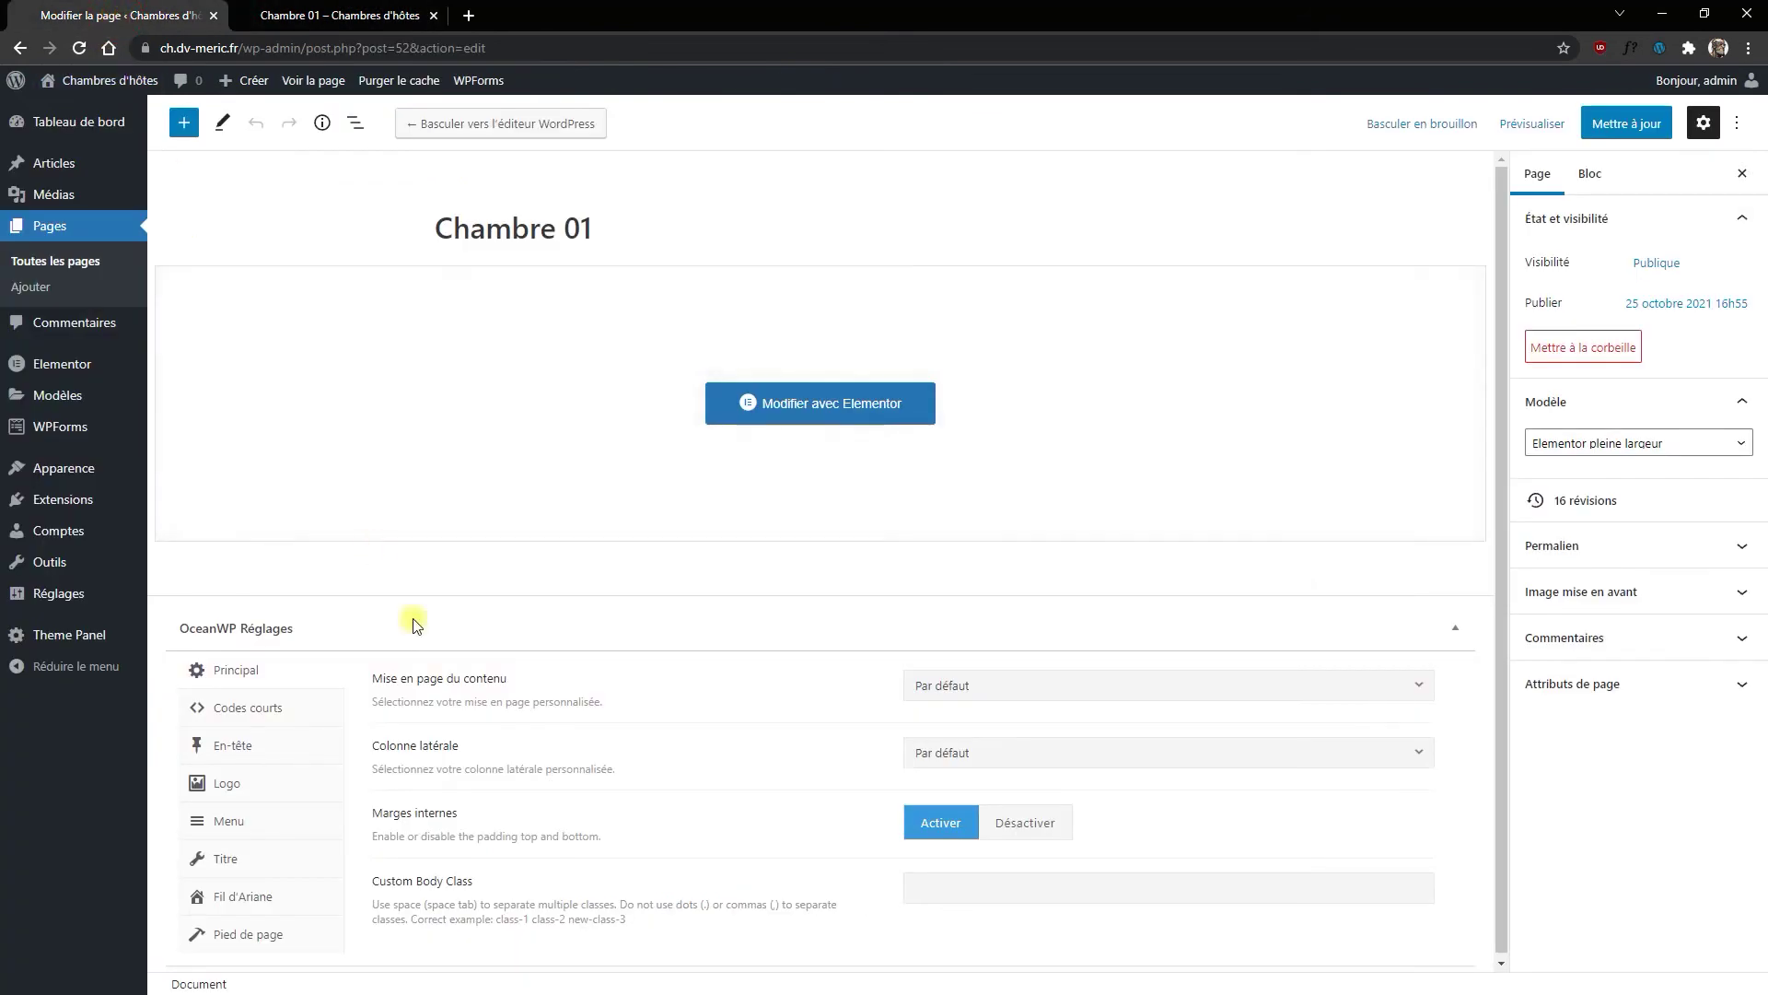
# Step: Enter 'Vu sur le jardin' as the OceanWP Titre subtitle and update the page
pyautogui.click(230, 859)
pyautogui.scroll(-1, 836, 739)
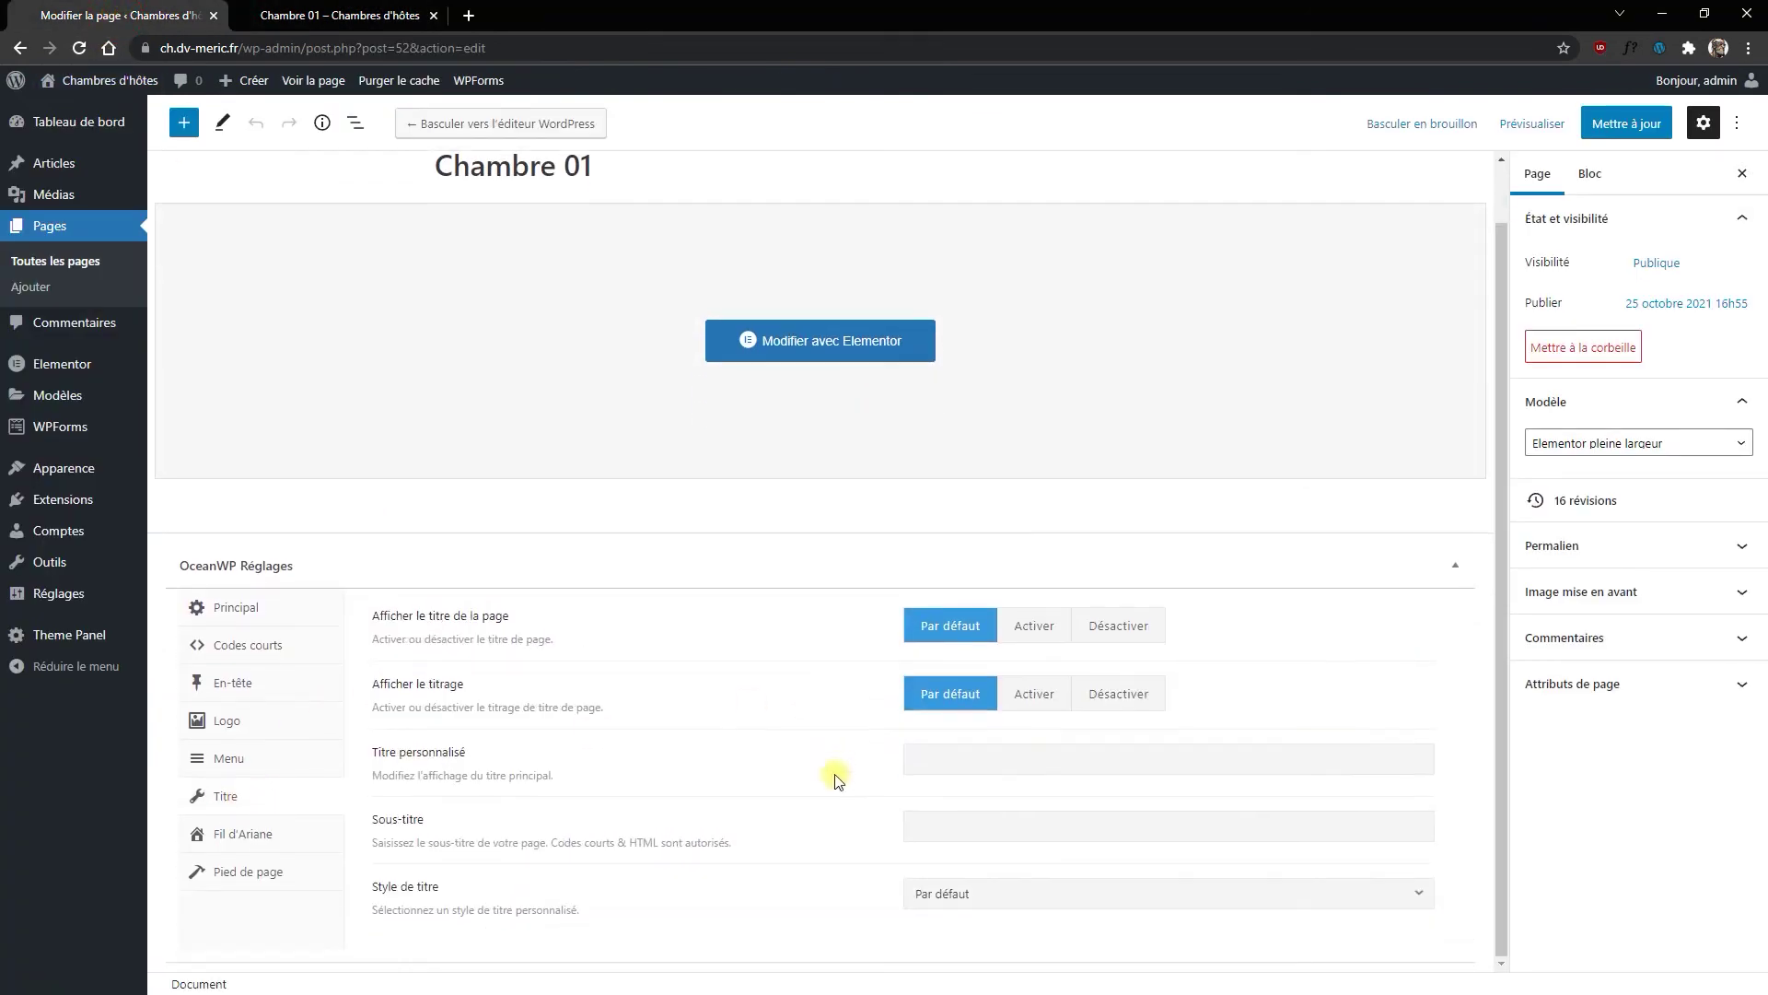
pyautogui.click(934, 835)
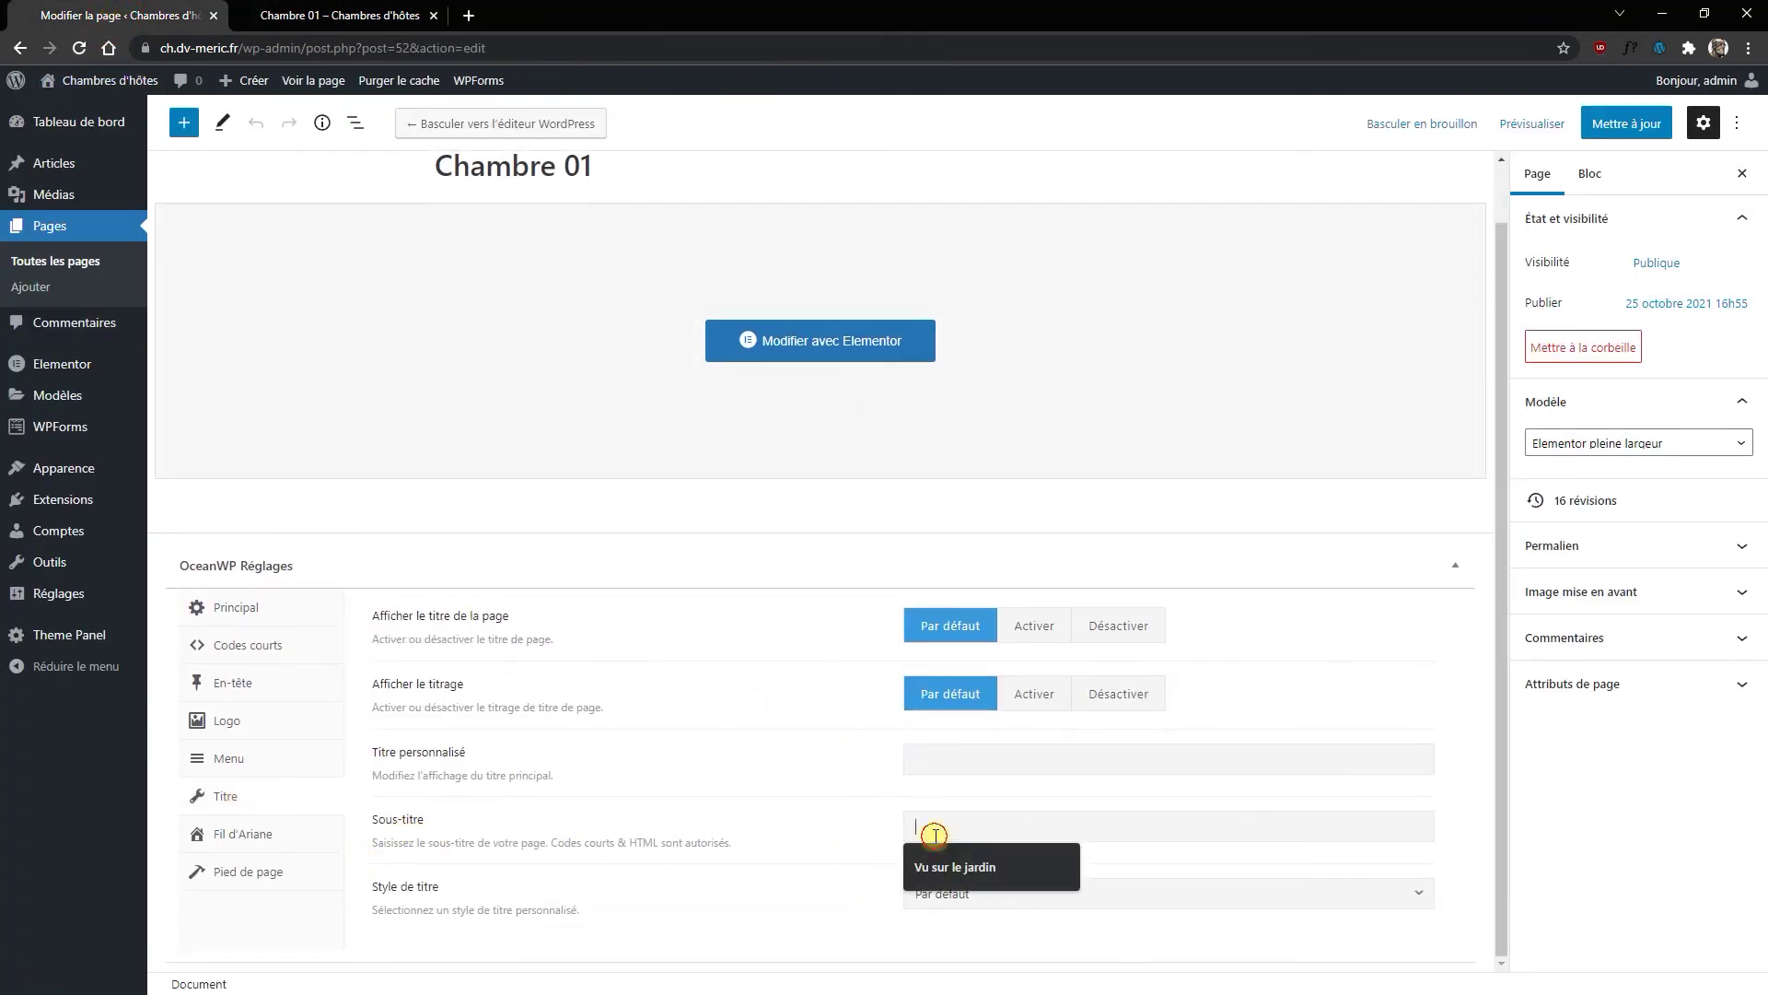
pyautogui.write('>Vu')
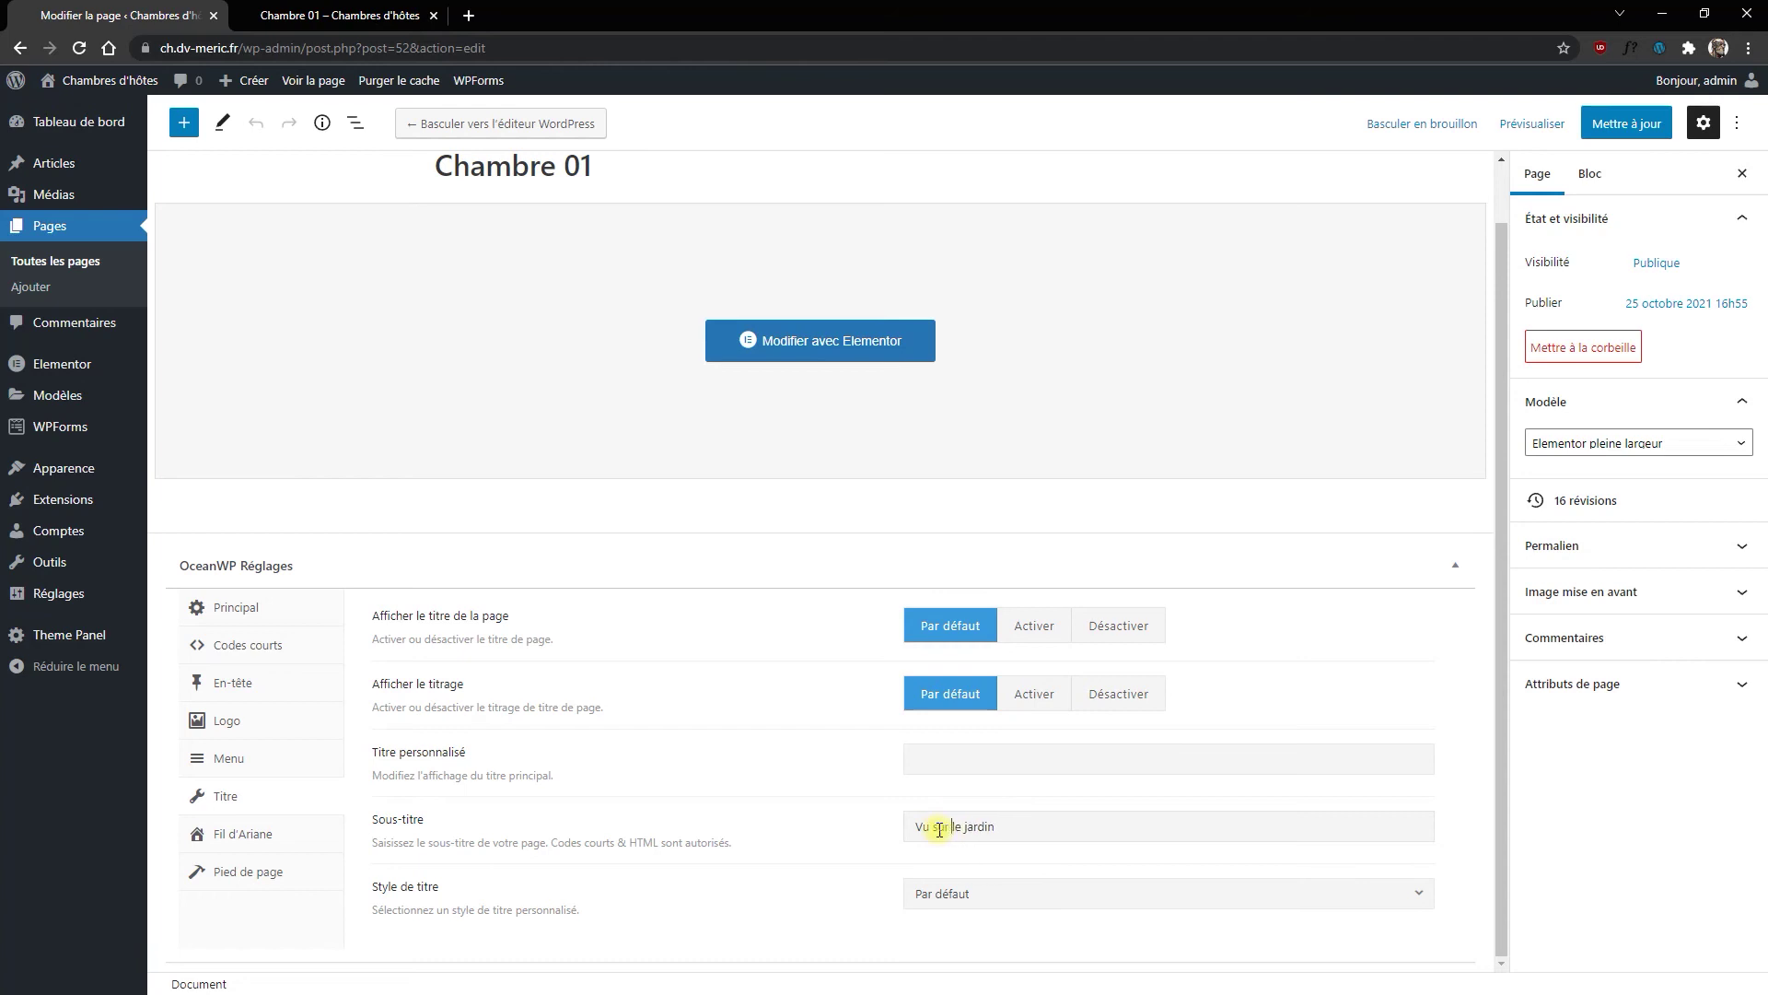
pyautogui.click(1626, 124)
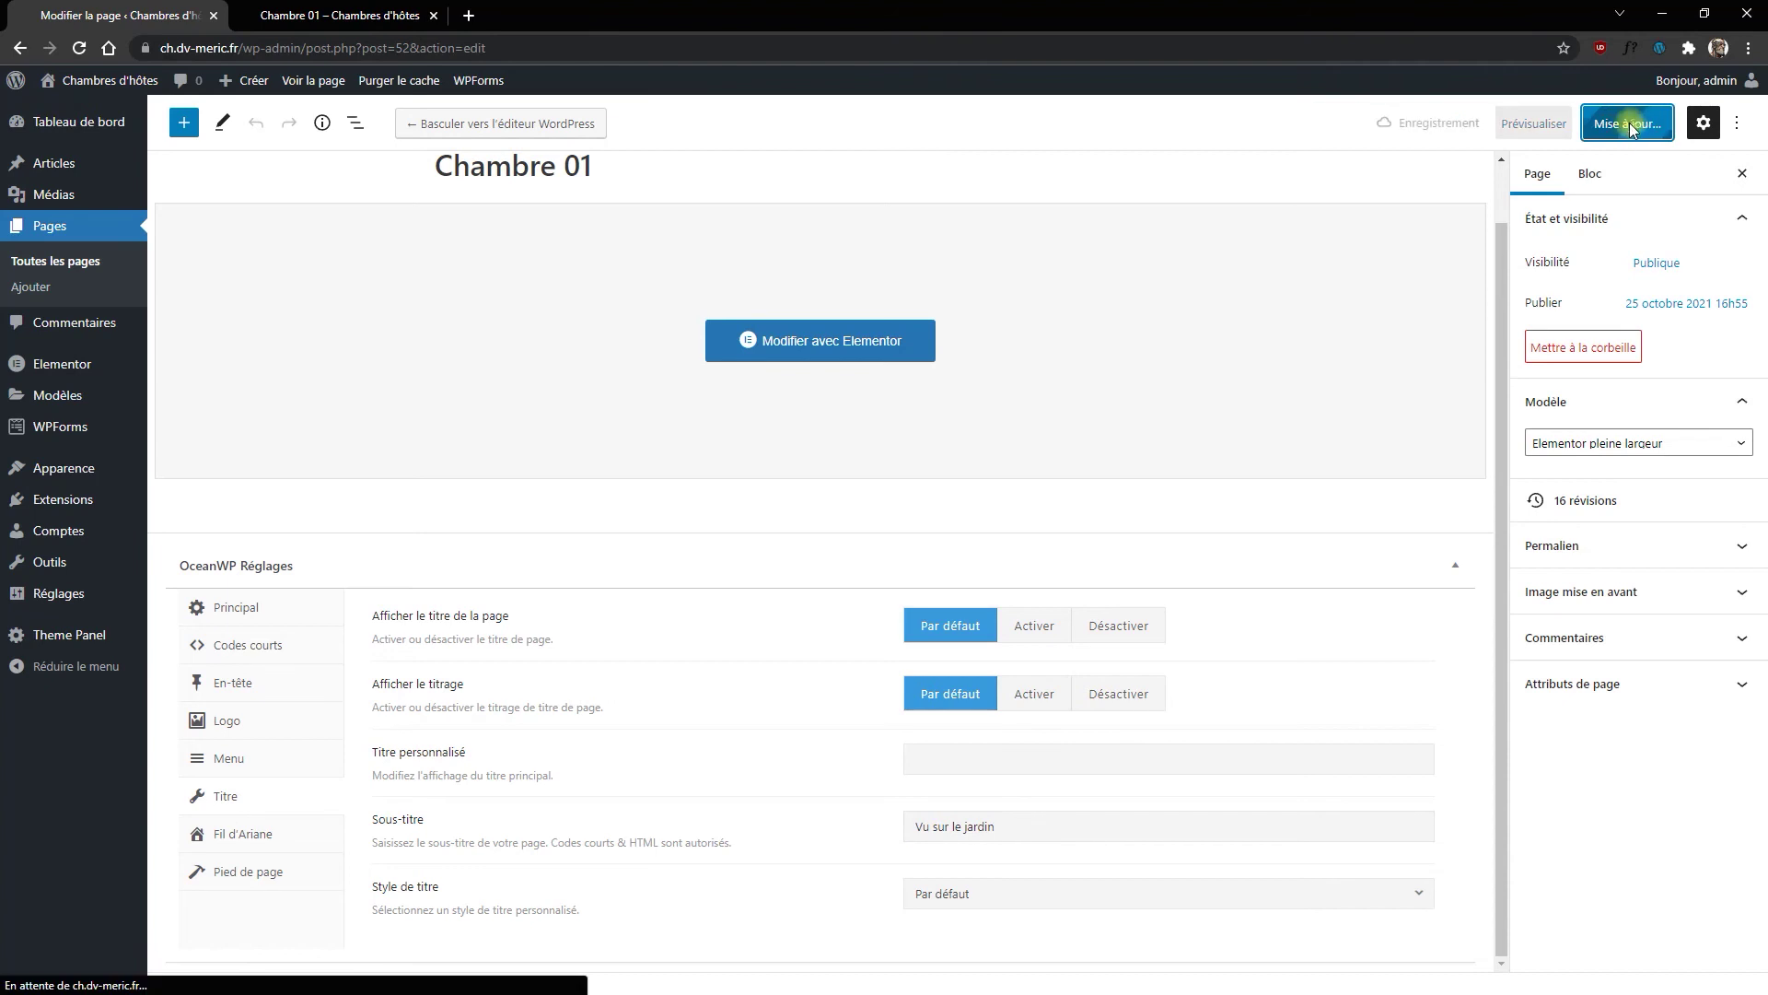
pyautogui.click(340, 16)
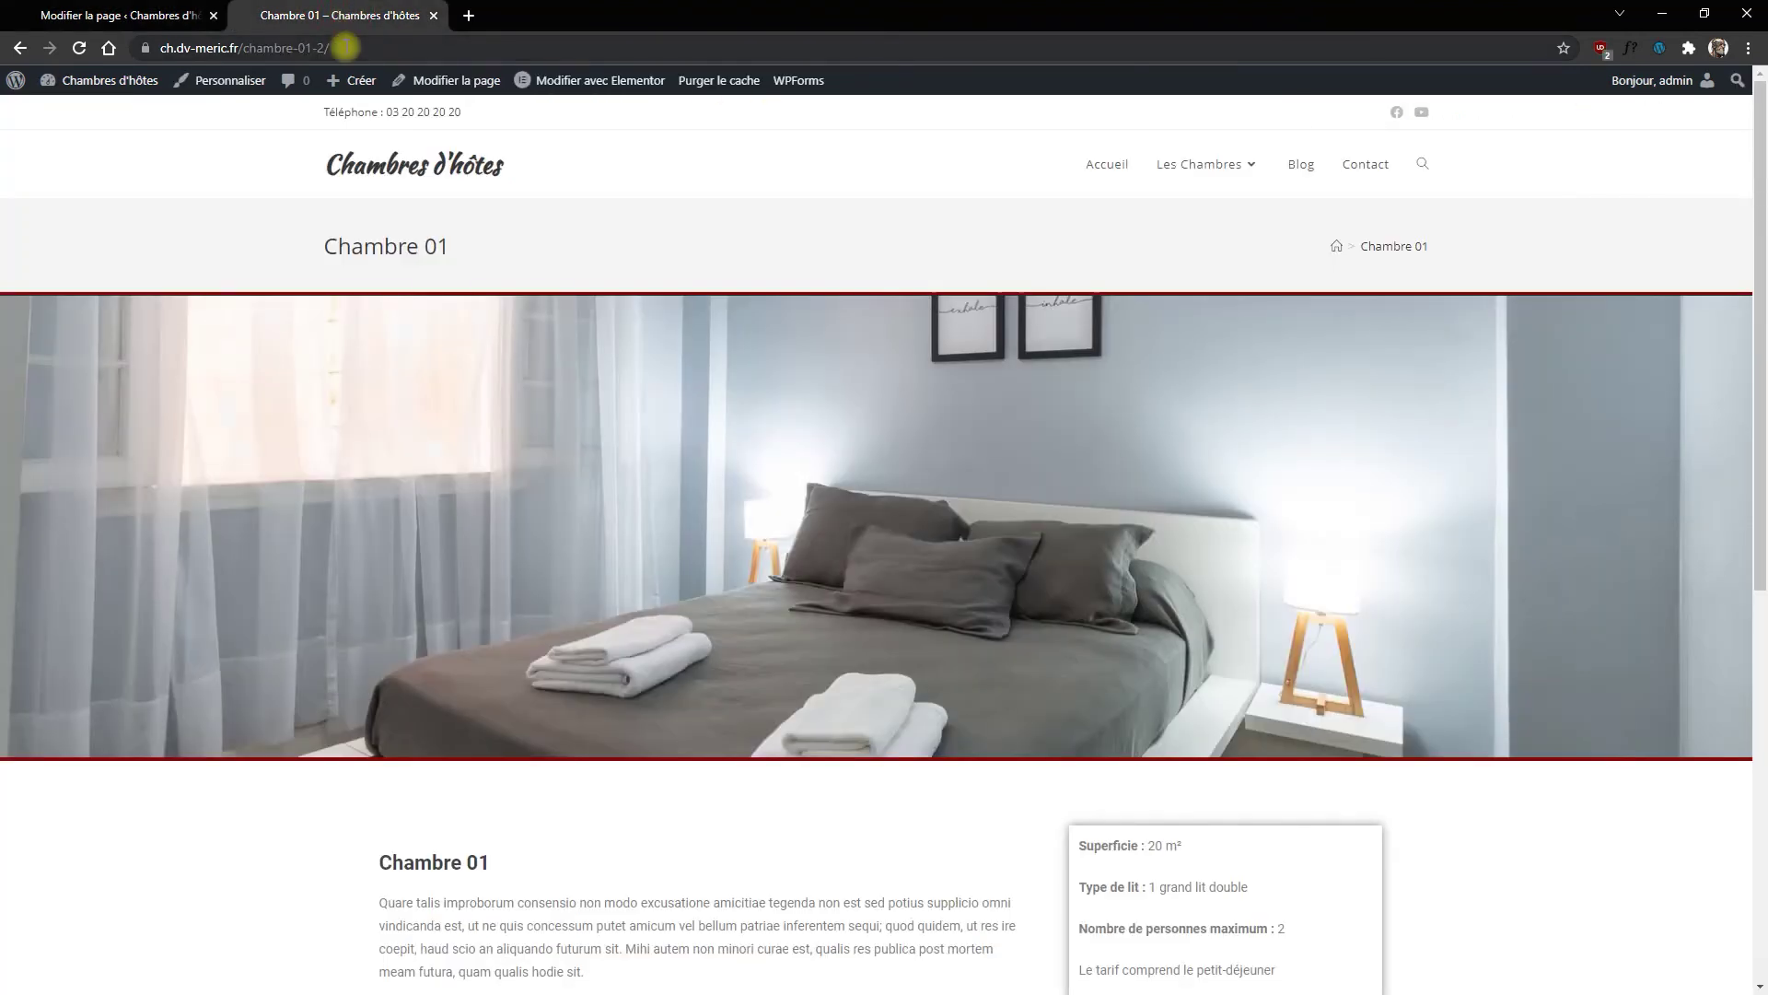
# Step: Reload the live Chambre 01 page, check the 'Vu sur le jardin' subtitle, then return to the editor
pyautogui.press('F5')
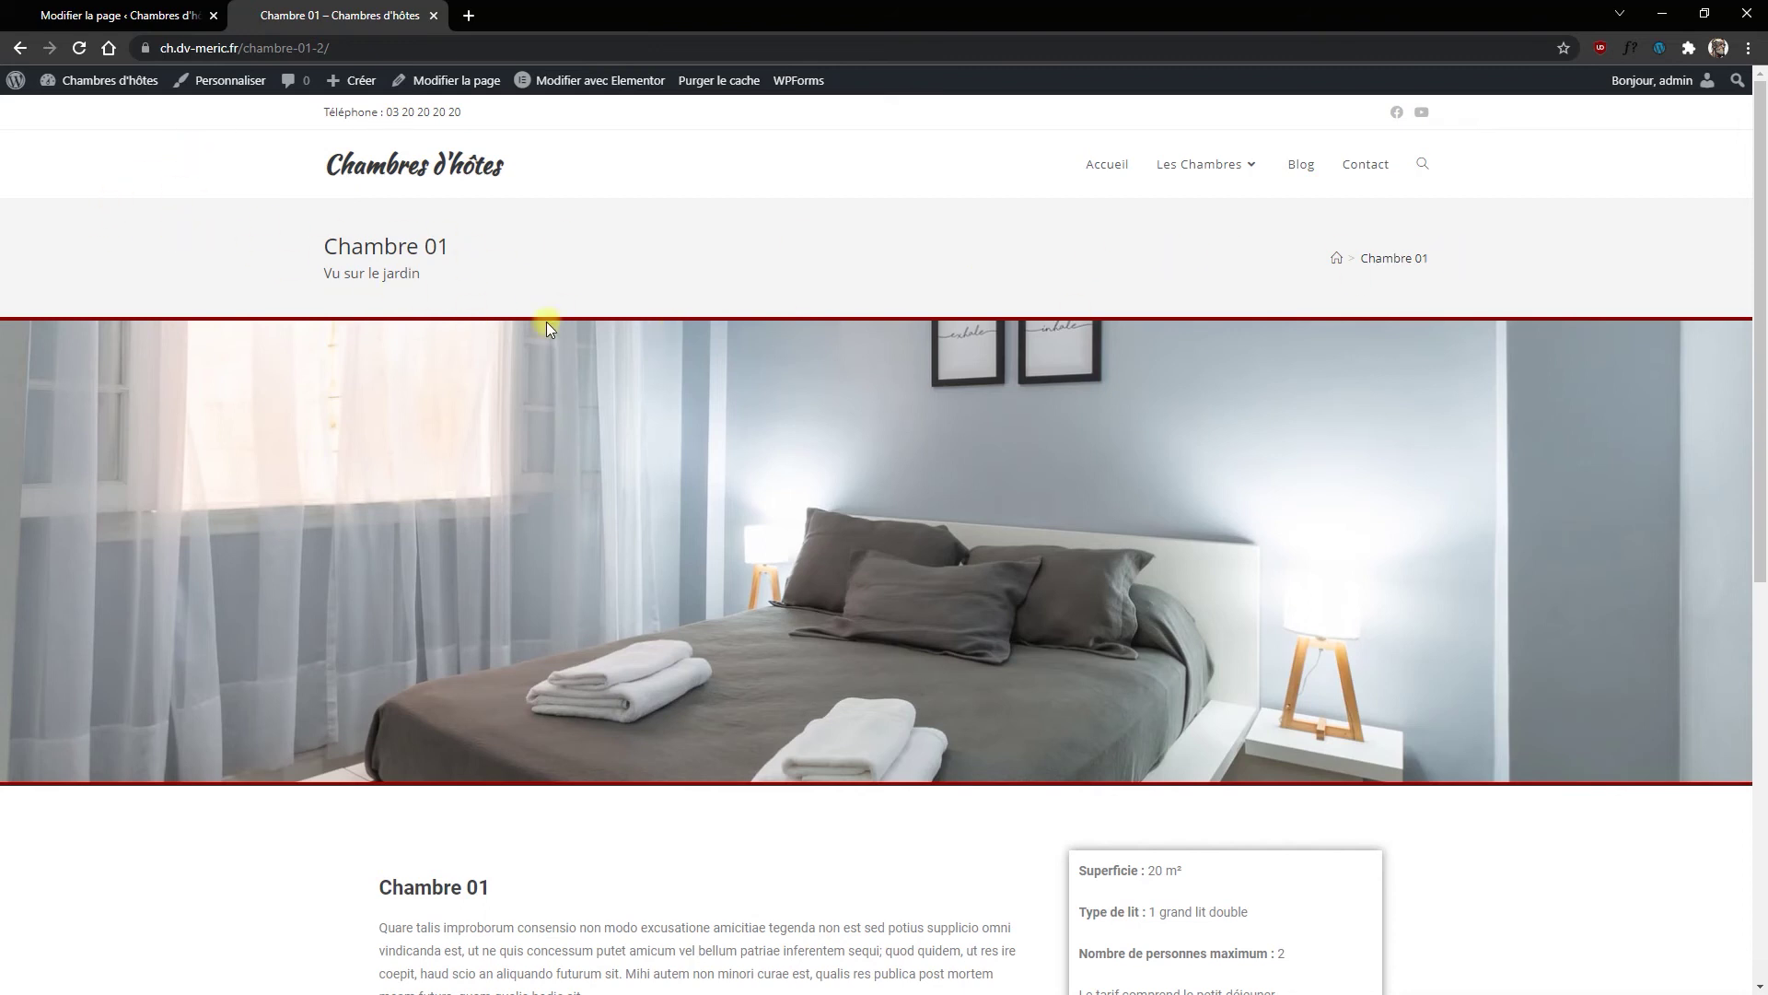
pyautogui.scroll(-3, 997, 508)
pyautogui.scroll(-5, 999, 489)
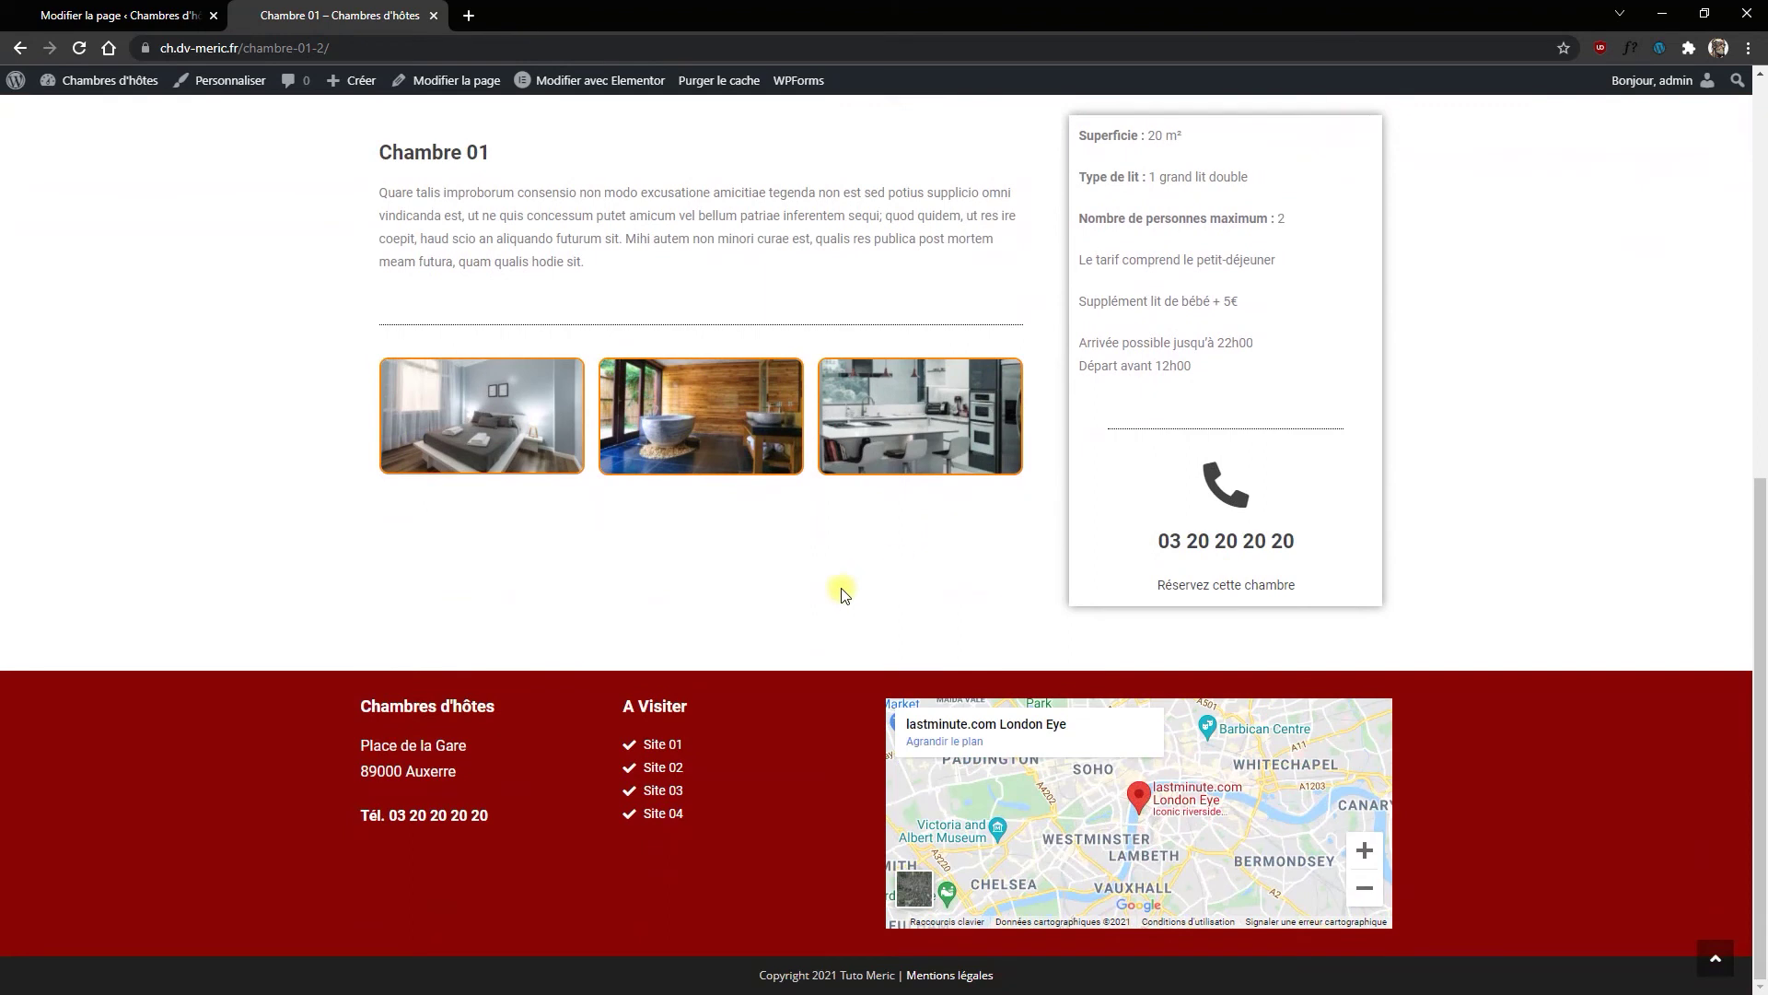
pyautogui.scroll(8, 841, 588)
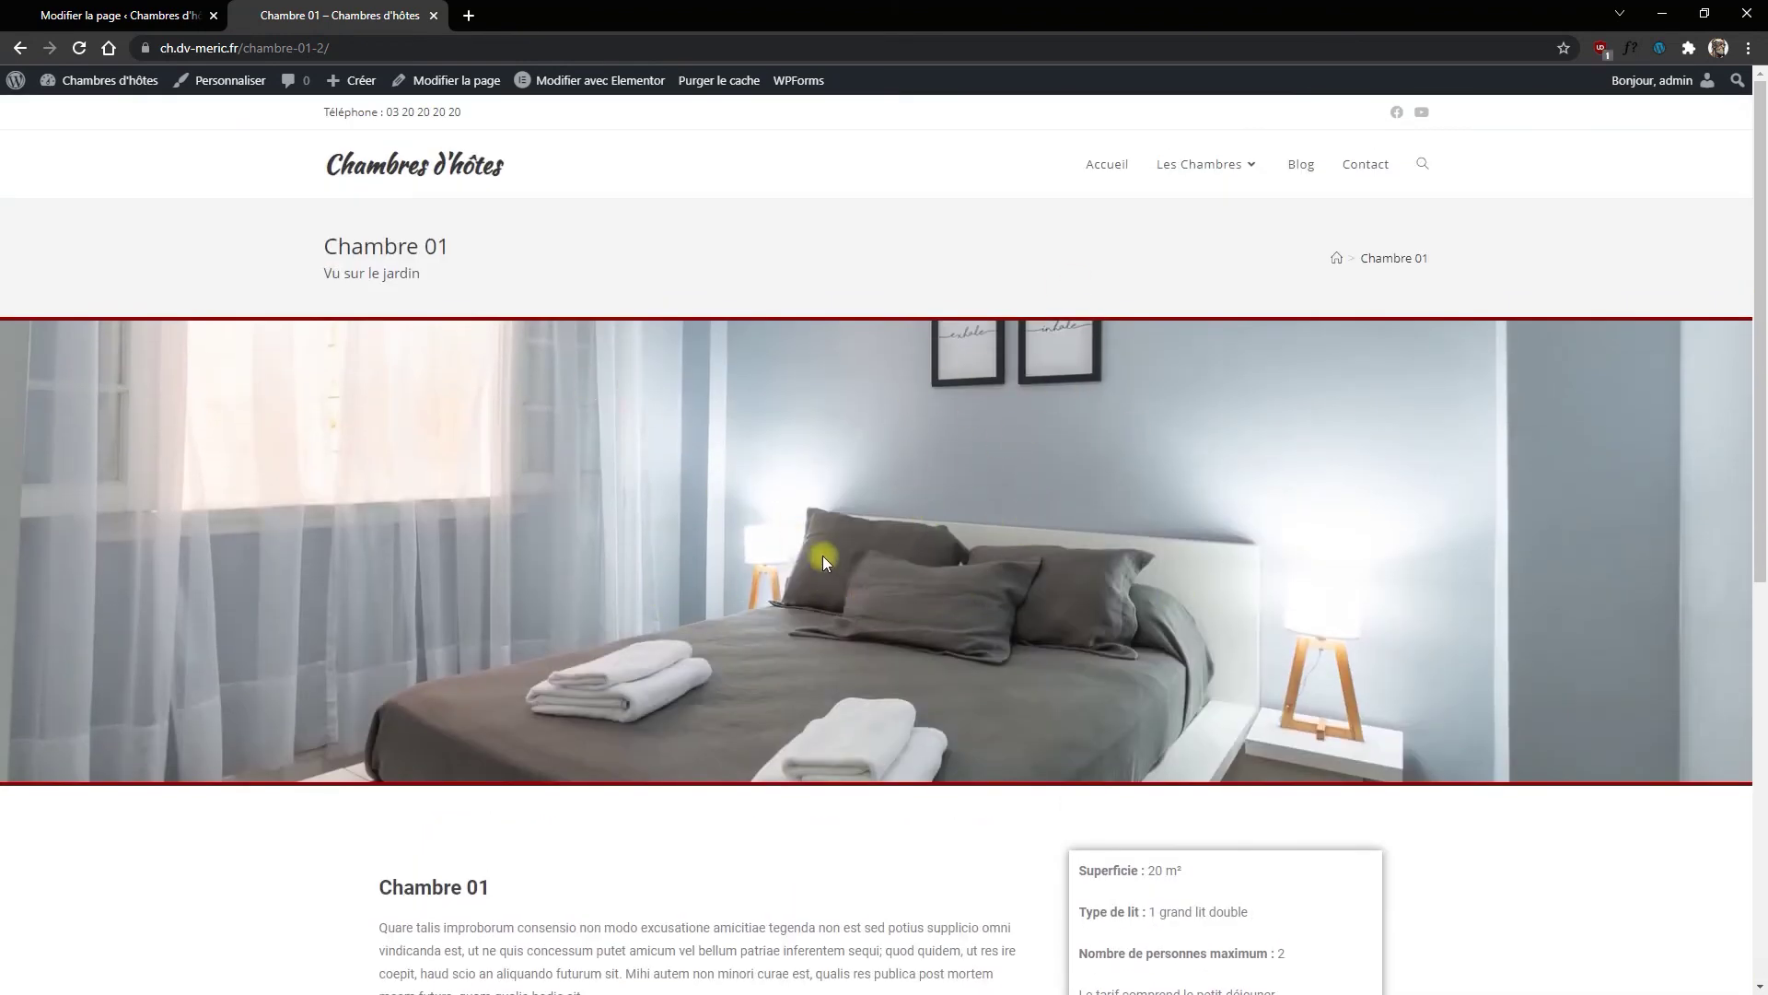
pyautogui.scroll(-6, 1203, 520)
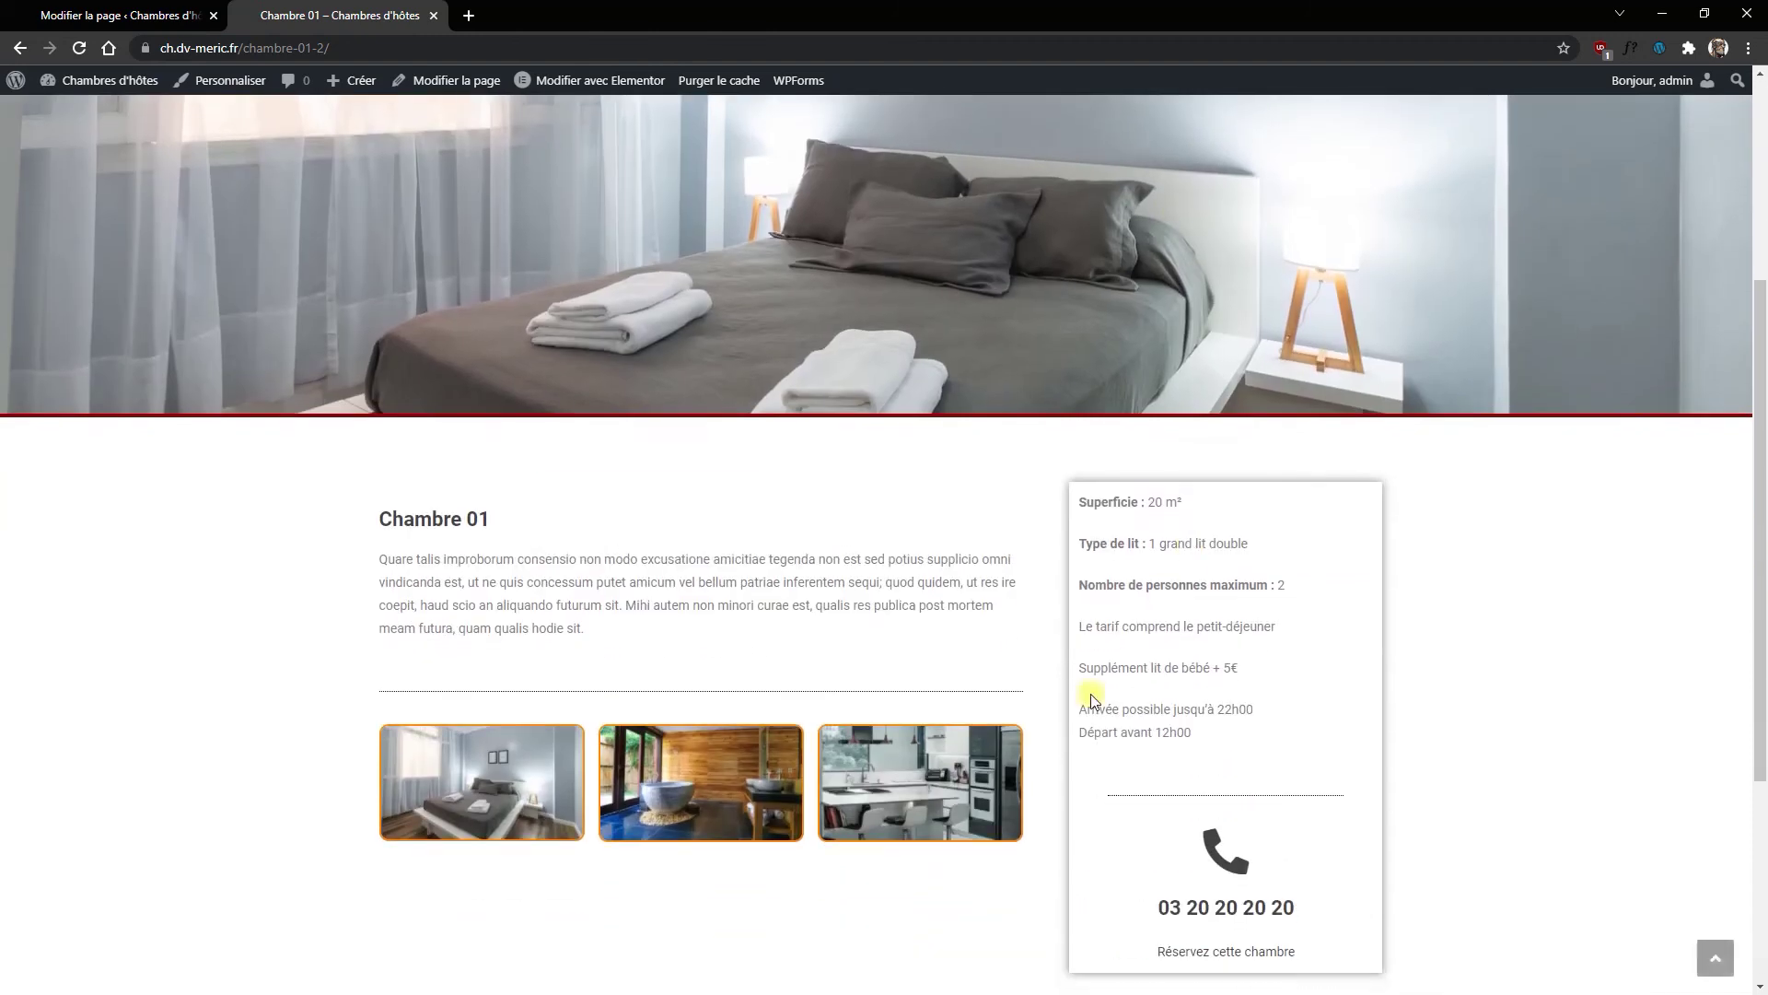
pyautogui.scroll(-2, 1041, 782)
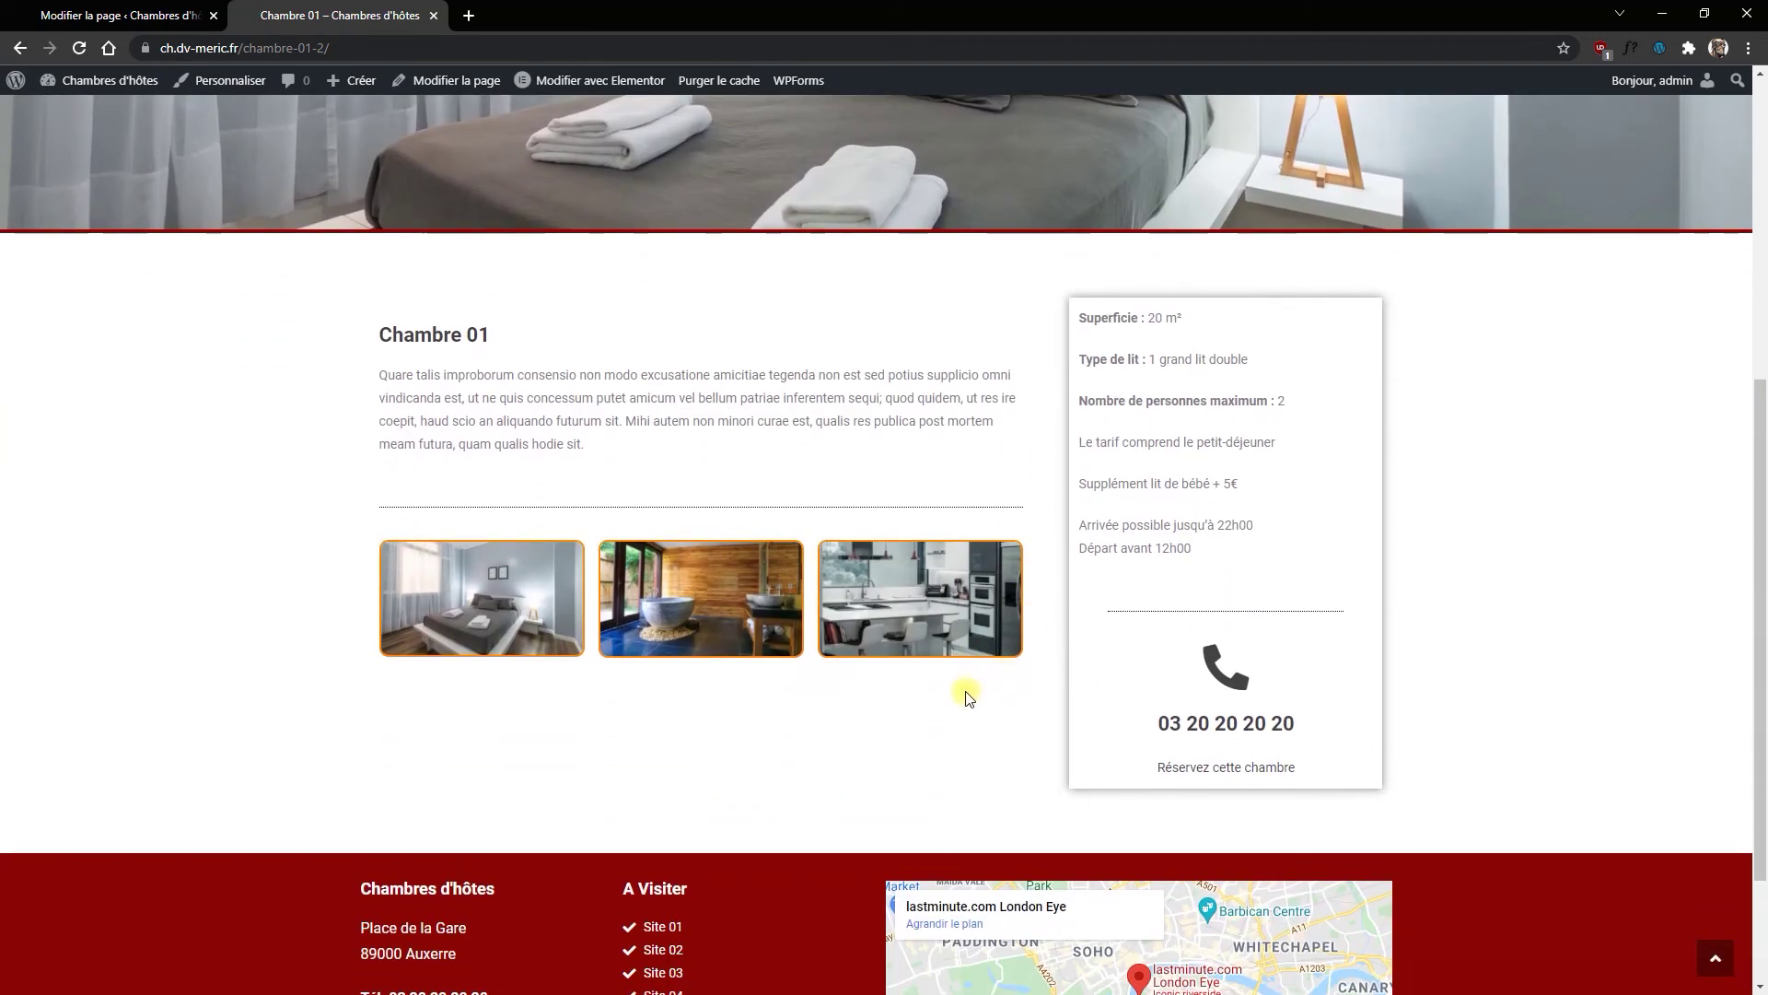
pyautogui.scroll(6, 967, 693)
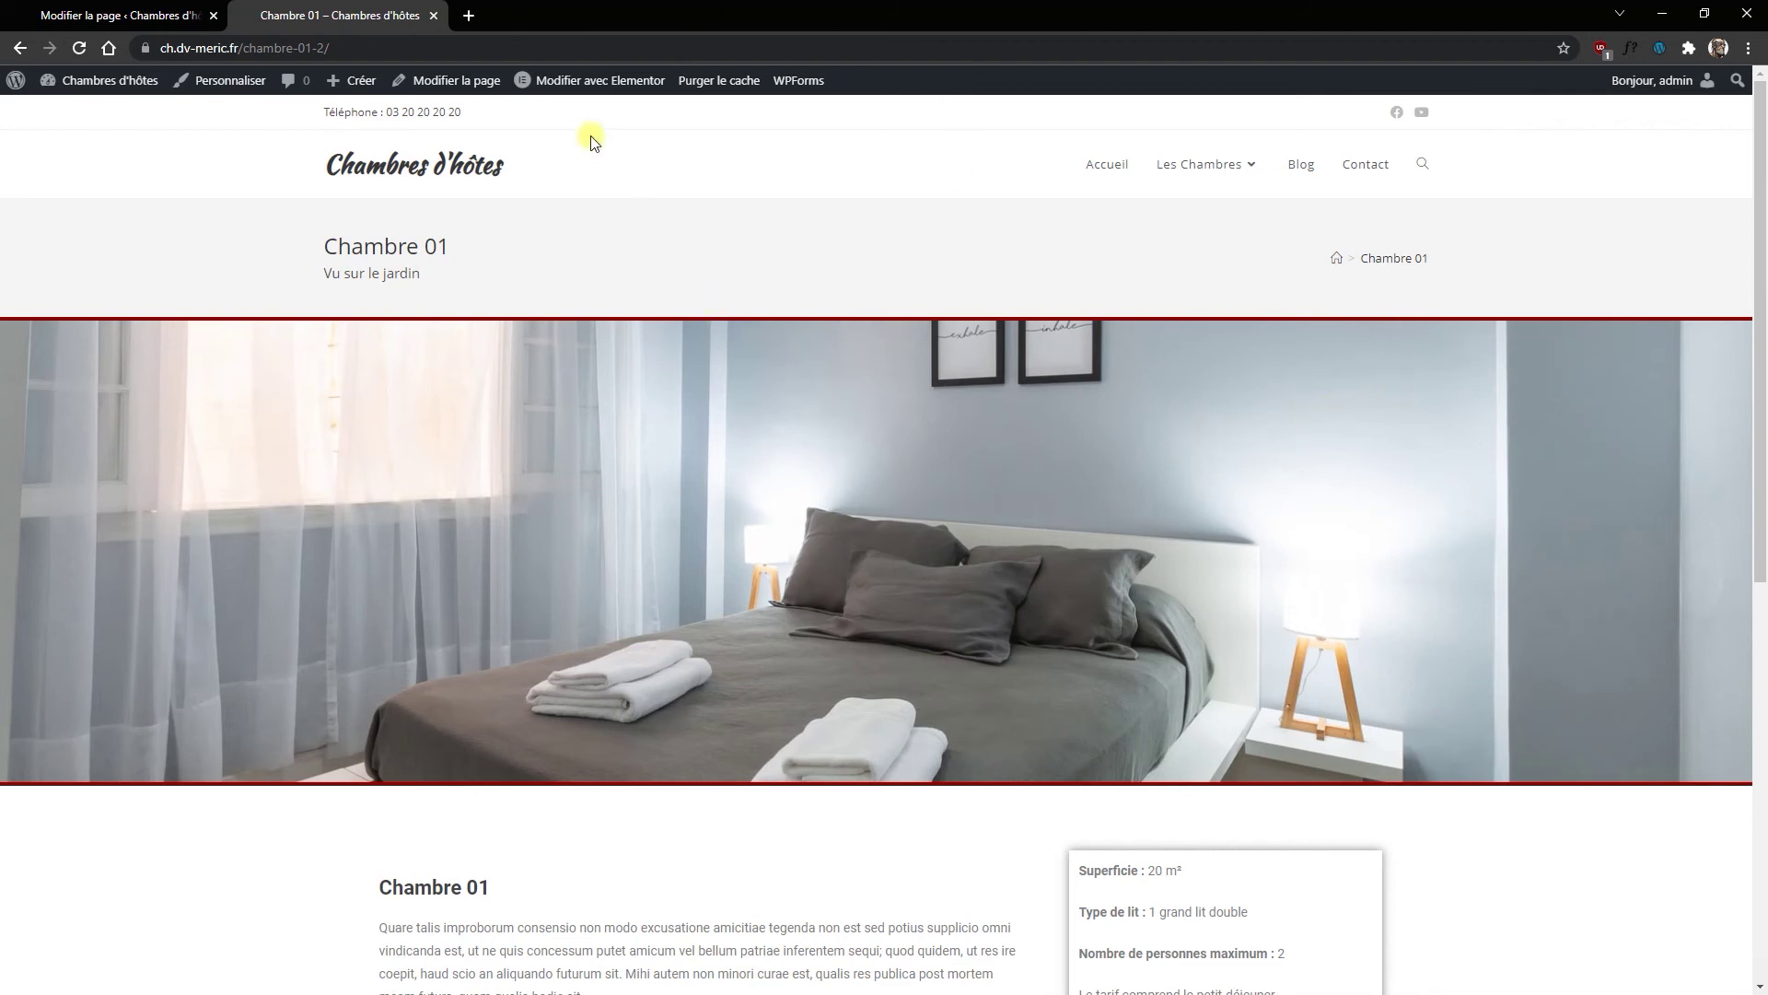
pyautogui.click(144, 17)
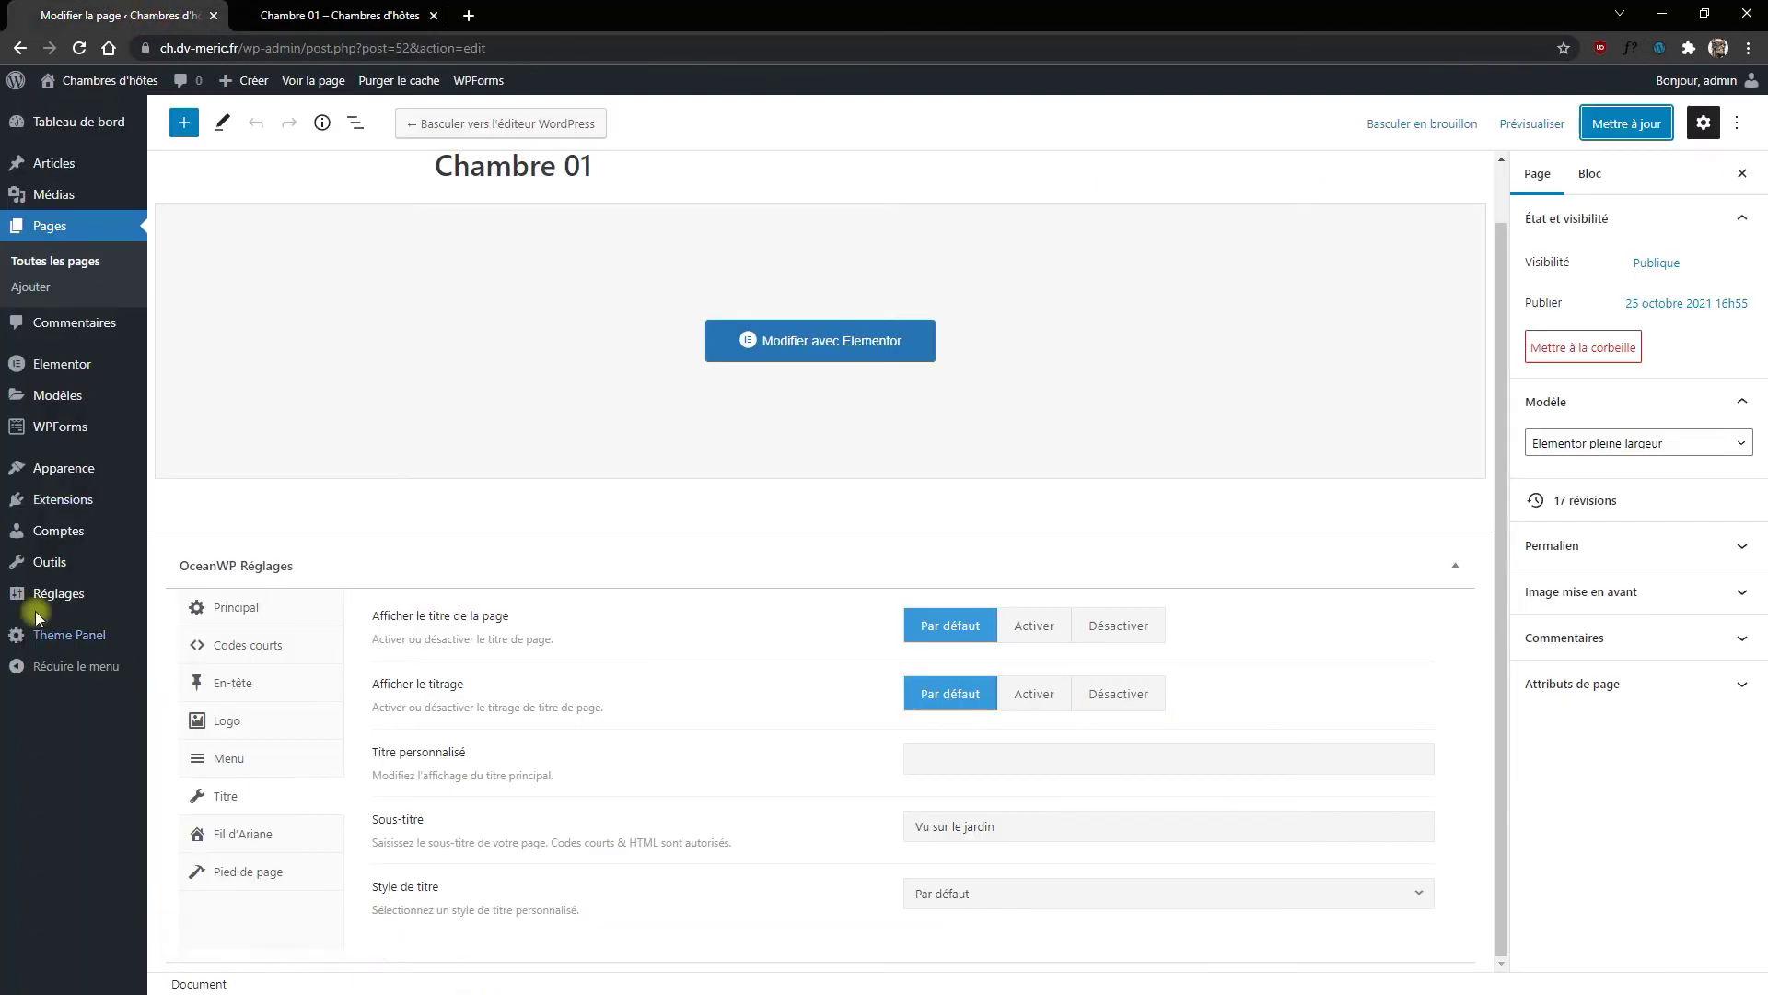
# Step: Open the Chambre 02 page in Elementor from the Pages list
pyautogui.click(54, 228)
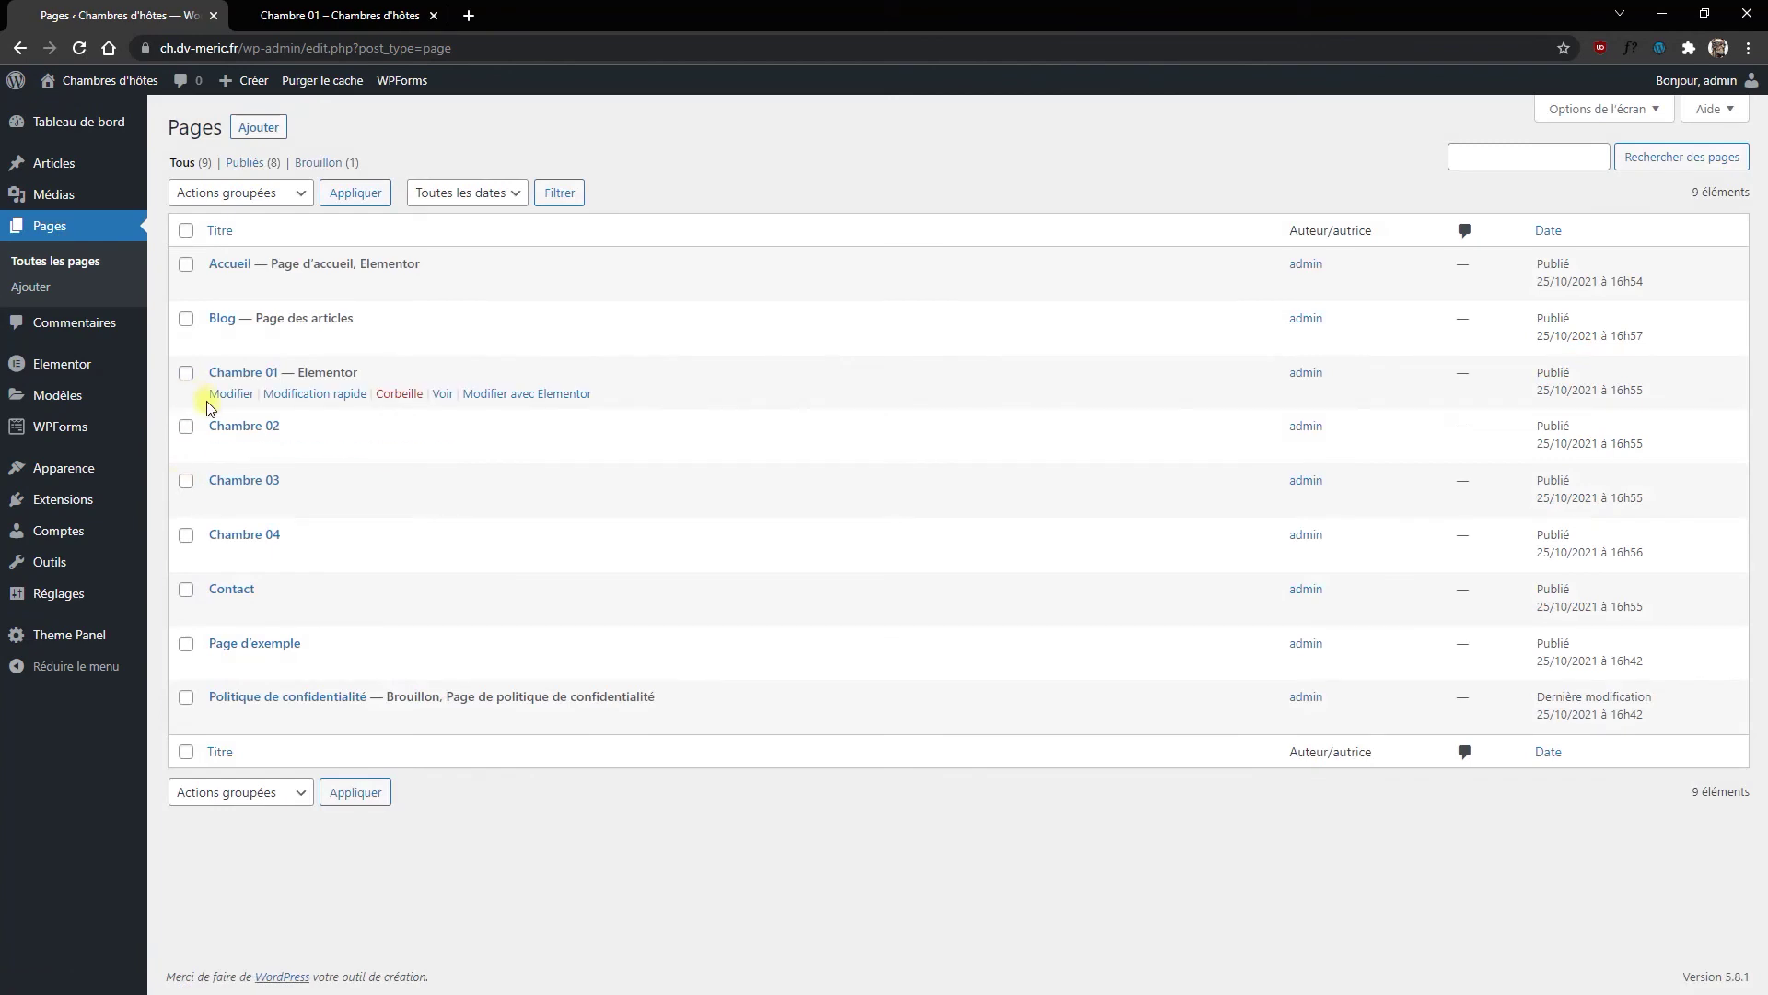
pyautogui.click(231, 425)
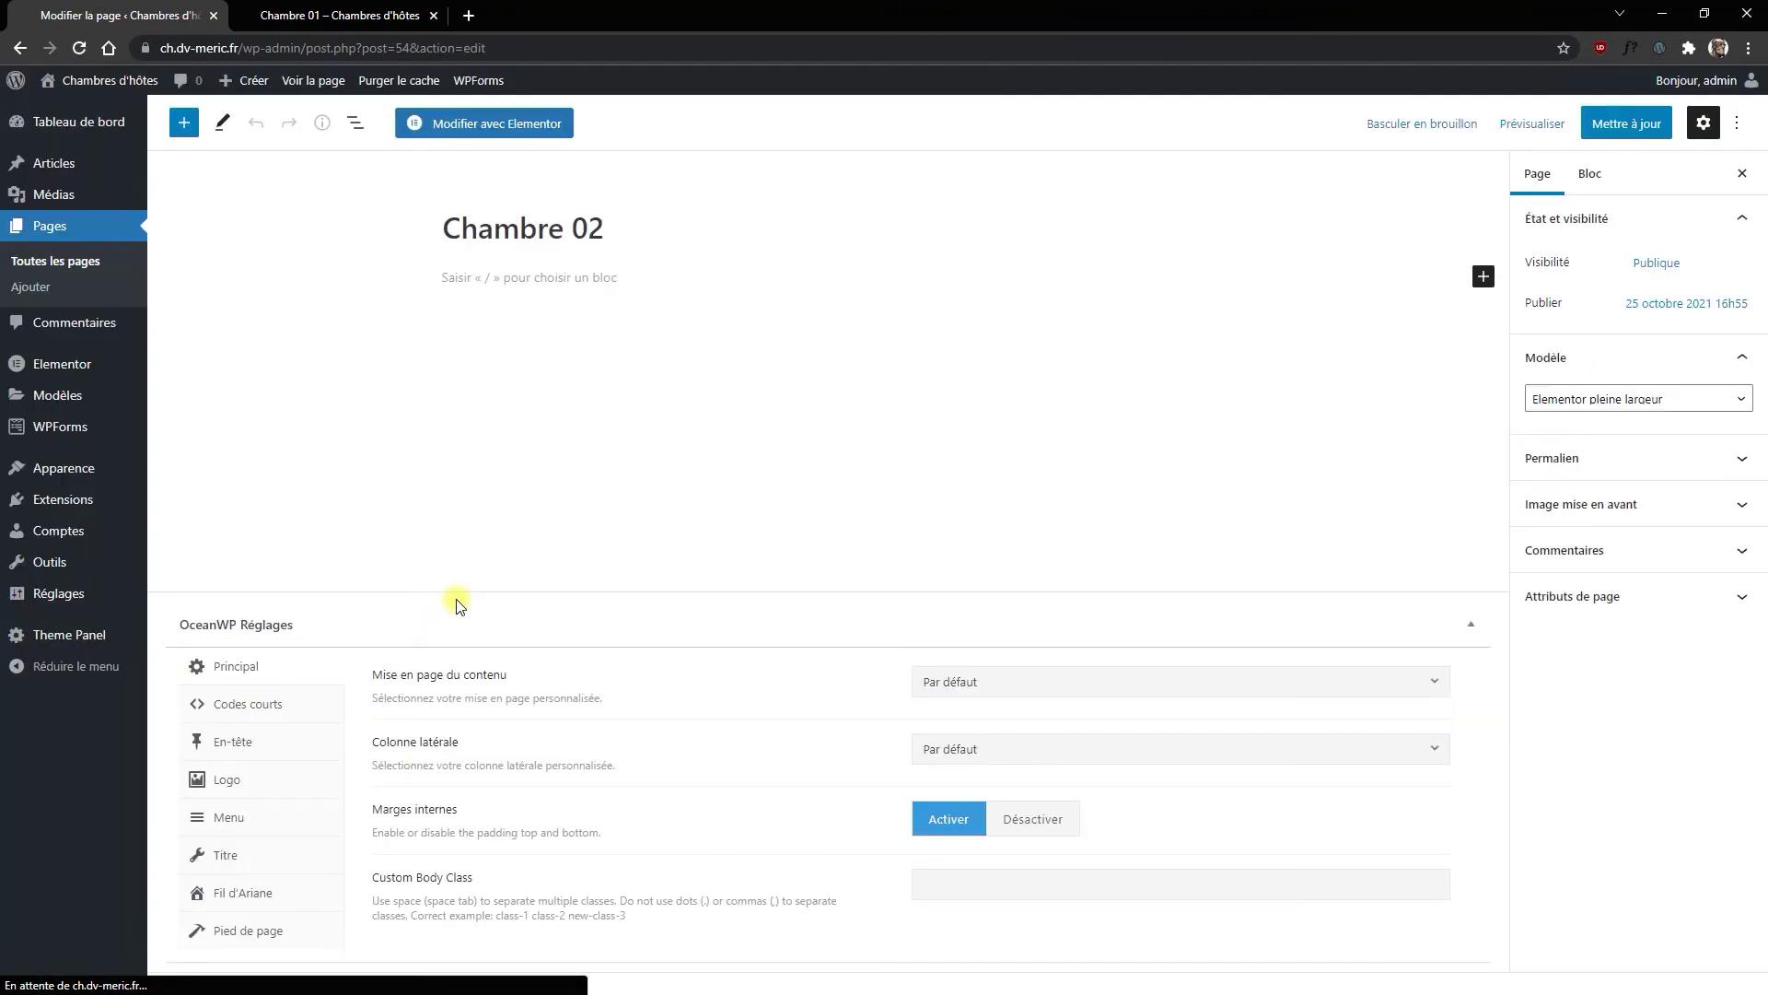
pyautogui.click(470, 124)
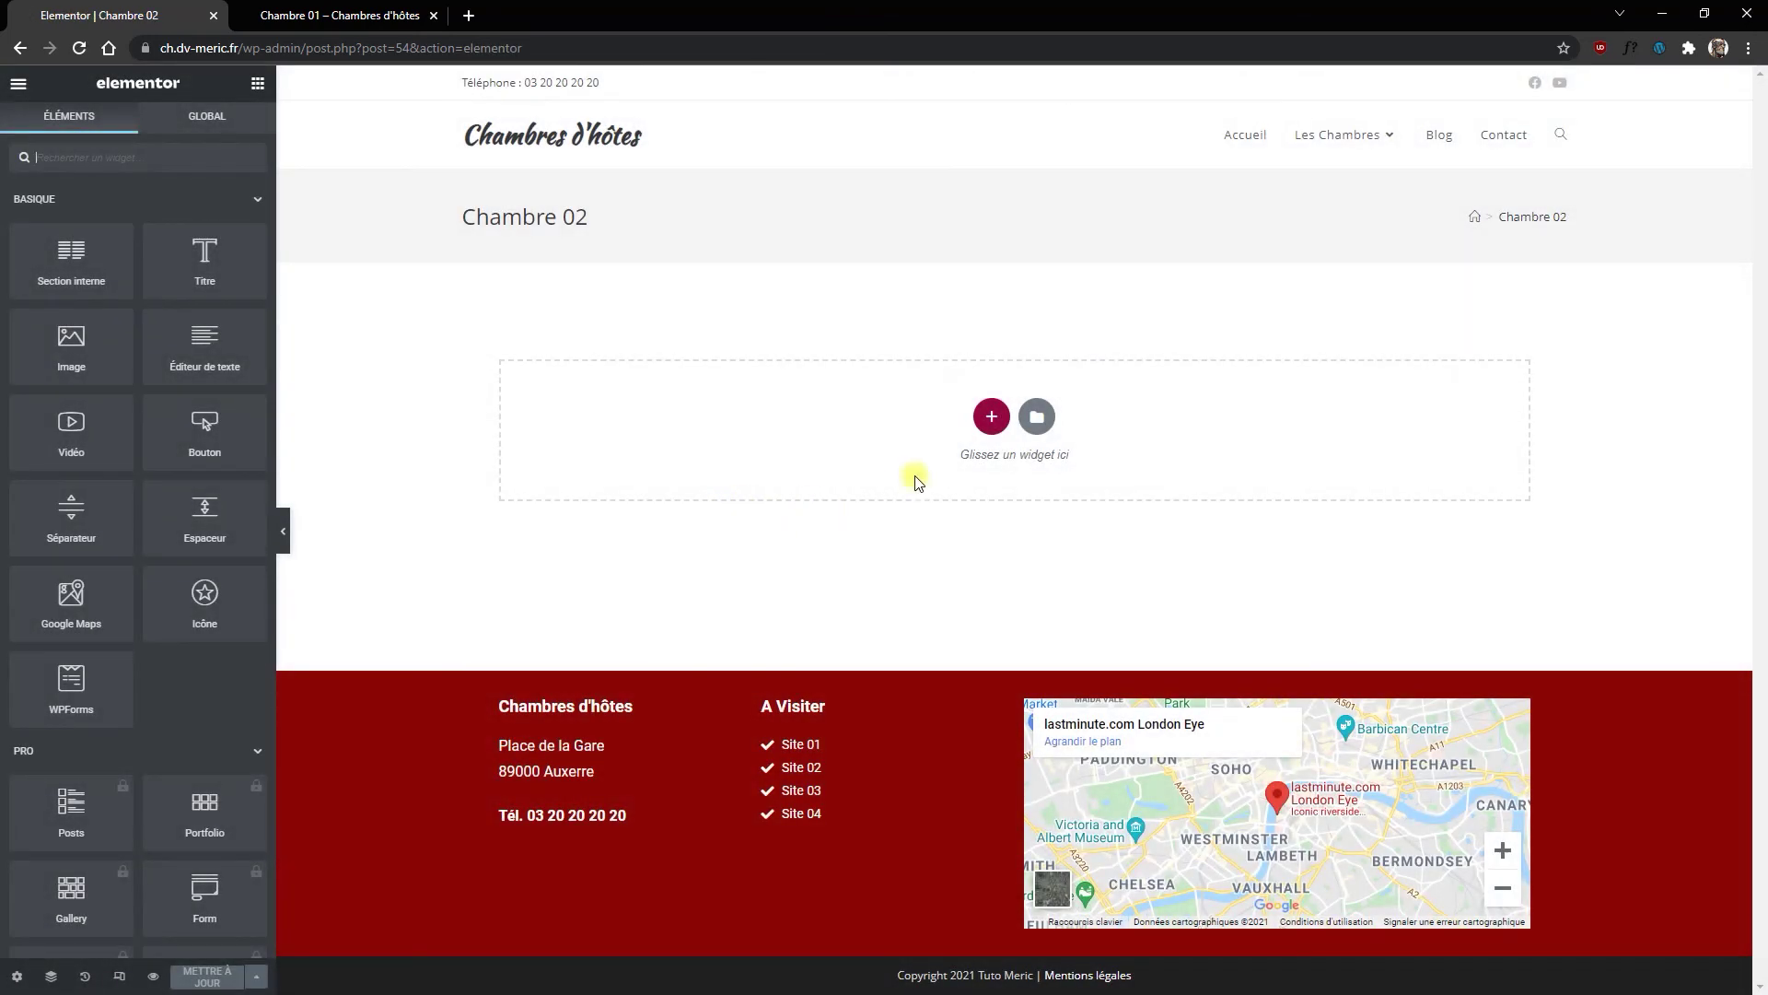
# Step: Insert the saved 'Chambre' template from Mes modèles, including its document settings
pyautogui.click(1038, 420)
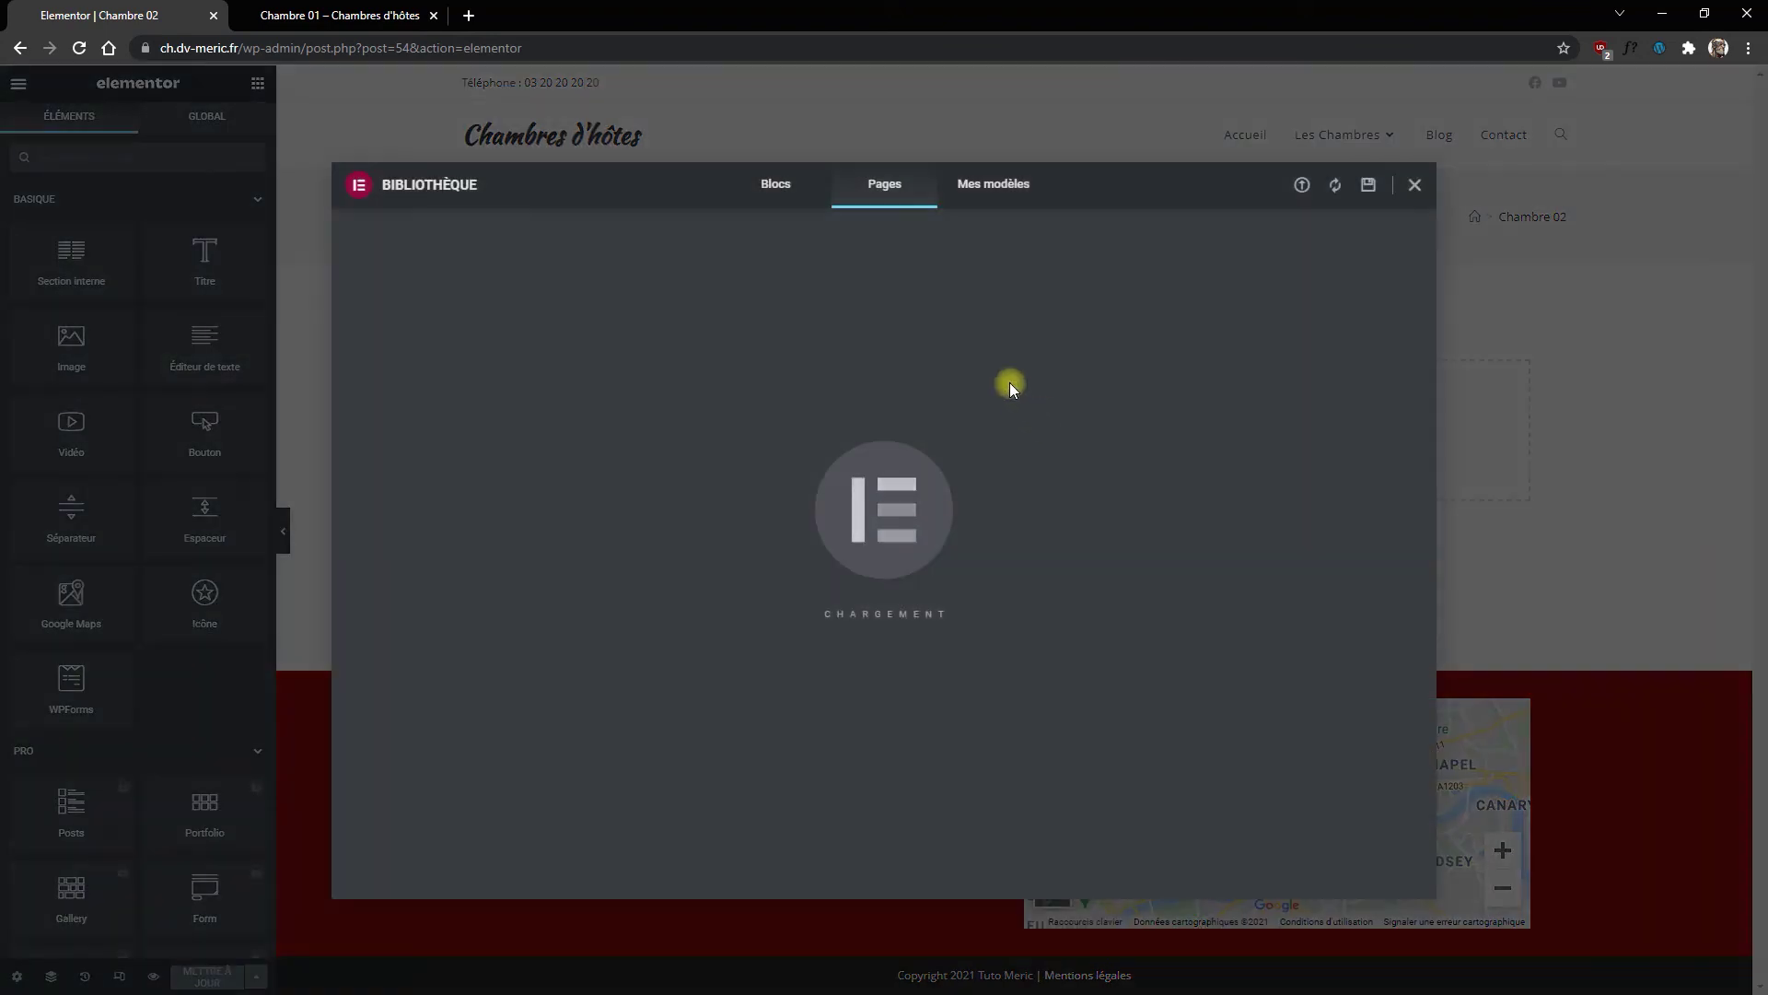
pyautogui.click(992, 190)
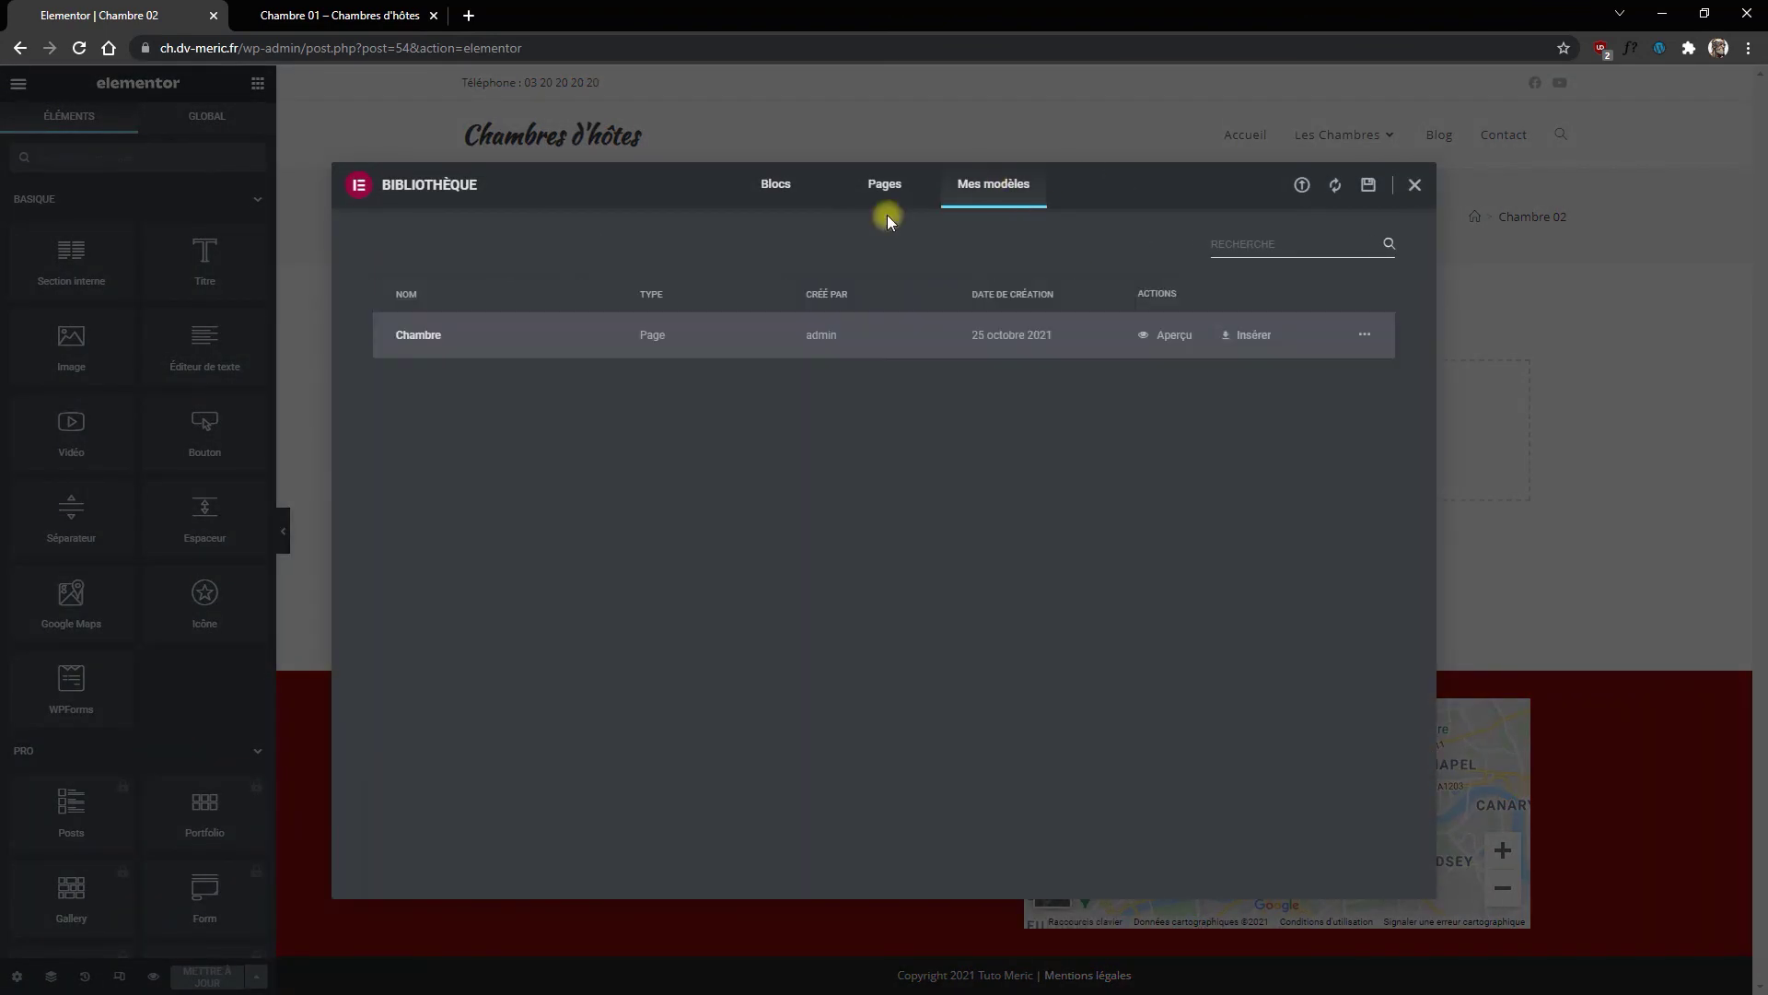
pyautogui.click(1243, 337)
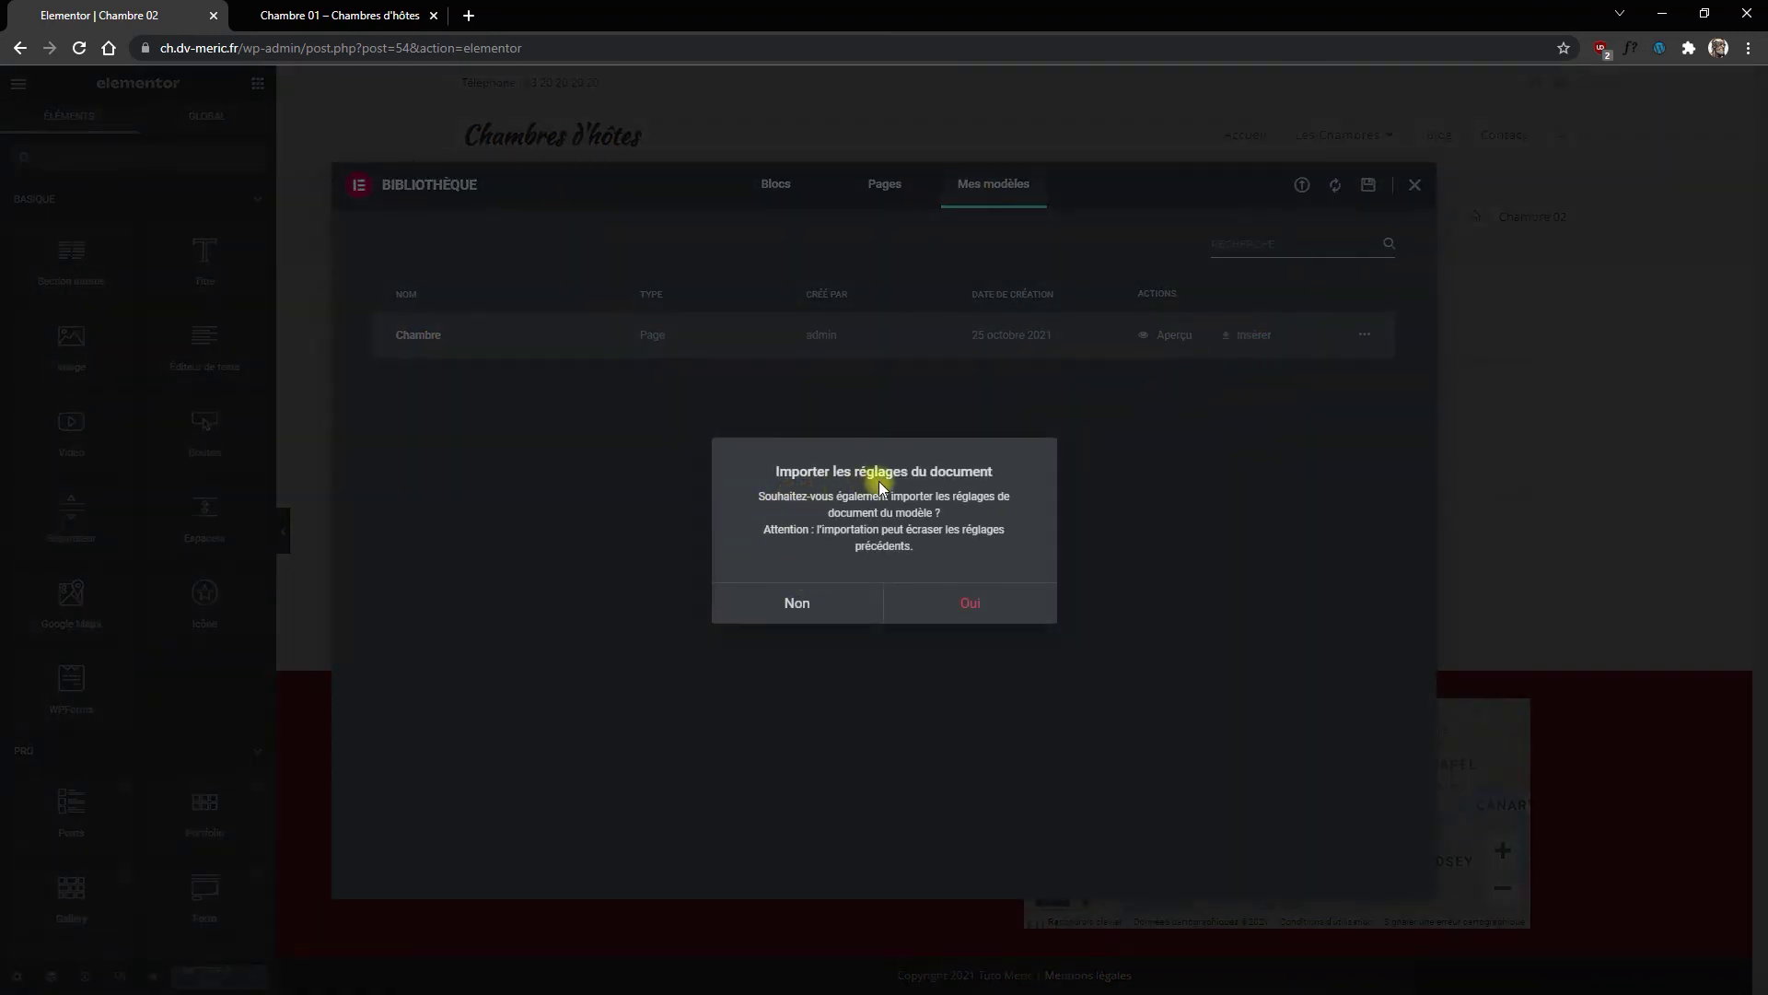
pyautogui.click(964, 604)
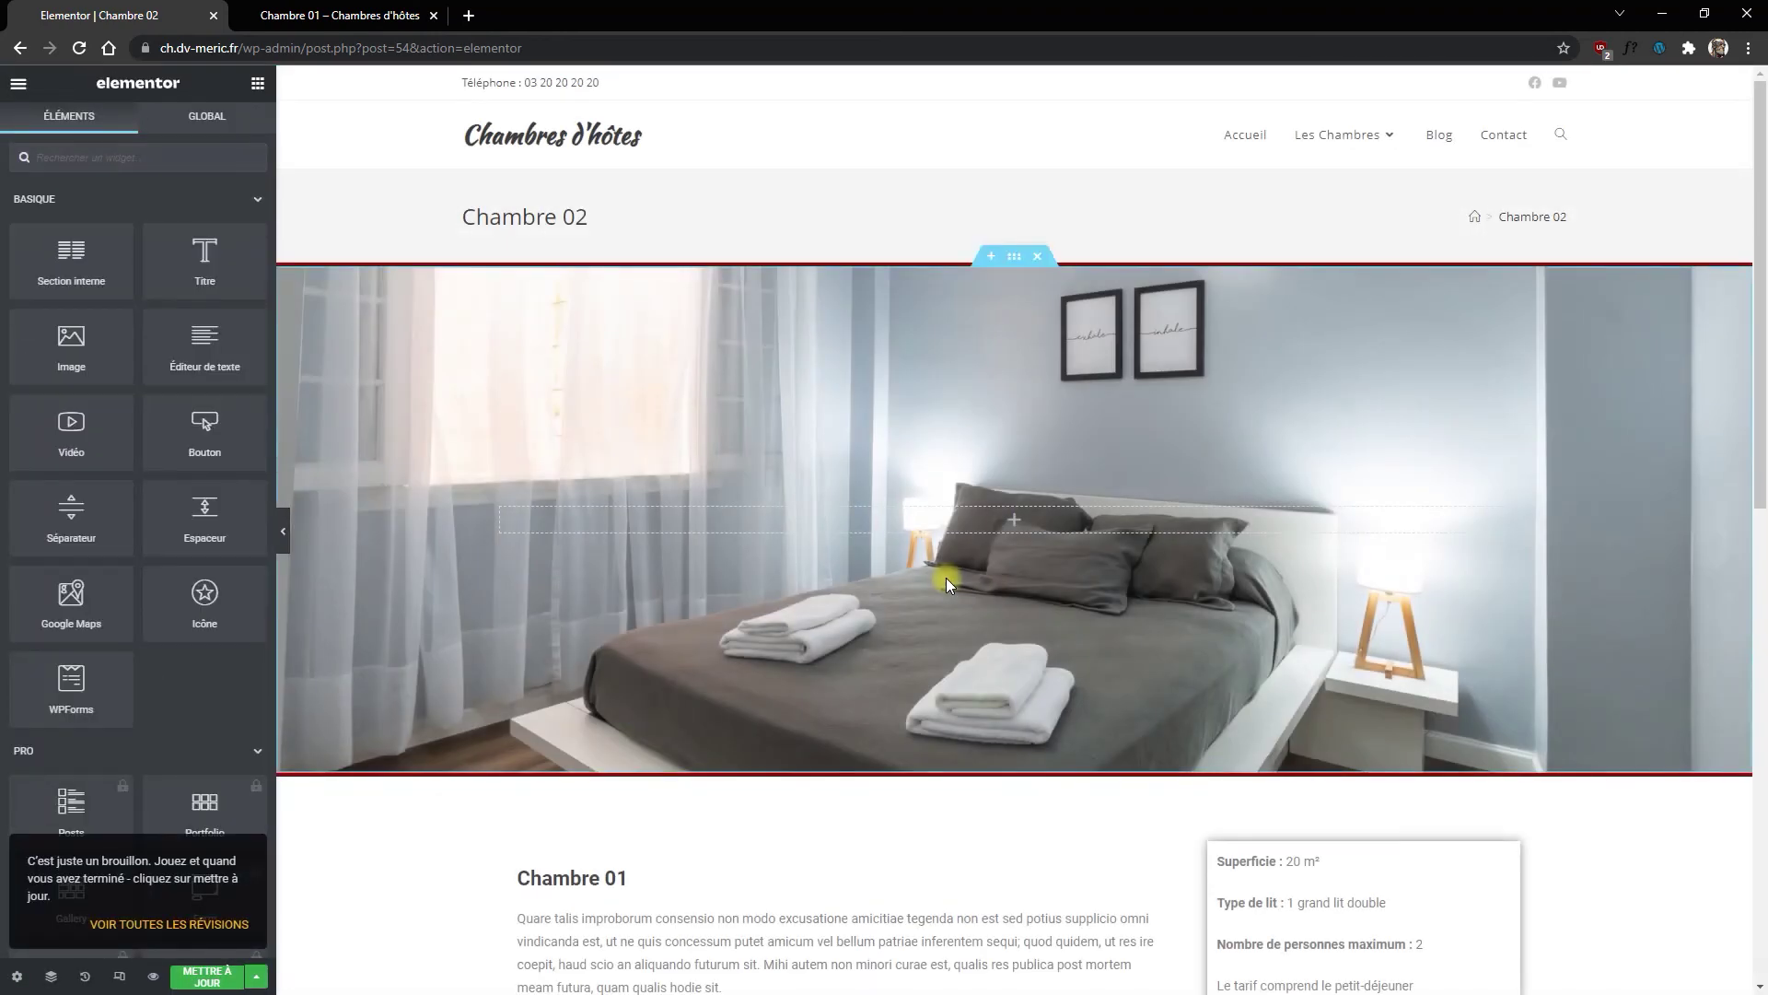
pyautogui.scroll(-7, 947, 577)
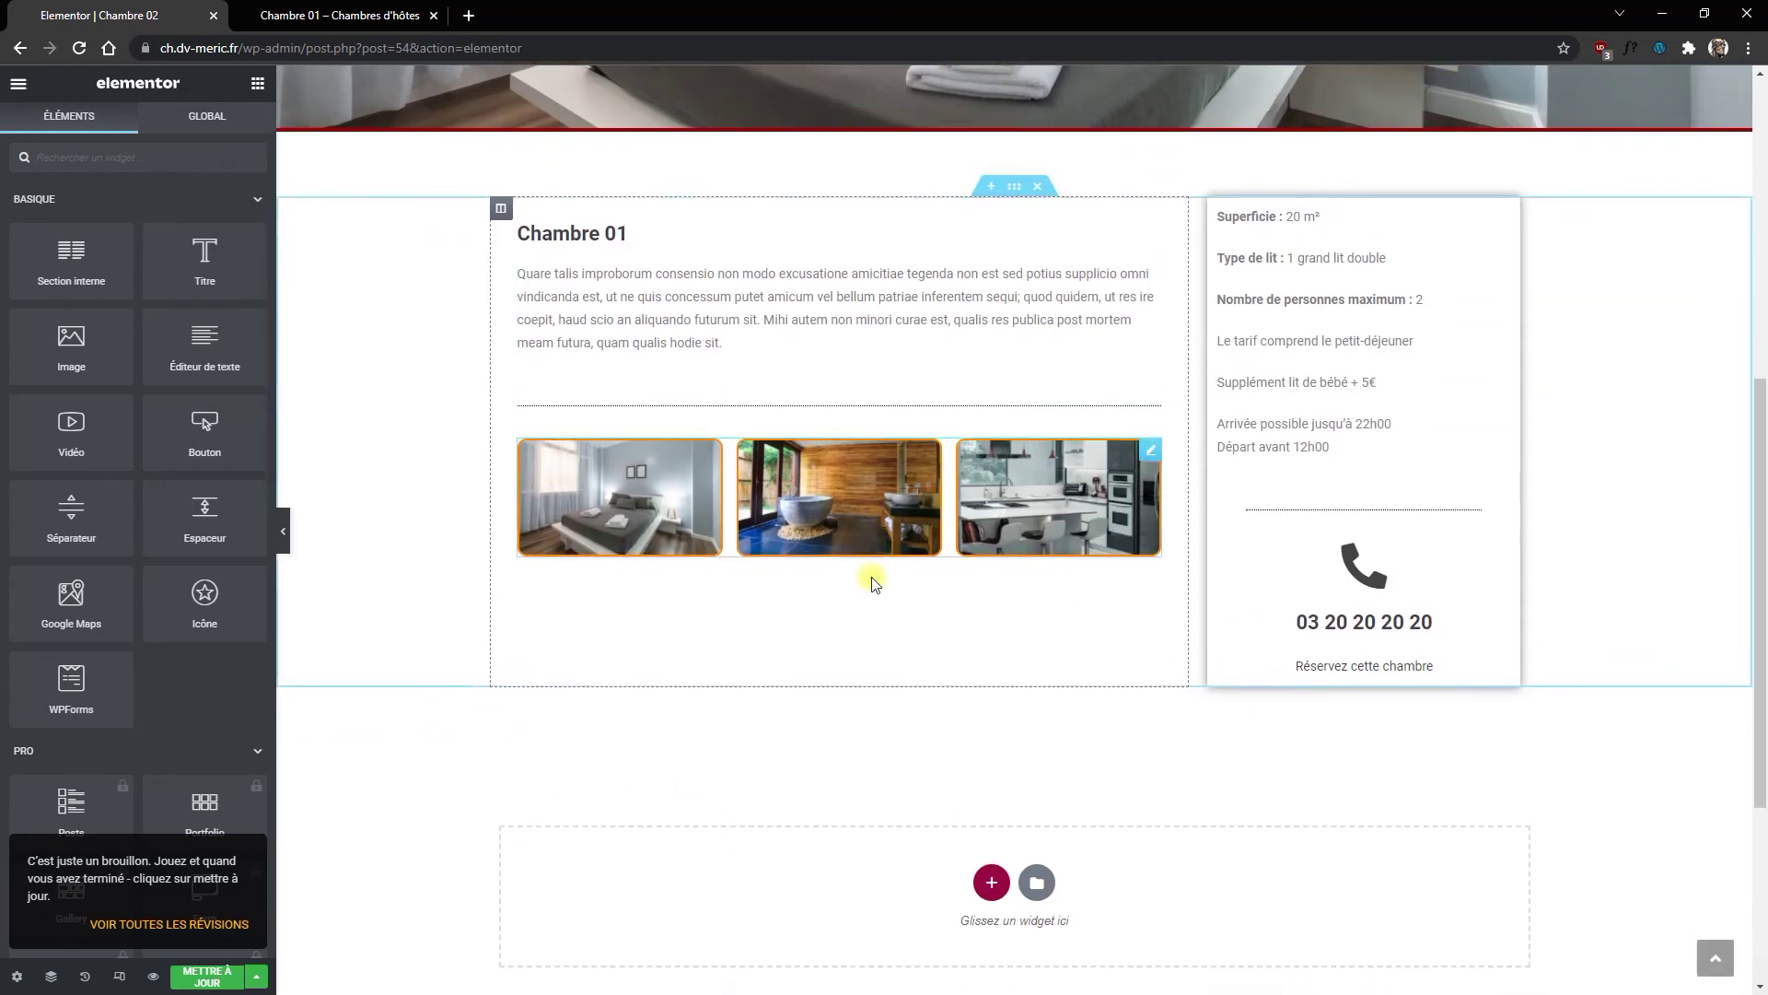
pyautogui.scroll(7, 1110, 656)
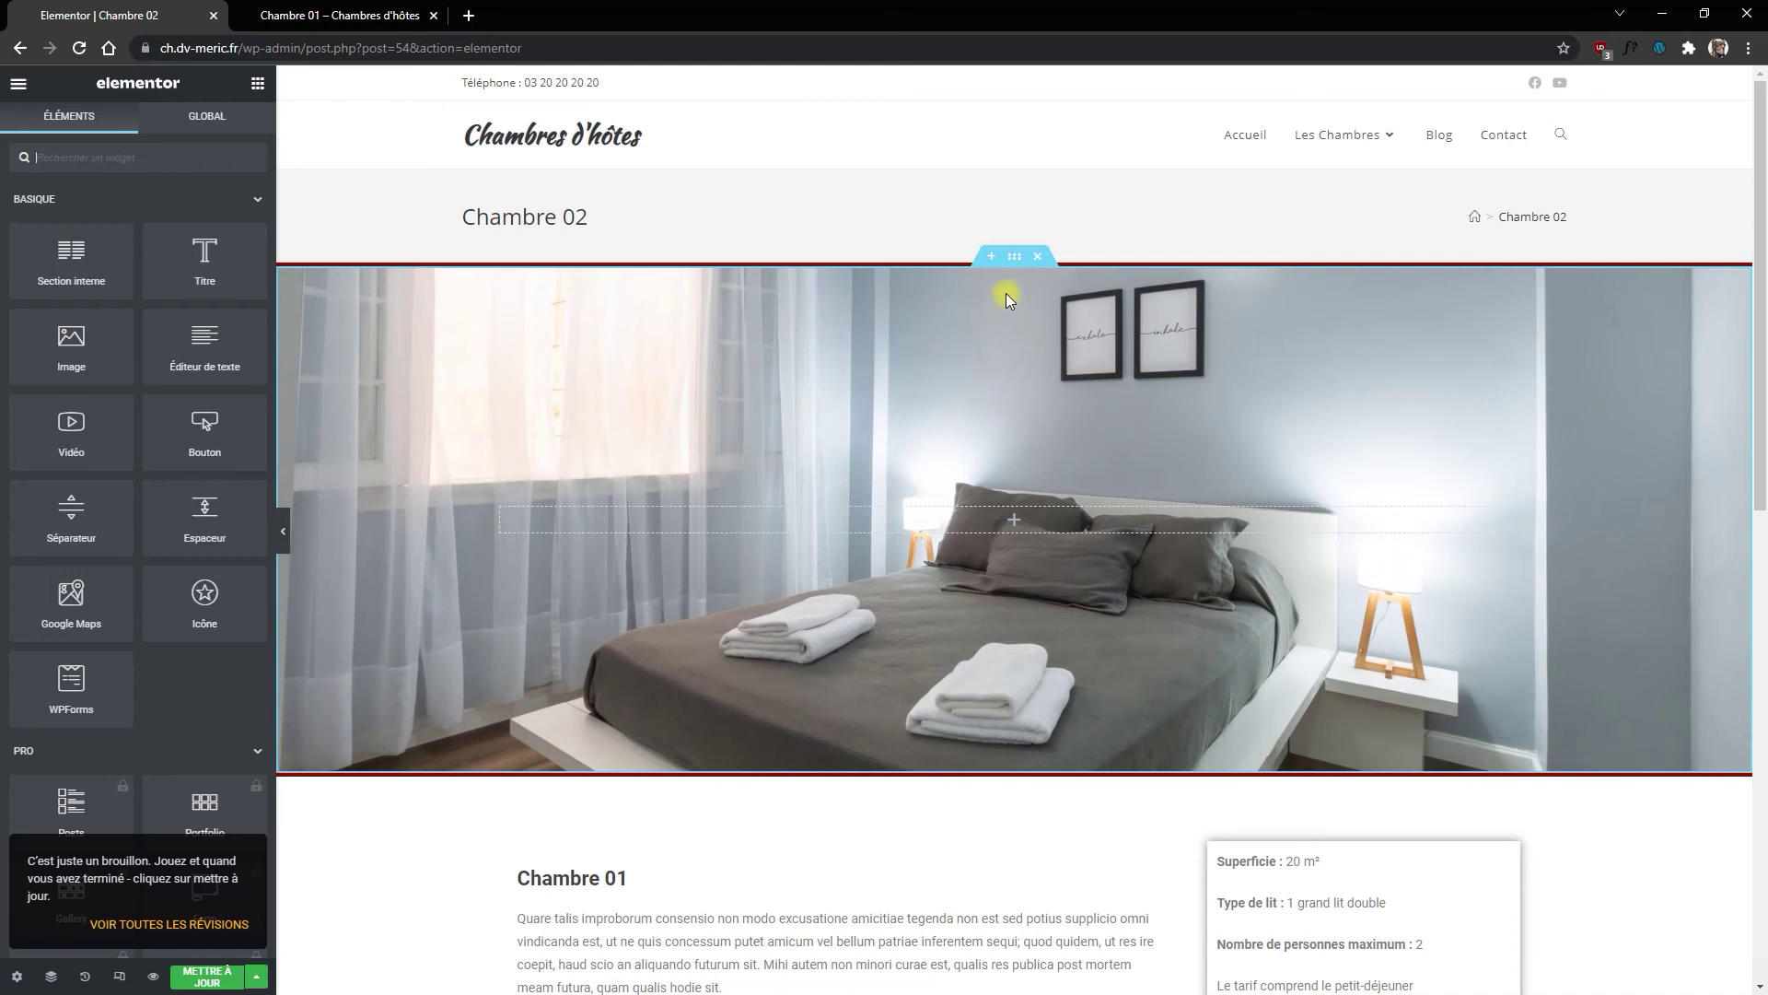
# Step: Set the hero section's background image to the Chambre-01A-1.jpg bedroom photo
pyautogui.click(1014, 256)
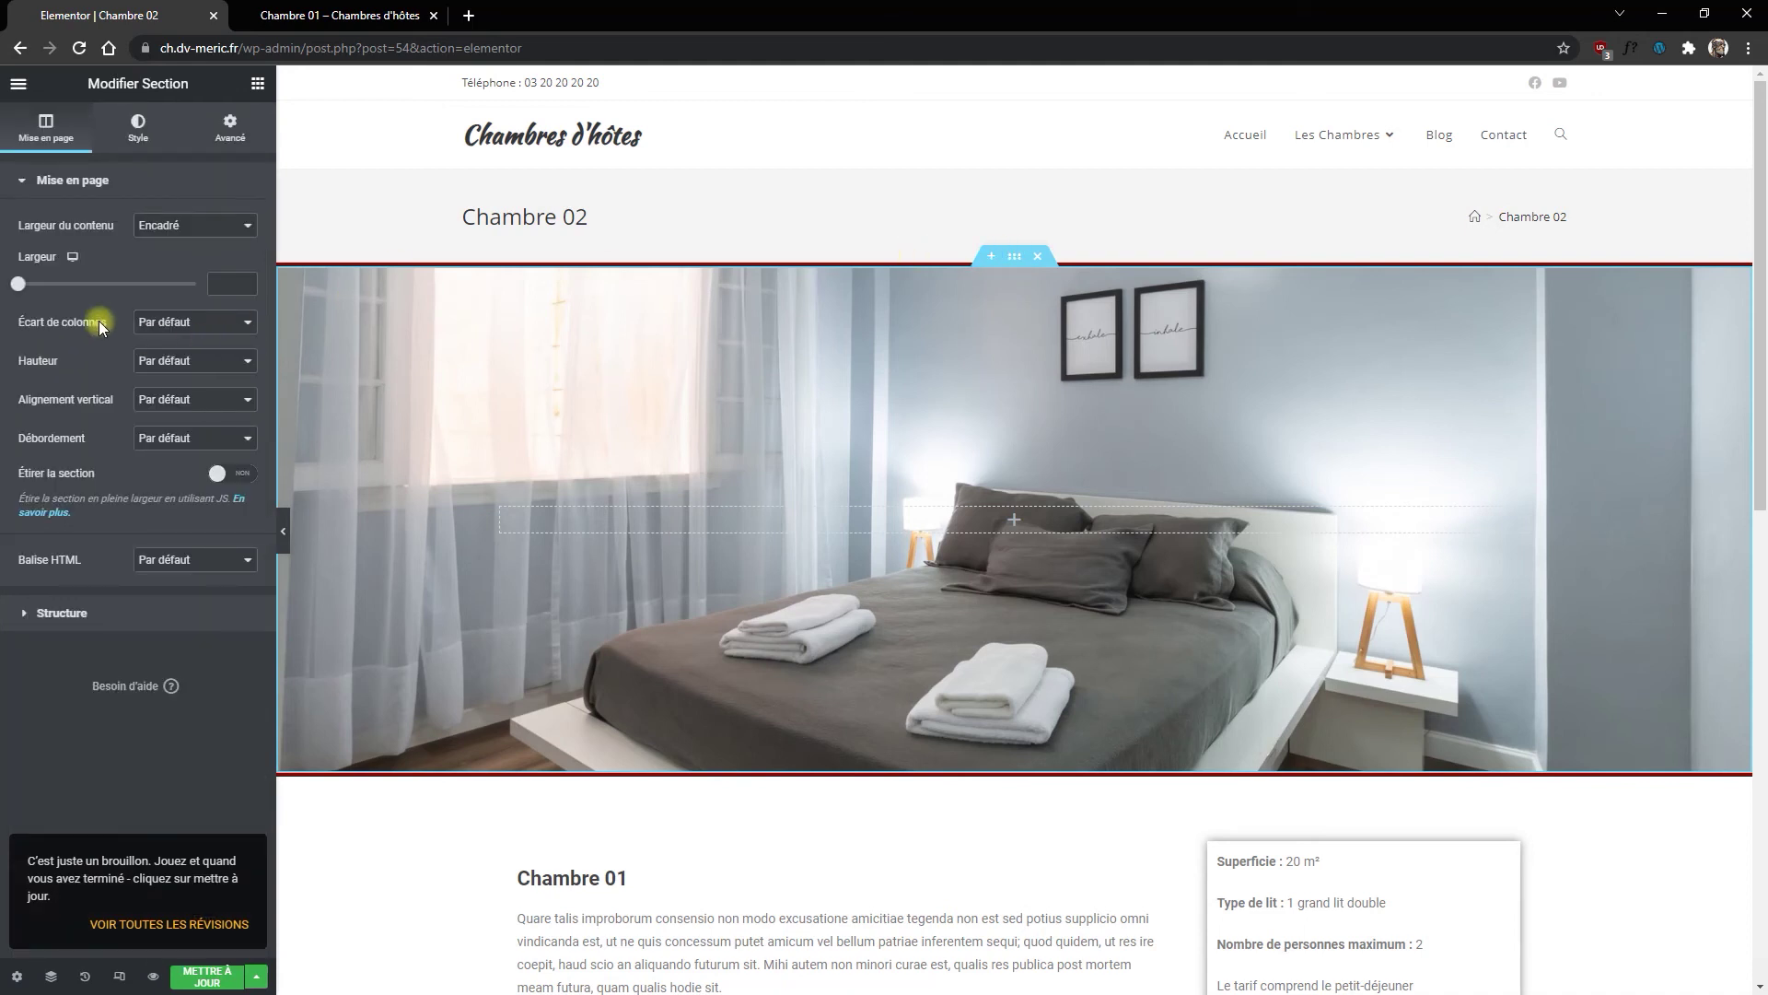
pyautogui.click(139, 127)
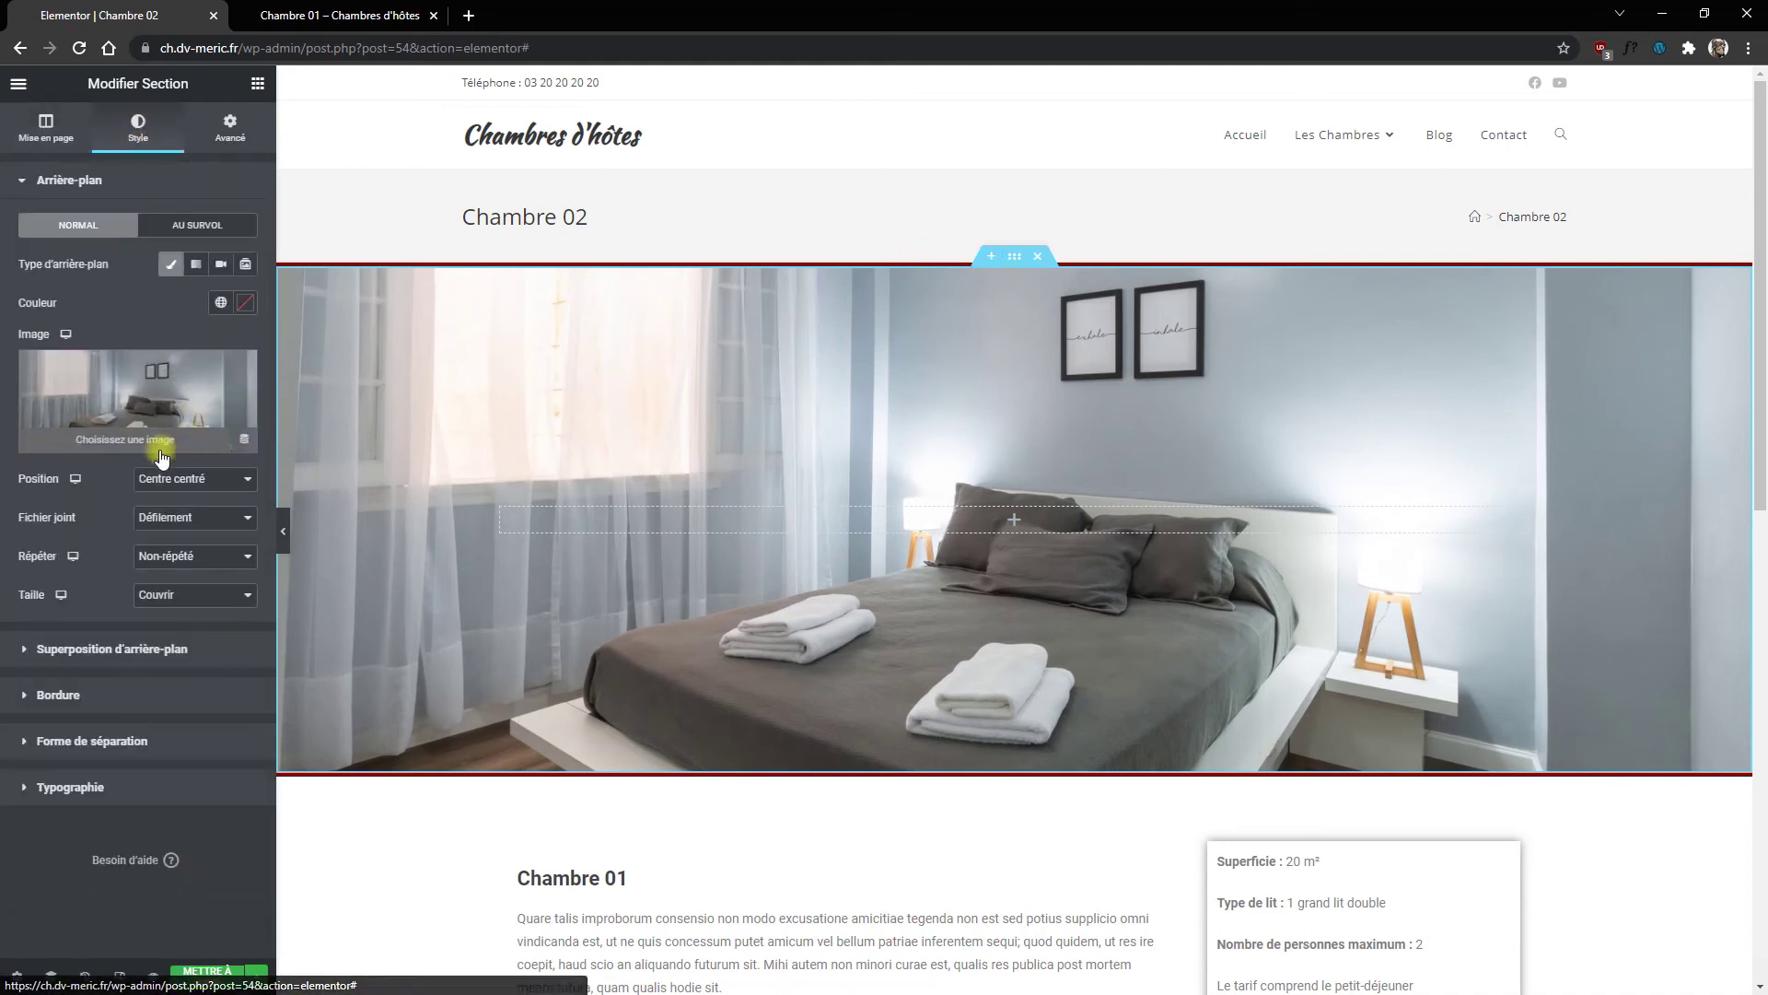
pyautogui.click(125, 396)
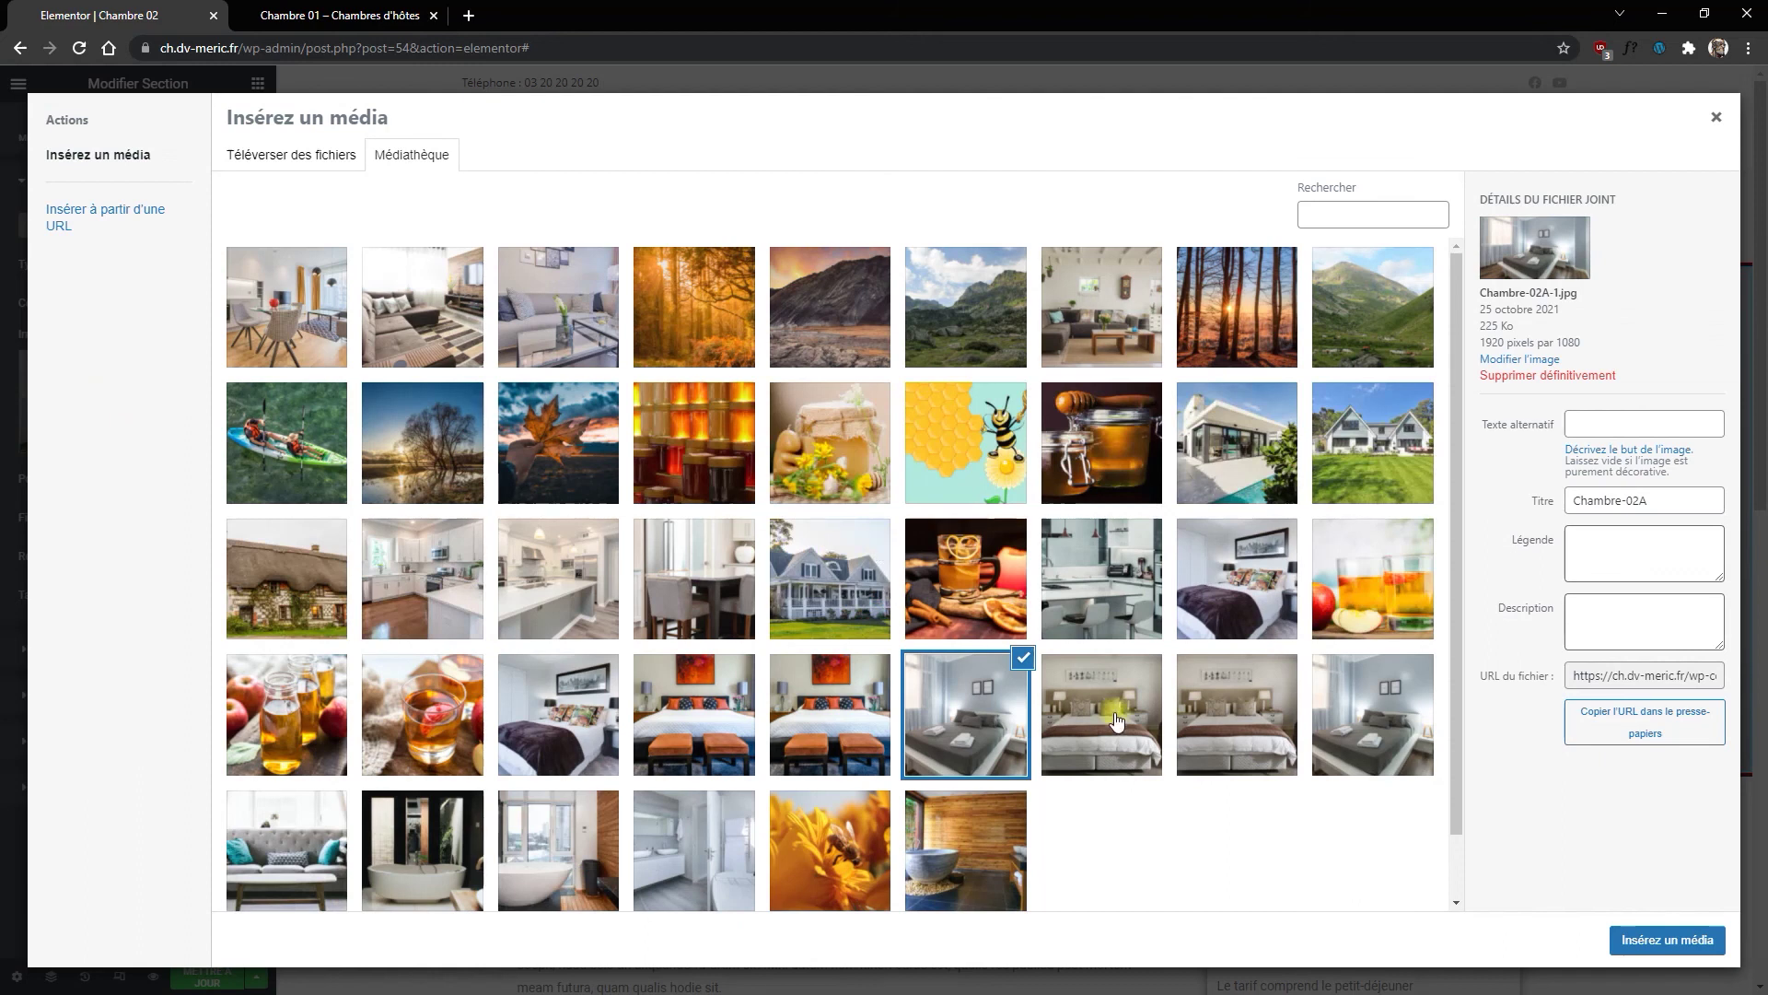
pyautogui.click(1228, 728)
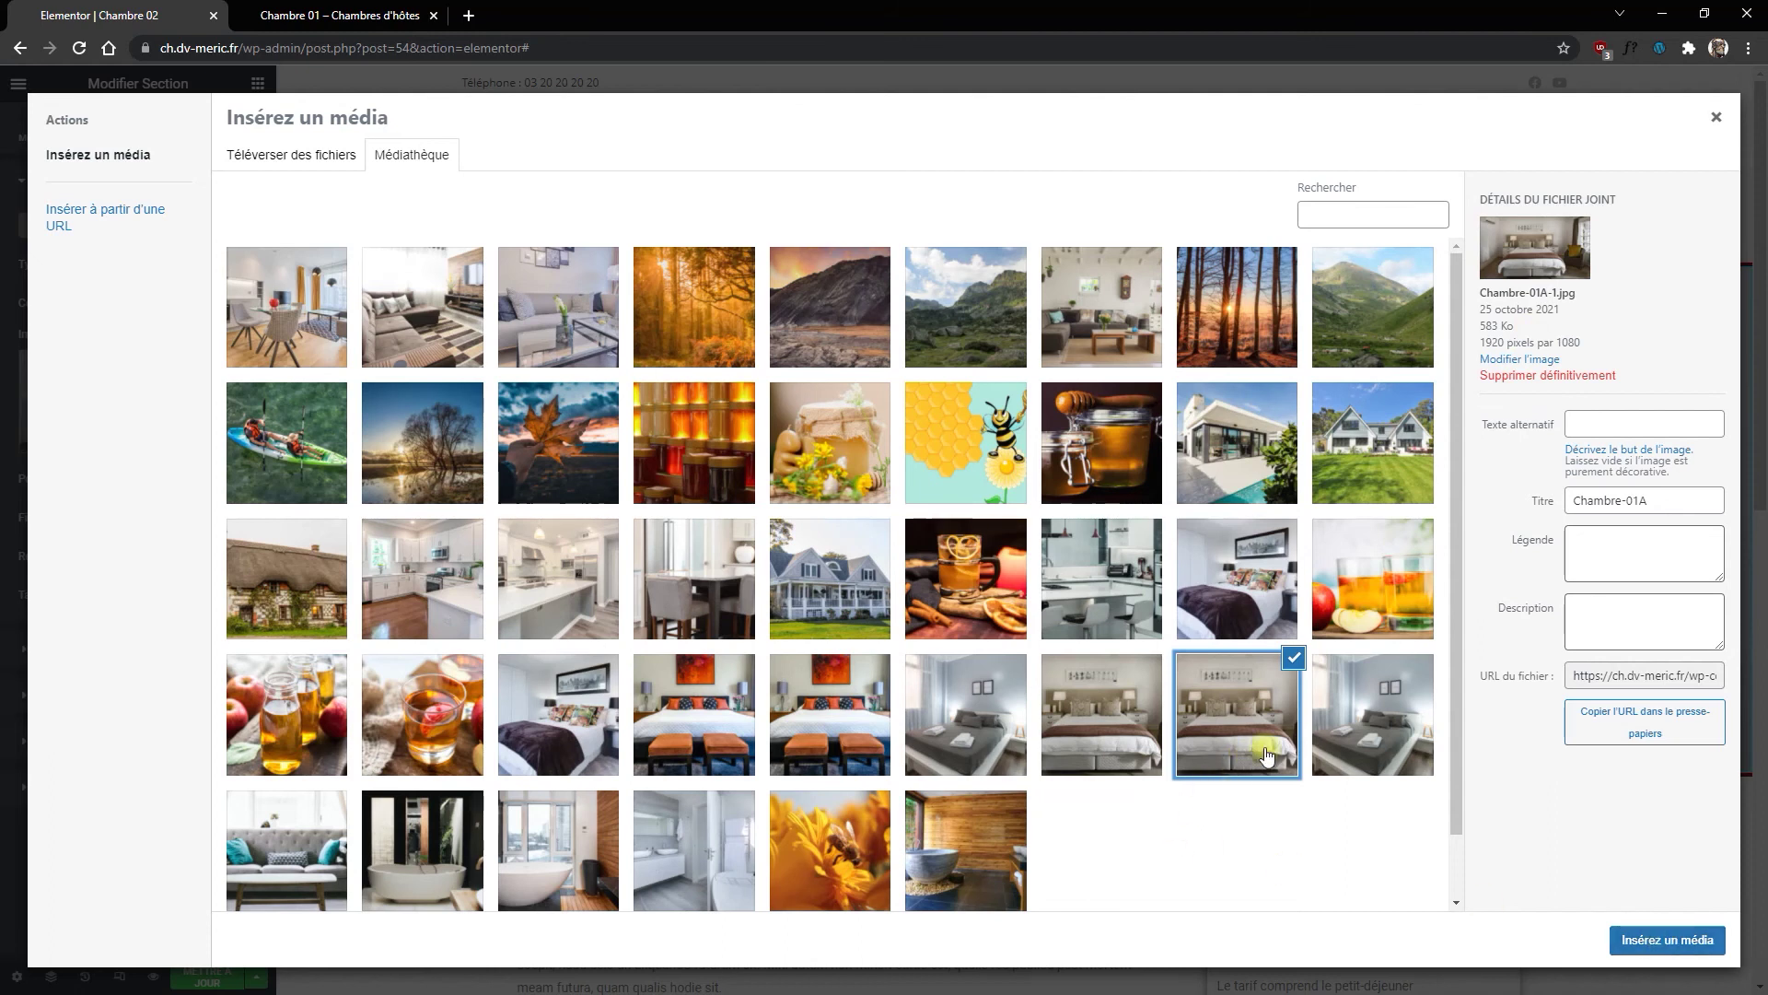
pyautogui.click(1364, 723)
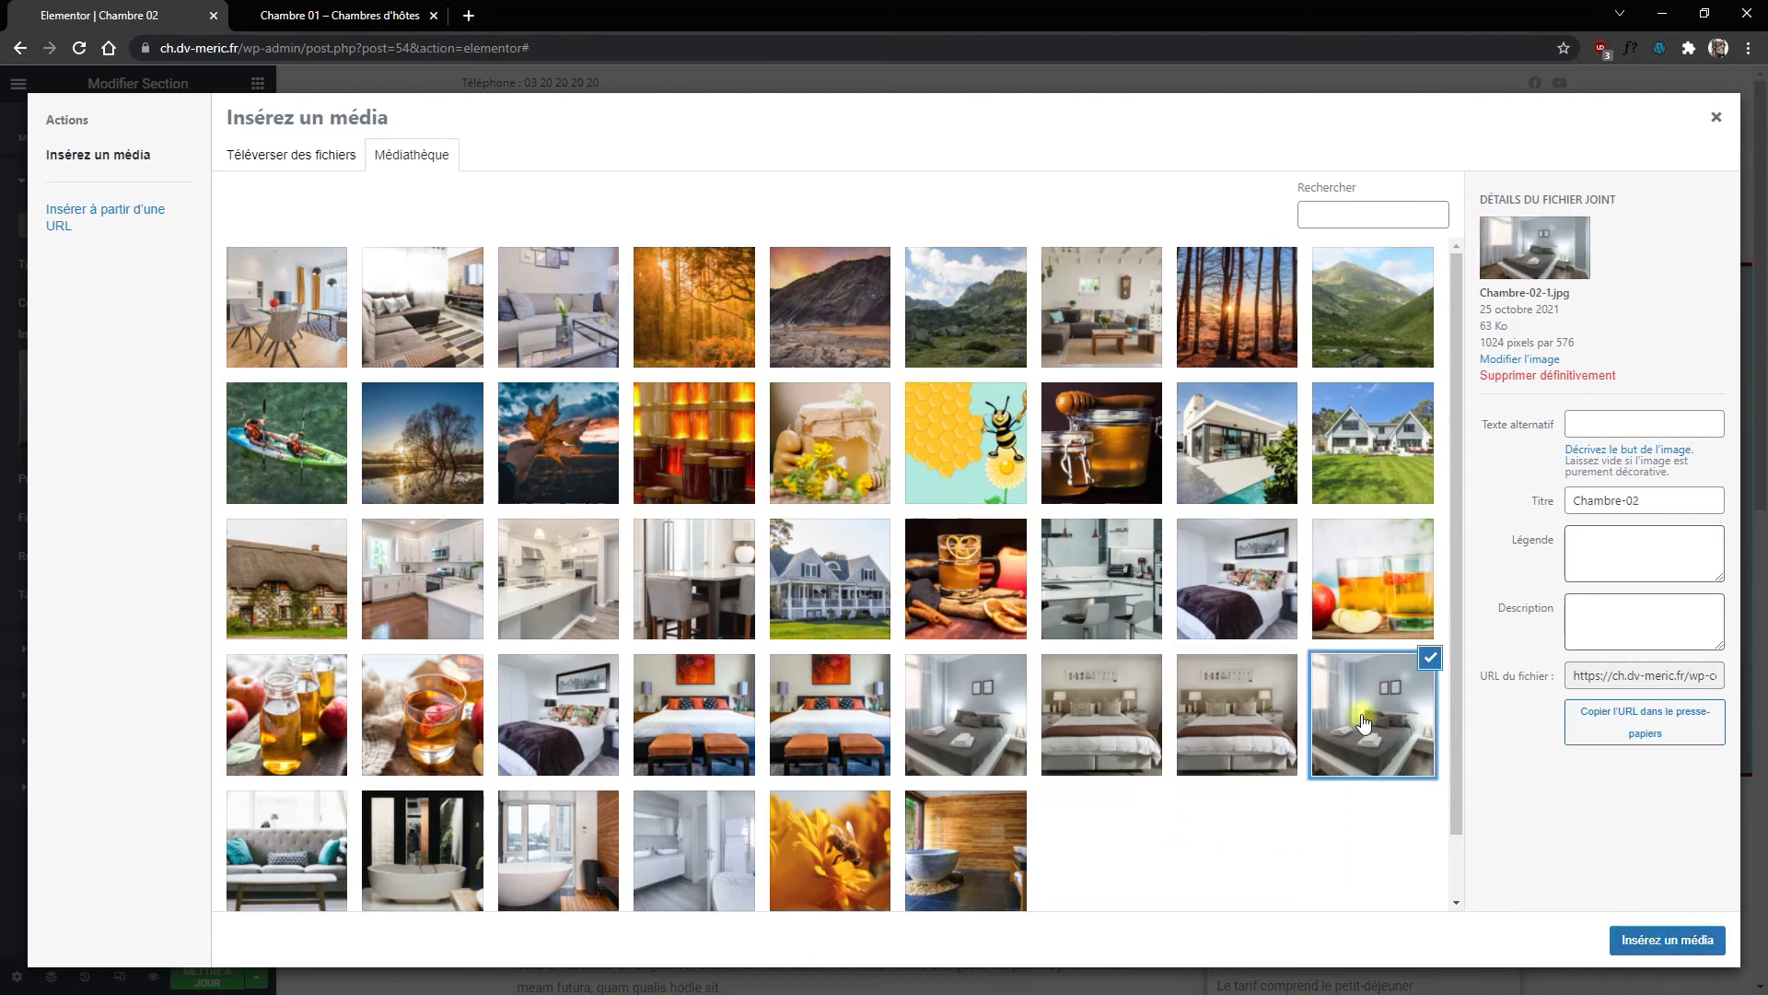
pyautogui.click(1231, 729)
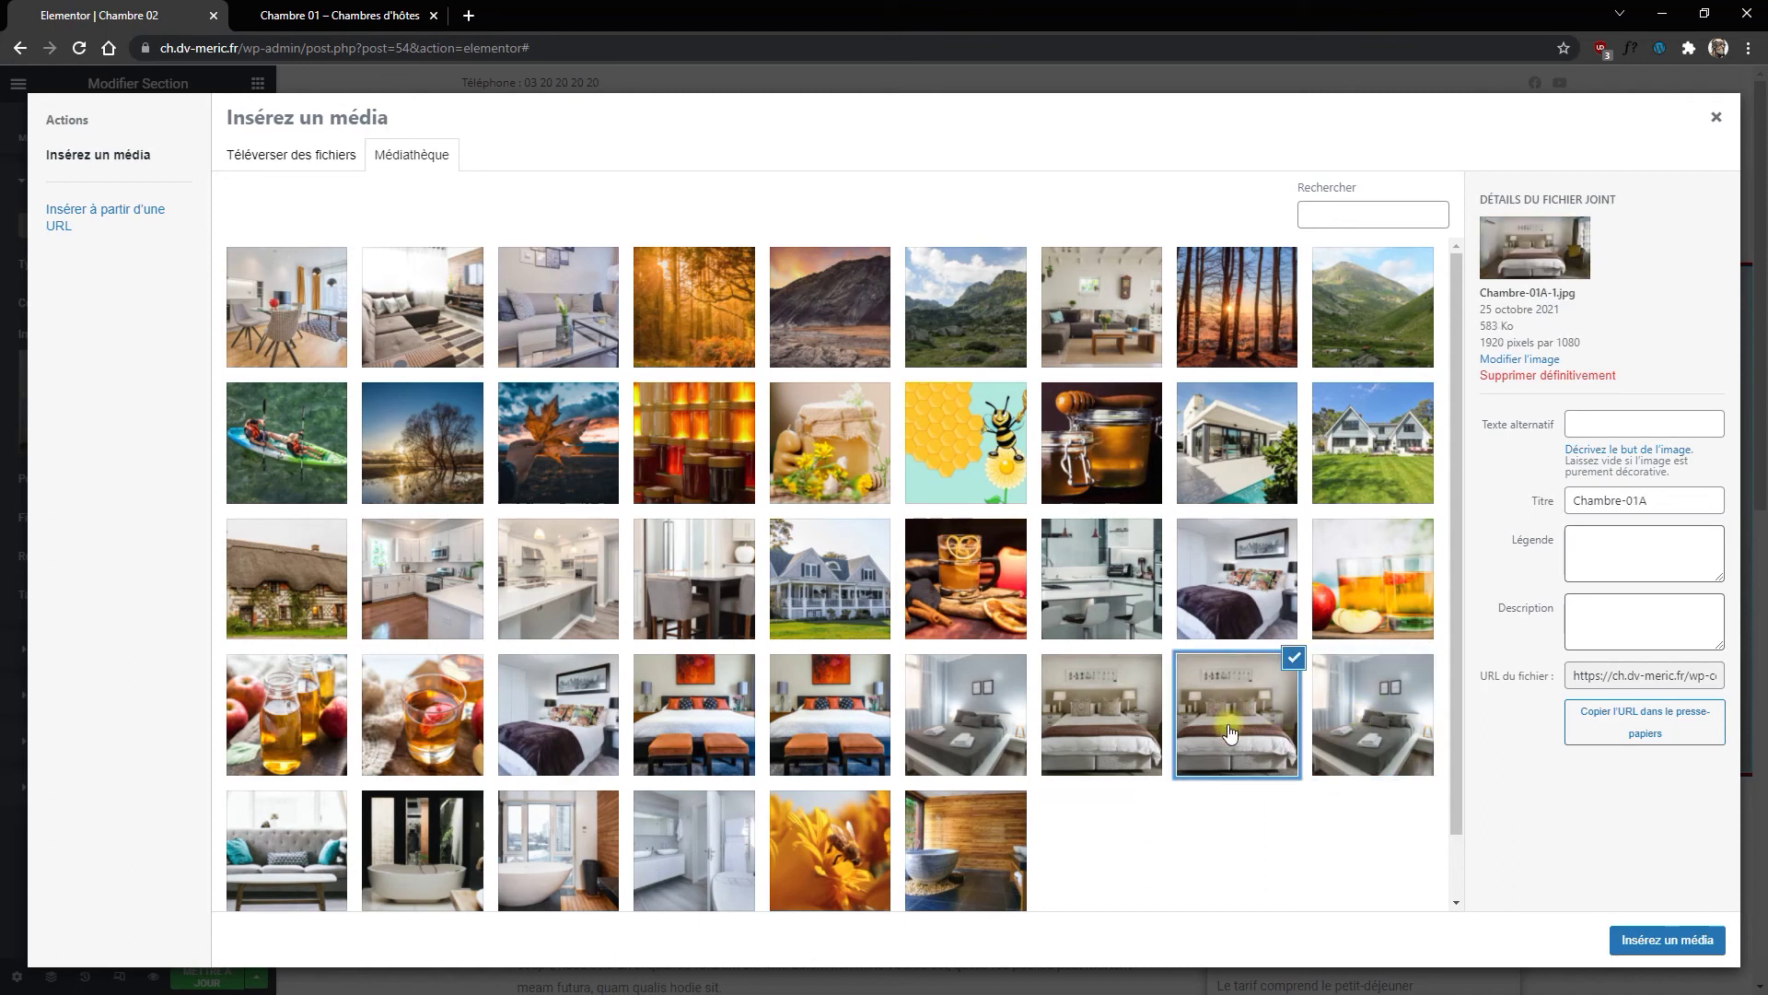
pyautogui.click(1401, 755)
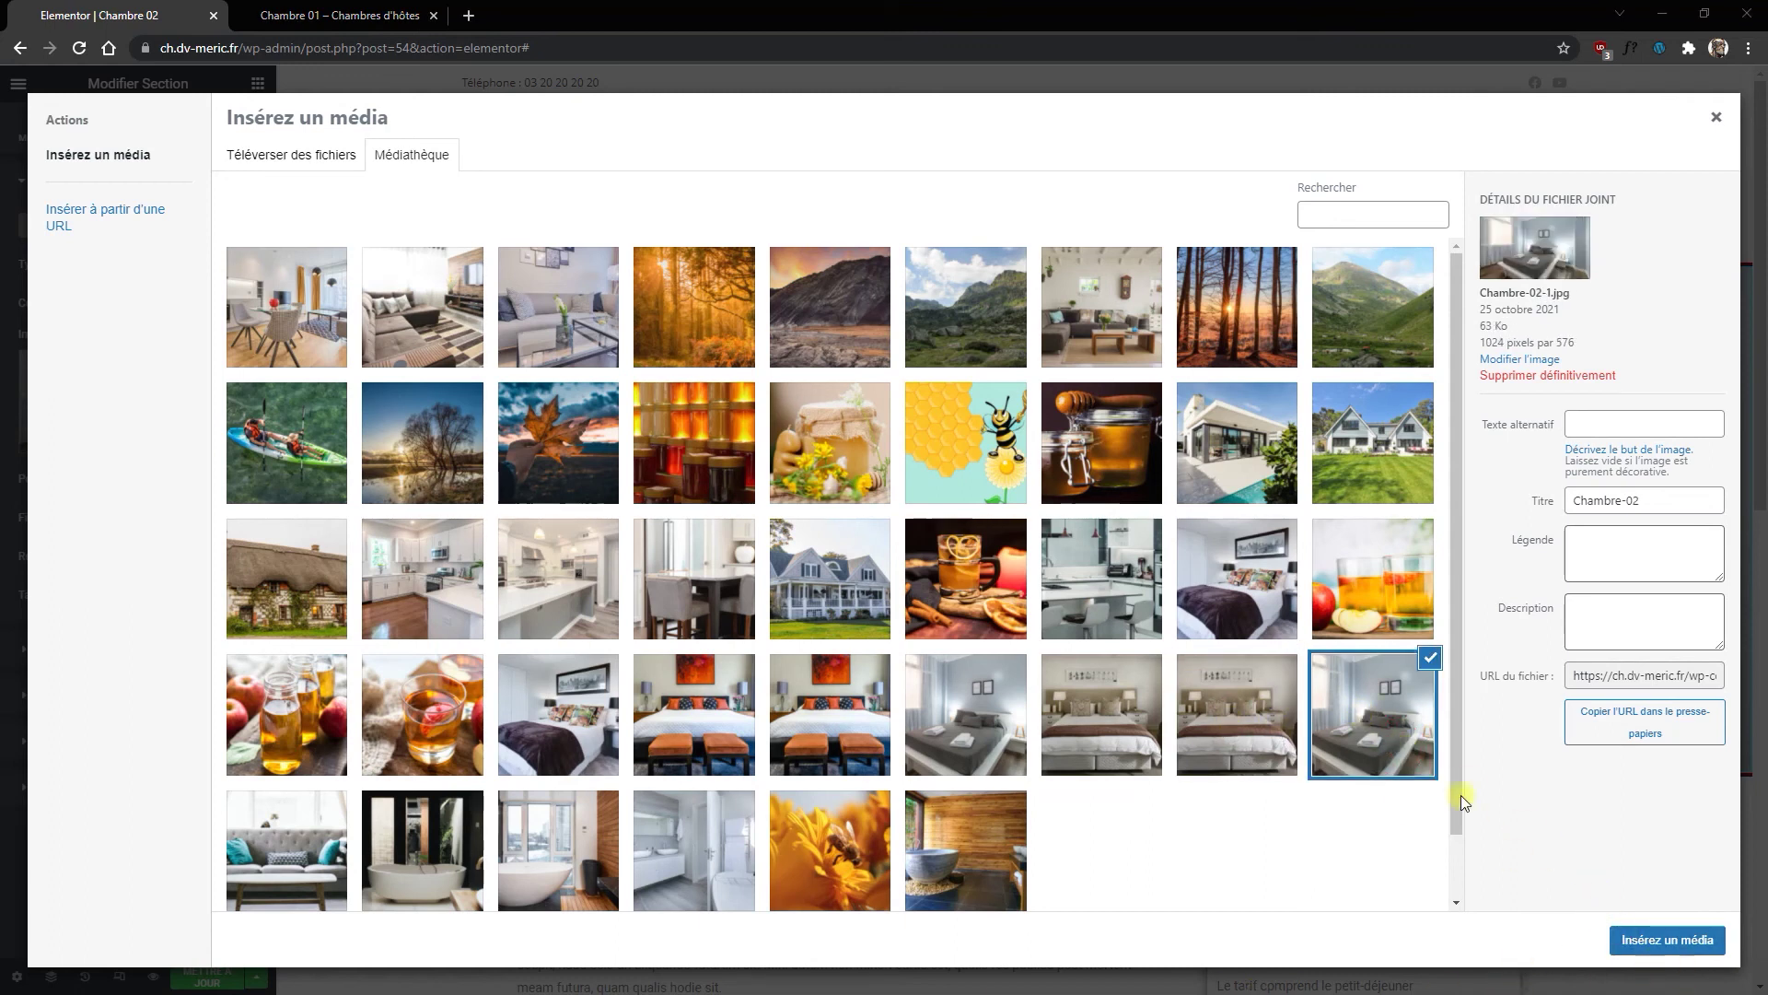
pyautogui.click(1249, 717)
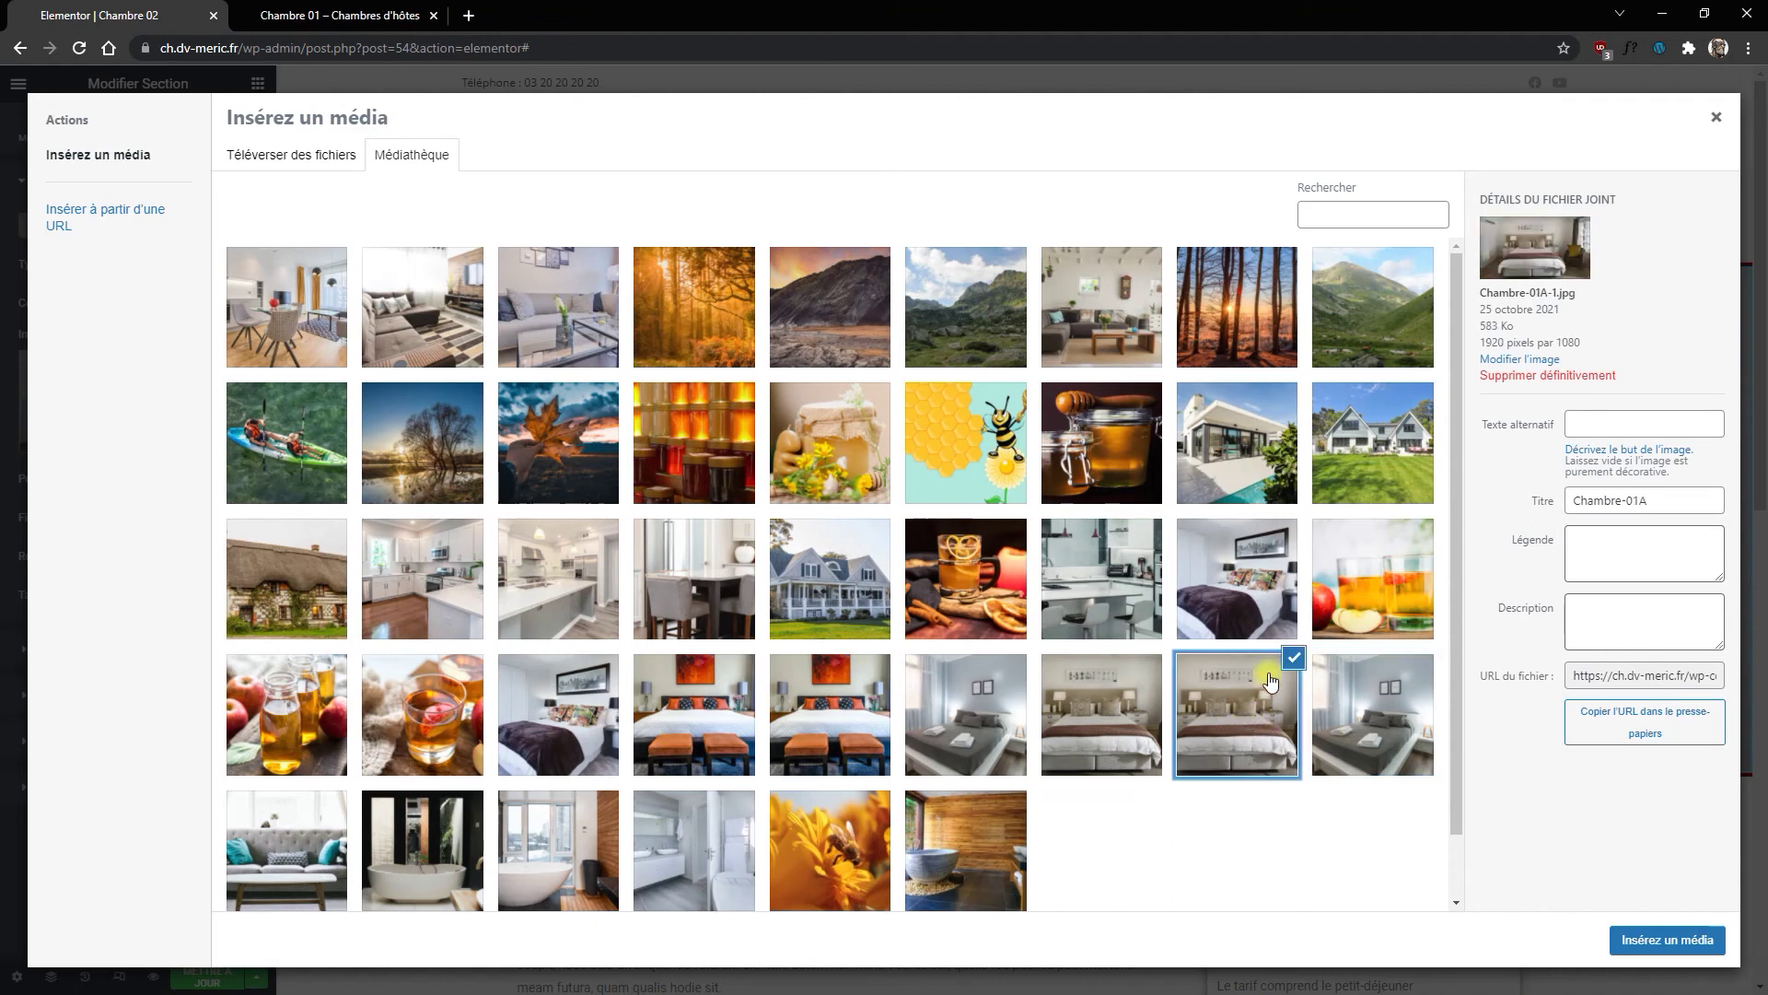
pyautogui.click(1639, 941)
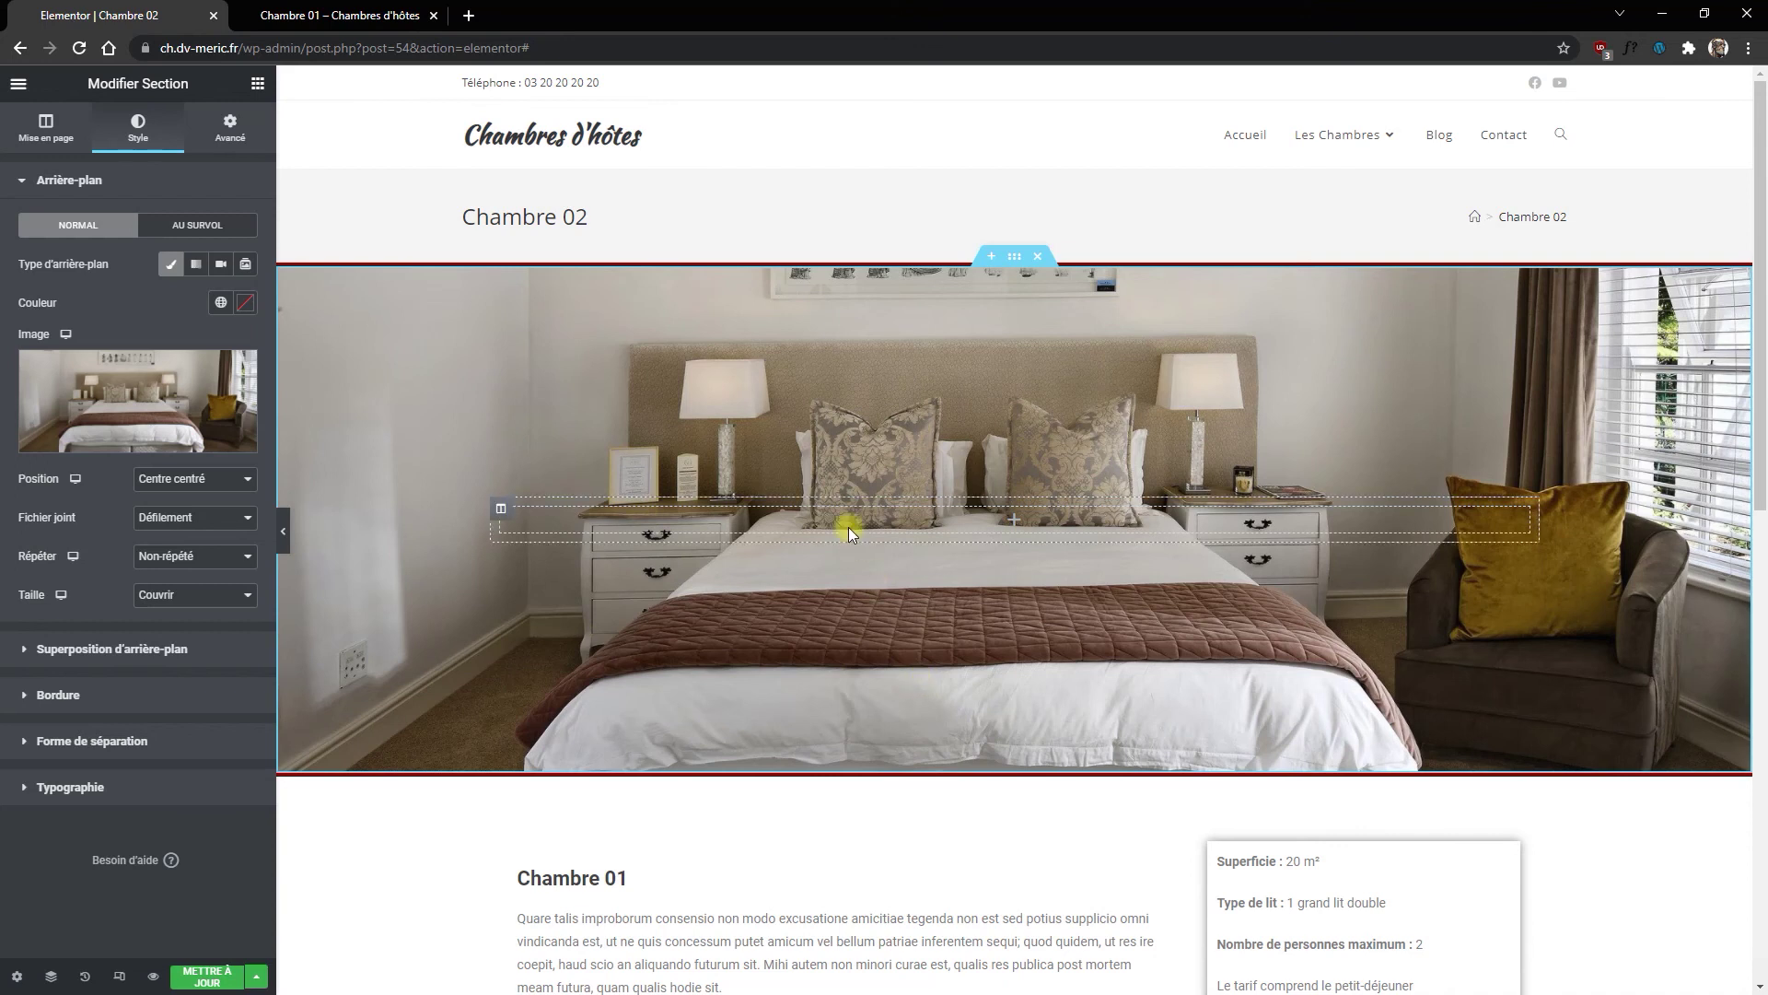
pyautogui.scroll(-2, 848, 526)
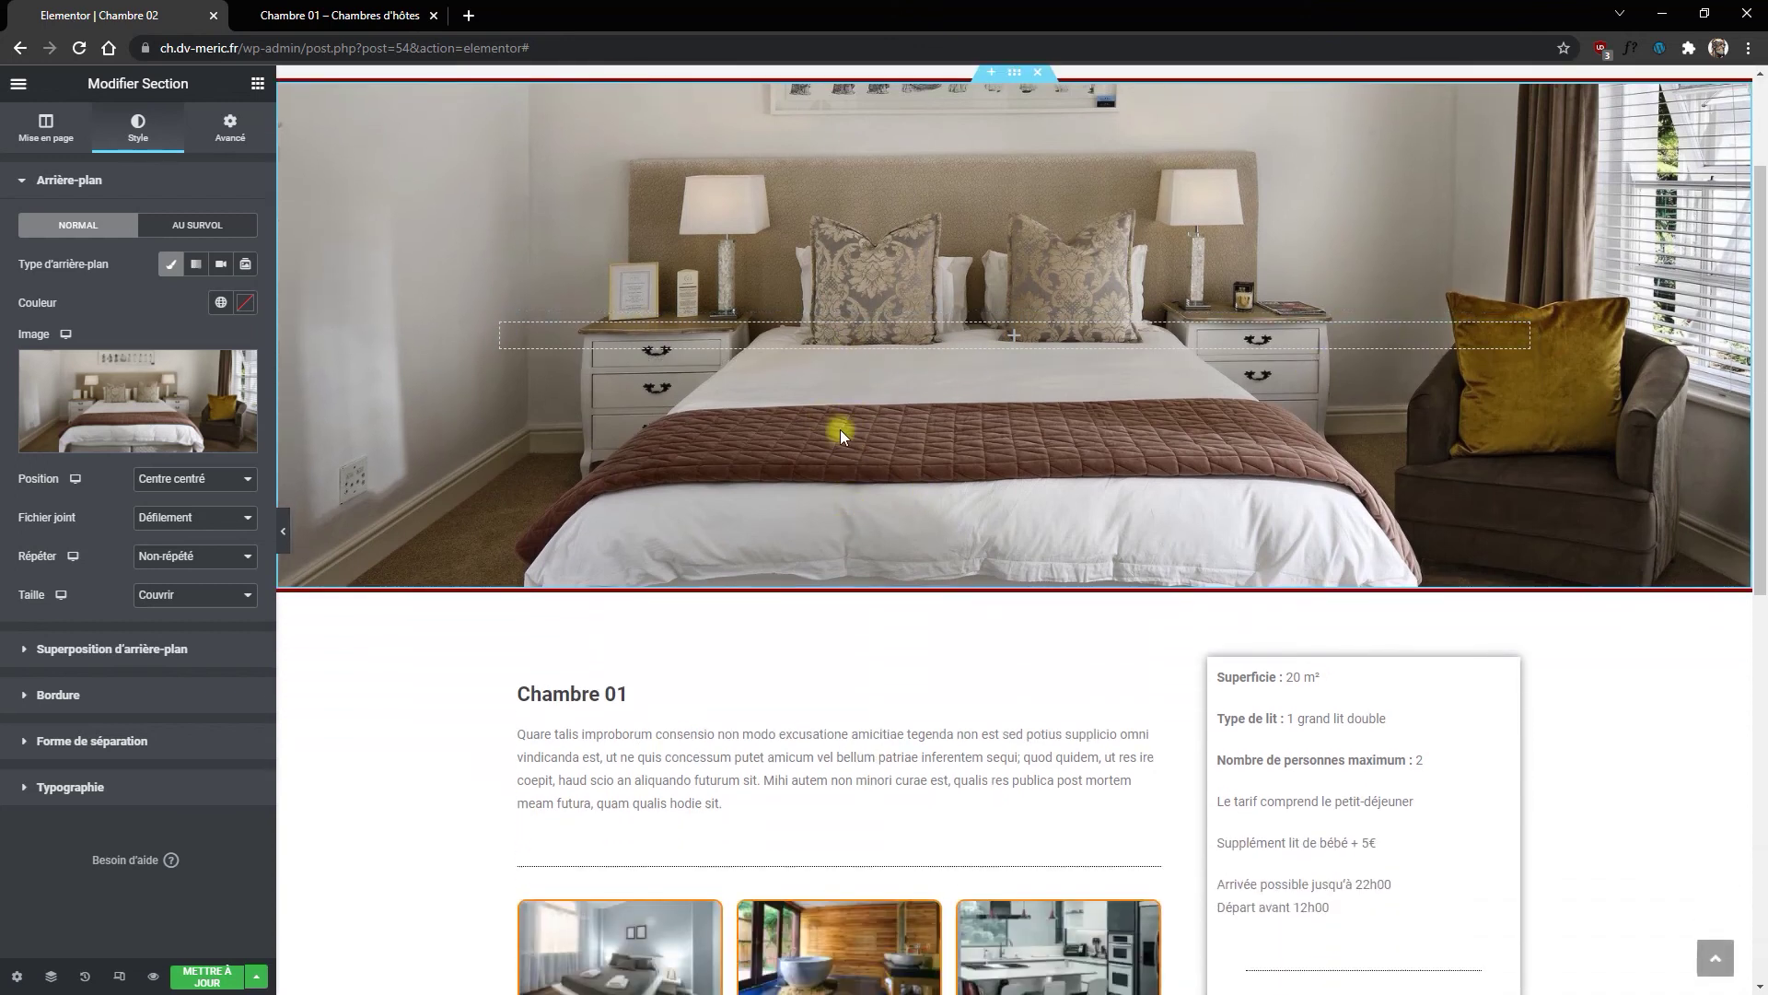
pyautogui.scroll(-1, 839, 429)
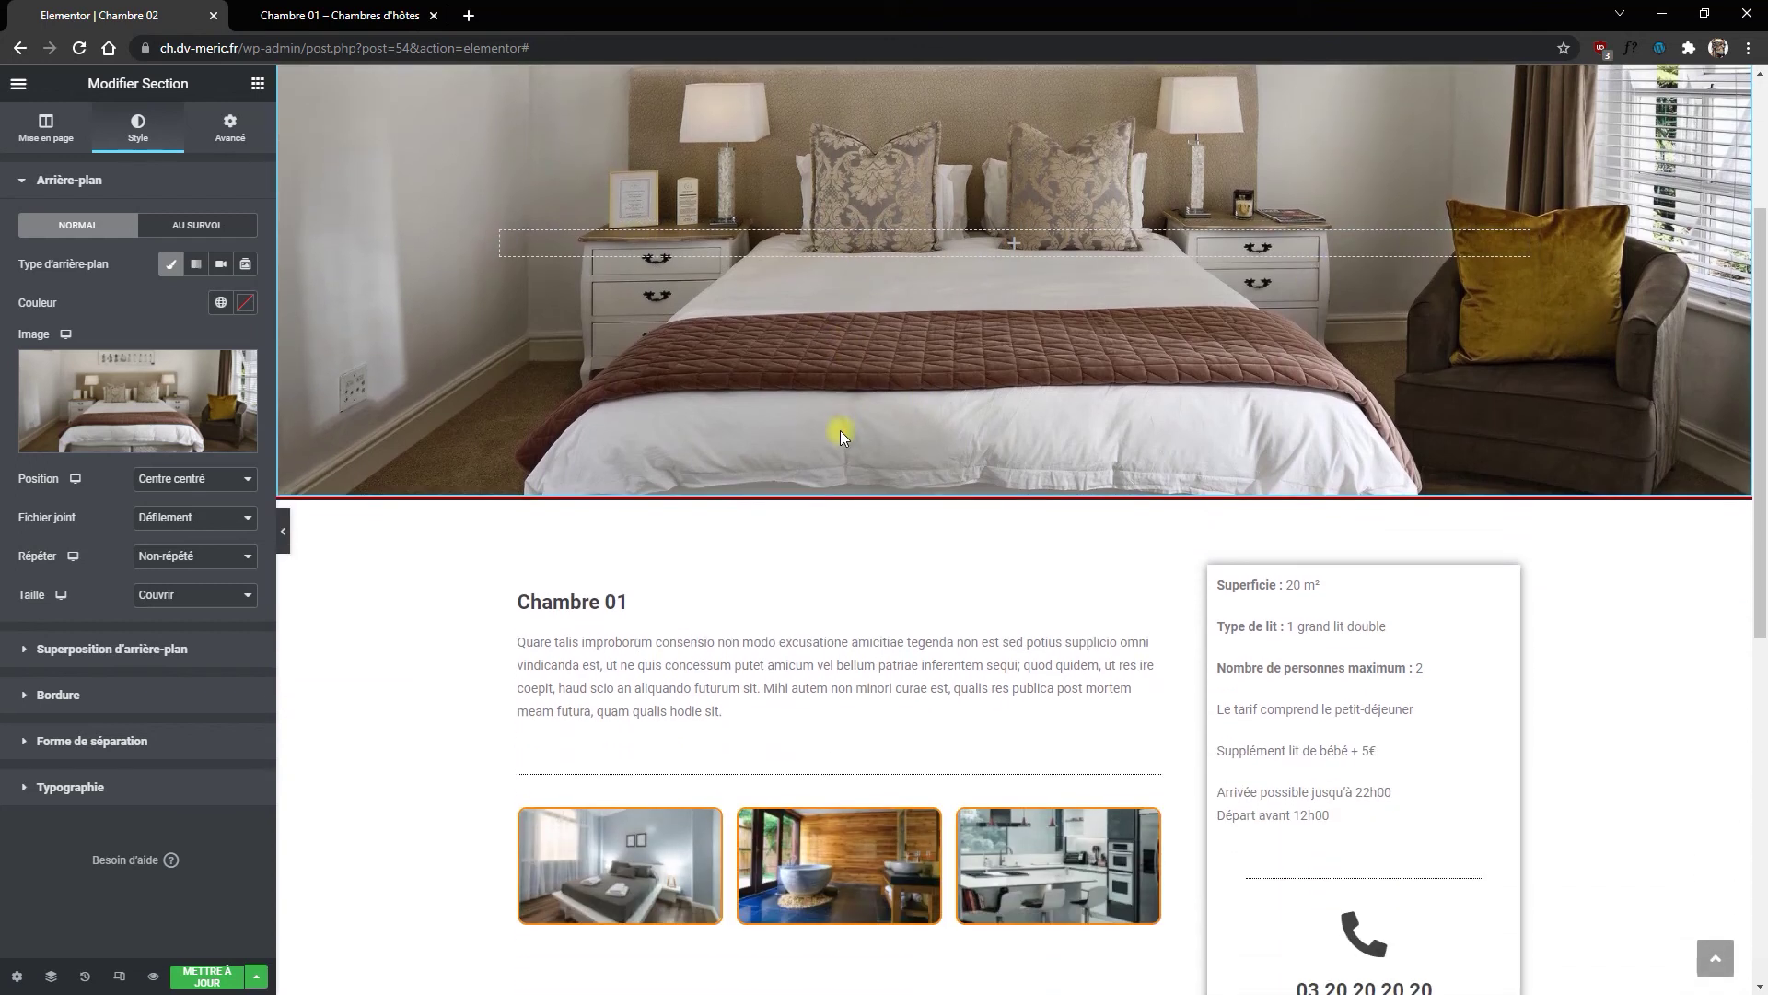
# Step: Retitle the description heading from 'Chambre 01' to 'Chambre 02'
pyautogui.click(619, 600)
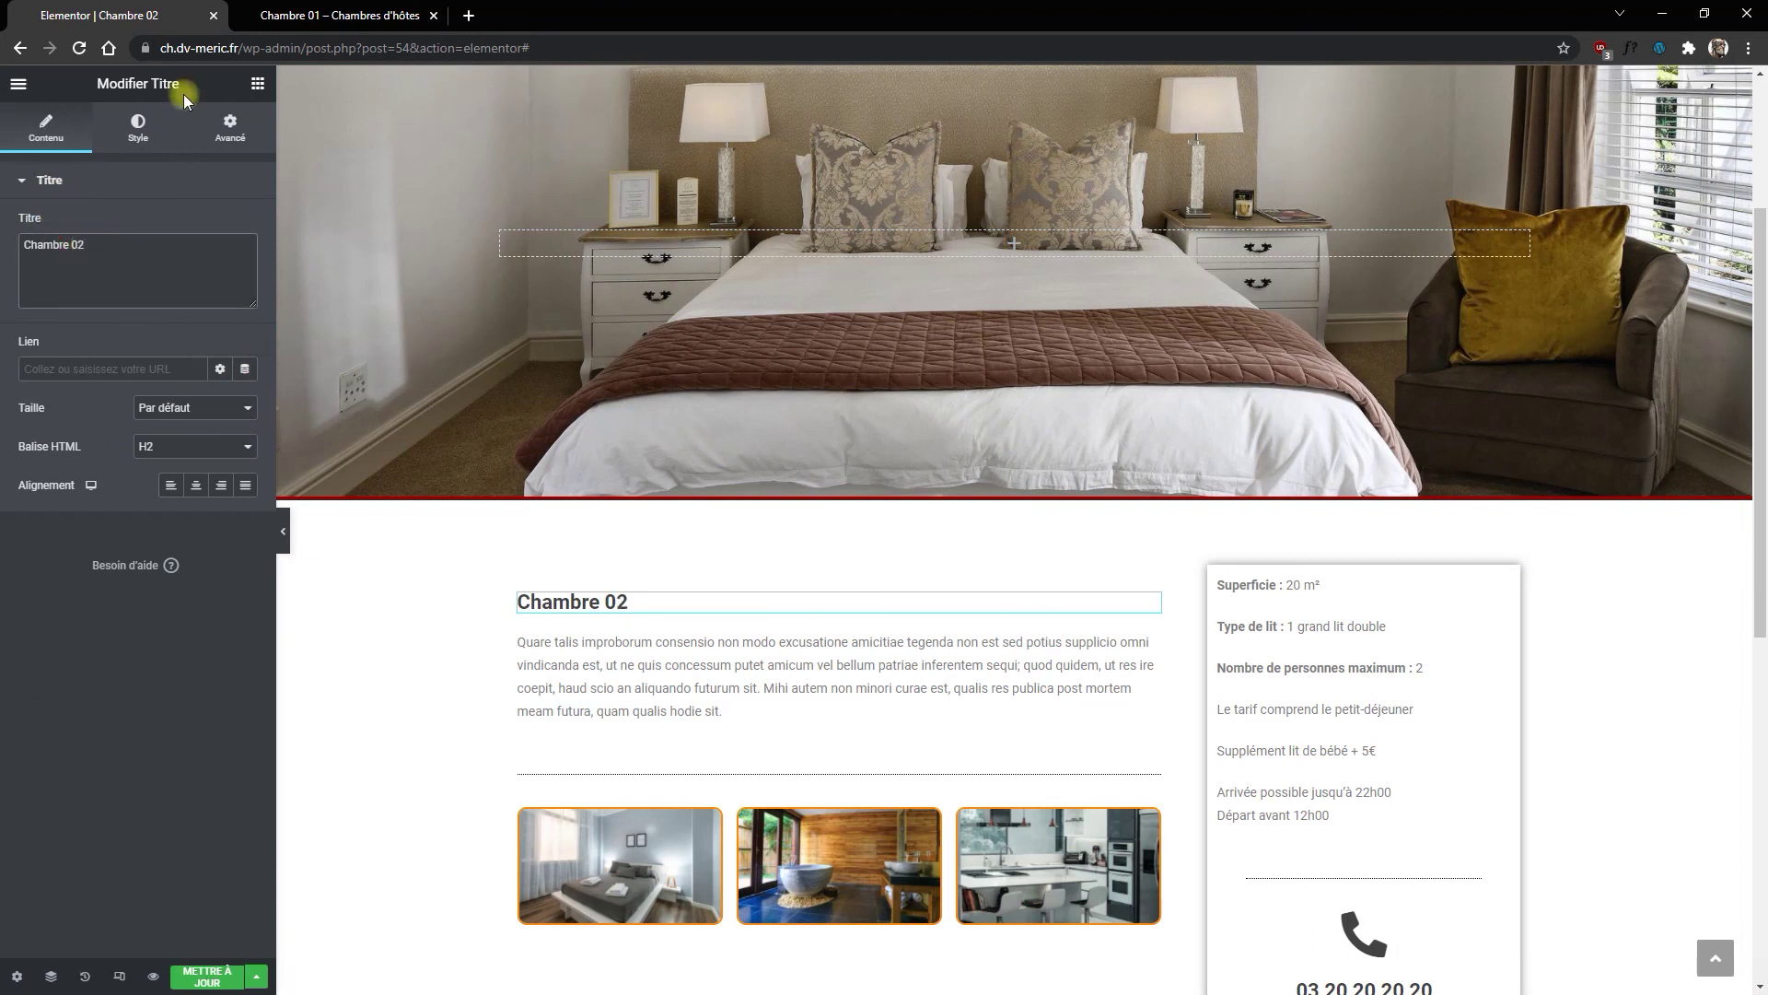
pyautogui.scroll(-2, 383, 421)
pyautogui.click(649, 689)
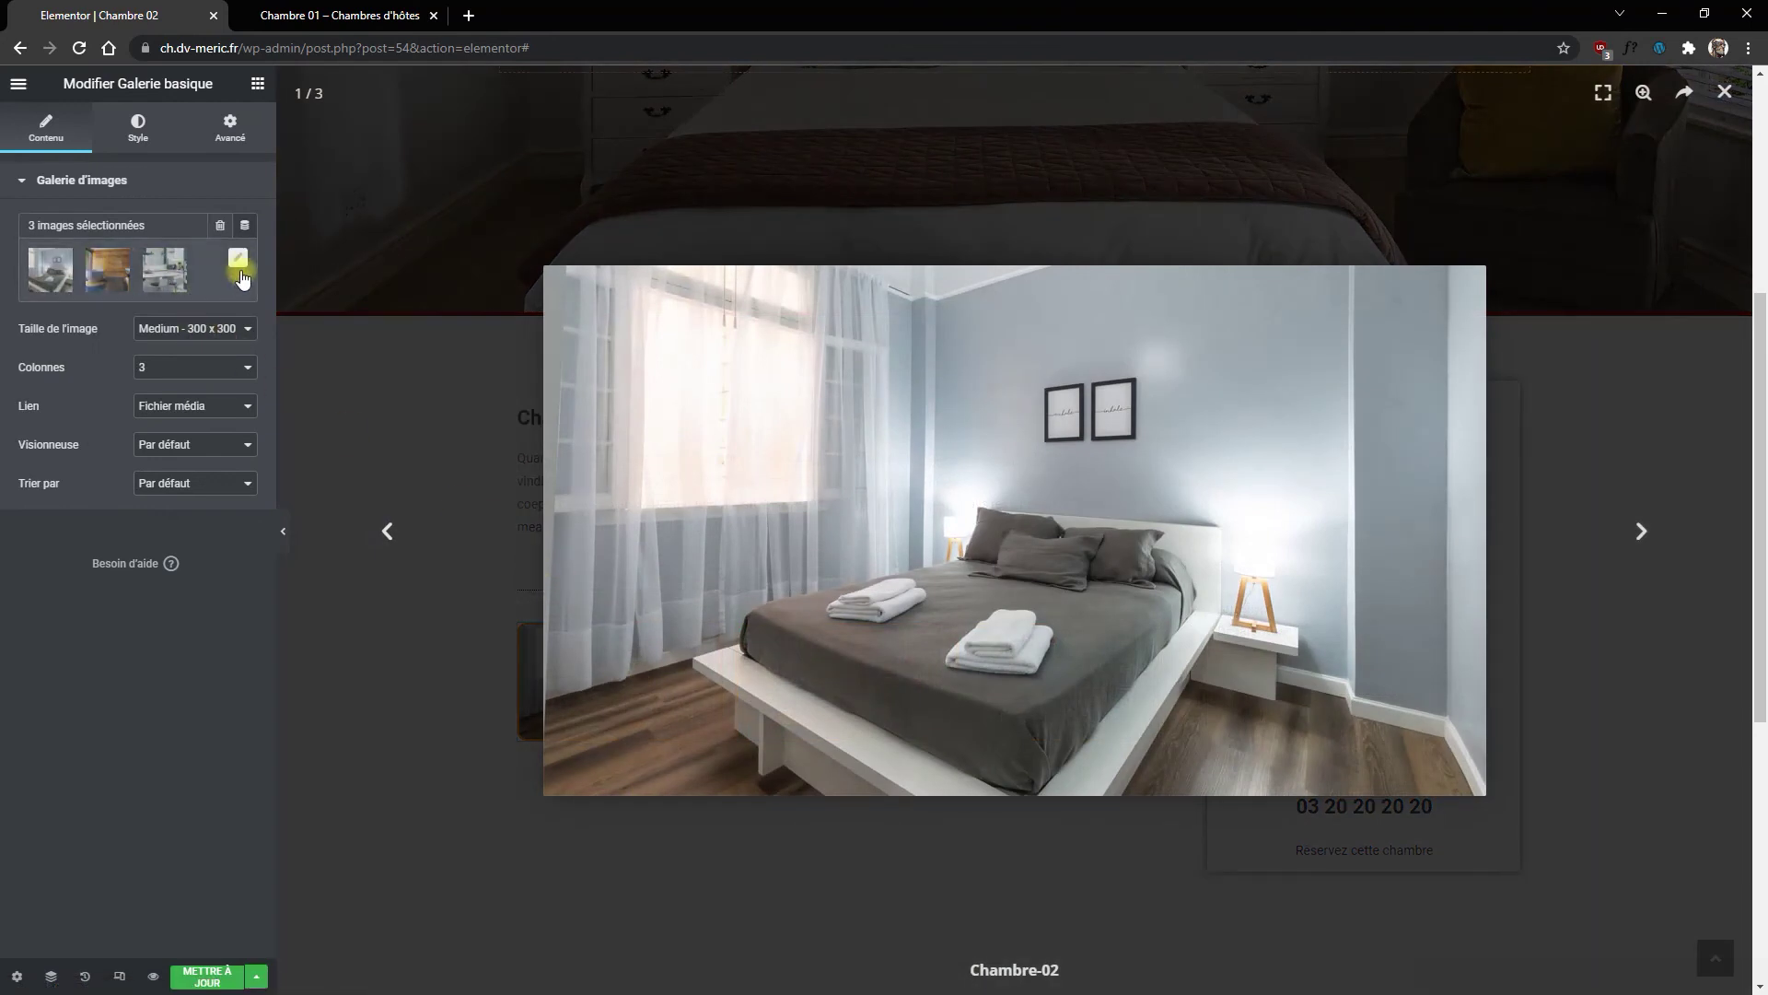
# Step: Remove the three old images from the Basic Gallery
pyautogui.click(237, 258)
pyautogui.click(318, 299)
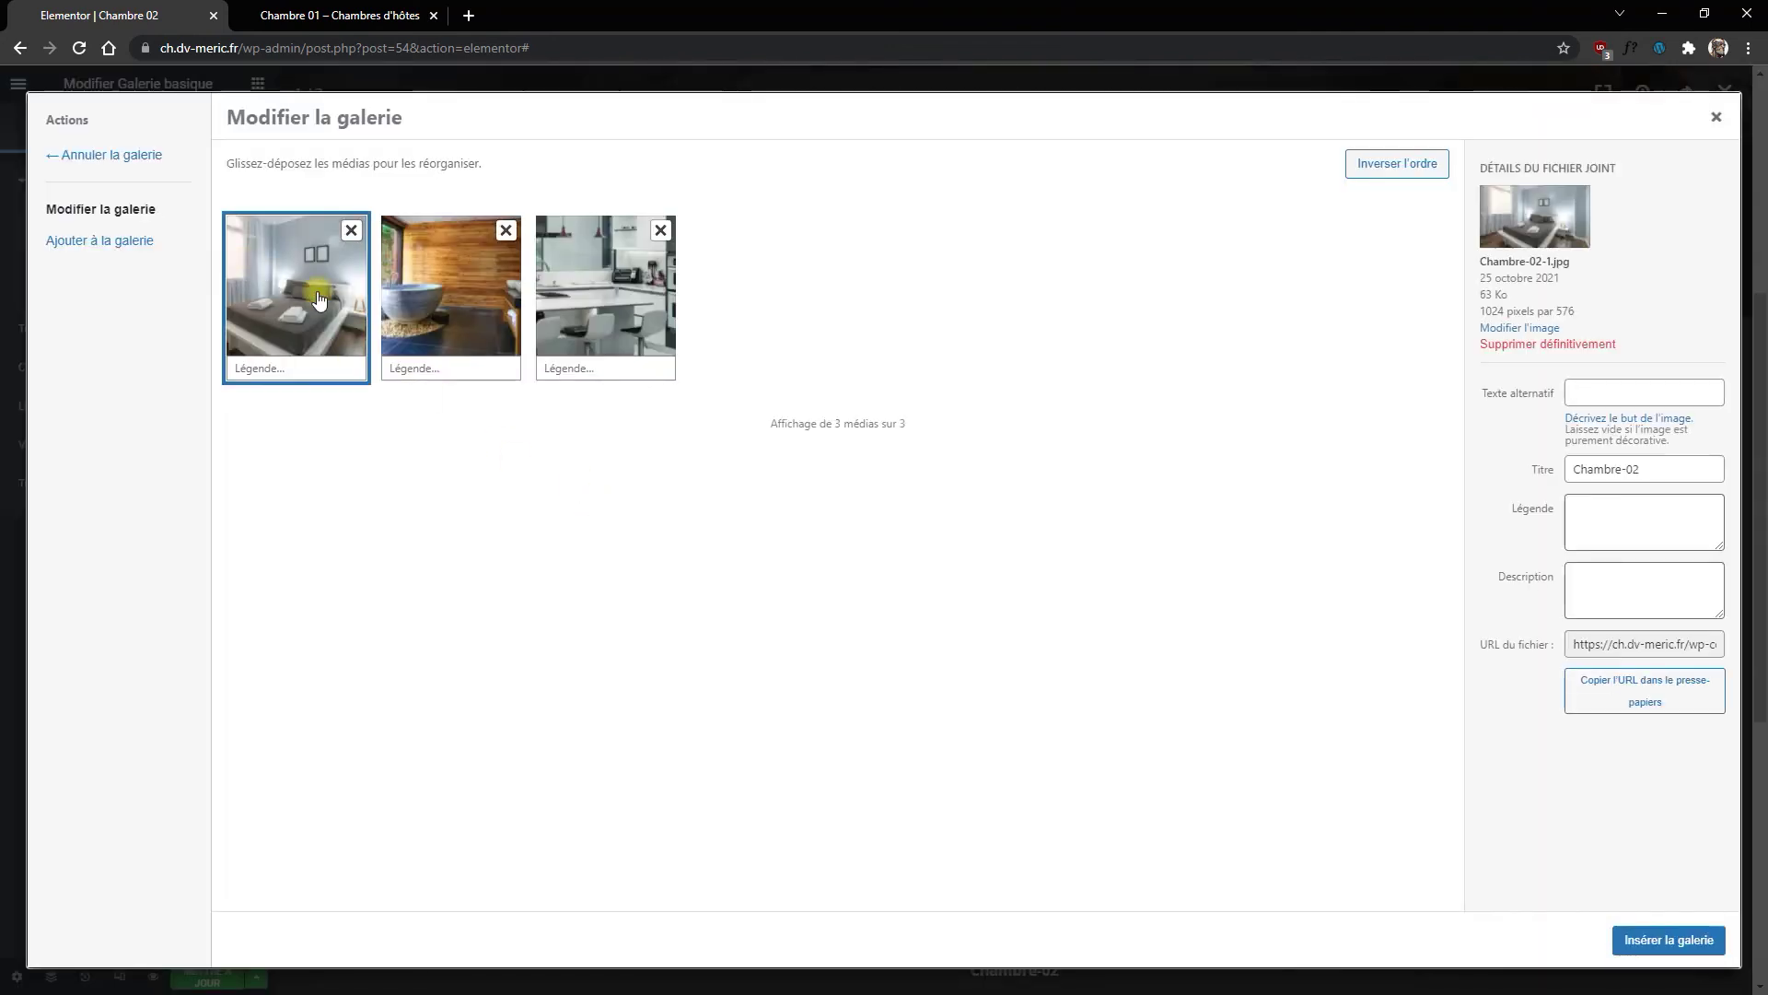
pyautogui.click(351, 230)
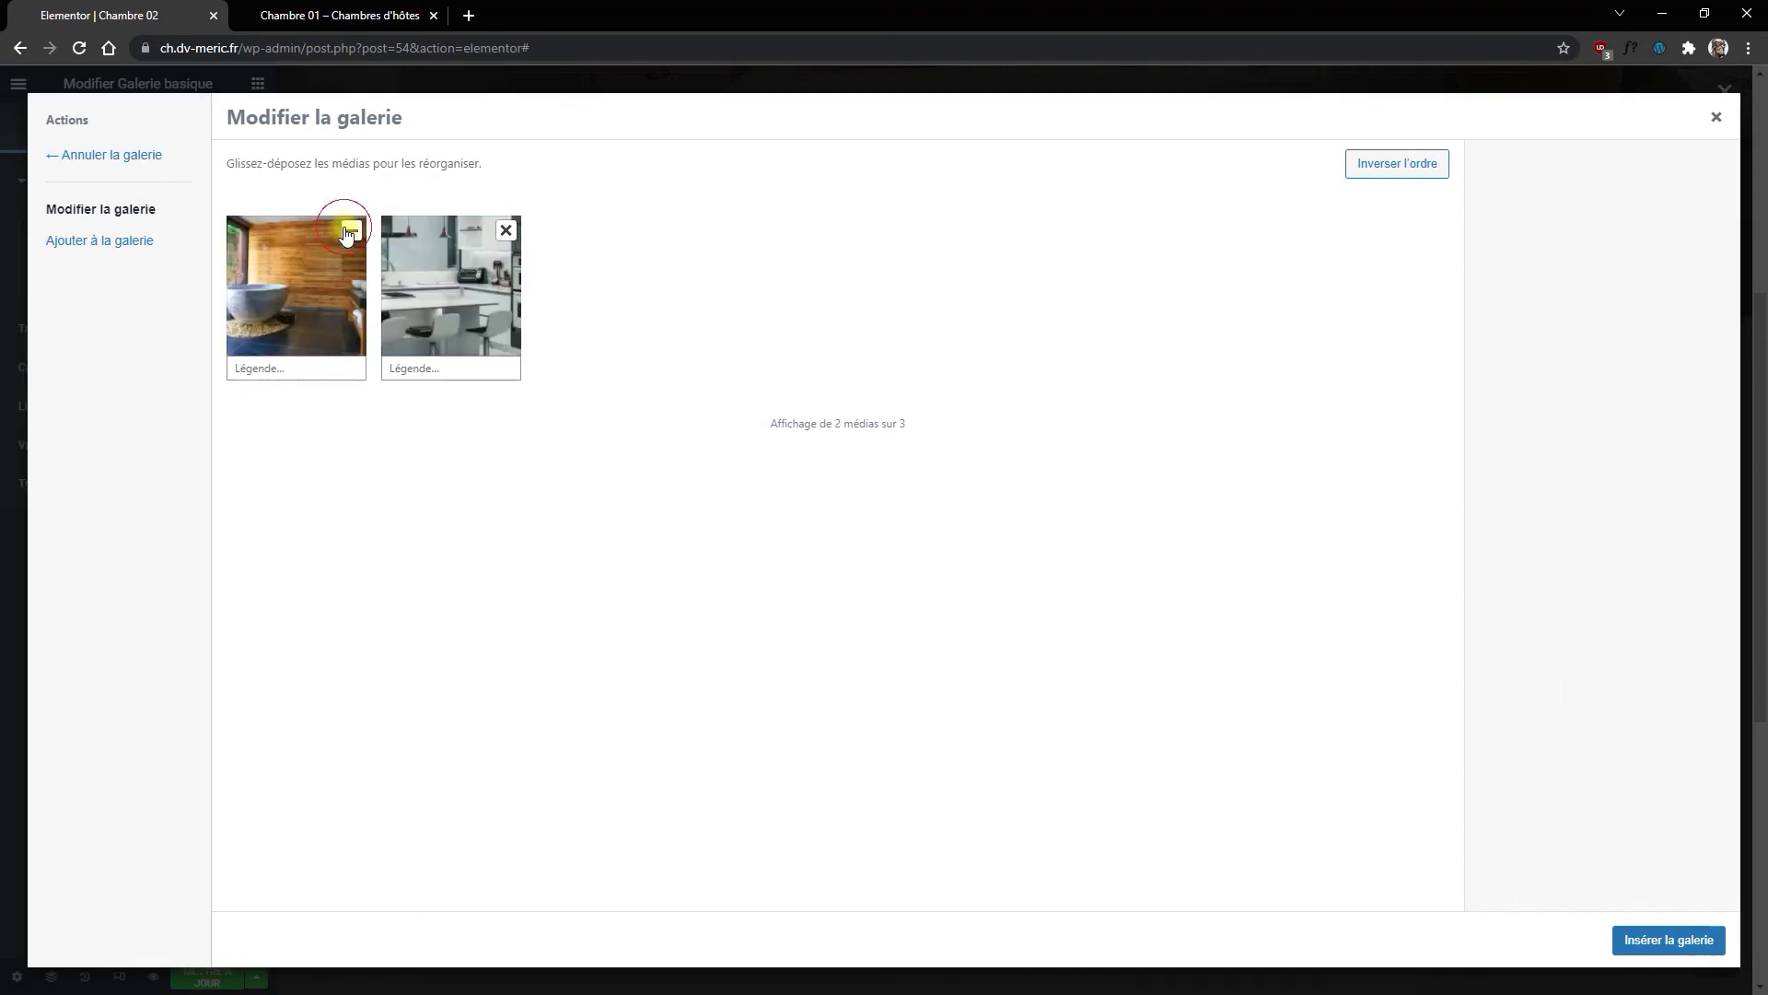
pyautogui.click(351, 230)
pyautogui.click(352, 231)
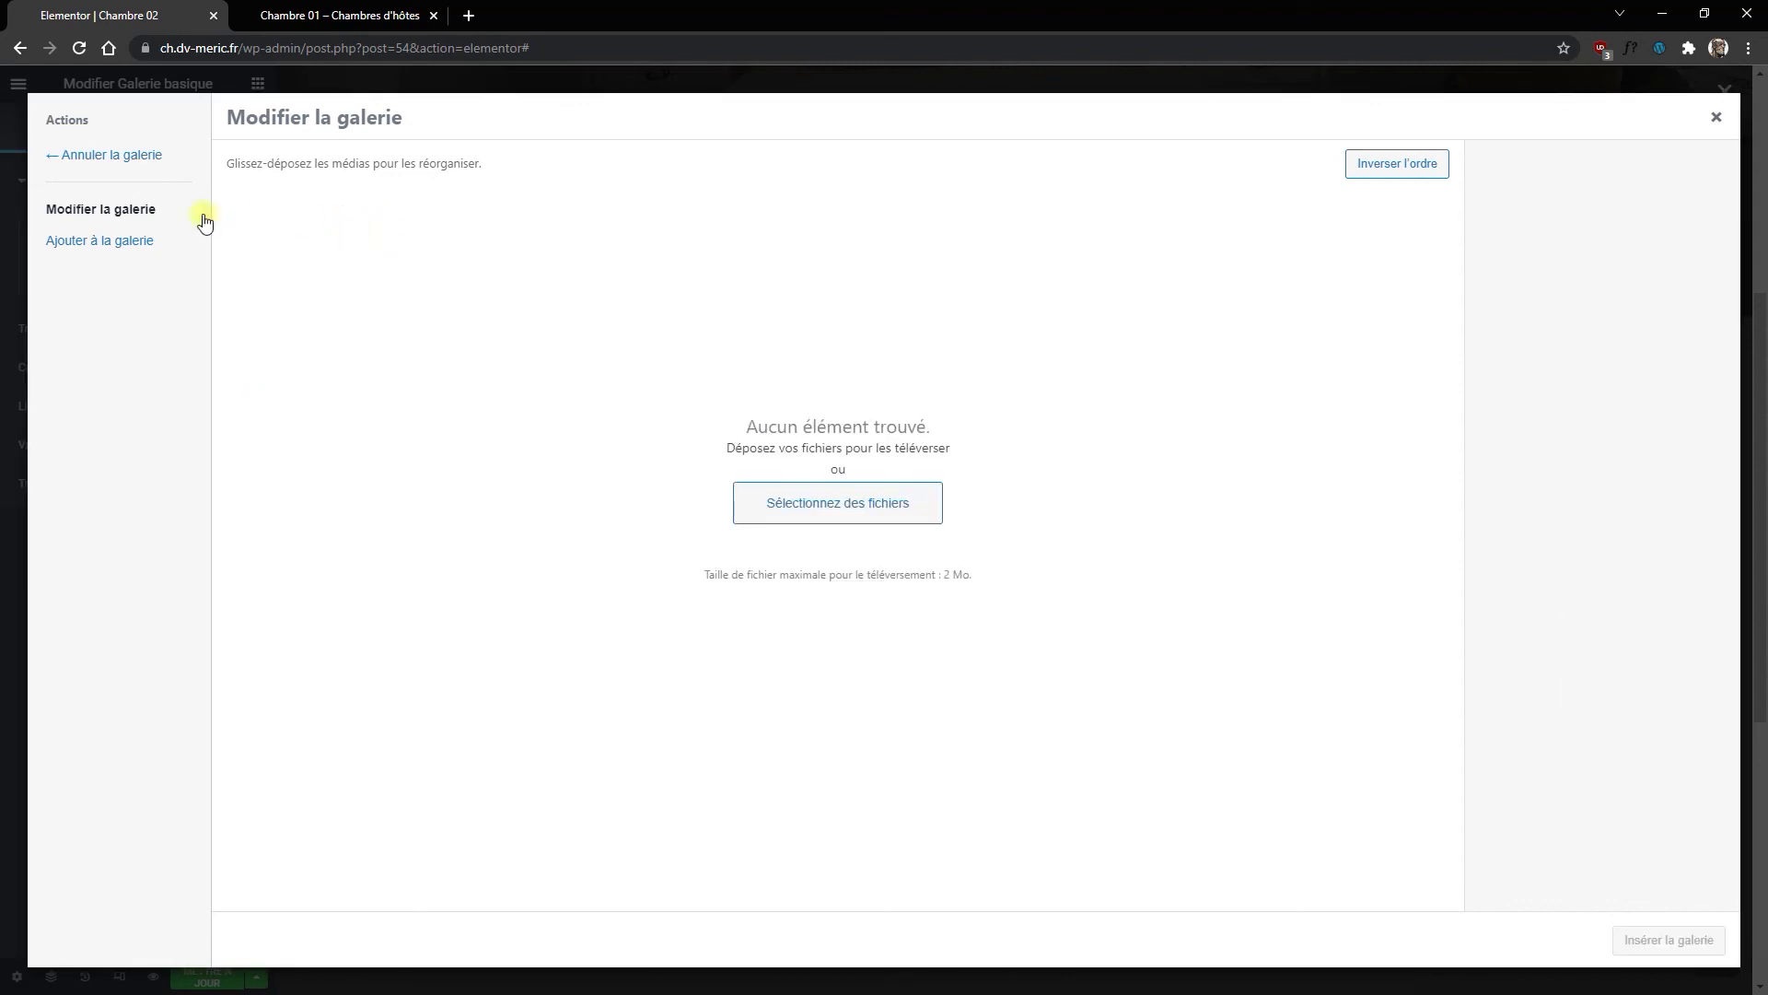
# Step: Add the Chambre-02 bedroom, Bain-02 bathroom and Cuisine-02 kitchen photos and insert the gallery
pyautogui.click(129, 241)
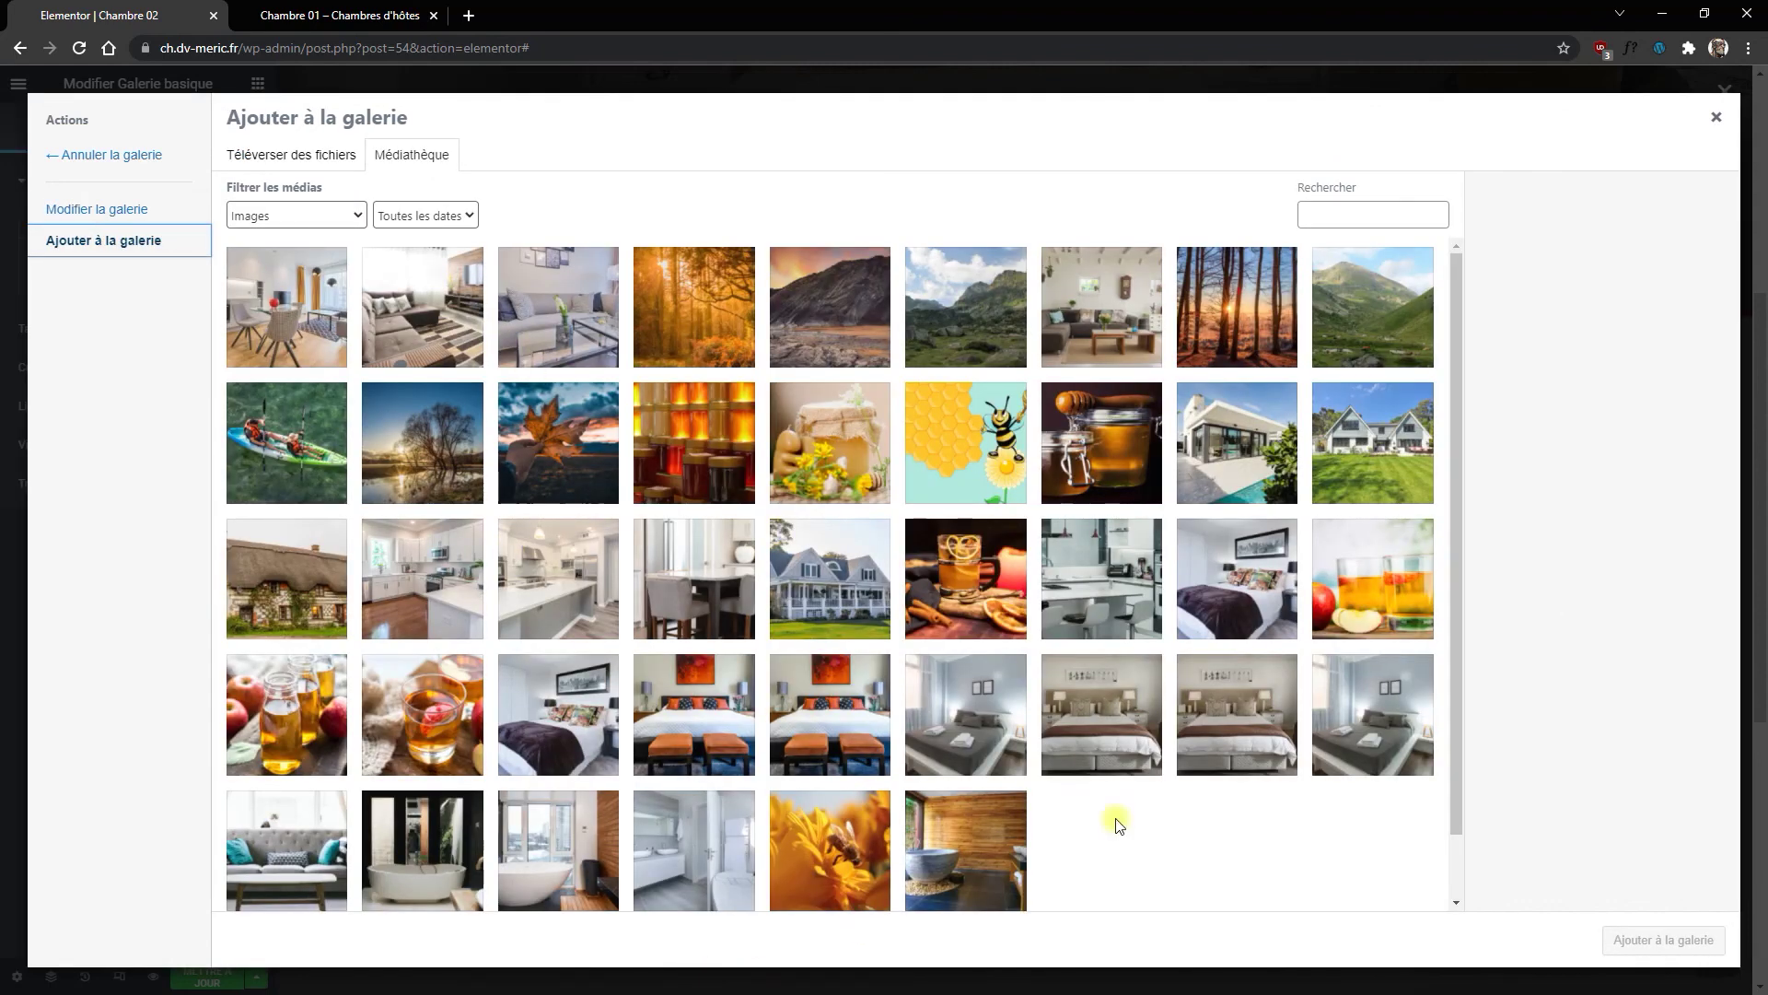
pyautogui.click(1098, 718)
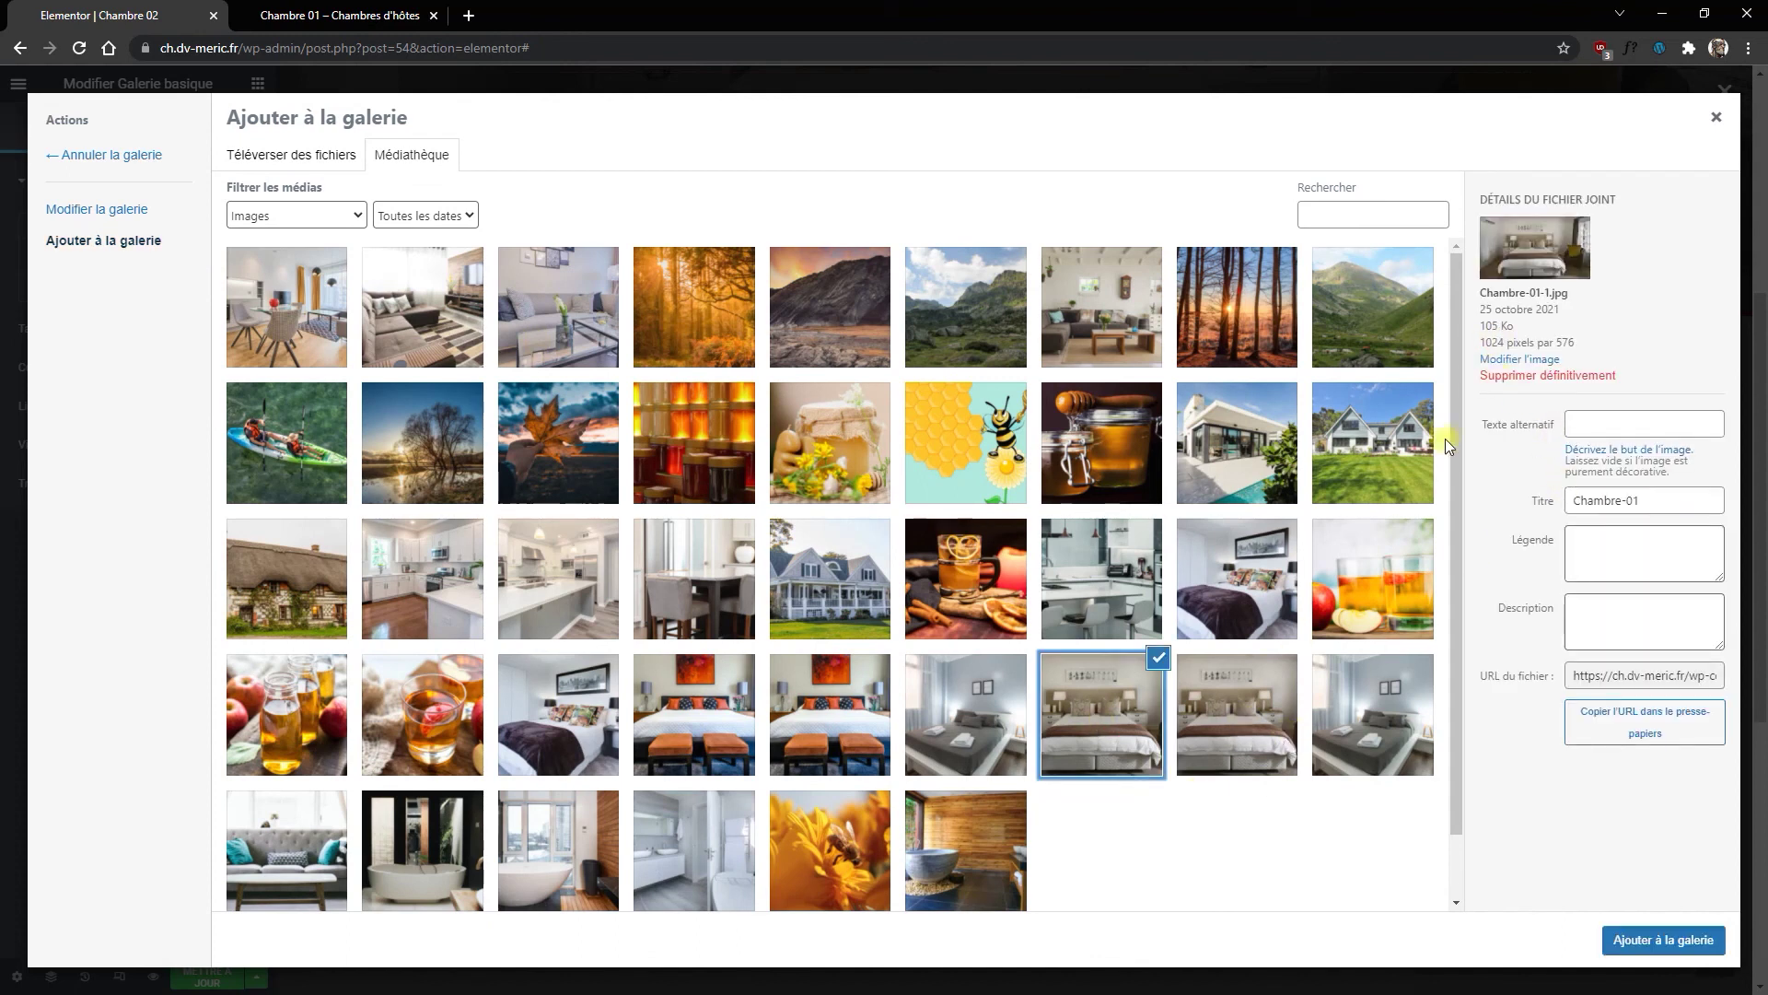
pyautogui.click(721, 863)
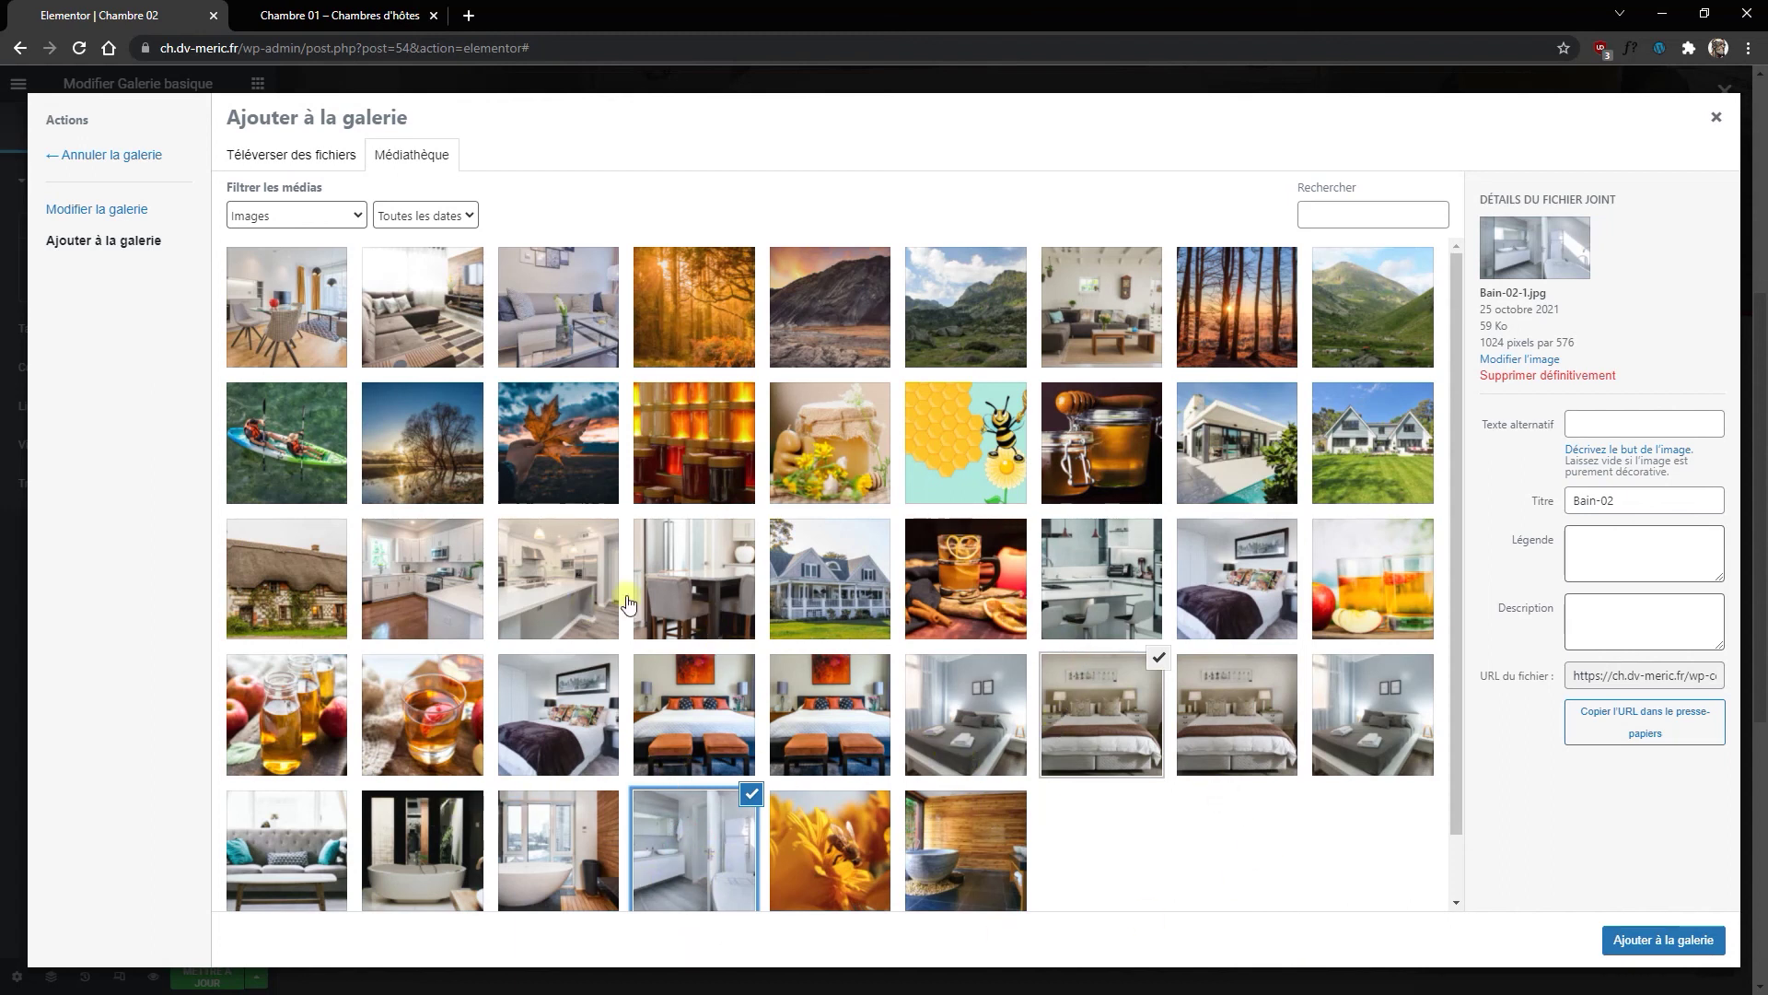
pyautogui.click(697, 590)
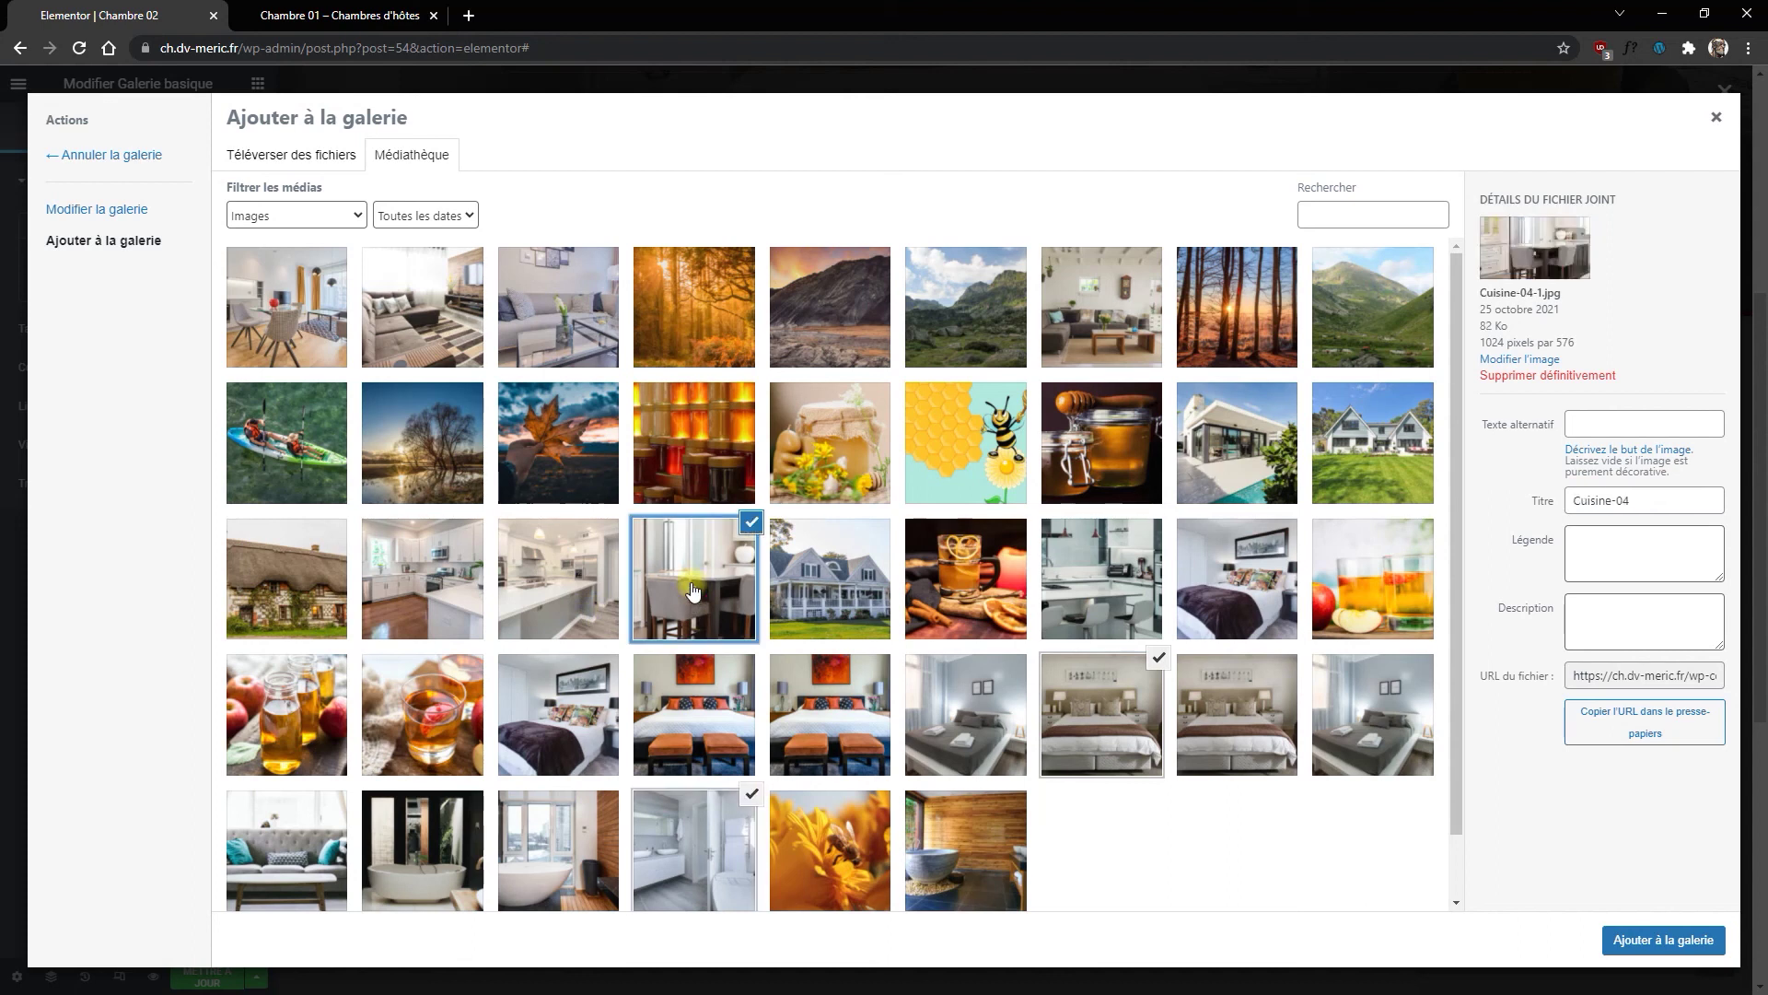
pyautogui.click(423, 586)
pyautogui.click(732, 564)
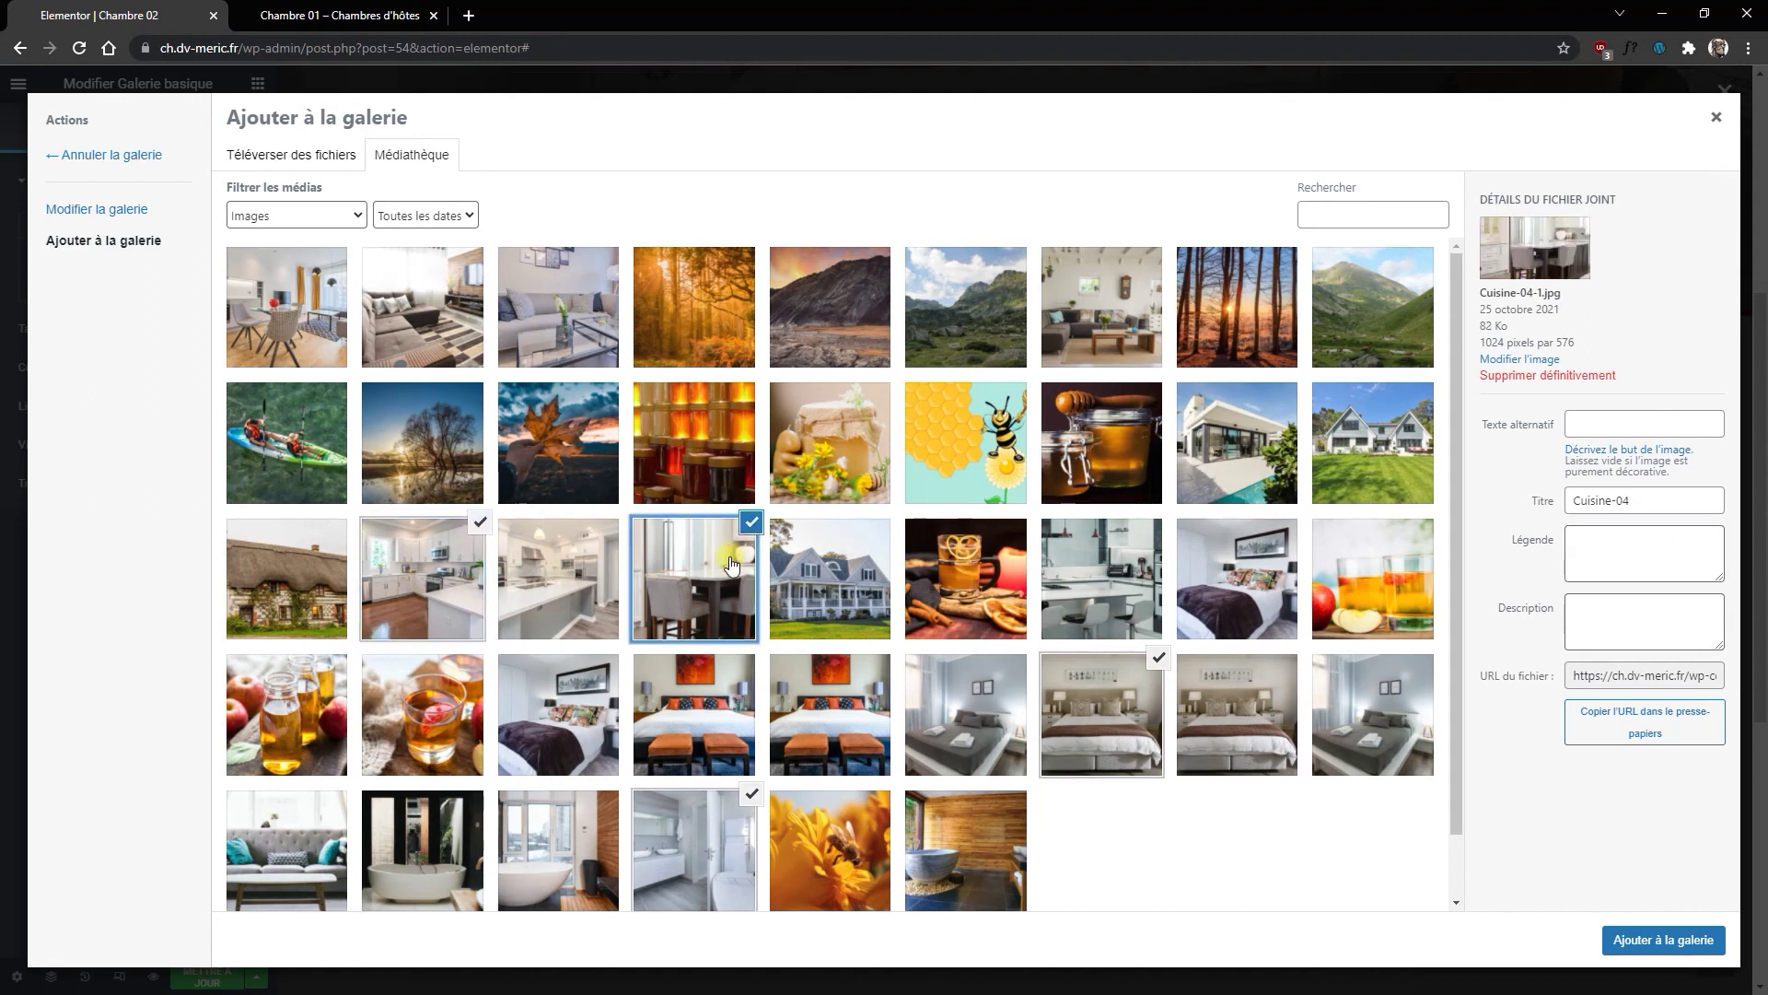
pyautogui.click(750, 522)
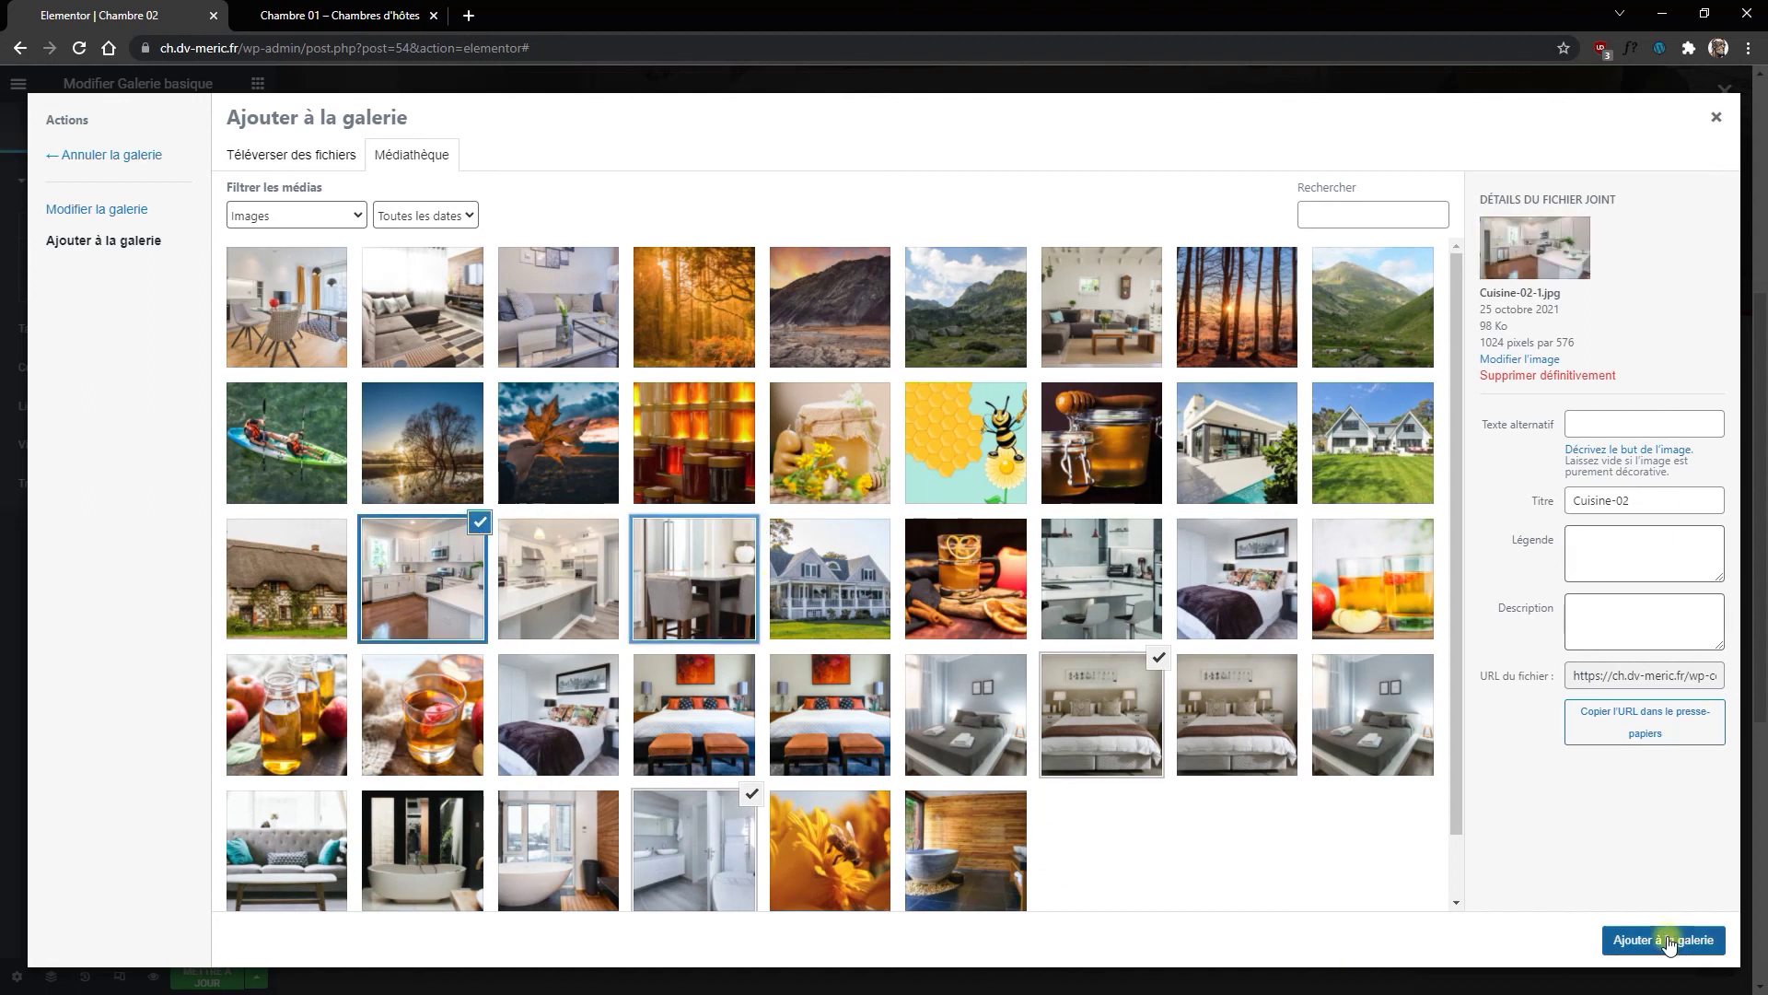
pyautogui.click(1663, 939)
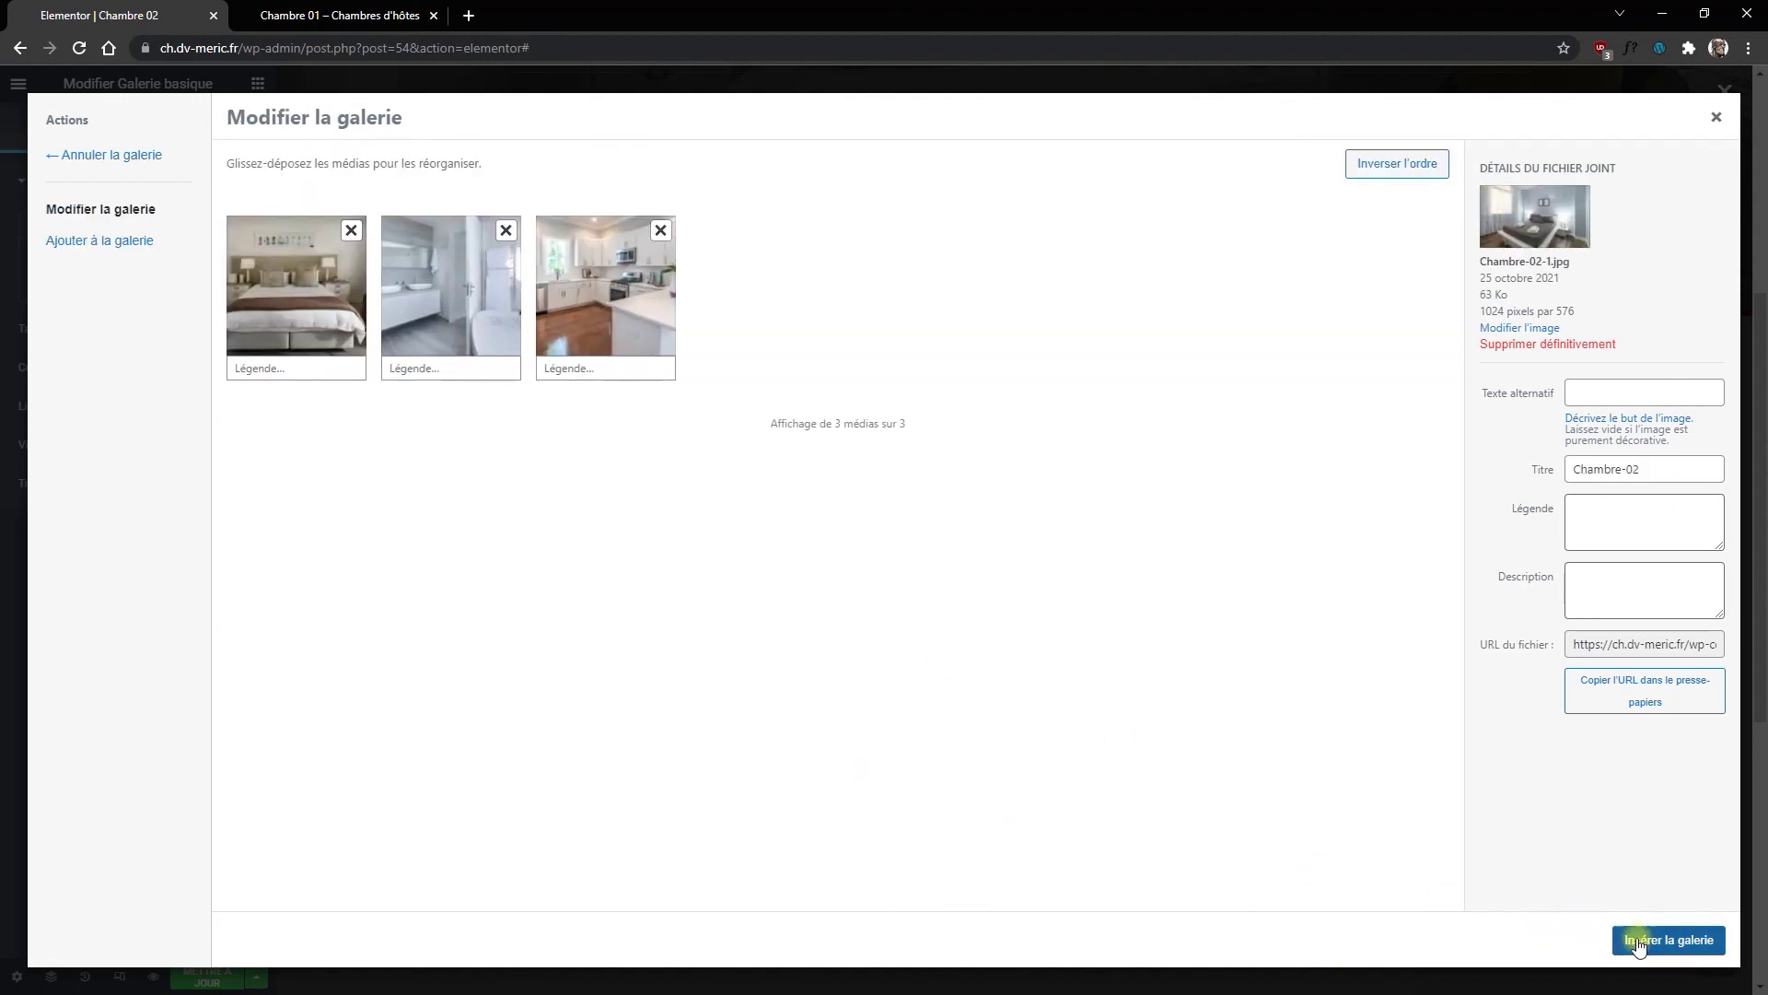
pyautogui.click(1649, 940)
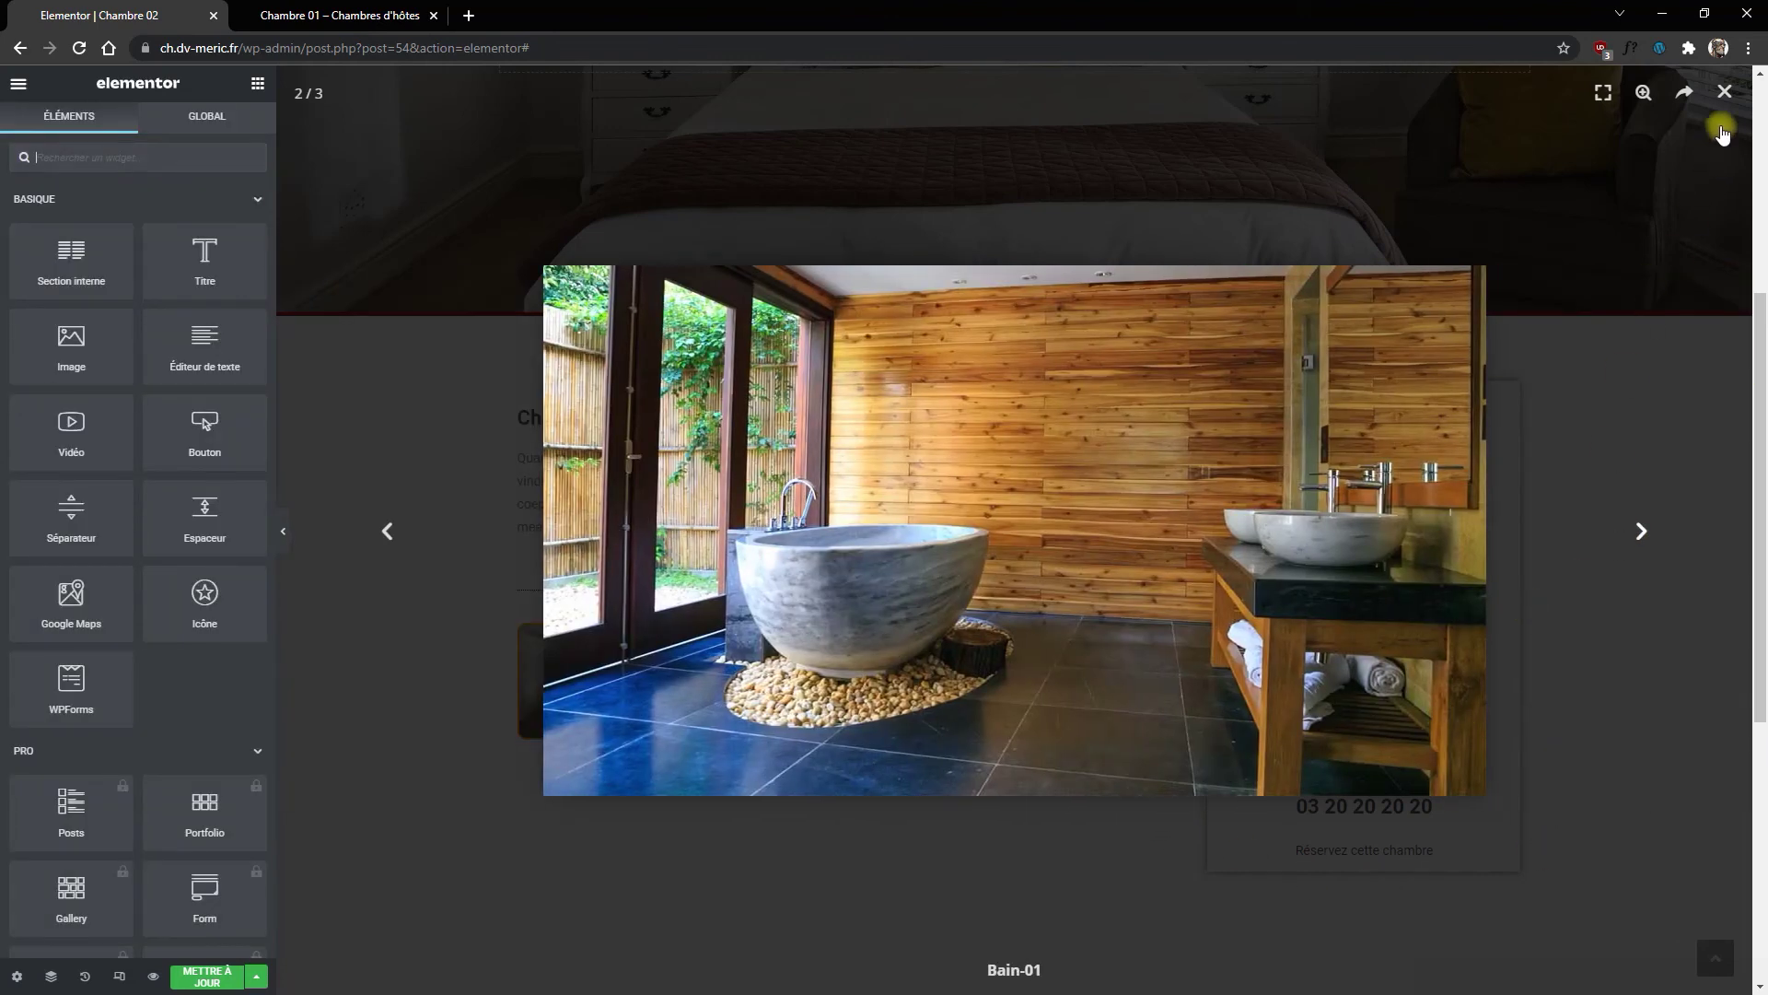
# Step: Close the image preview, review the new gallery section, and save Chambre 02 with Ctrl+S
pyautogui.click(1727, 108)
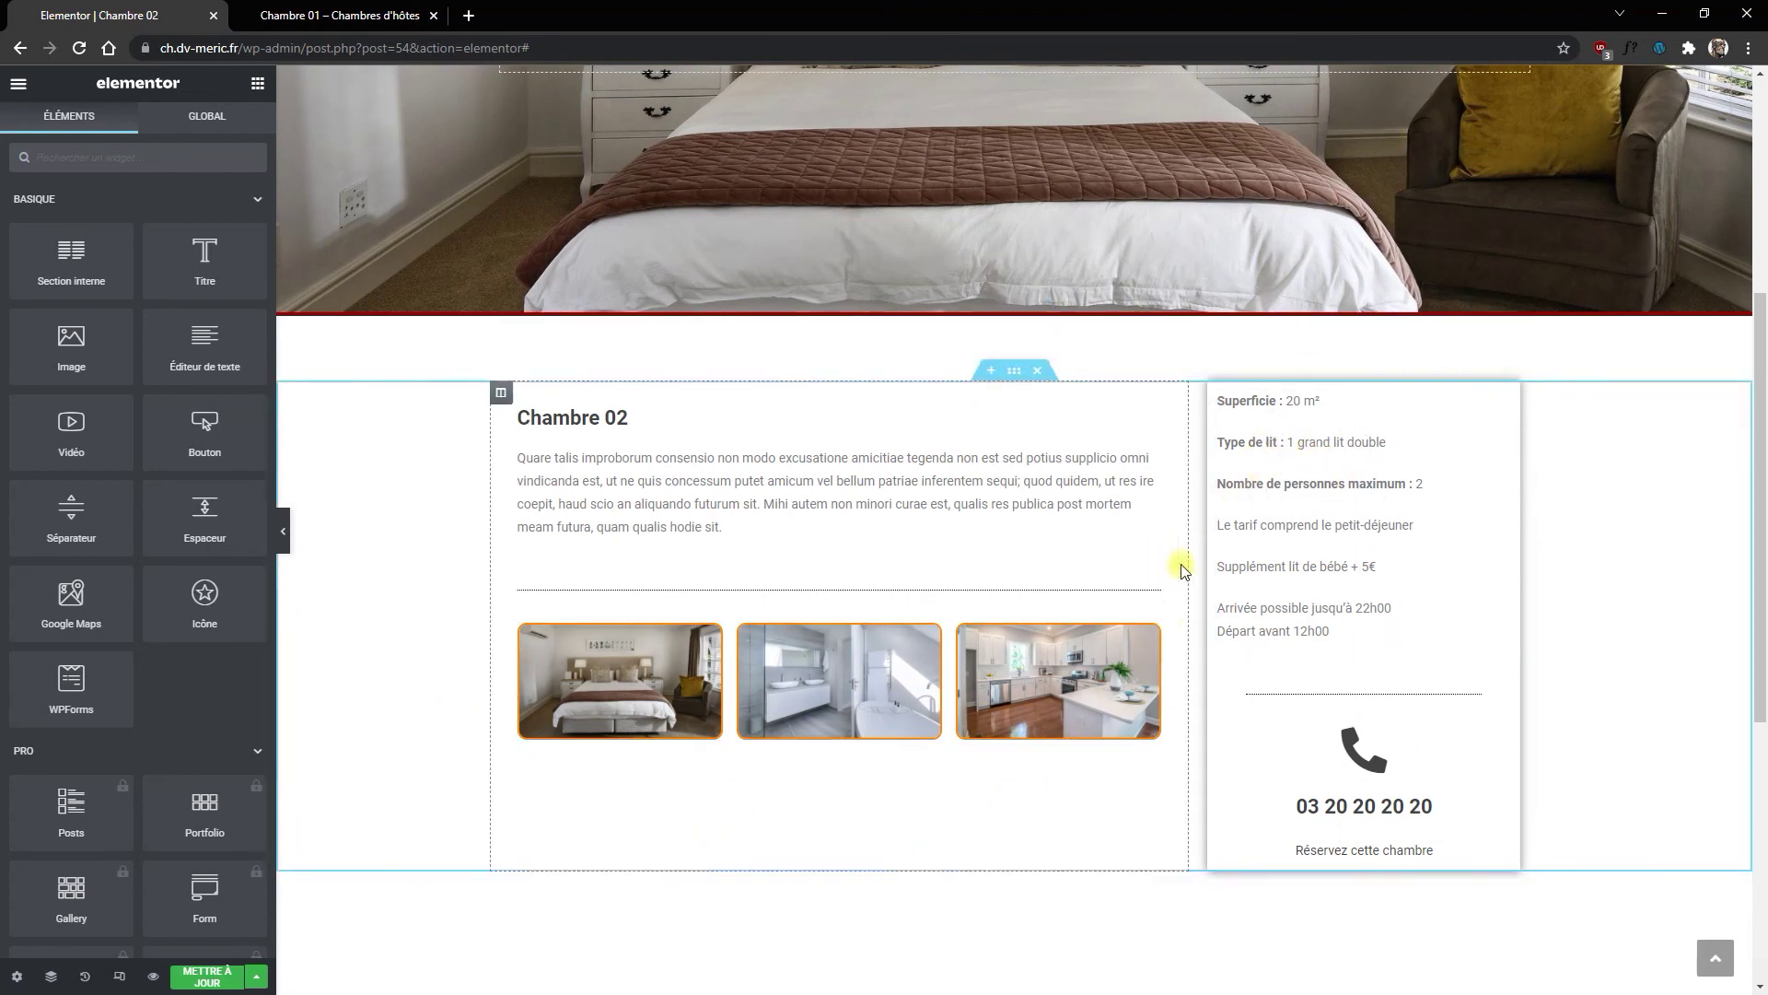
pyautogui.scroll(-2, 1058, 719)
pyautogui.scroll(-2, 764, 737)
pyautogui.scroll(4, 798, 700)
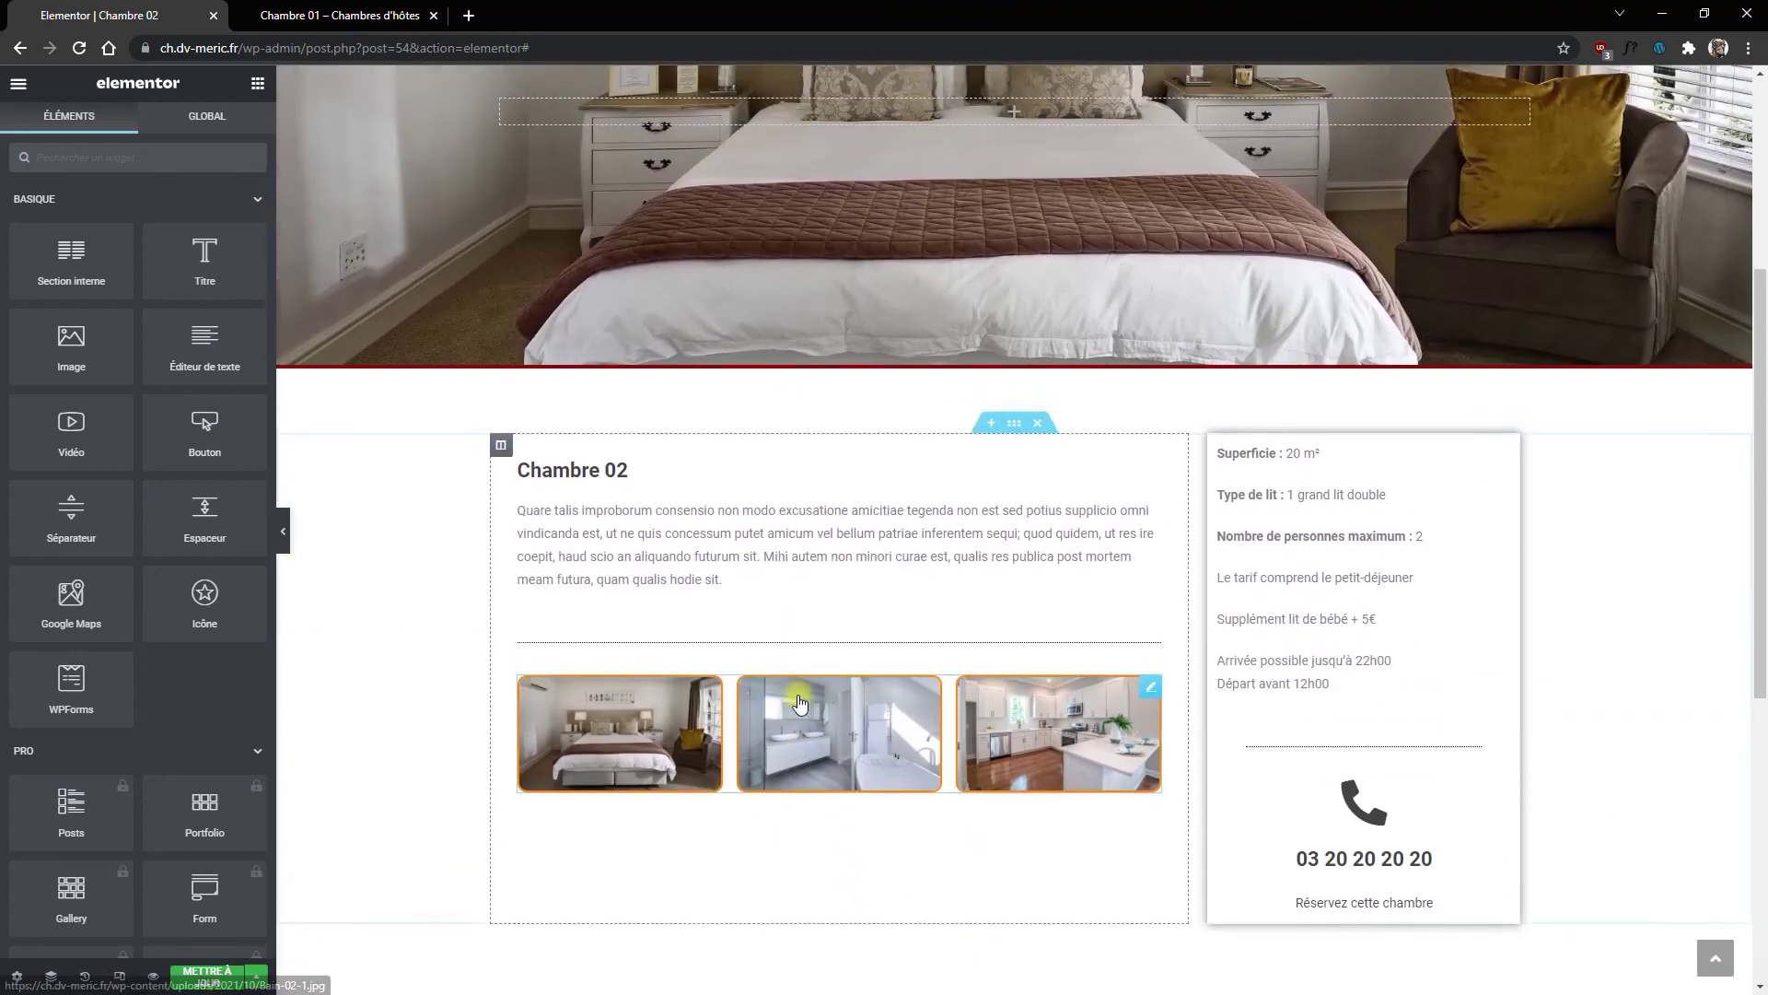
pyautogui.scroll(1, 799, 704)
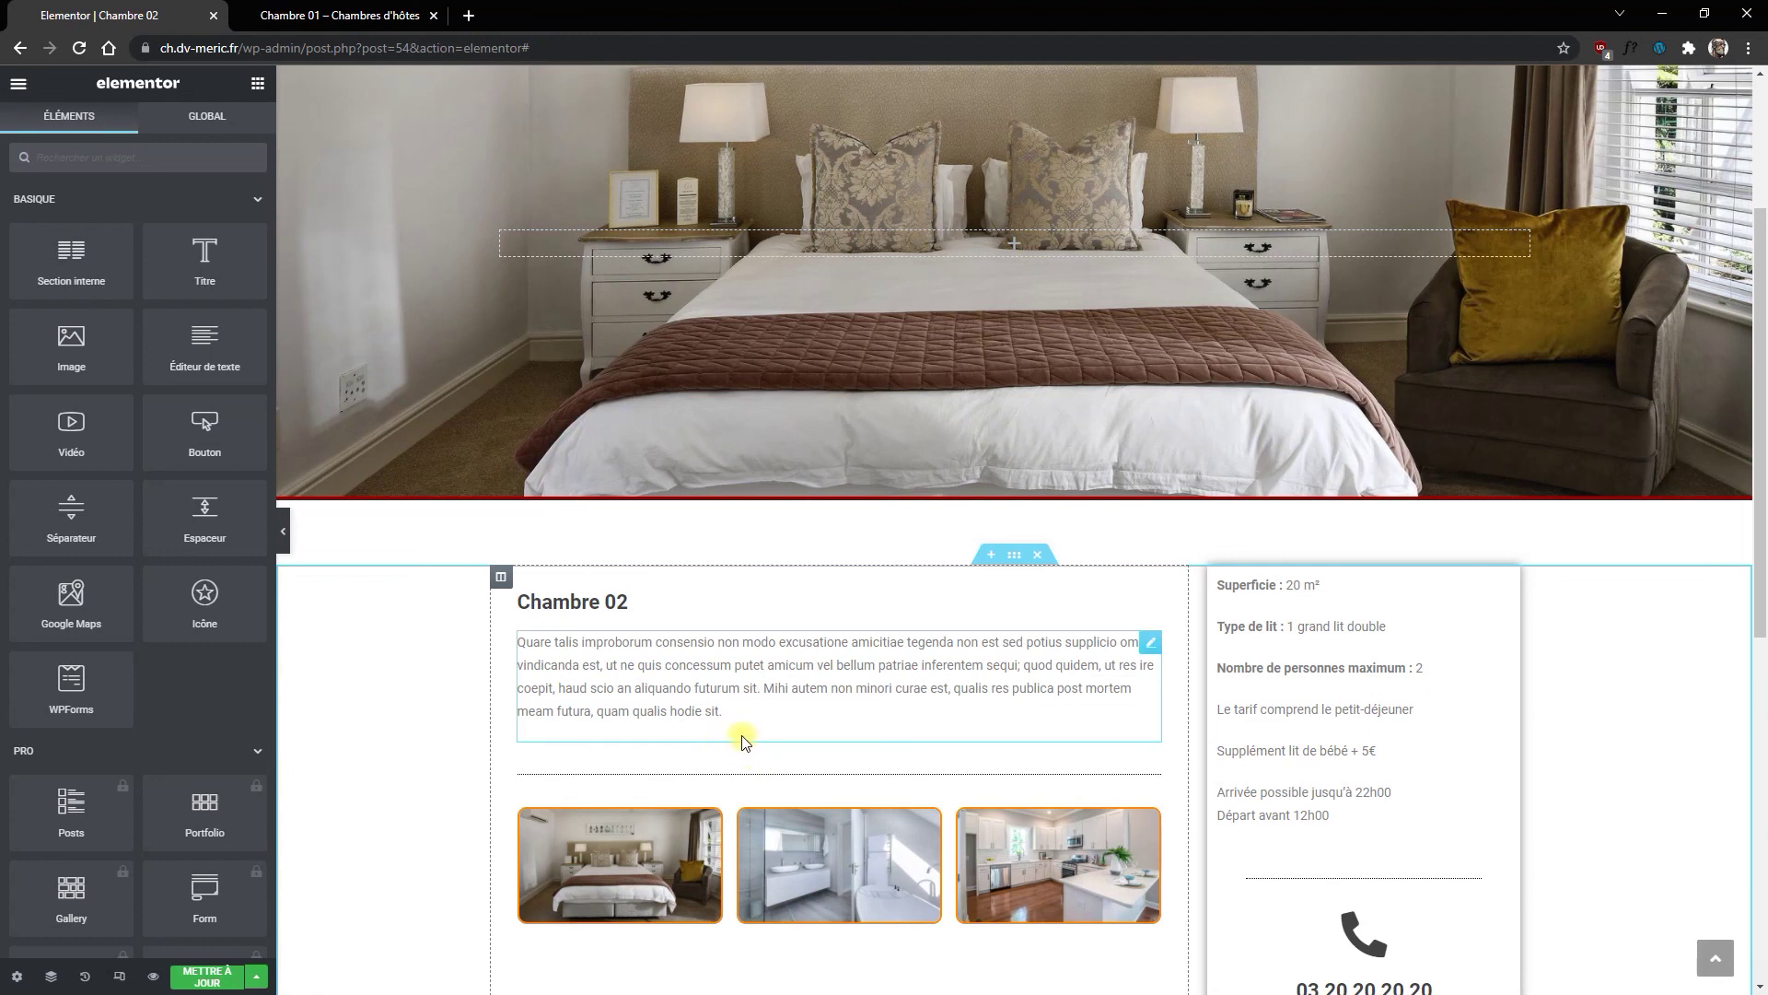
pyautogui.scroll(-3, 1085, 718)
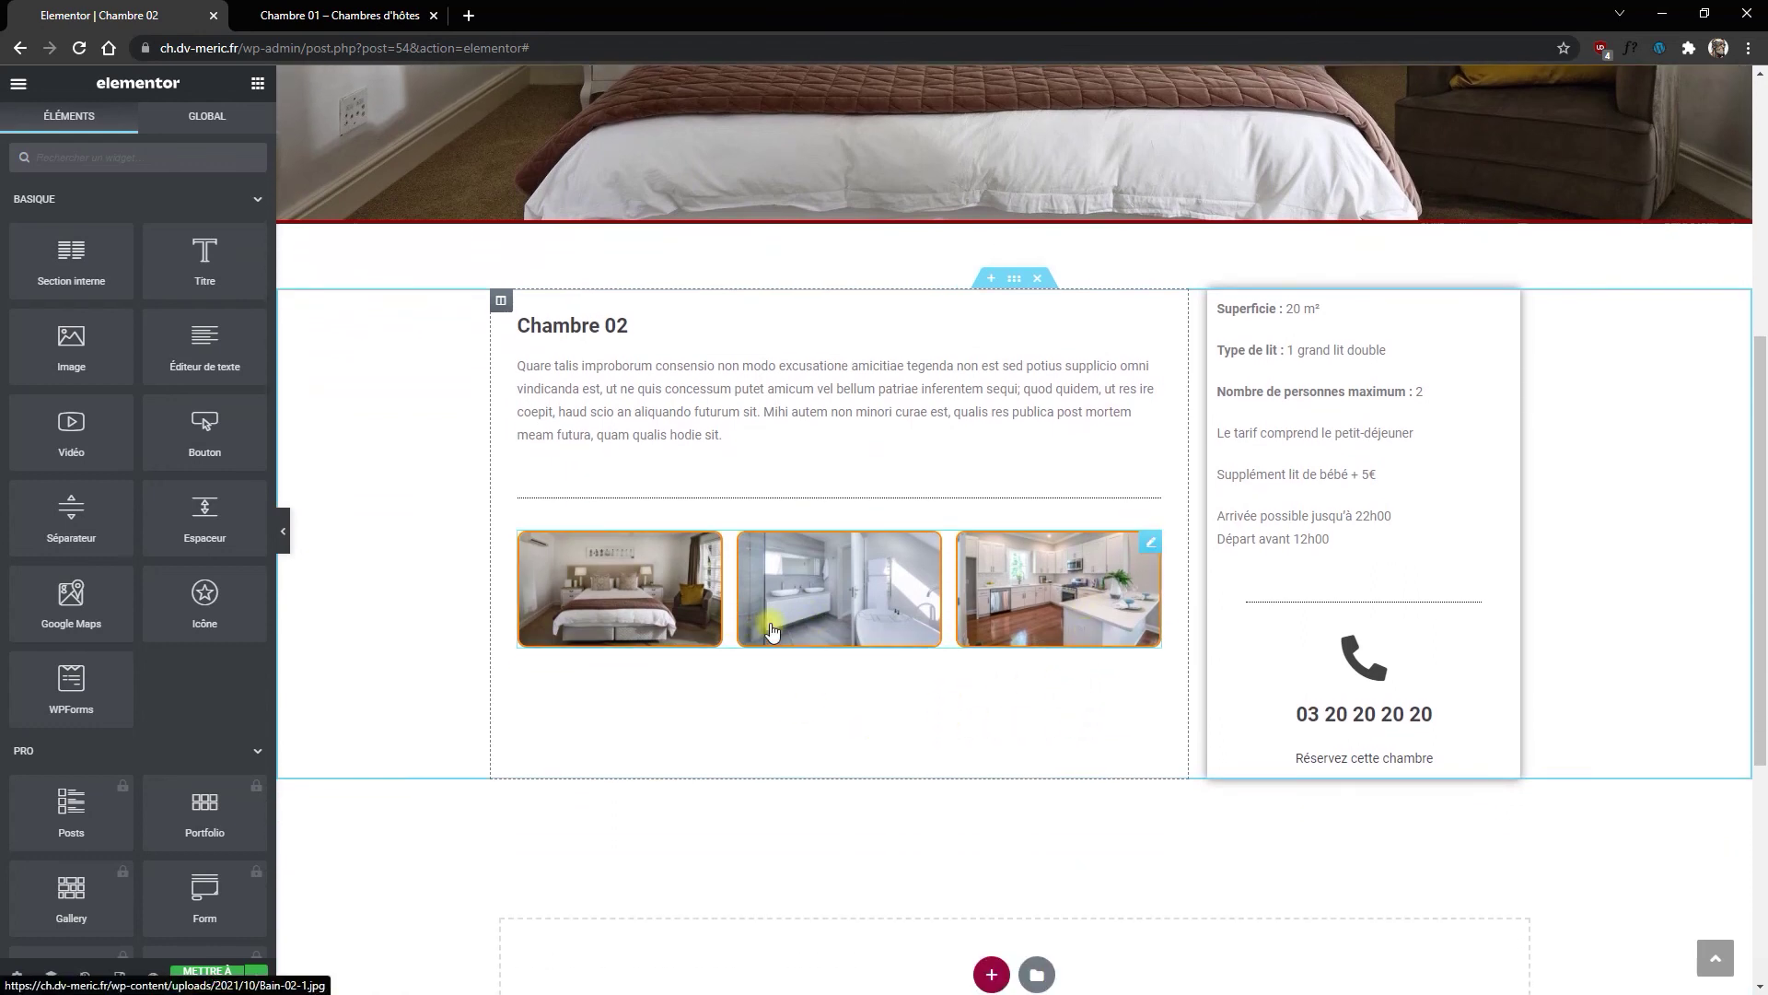
pyautogui.scroll(-3, 772, 630)
pyautogui.scroll(4, 763, 640)
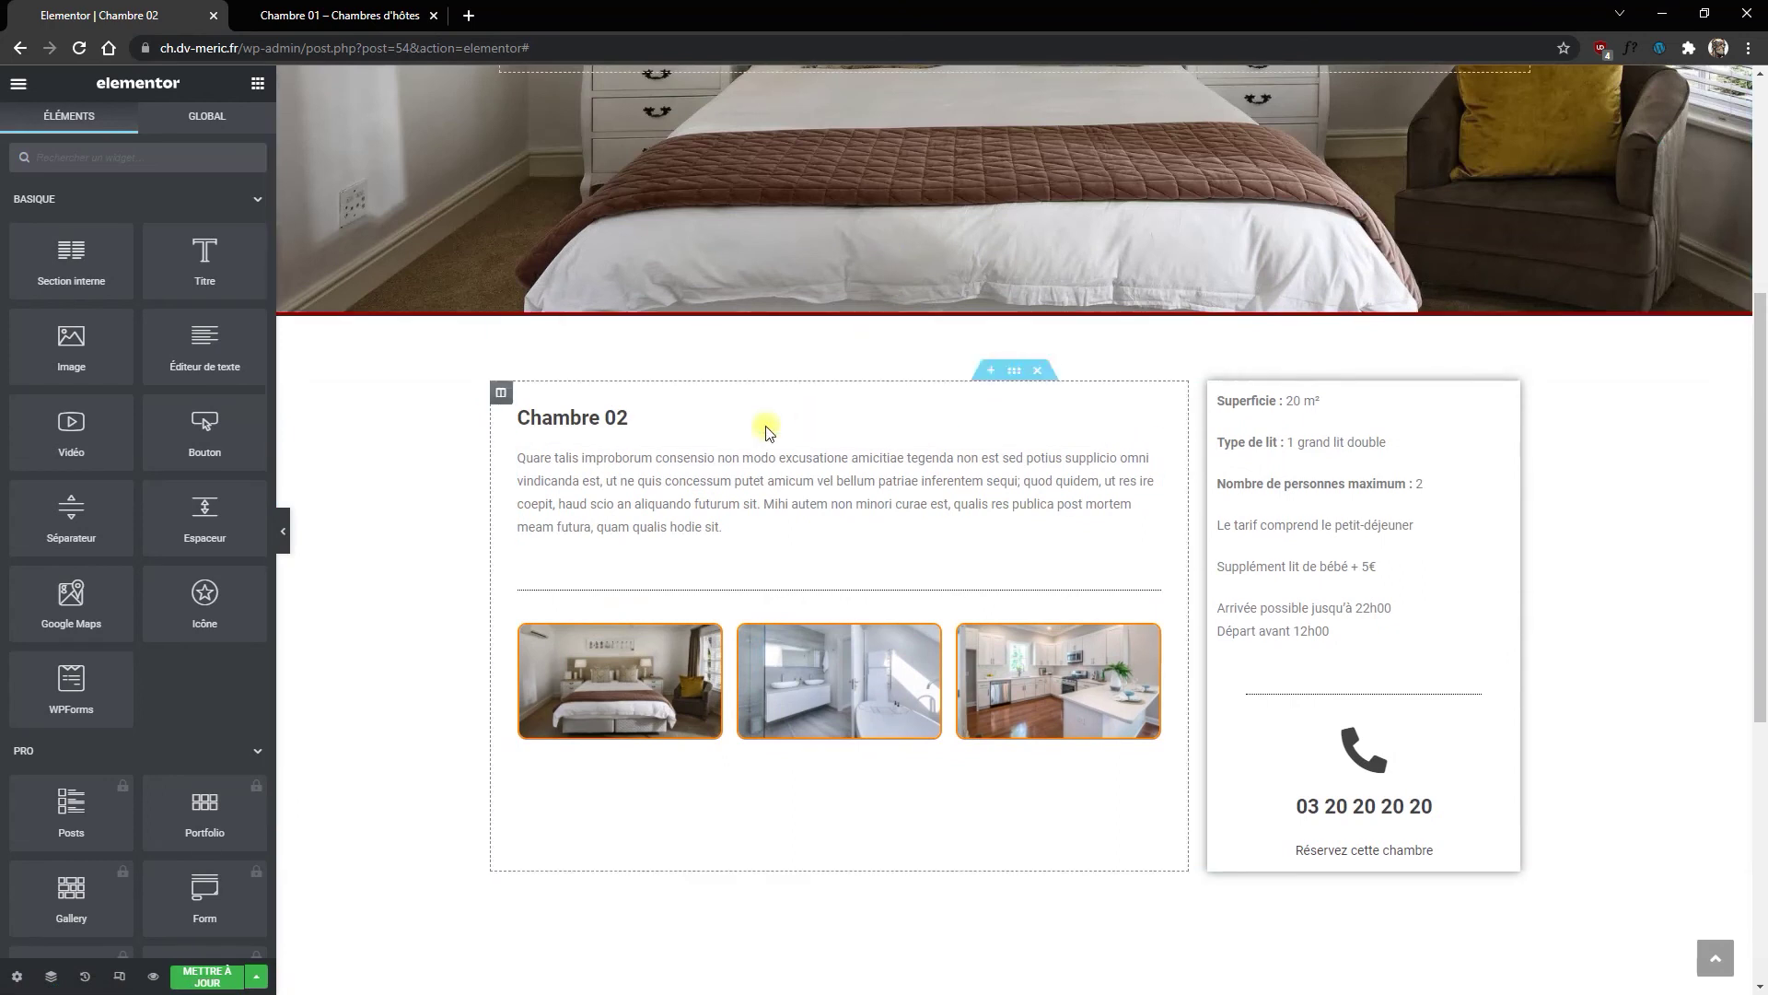
pyautogui.scroll(1, 1064, 502)
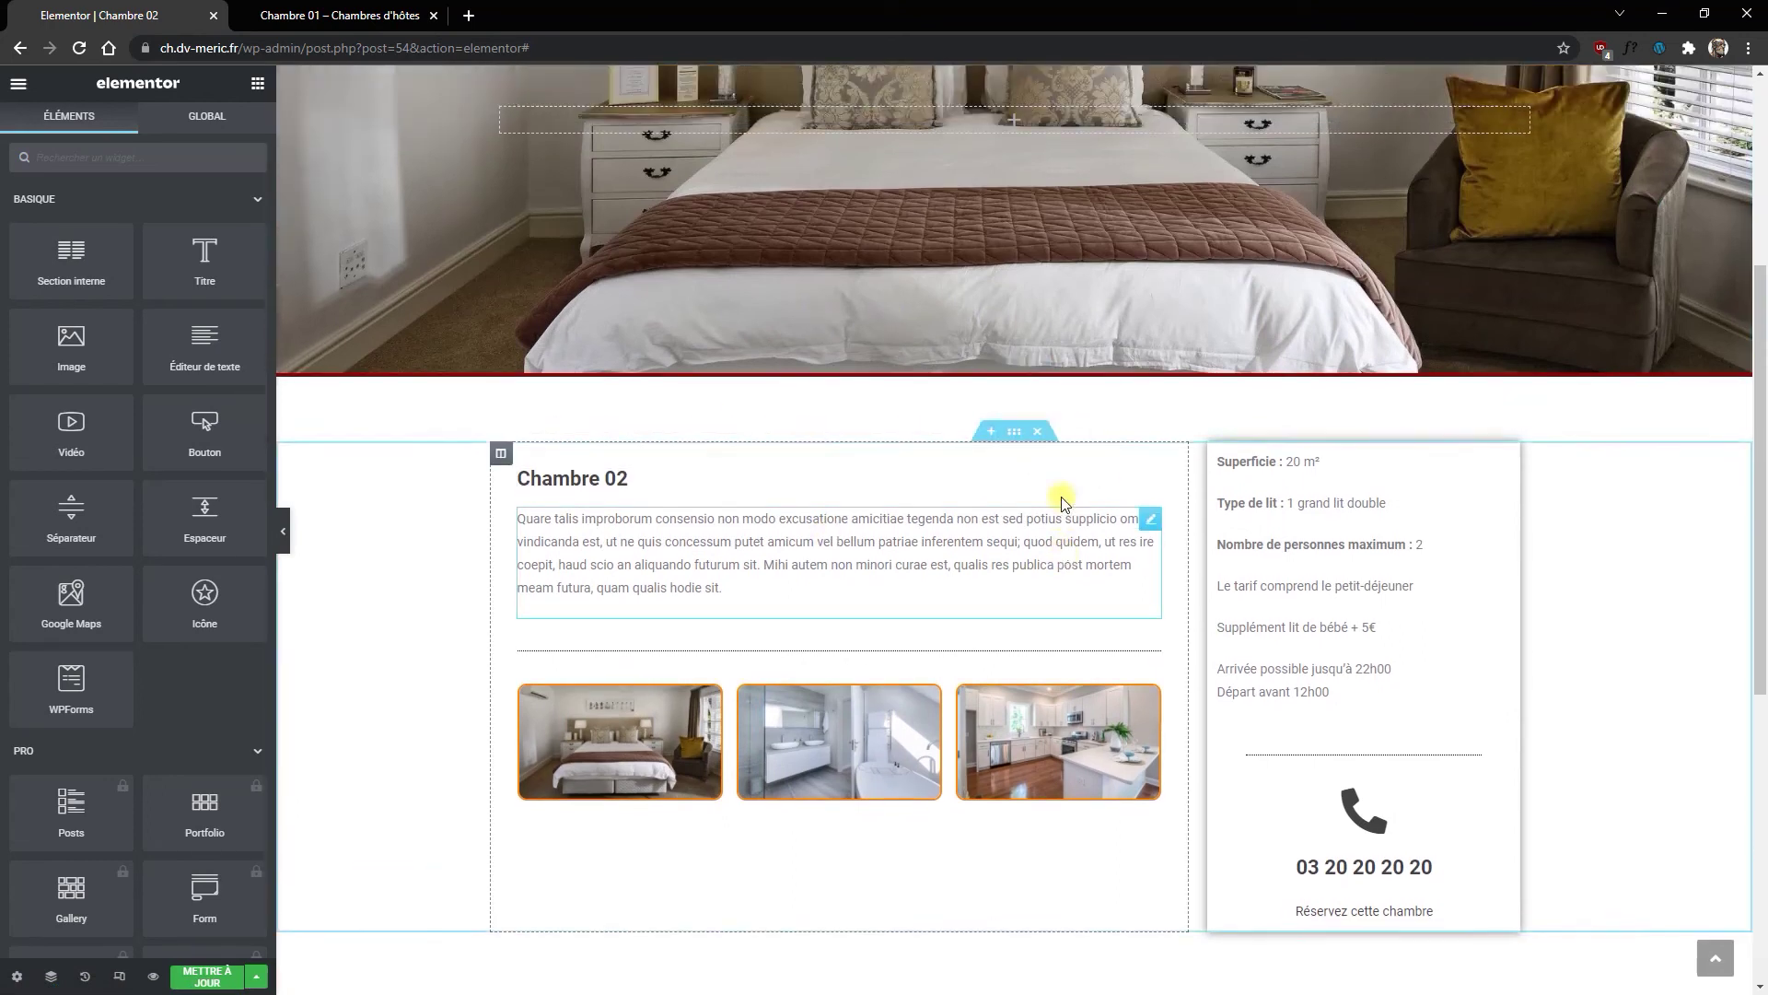
pyautogui.scroll(2, 1064, 502)
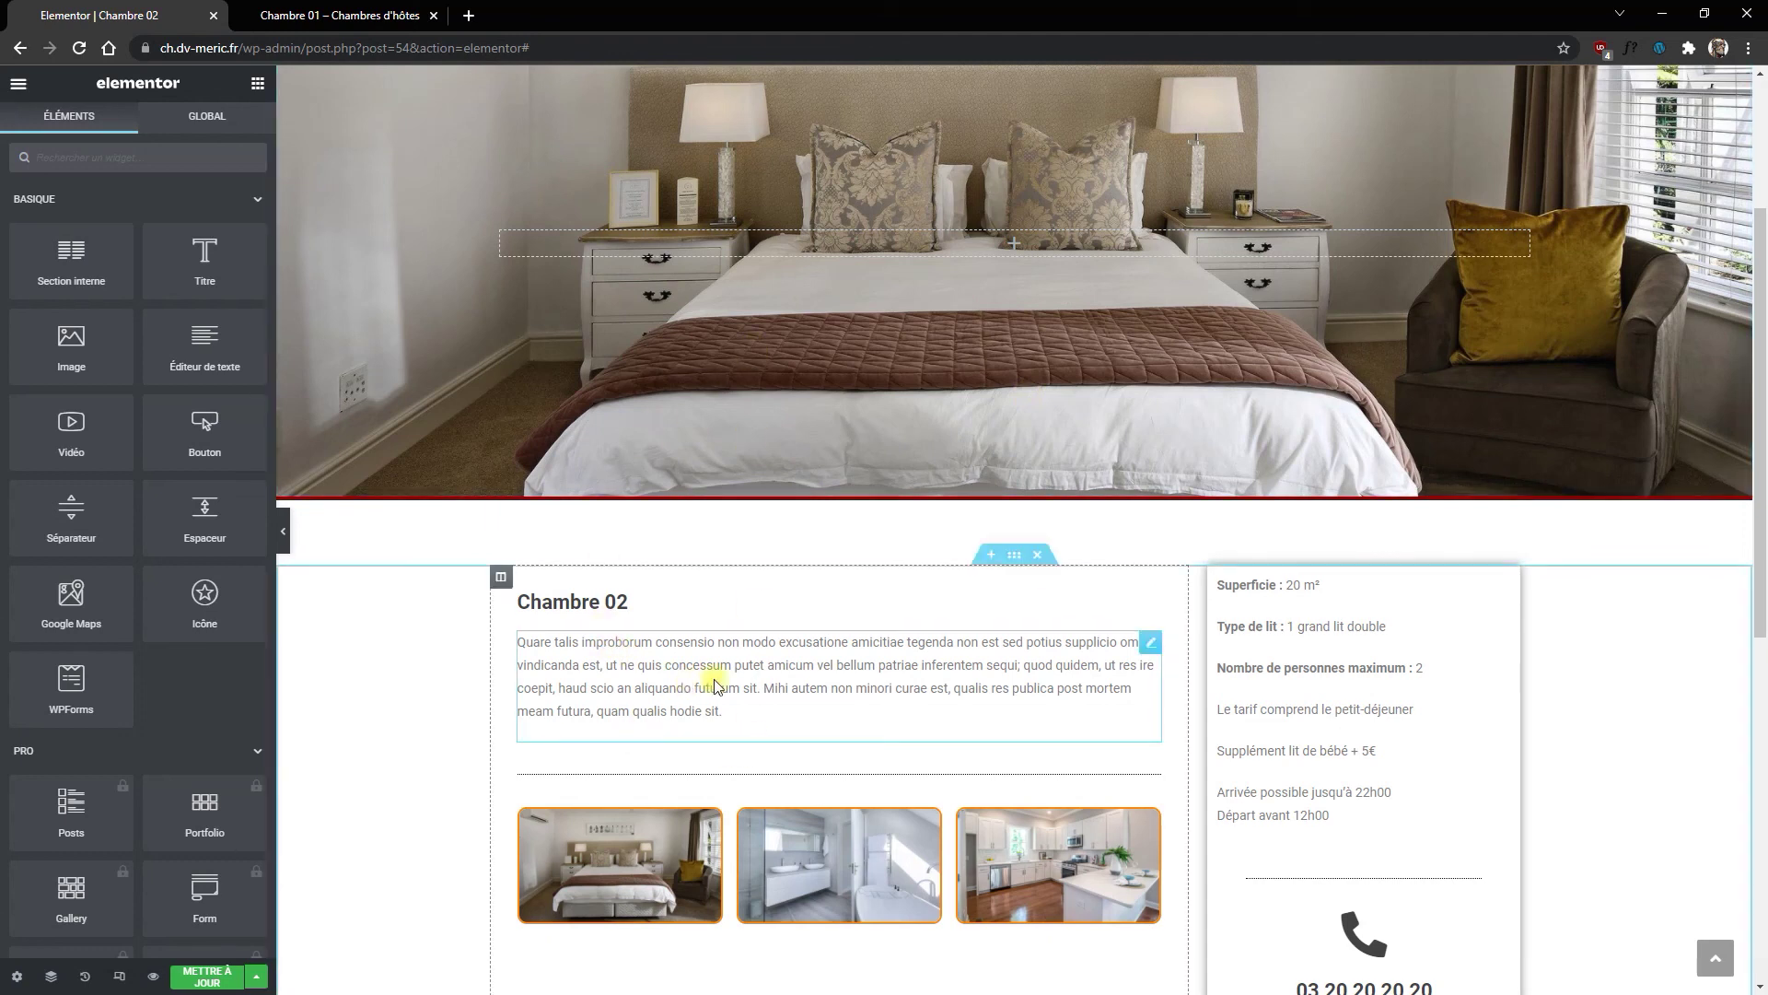
pyautogui.scroll(-1, 716, 686)
pyautogui.hotkey('ctrl', 's')
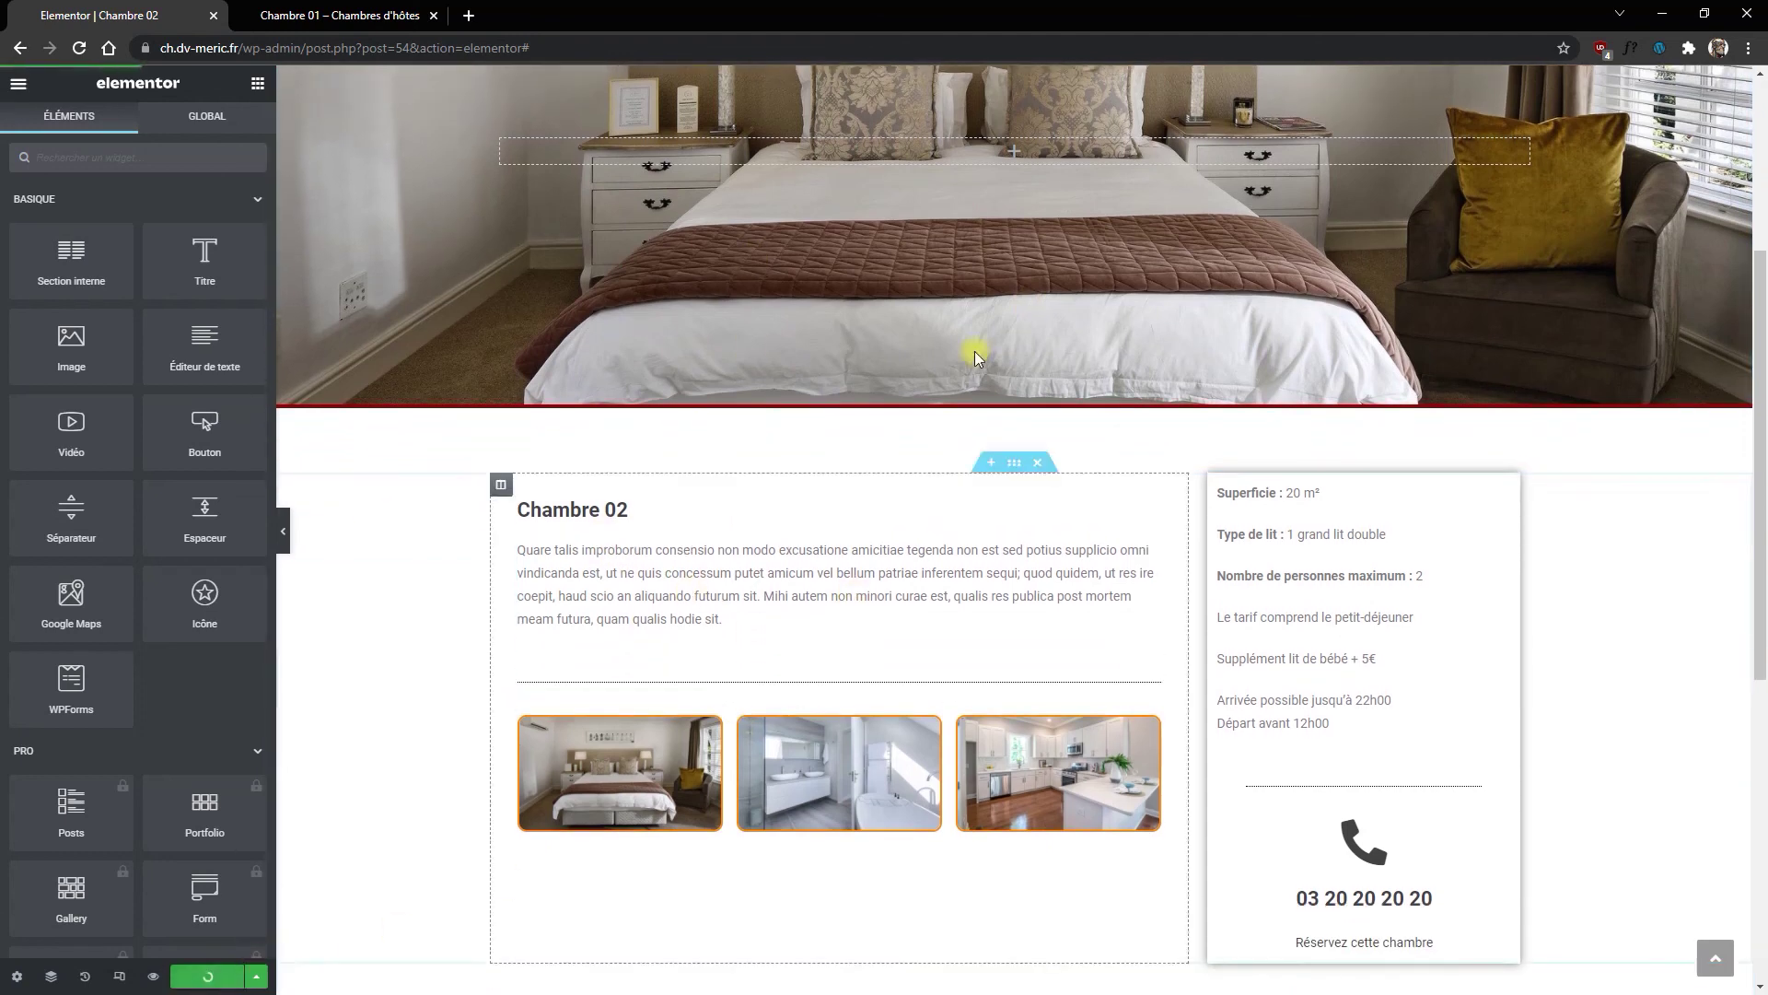
# Step: Go to the live site's home page and look over the Chambre 01 page
pyautogui.click(339, 17)
pyautogui.click(397, 174)
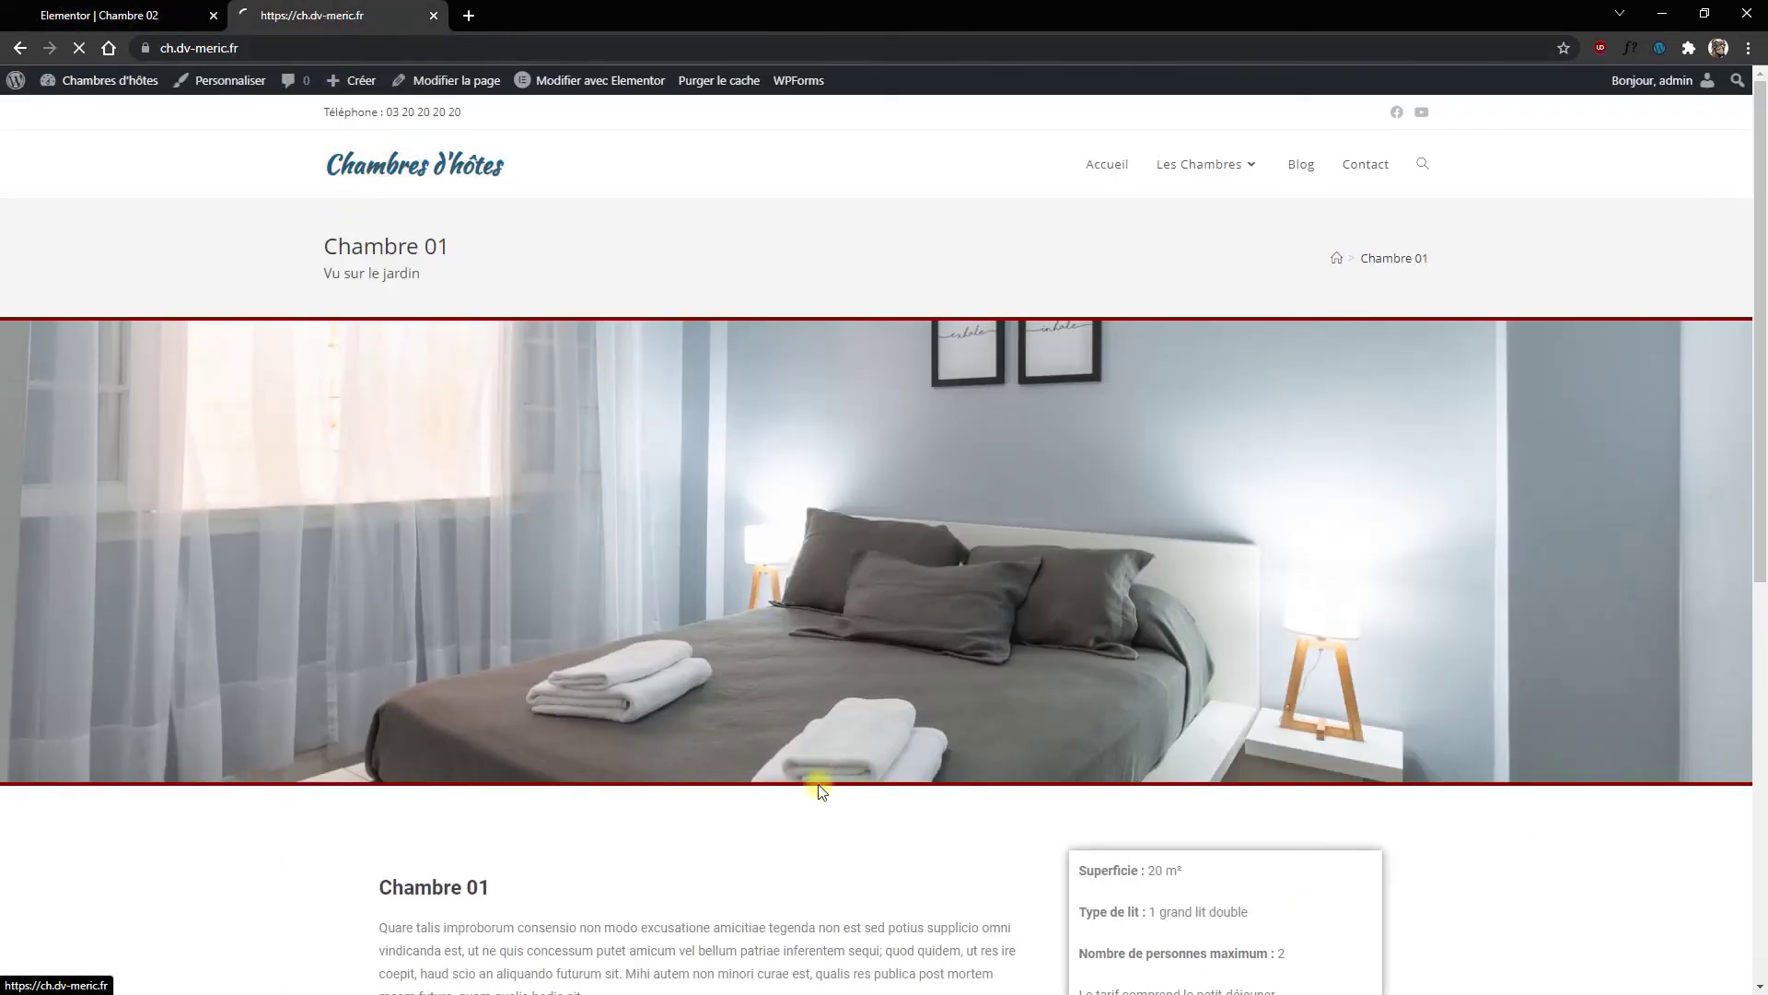
pyautogui.moveTo(1193, 189)
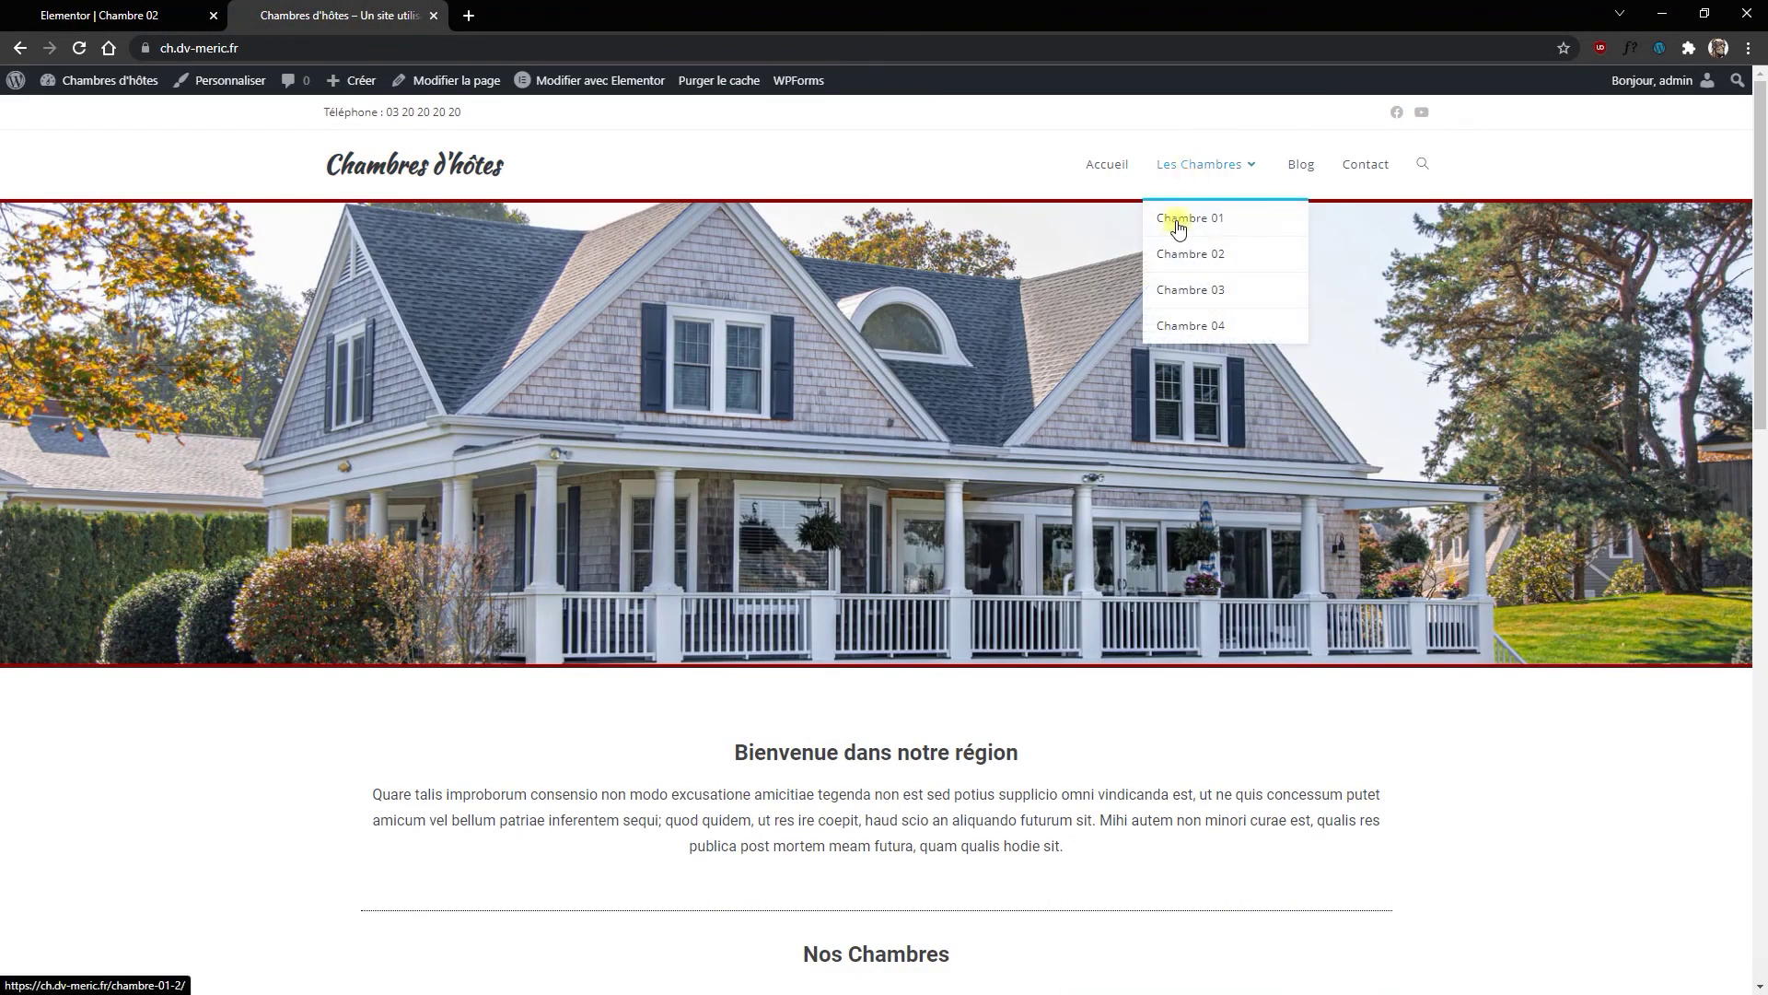
pyautogui.click(1179, 232)
pyautogui.scroll(-7, 935, 778)
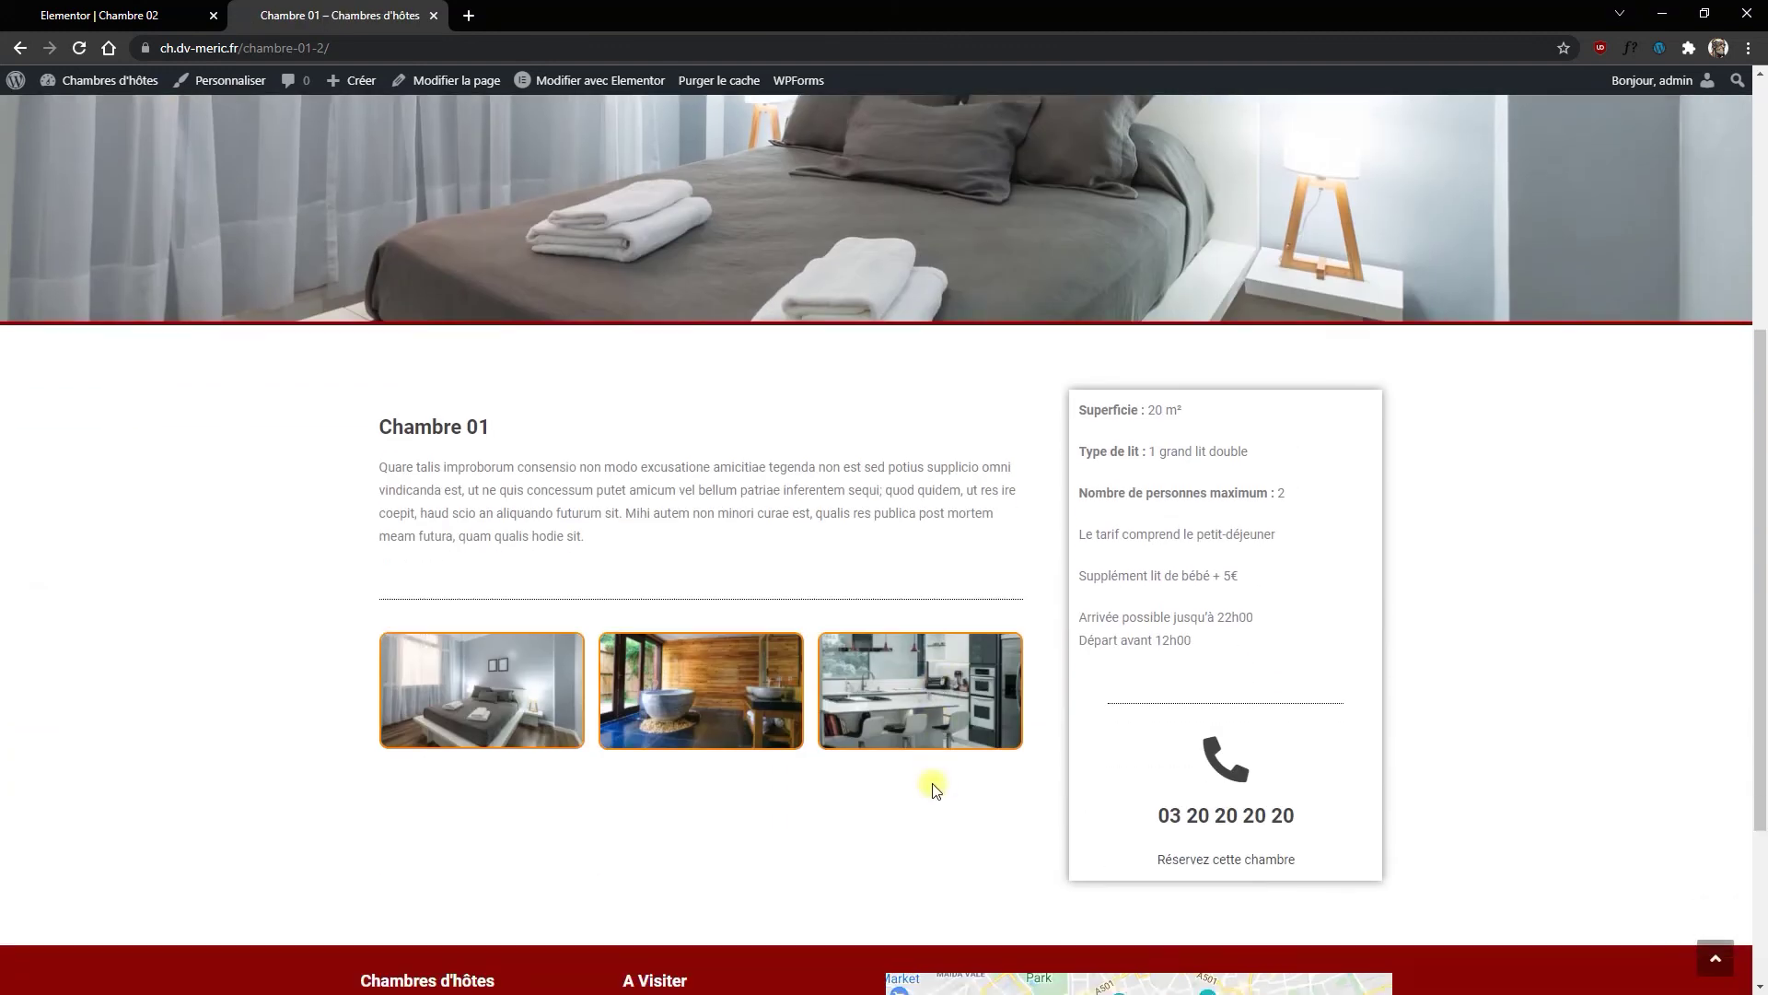
pyautogui.scroll(7, 932, 782)
# Step: Open the live Chambre 02 page and scroll through its banner, heading and gallery
pyautogui.moveTo(1207, 166)
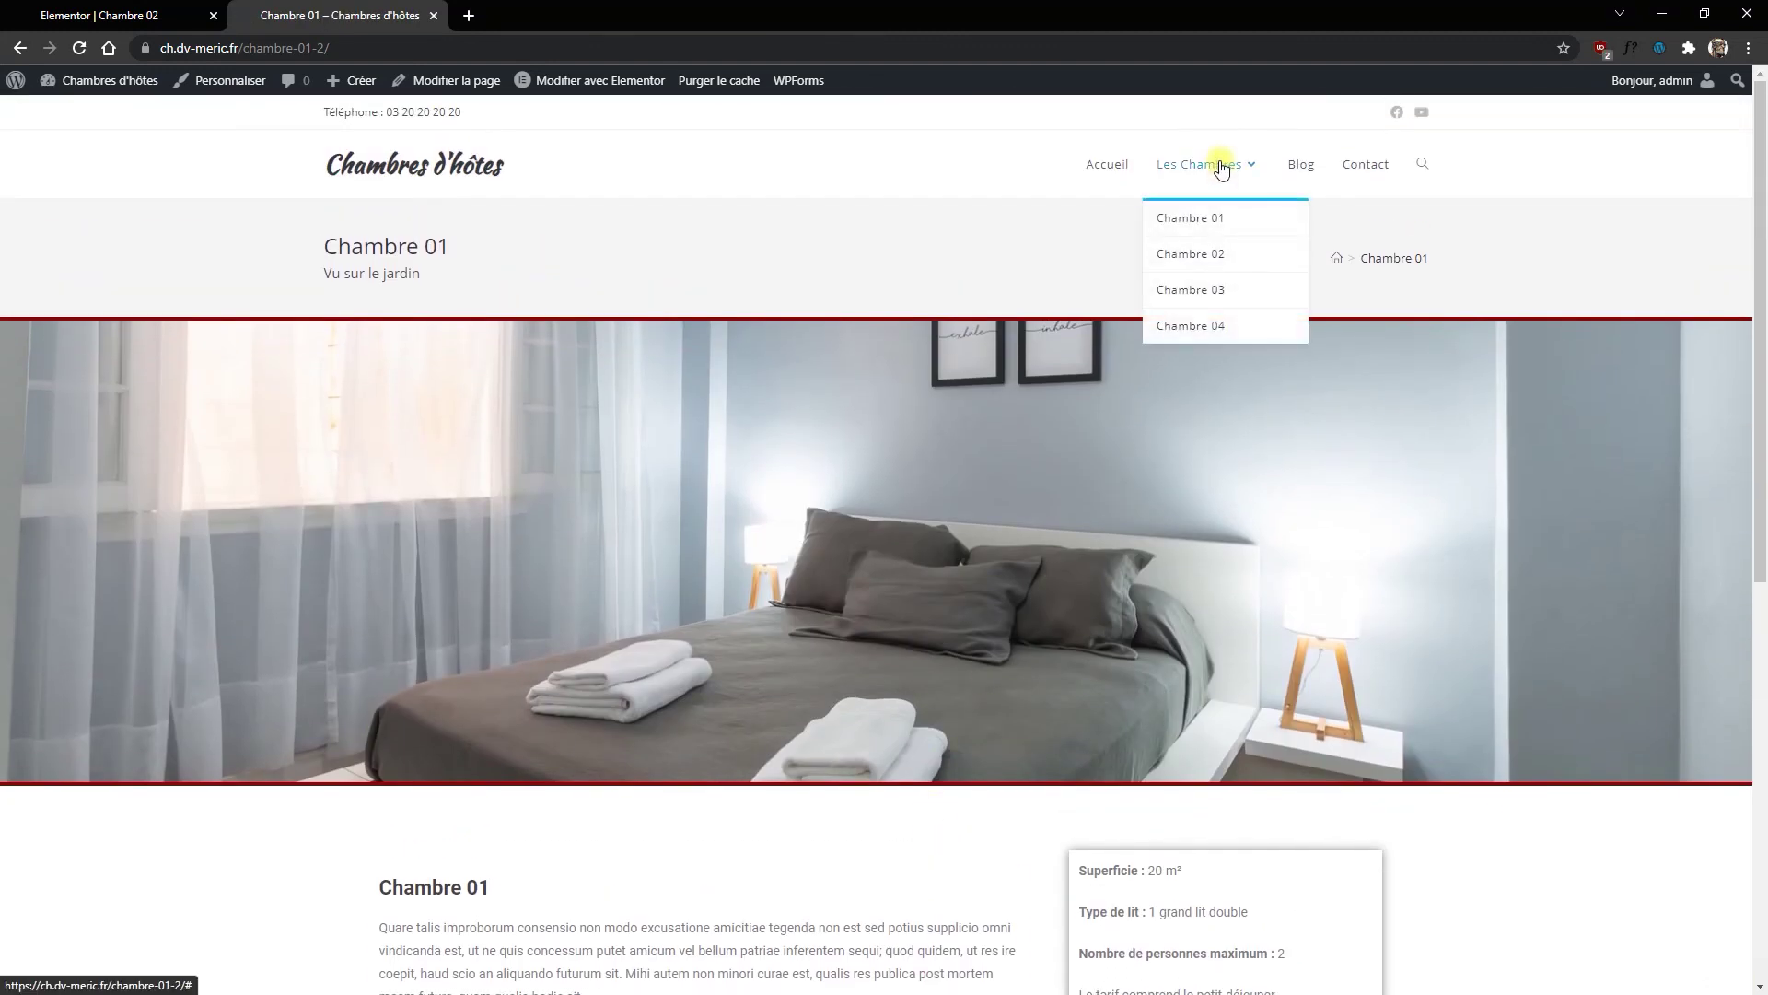
pyautogui.click(1190, 254)
pyautogui.scroll(-7, 939, 516)
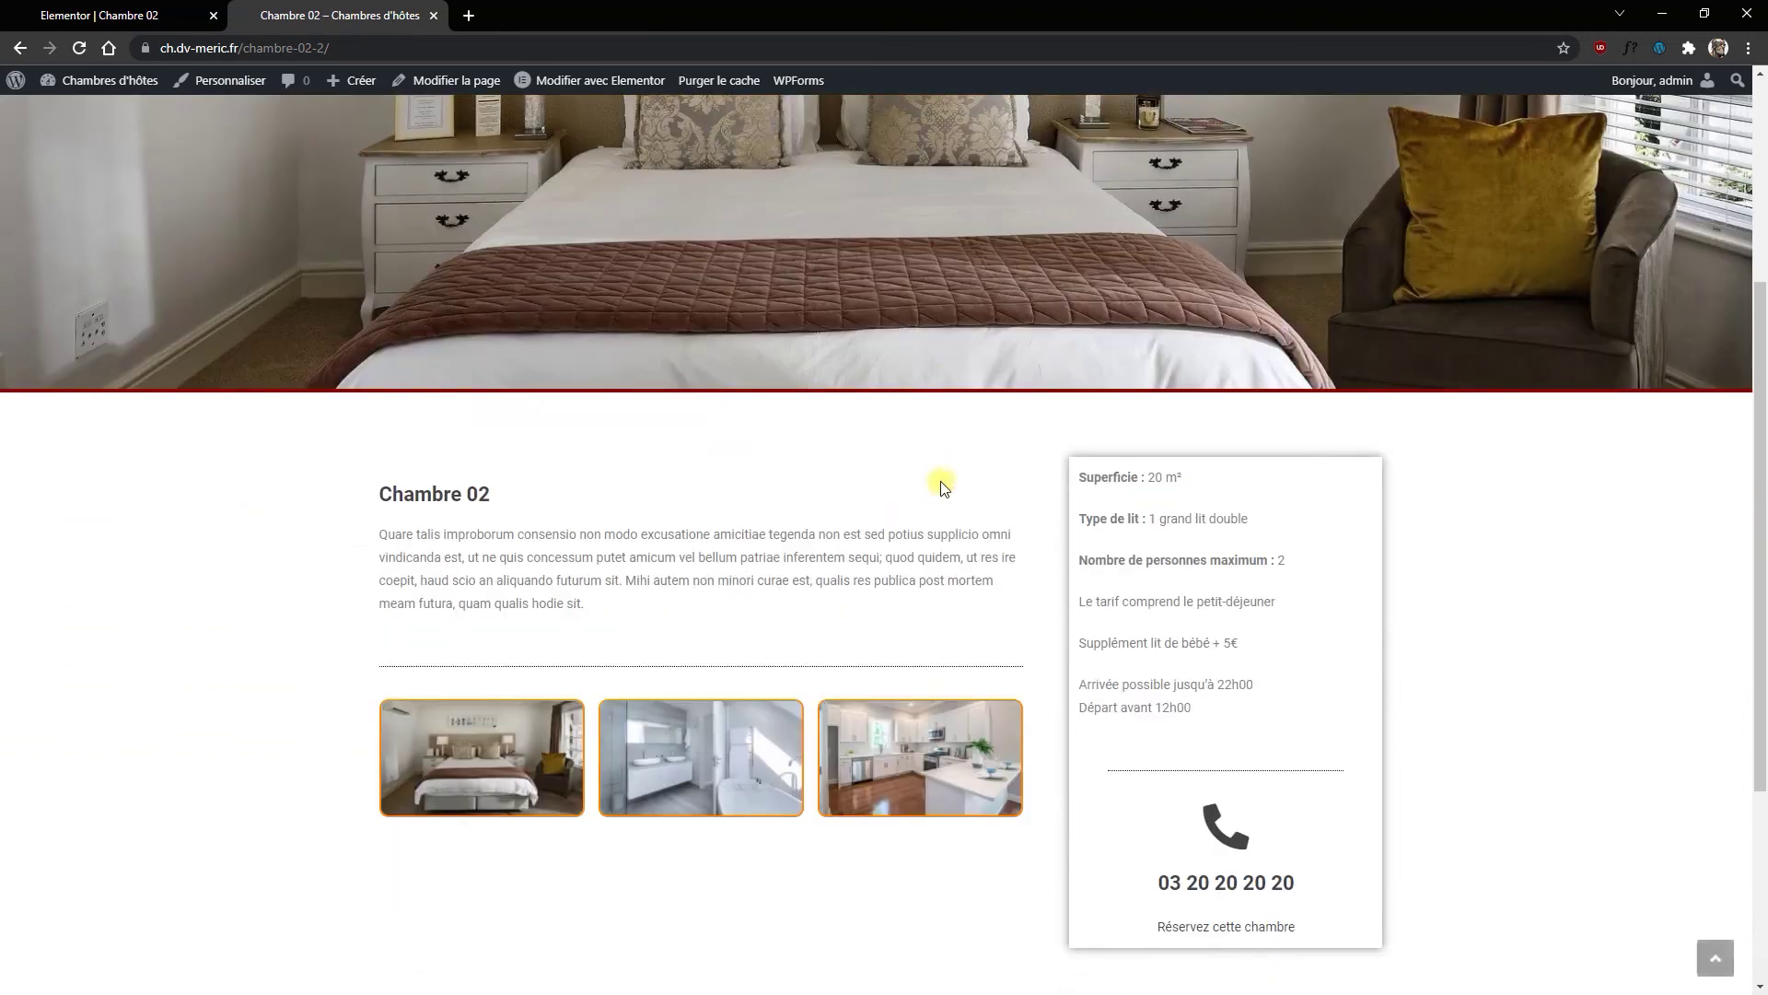
pyautogui.scroll(7, 918, 665)
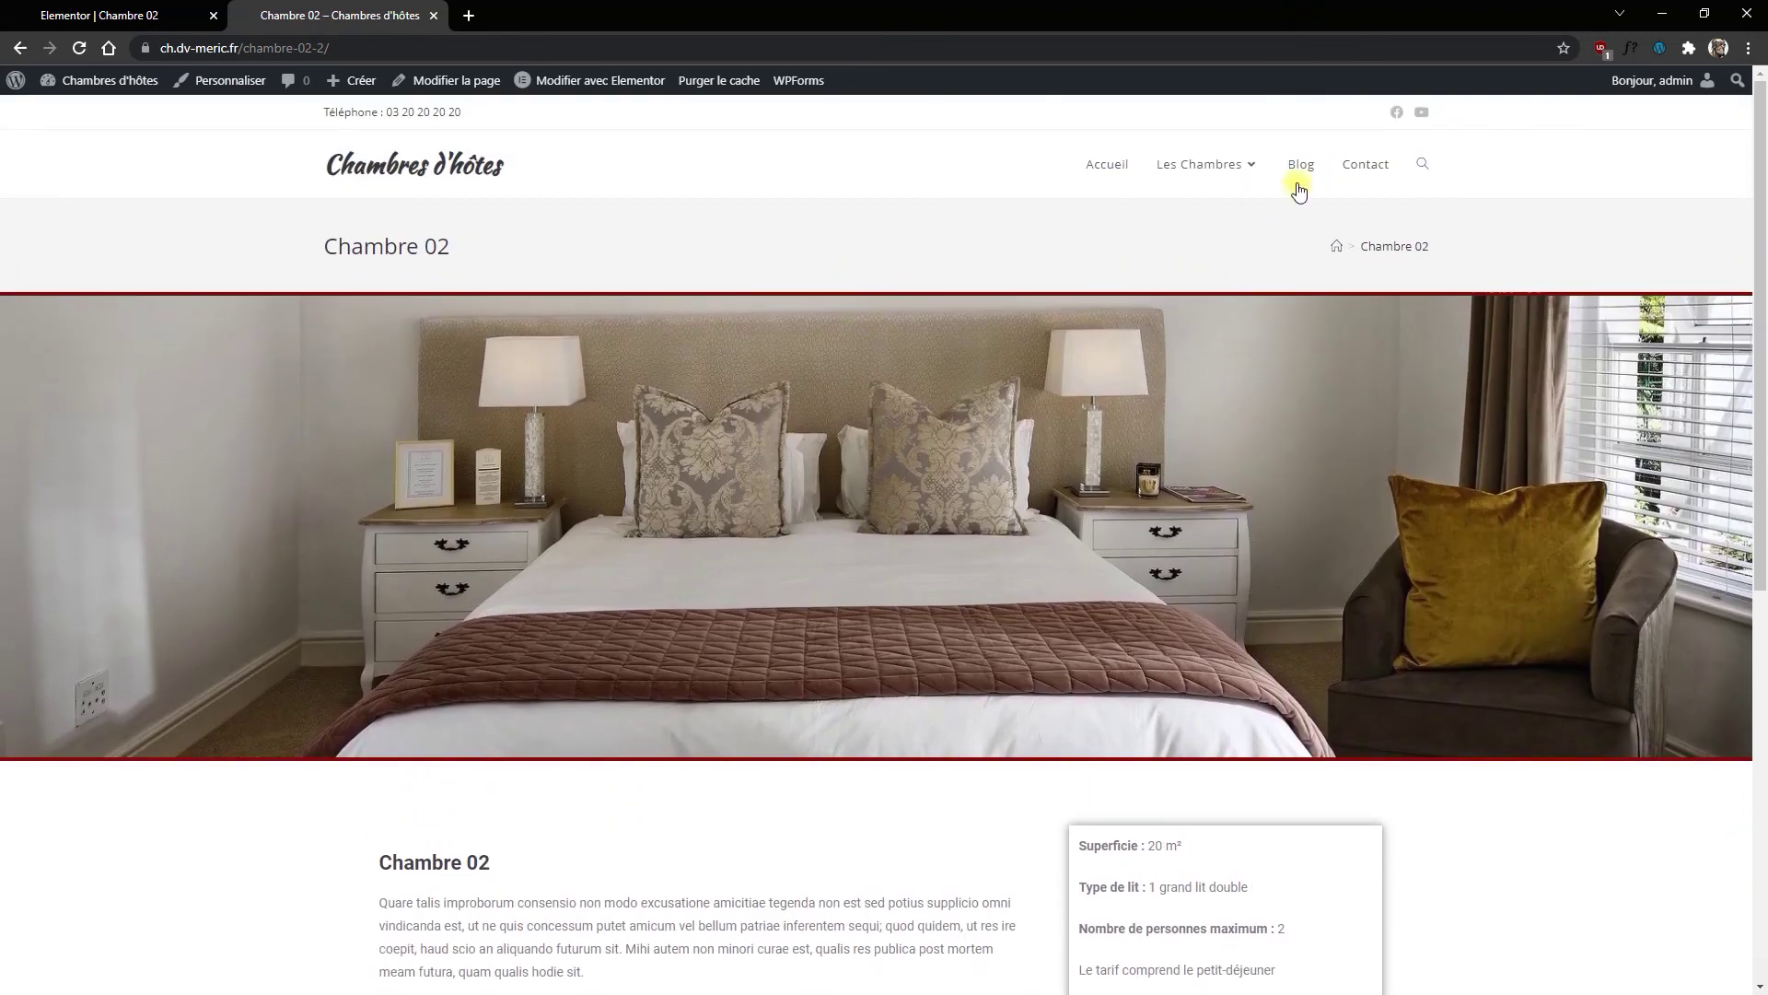